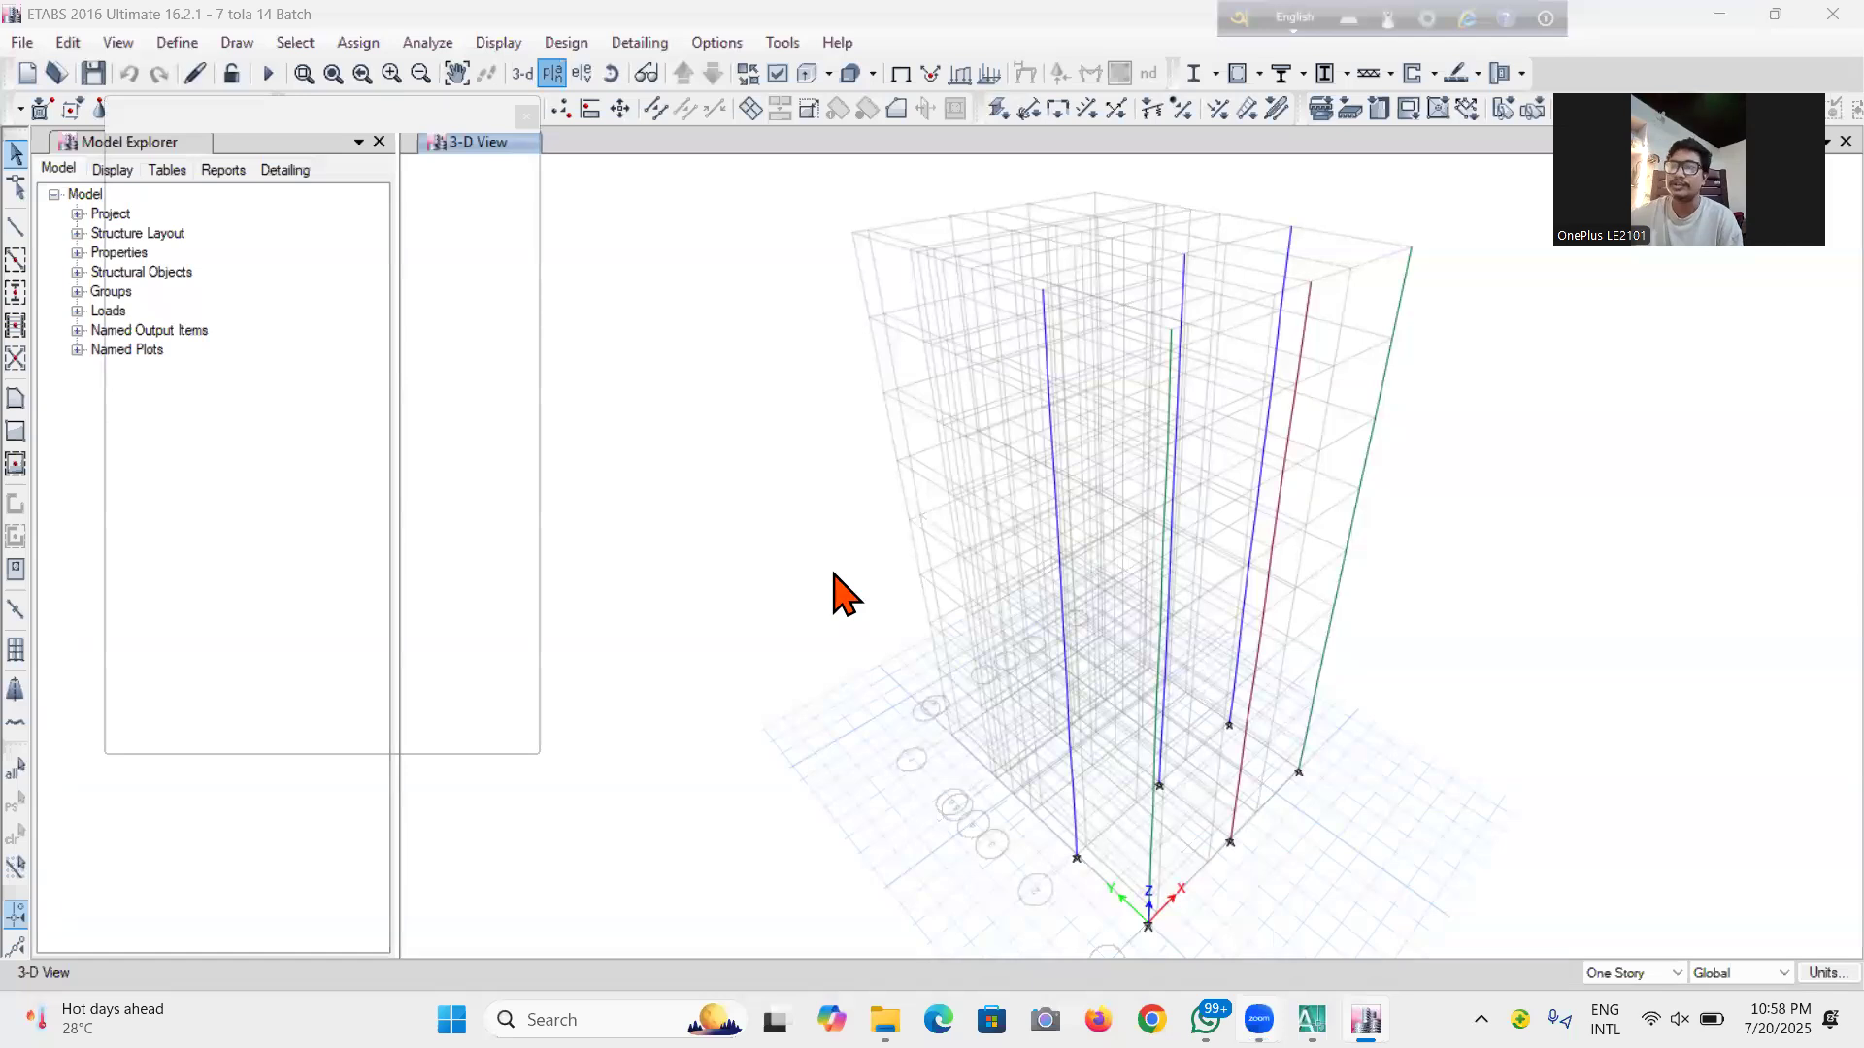
# Open the GF plan view and switch to the City housing drawing in AutoCAD for the column layout
pyautogui.click(818, 803)
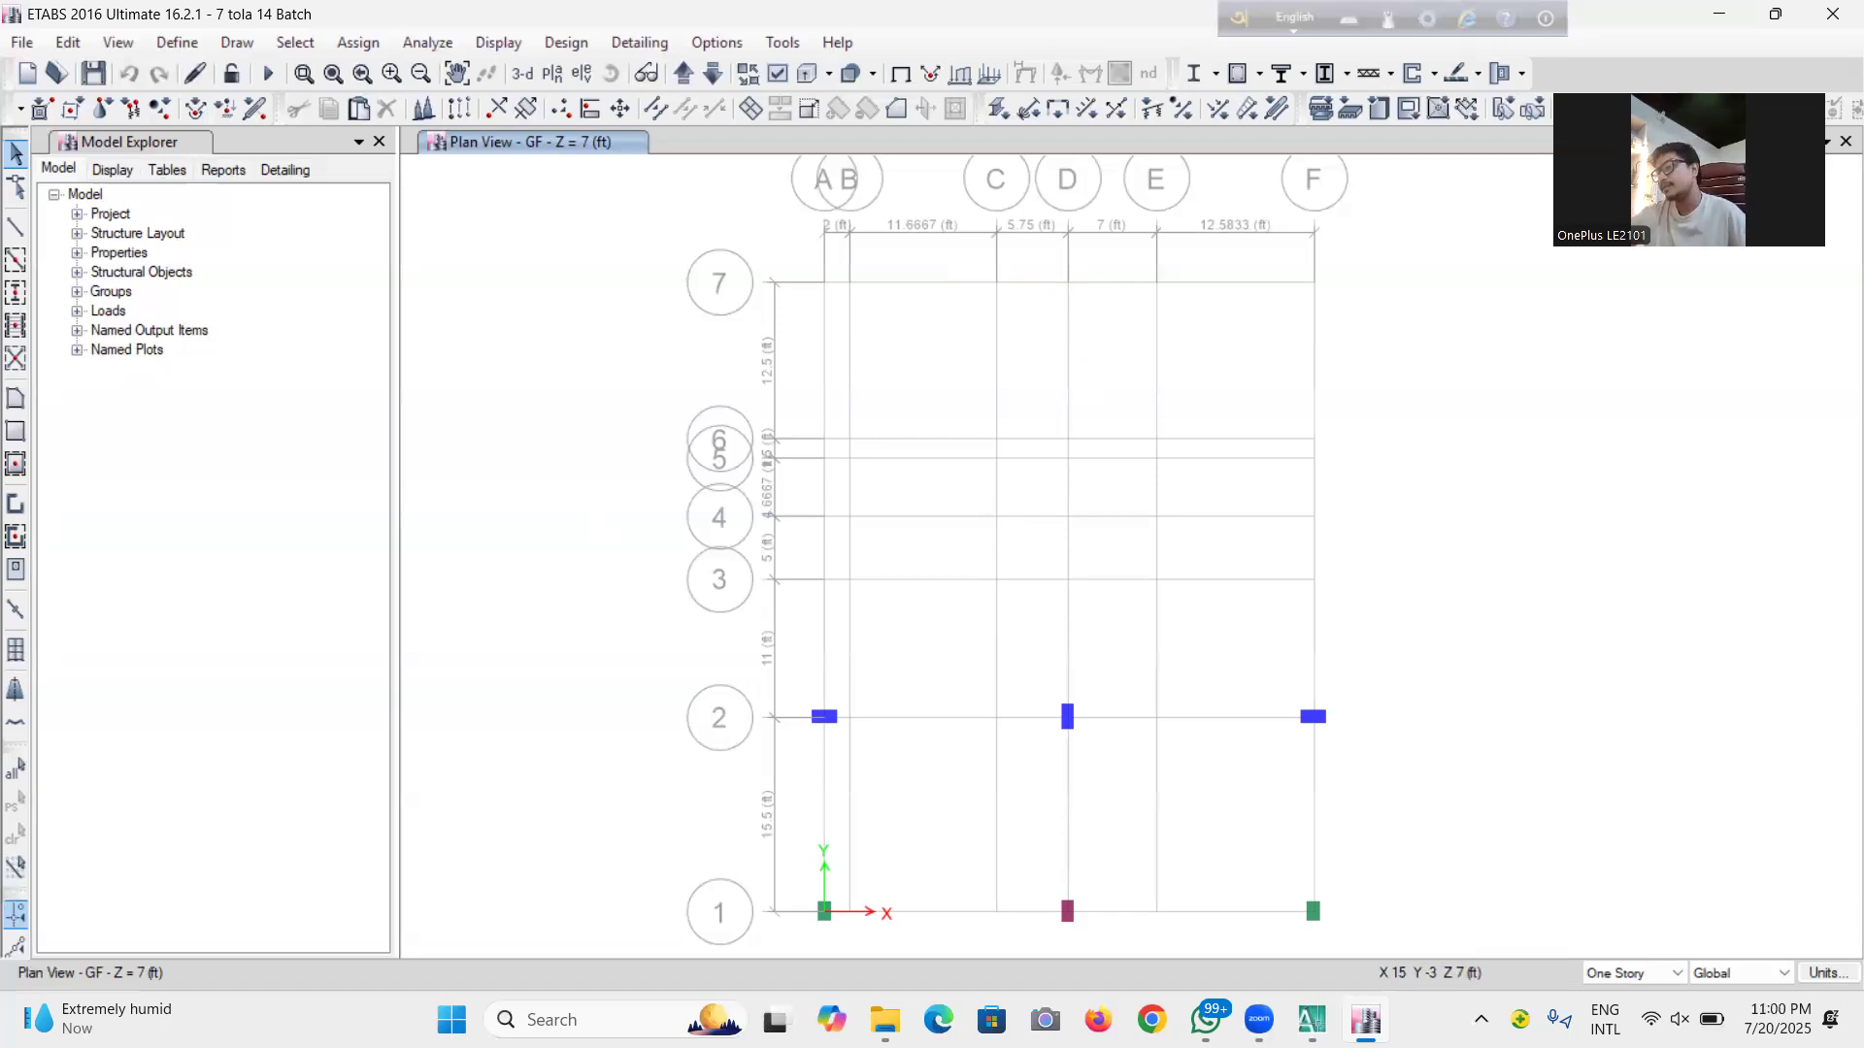
pyautogui.moveTo(1312, 1019)
pyautogui.click(1306, 936)
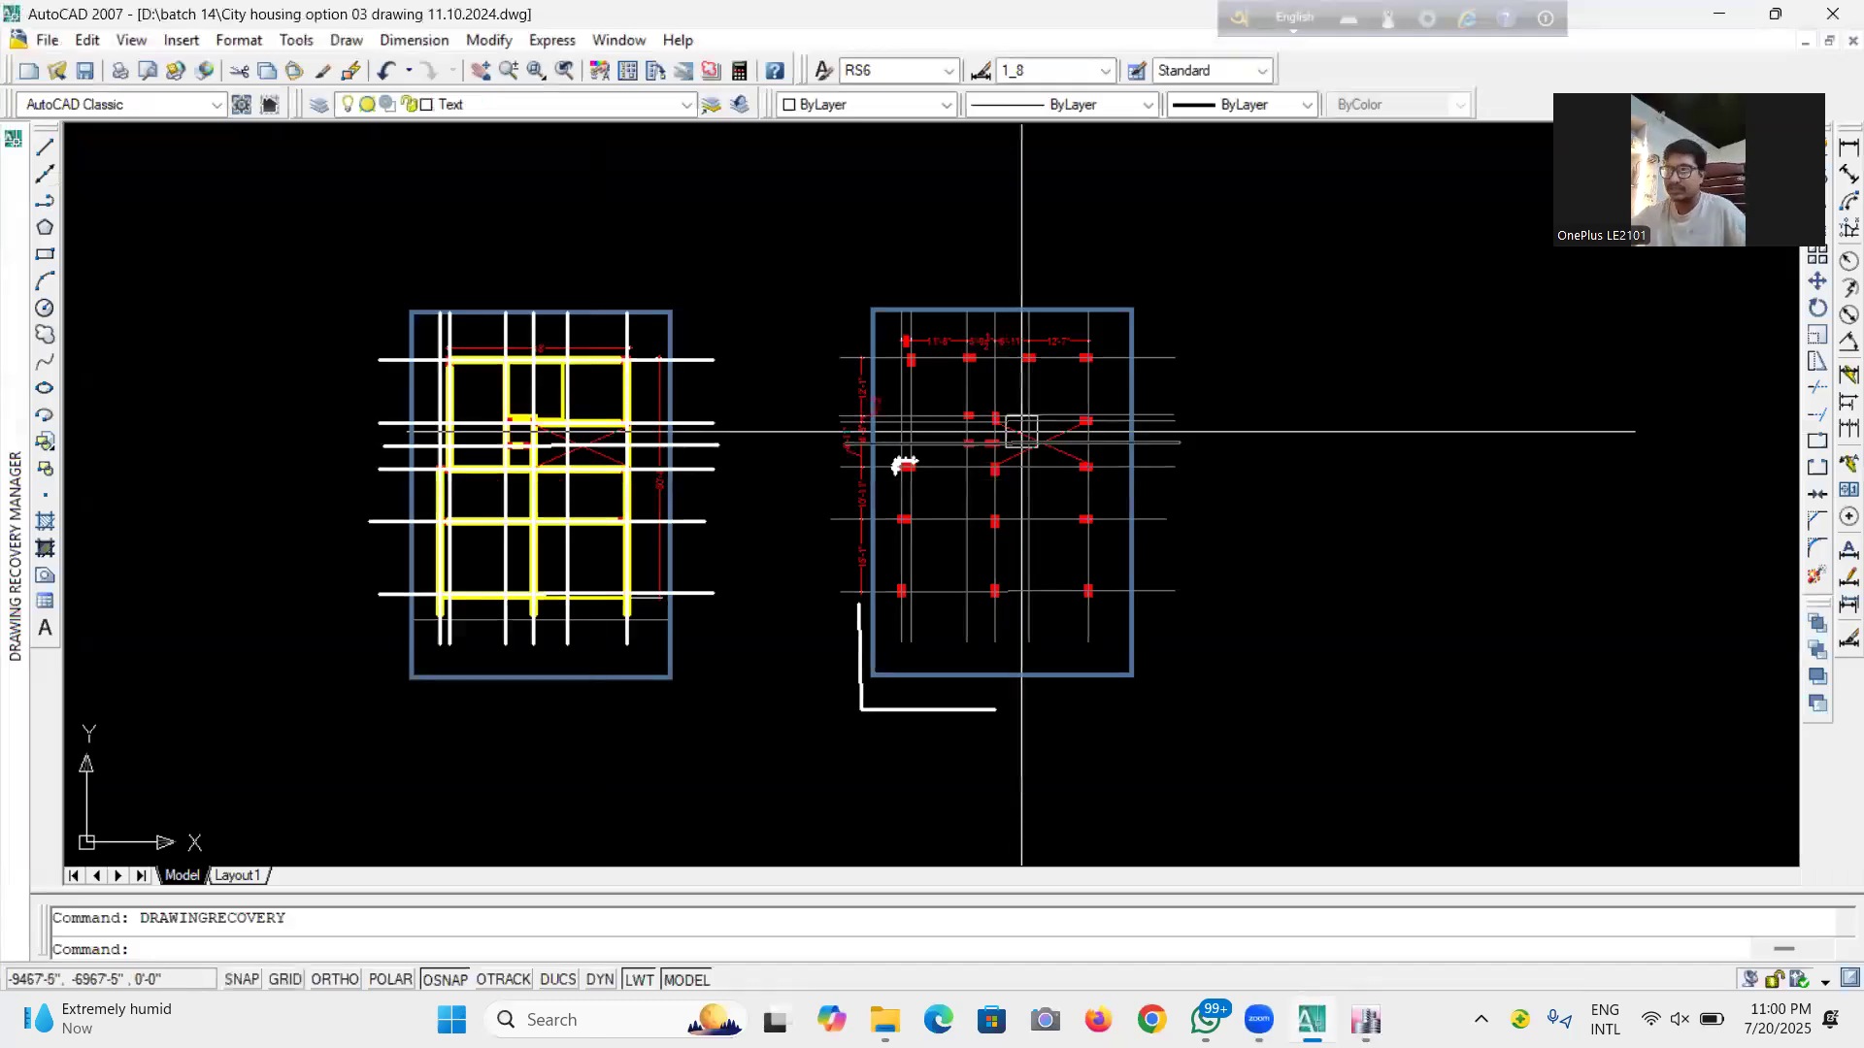
# Examine the column positions, orientations and dimensioned column size on the column layout plan
pyautogui.scroll(3, 973, 427)
pyautogui.scroll(-2, 973, 427)
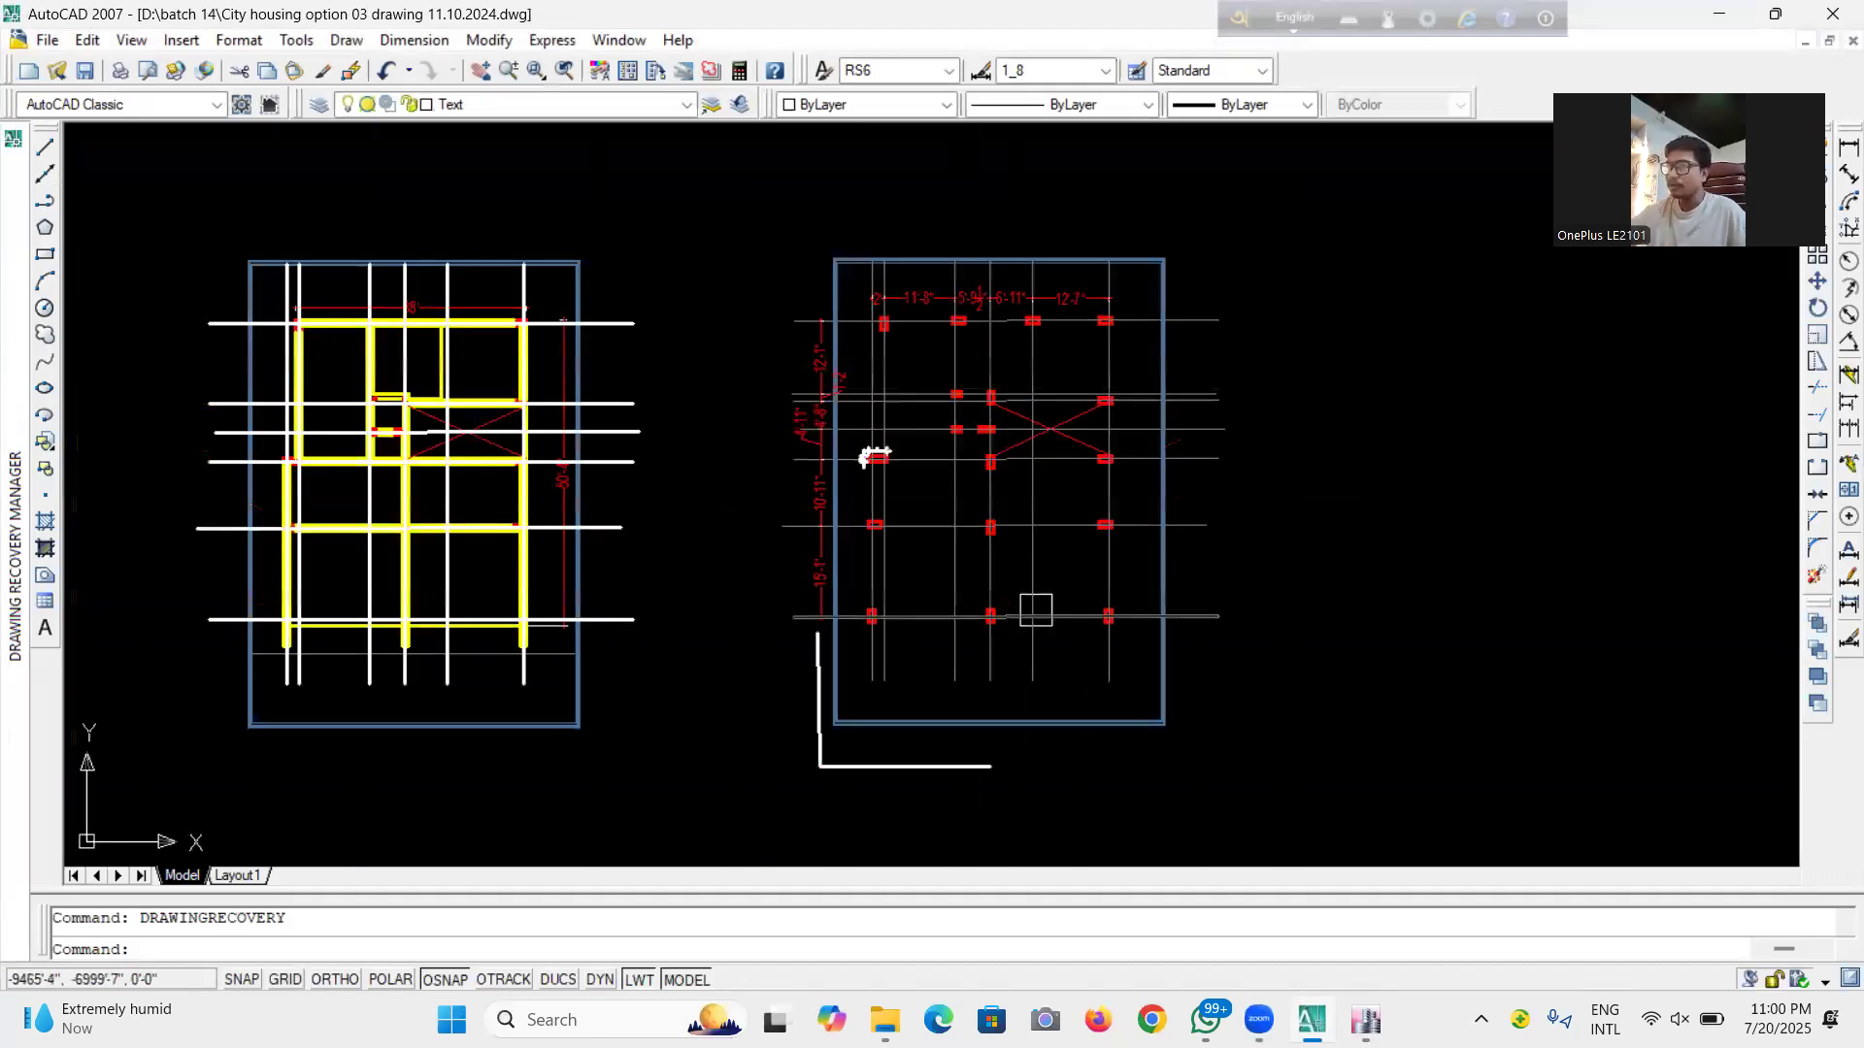
pyautogui.scroll(3, 1060, 702)
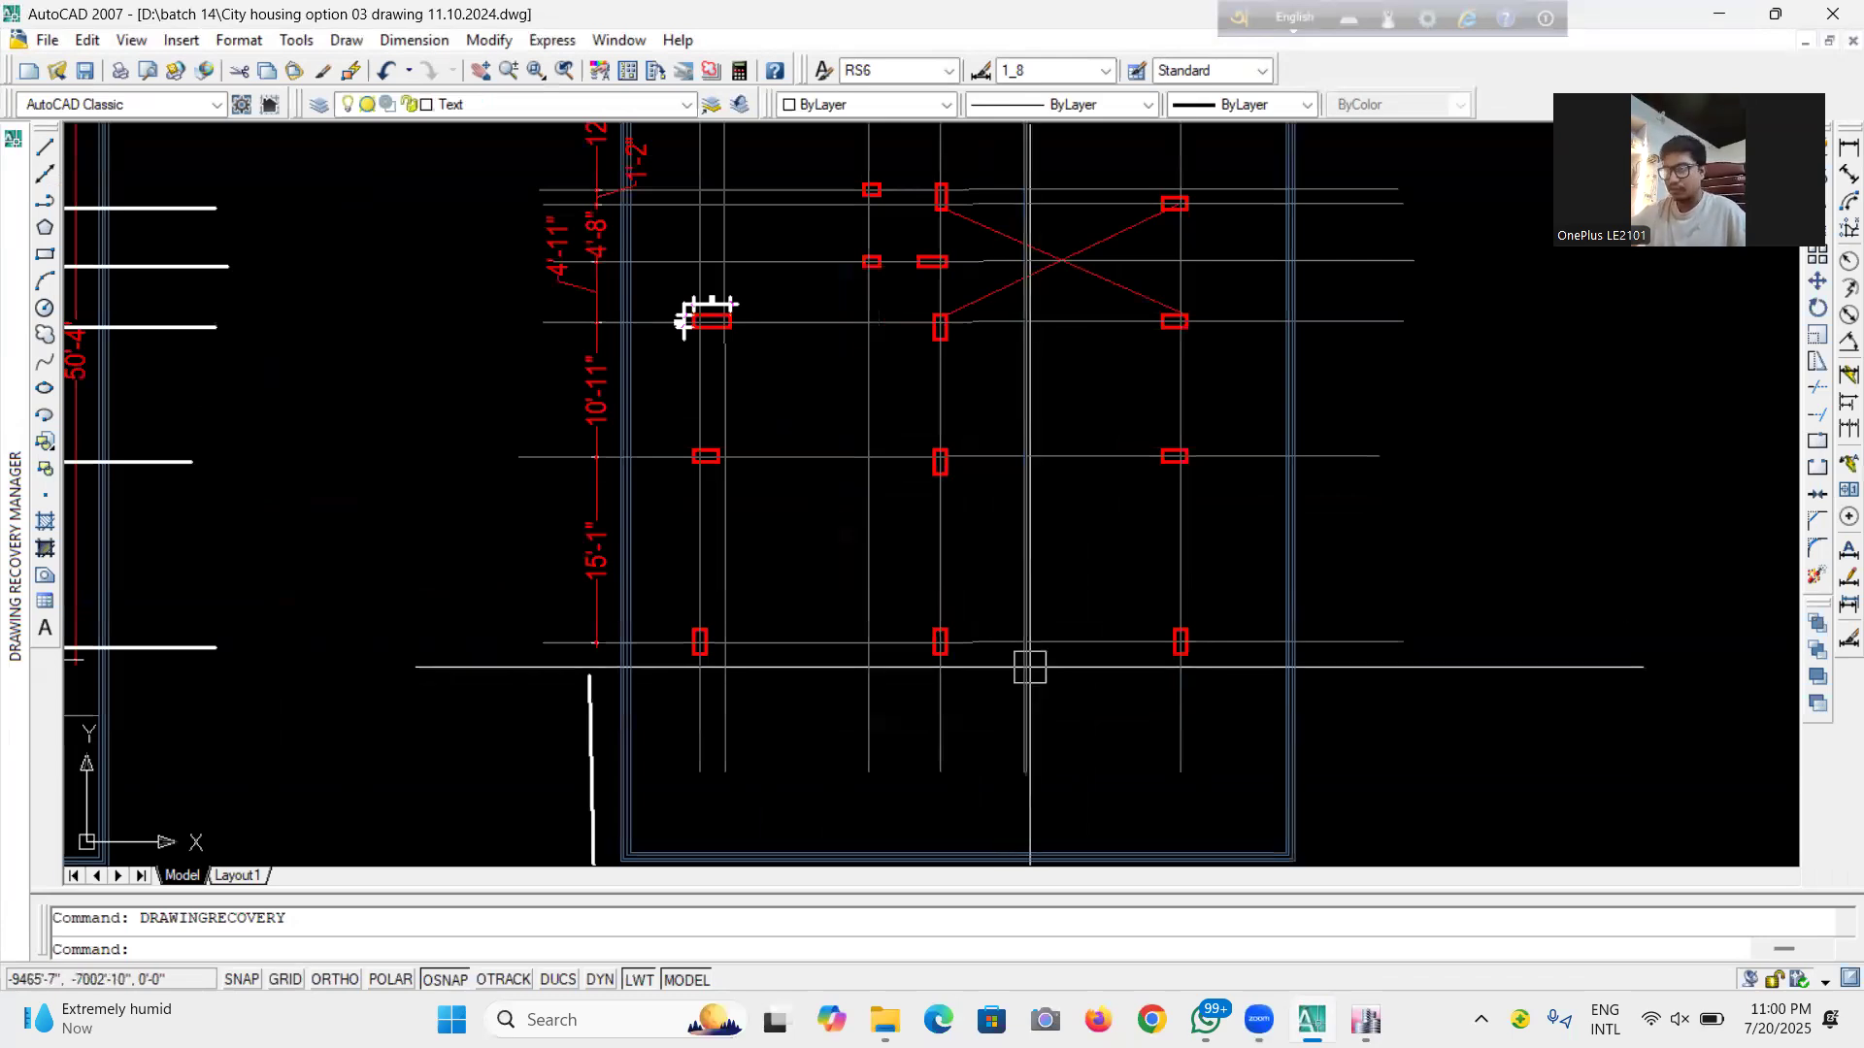
pyautogui.scroll(-1, 1023, 661)
pyautogui.scroll(3, 969, 456)
pyautogui.scroll(-2, 894, 462)
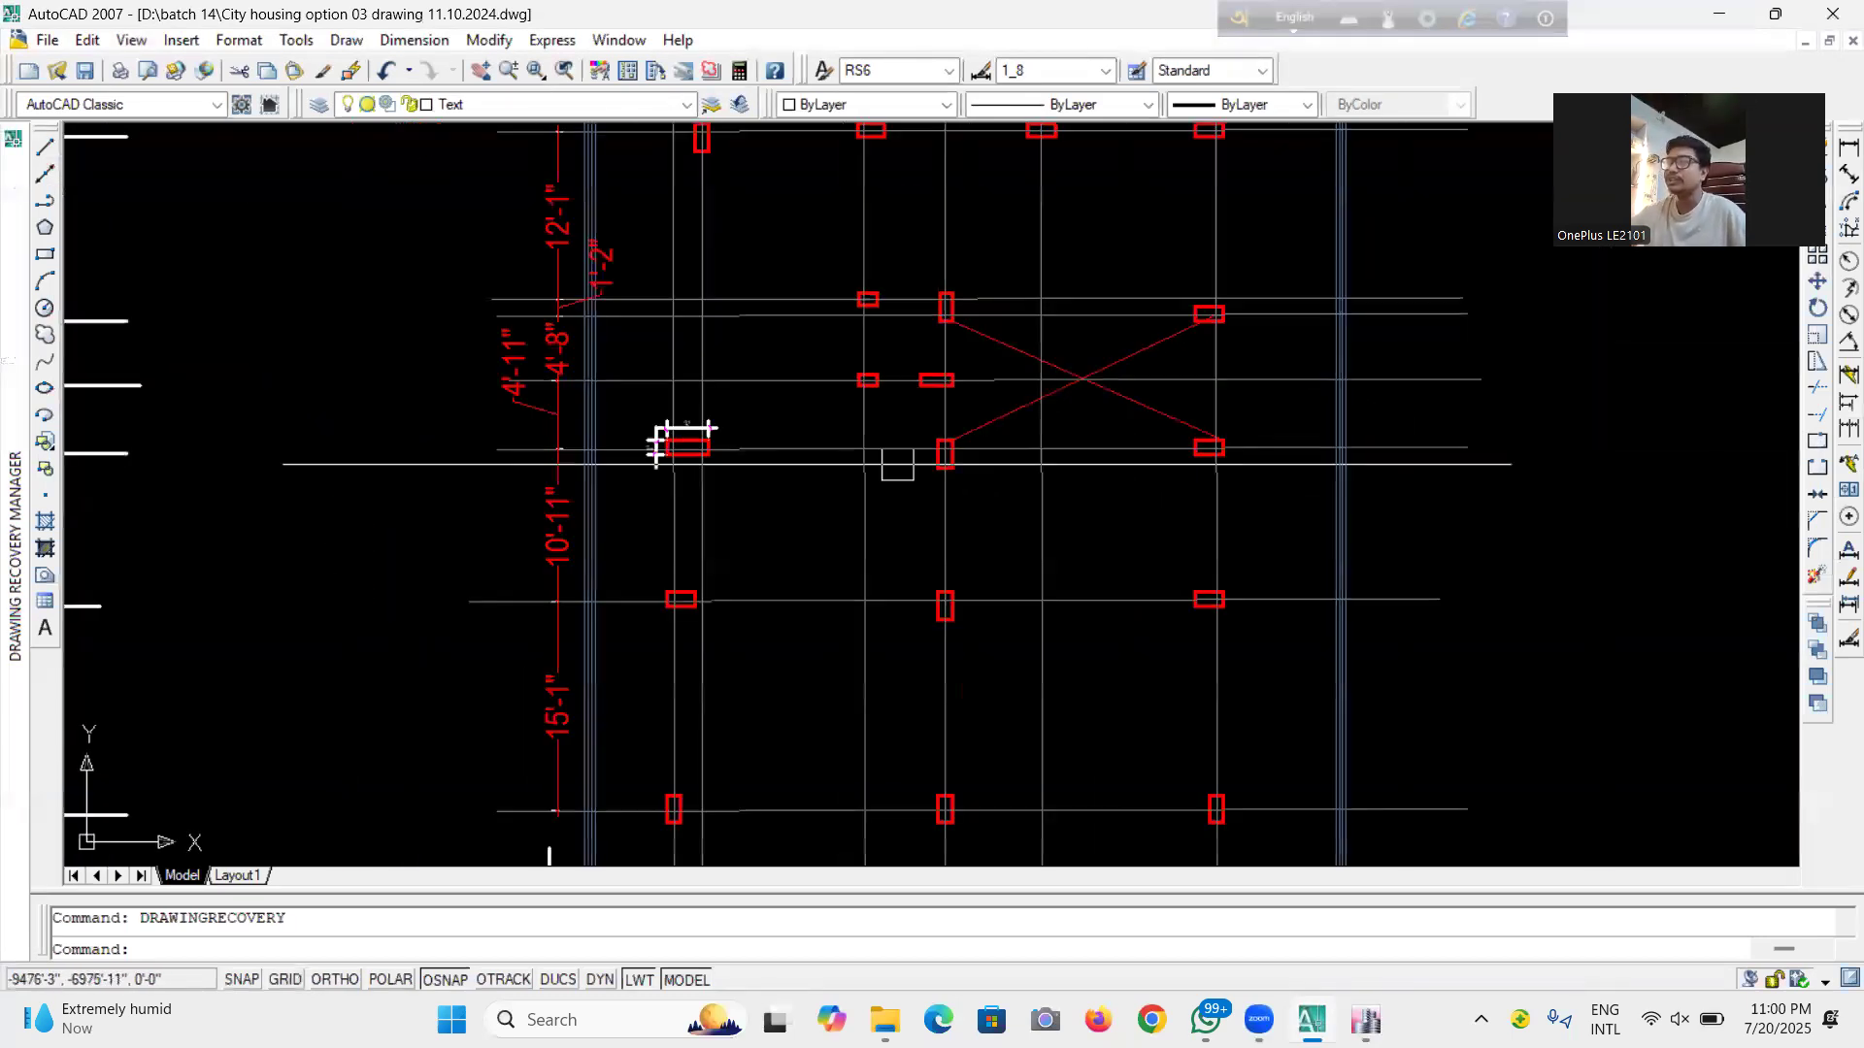
pyautogui.scroll(2, 666, 432)
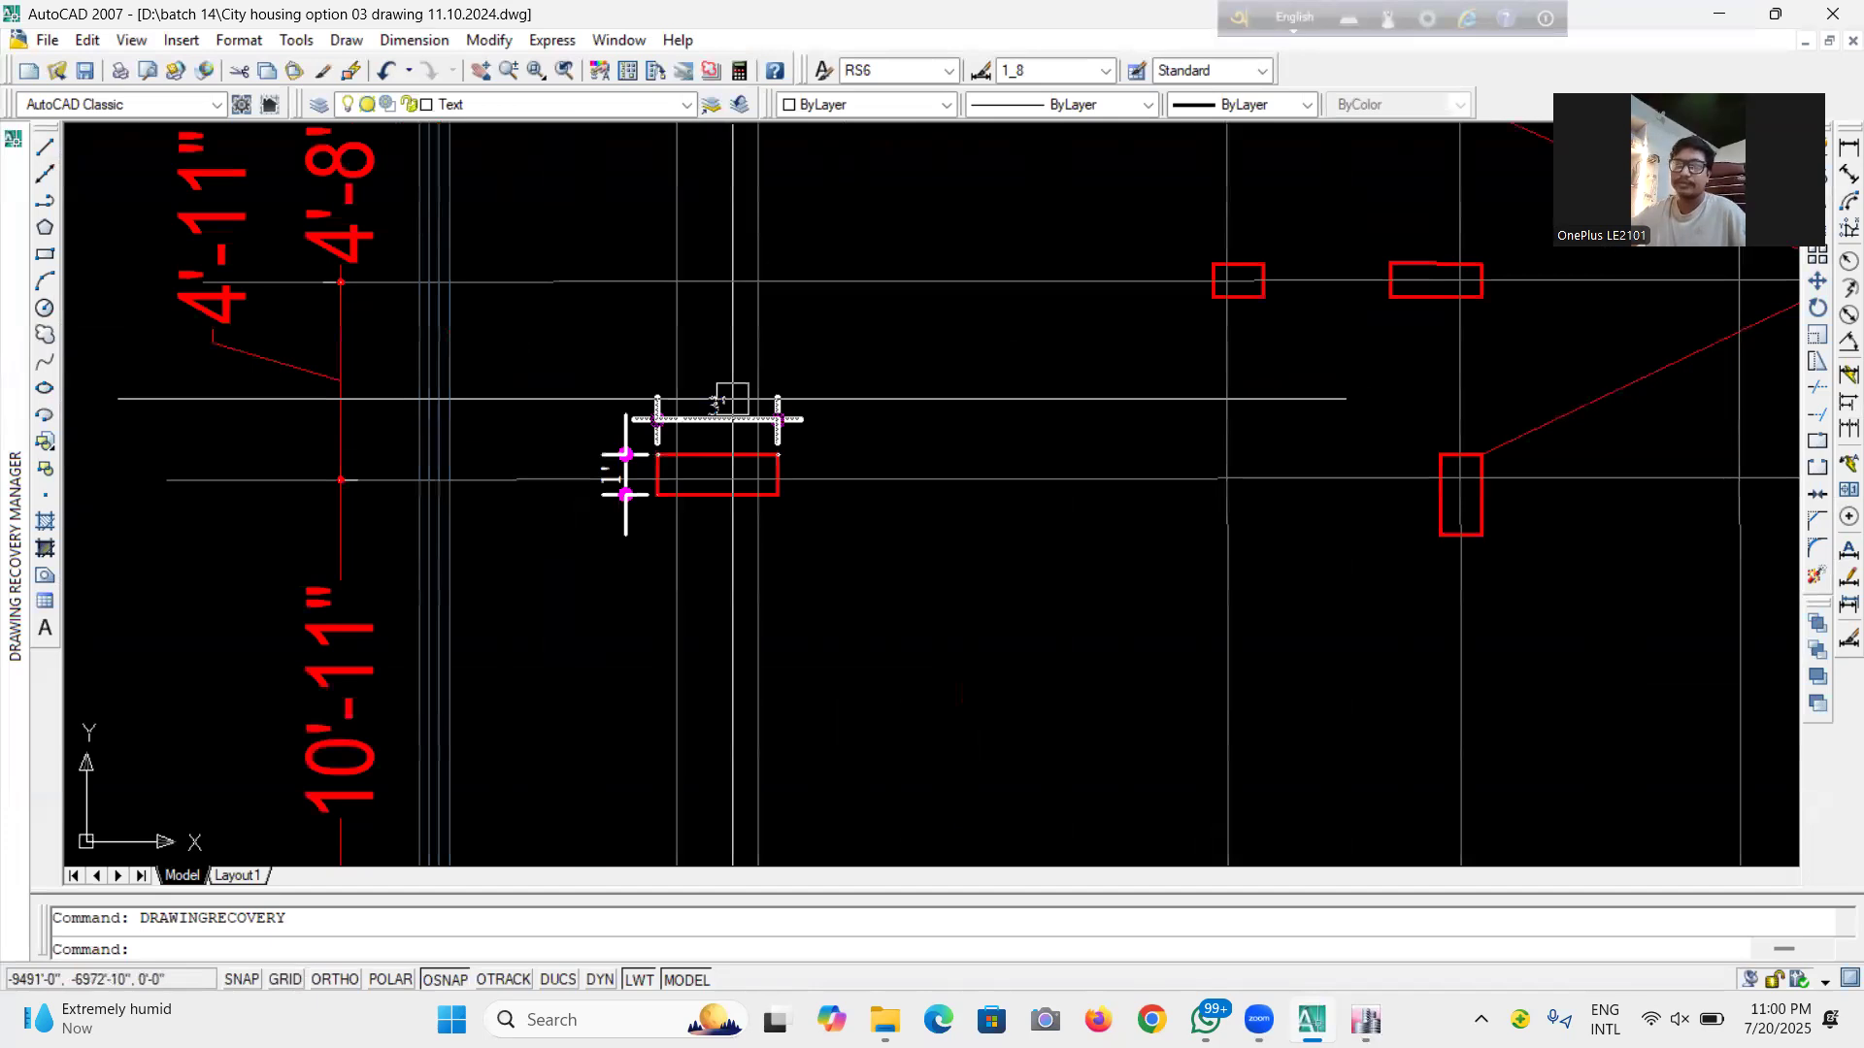
pyautogui.scroll(-2, 686, 449)
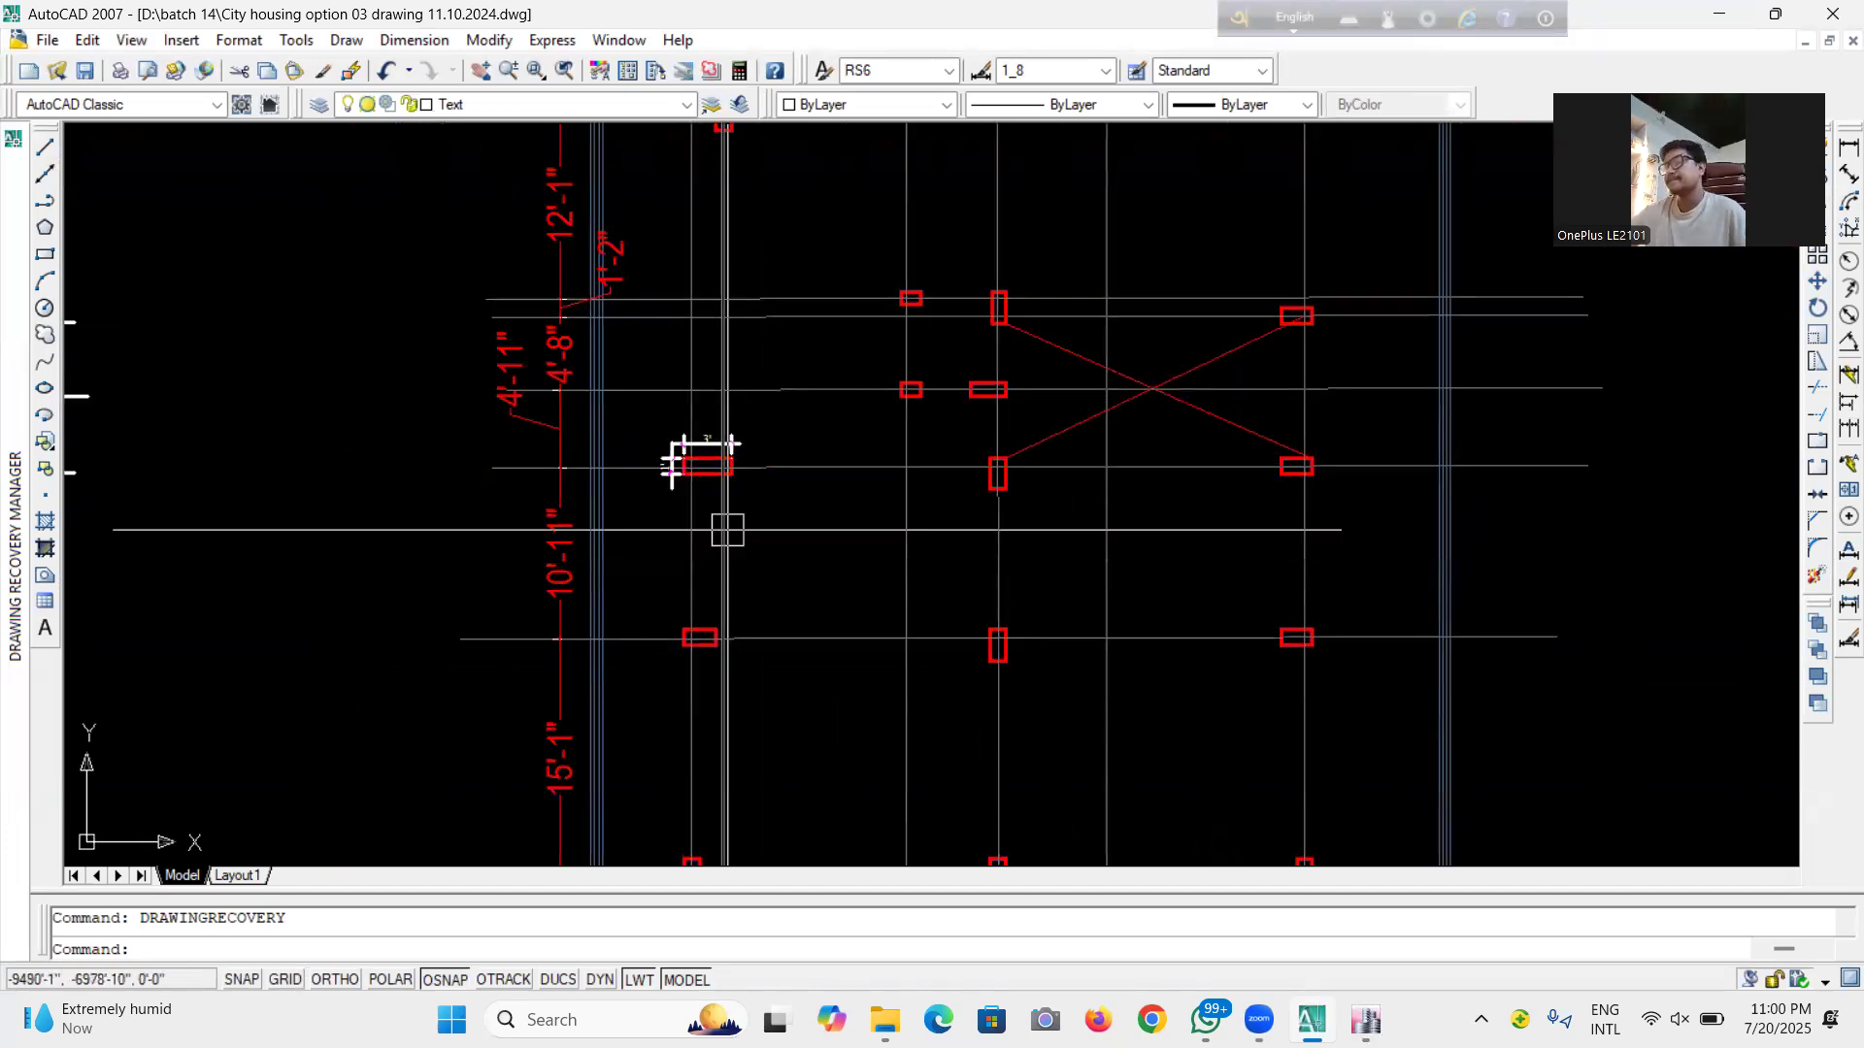
pyautogui.scroll(2, 672, 466)
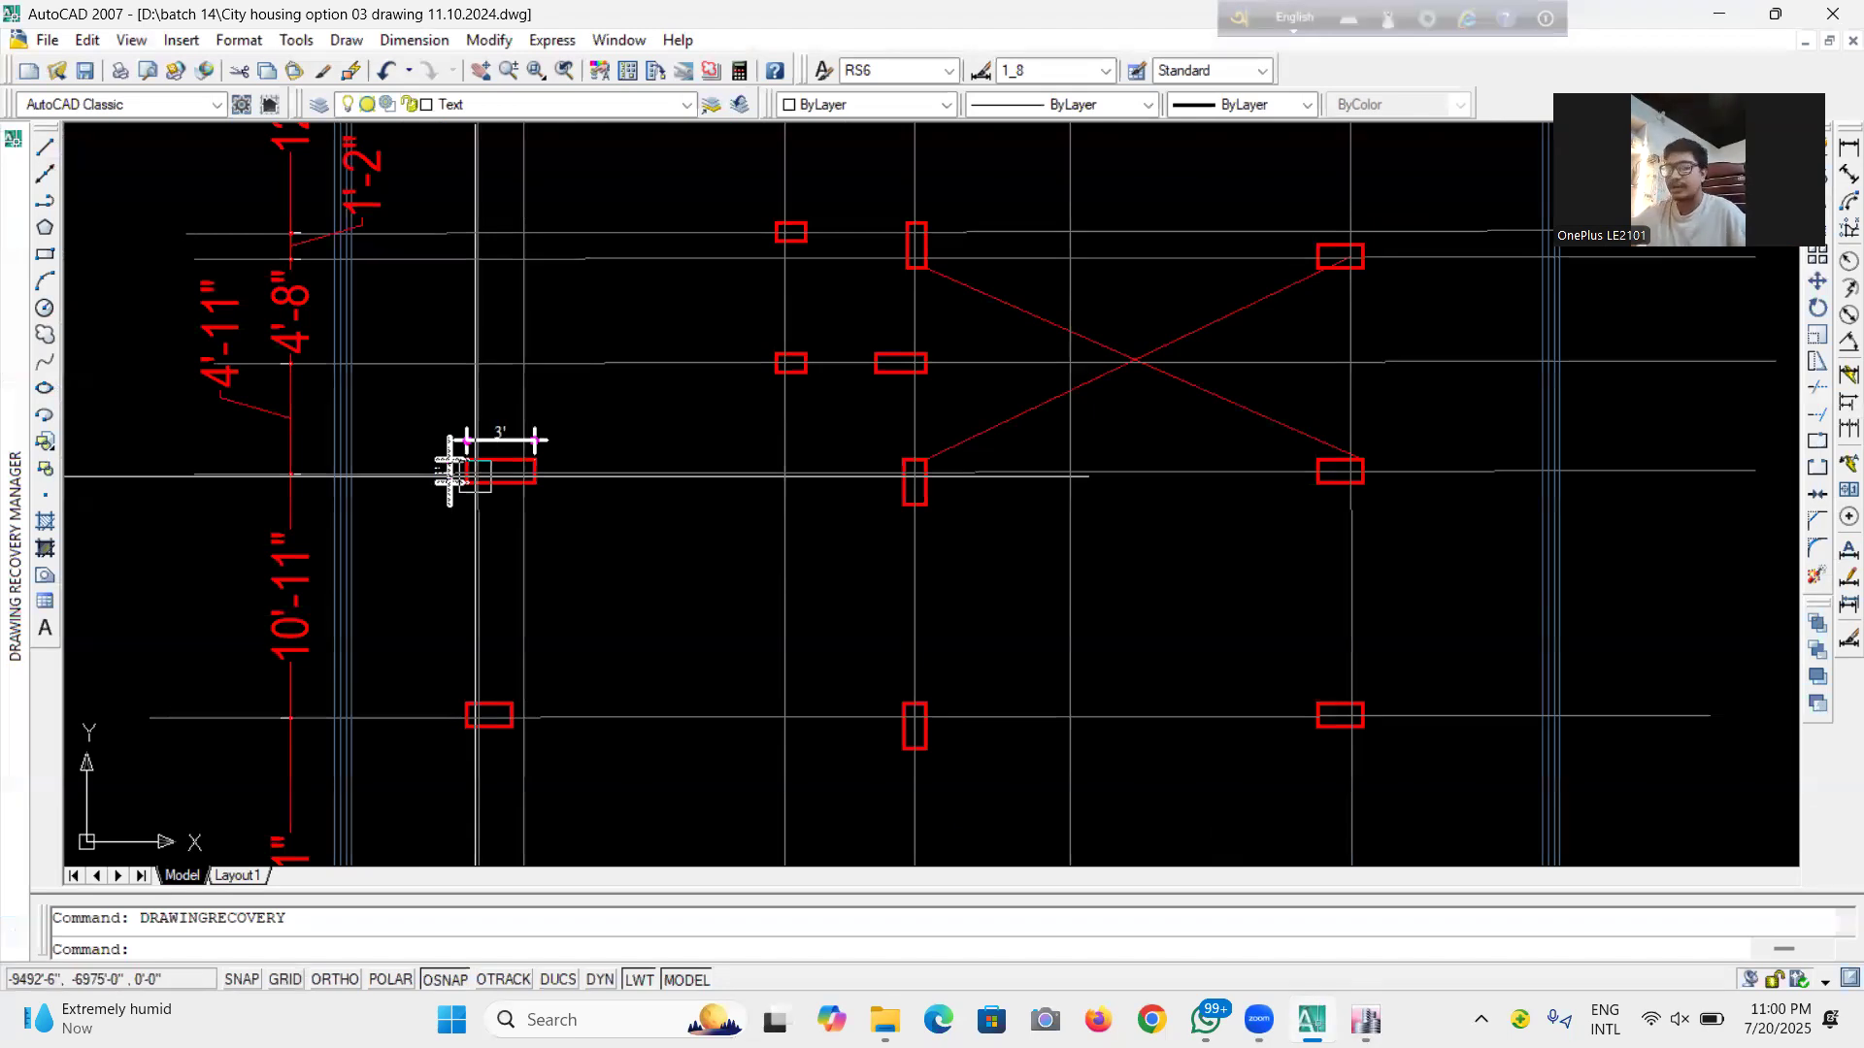
pyautogui.scroll(-2, 766, 524)
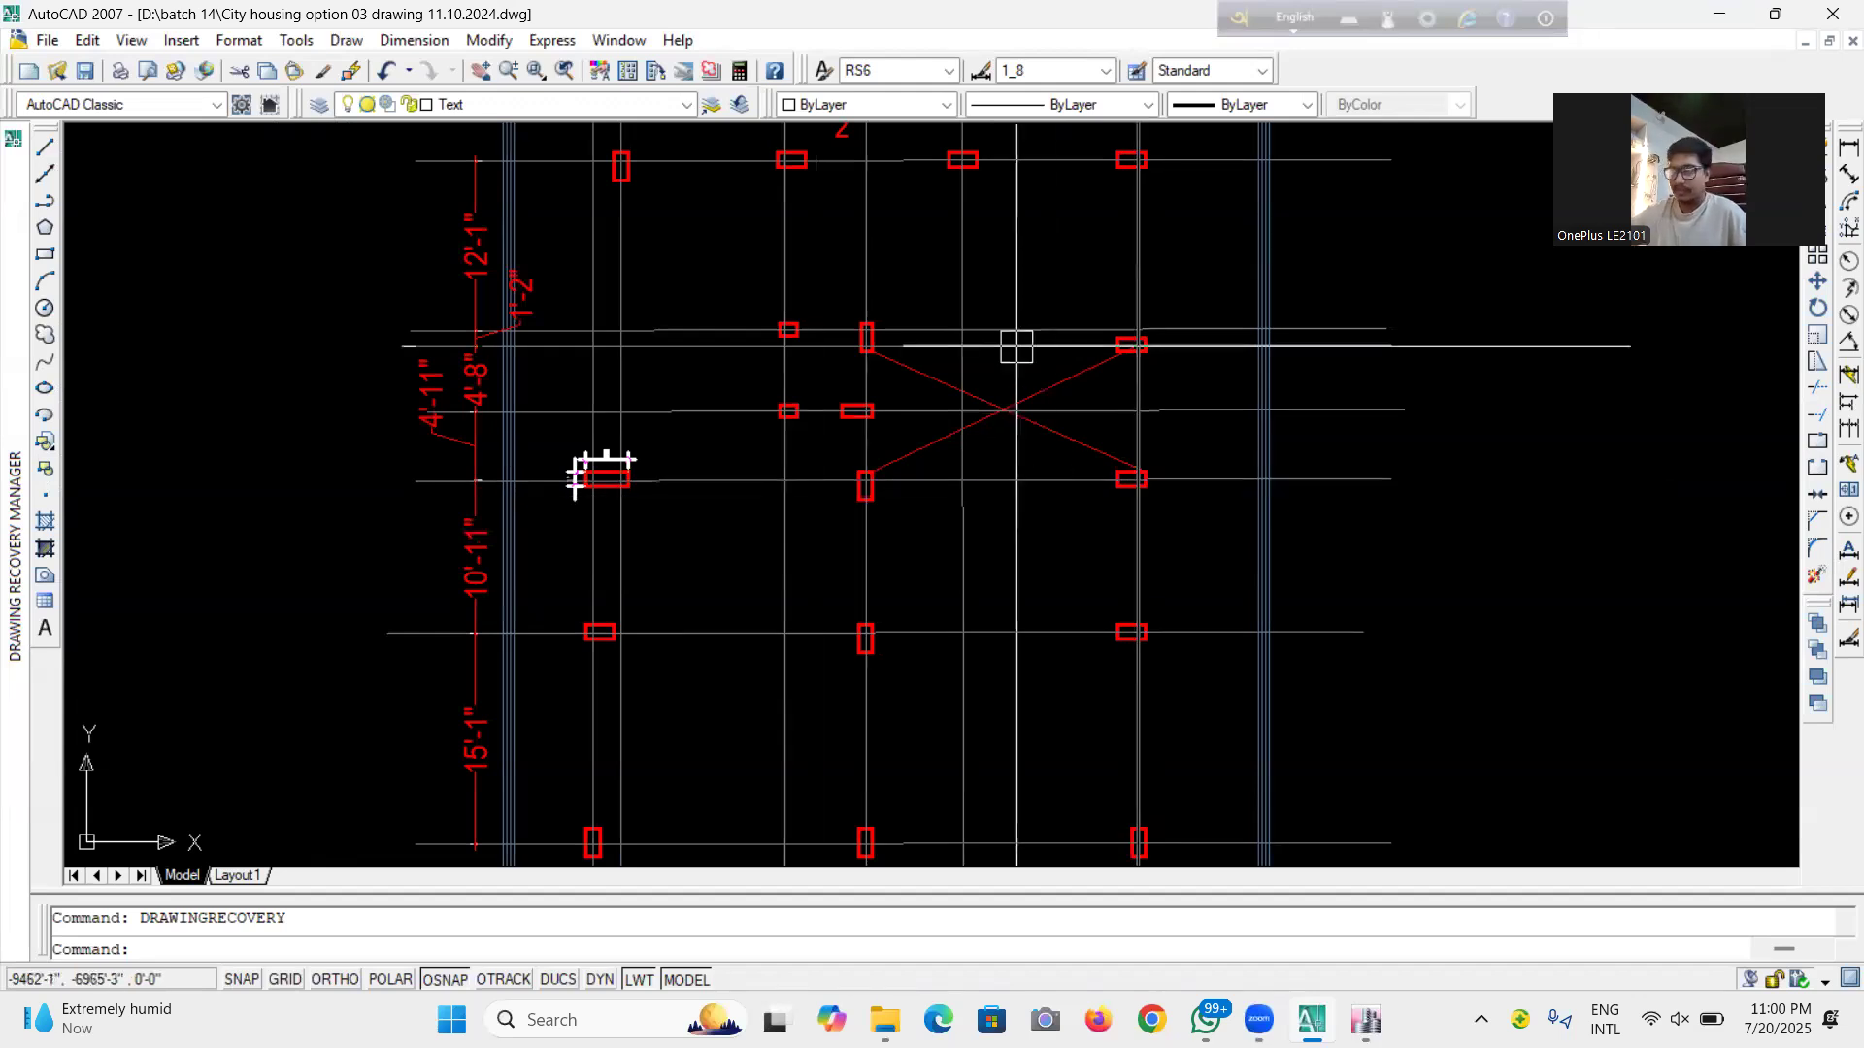
pyautogui.scroll(-4, 894, 507)
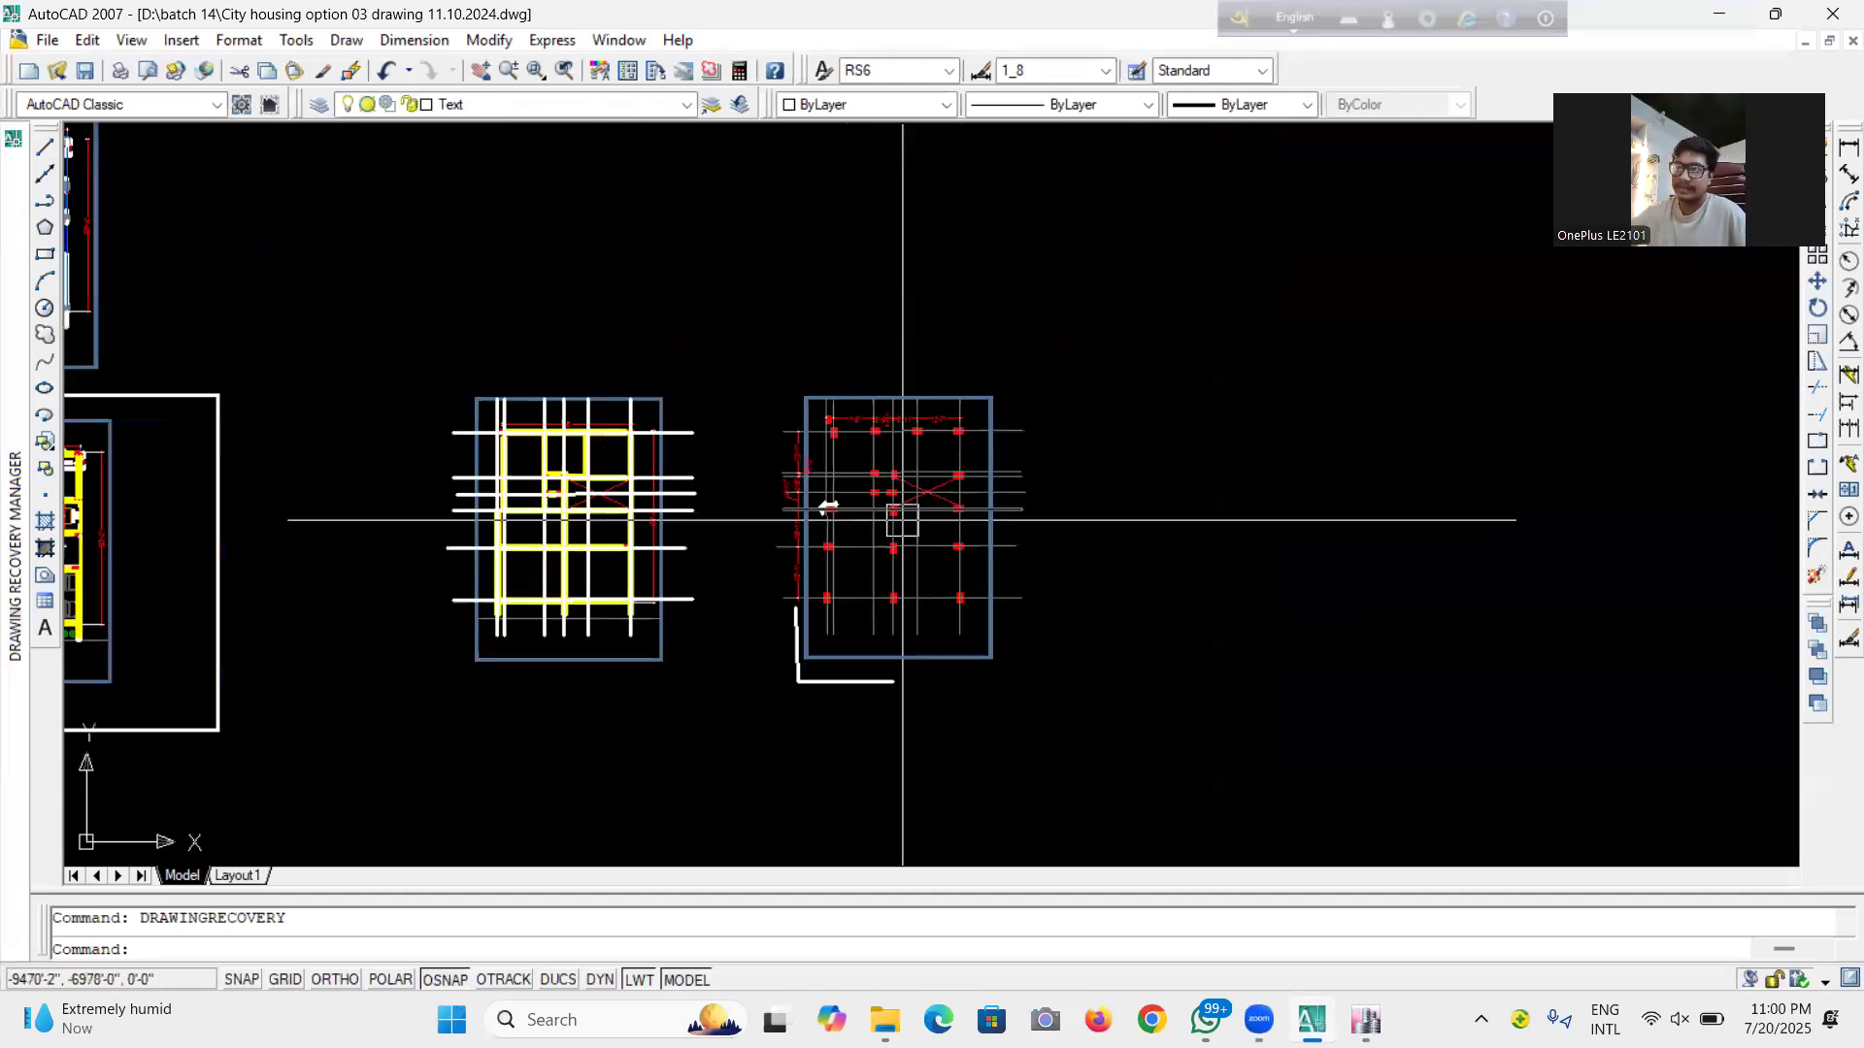
# Compare the stair and lift area of the architectural floor plan with the column layout plan
pyautogui.scroll(-2, 936, 507)
pyautogui.scroll(5, 339, 513)
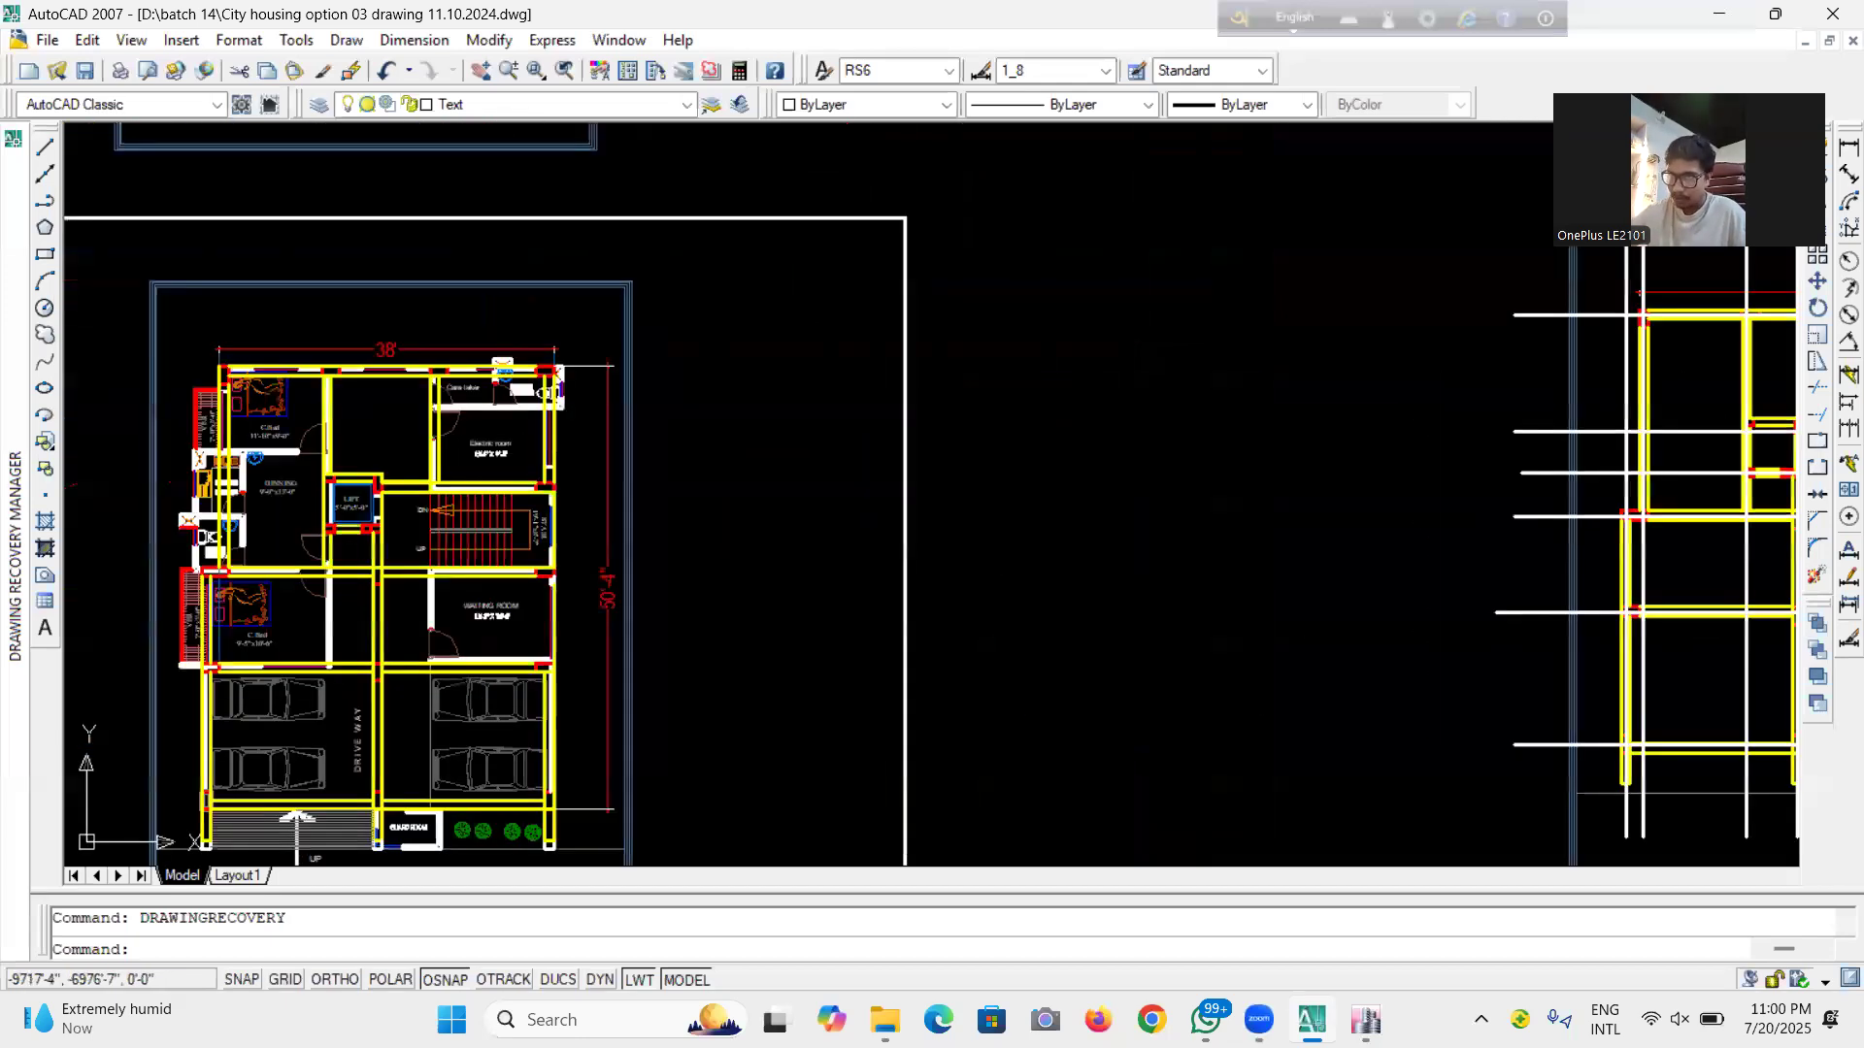
pyautogui.scroll(-3, 456, 523)
pyautogui.scroll(4, 478, 446)
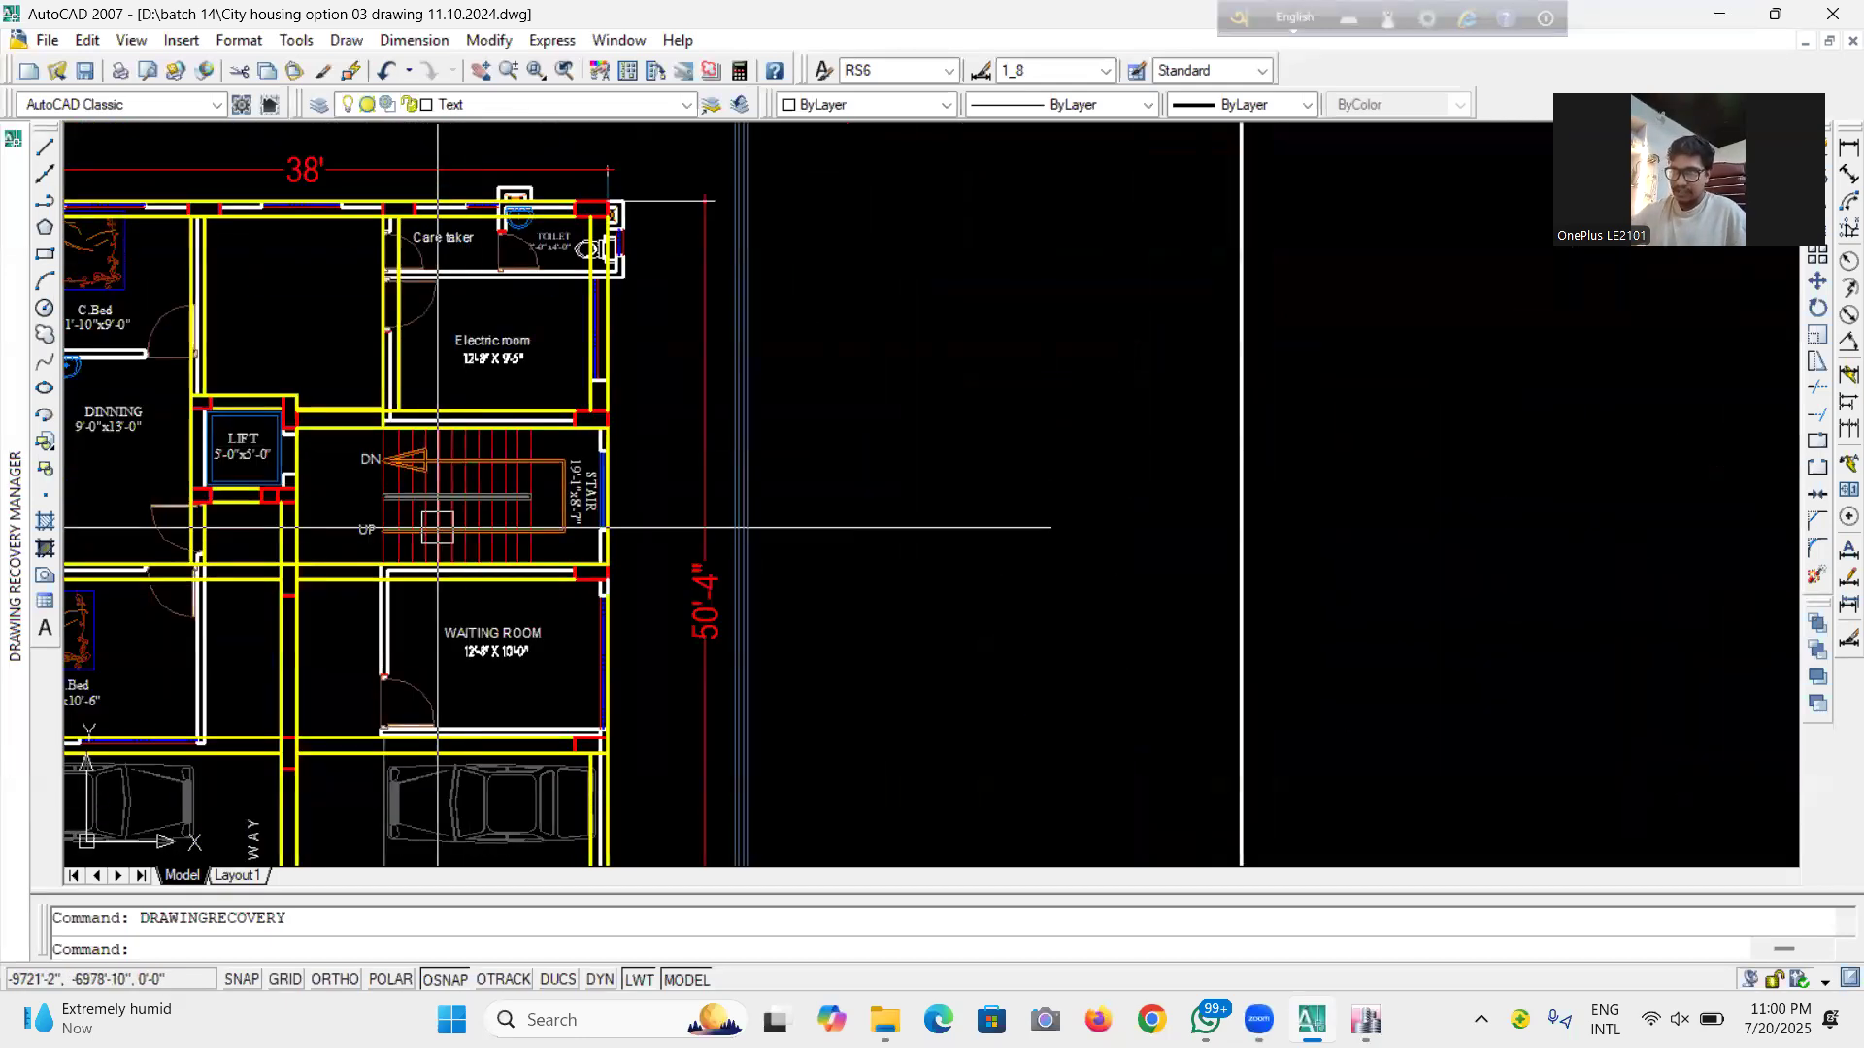
pyautogui.scroll(-4, 479, 447)
pyautogui.scroll(5, 1517, 530)
pyautogui.scroll(-8, 1418, 399)
pyautogui.moveTo(1418, 399); pyautogui.dragTo(747, 469, button='middle')
pyautogui.scroll(6, 1511, 552)
pyautogui.scroll(-5, 1164, 437)
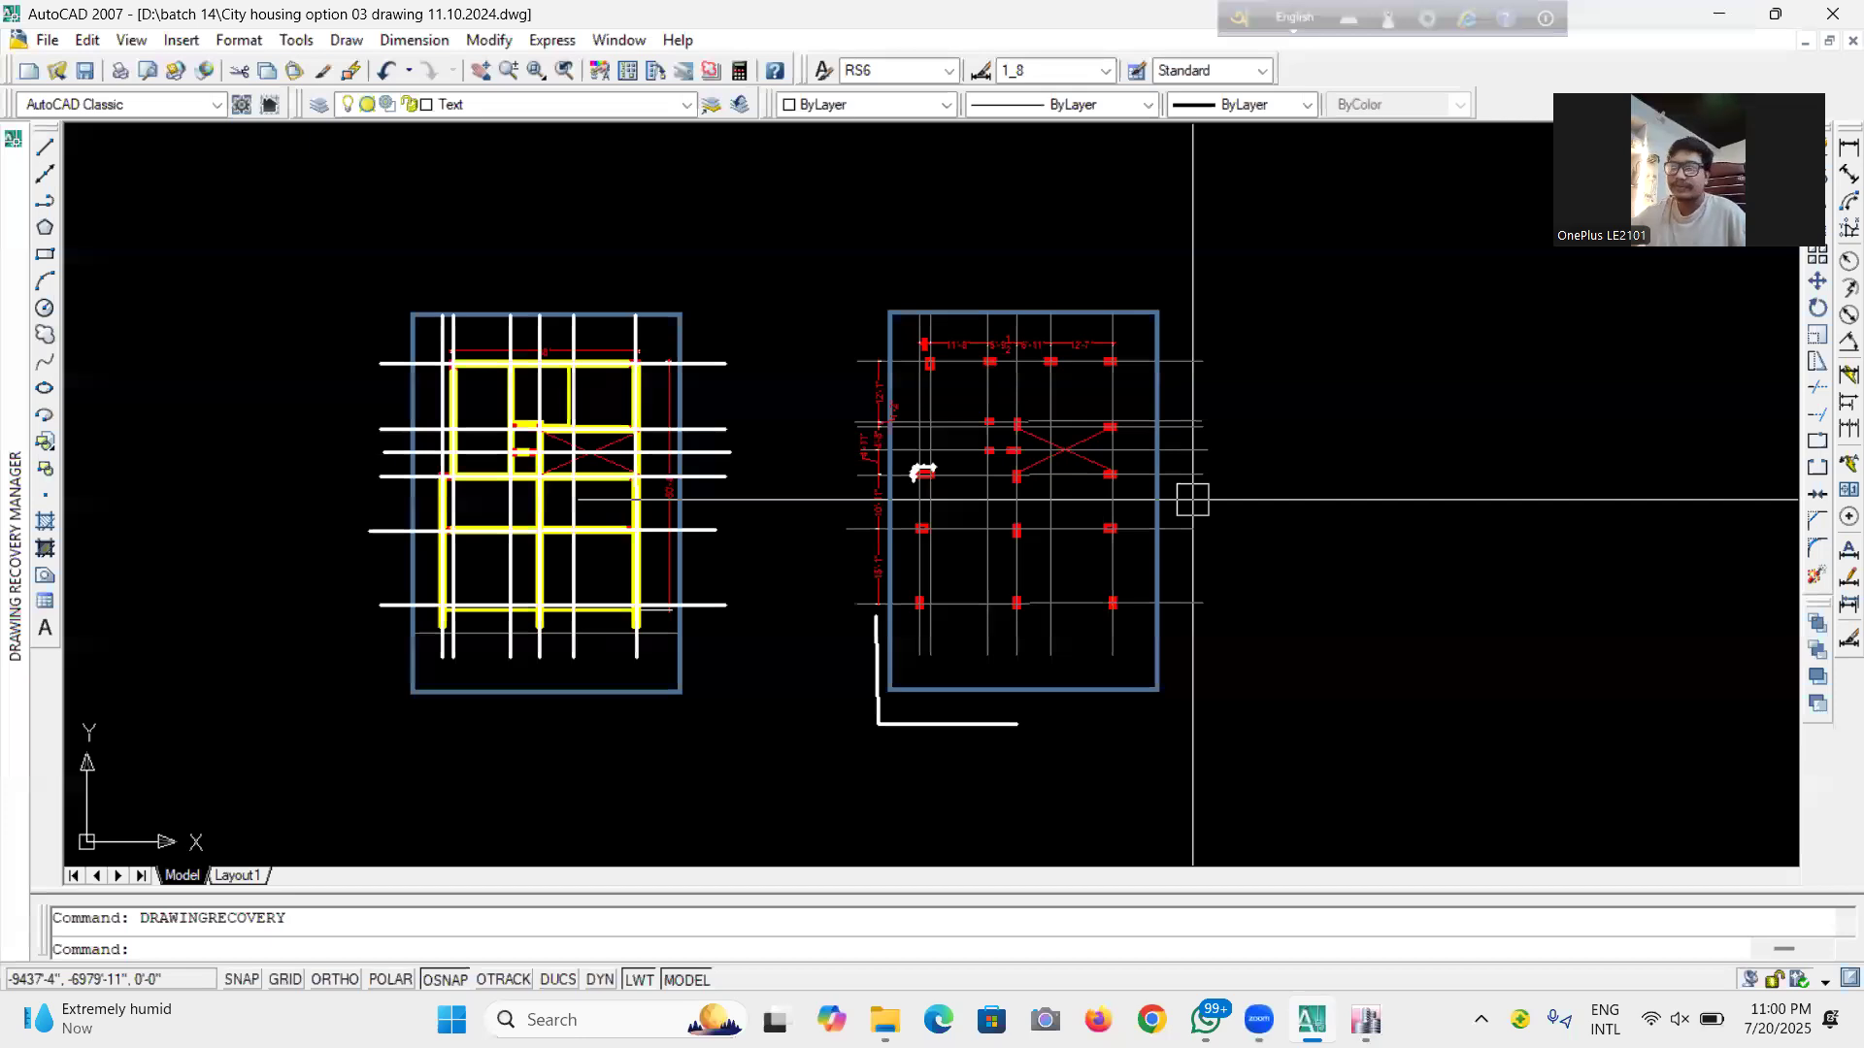
pyautogui.scroll(4, 1157, 483)
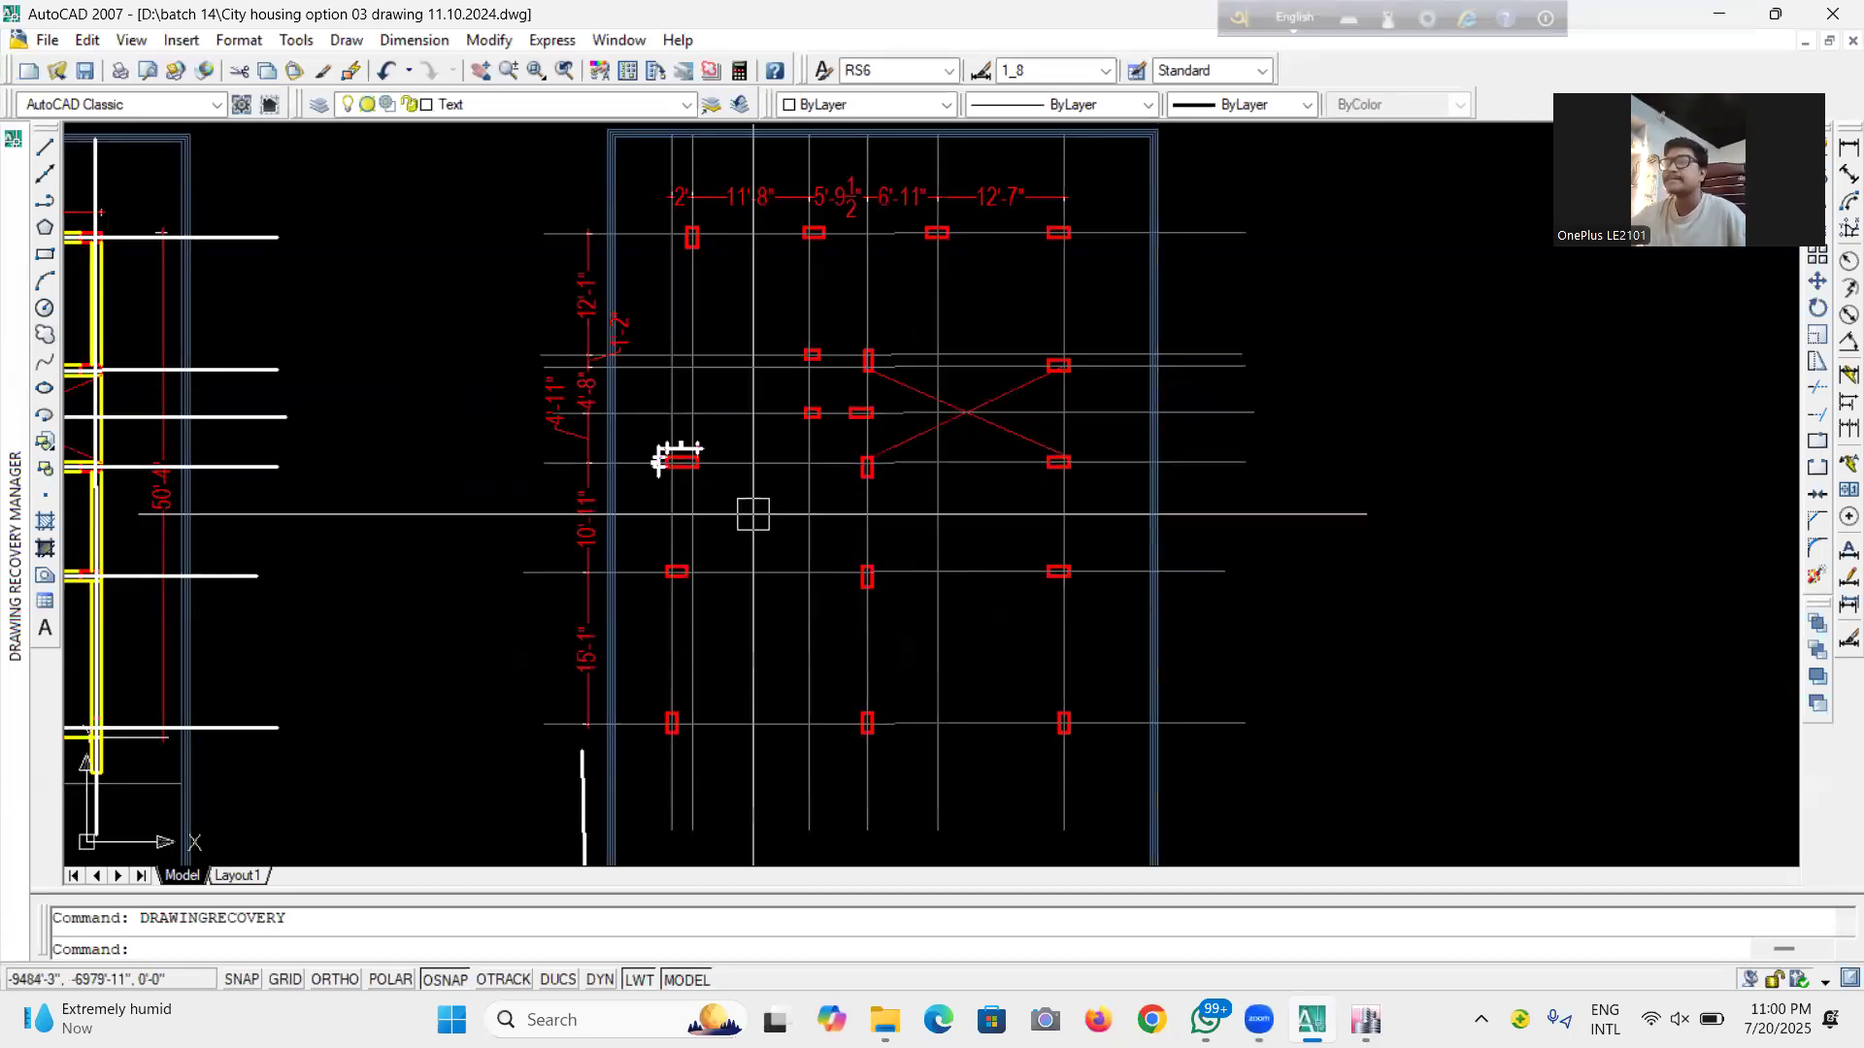
# Switch back to ETABS and set up quick column drawing with section C4-12X24 for All Stories
pyautogui.moveTo(1366, 1019)
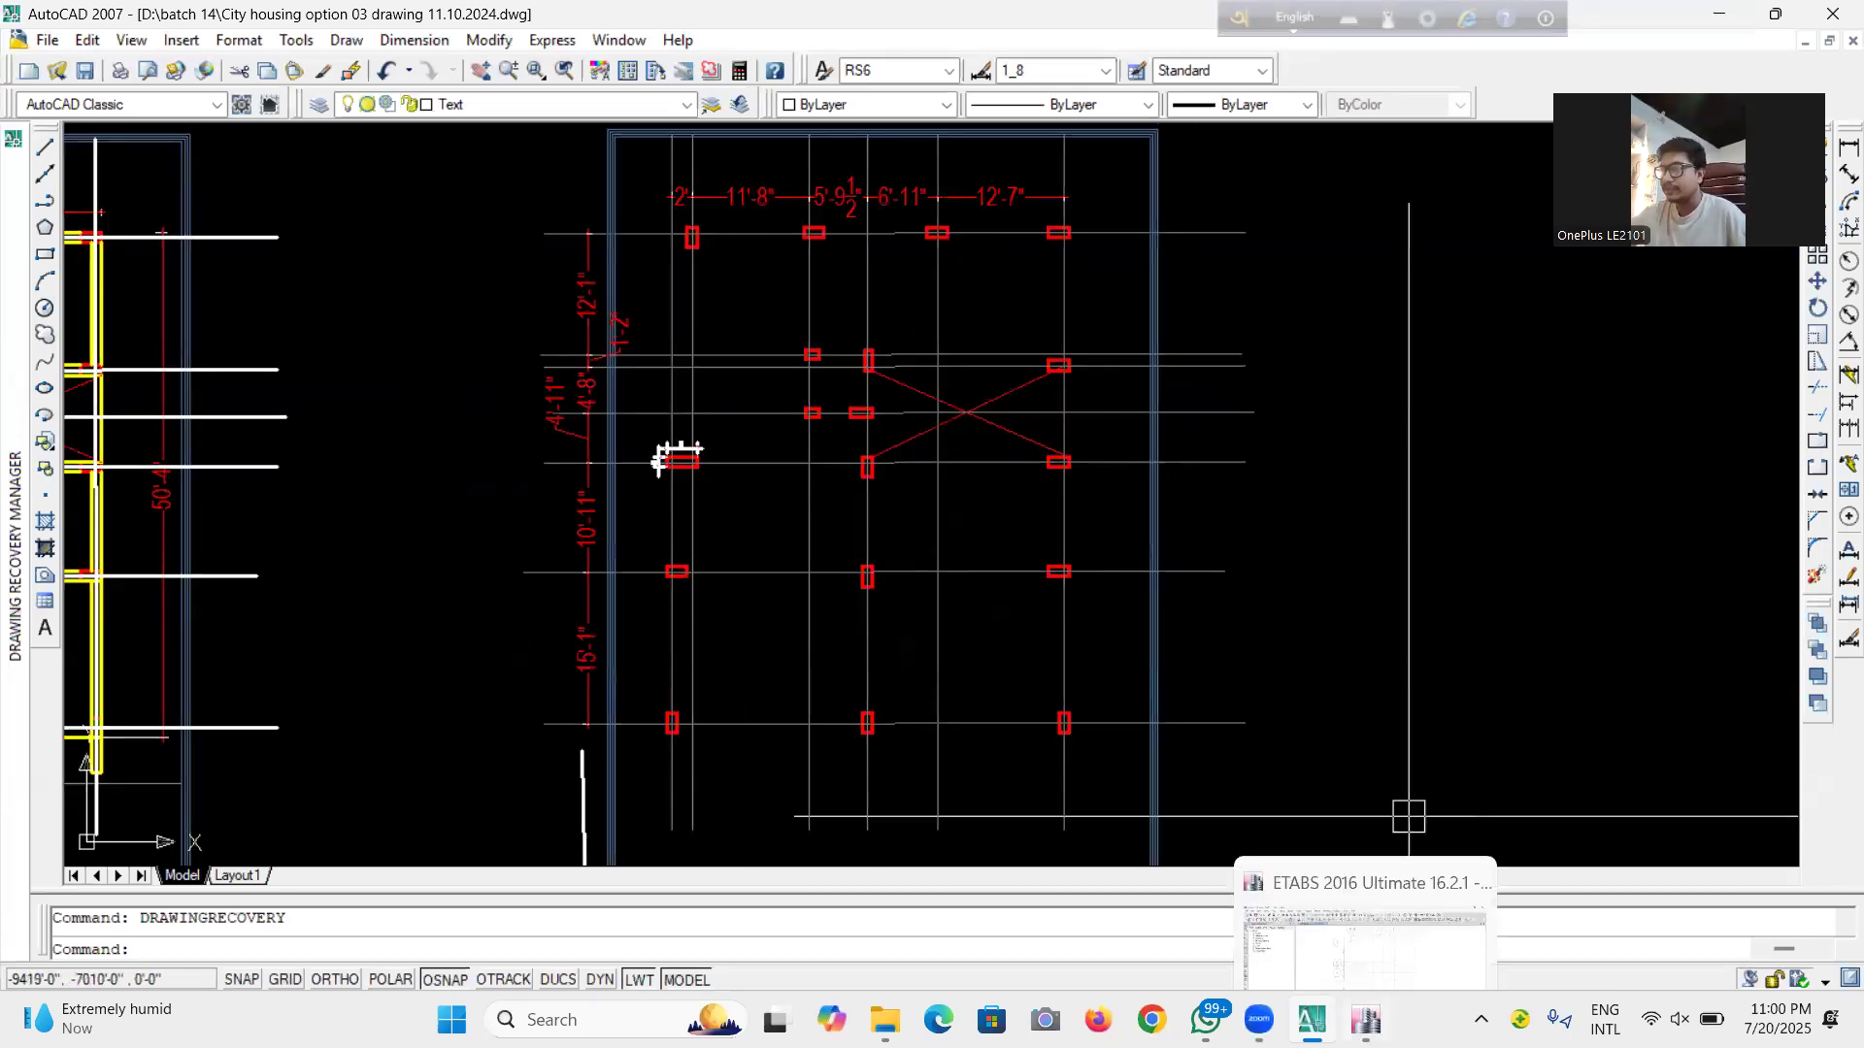
pyautogui.click(1360, 929)
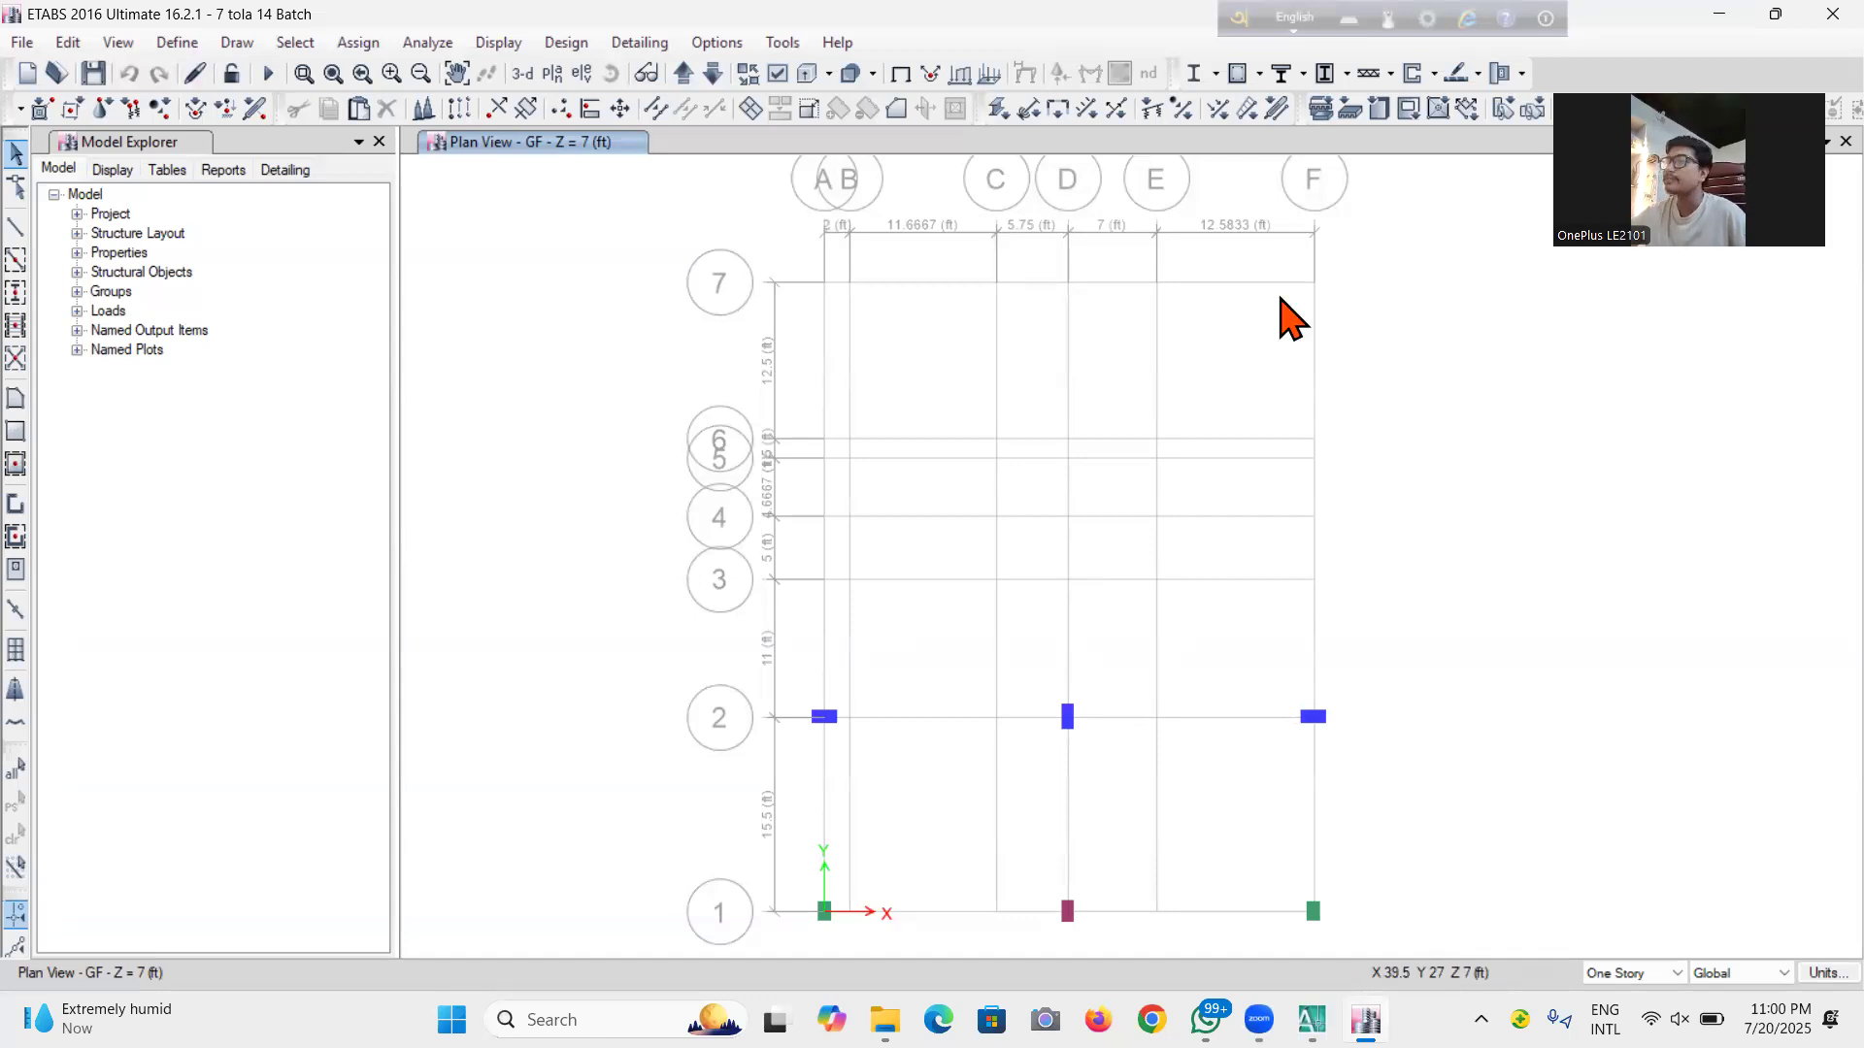
pyautogui.click(13, 313)
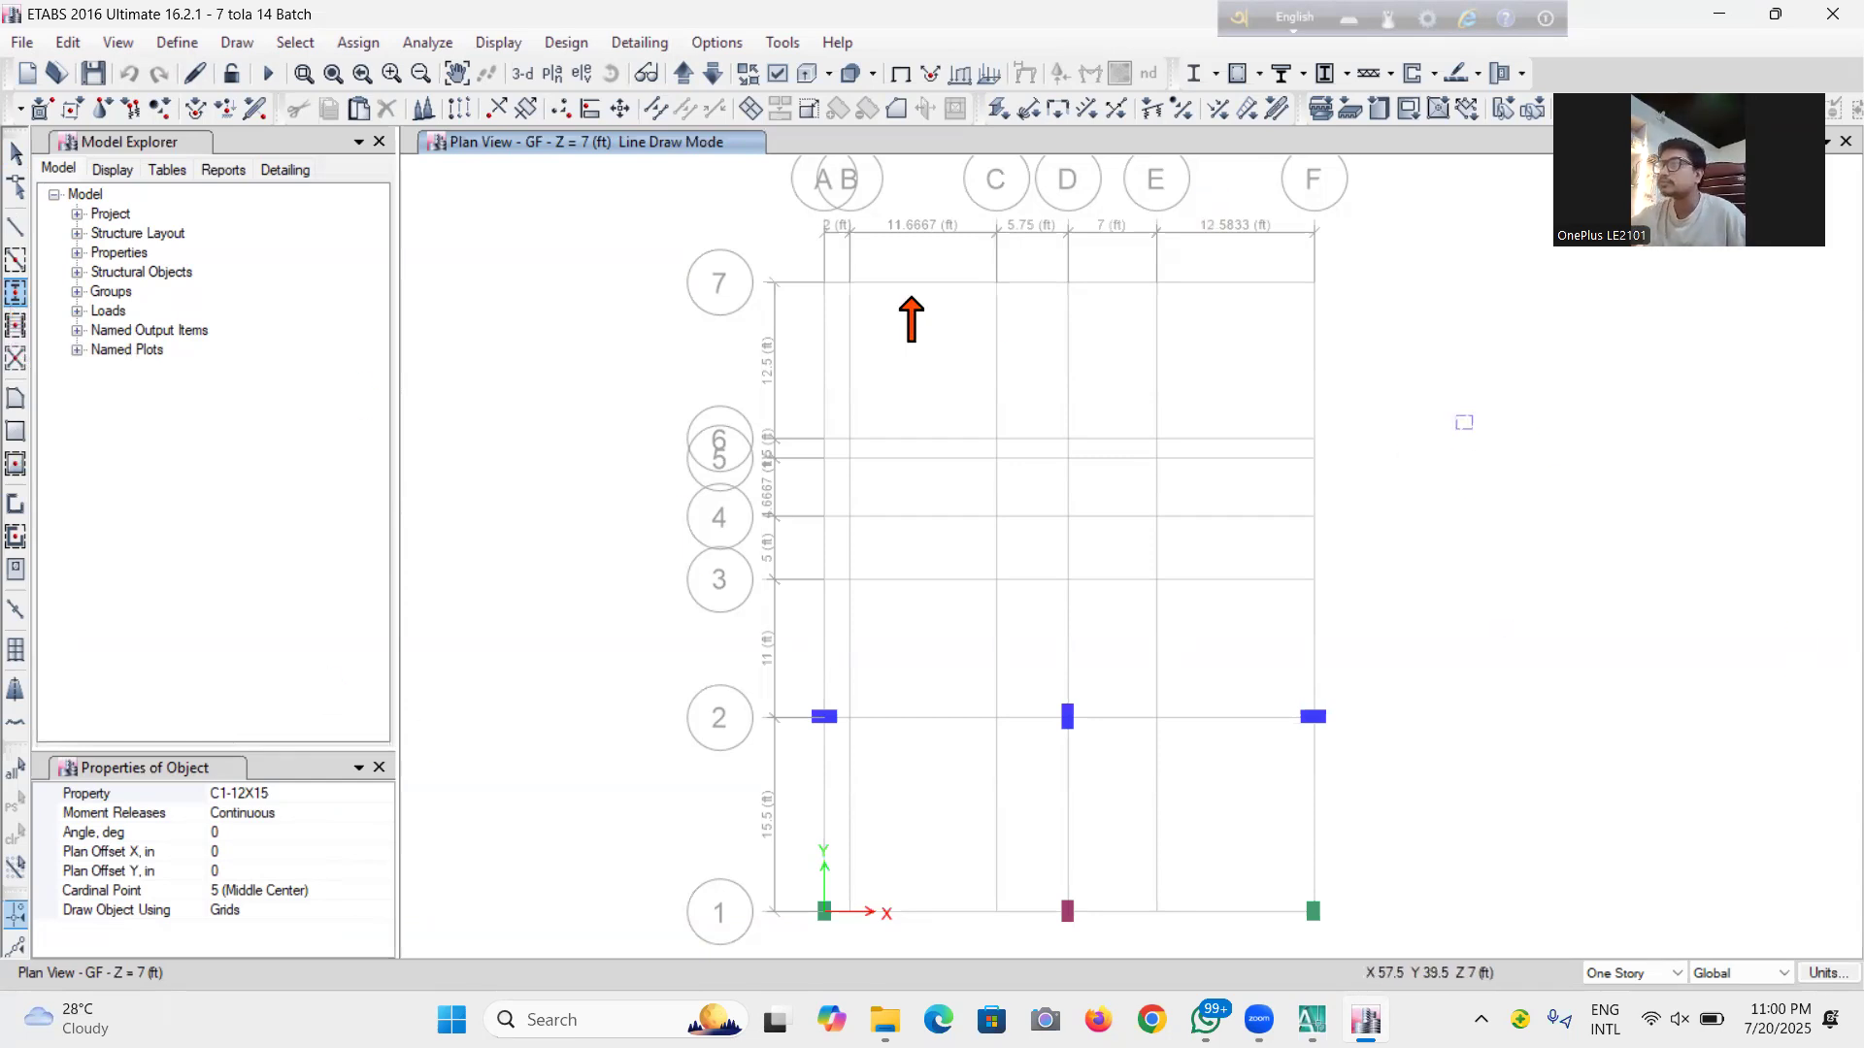
pyautogui.click(373, 793)
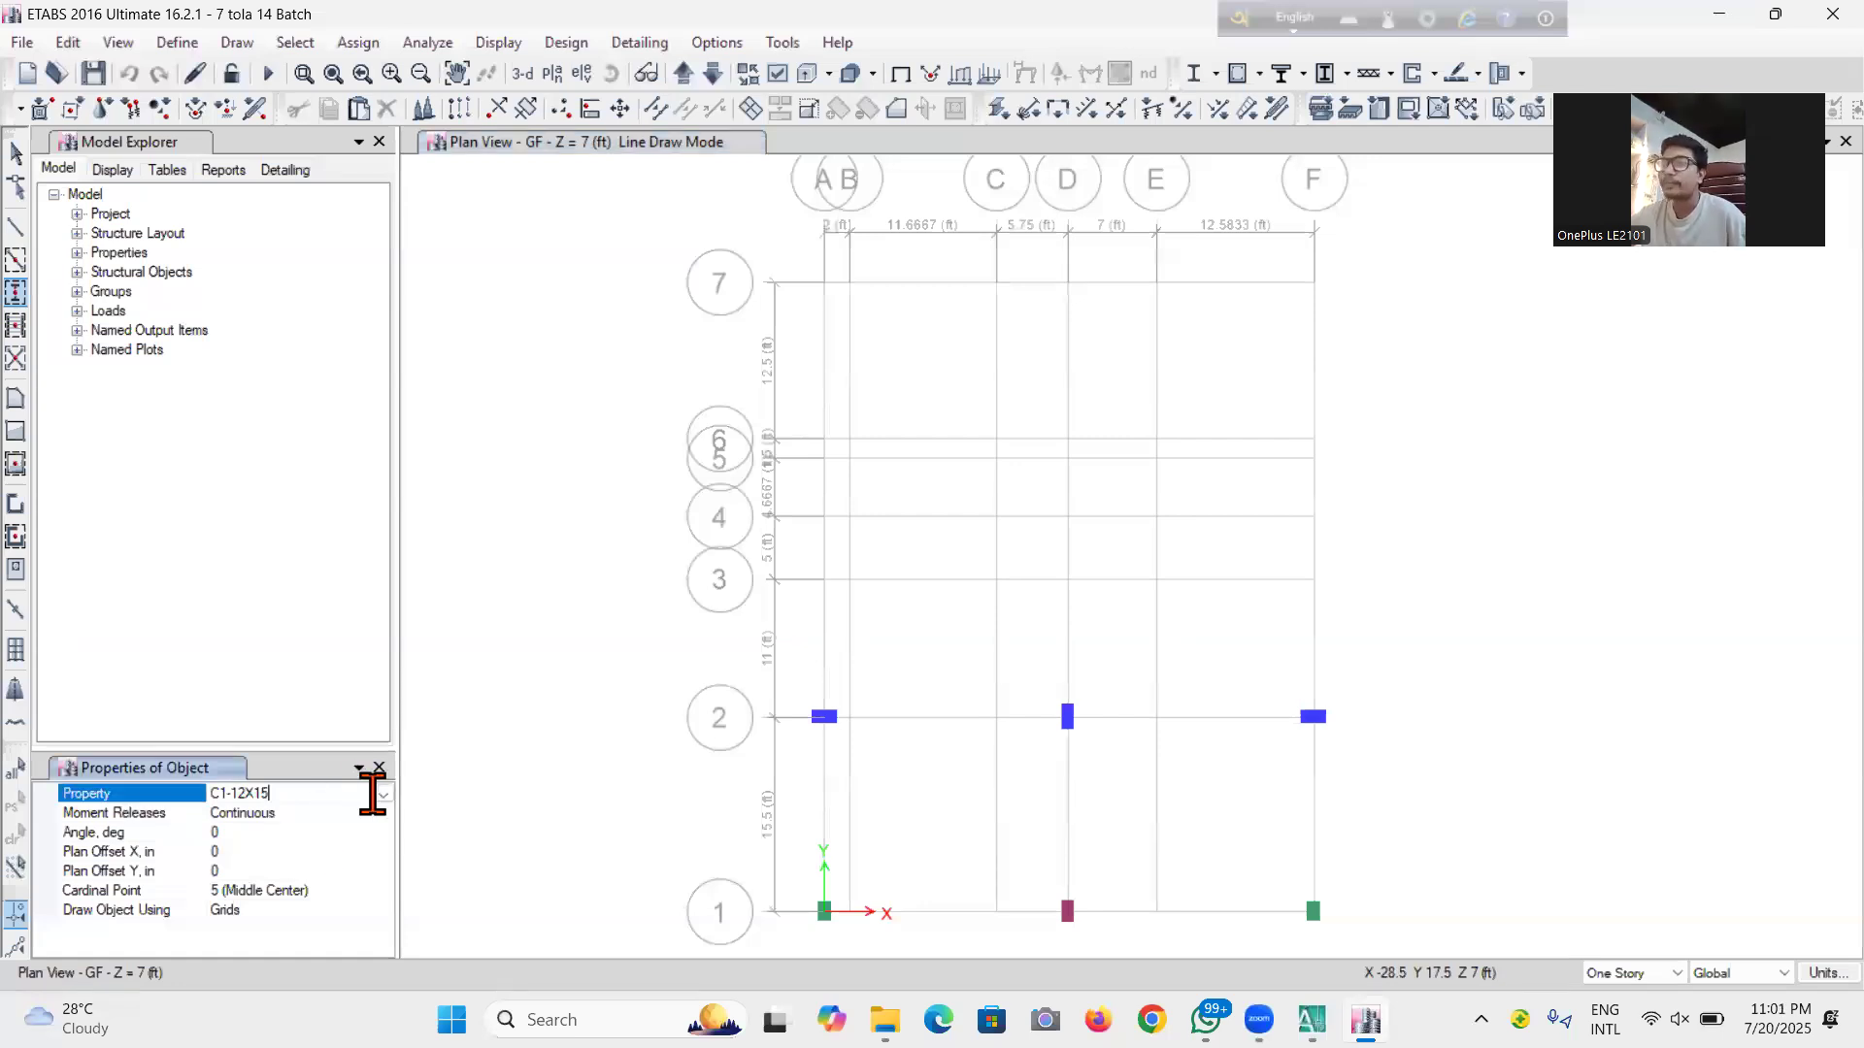
pyautogui.click(384, 795)
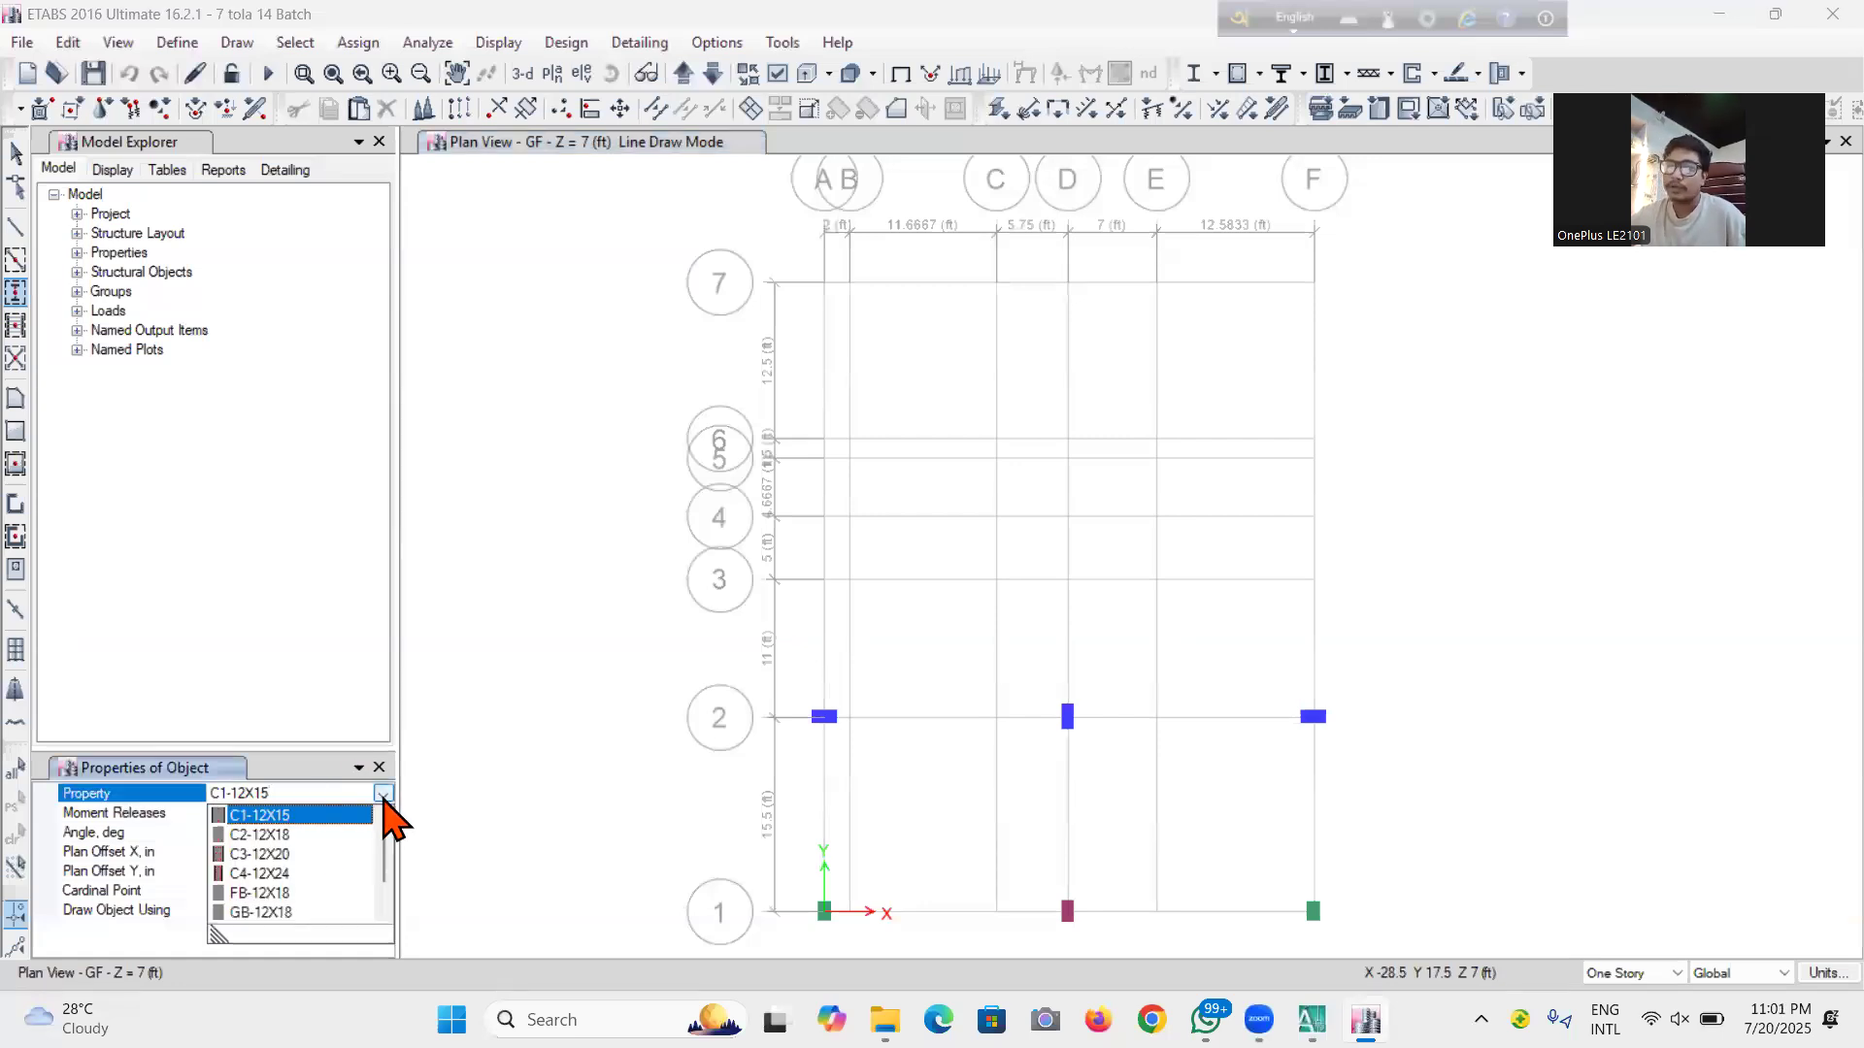
pyautogui.click(311, 873)
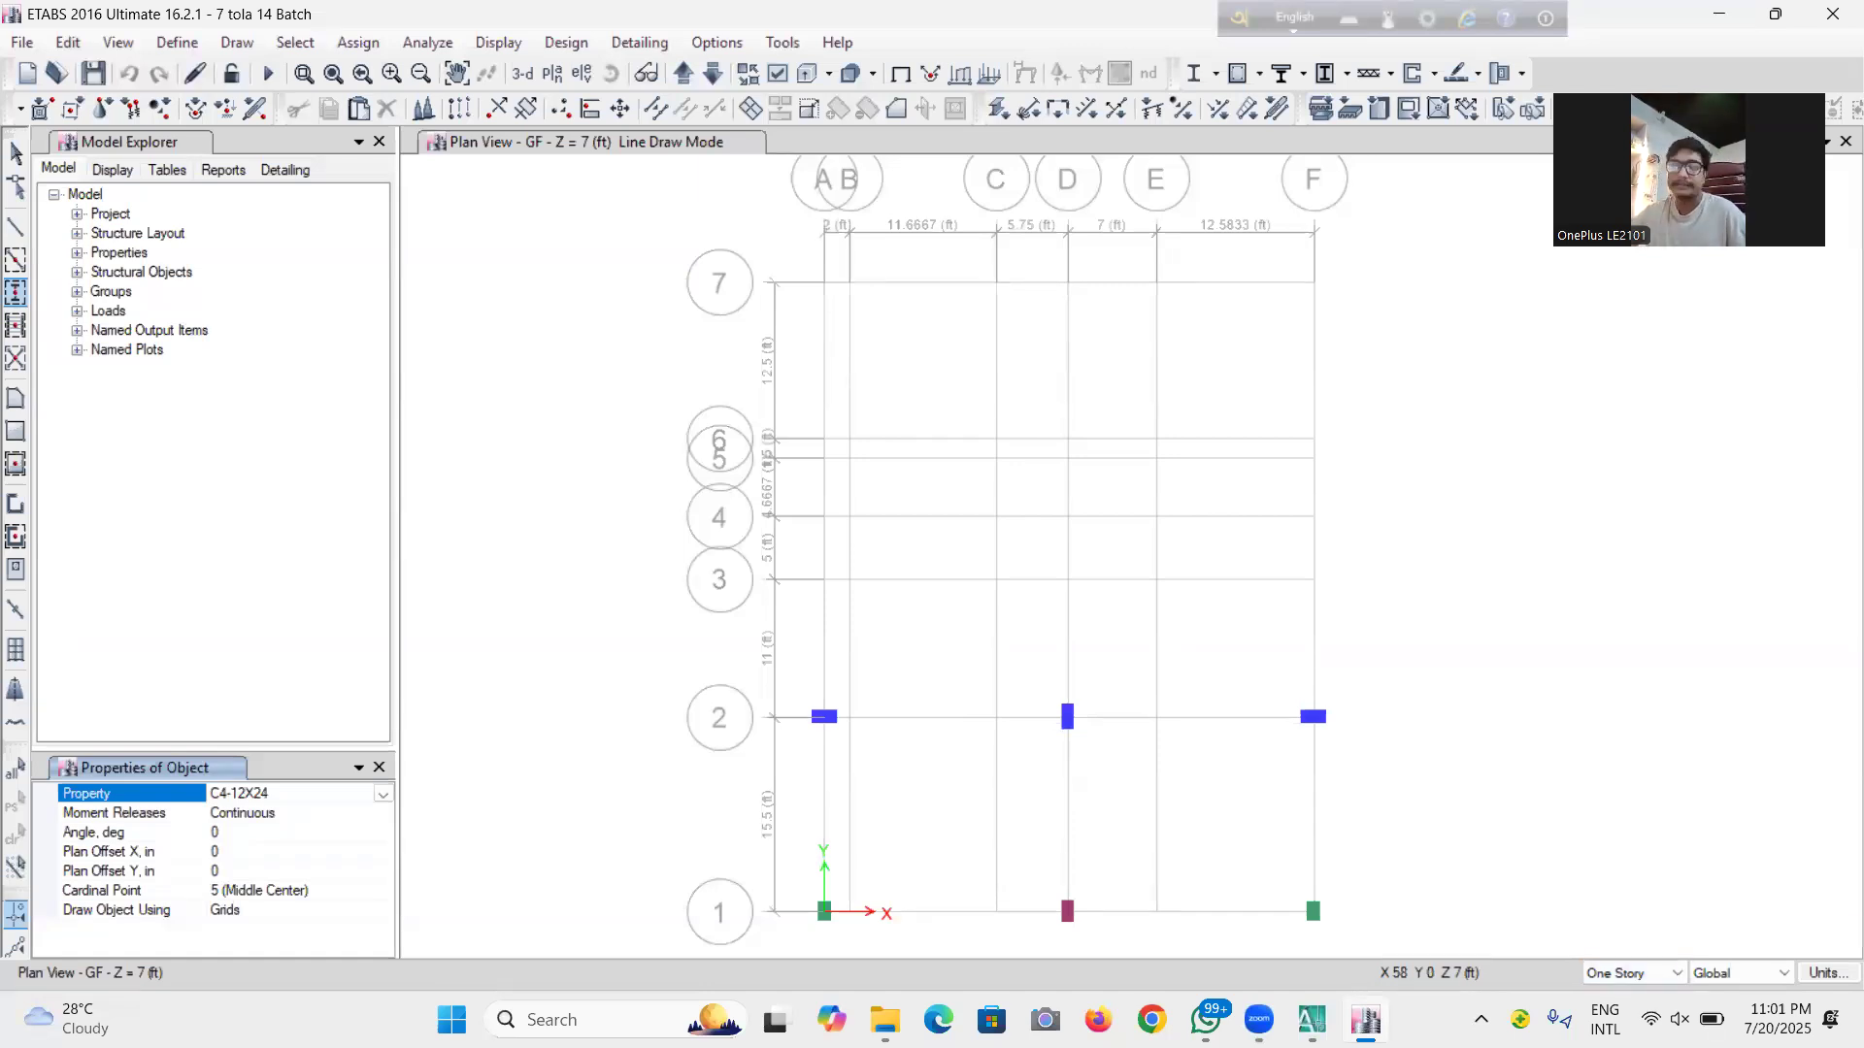
pyautogui.click(1653, 974)
pyautogui.click(1627, 1010)
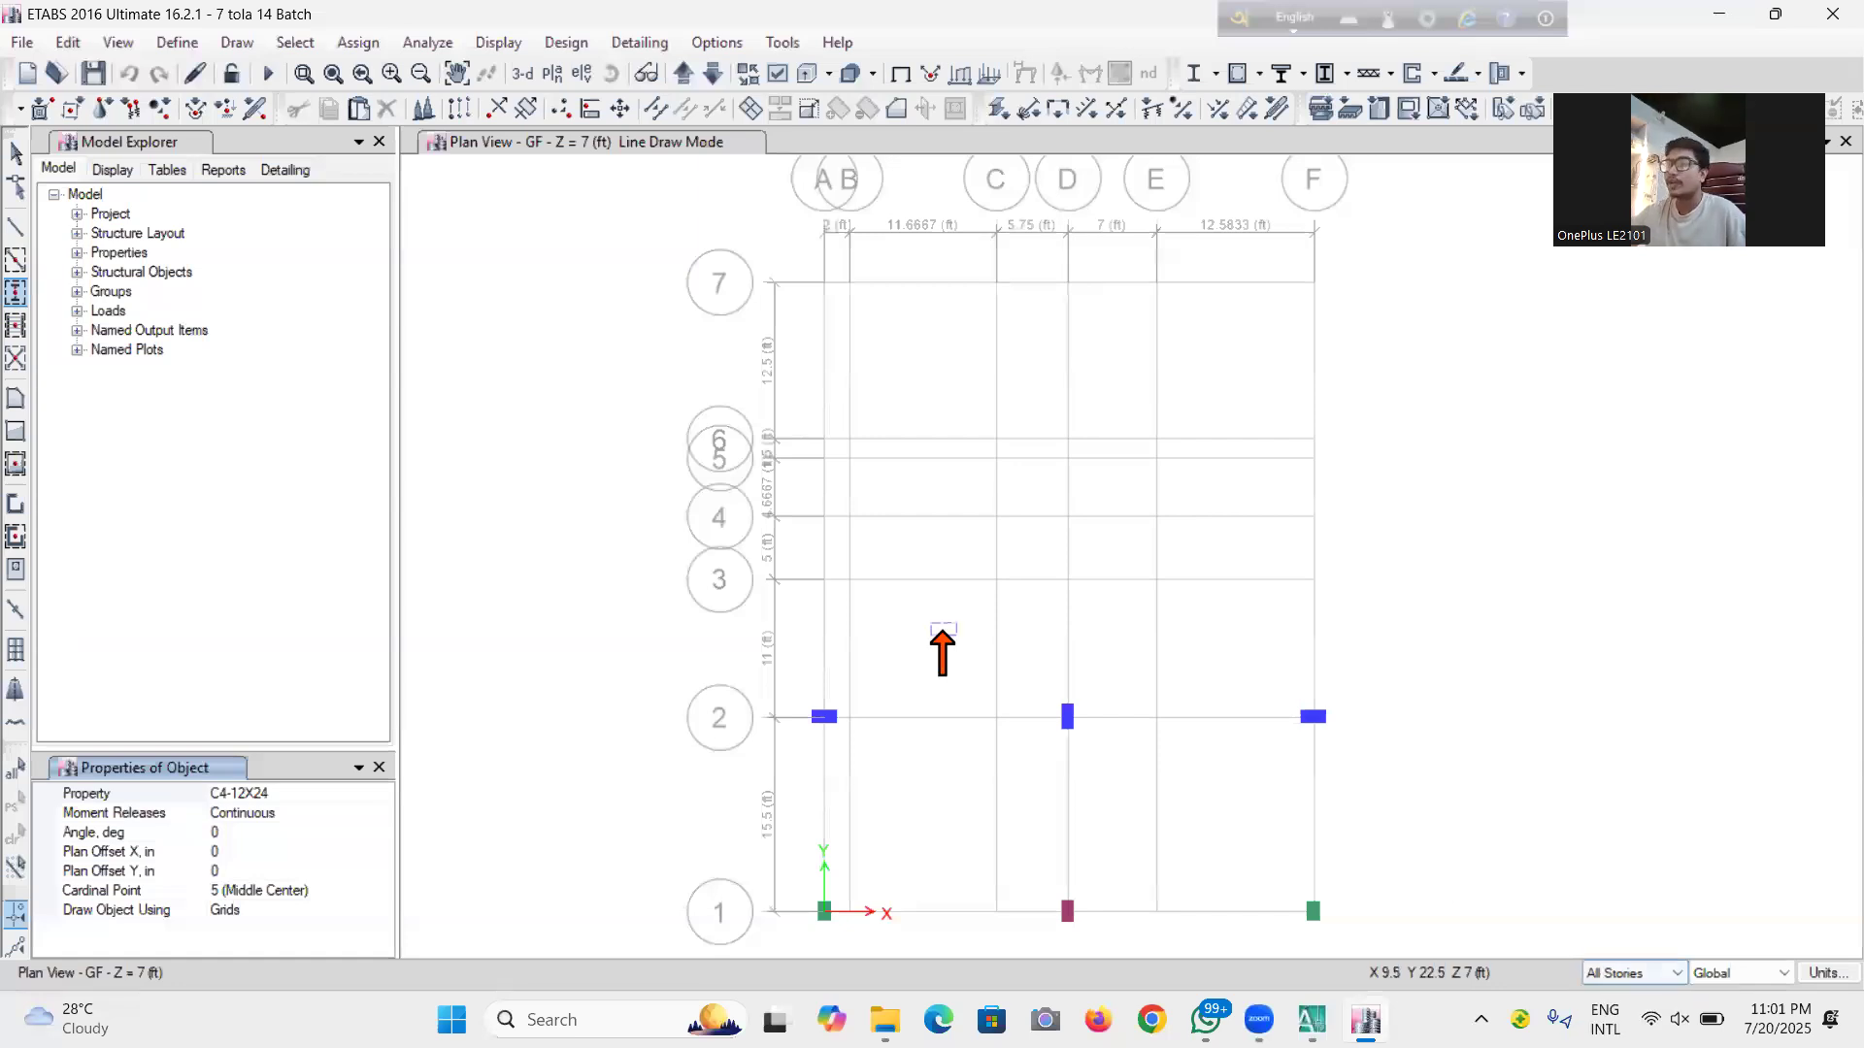
# Check the model in 3D, return to the GF plan view and place a C4-12X24 column at grid point A-3
pyautogui.click(523, 74)
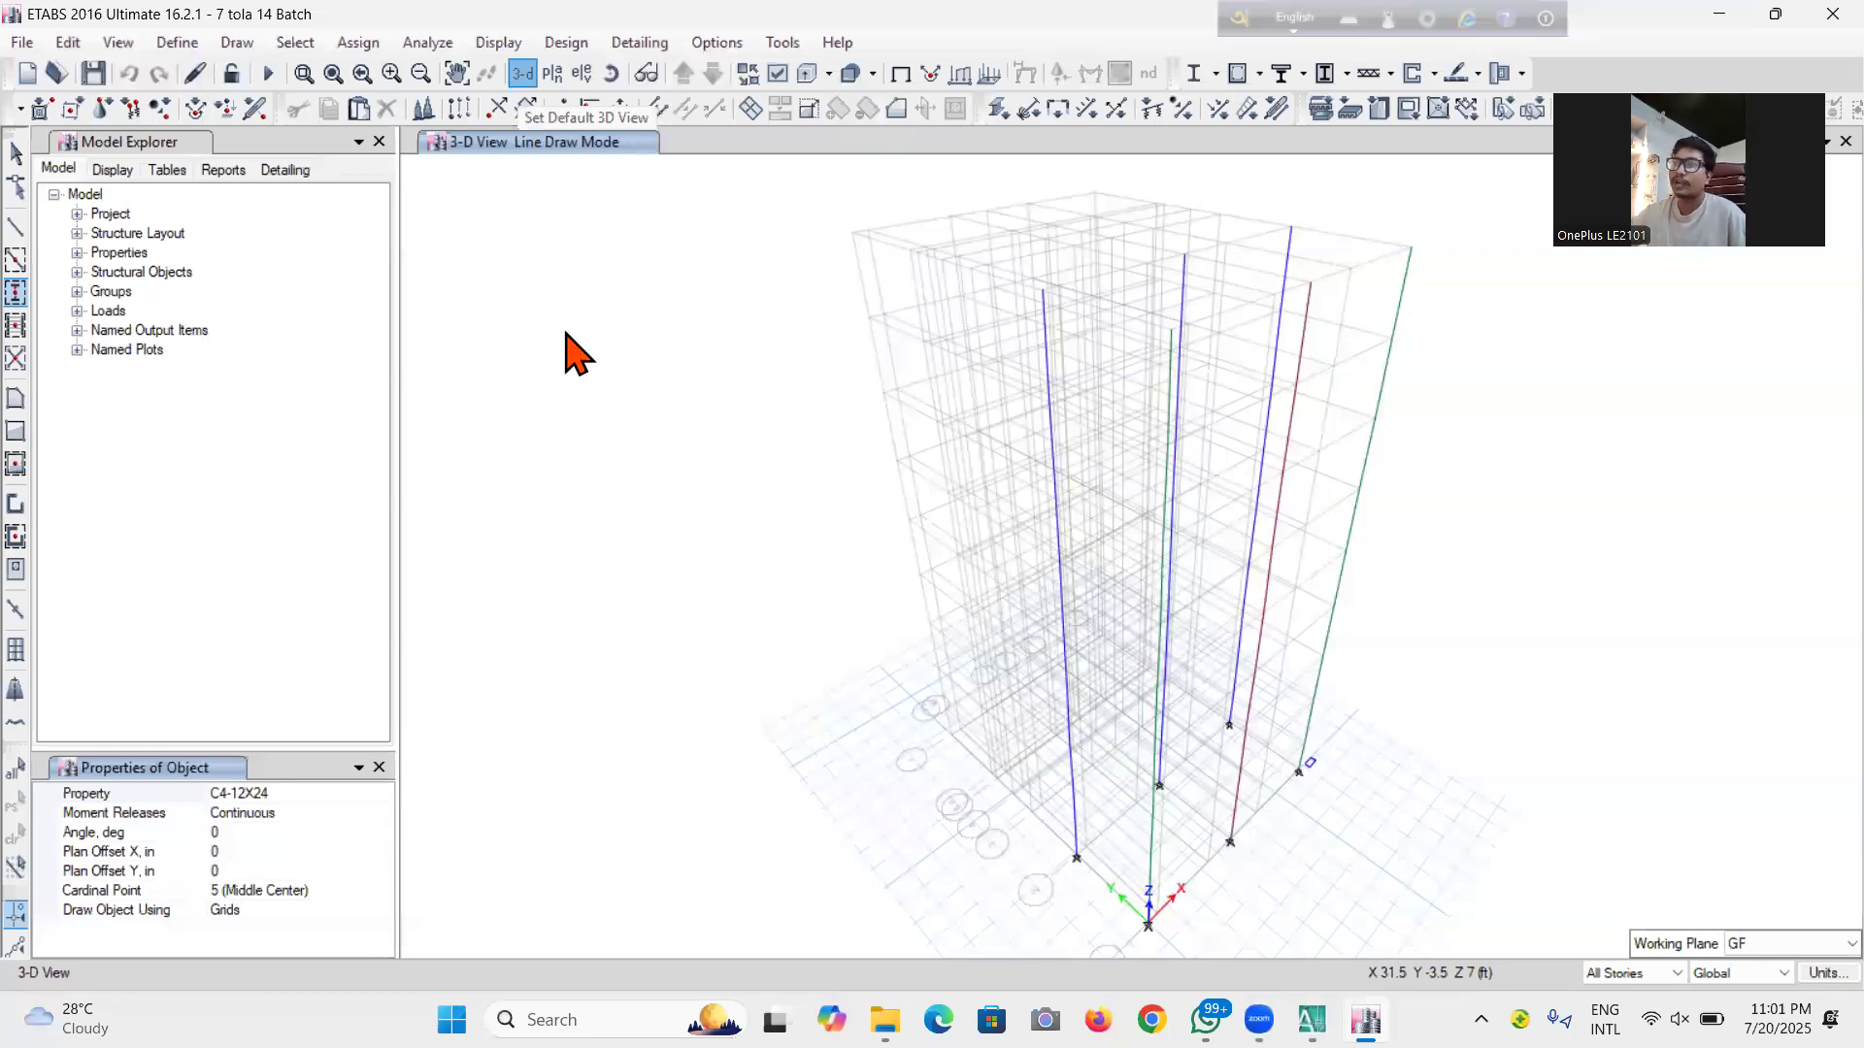
pyautogui.click(552, 73)
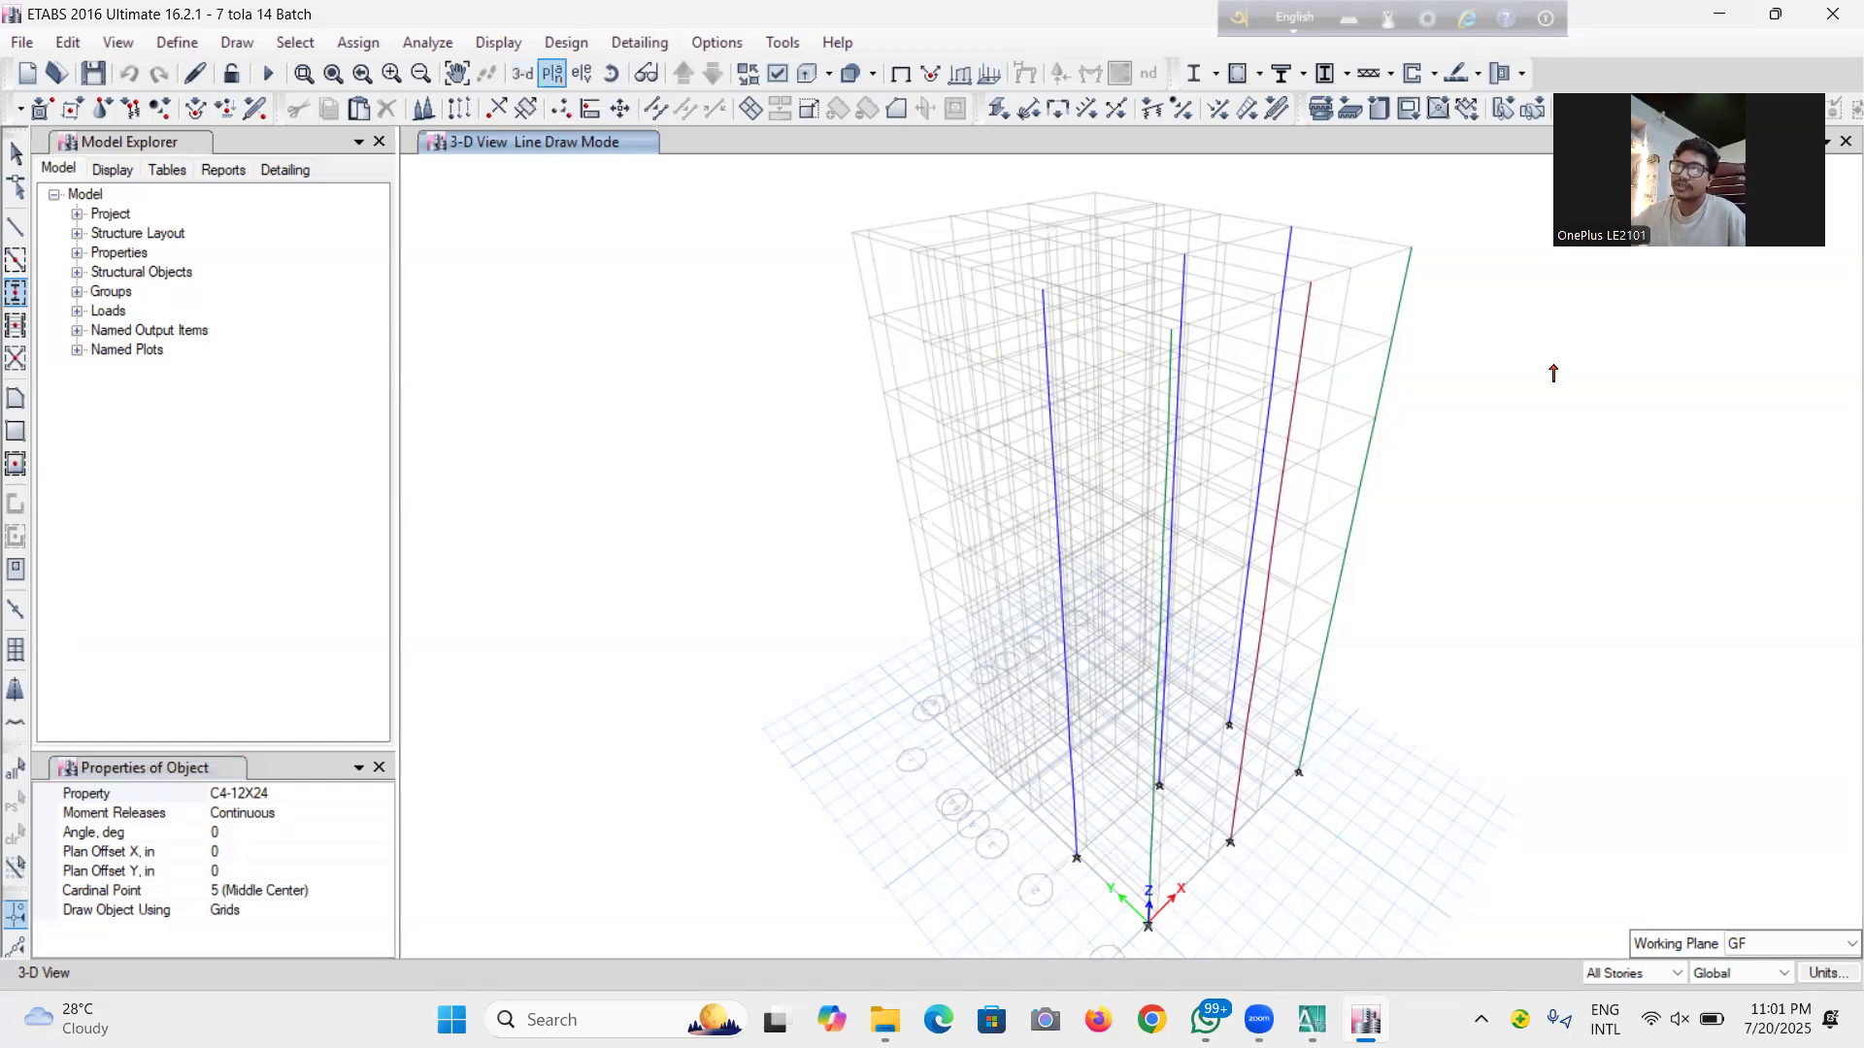
pyautogui.click(898, 549)
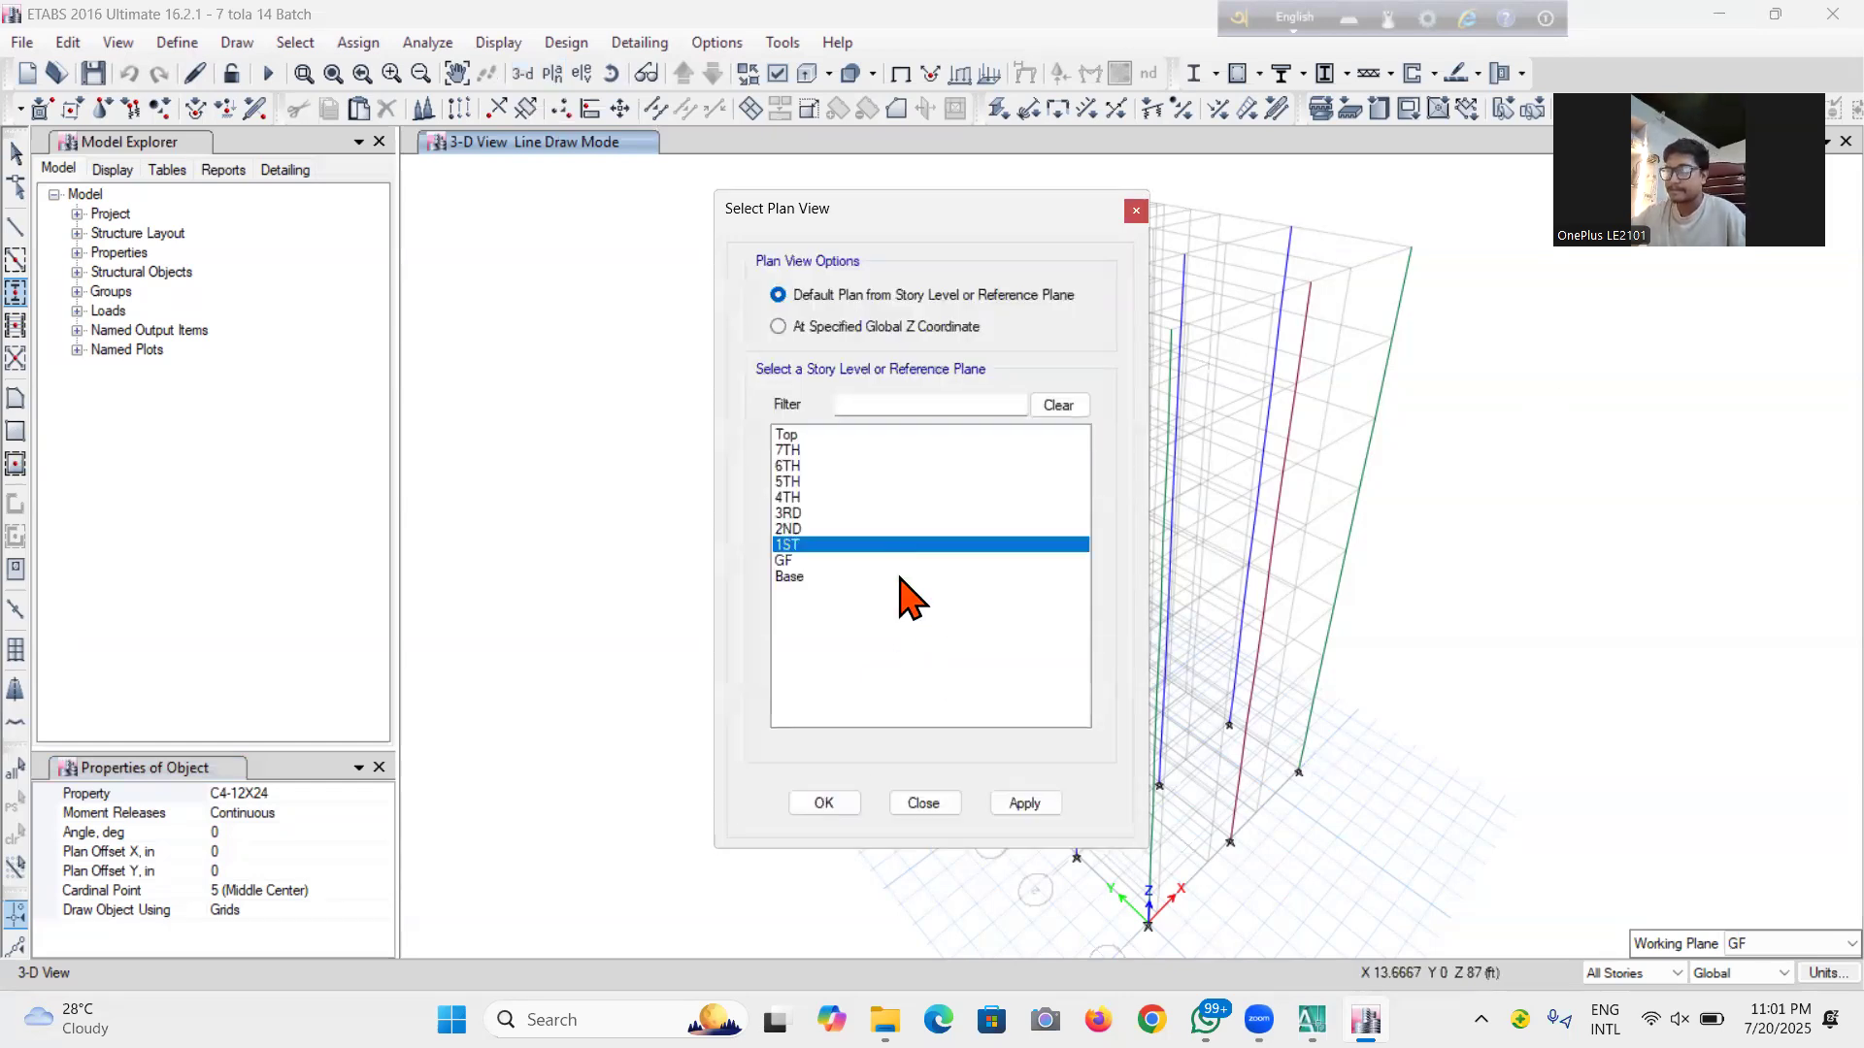
pyautogui.click(823, 803)
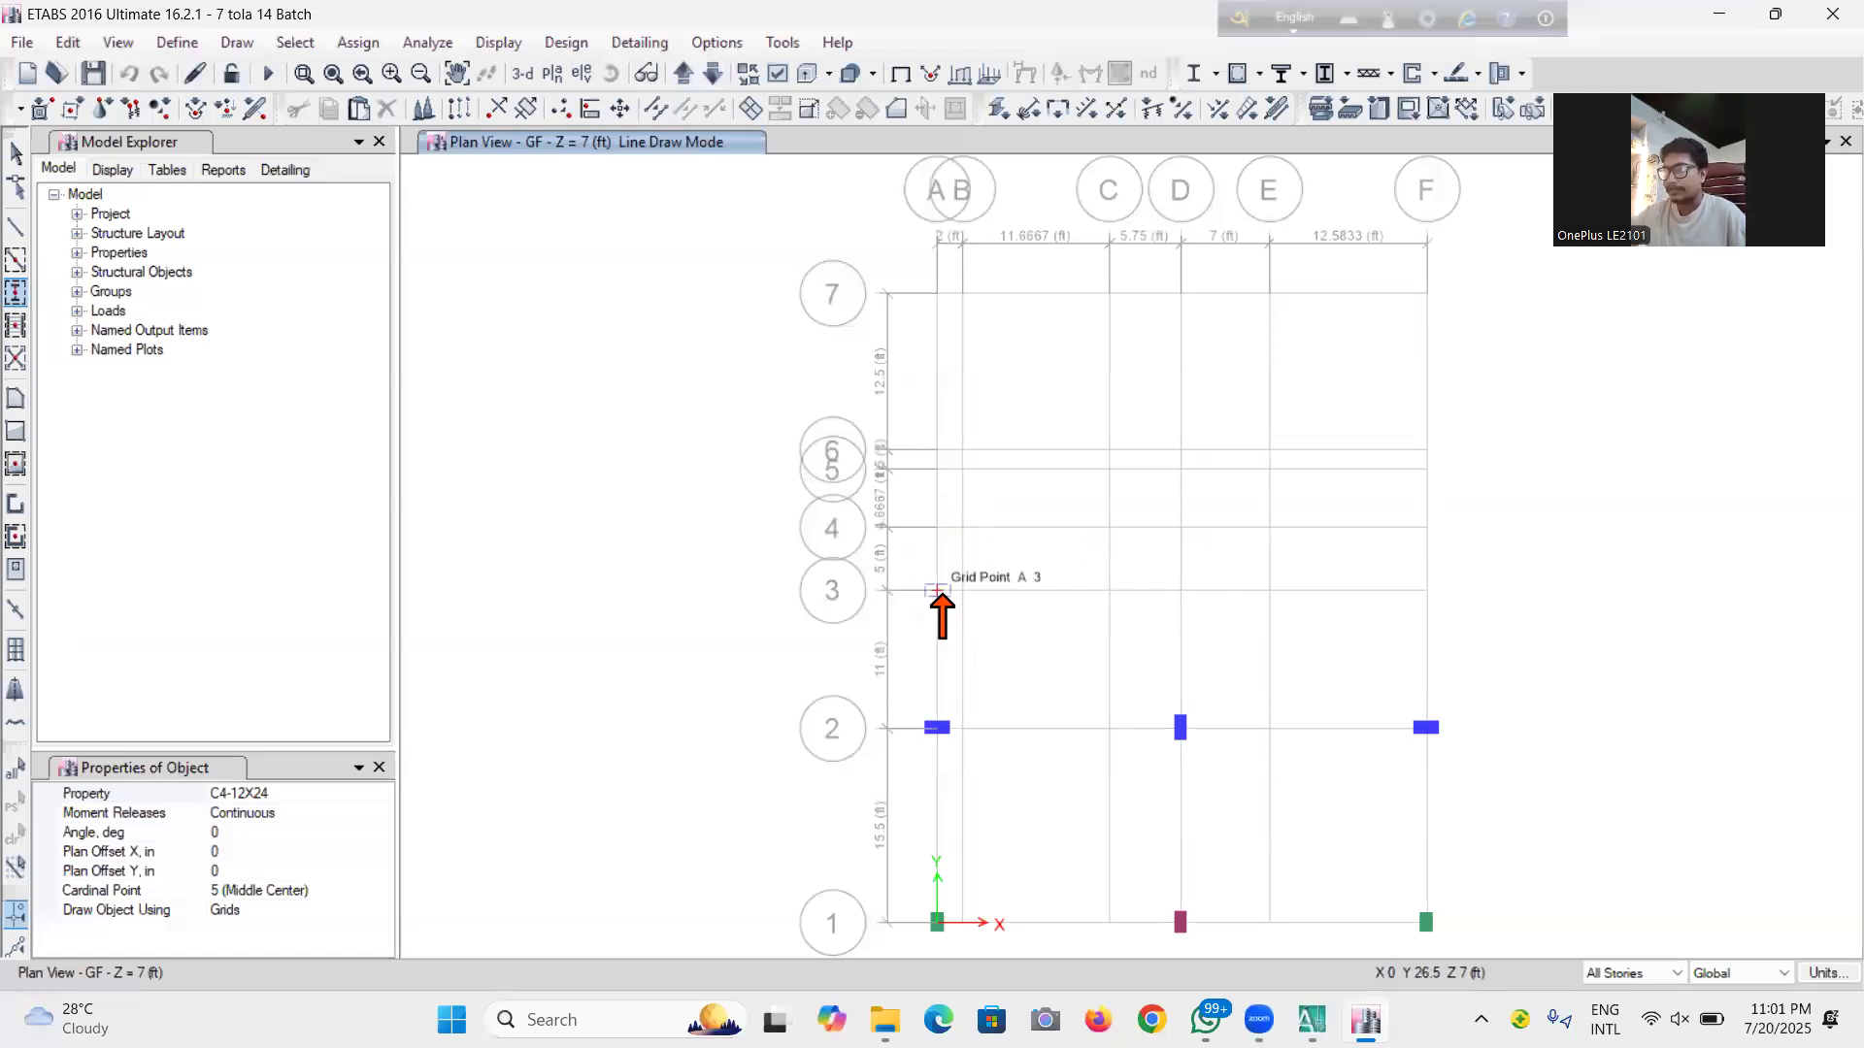
pyautogui.click(937, 591)
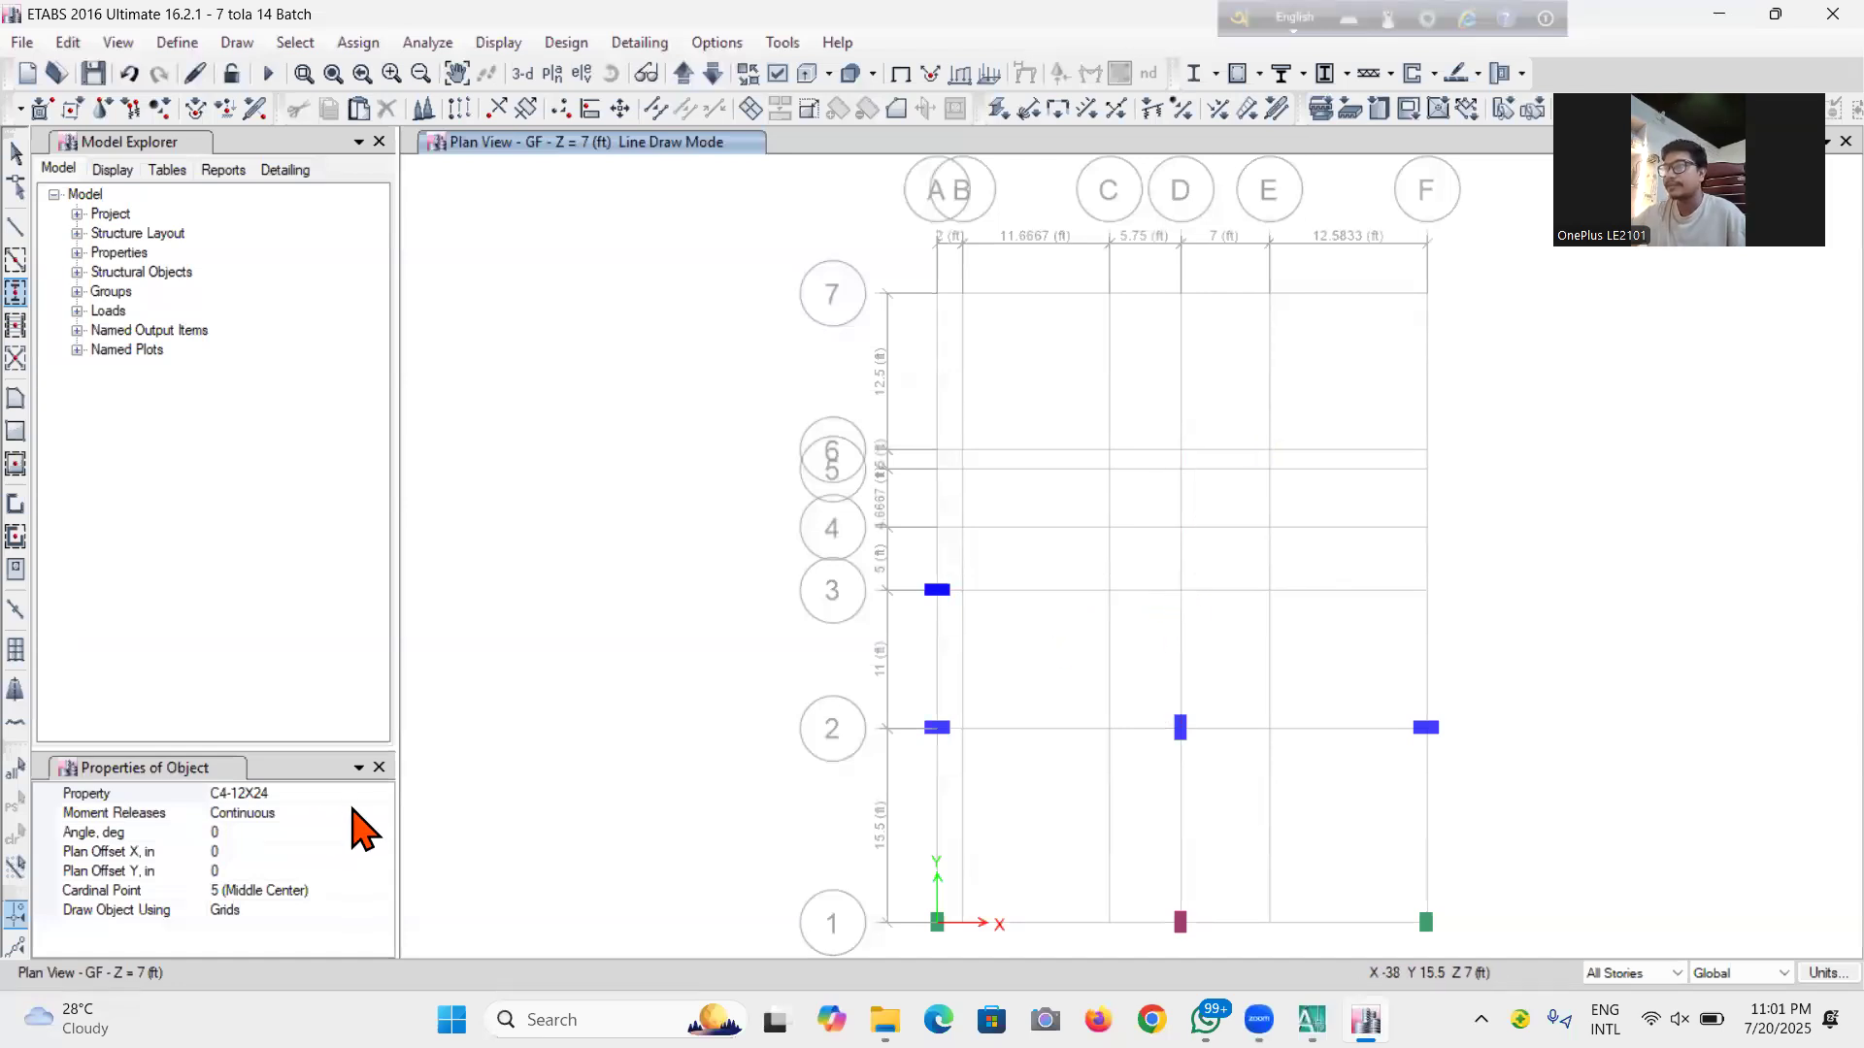
# Set the column angle to 90 degrees and place a C4-12X24 column at grid point D-3
pyautogui.click(263, 831)
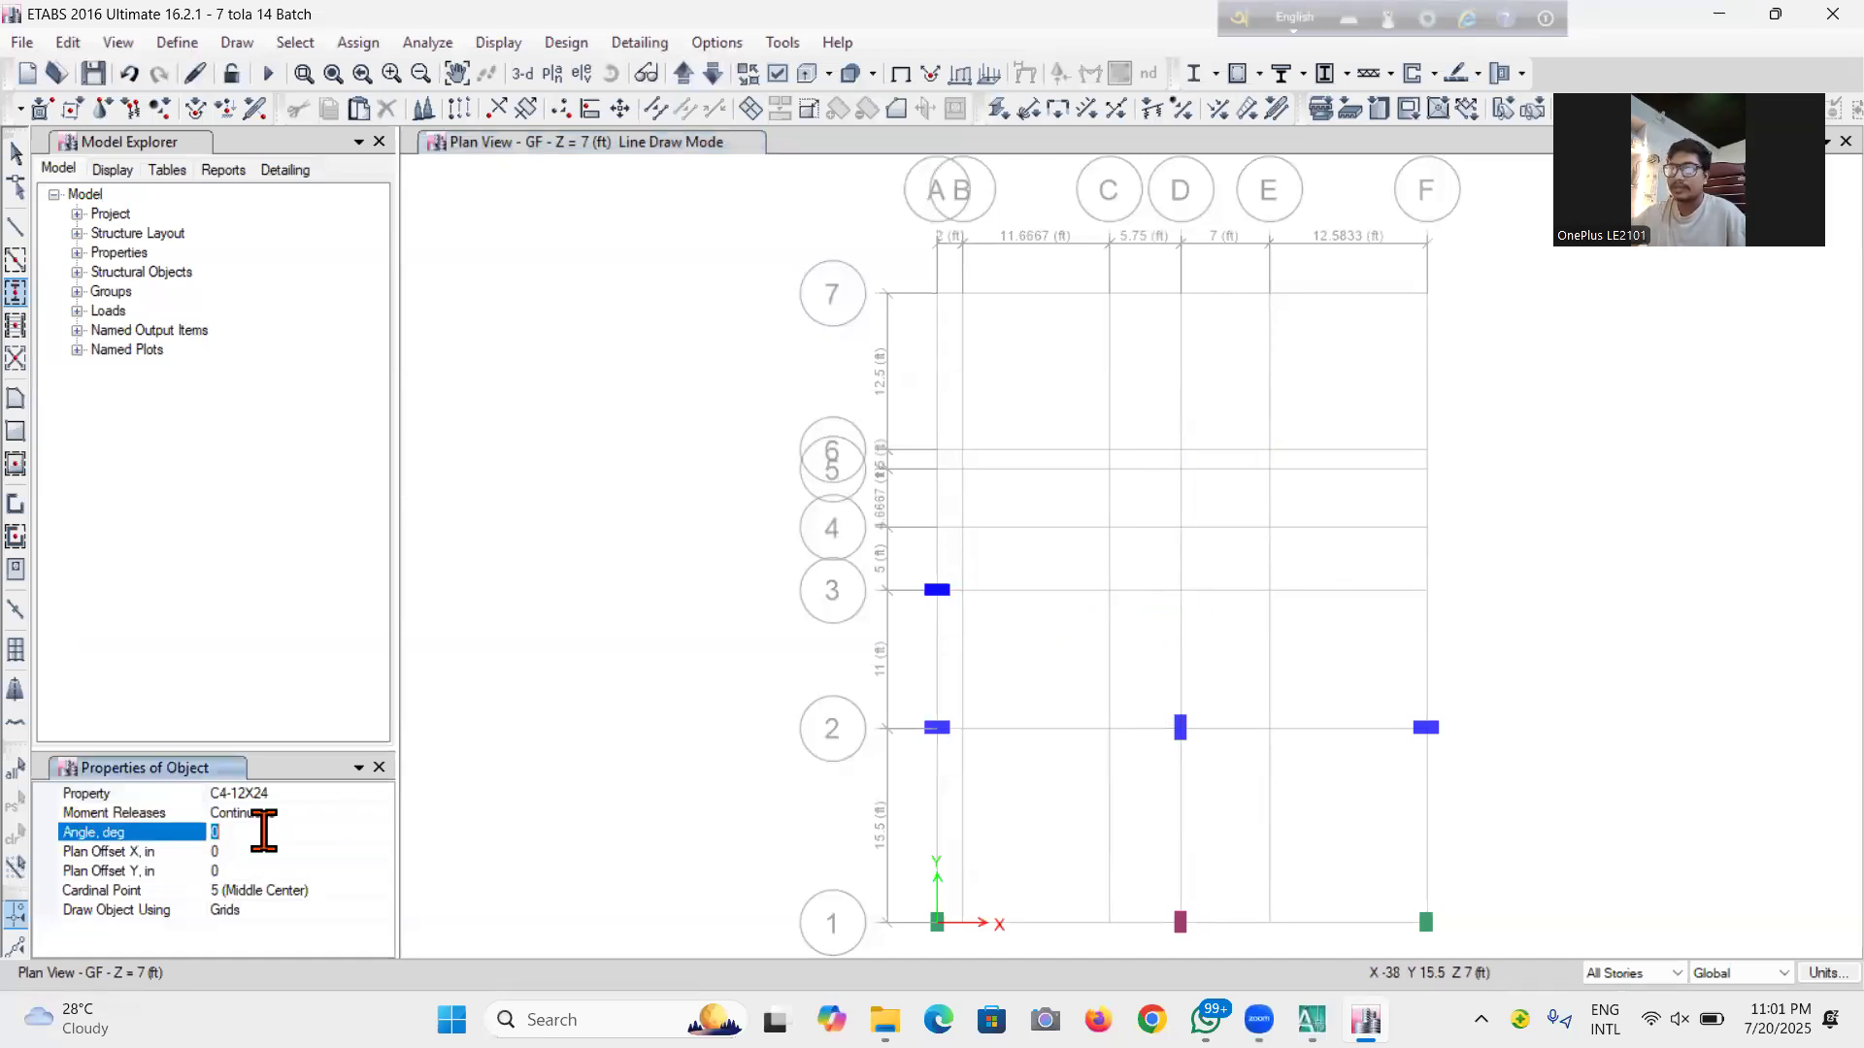
pyautogui.press('BackSpace')
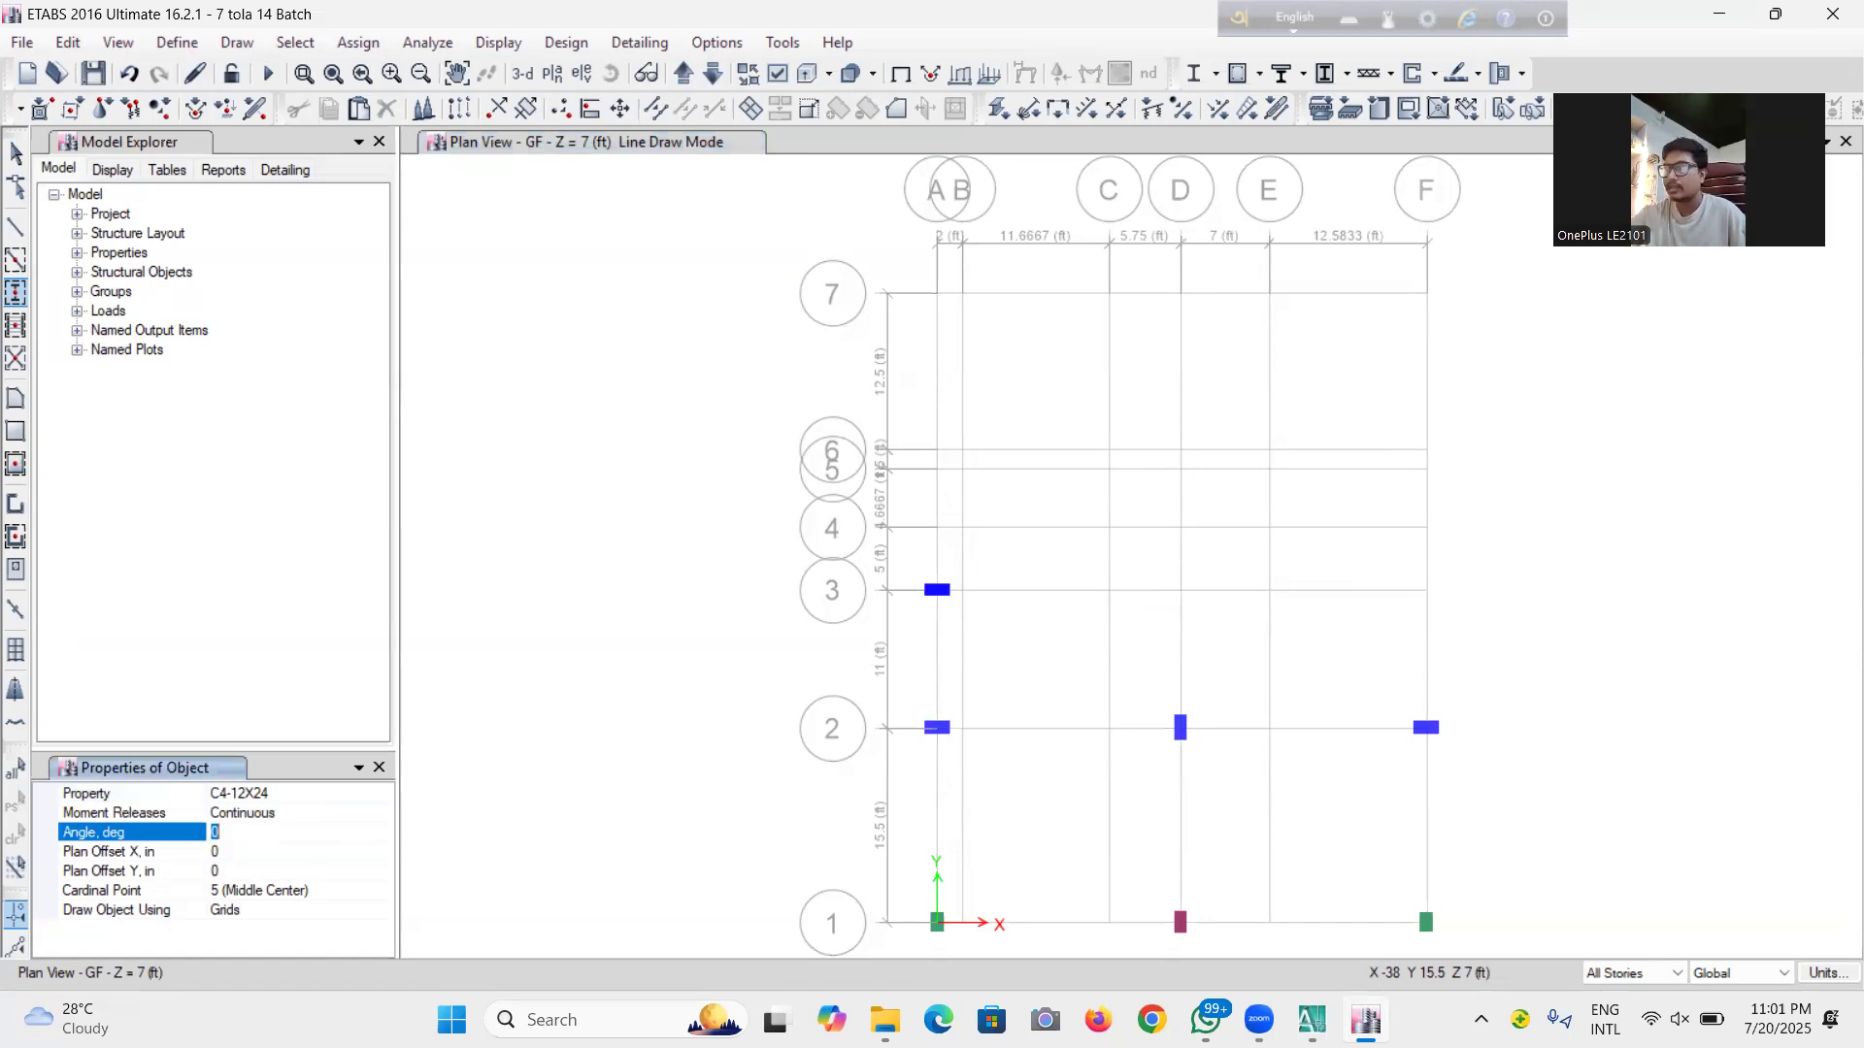
pyautogui.write('90')
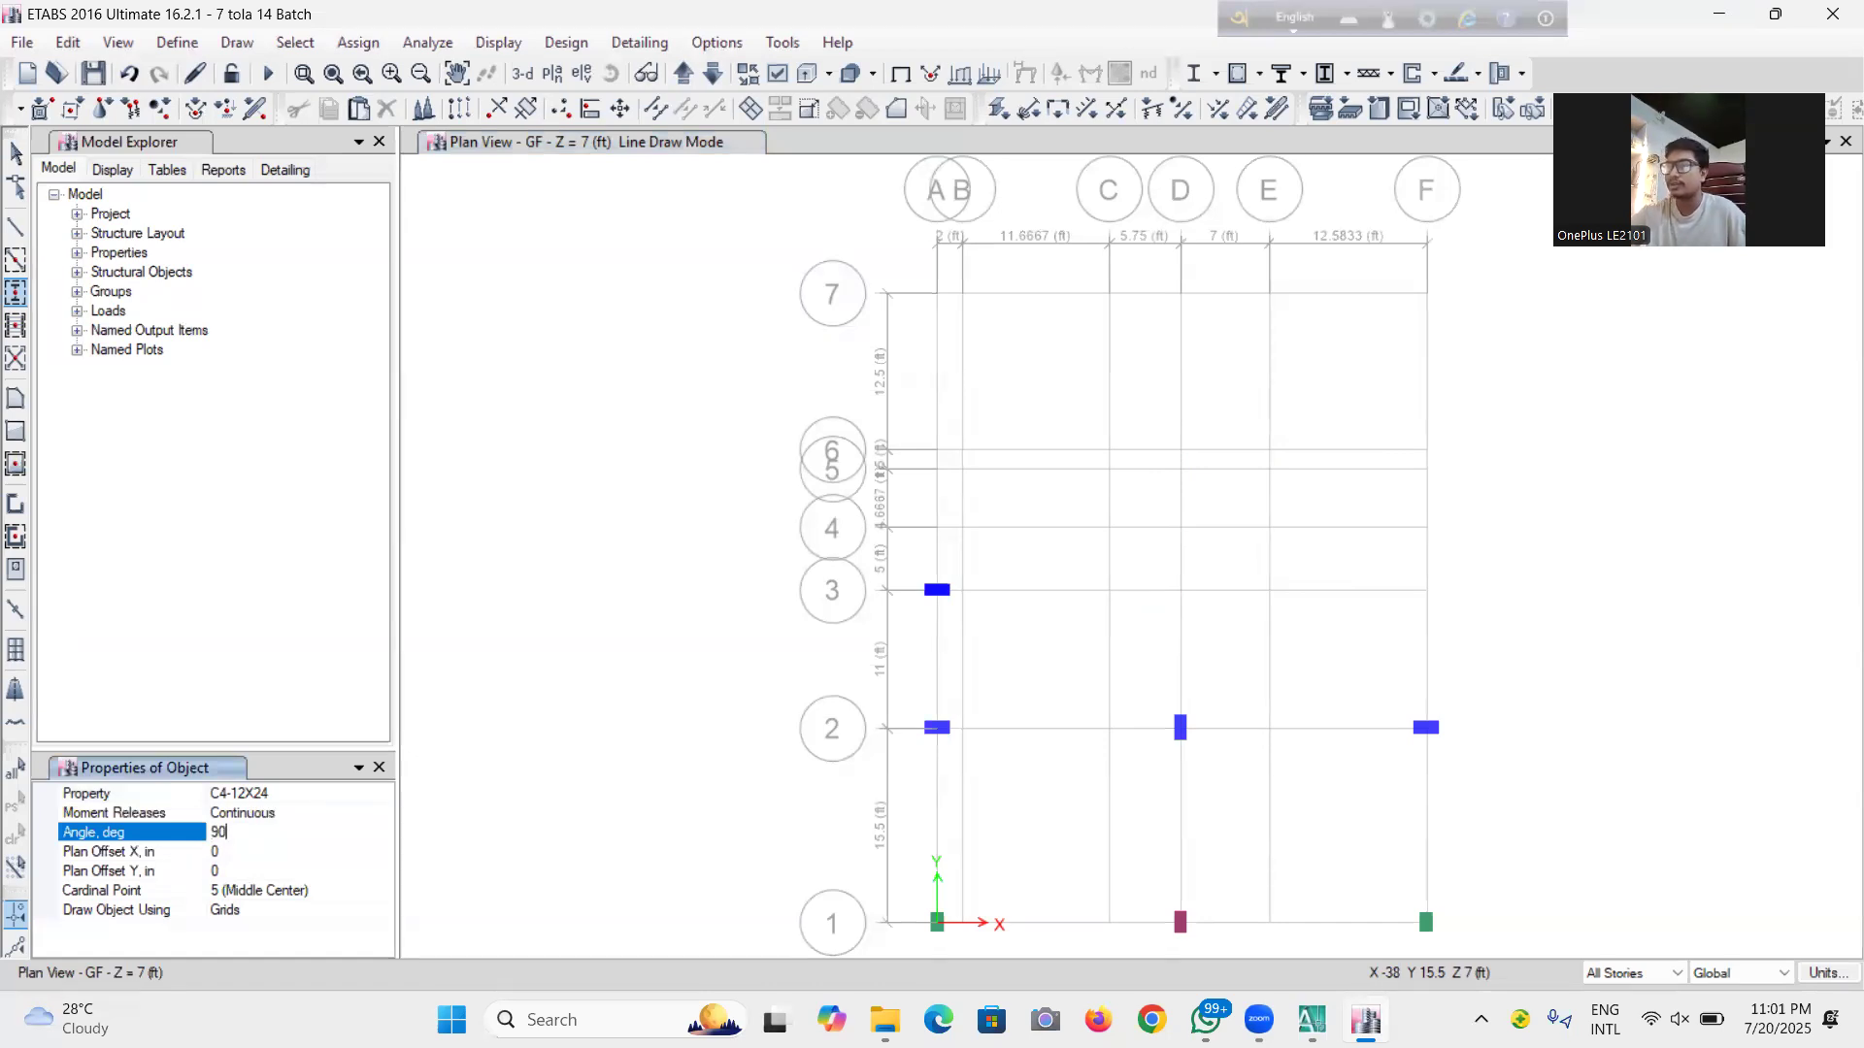
pyautogui.click(238, 850)
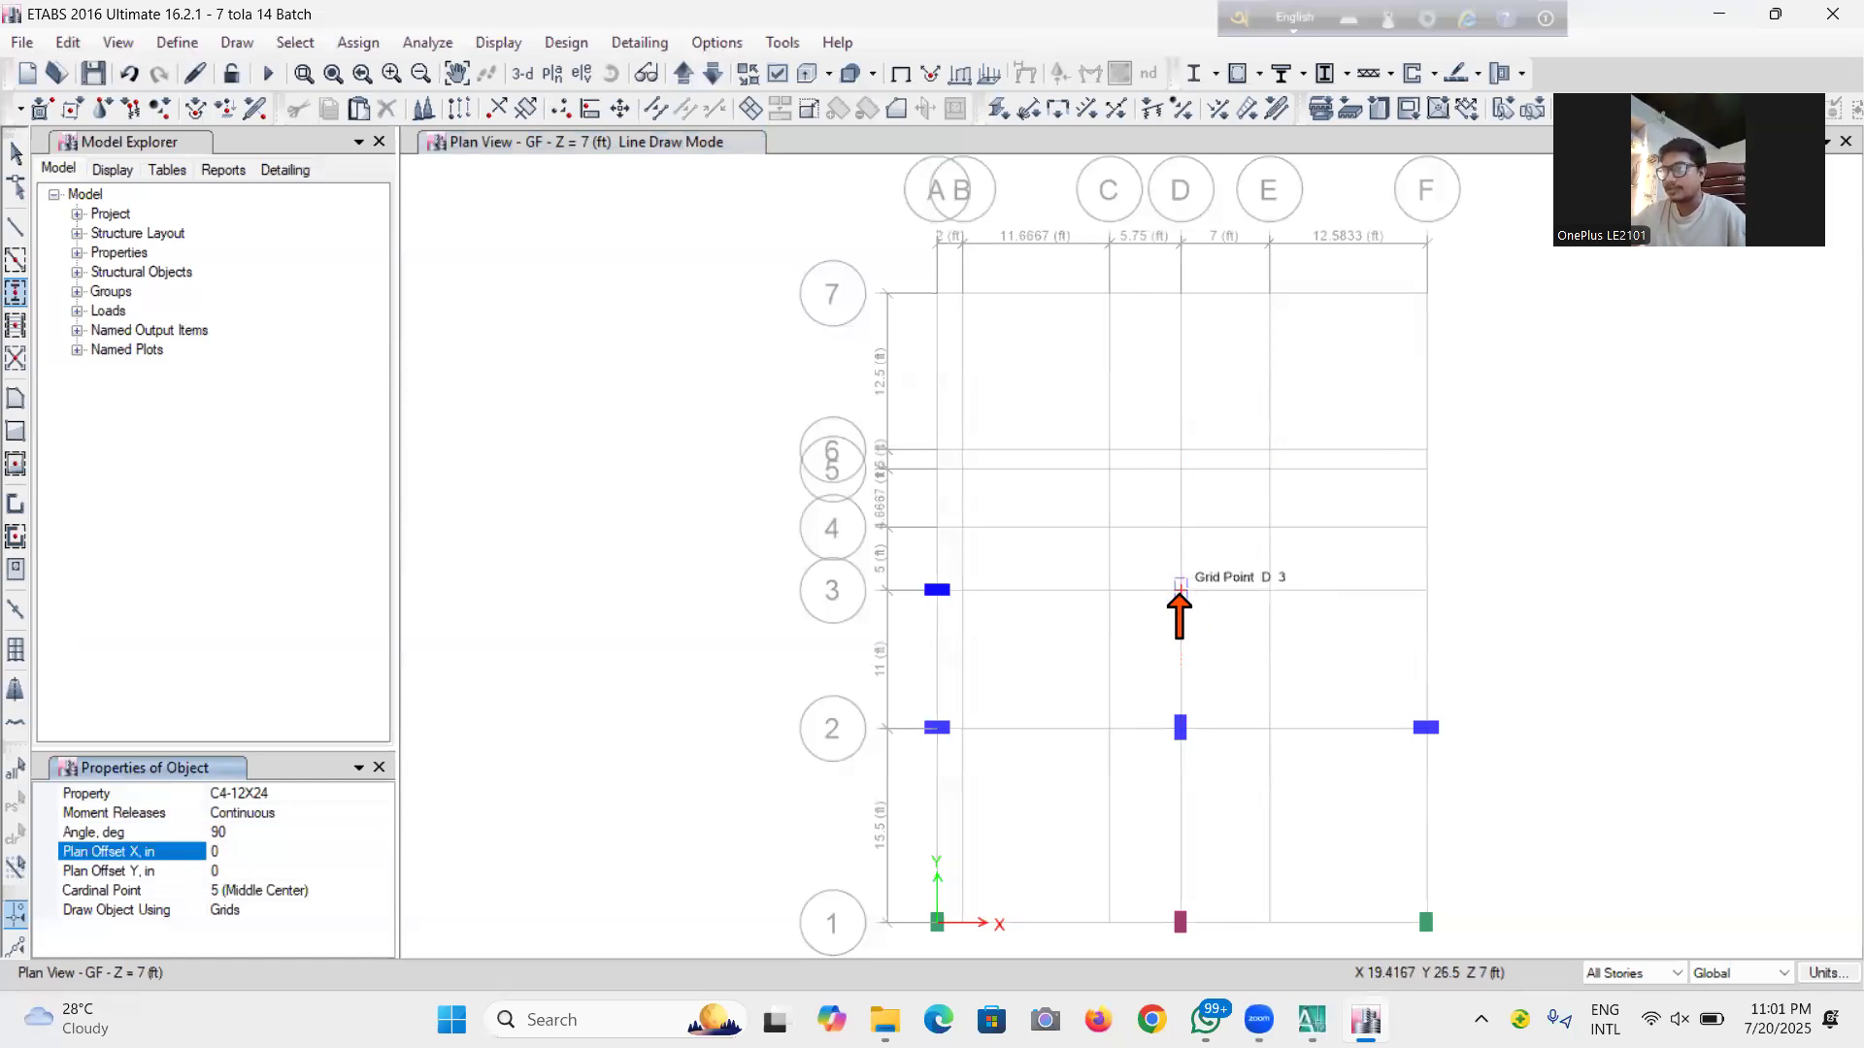
pyautogui.click(1181, 594)
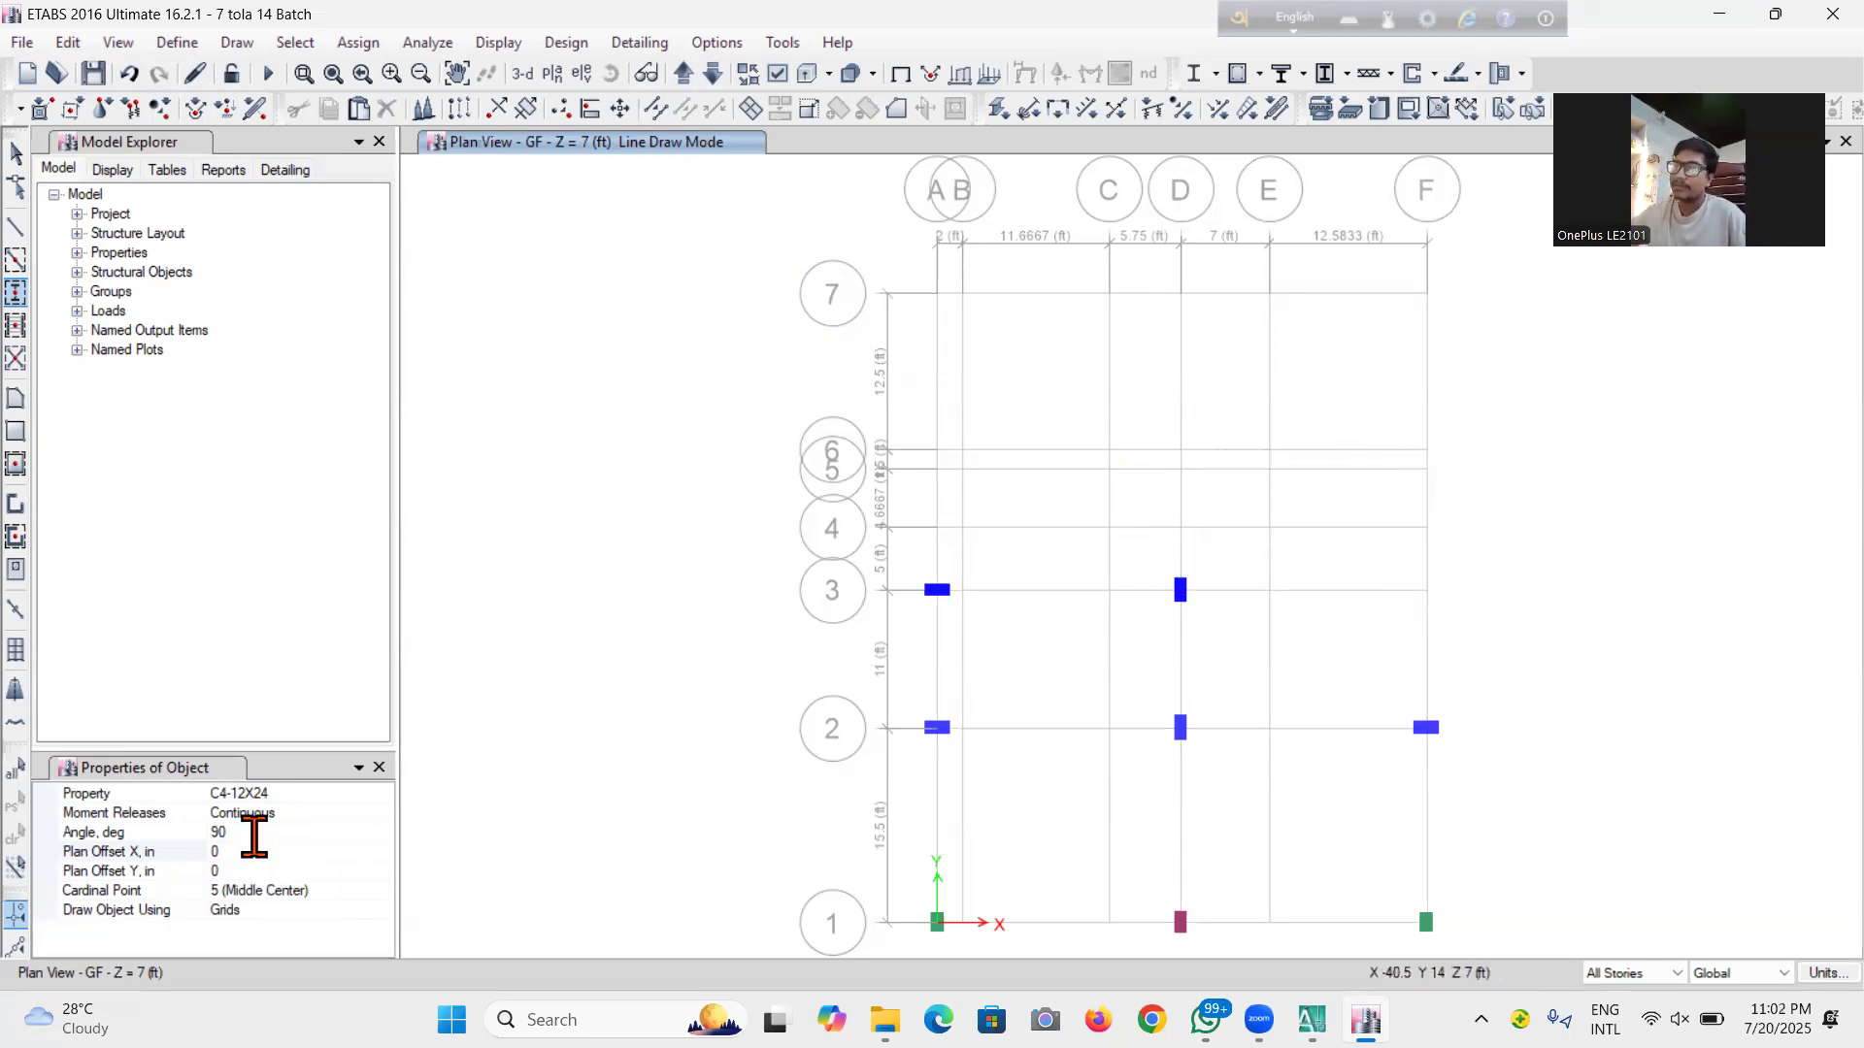
# Set the column angle to 0 degrees and place a C3-12X20 column at grid point F-3
pyautogui.click(251, 833)
pyautogui.write('0')
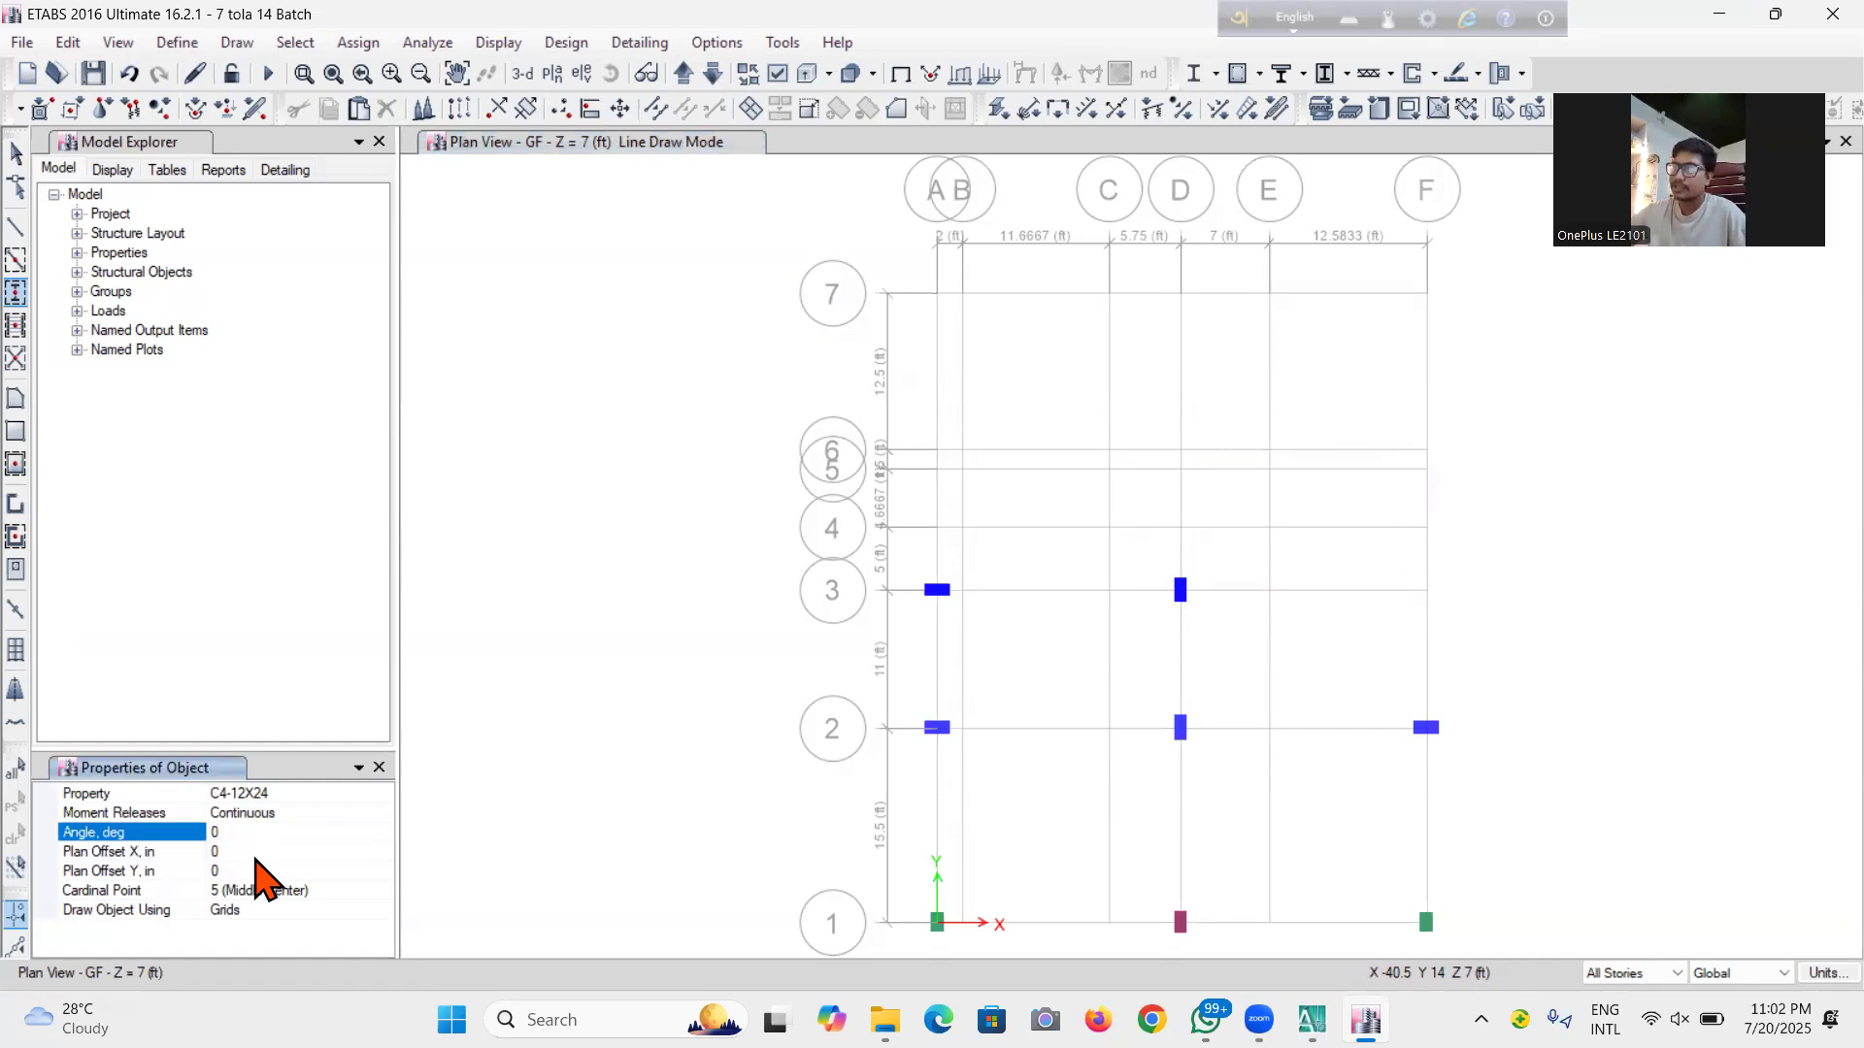
pyautogui.click(250, 852)
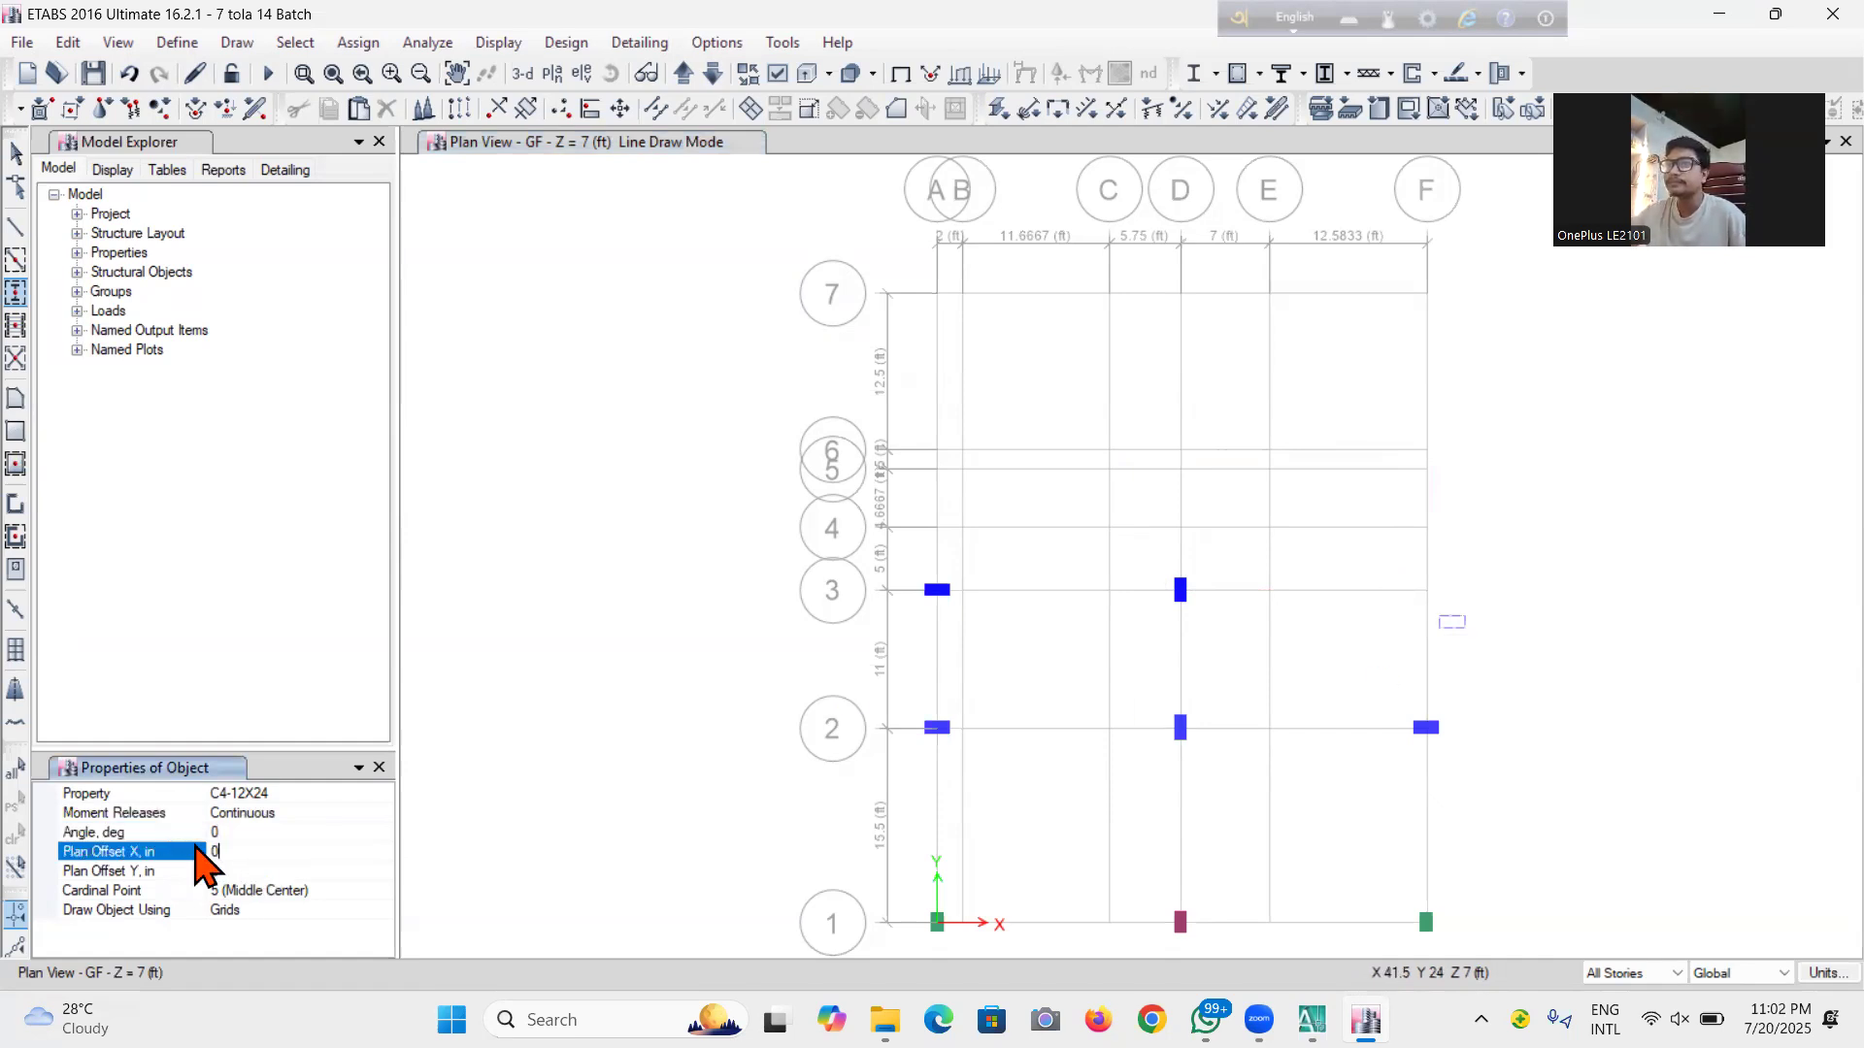
pyautogui.click(381, 794)
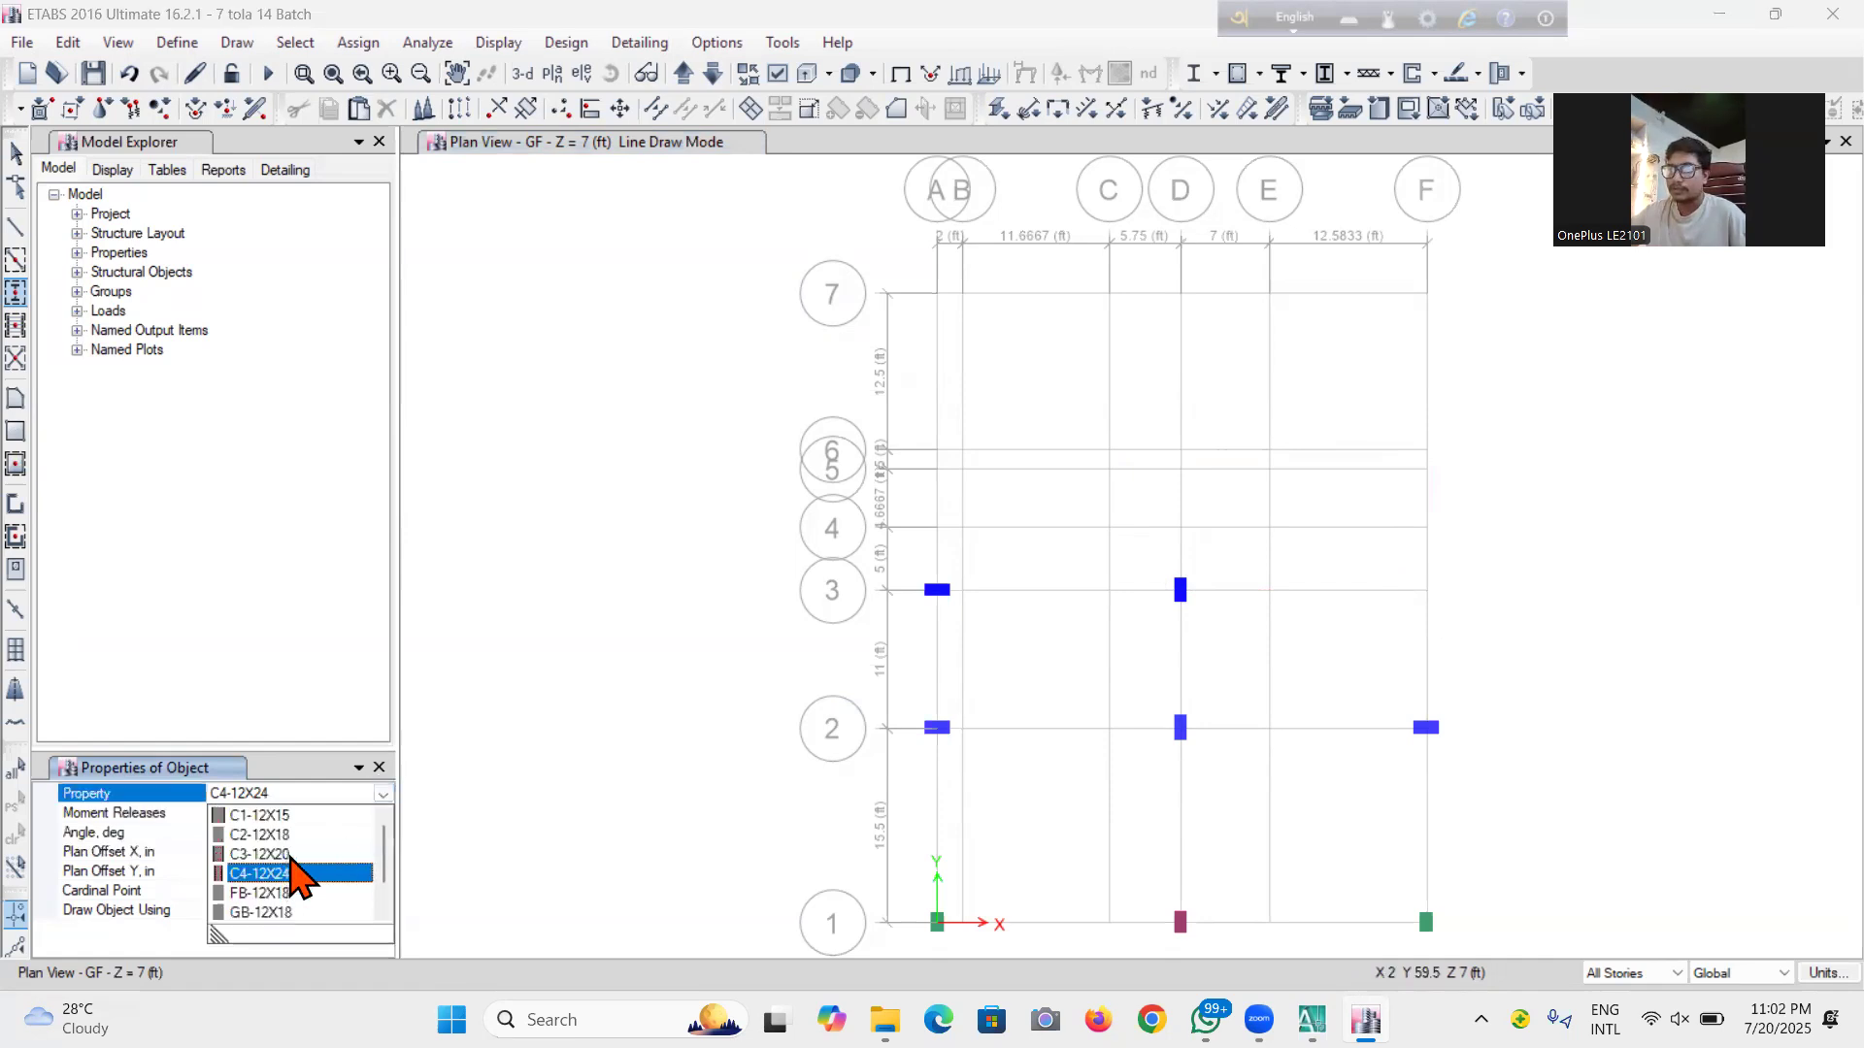
pyautogui.click(1656, 570)
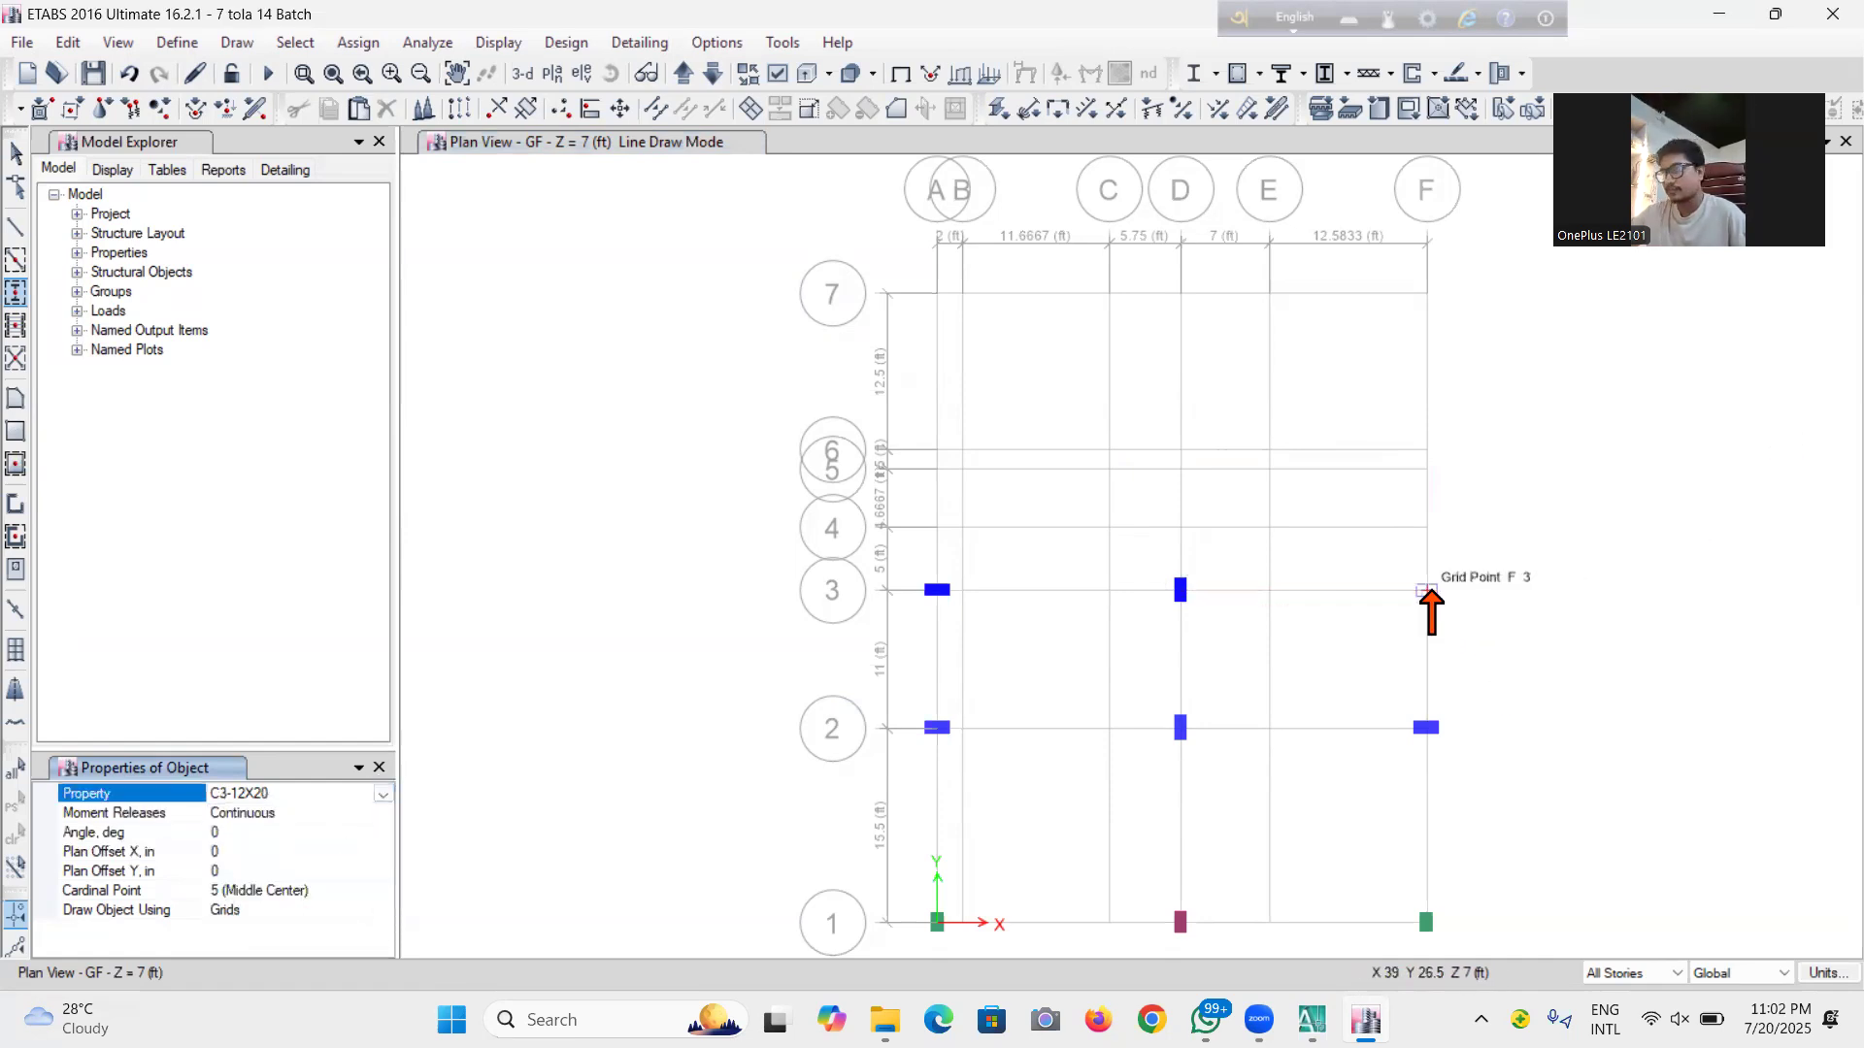
pyautogui.click(1427, 589)
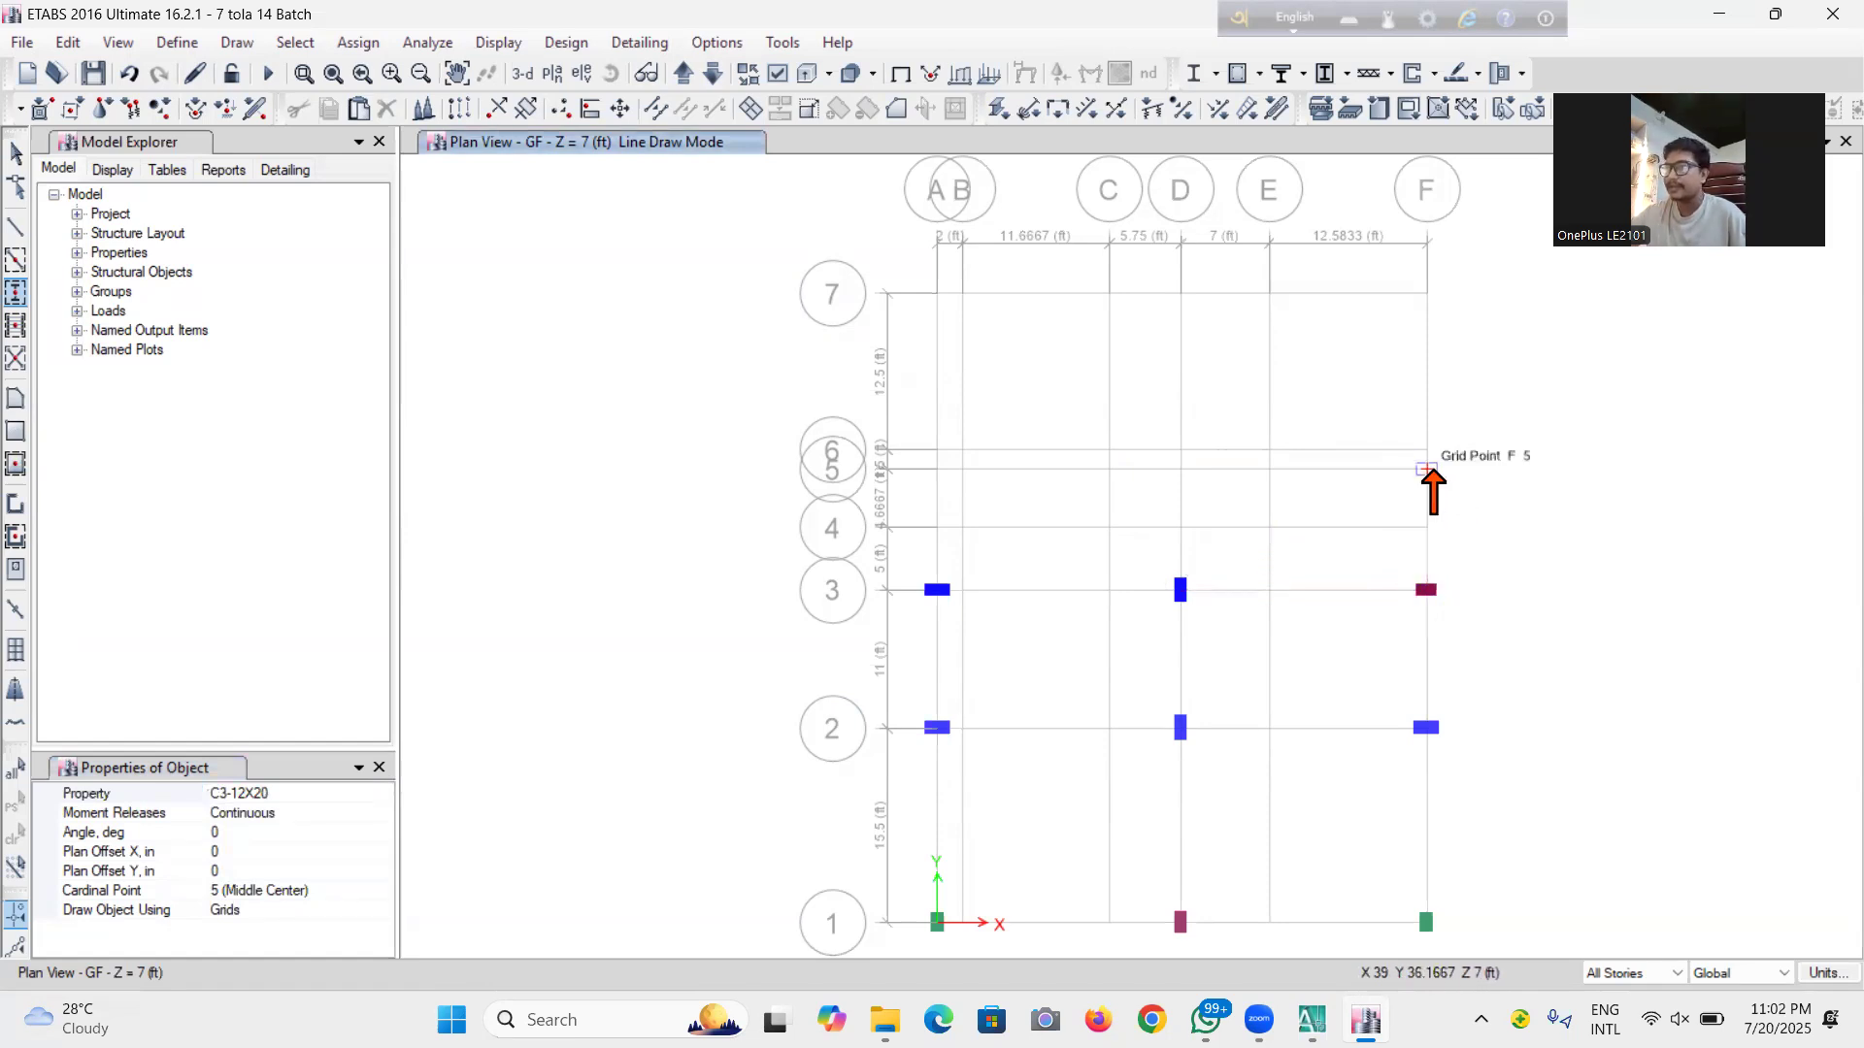
# Check the column layout in AutoCAD, return to ETABS and place a C3-12X20 column at grid point F-5
pyautogui.moveTo(1311, 1019)
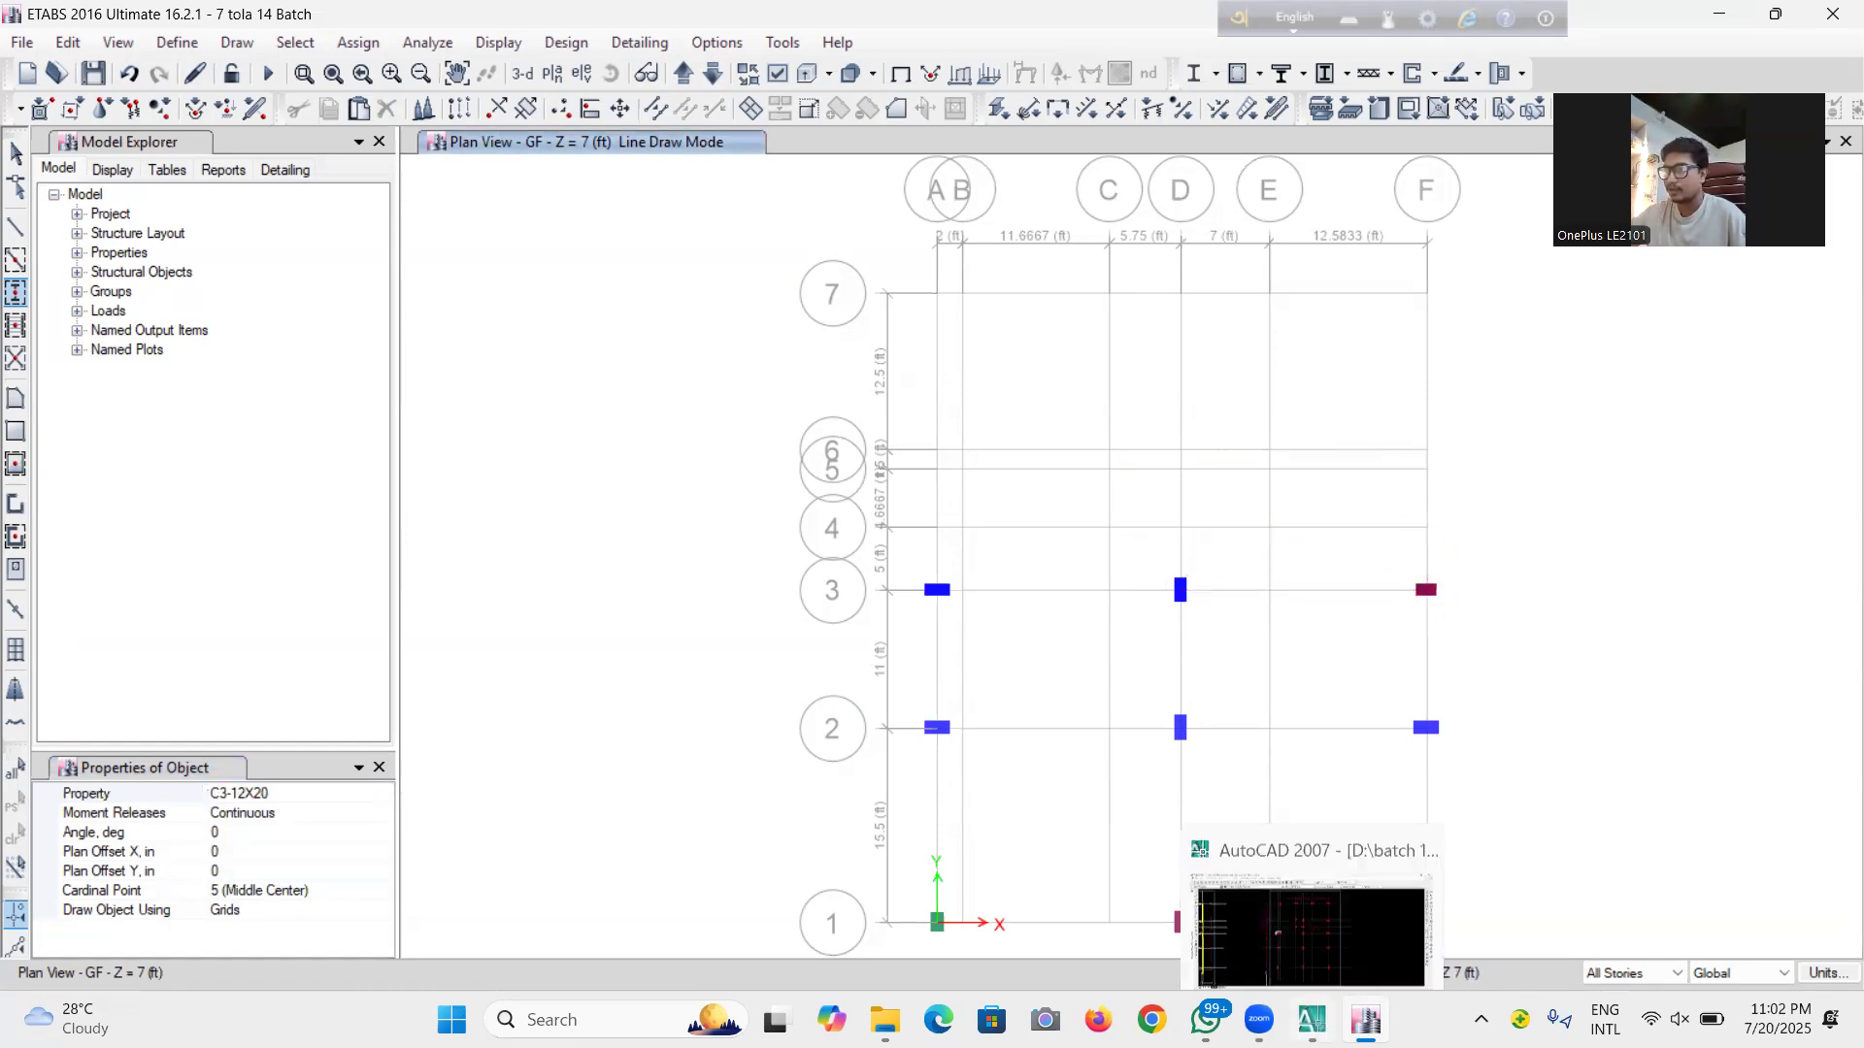
pyautogui.click(1293, 878)
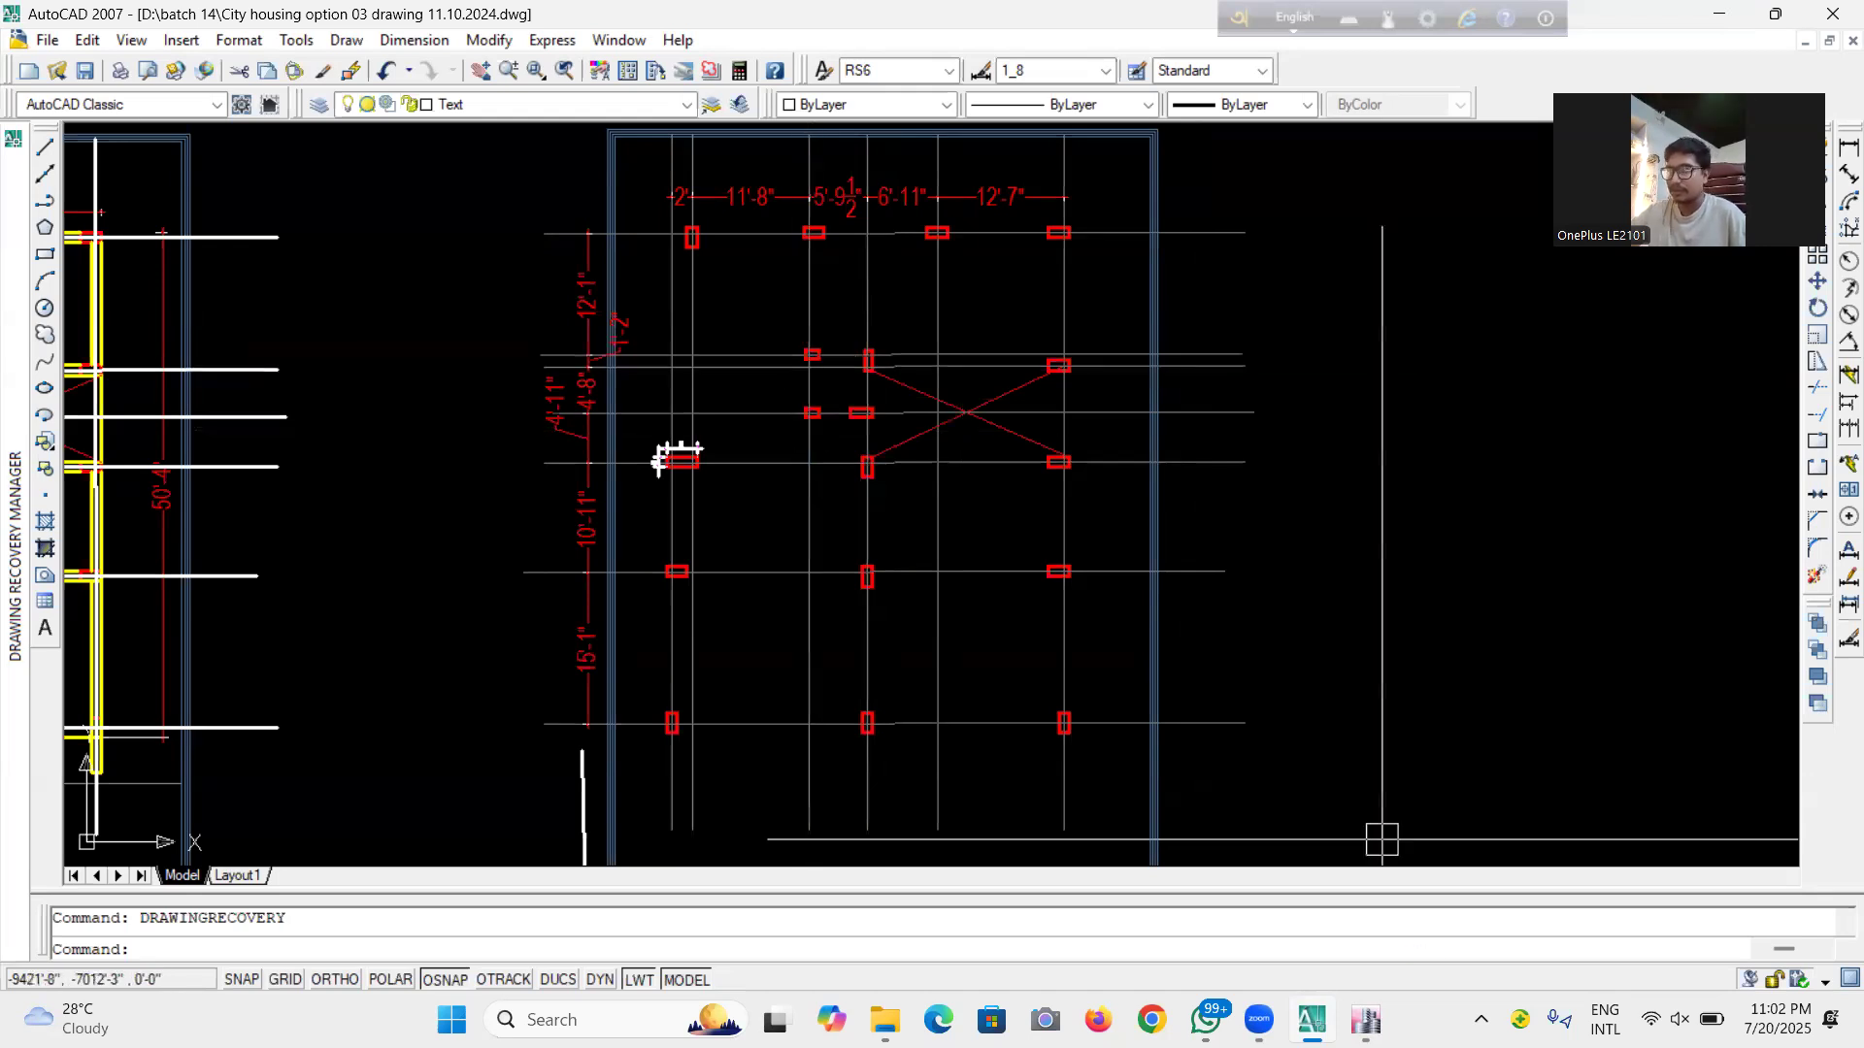
pyautogui.hotkey('alt', 'Tab')
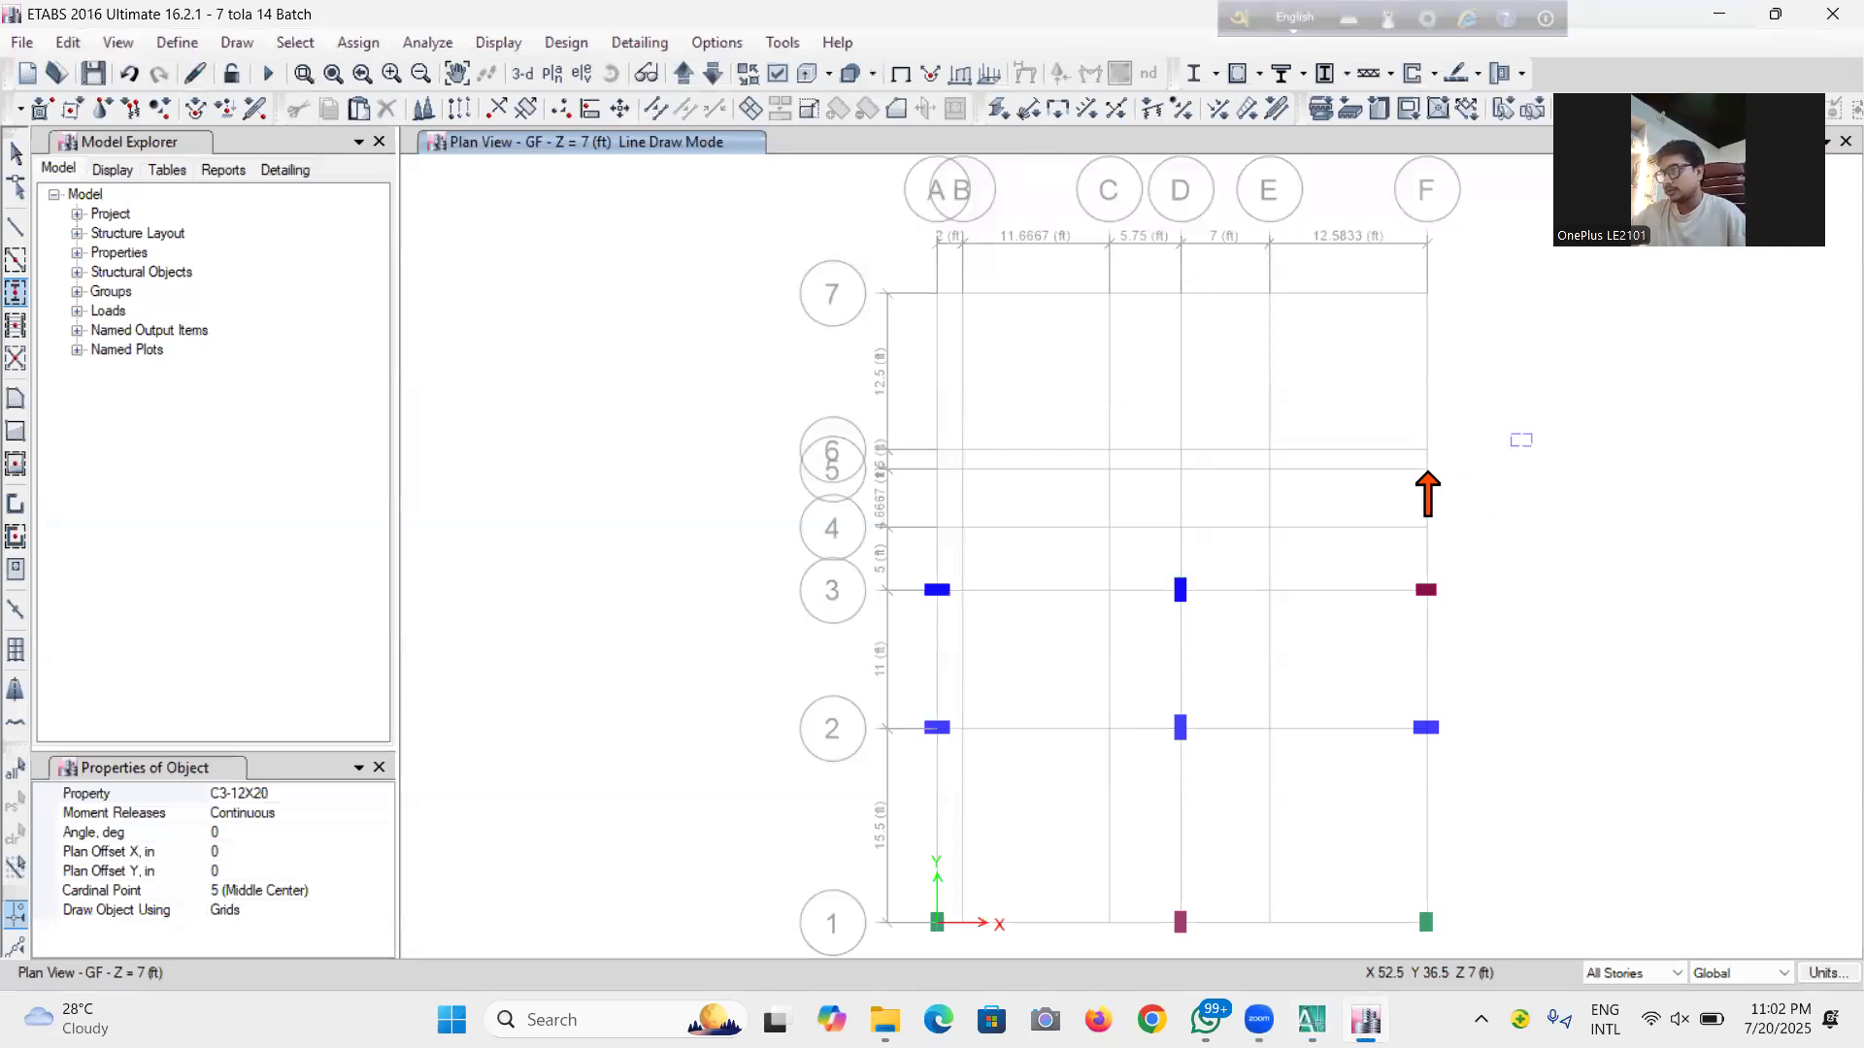
pyautogui.click(1426, 469)
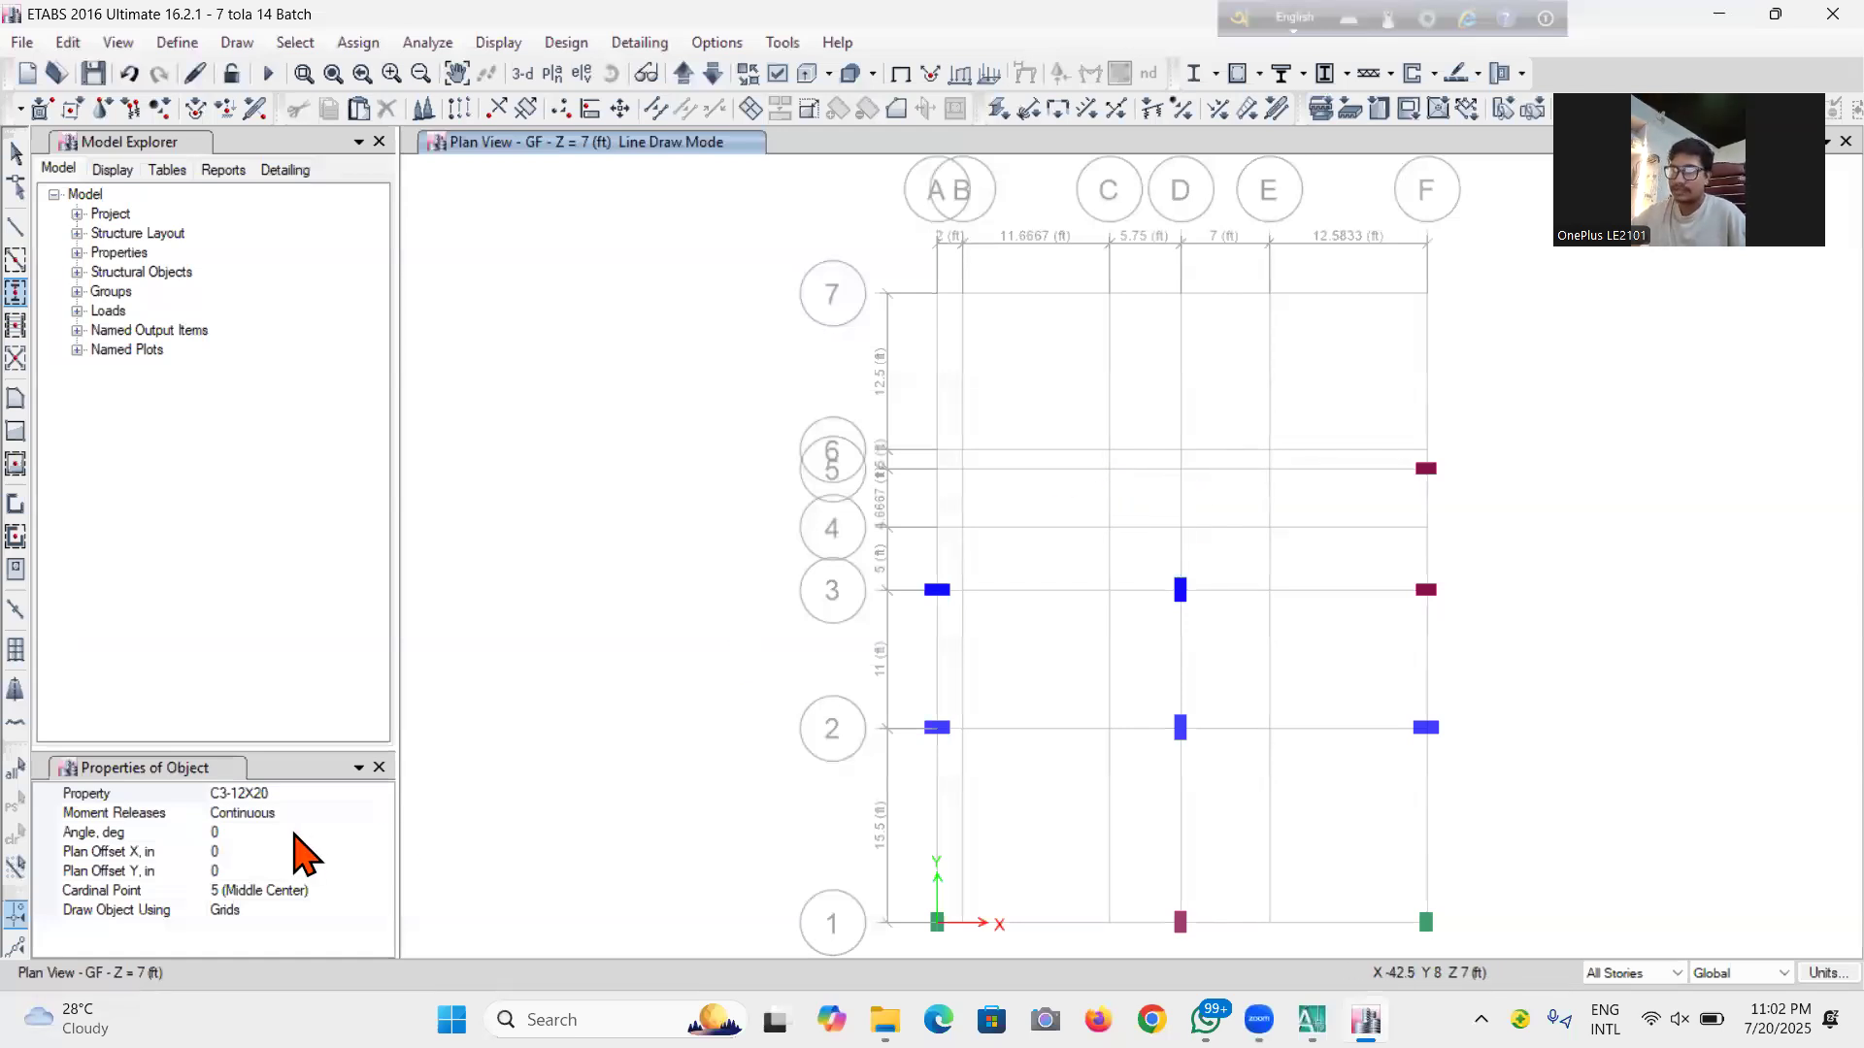
# Set the column angle to 90 degrees, try a C3-12X20 column at grid point D-5 and undo its placement
pyautogui.click(293, 832)
pyautogui.write('90')
pyautogui.click(262, 870)
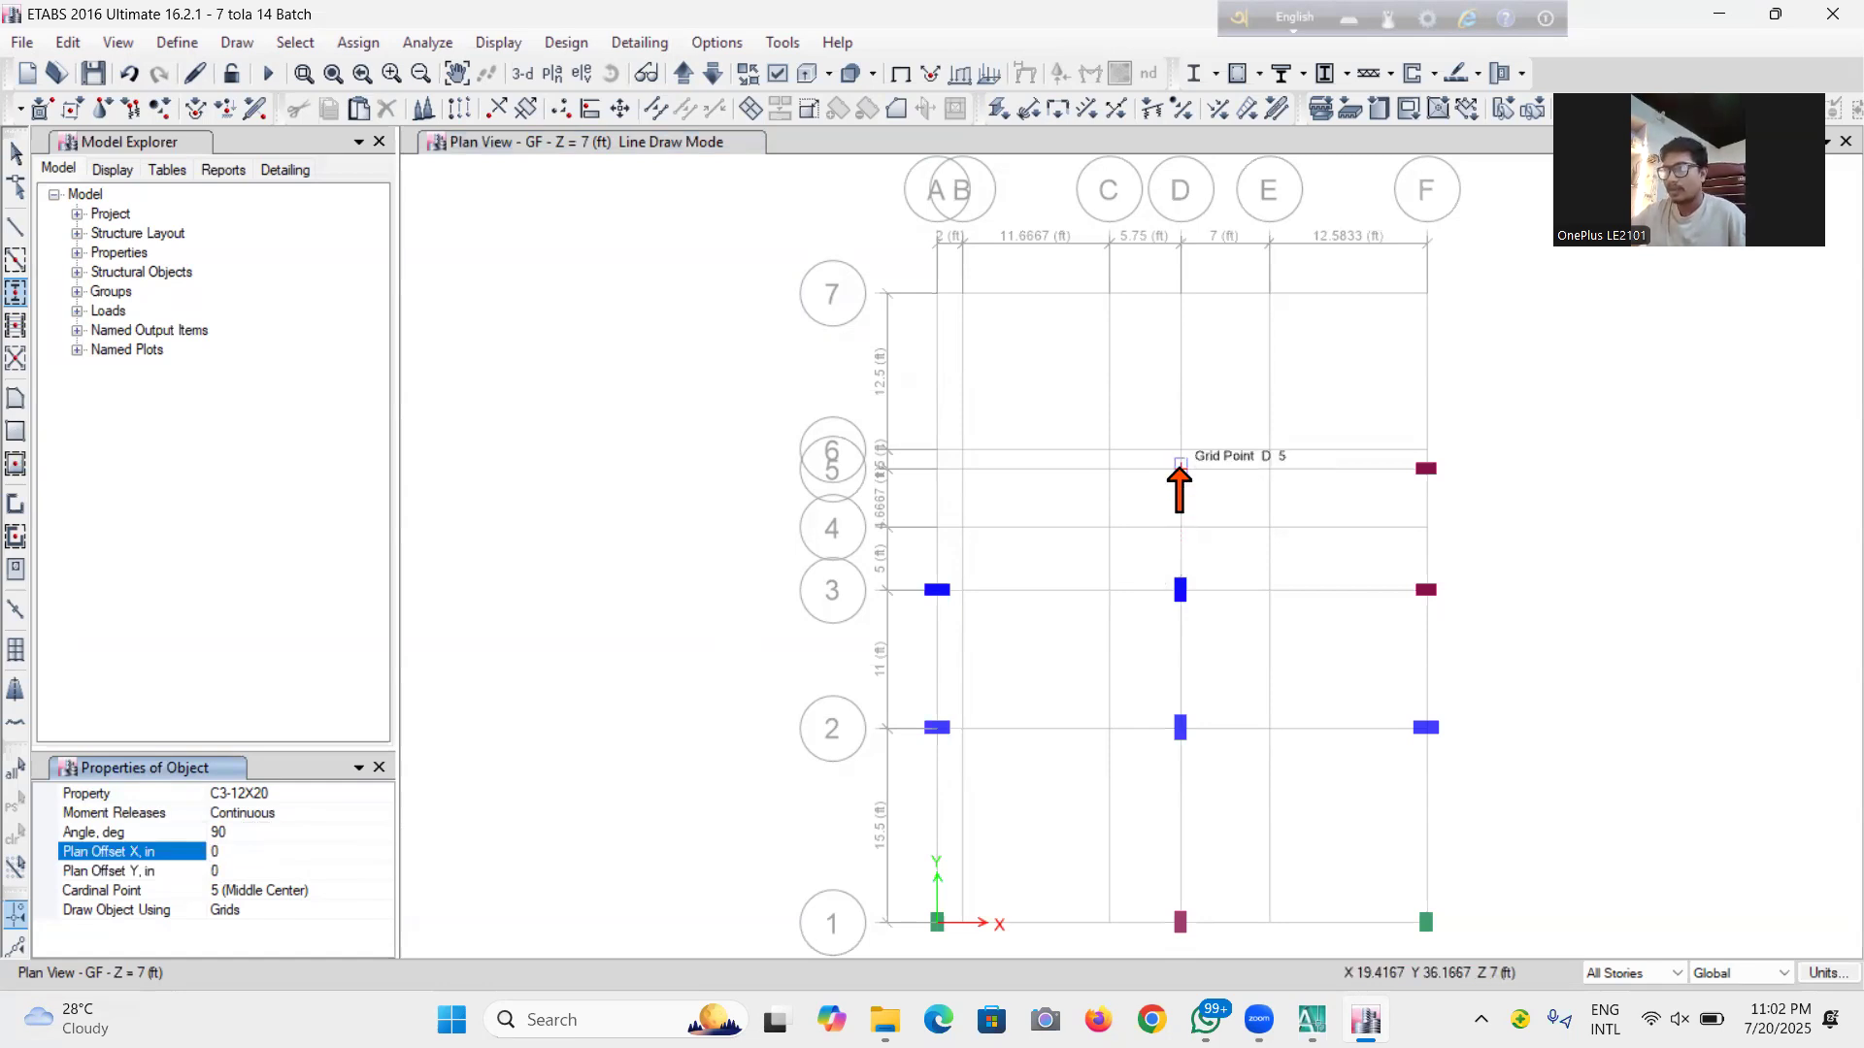
pyautogui.click(1179, 468)
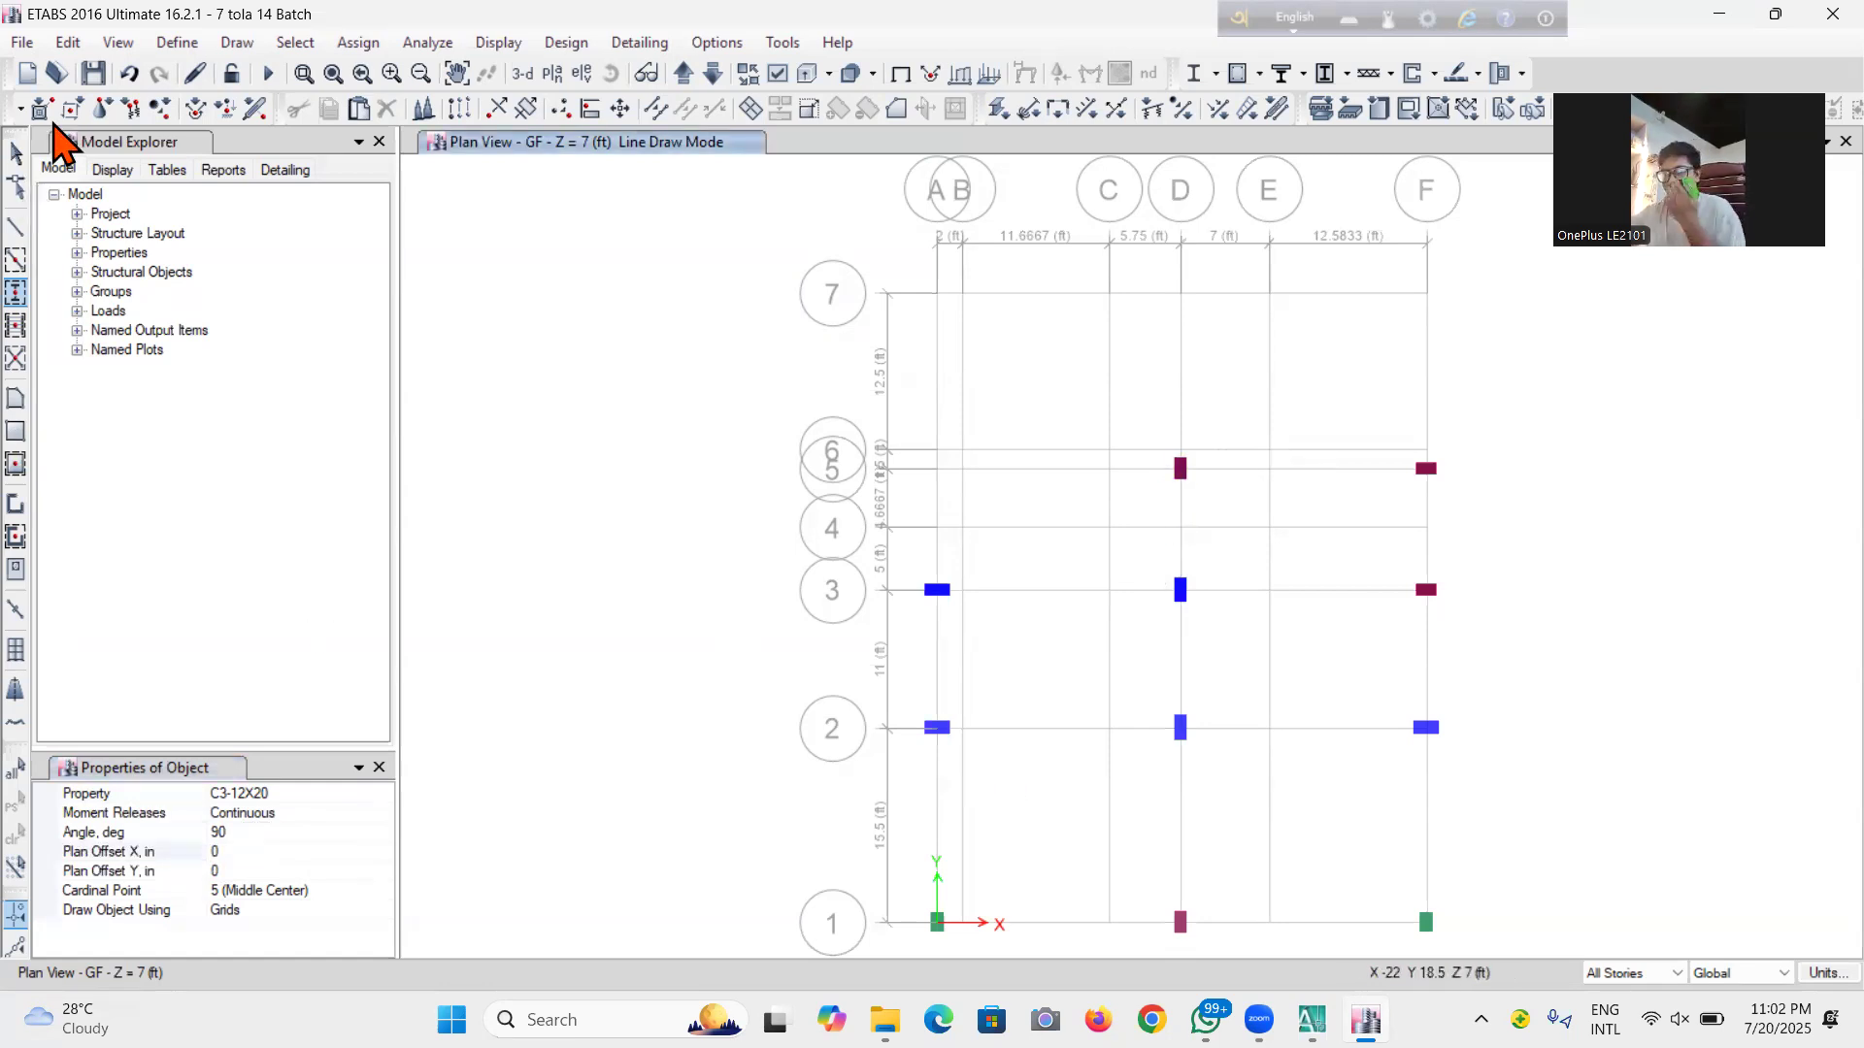
pyautogui.click(130, 73)
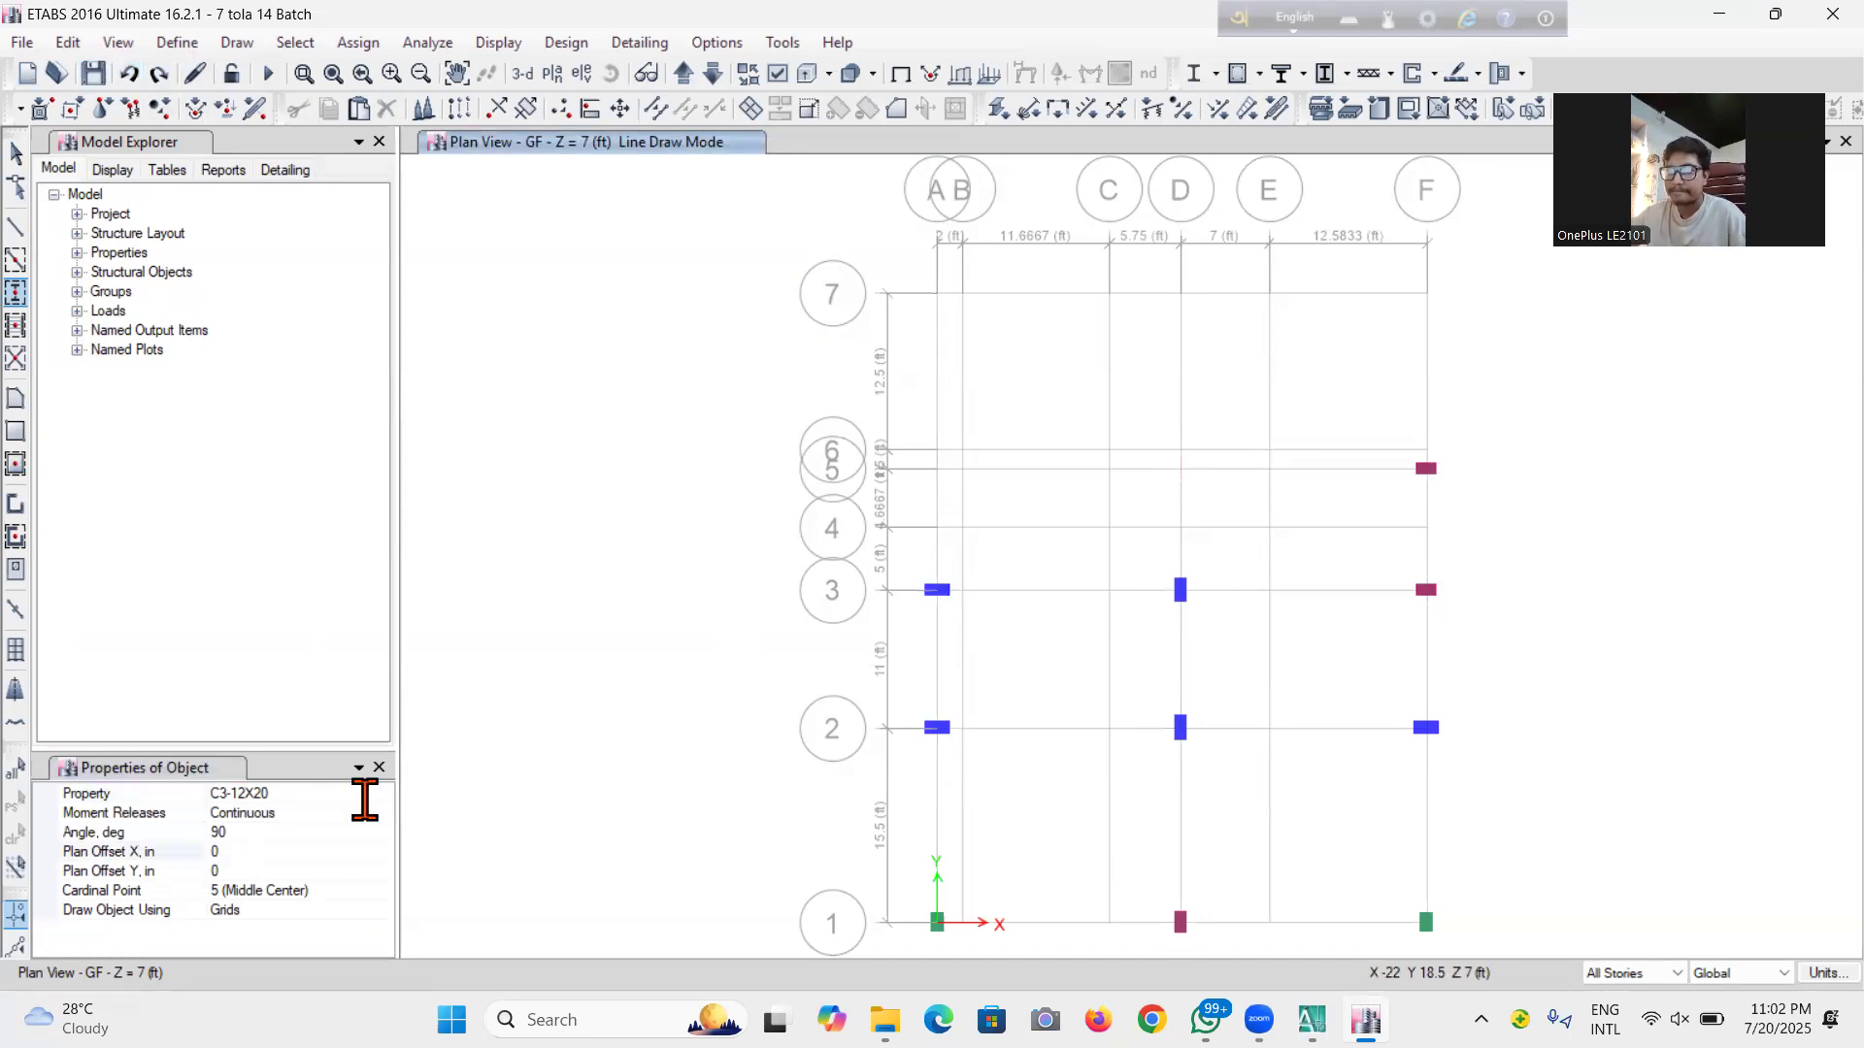
# Change the section to C4-12X24, try a column at grid point D-5 and undo its placement
pyautogui.click(383, 794)
pyautogui.click(383, 794)
pyautogui.click(304, 883)
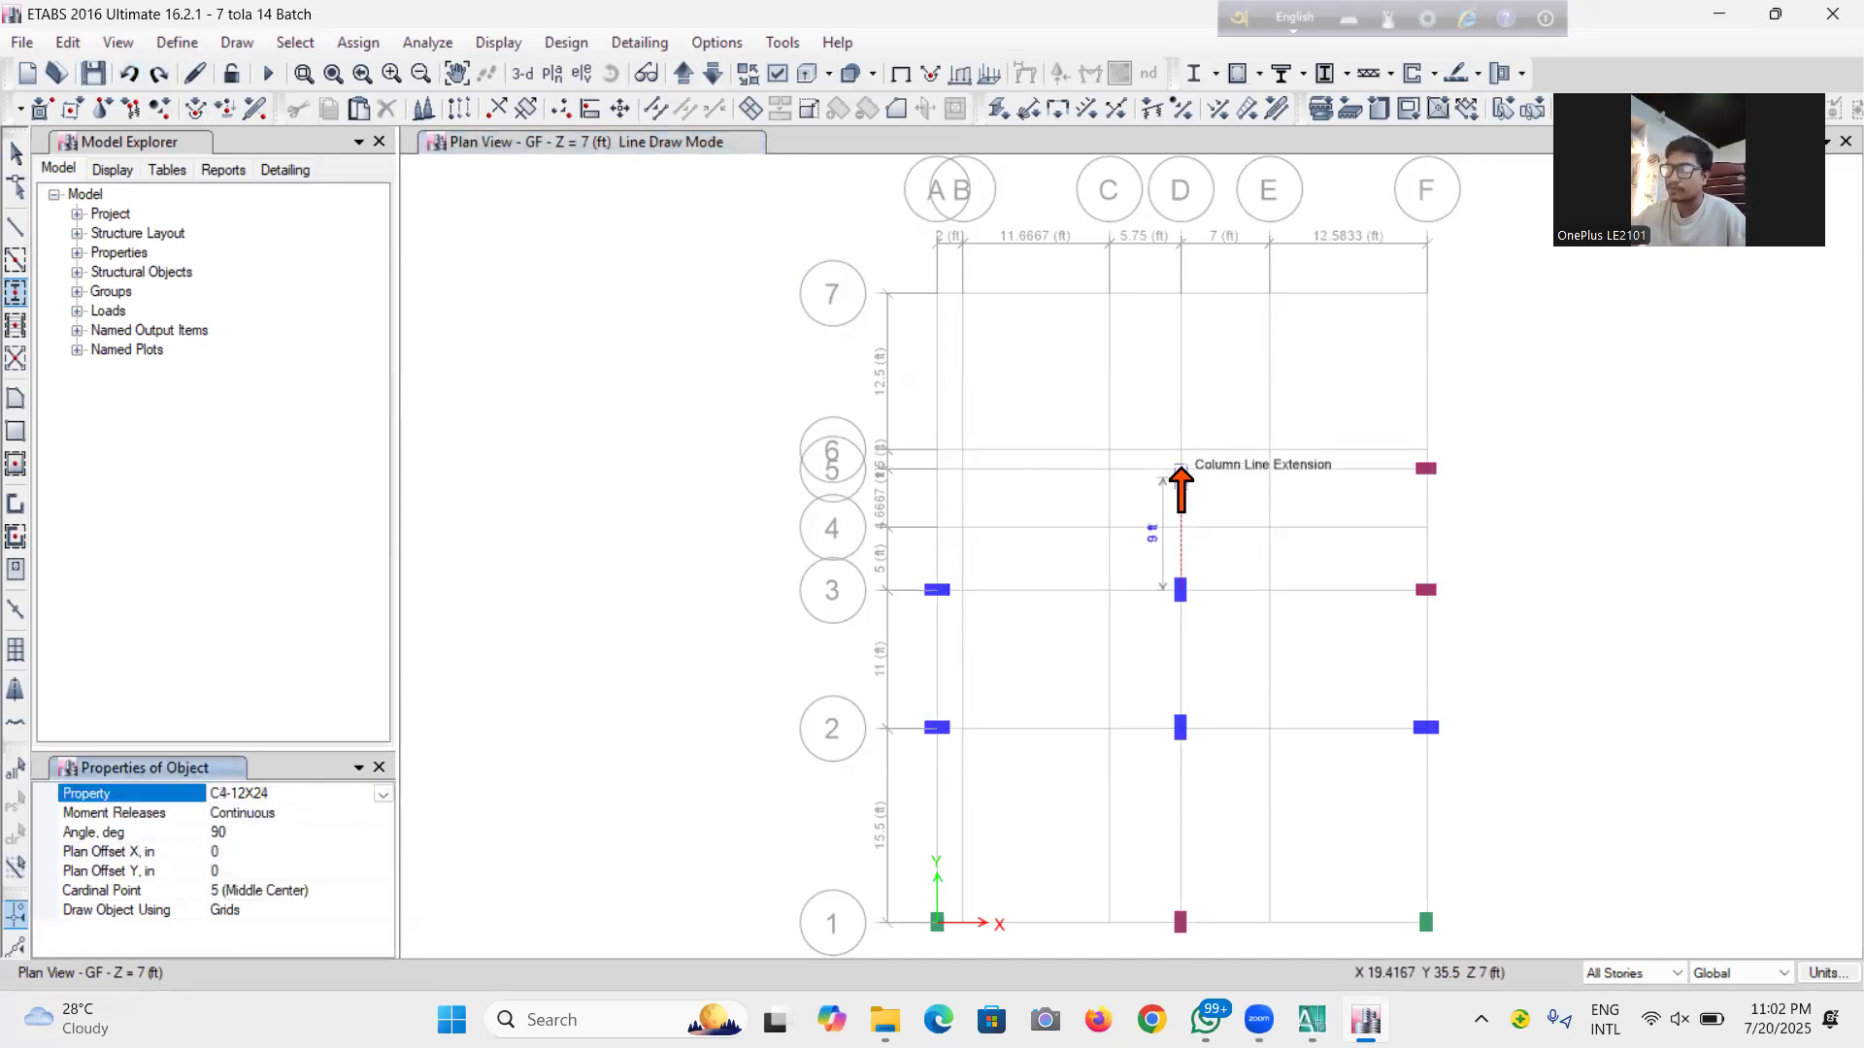
pyautogui.click(1180, 467)
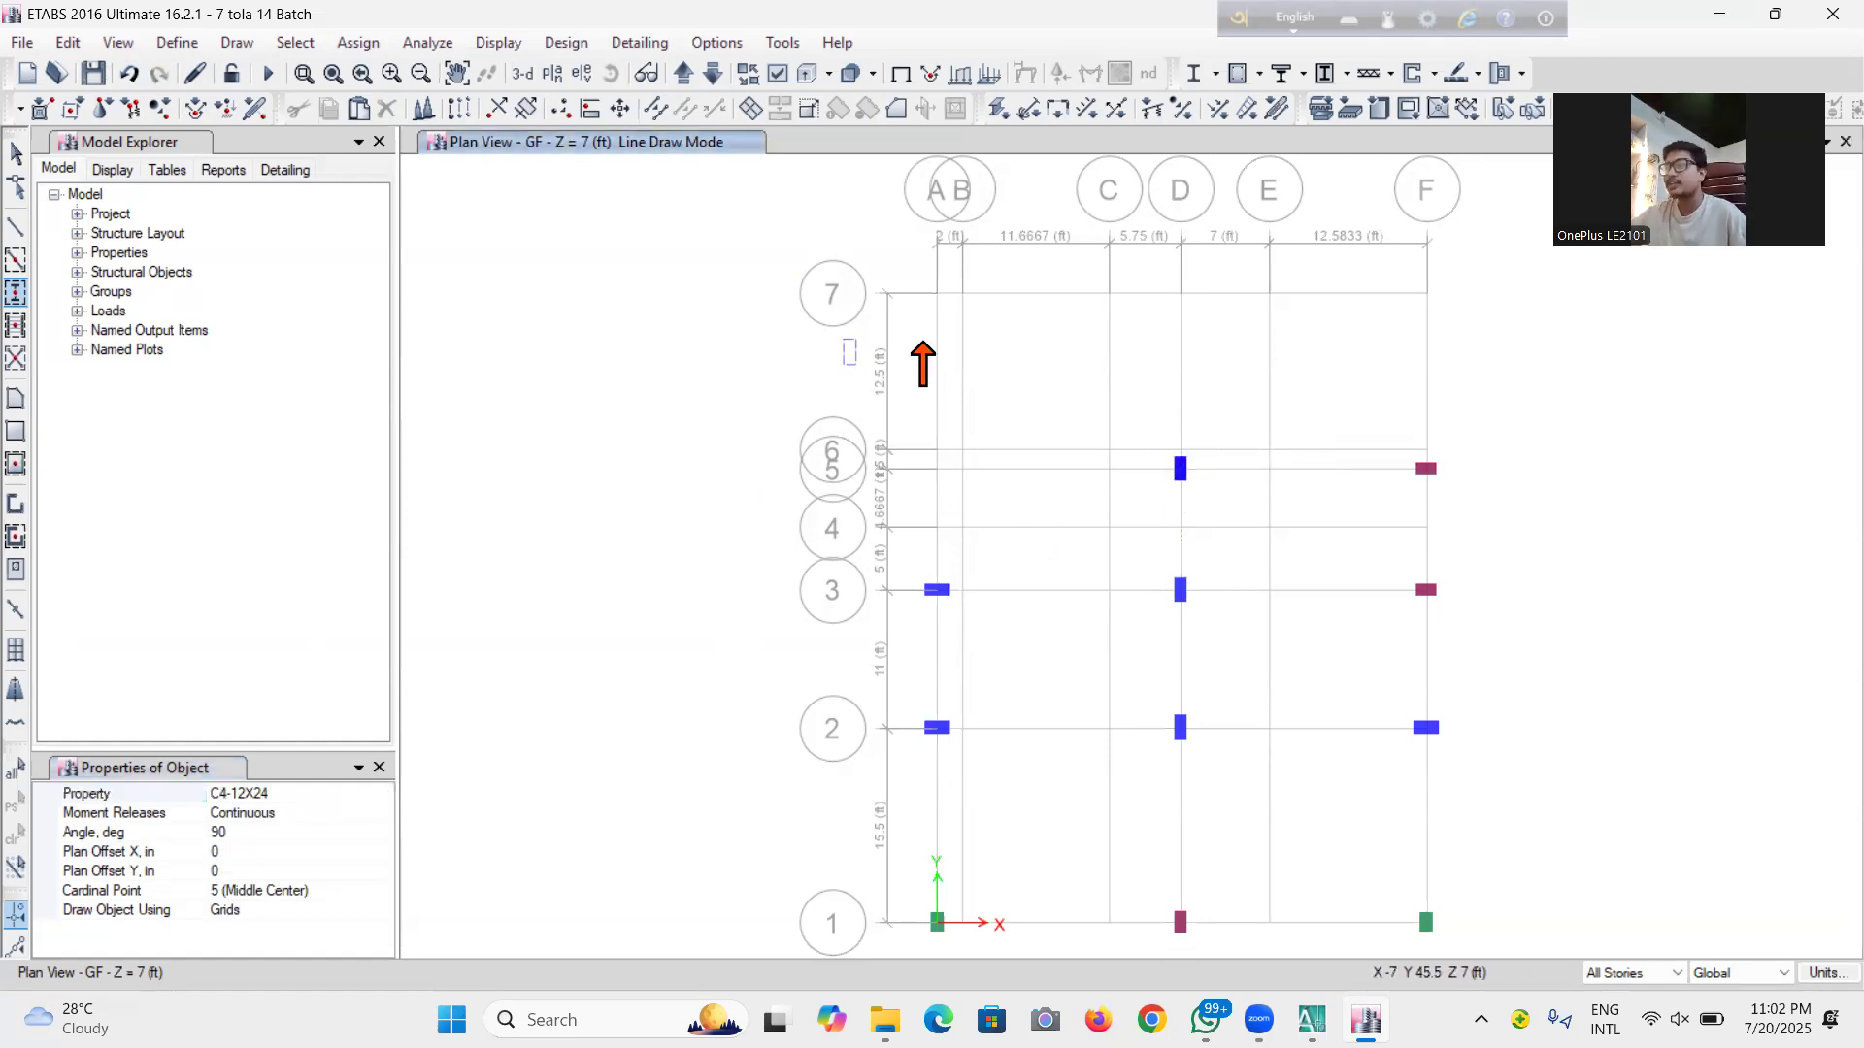
pyautogui.click(129, 73)
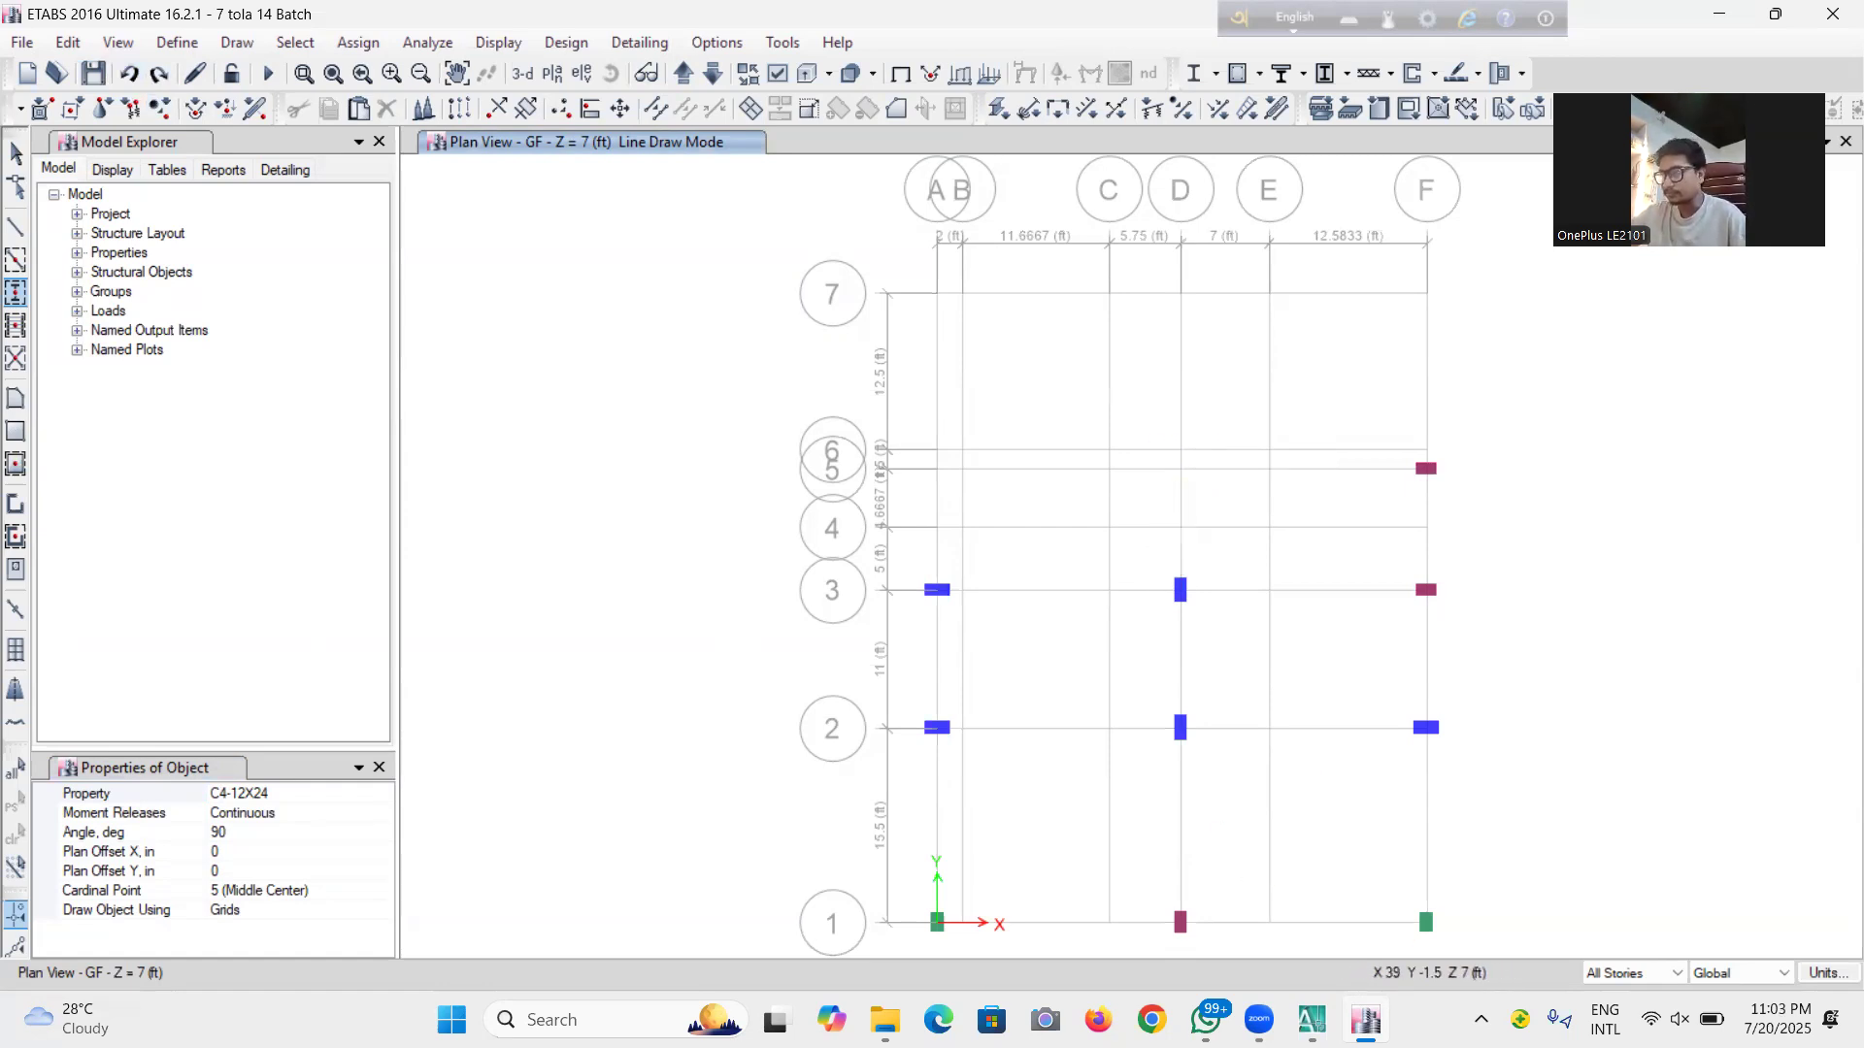
# Recheck the AutoCAD column layout, return to ETABS and place a 90-degree C4-12X24 column at grid point D-6
pyautogui.moveTo(1310, 1019)
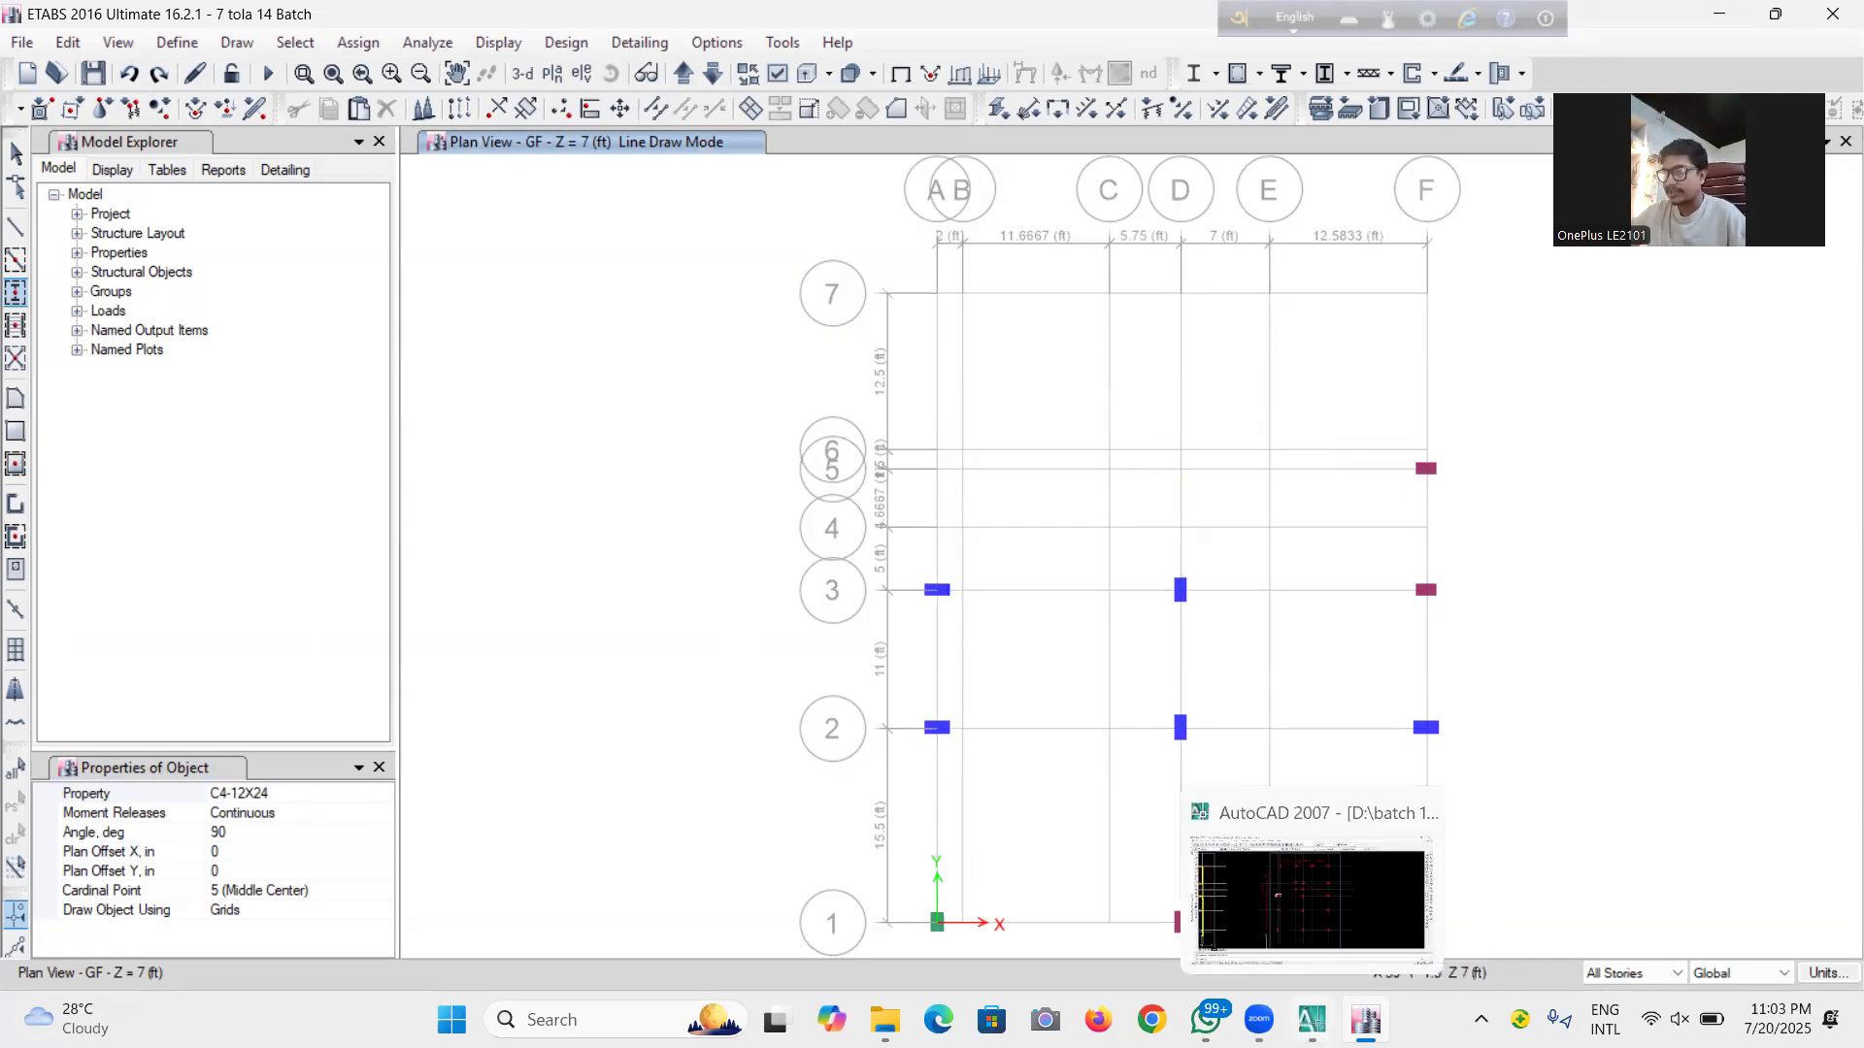
pyautogui.click(1291, 903)
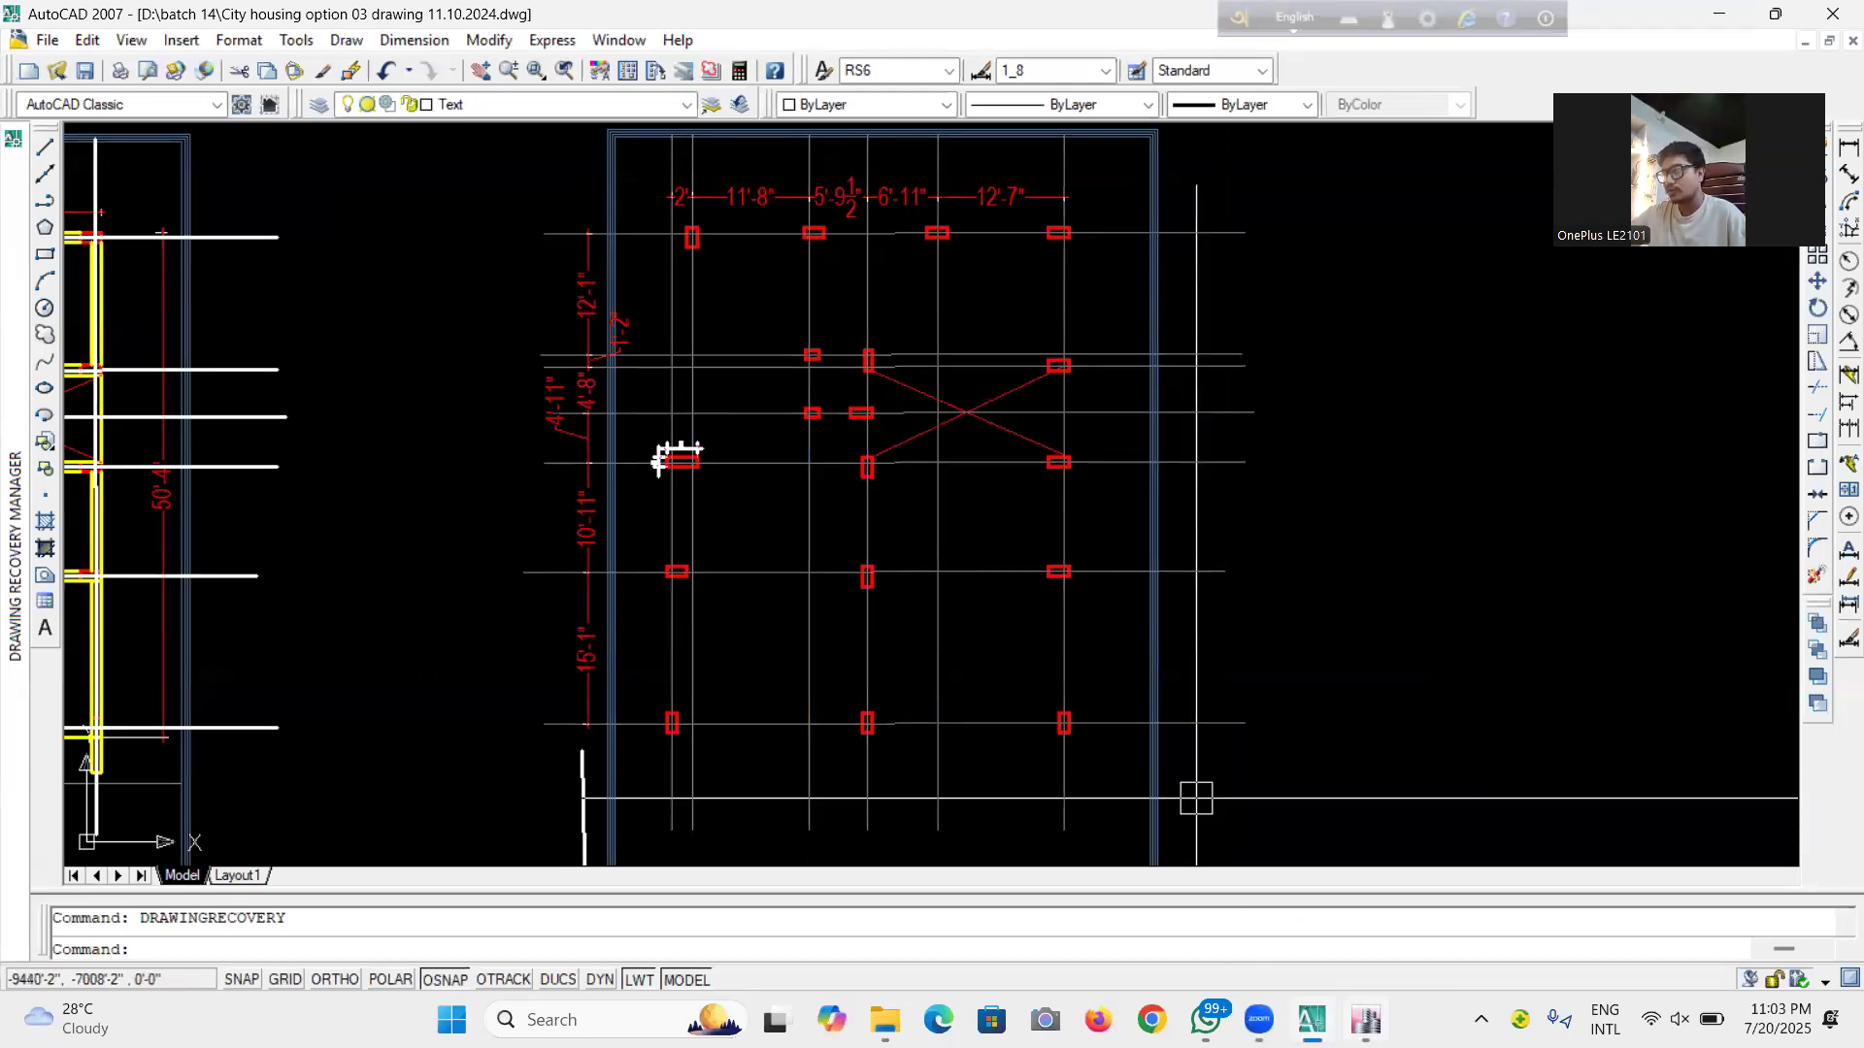
pyautogui.moveTo(1366, 1019)
pyautogui.click(1363, 903)
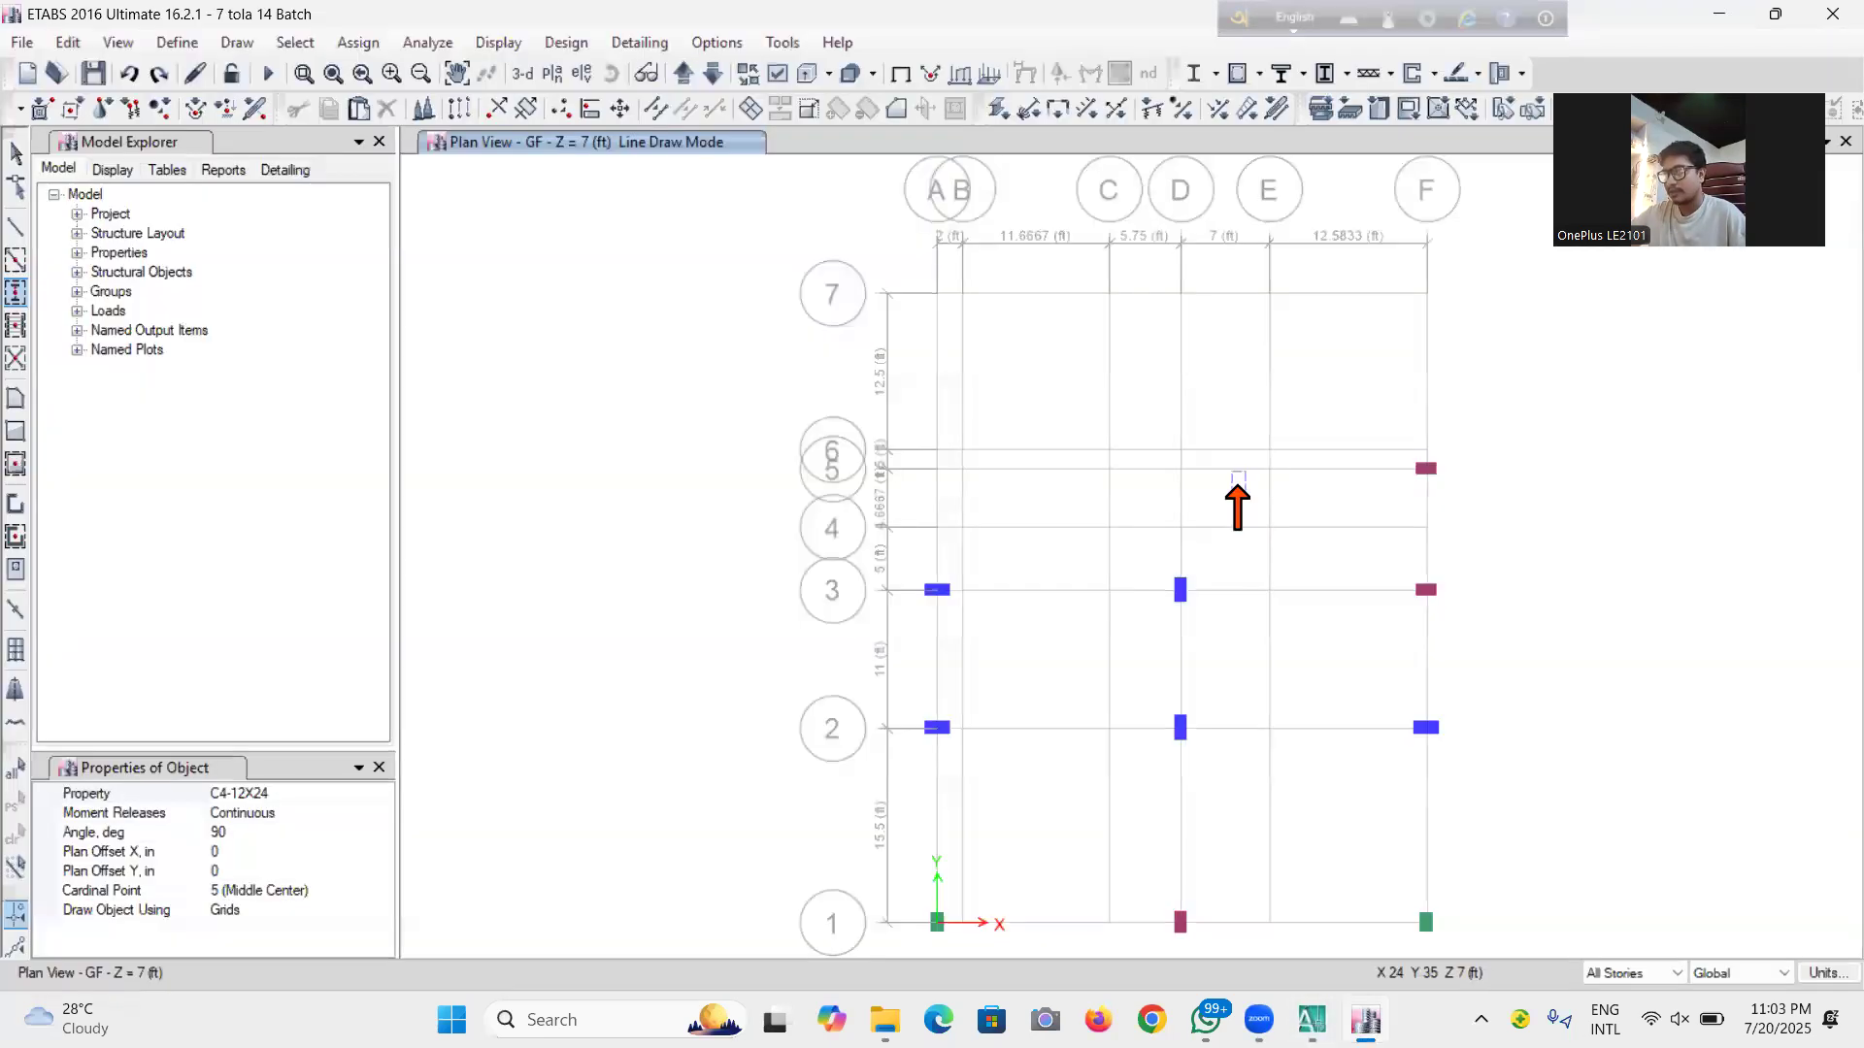
pyautogui.click(1181, 448)
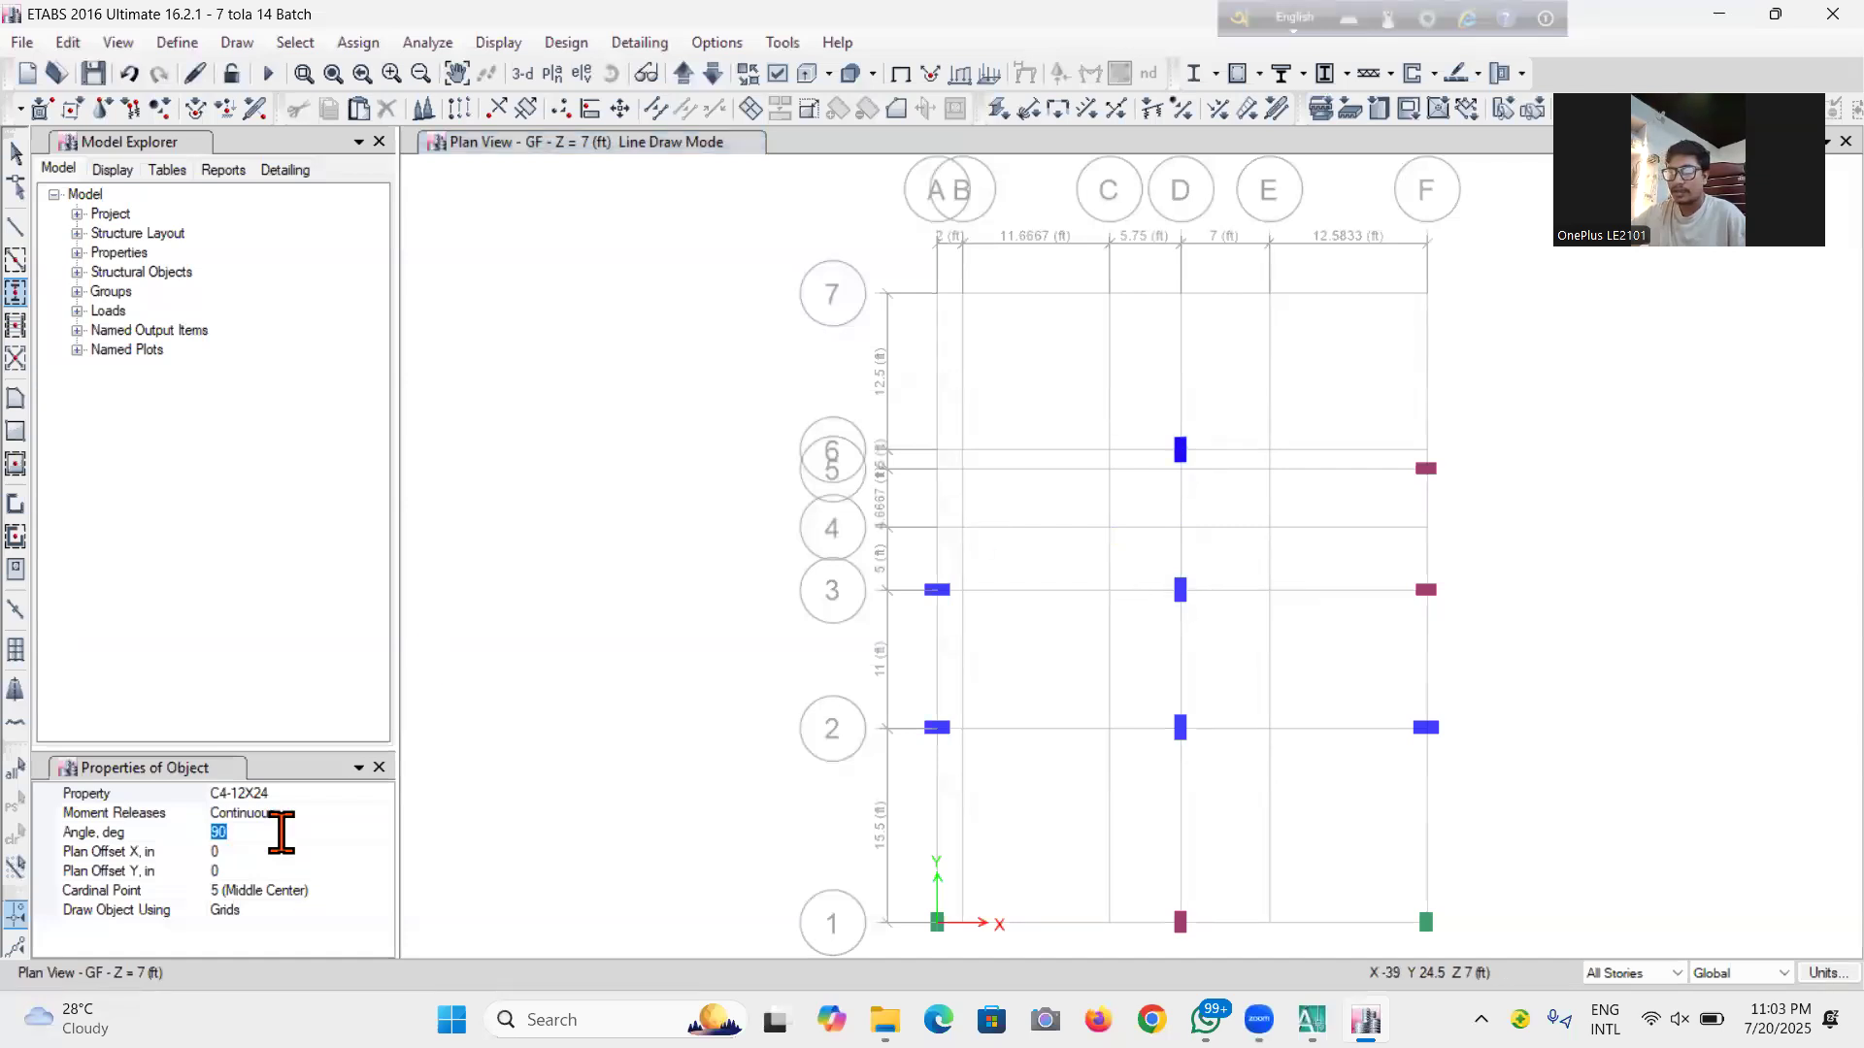
# Set the column angle to 0 degrees and place a C4-12X24 column at grid point D-4
pyautogui.click(271, 832)
pyautogui.write('0')
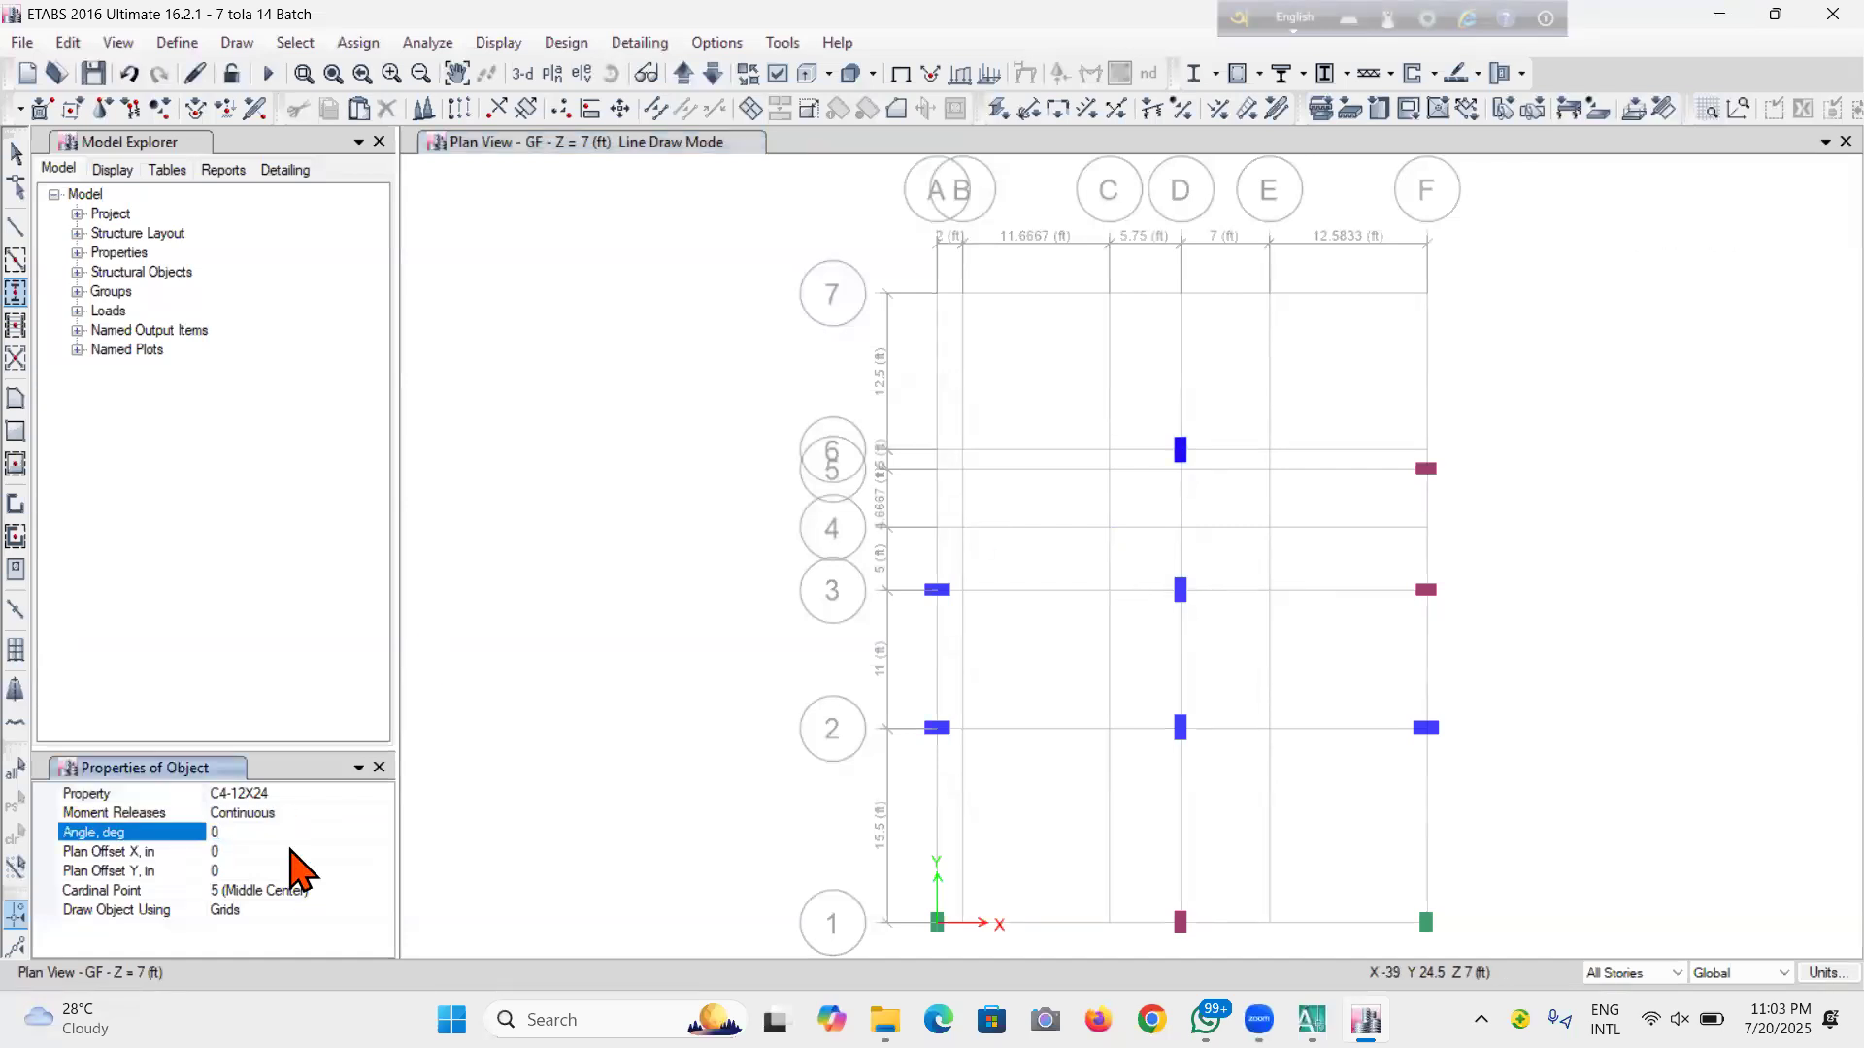
pyautogui.click(282, 851)
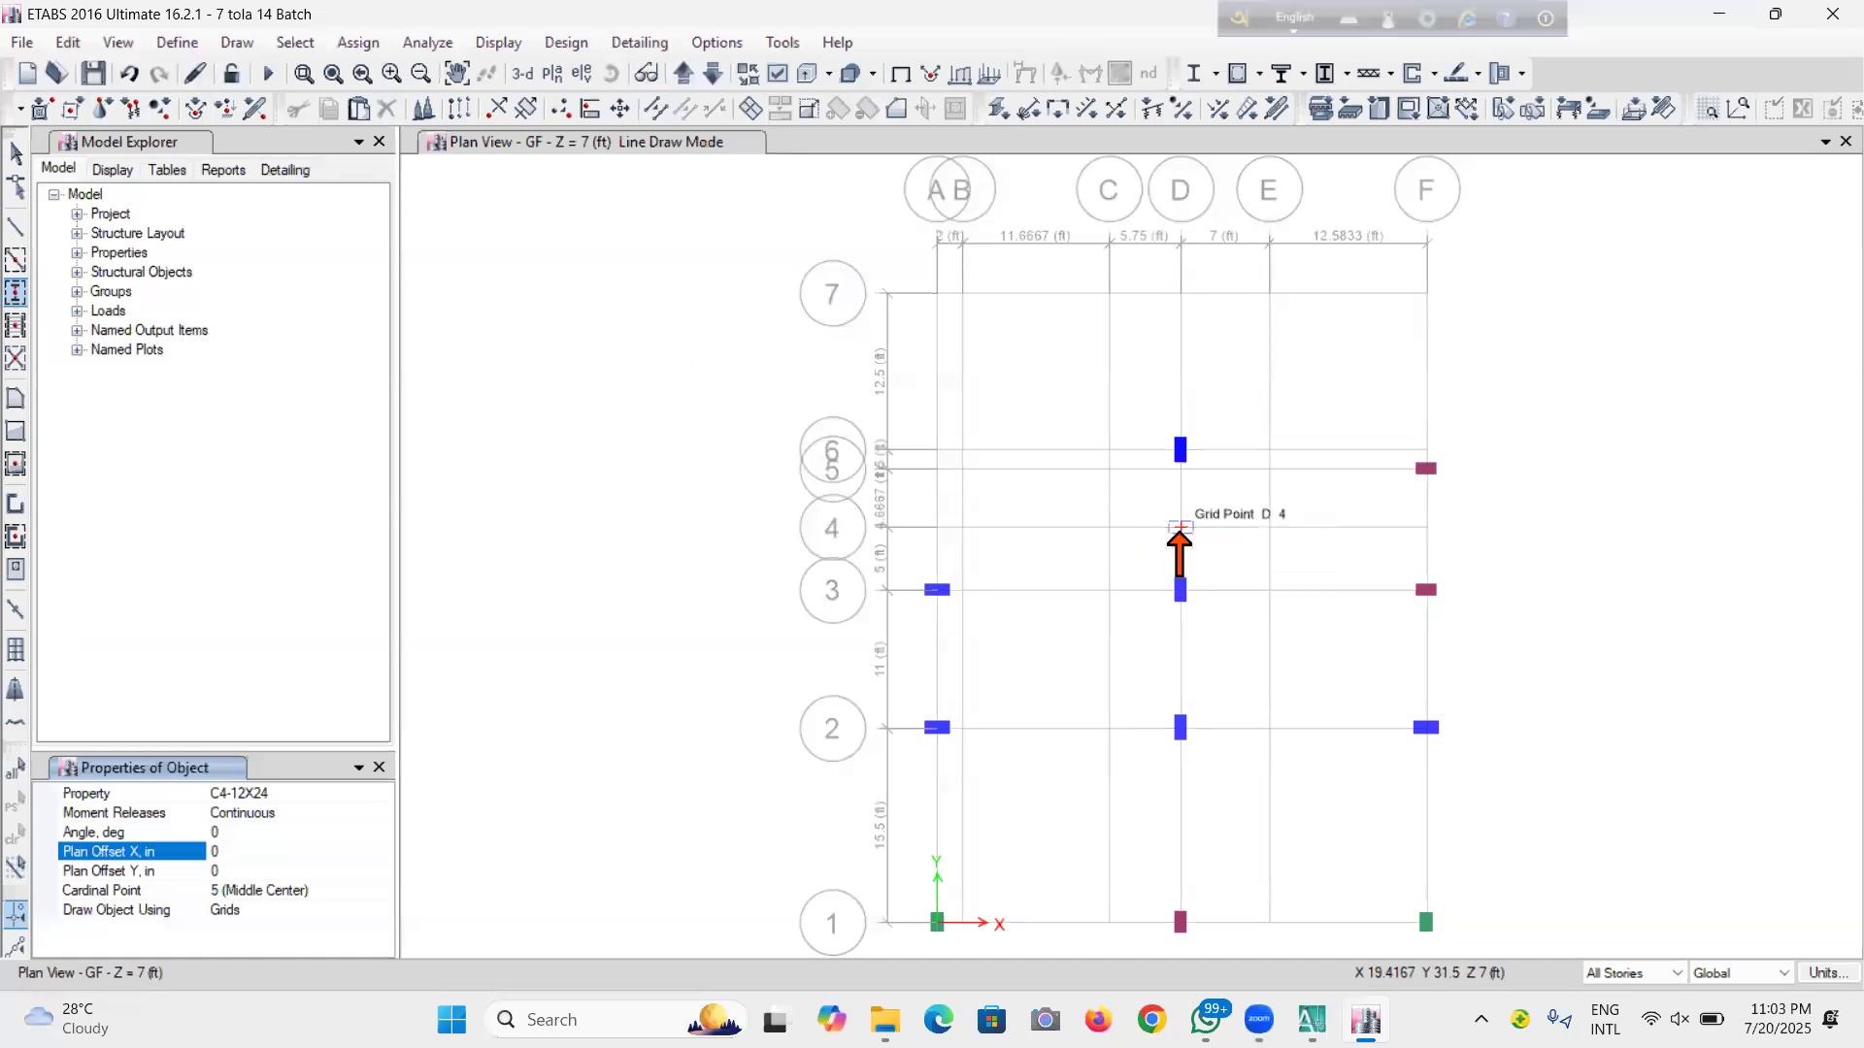
pyautogui.click(1180, 527)
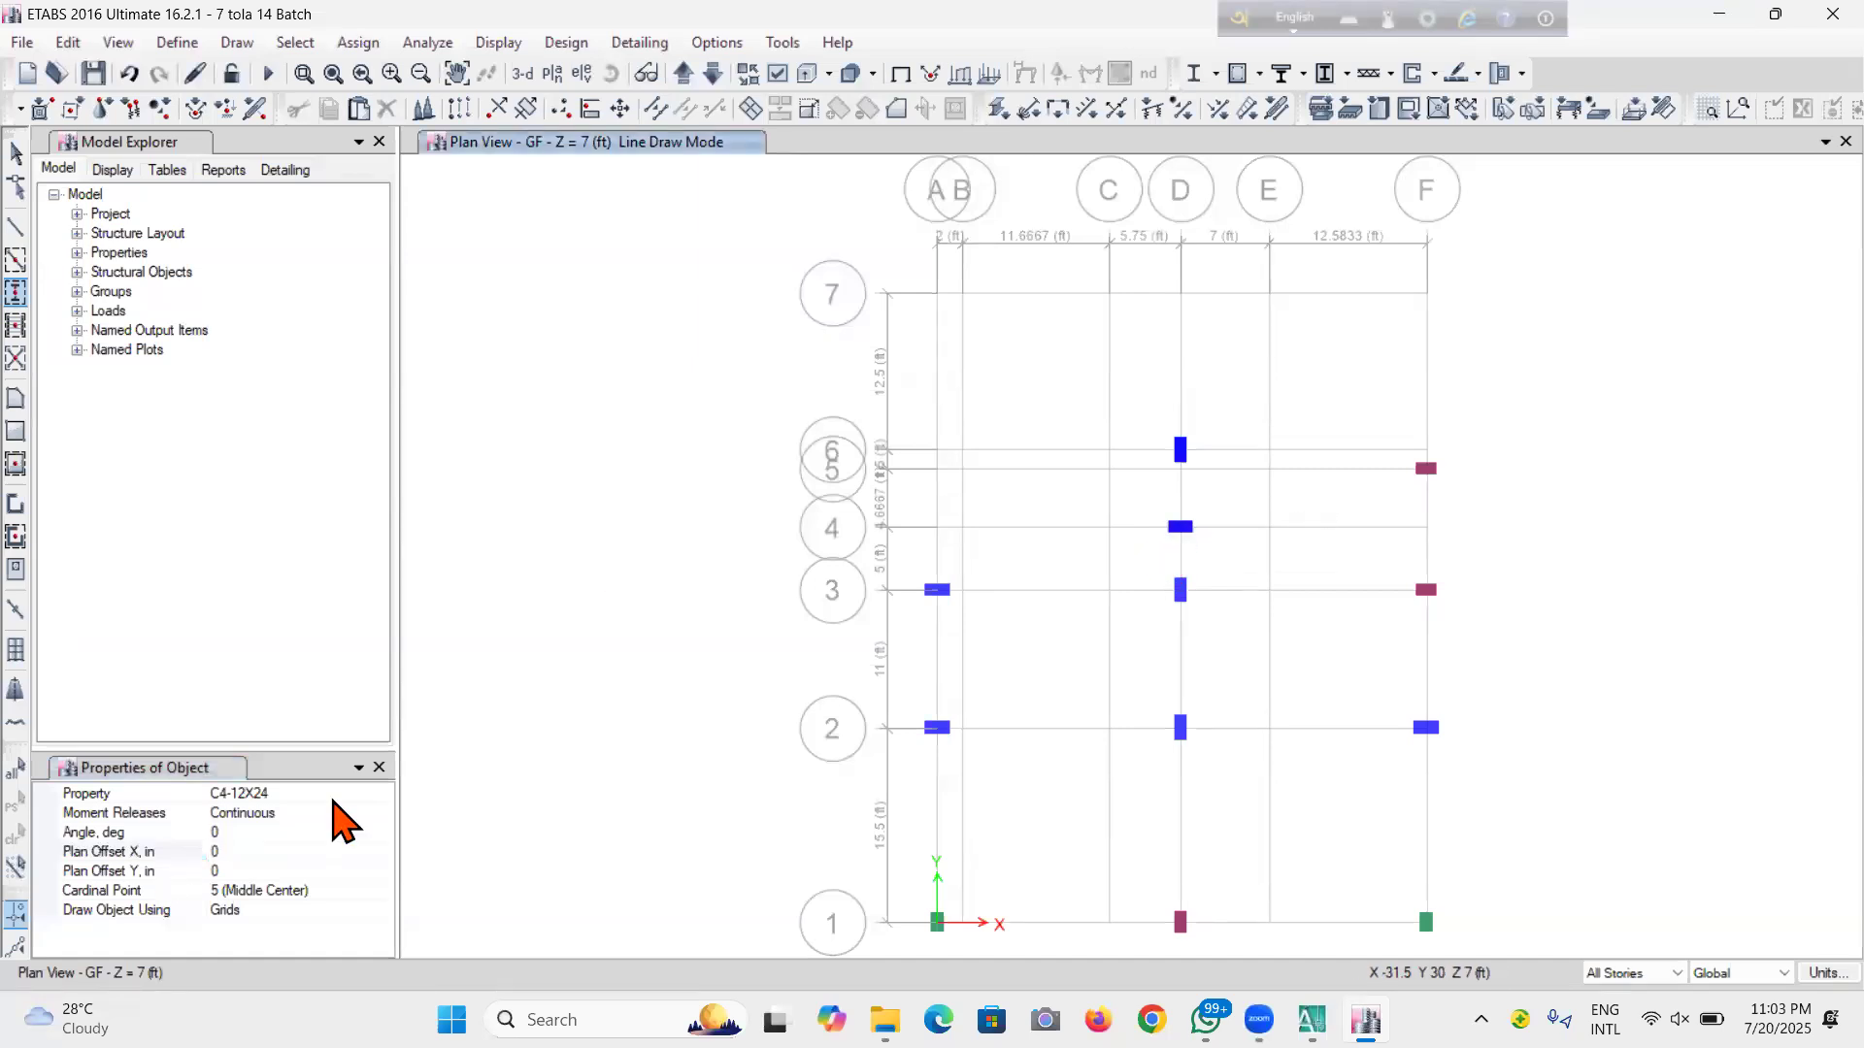
# Place LIFT C5-10X18 columns at grid points C-6 and C-4, leave column drawing and save the model
pyautogui.click(333, 794)
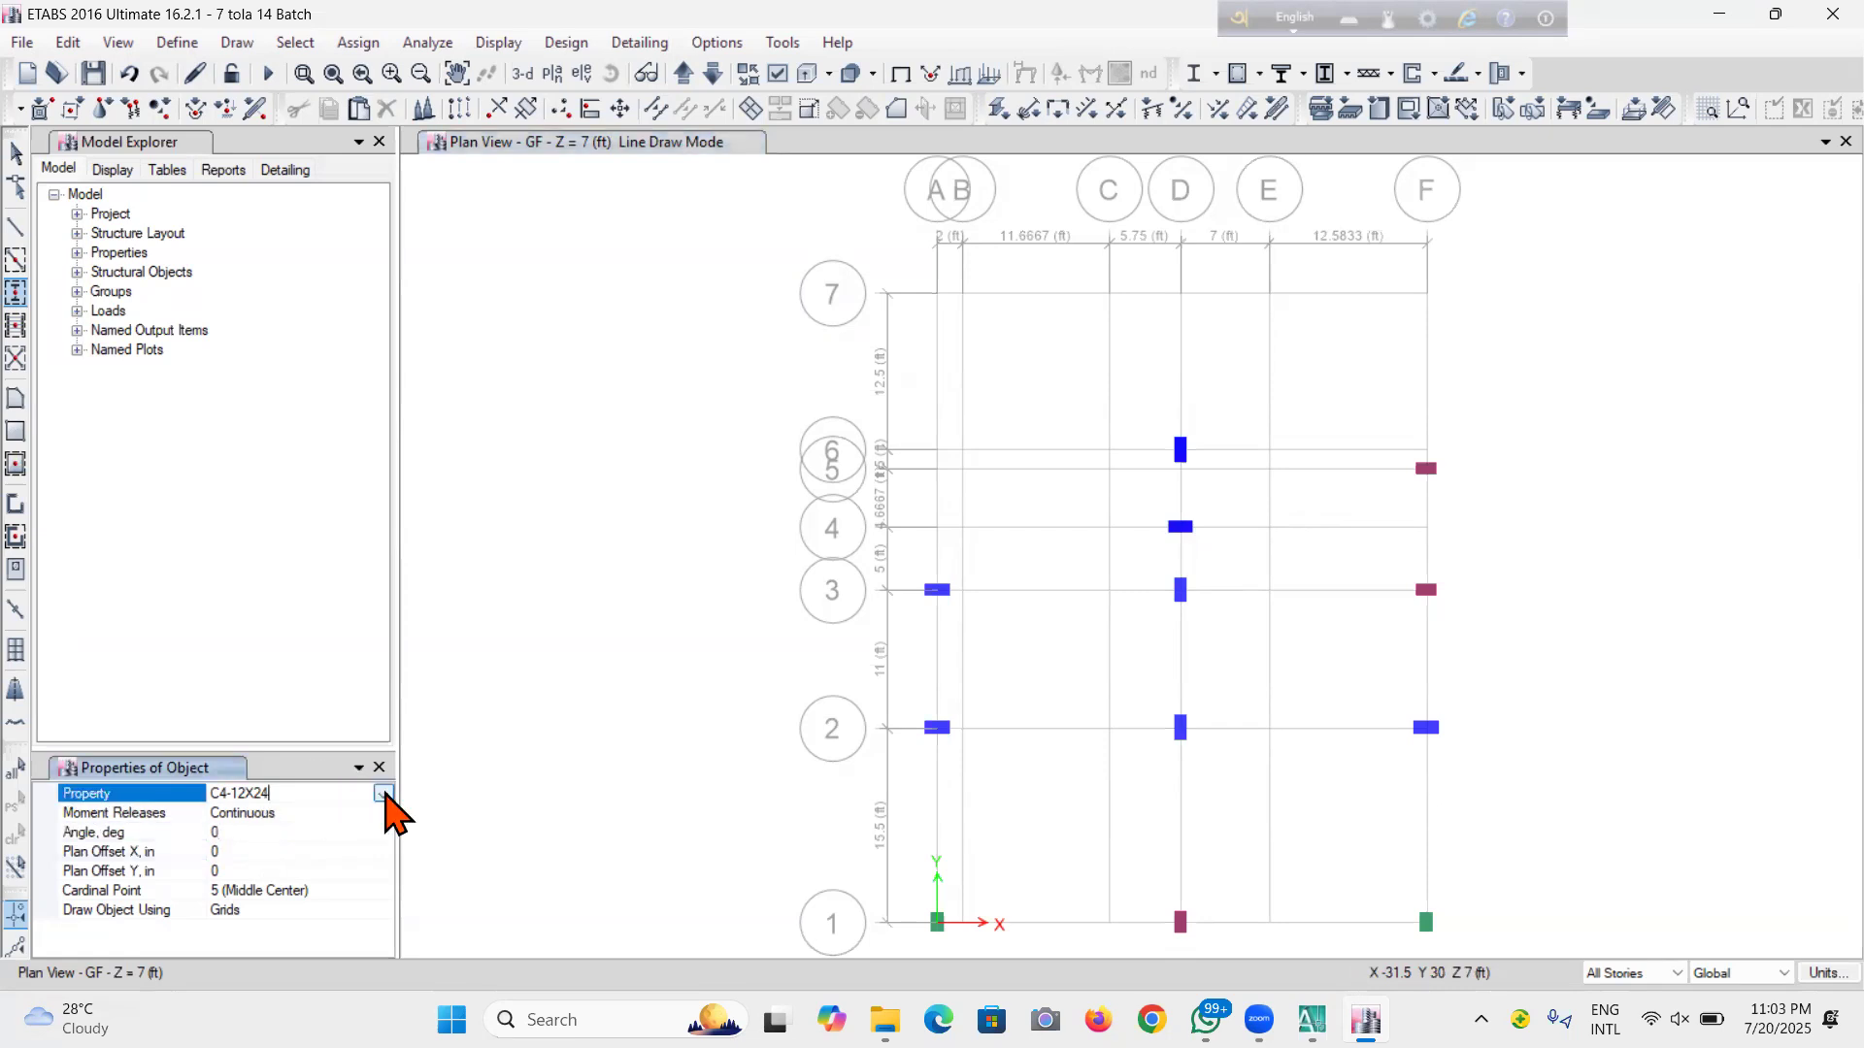
pyautogui.click(384, 794)
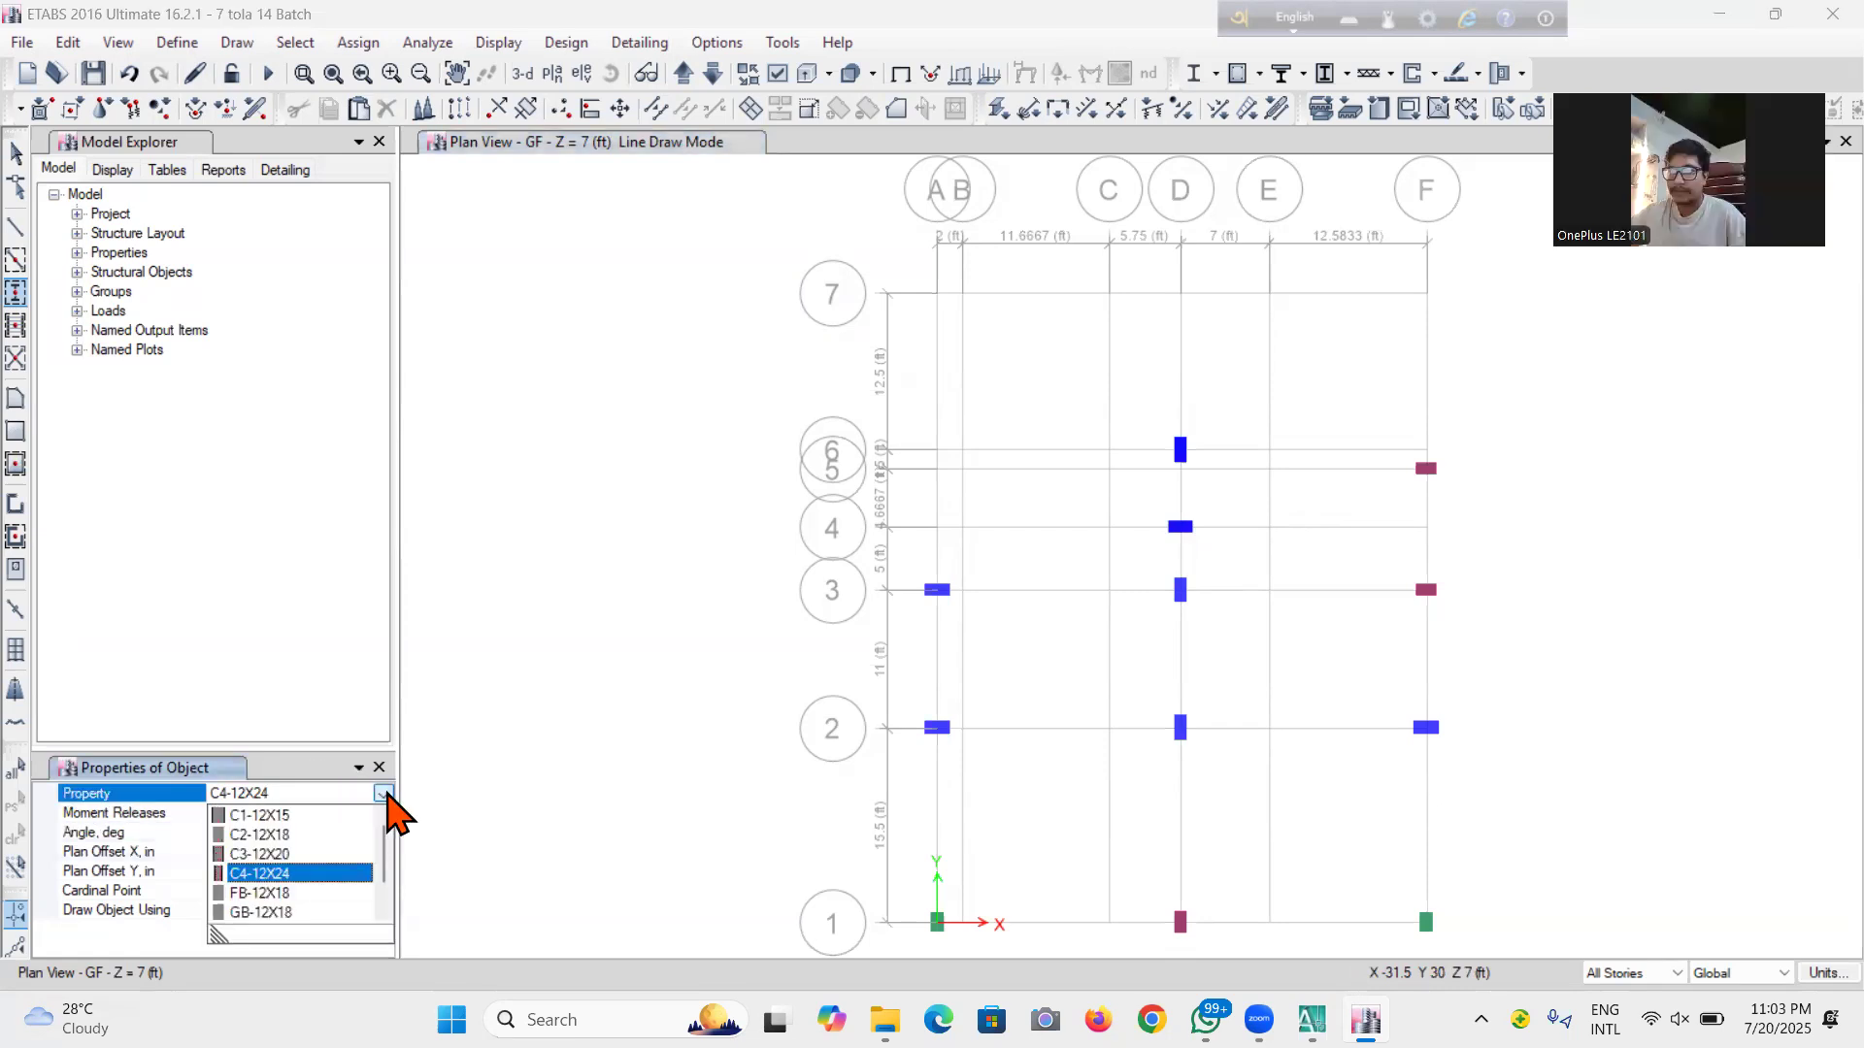
pyautogui.scroll(-1, 301, 870)
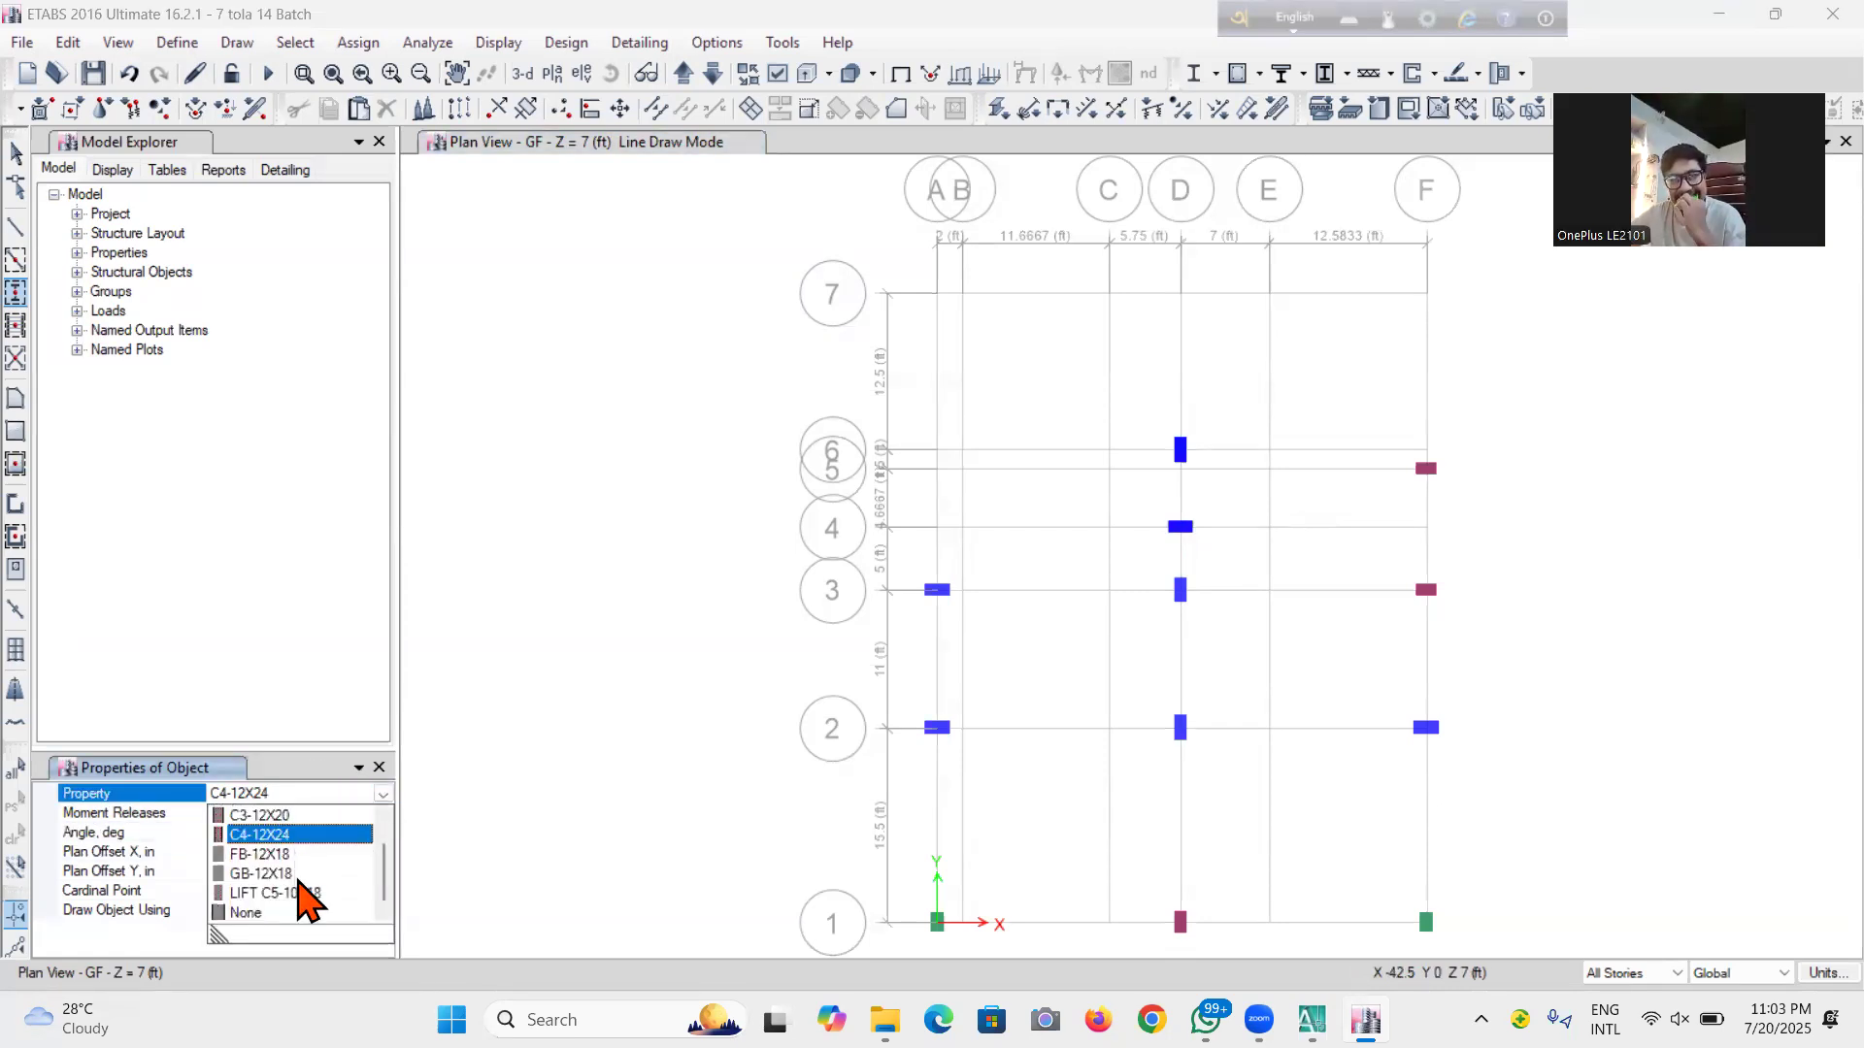
pyautogui.click(298, 892)
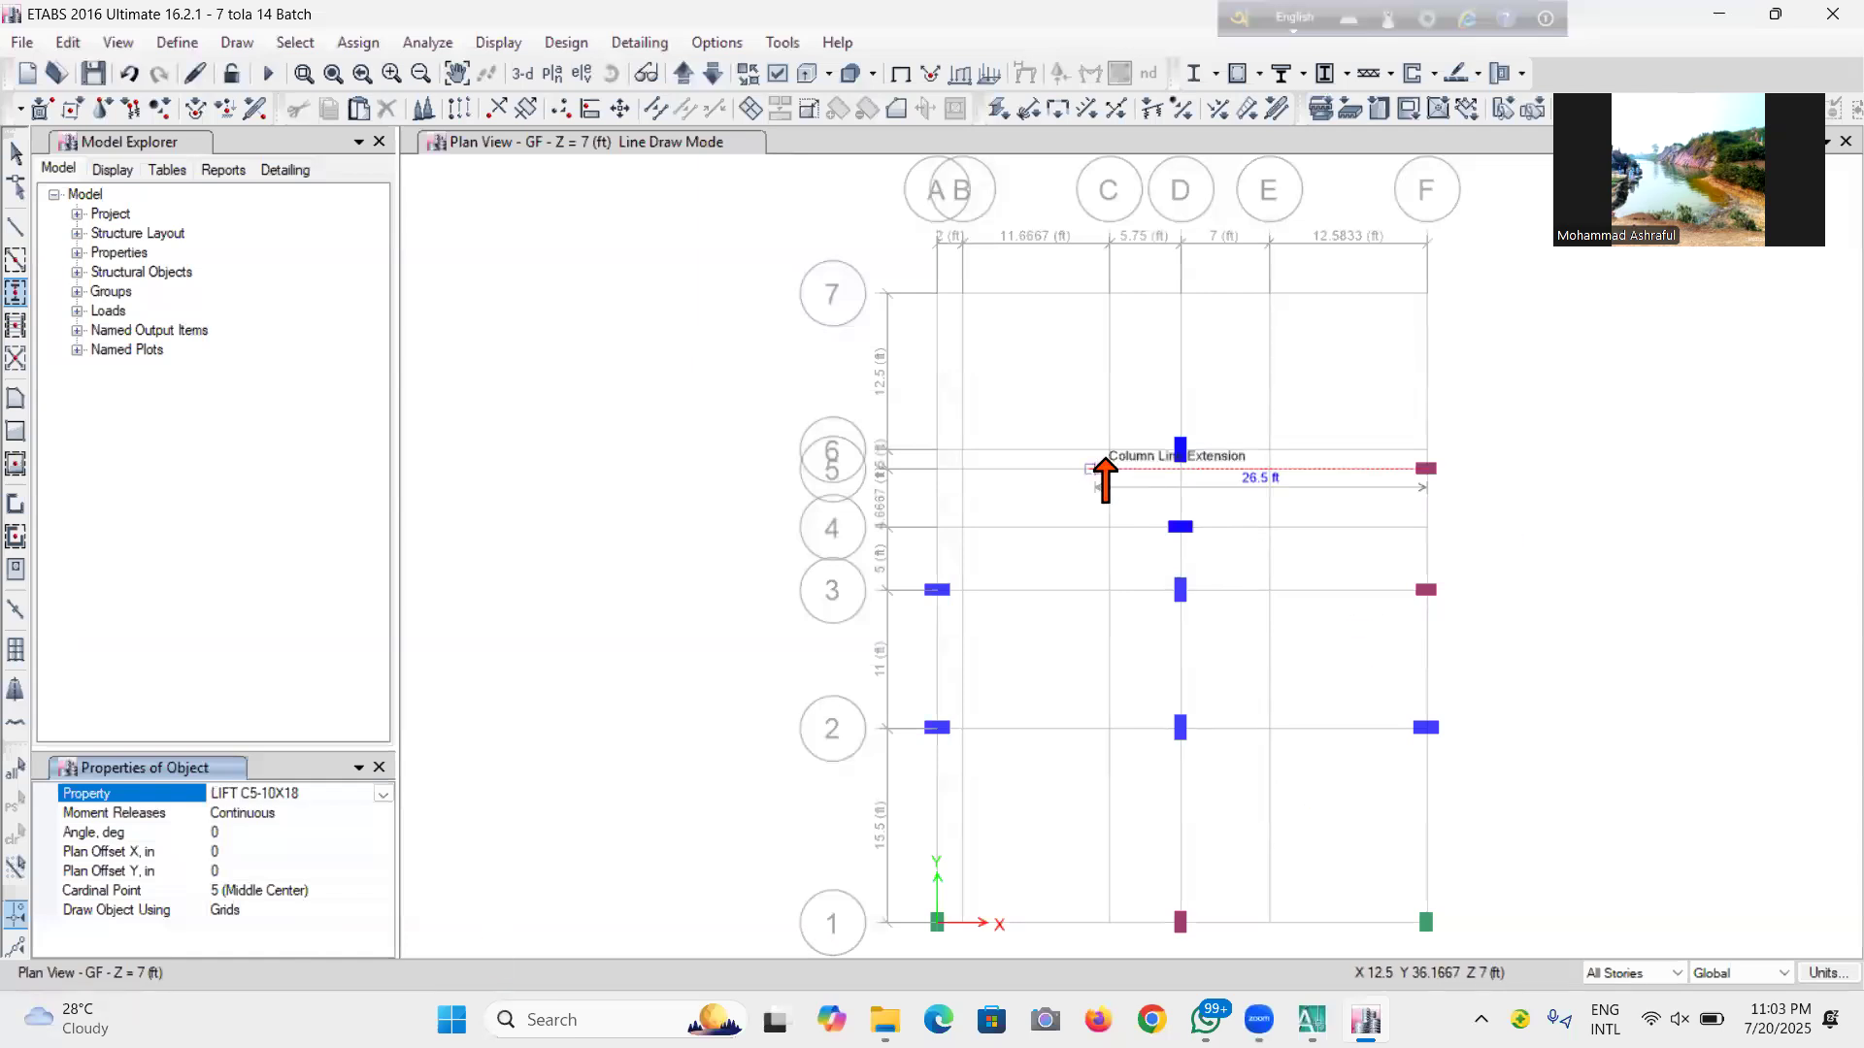
pyautogui.click(1107, 449)
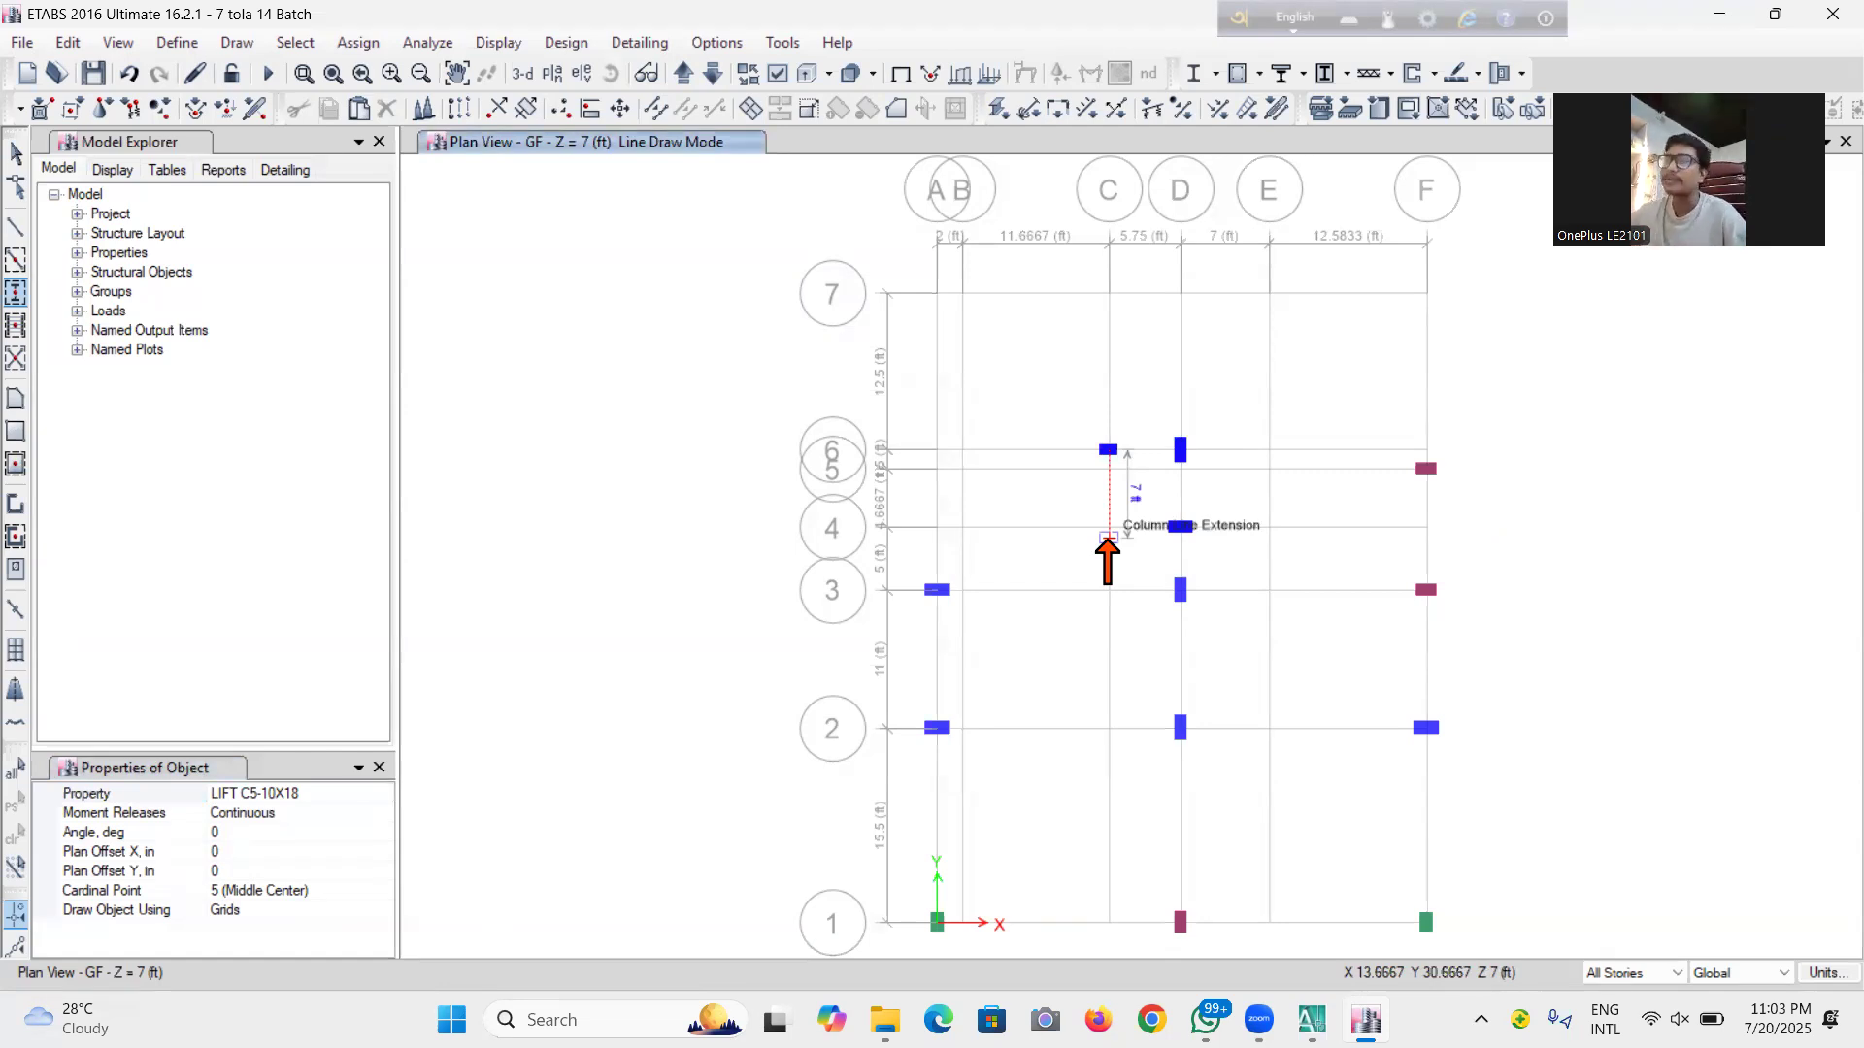
pyautogui.click(1109, 528)
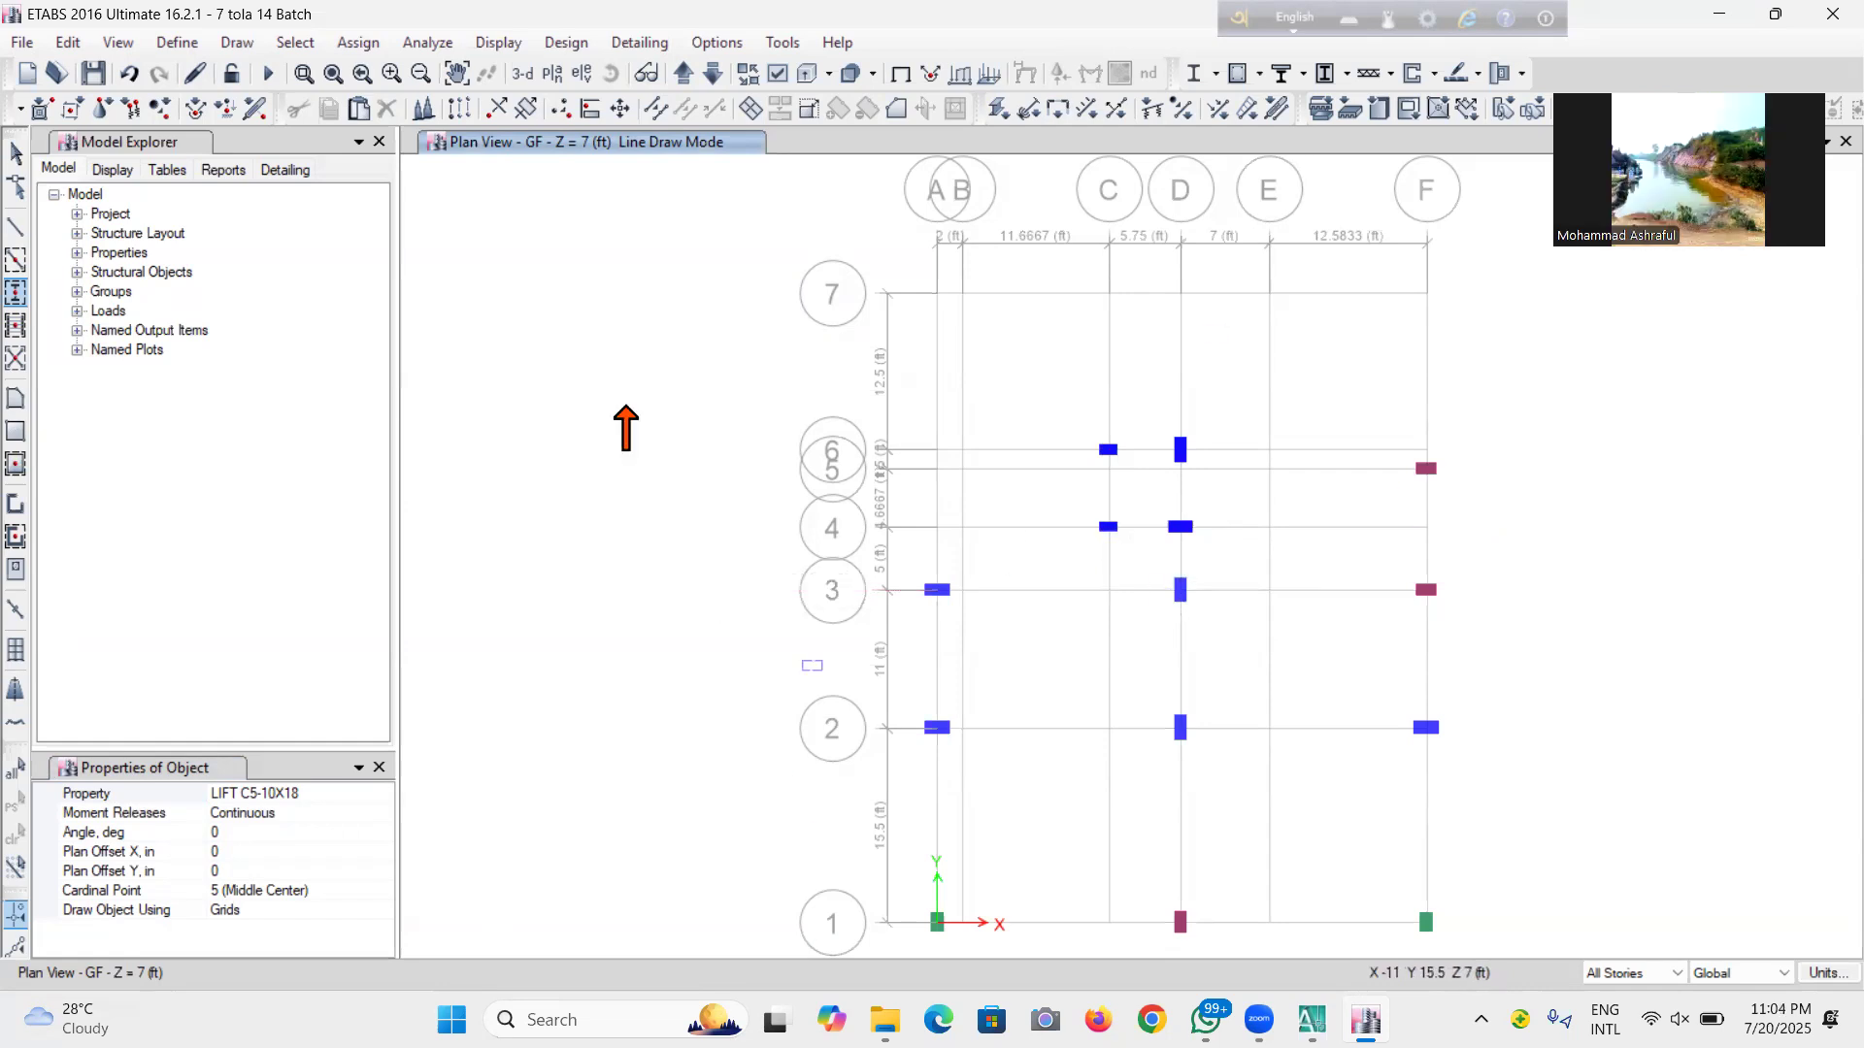
pyautogui.click(26, 150)
pyautogui.click(98, 82)
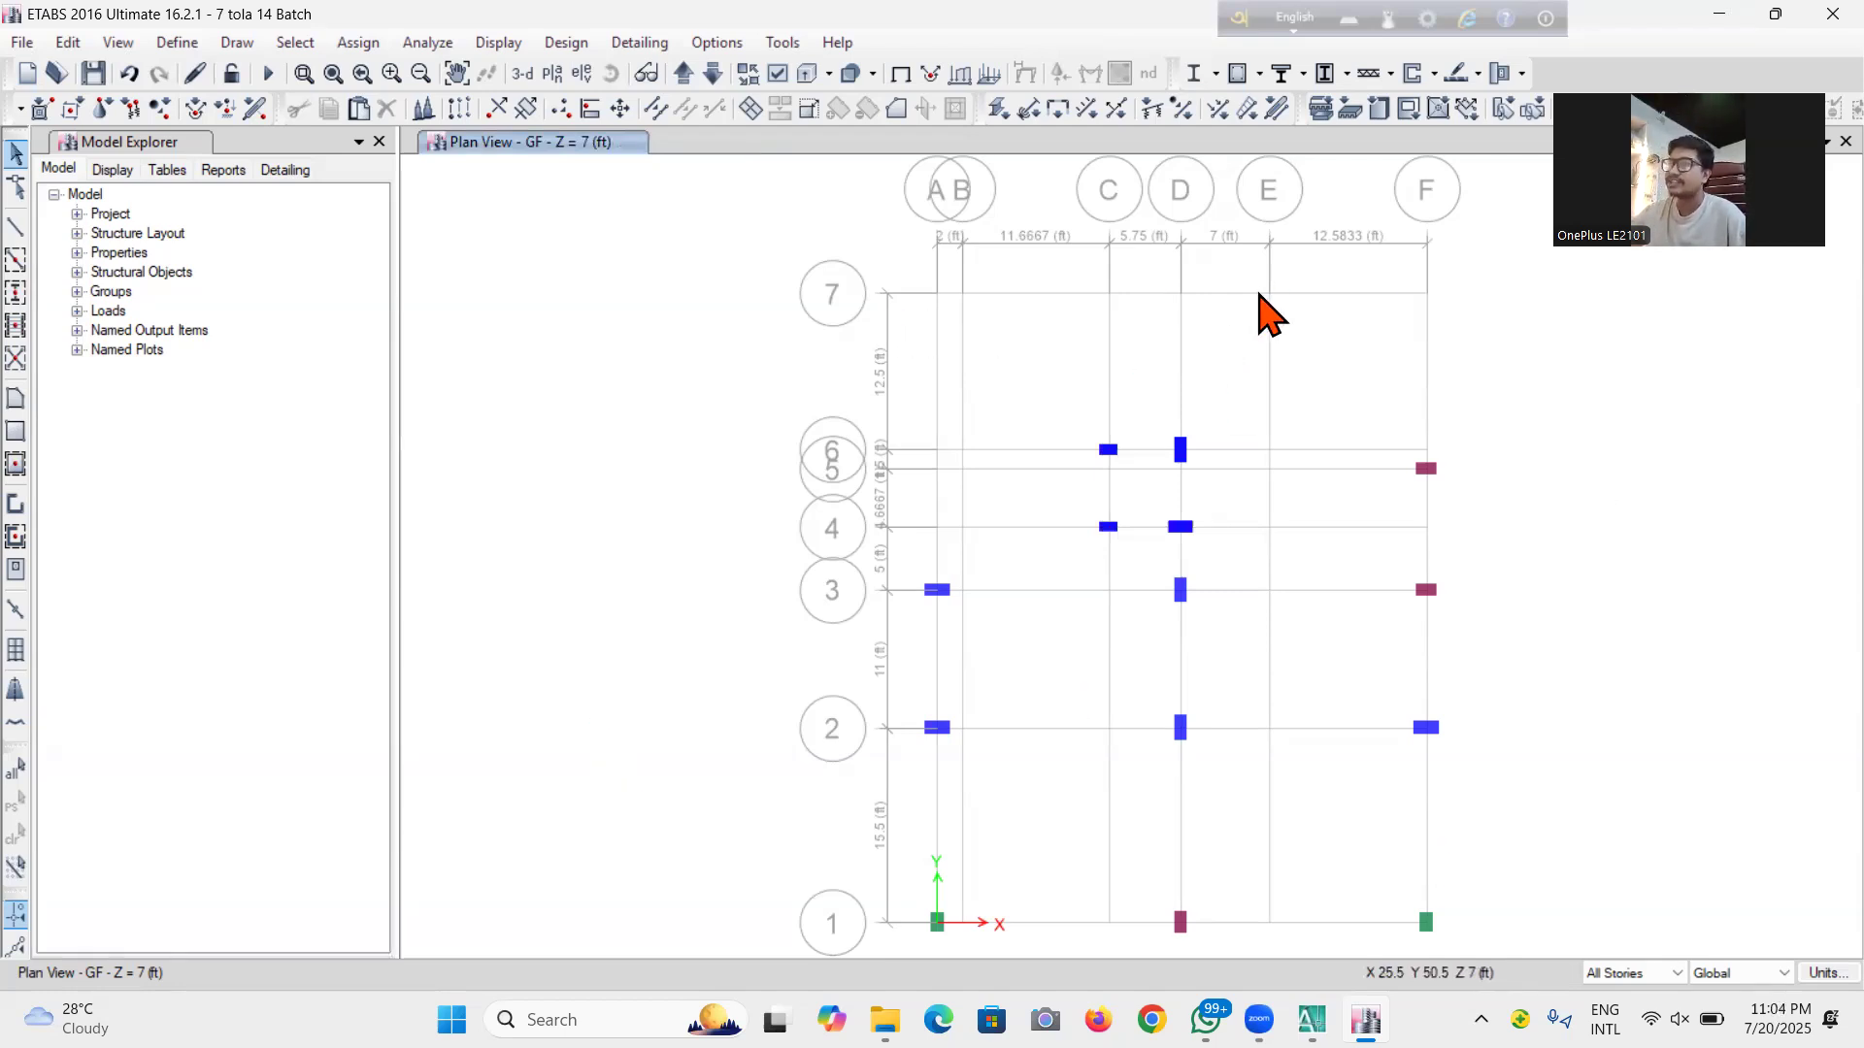
# Switch to AutoCAD, review the column layout plan and save the drawing
pyautogui.click(1312, 1019)
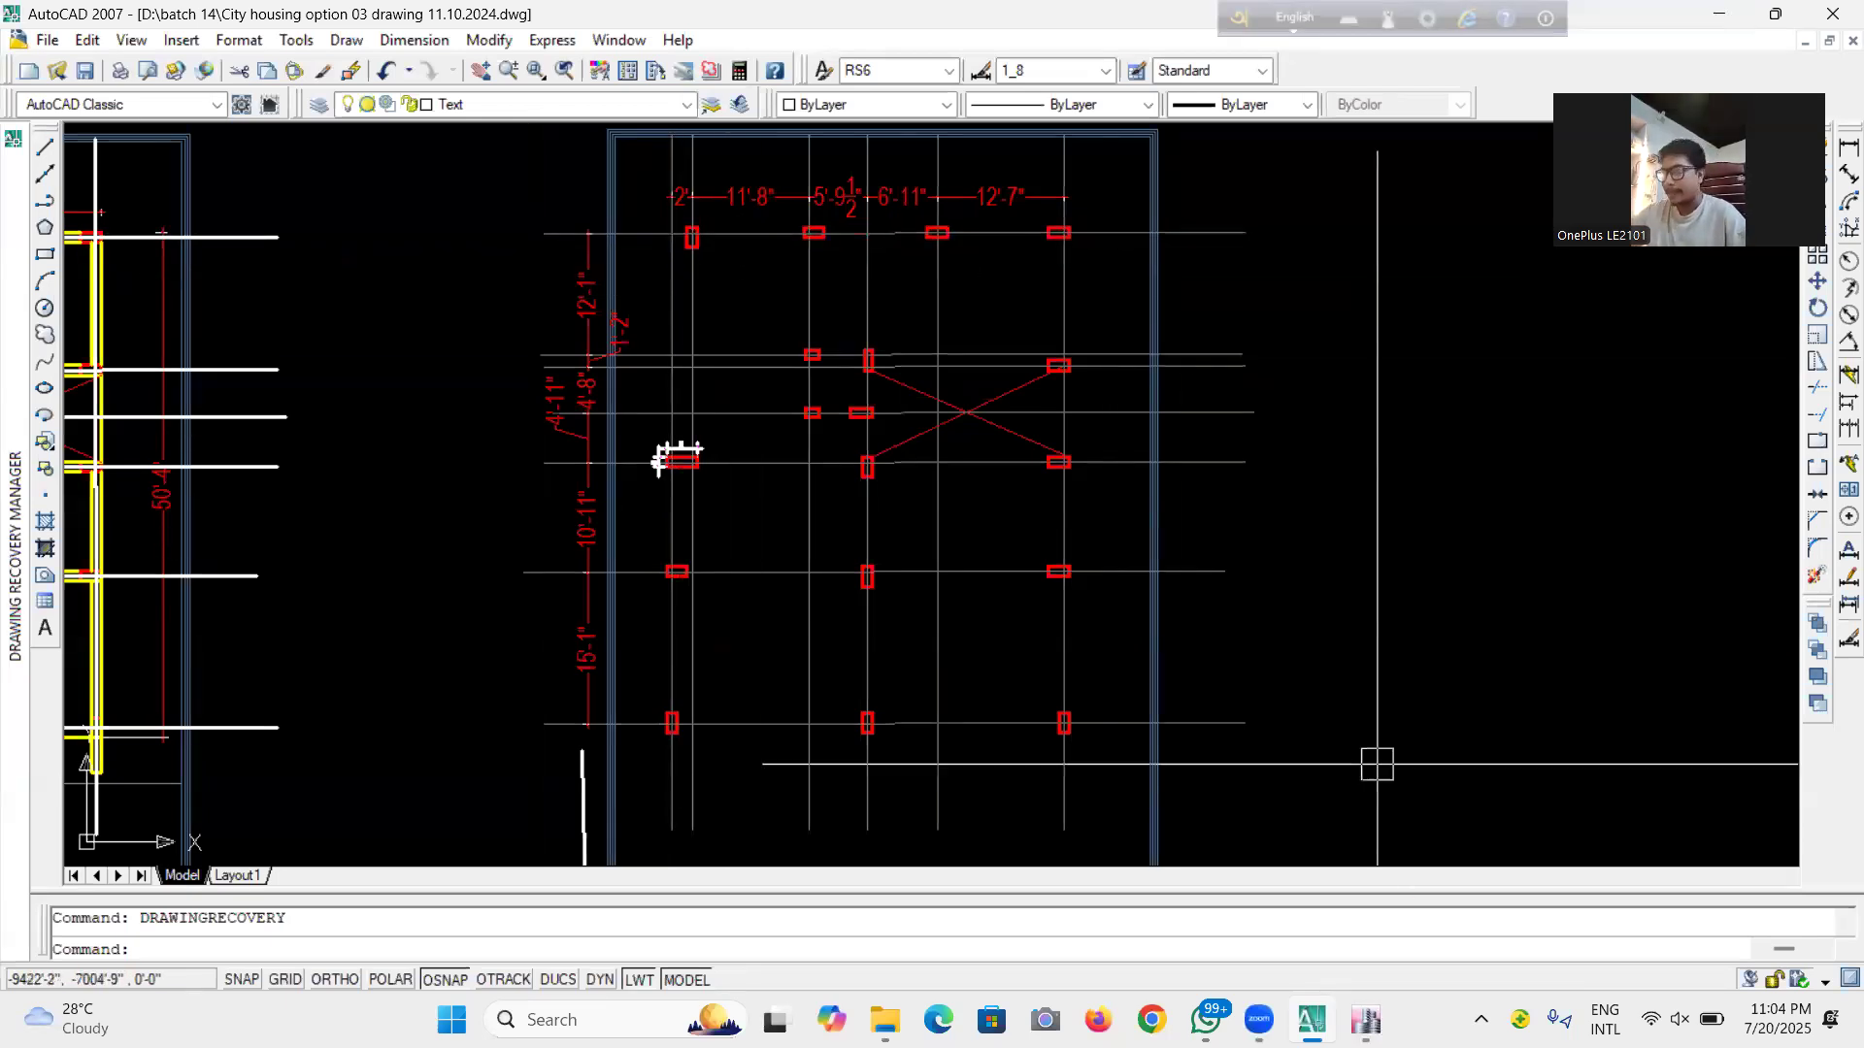
pyautogui.moveTo(1366, 1019)
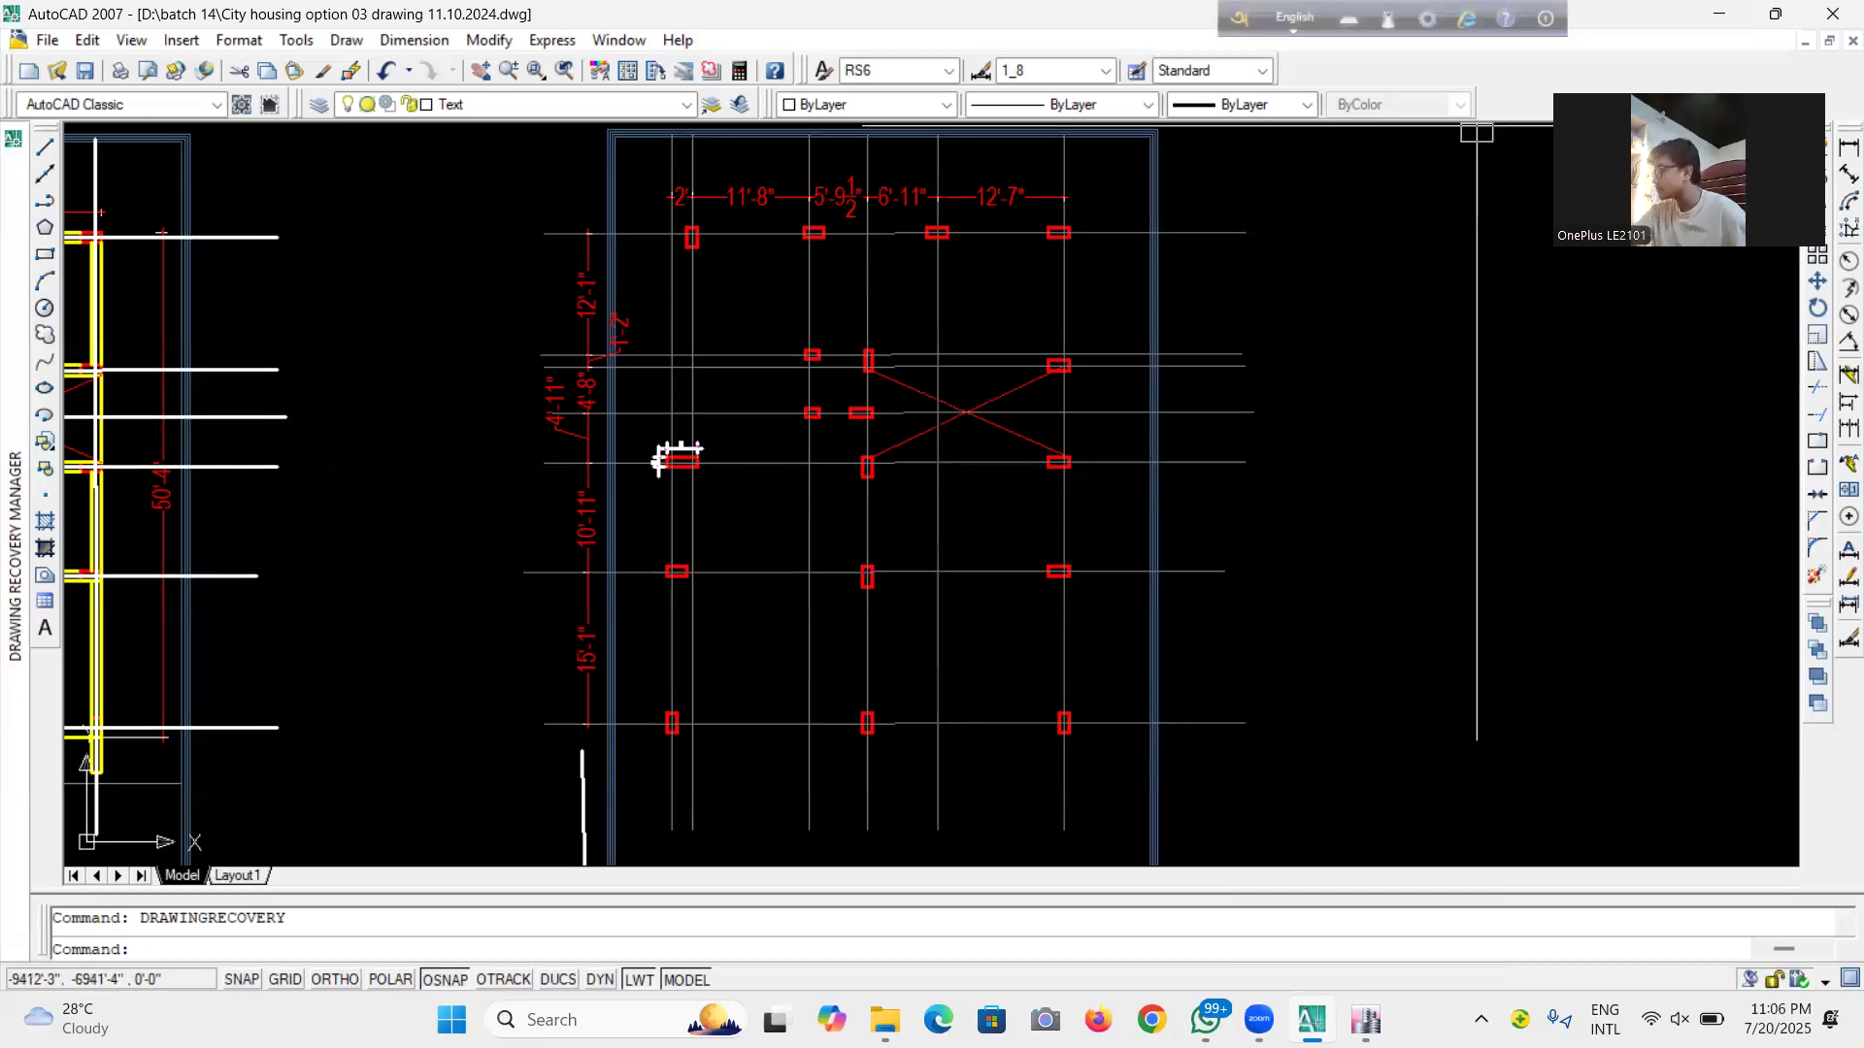
pyautogui.click(86, 71)
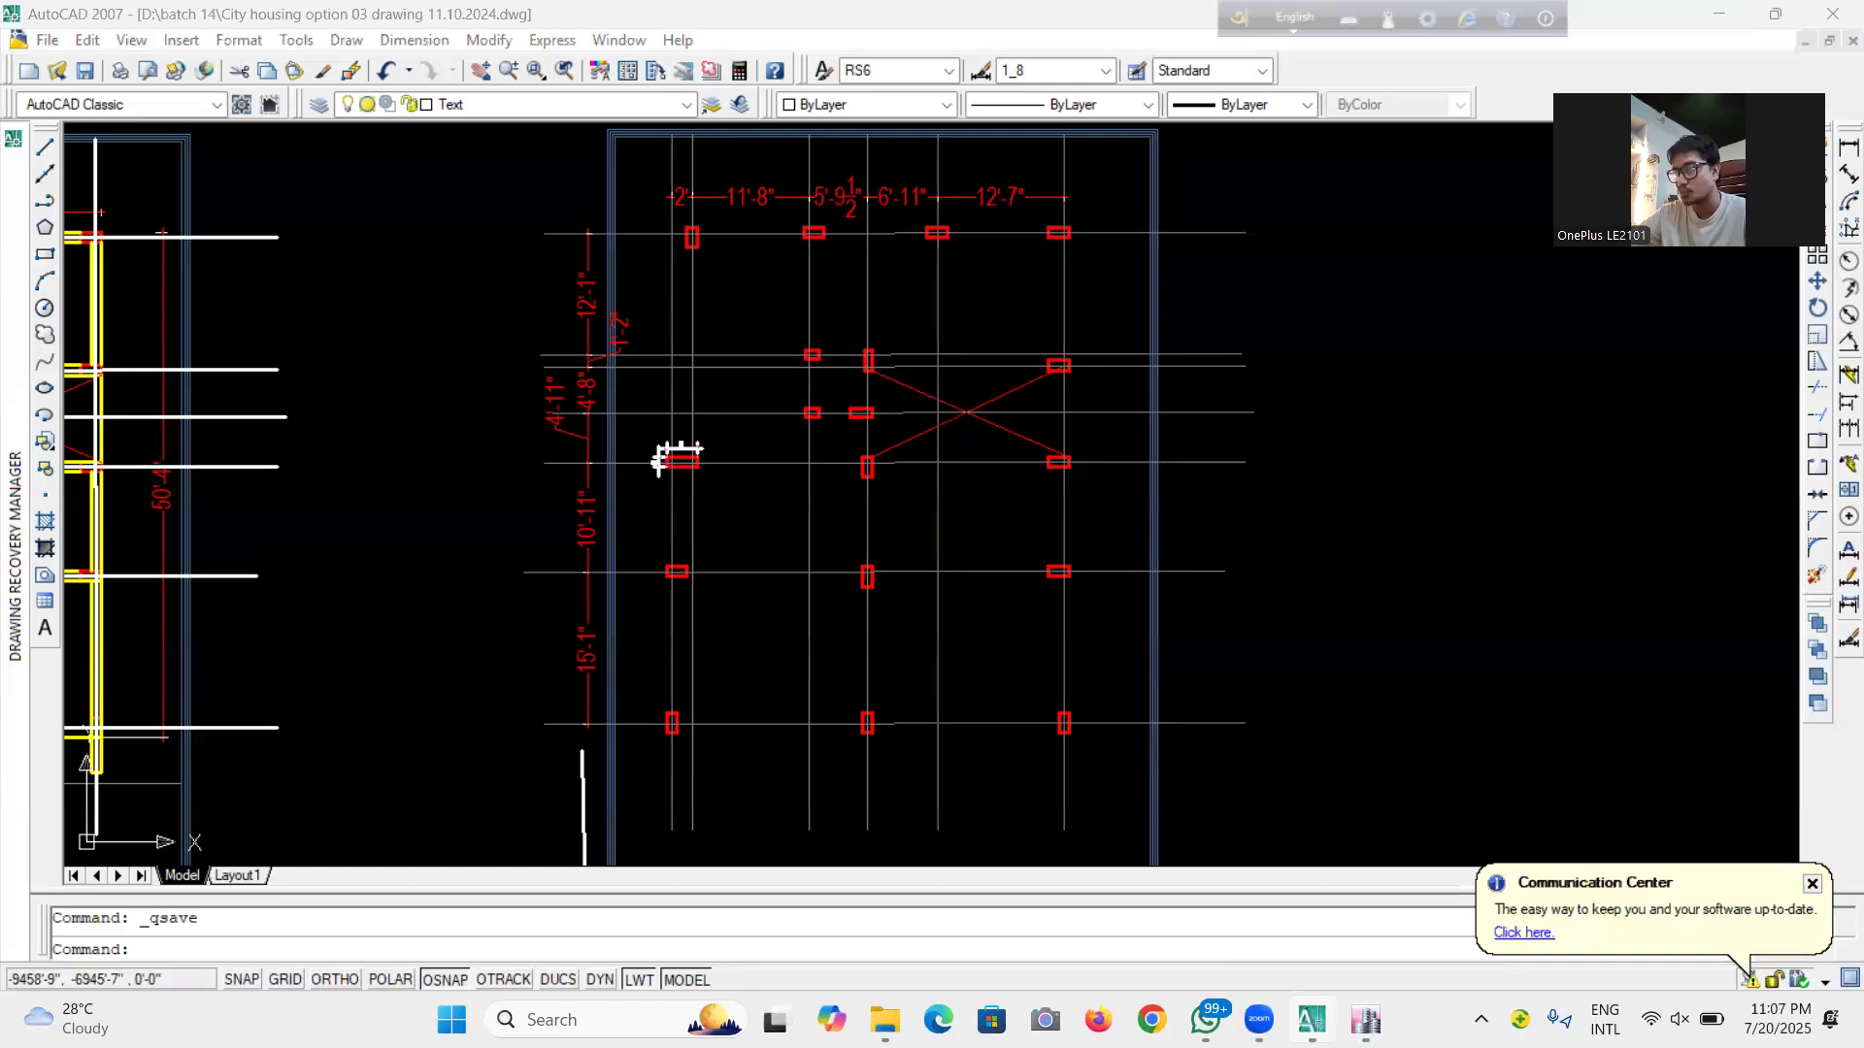
# Switch back to ETABS and save the model
pyautogui.moveTo(1259, 1019)
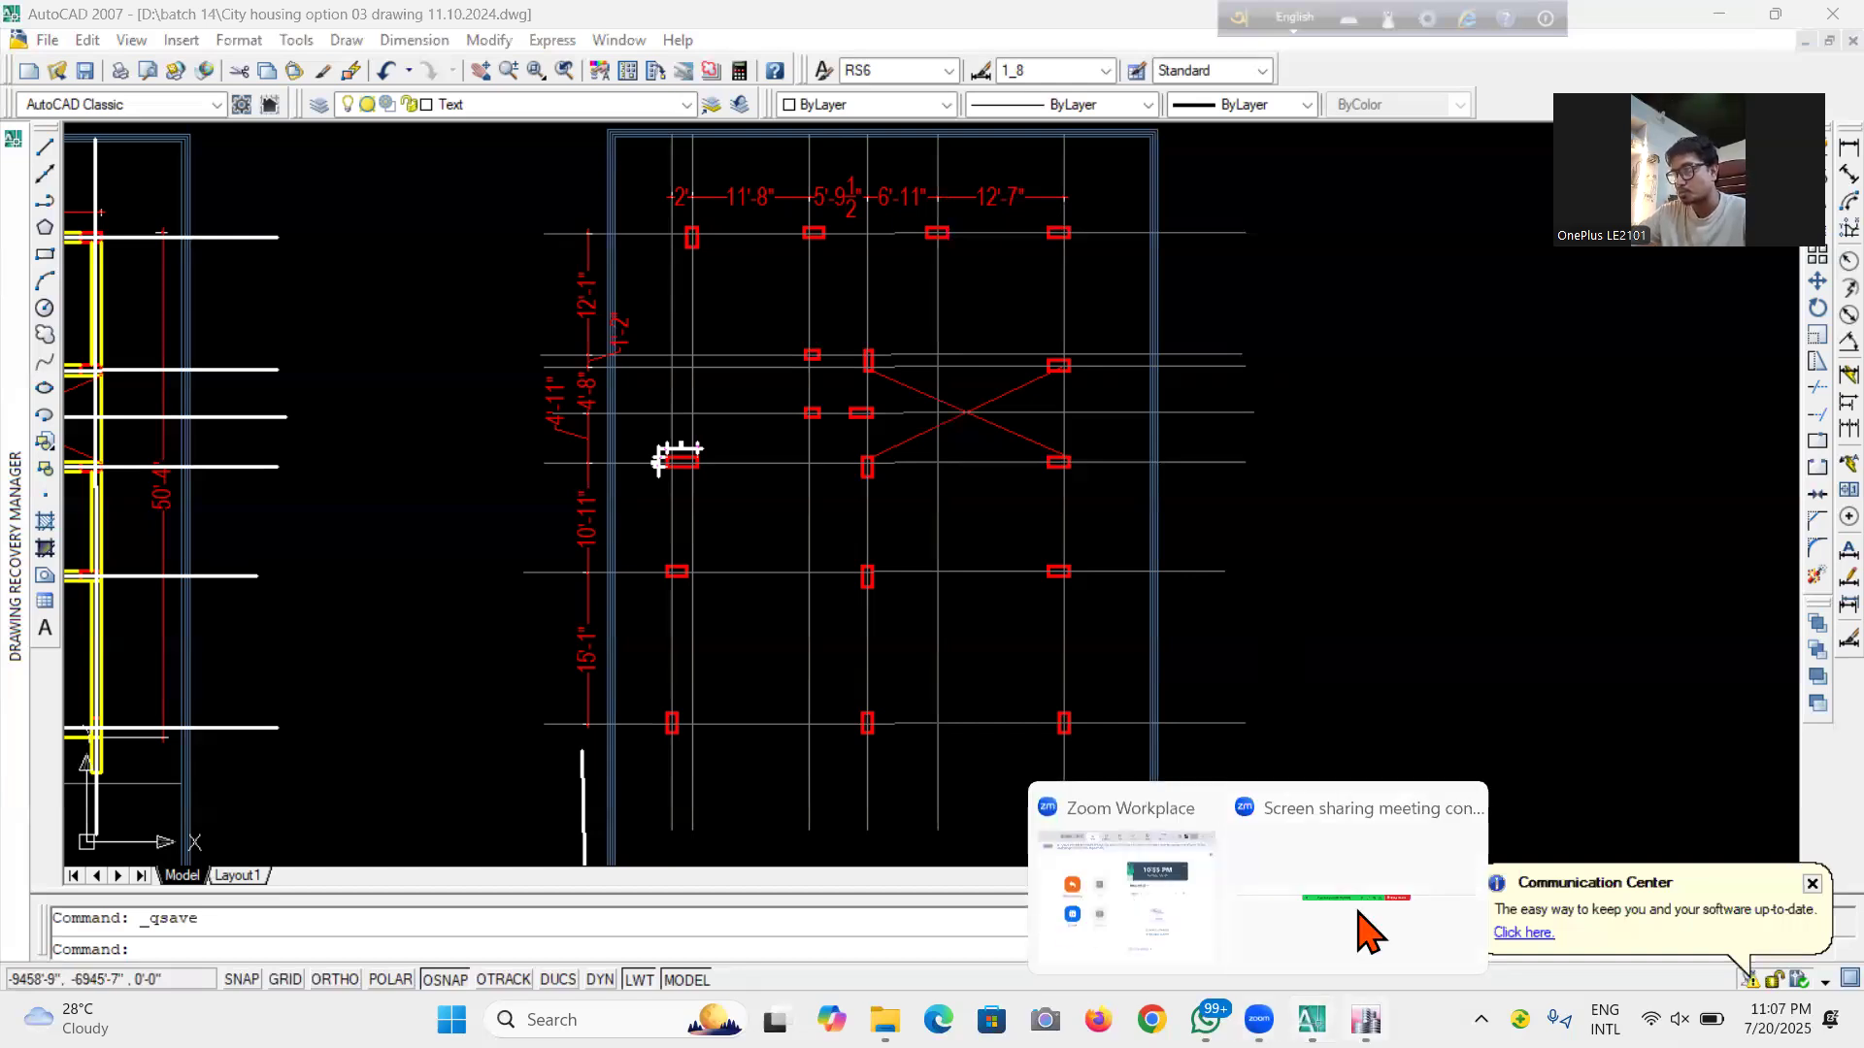
pyautogui.click(1365, 1019)
pyautogui.click(95, 72)
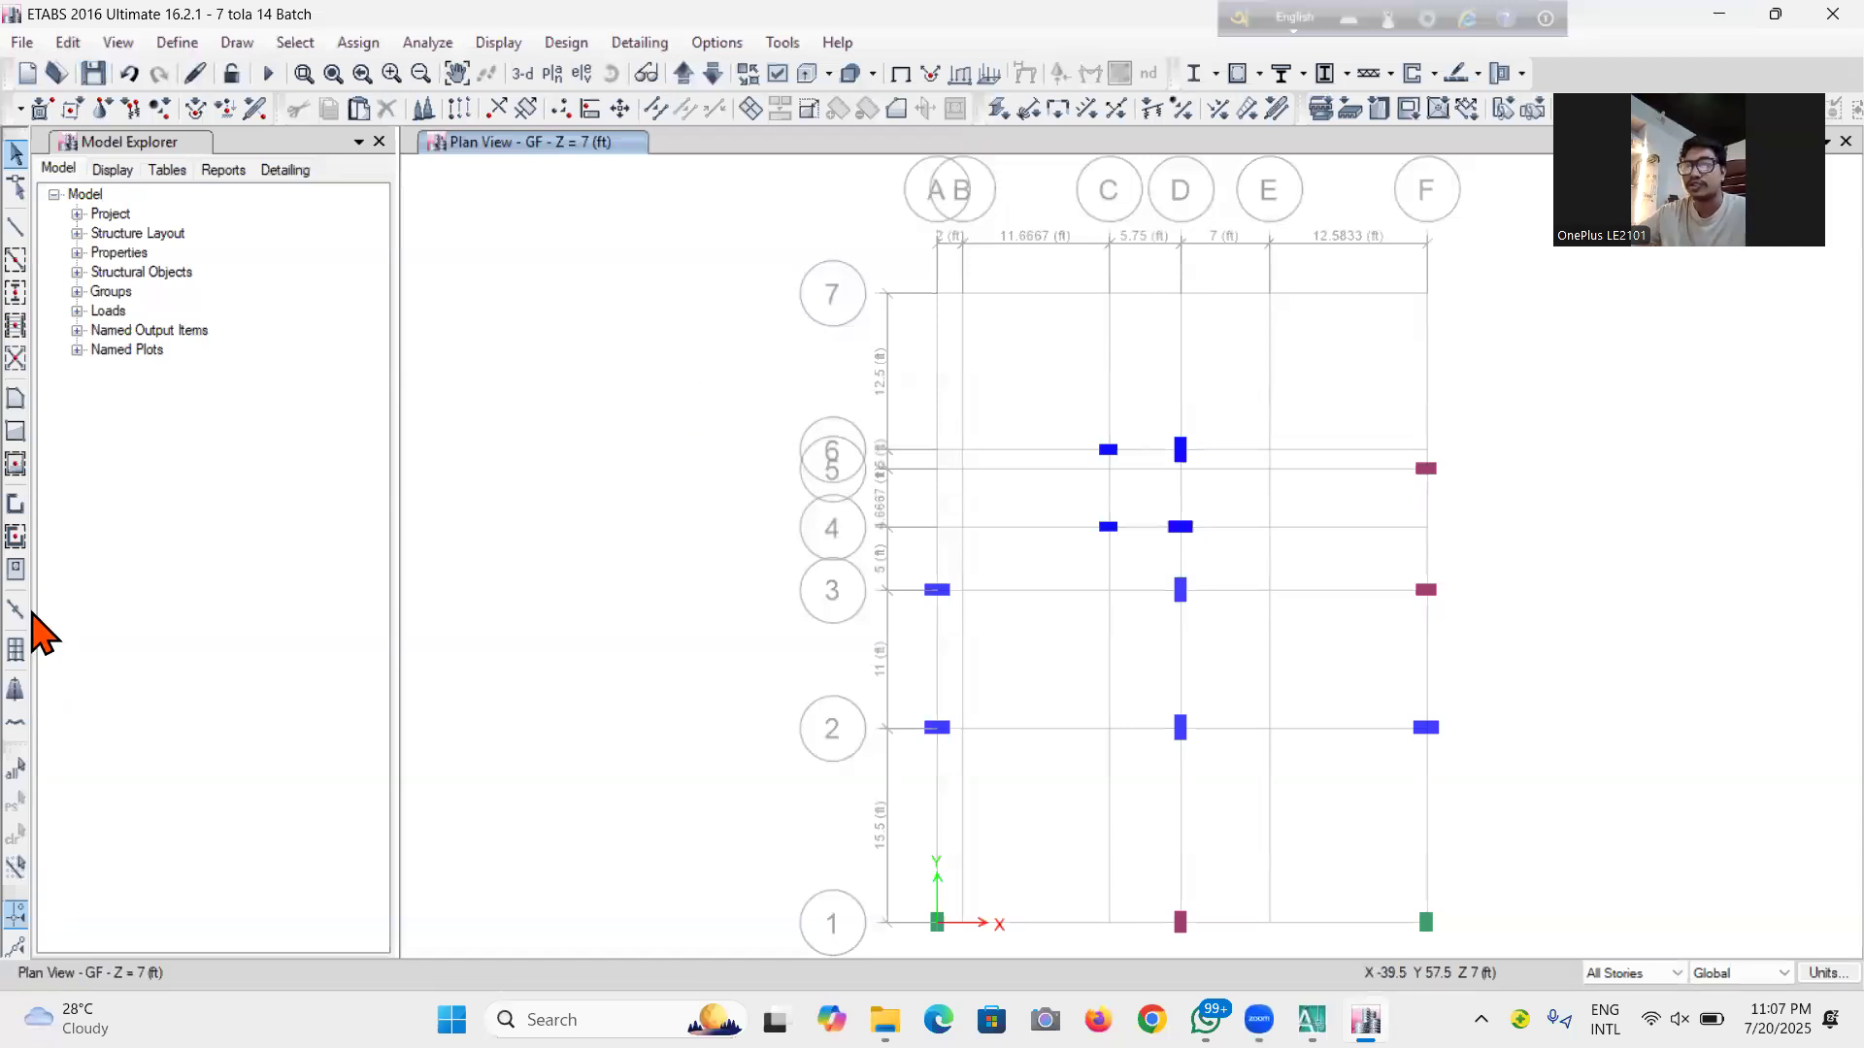
# Place C3-12X20 columns at an angle of 0 degrees at grid points F-7 and E-7
pyautogui.click(16, 291)
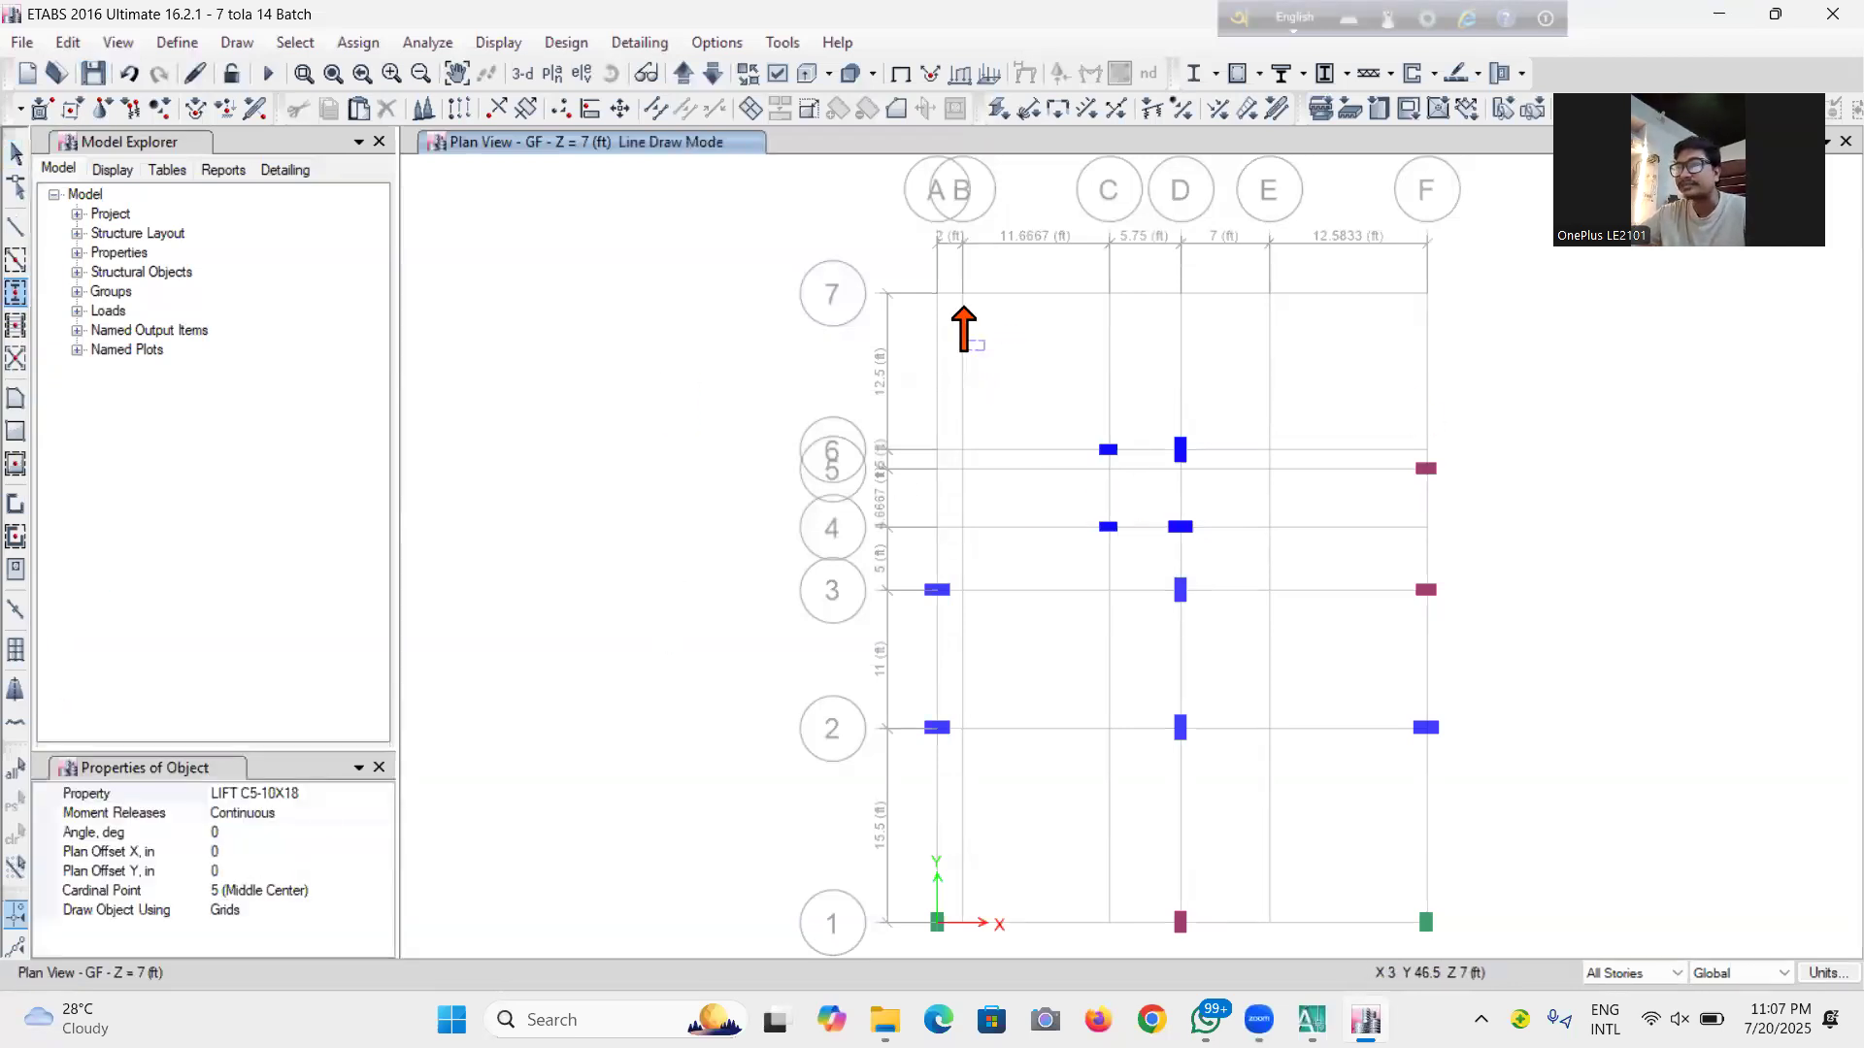
pyautogui.click(375, 796)
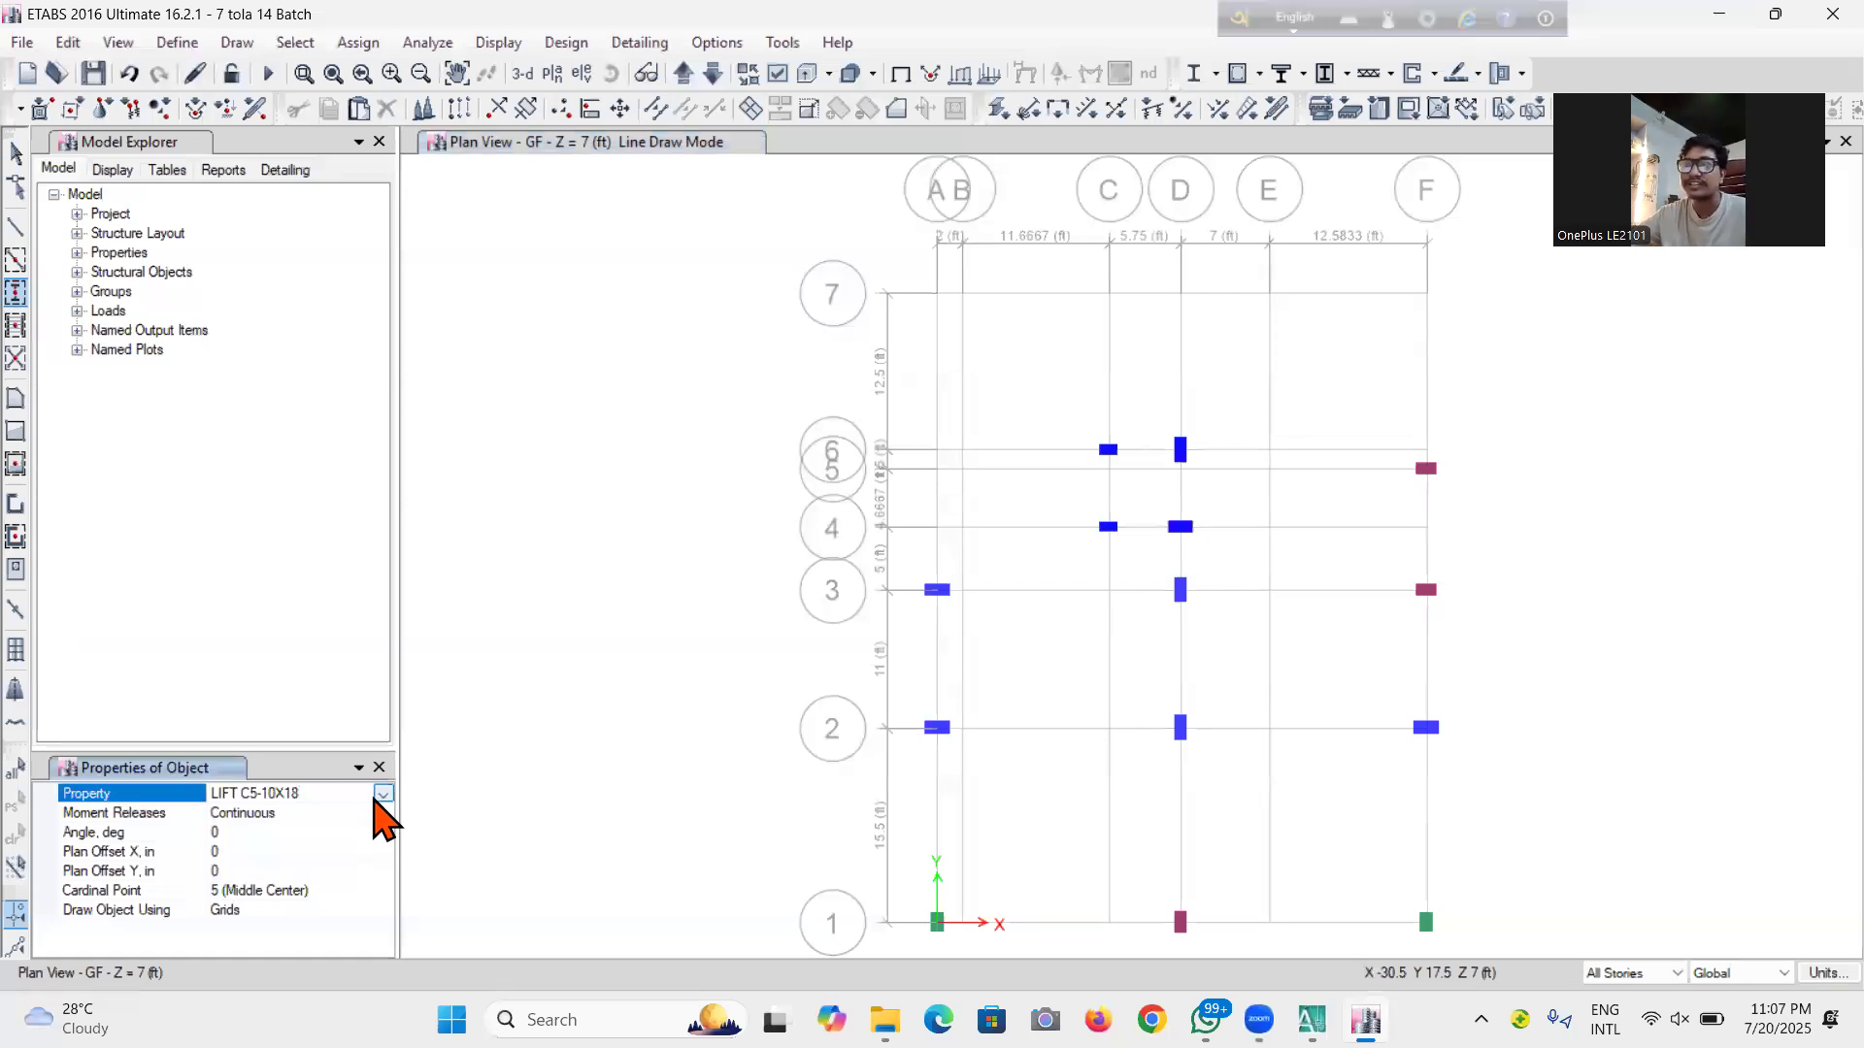
pyautogui.click(383, 794)
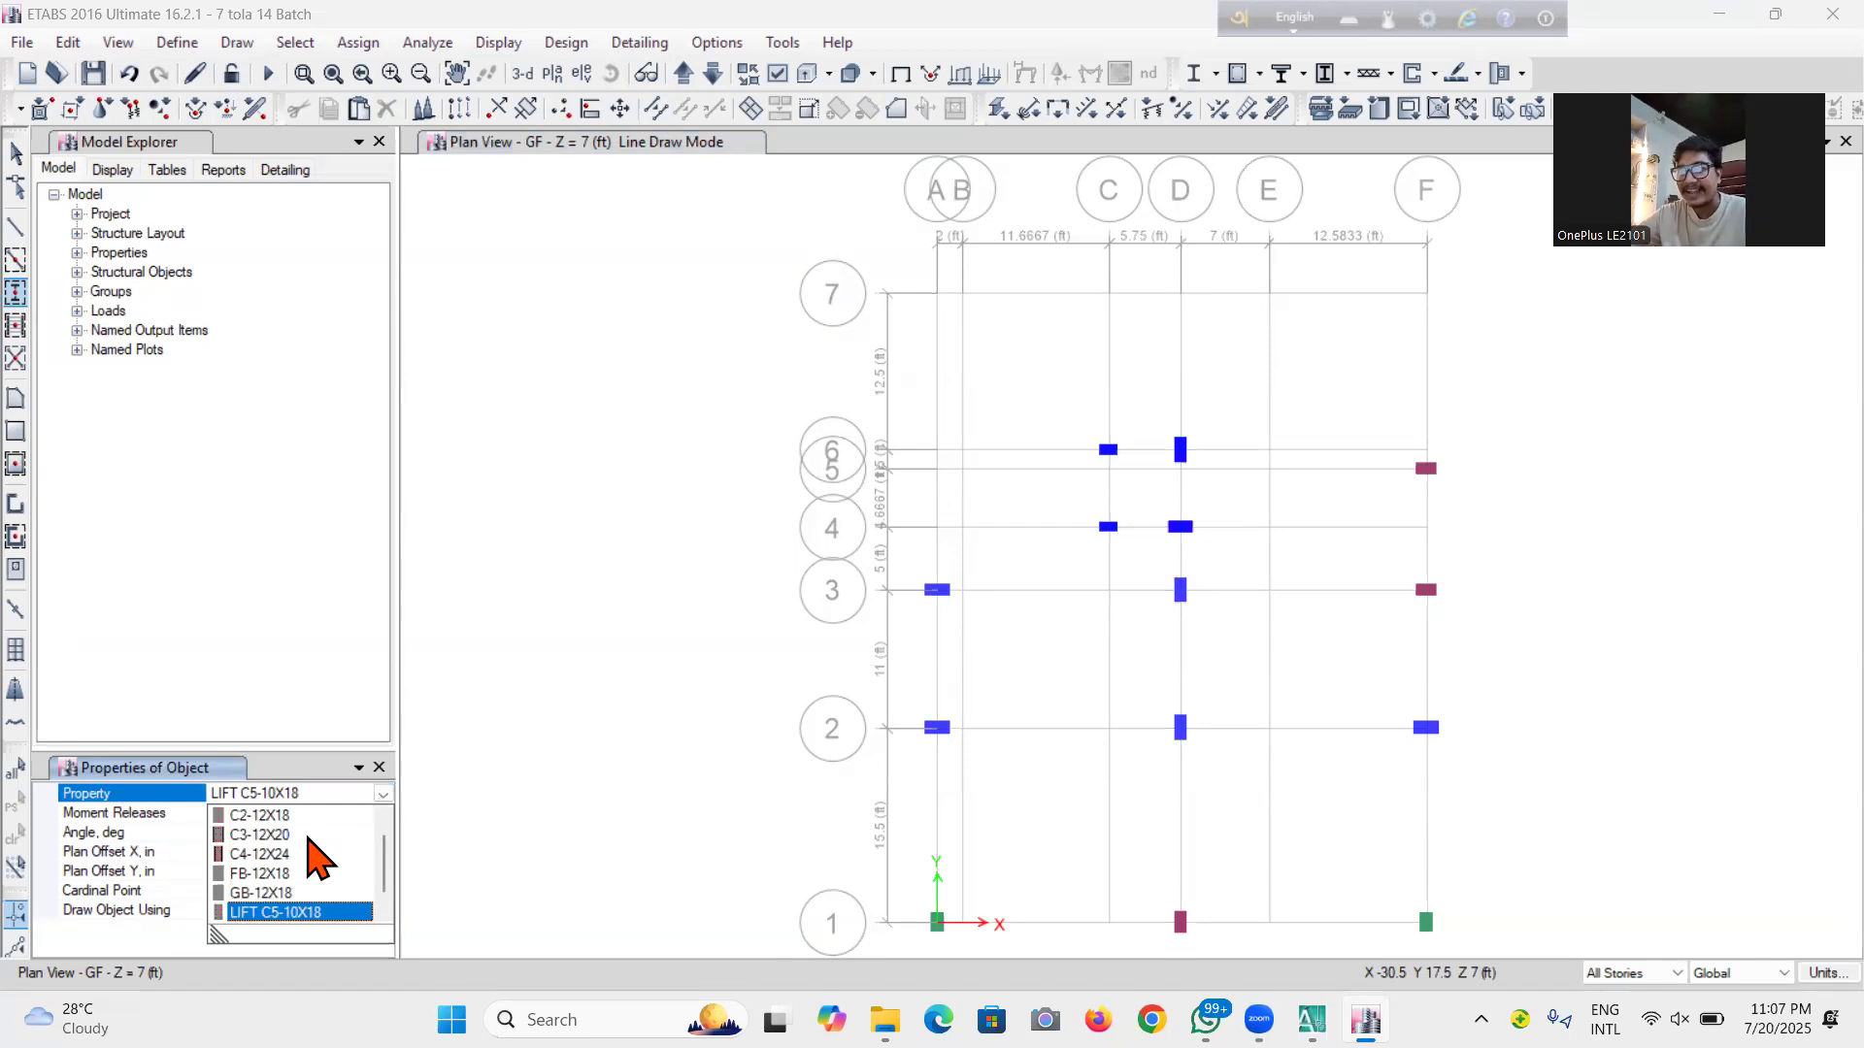
pyautogui.click(307, 835)
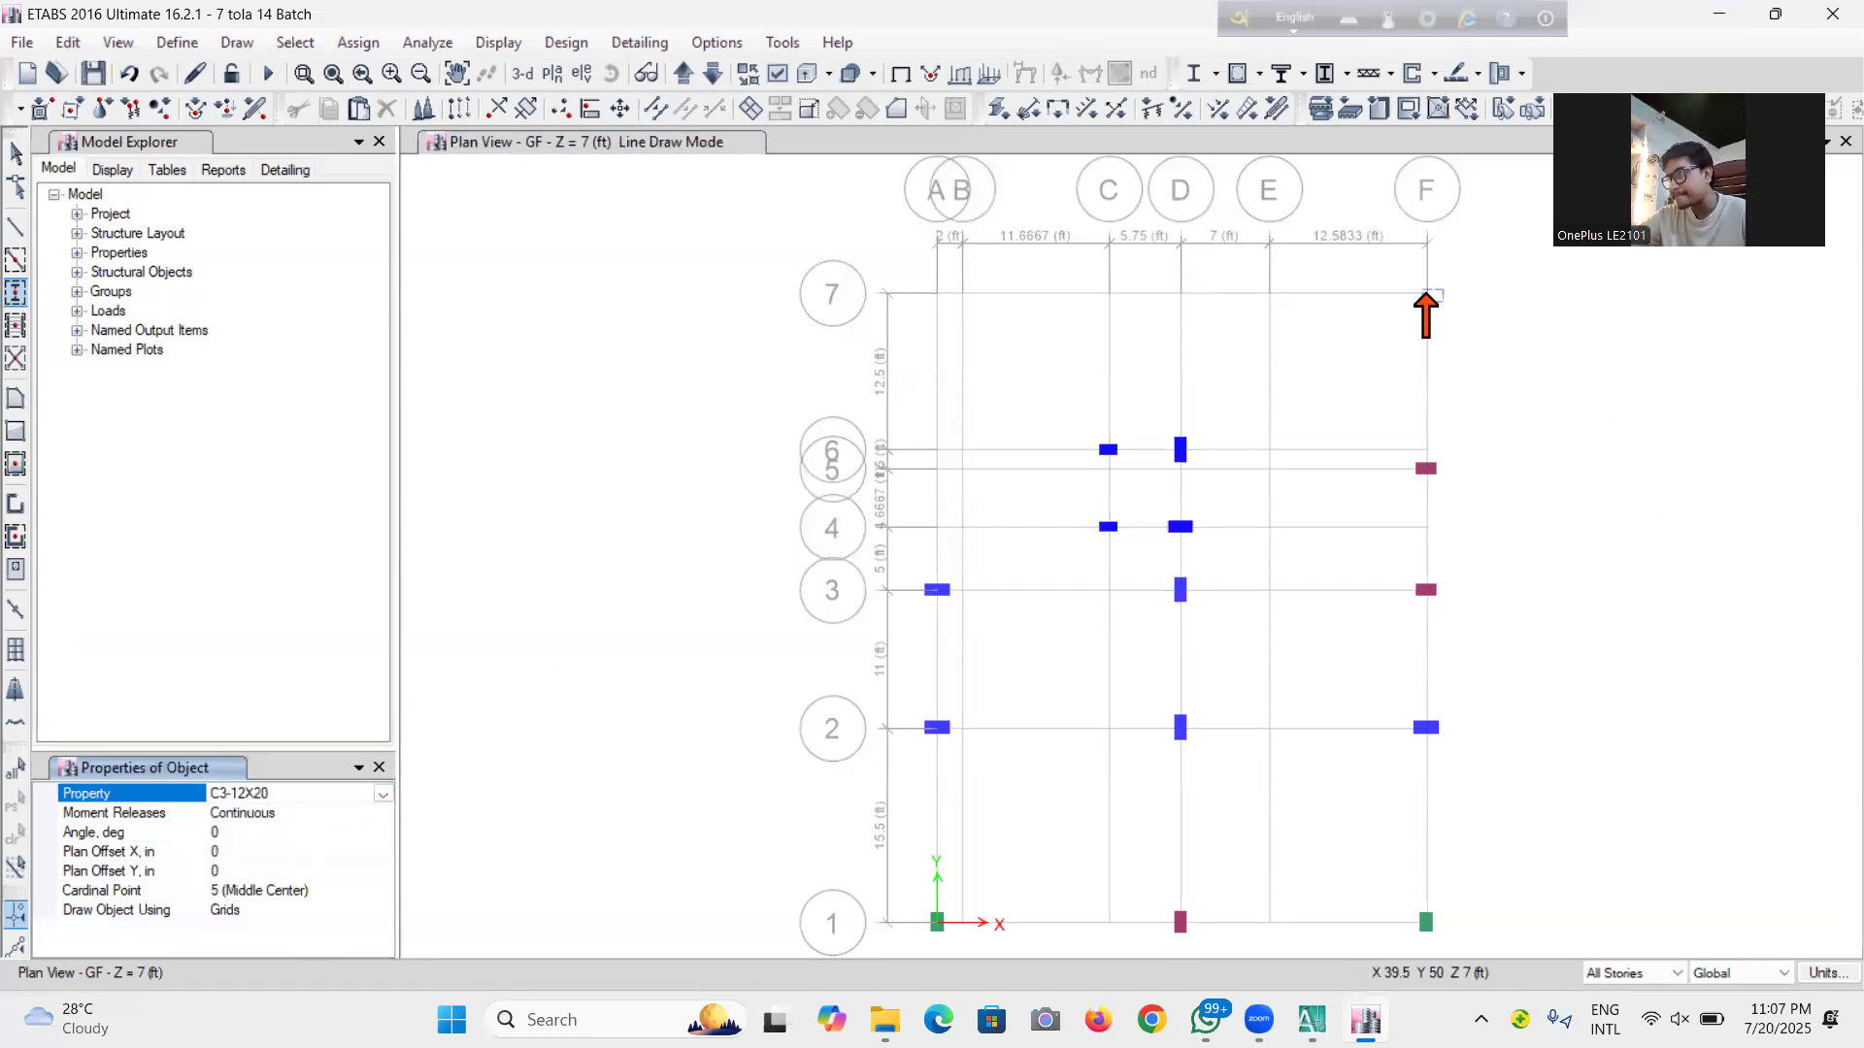
pyautogui.click(1425, 292)
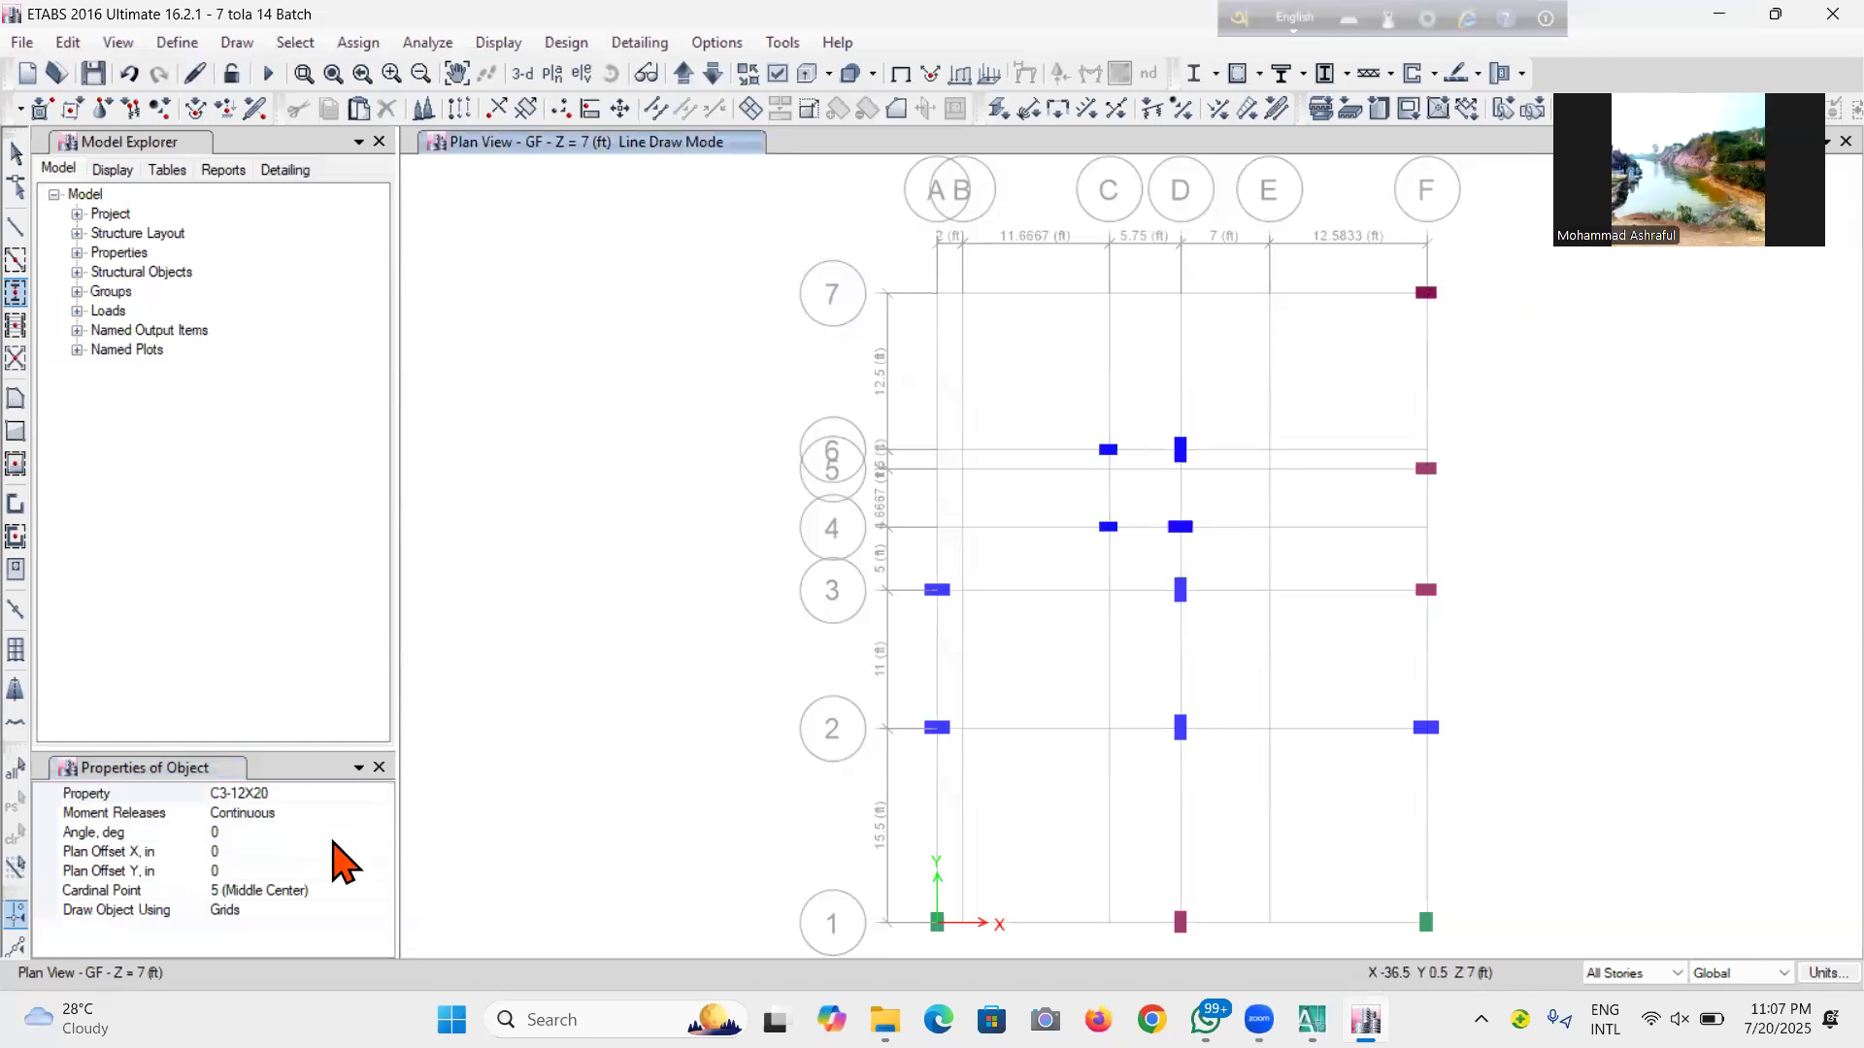
pyautogui.click(385, 795)
pyautogui.click(385, 797)
pyautogui.click(510, 738)
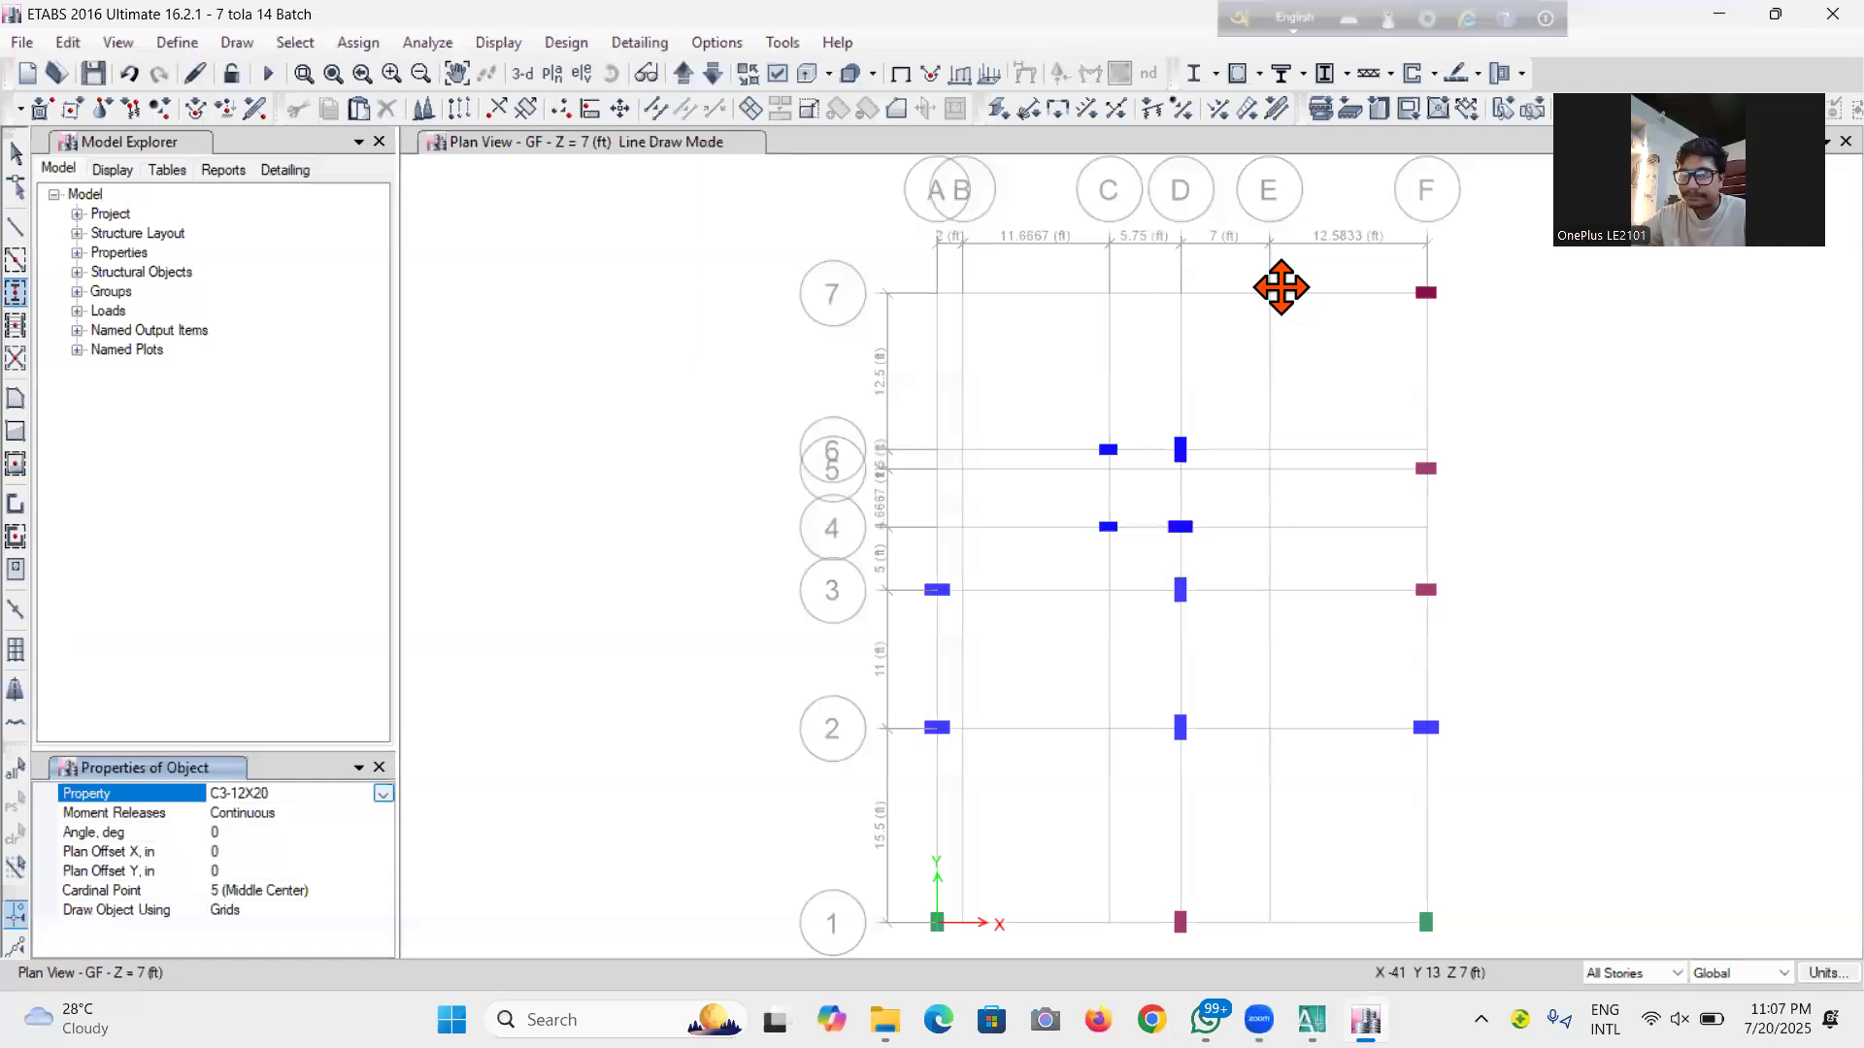
pyautogui.click(1273, 292)
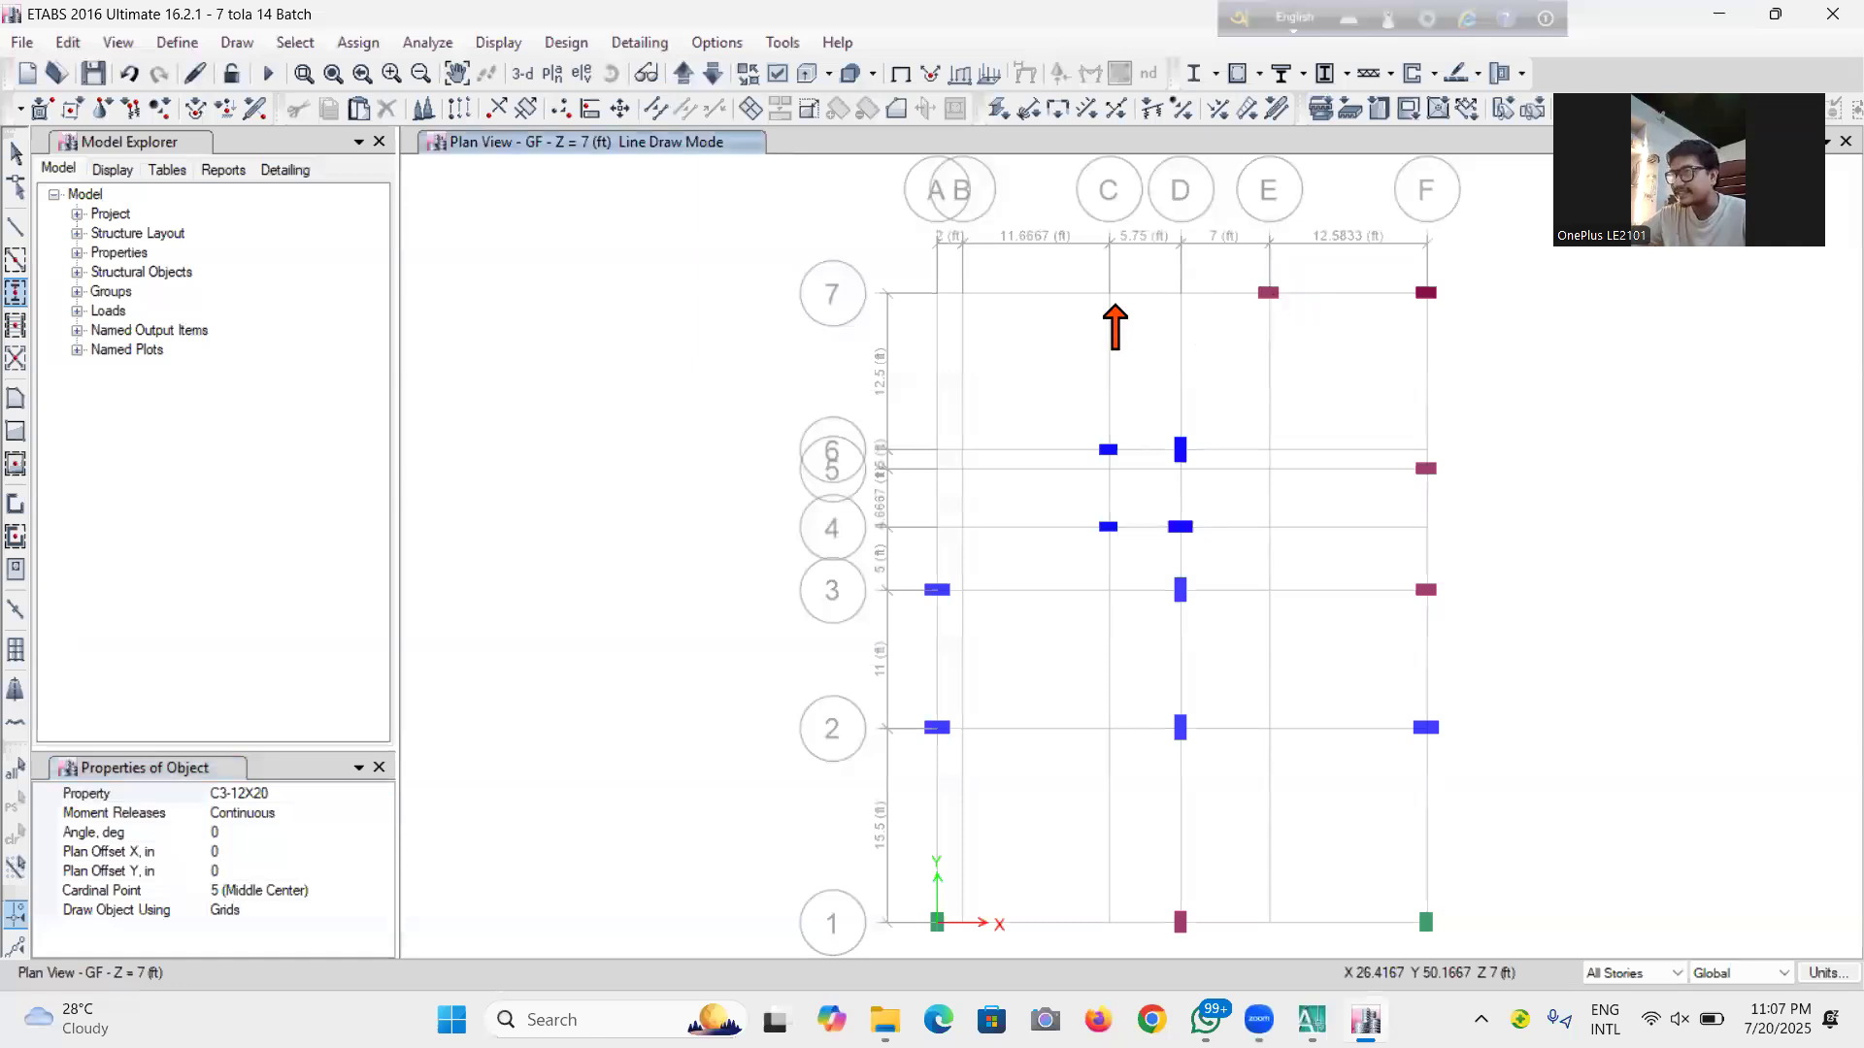
# Check the column layout in AutoCAD, return to ETABS and place a C3-12X20 column at grid point C-7
pyautogui.moveTo(1310, 1019)
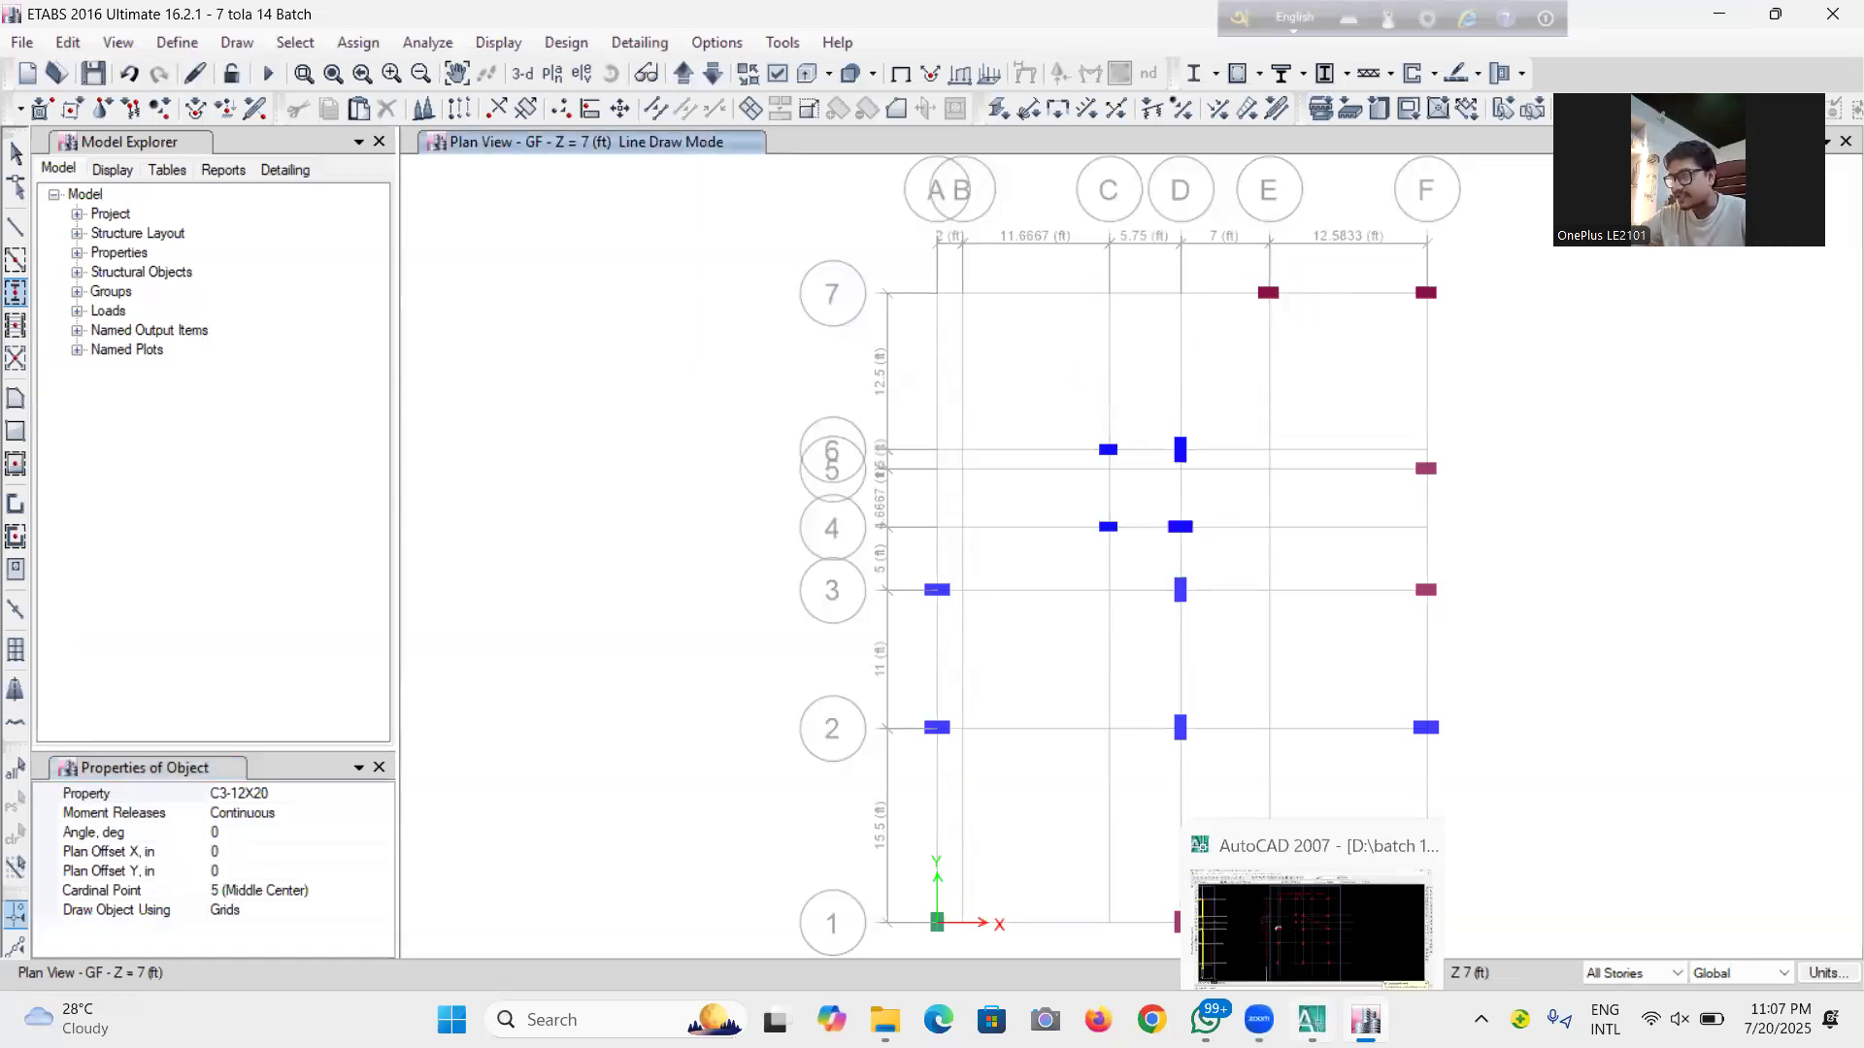
pyautogui.click(1320, 932)
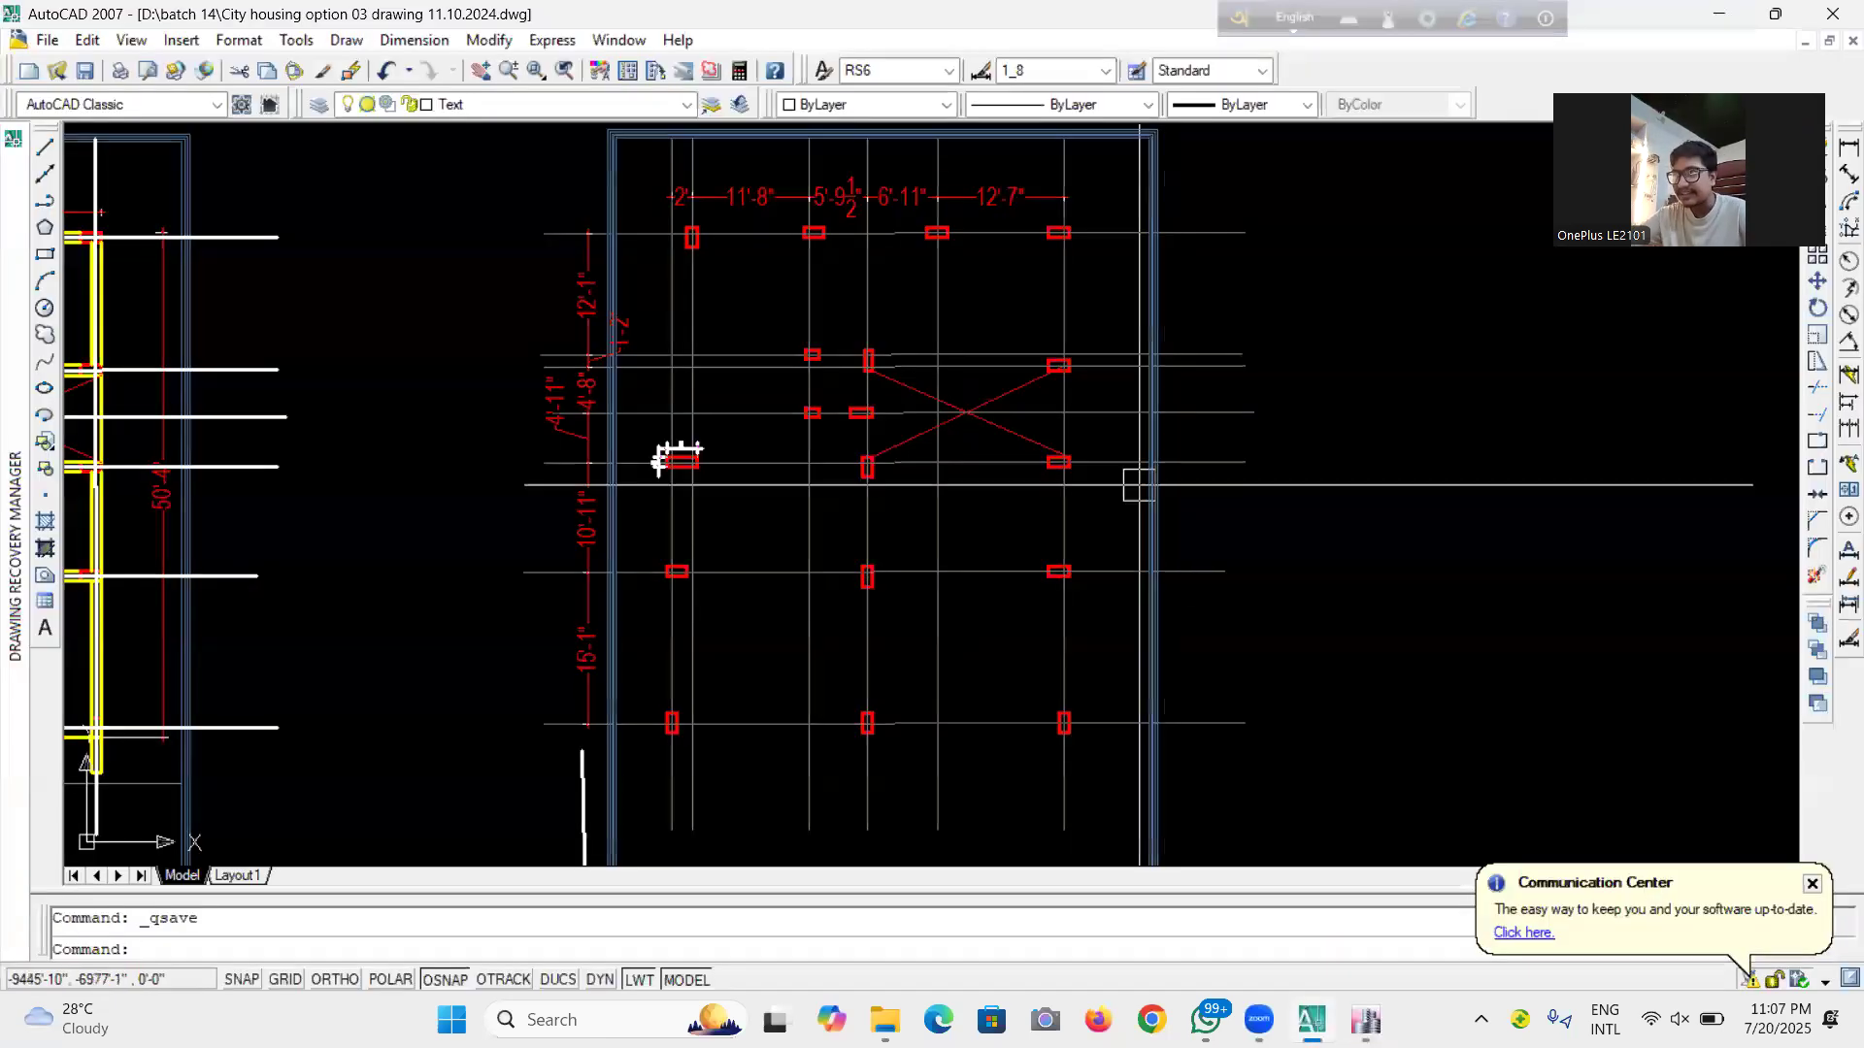
pyautogui.moveTo(1366, 1019)
pyautogui.click(1351, 905)
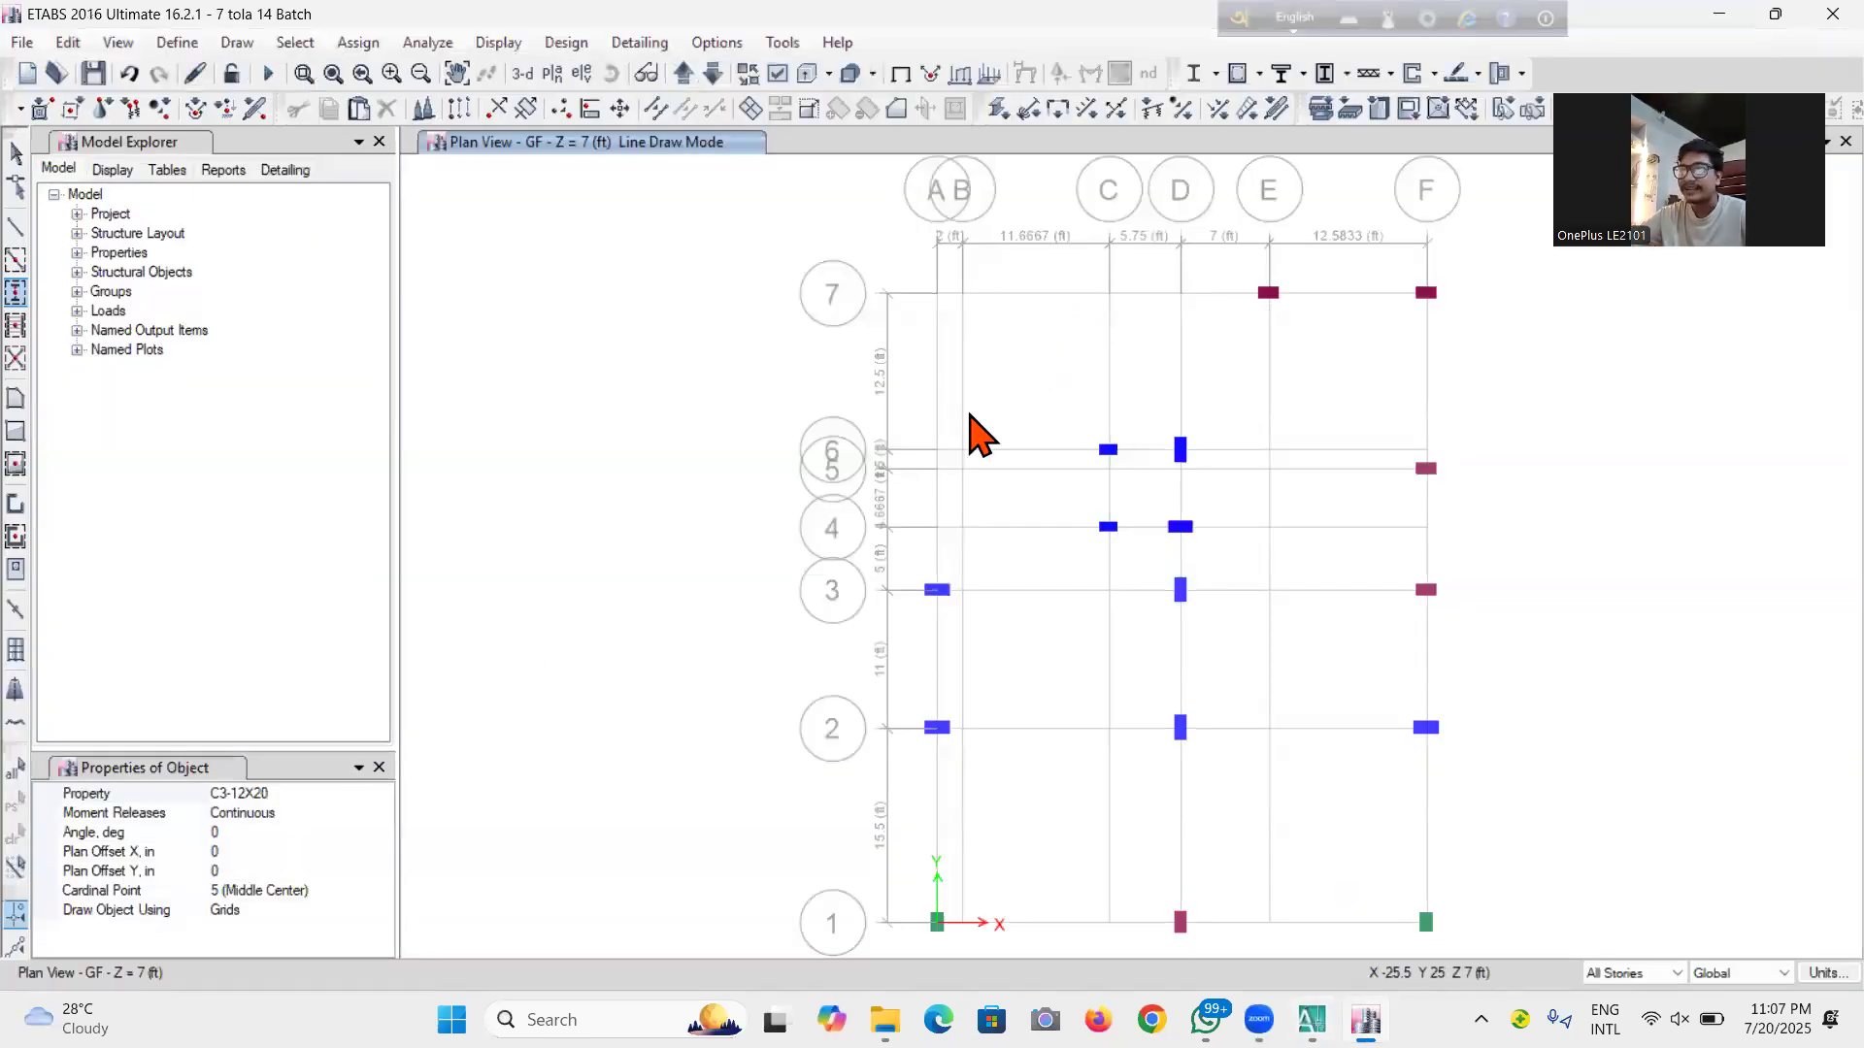
pyautogui.click(1108, 292)
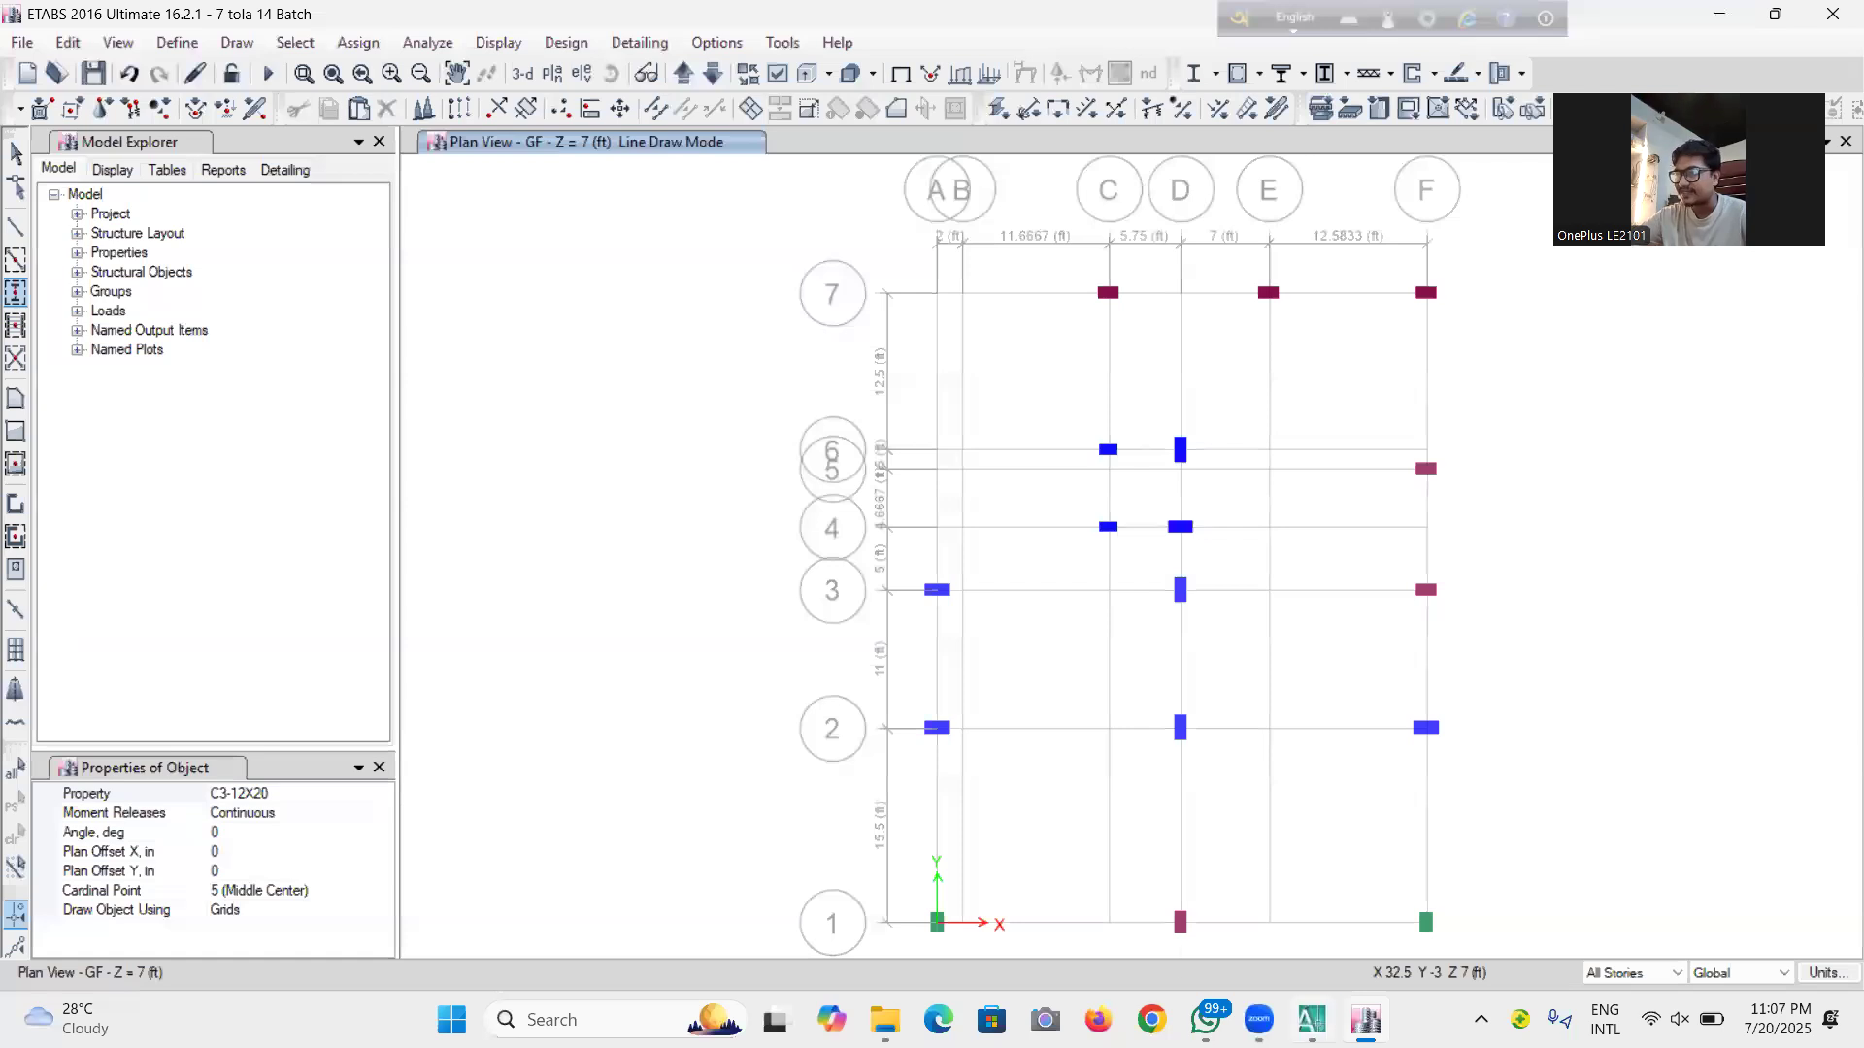
# Compare the remaining column position and orientation on gridline 7 with the AutoCAD layout, and return to ETABS
pyautogui.moveTo(1311, 1020)
pyautogui.click(1378, 956)
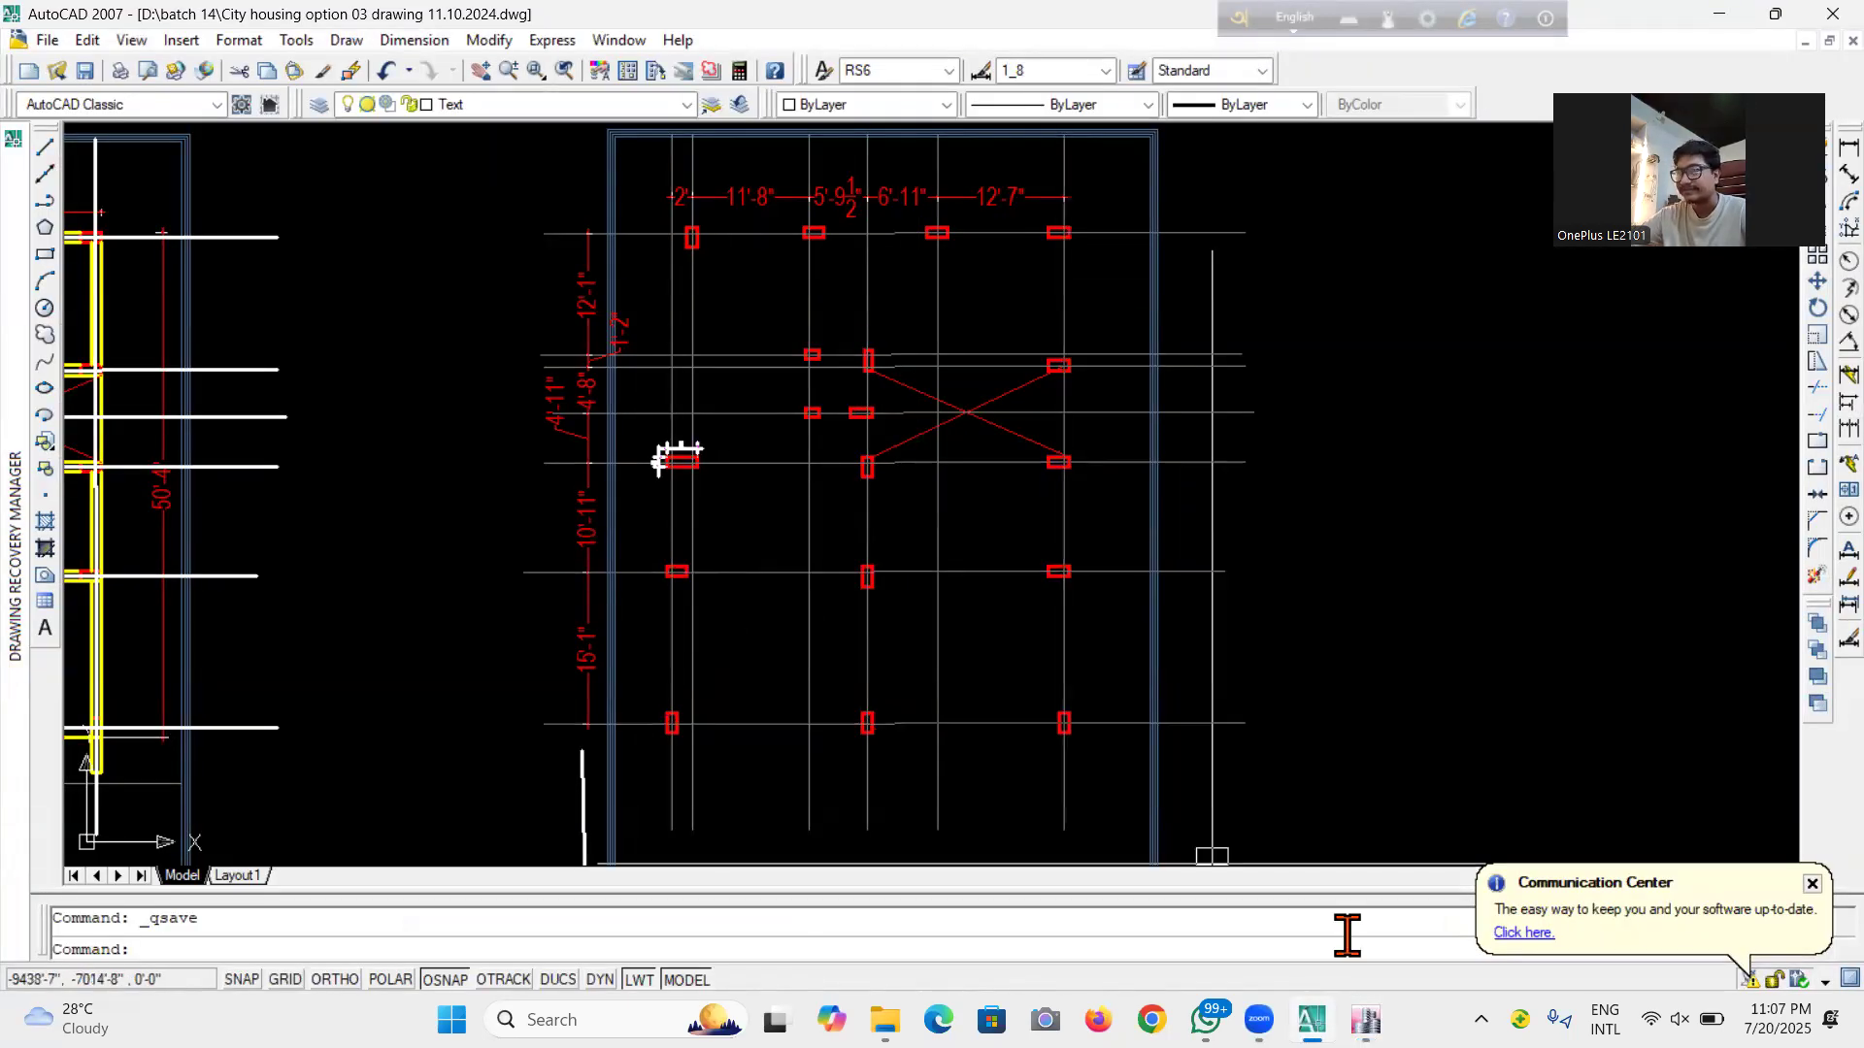
pyautogui.moveTo(1366, 1019)
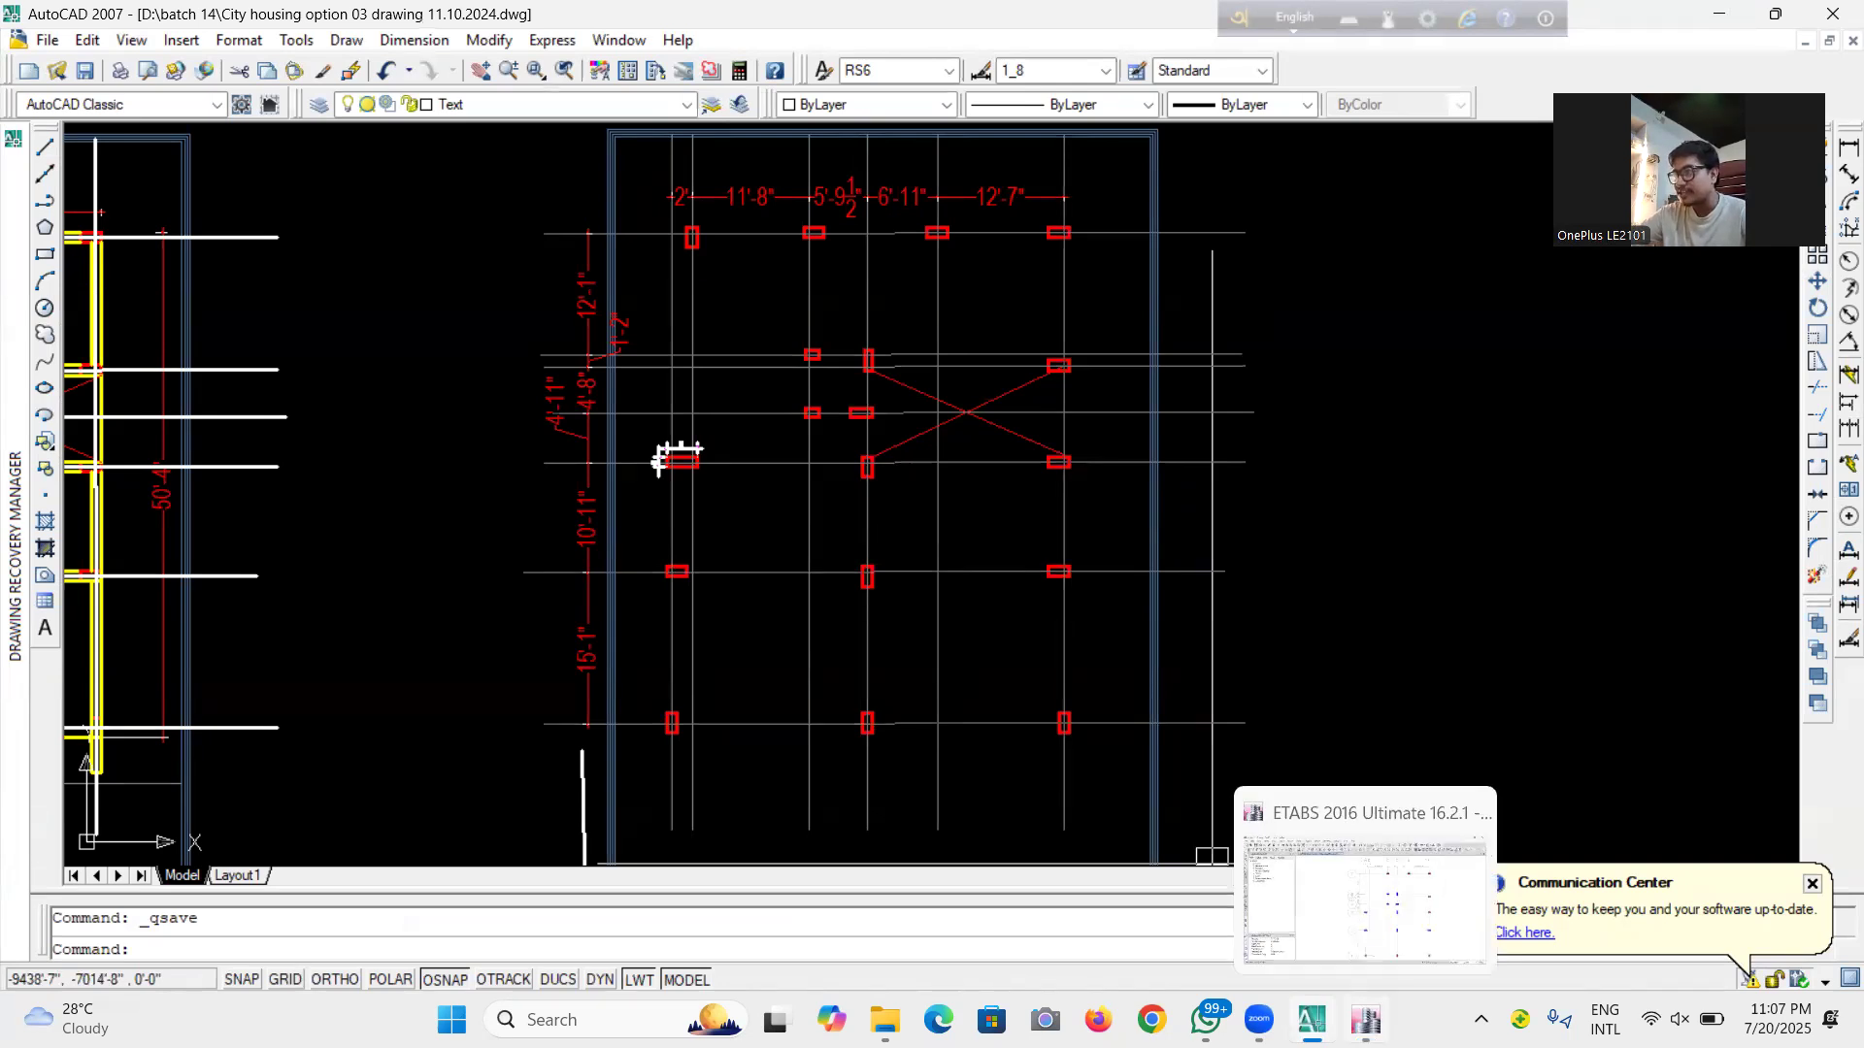
pyautogui.click(1363, 898)
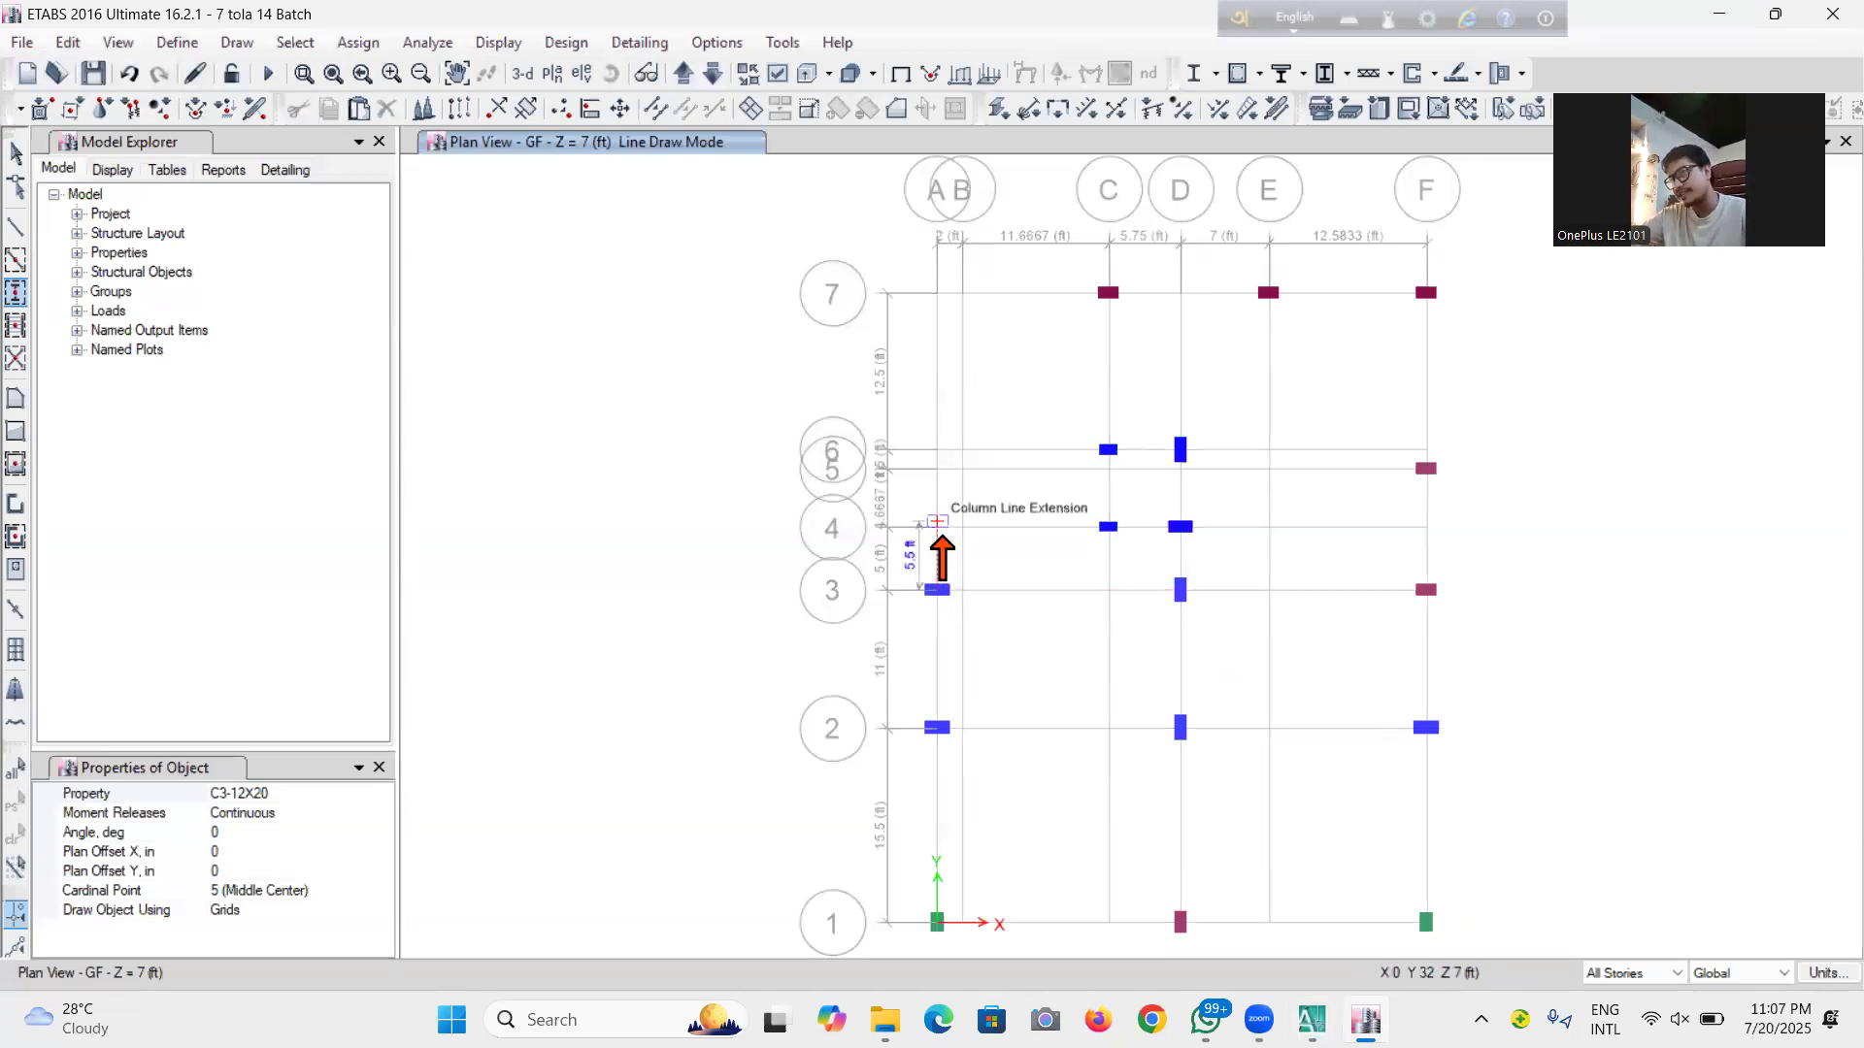
pyautogui.moveTo(1312, 1019)
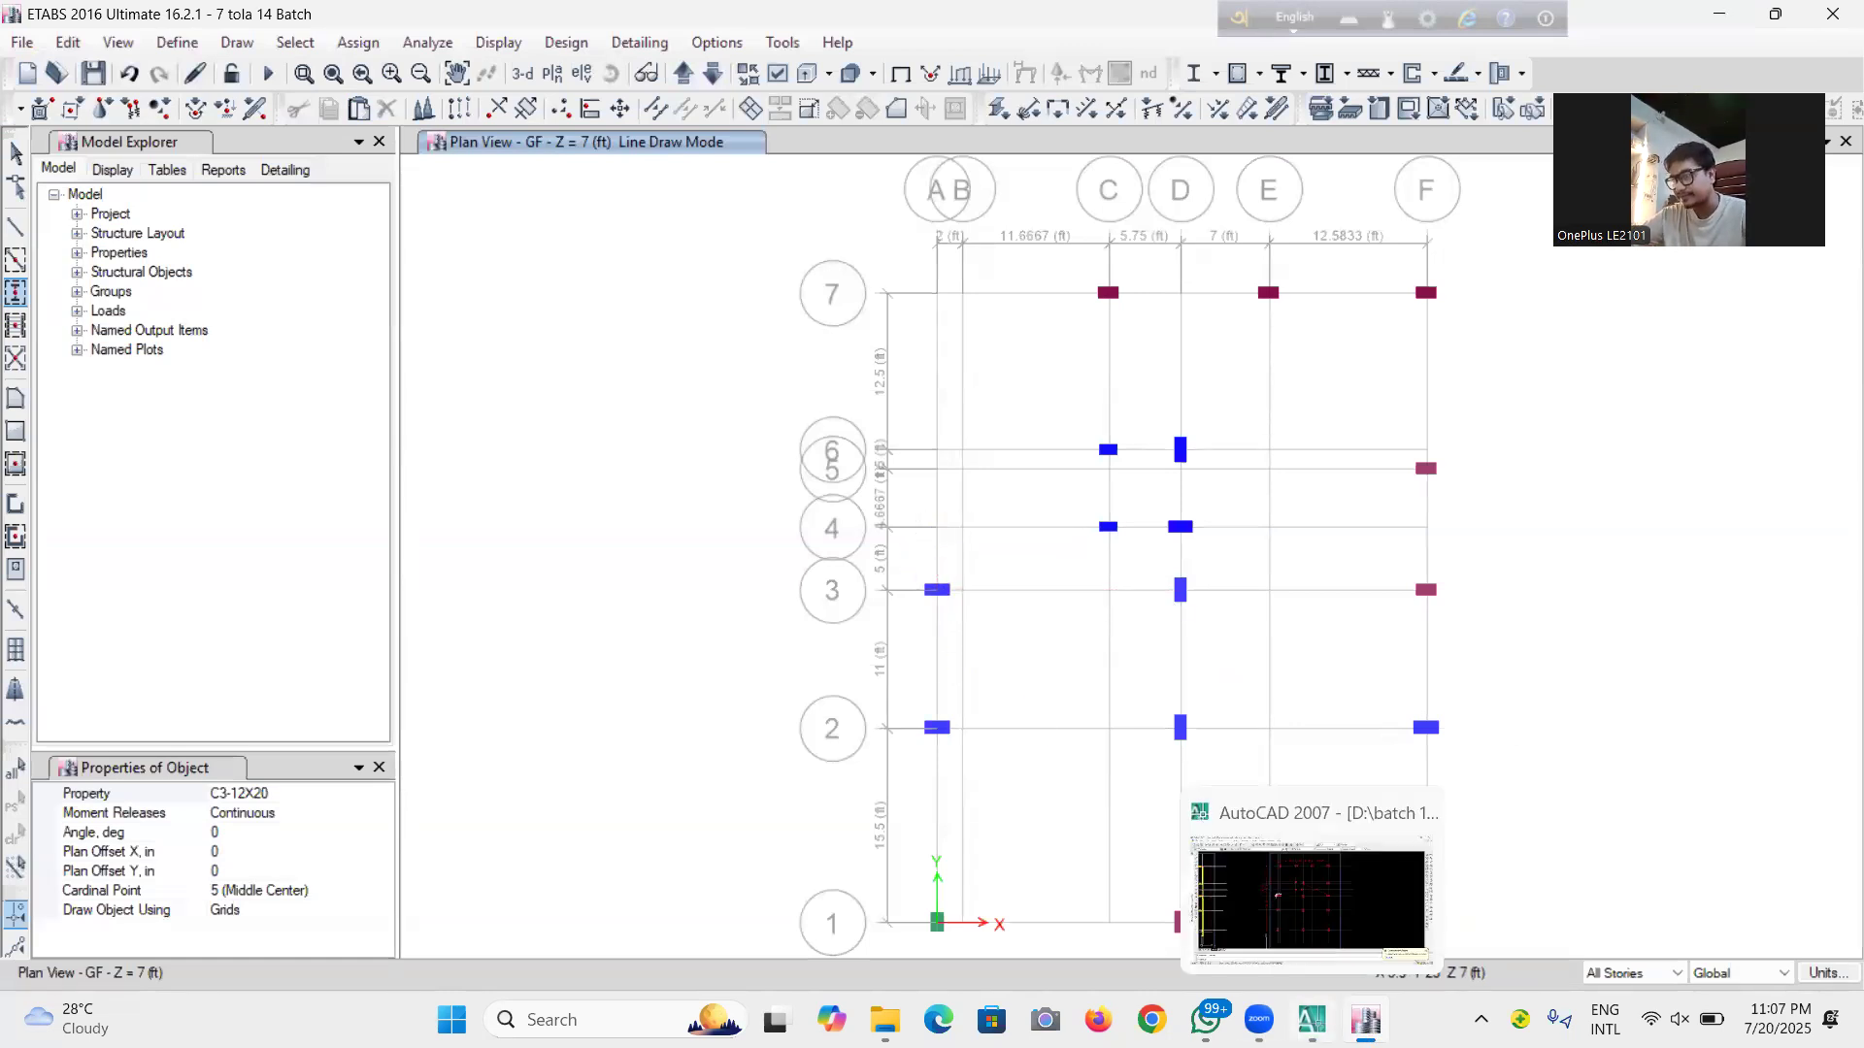
pyautogui.click(1302, 930)
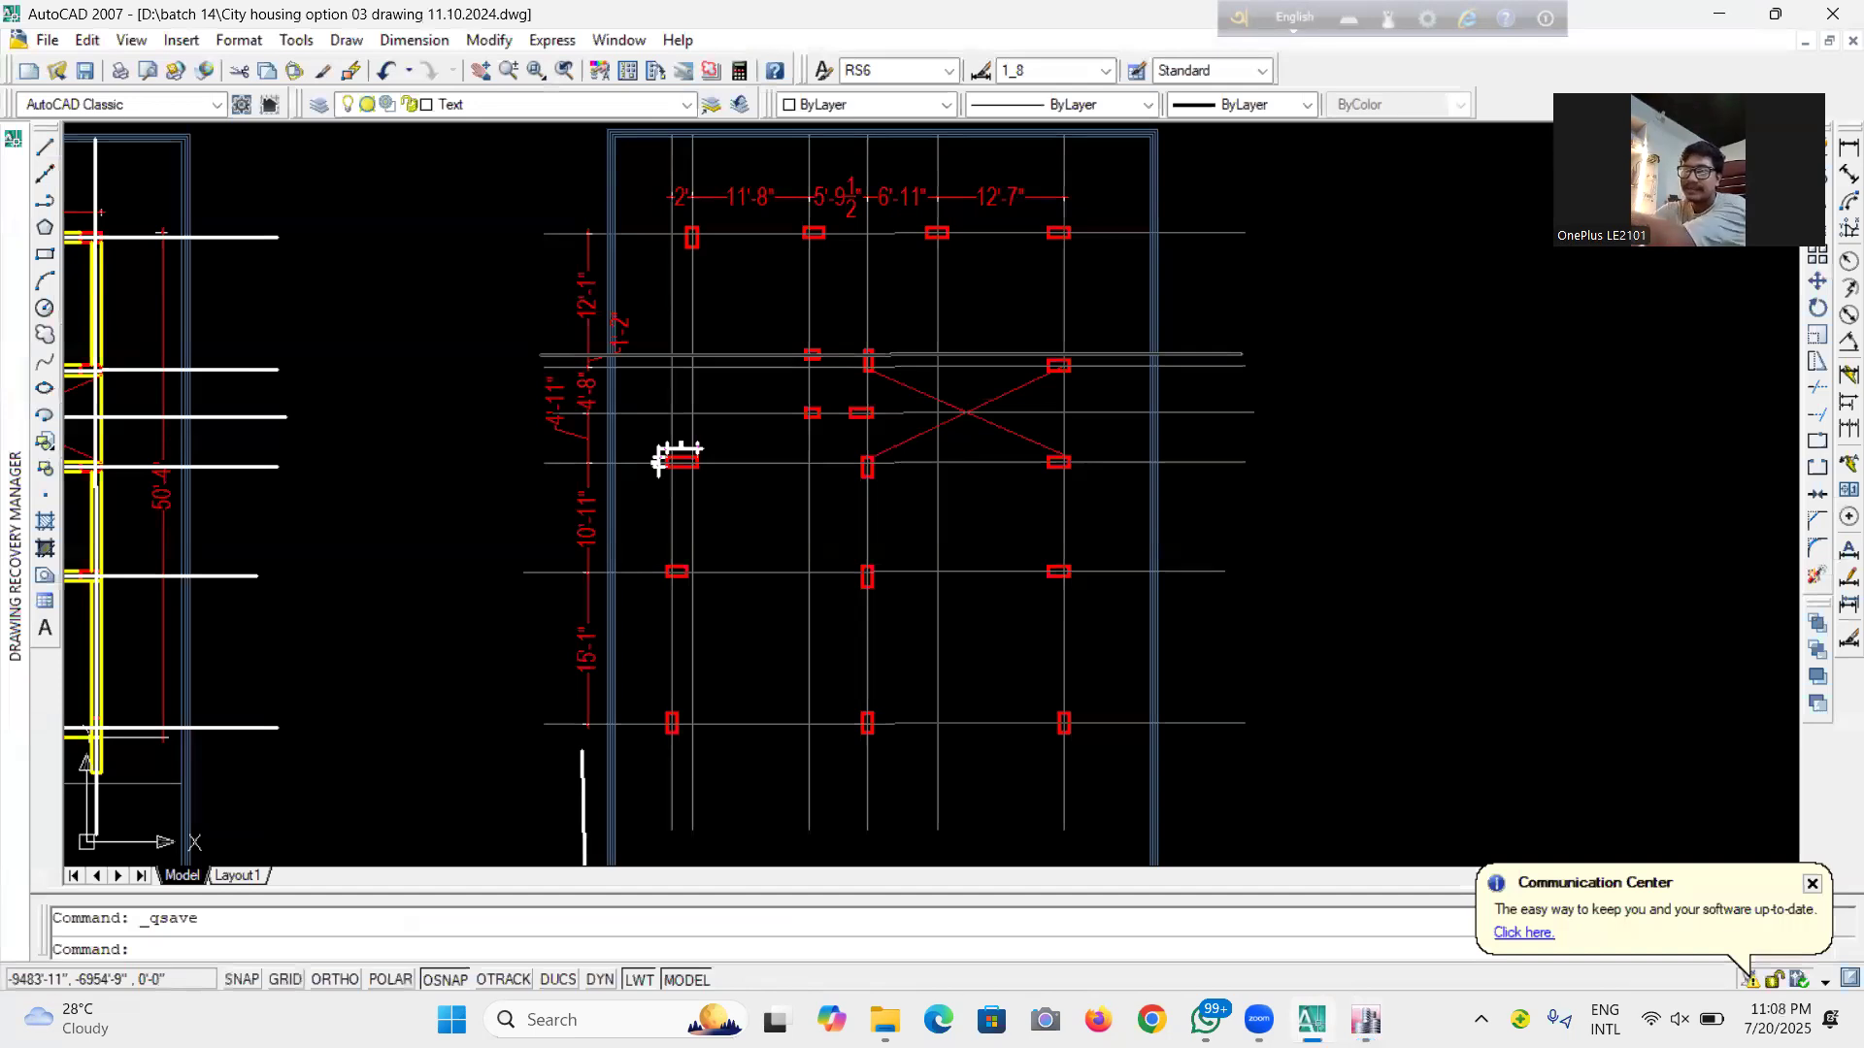
pyautogui.moveTo(1366, 1019)
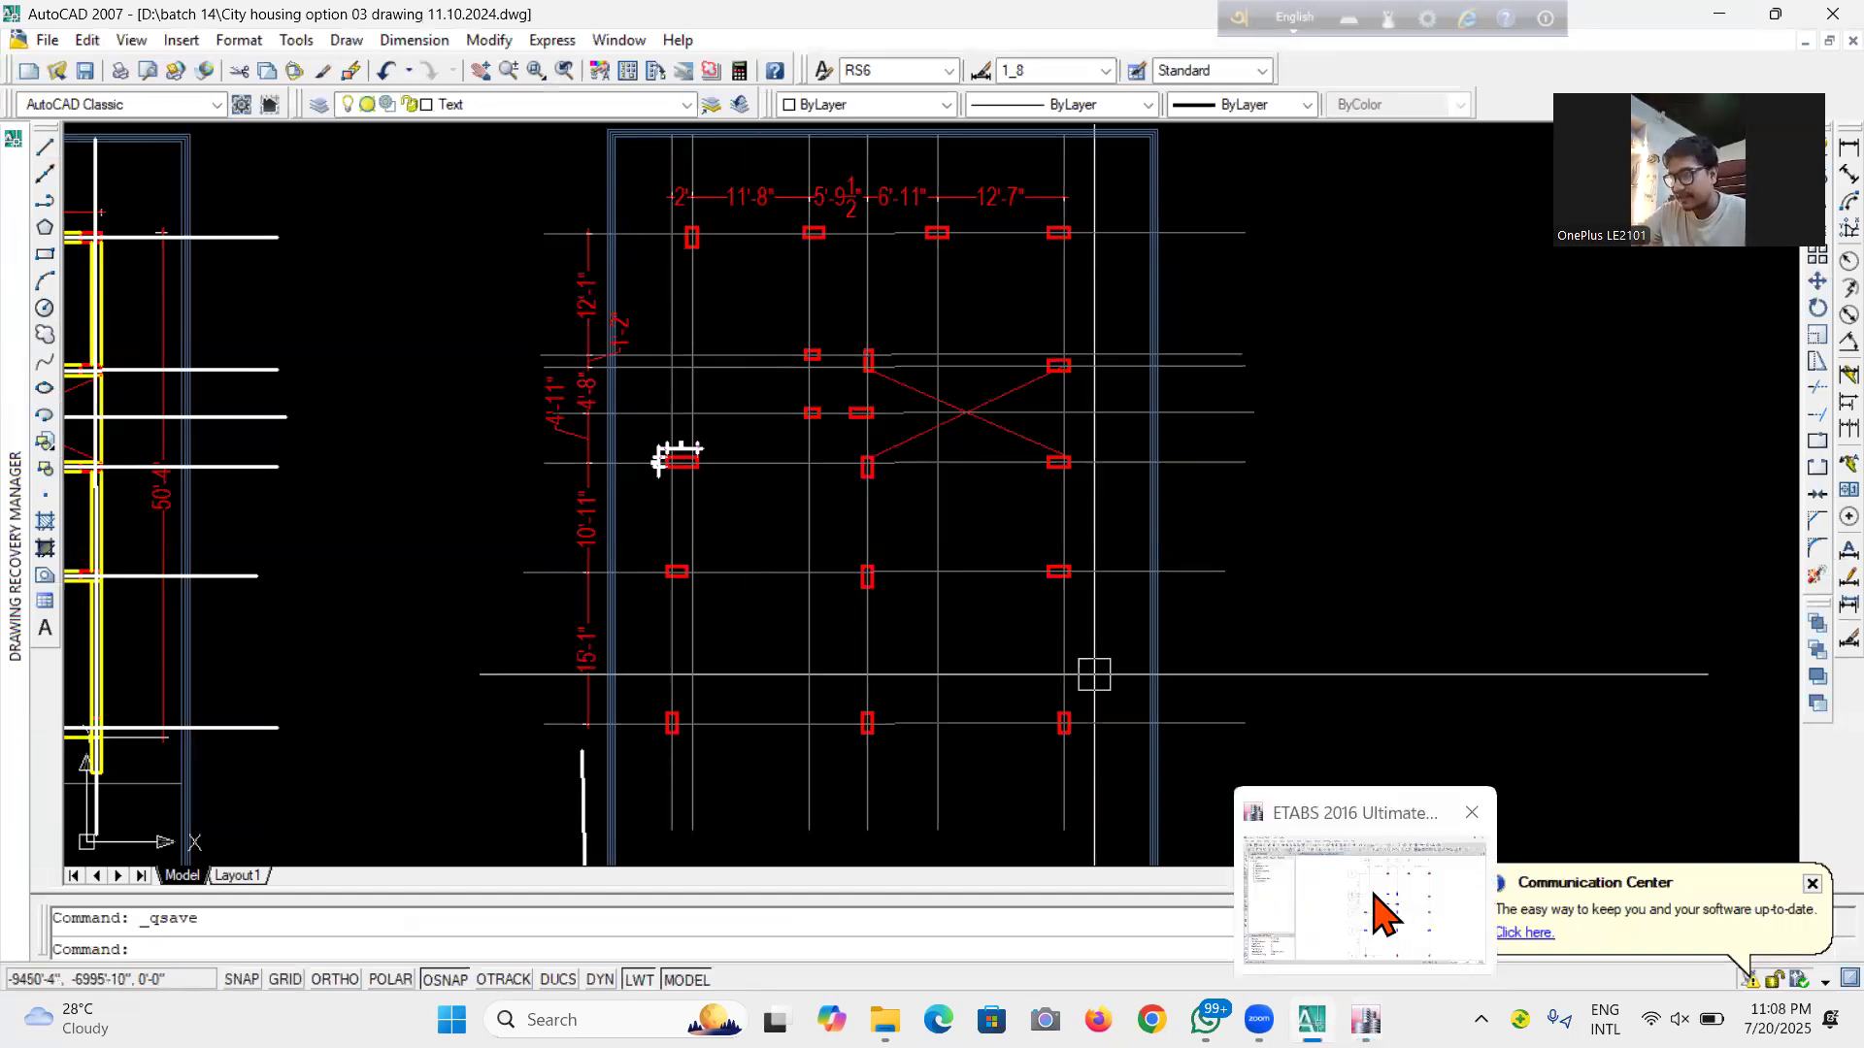
pyautogui.click(1374, 897)
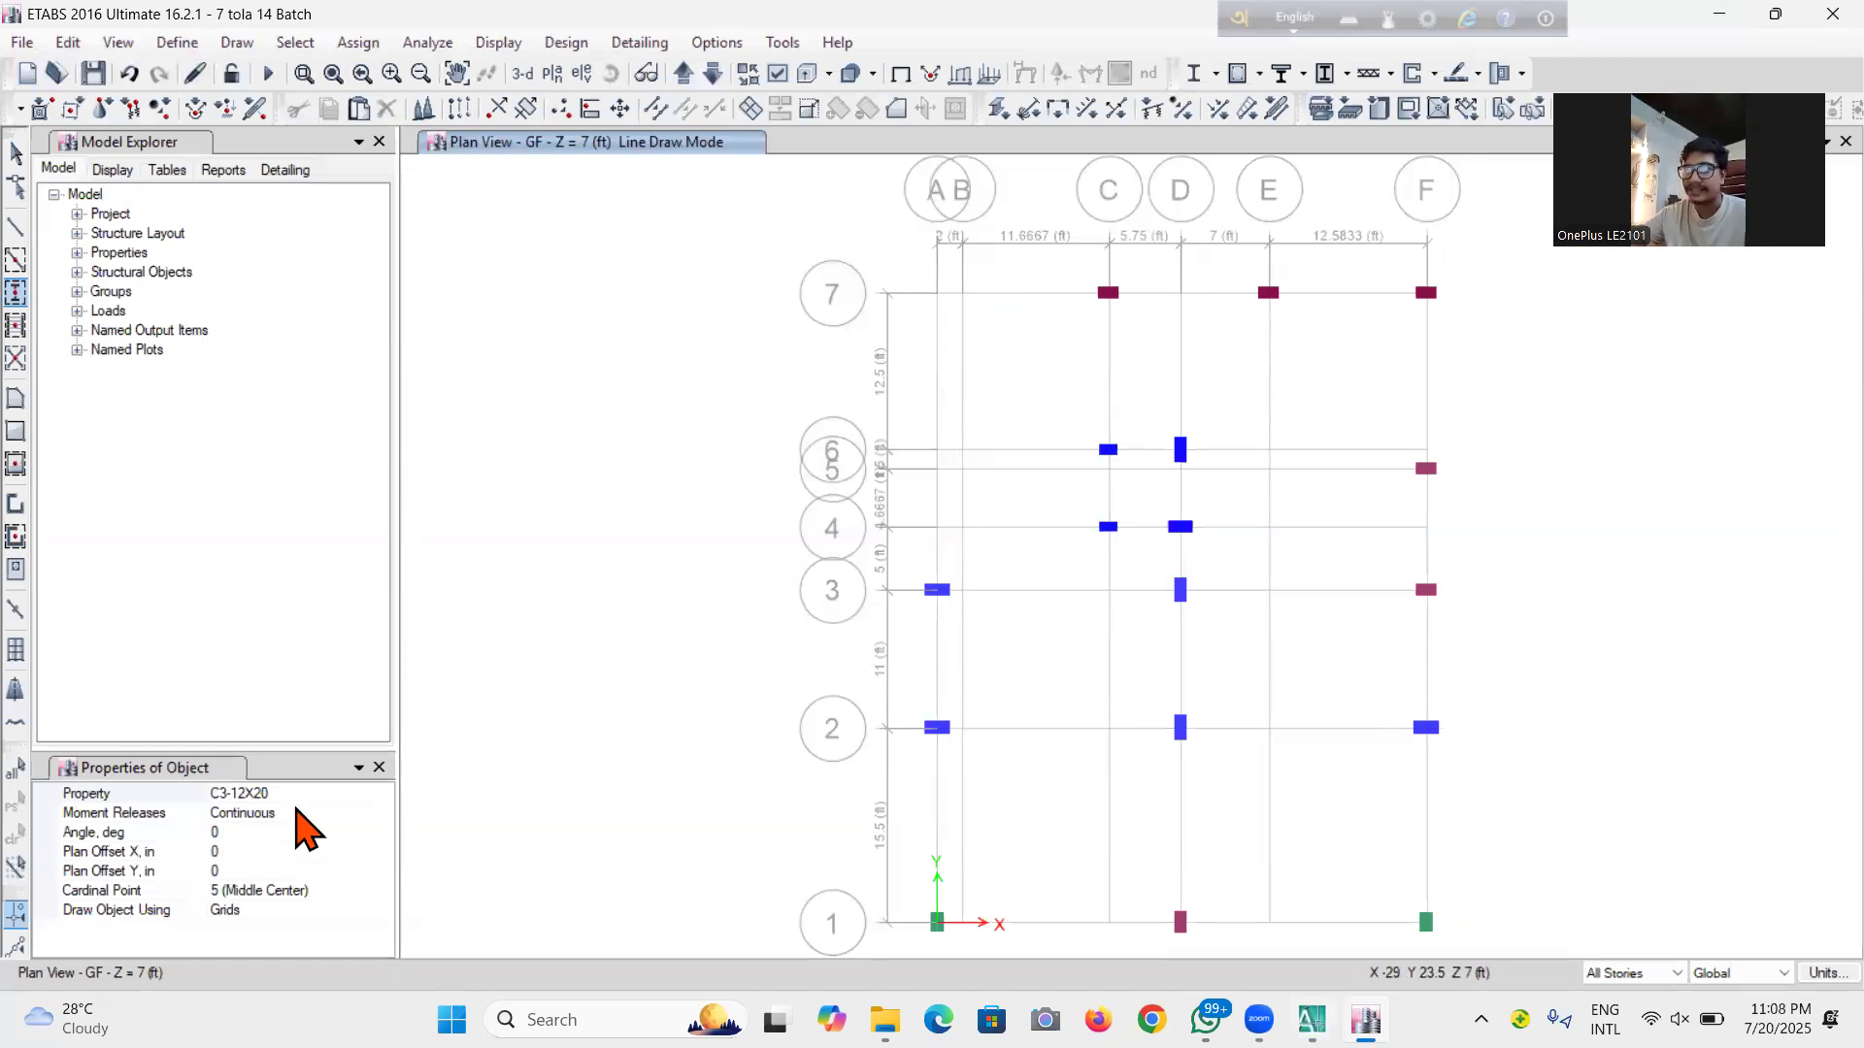
# Set the column angle to 90 degrees and place a C3-12X20 column at grid point B-7
pyautogui.click(260, 832)
pyautogui.press('BackSpace')
pyautogui.write('0')
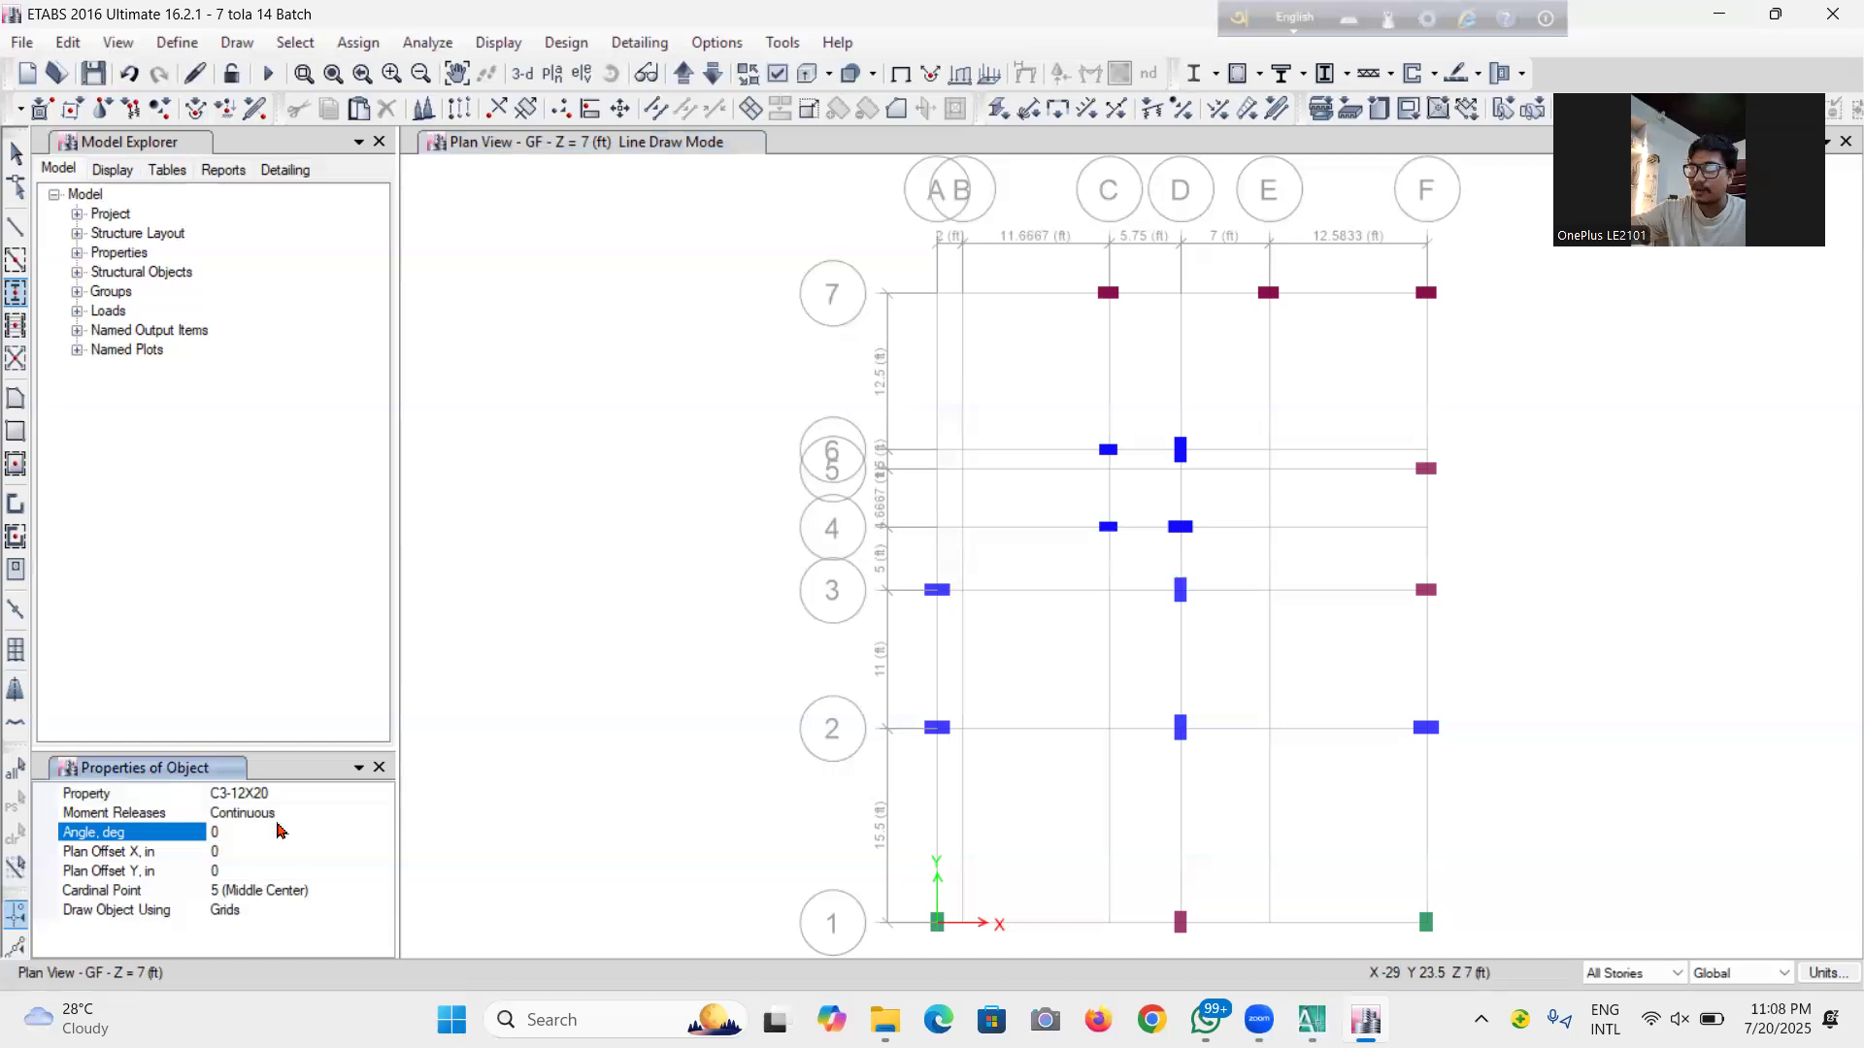
pyautogui.click(262, 868)
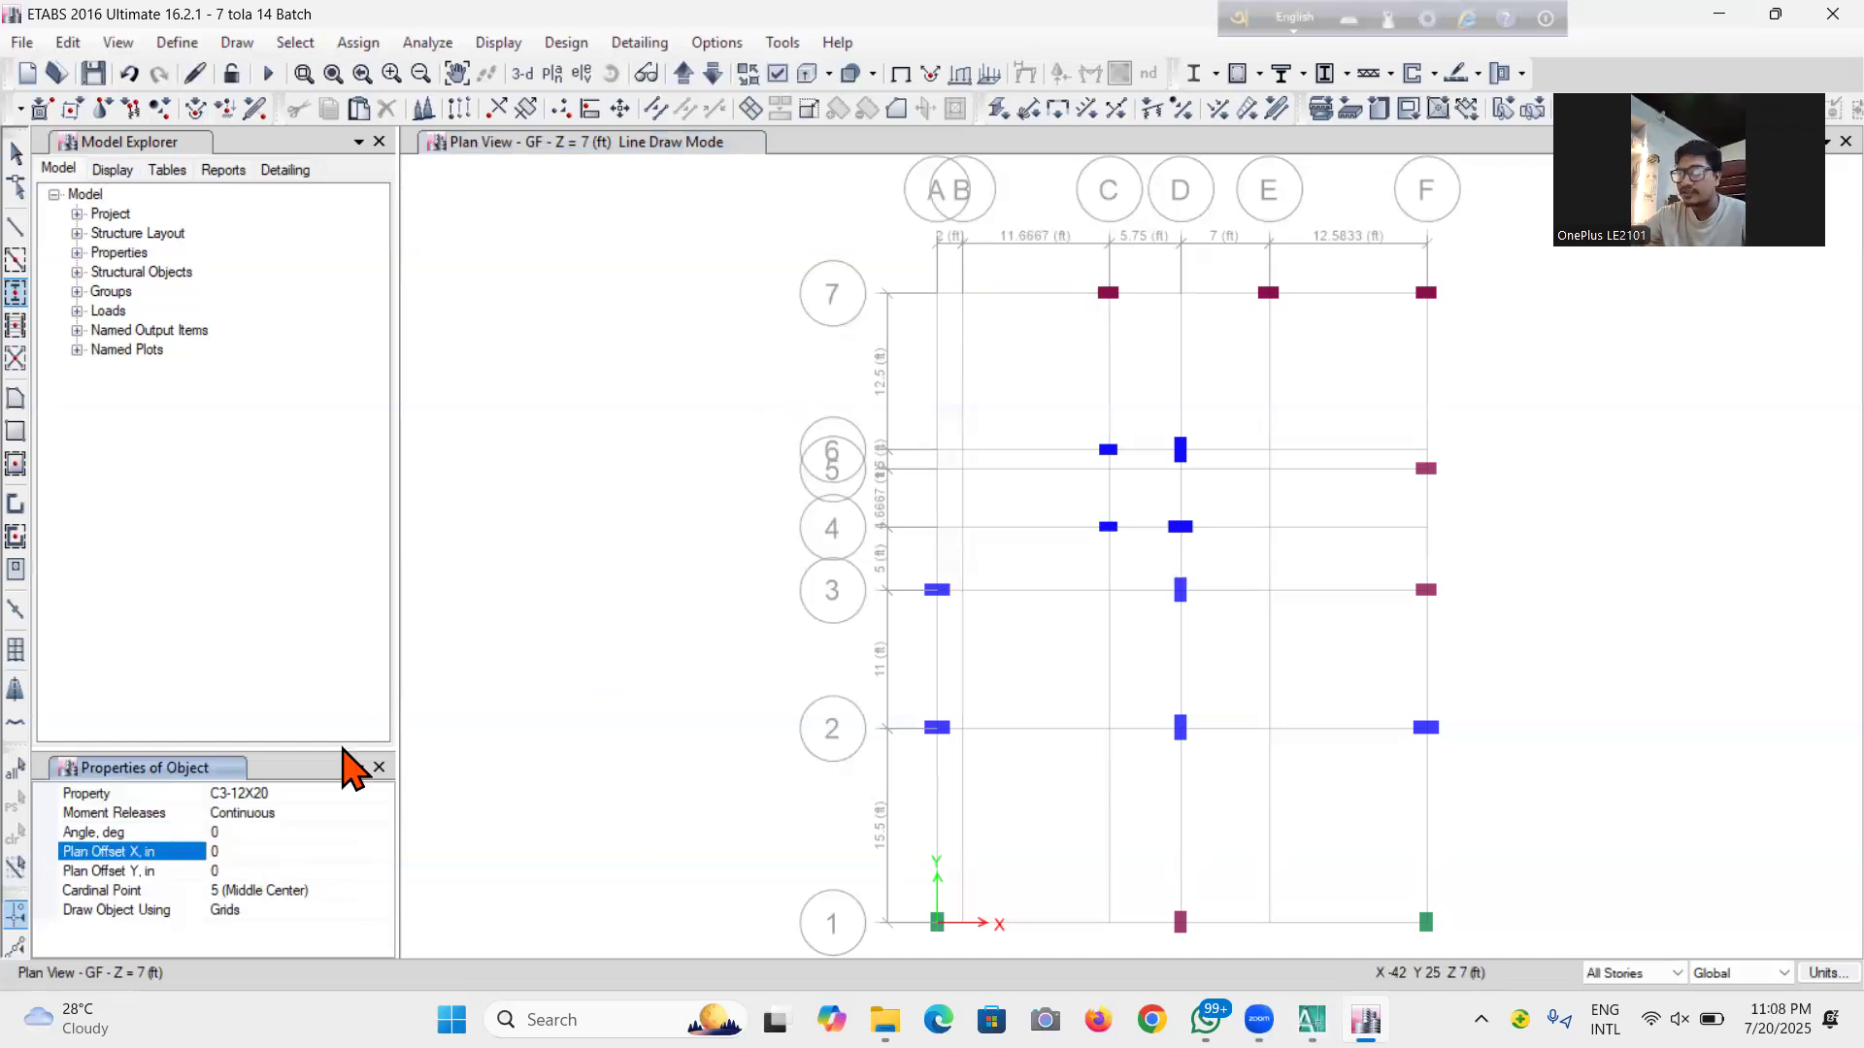
pyautogui.click(260, 831)
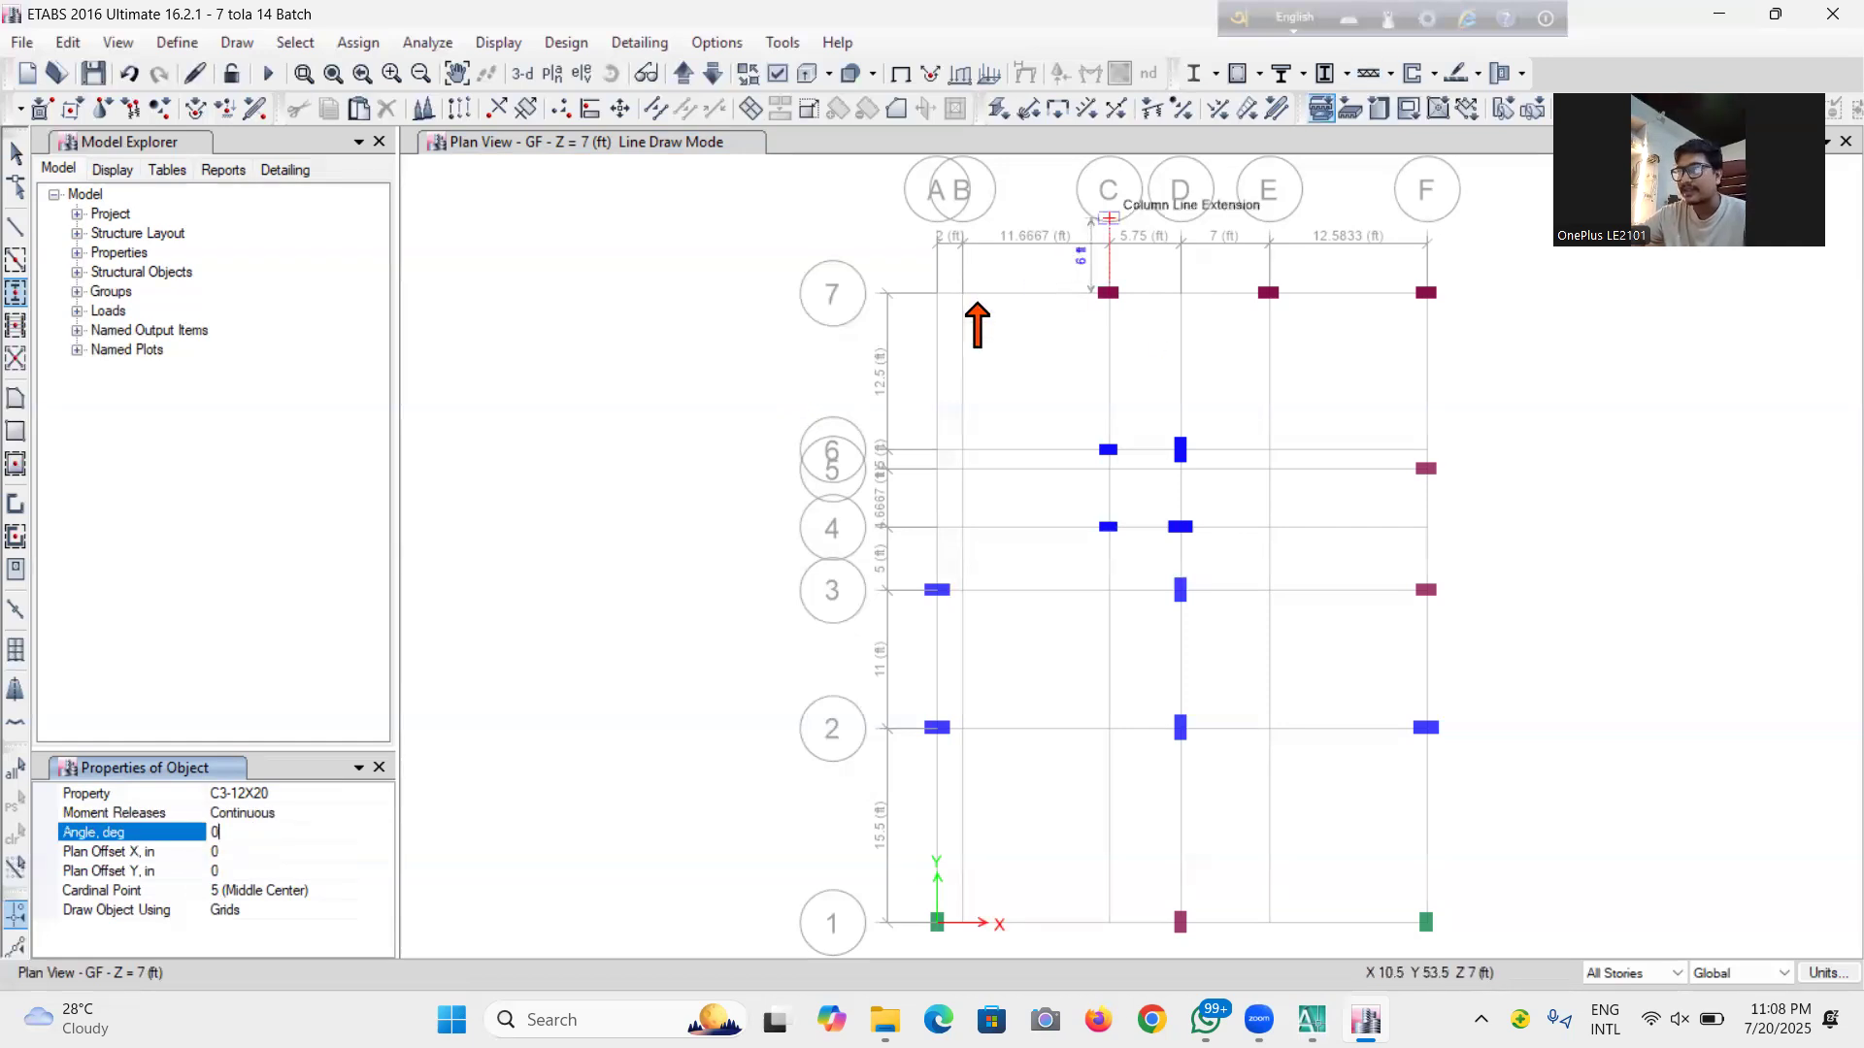
pyautogui.write('90')
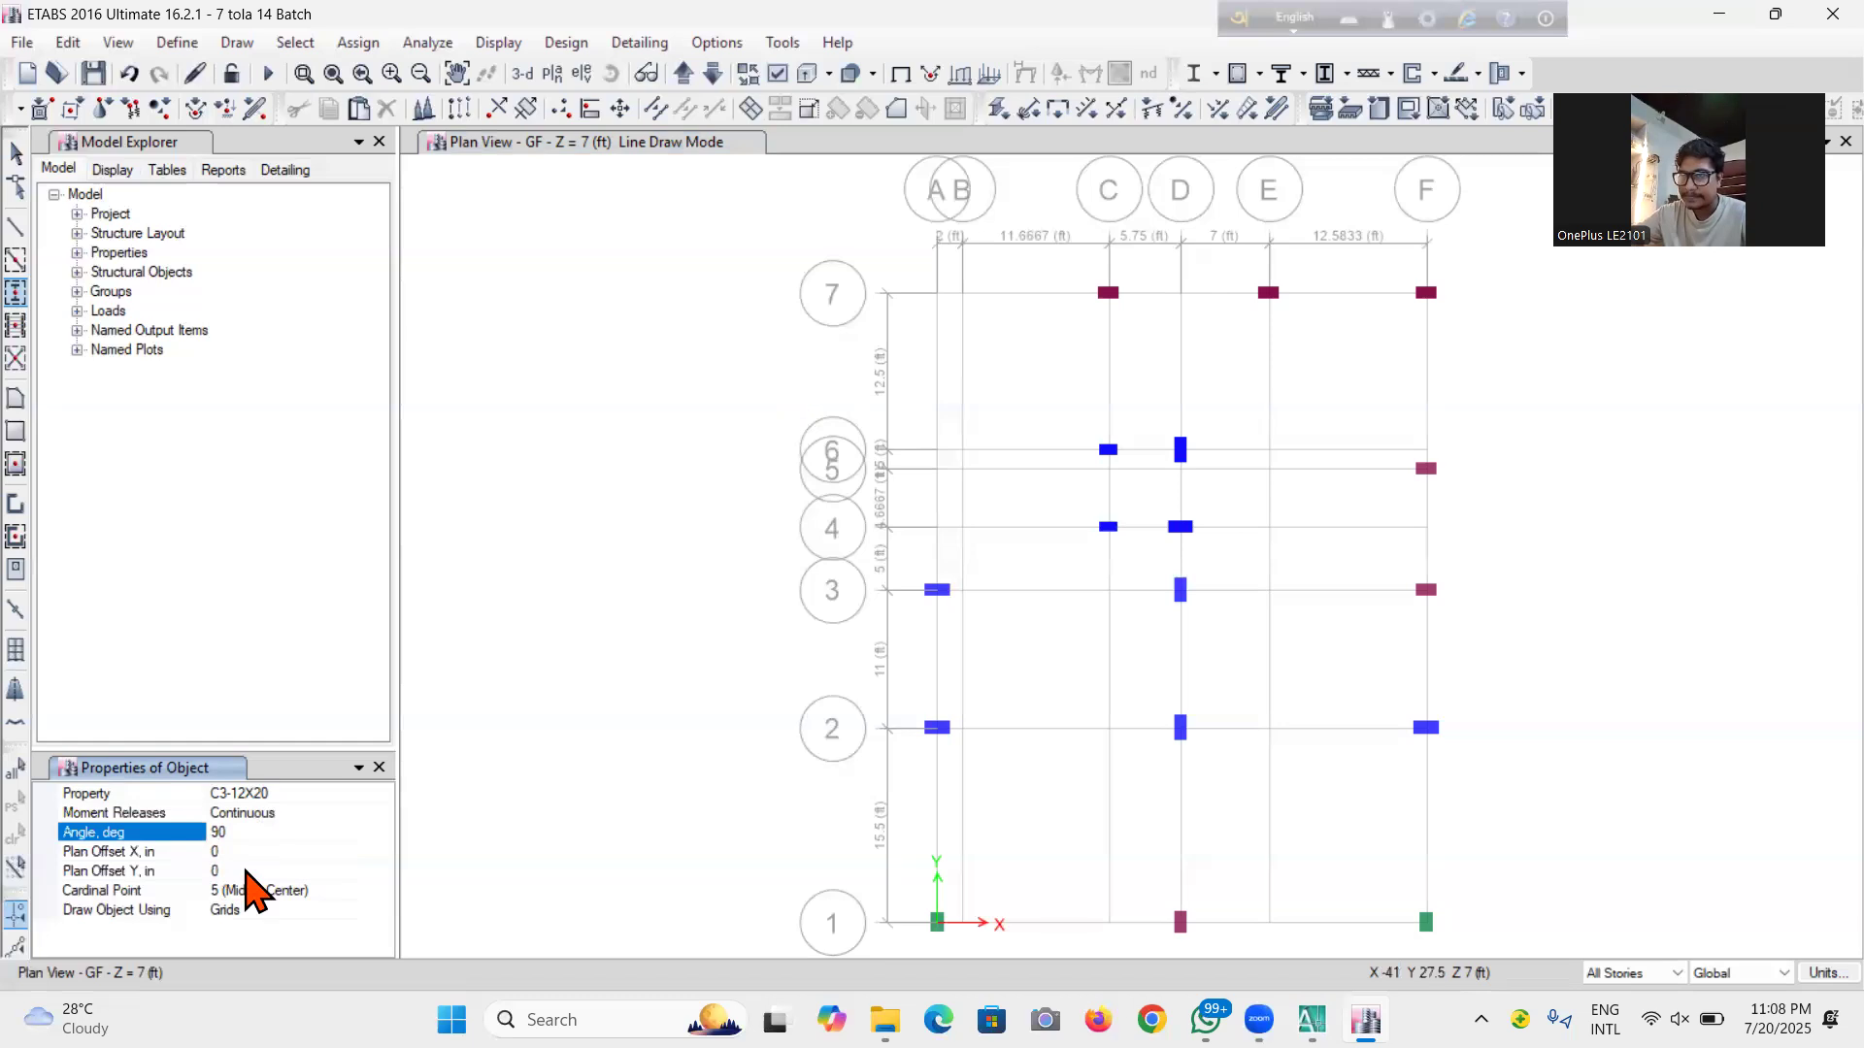
pyautogui.click(242, 851)
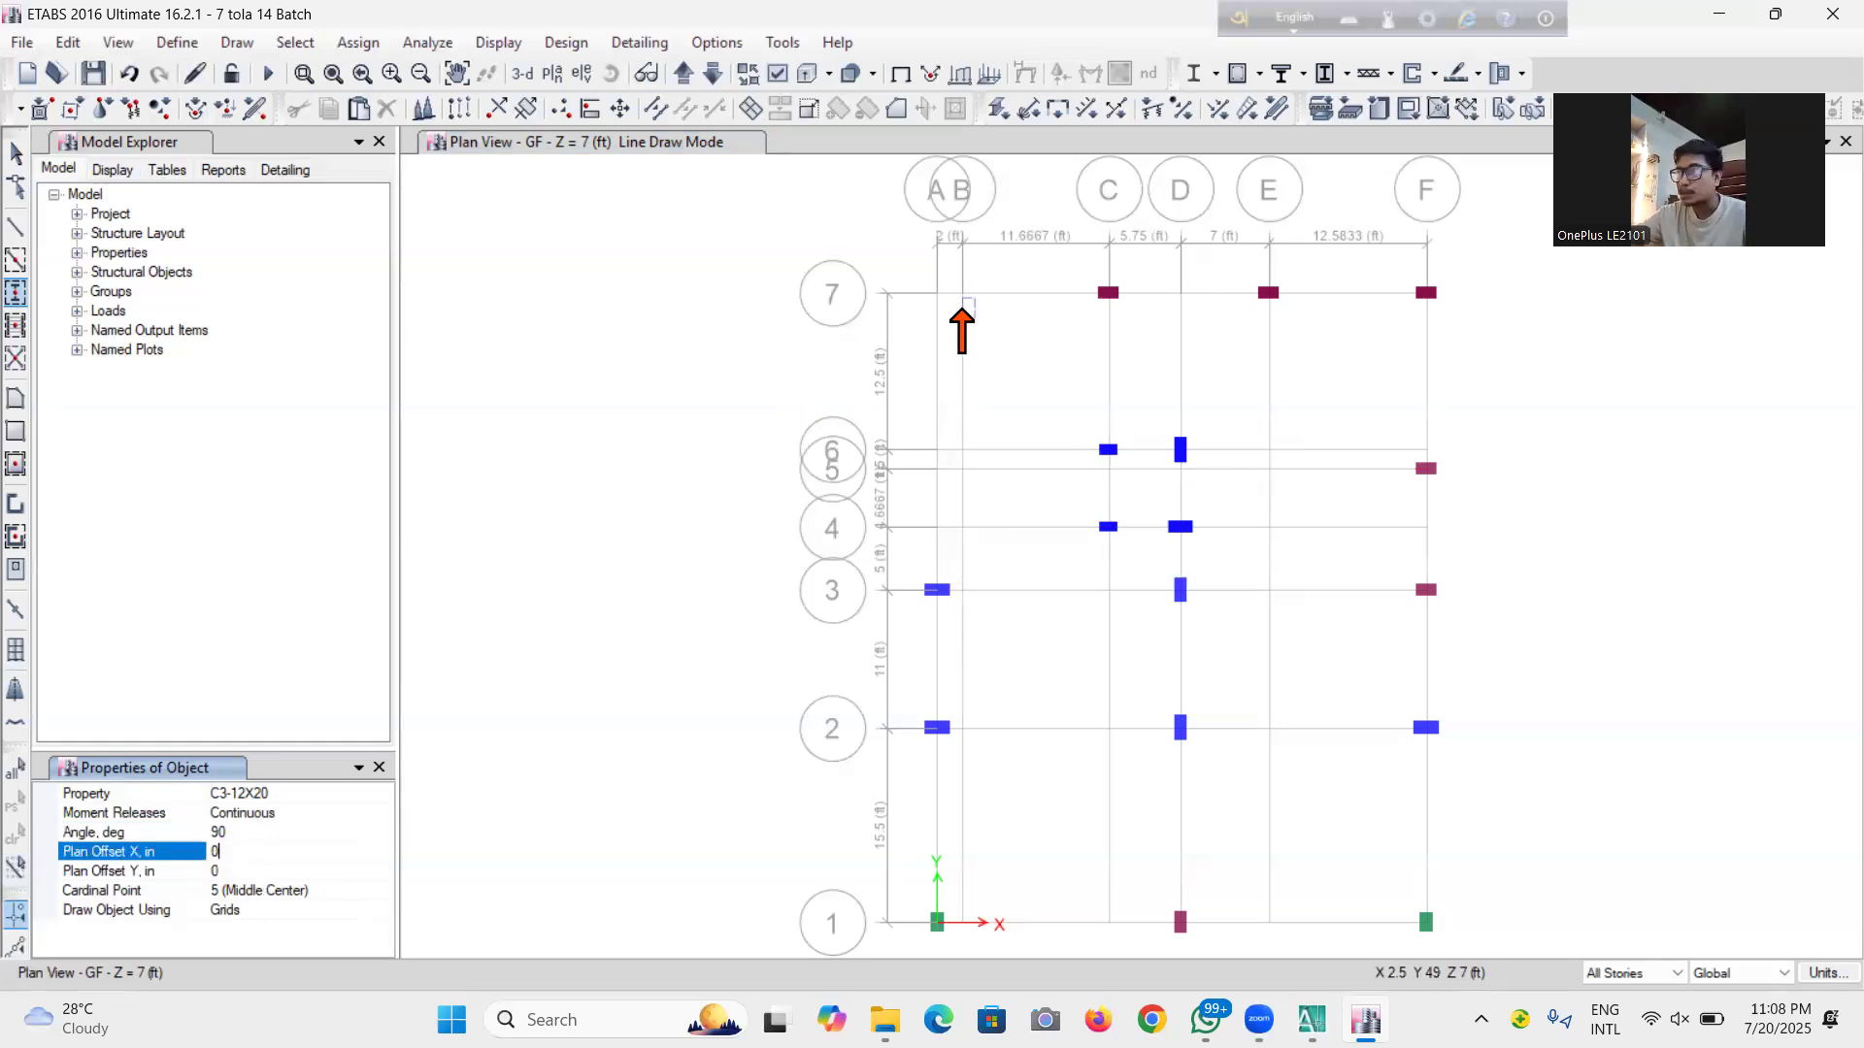
pyautogui.click(961, 309)
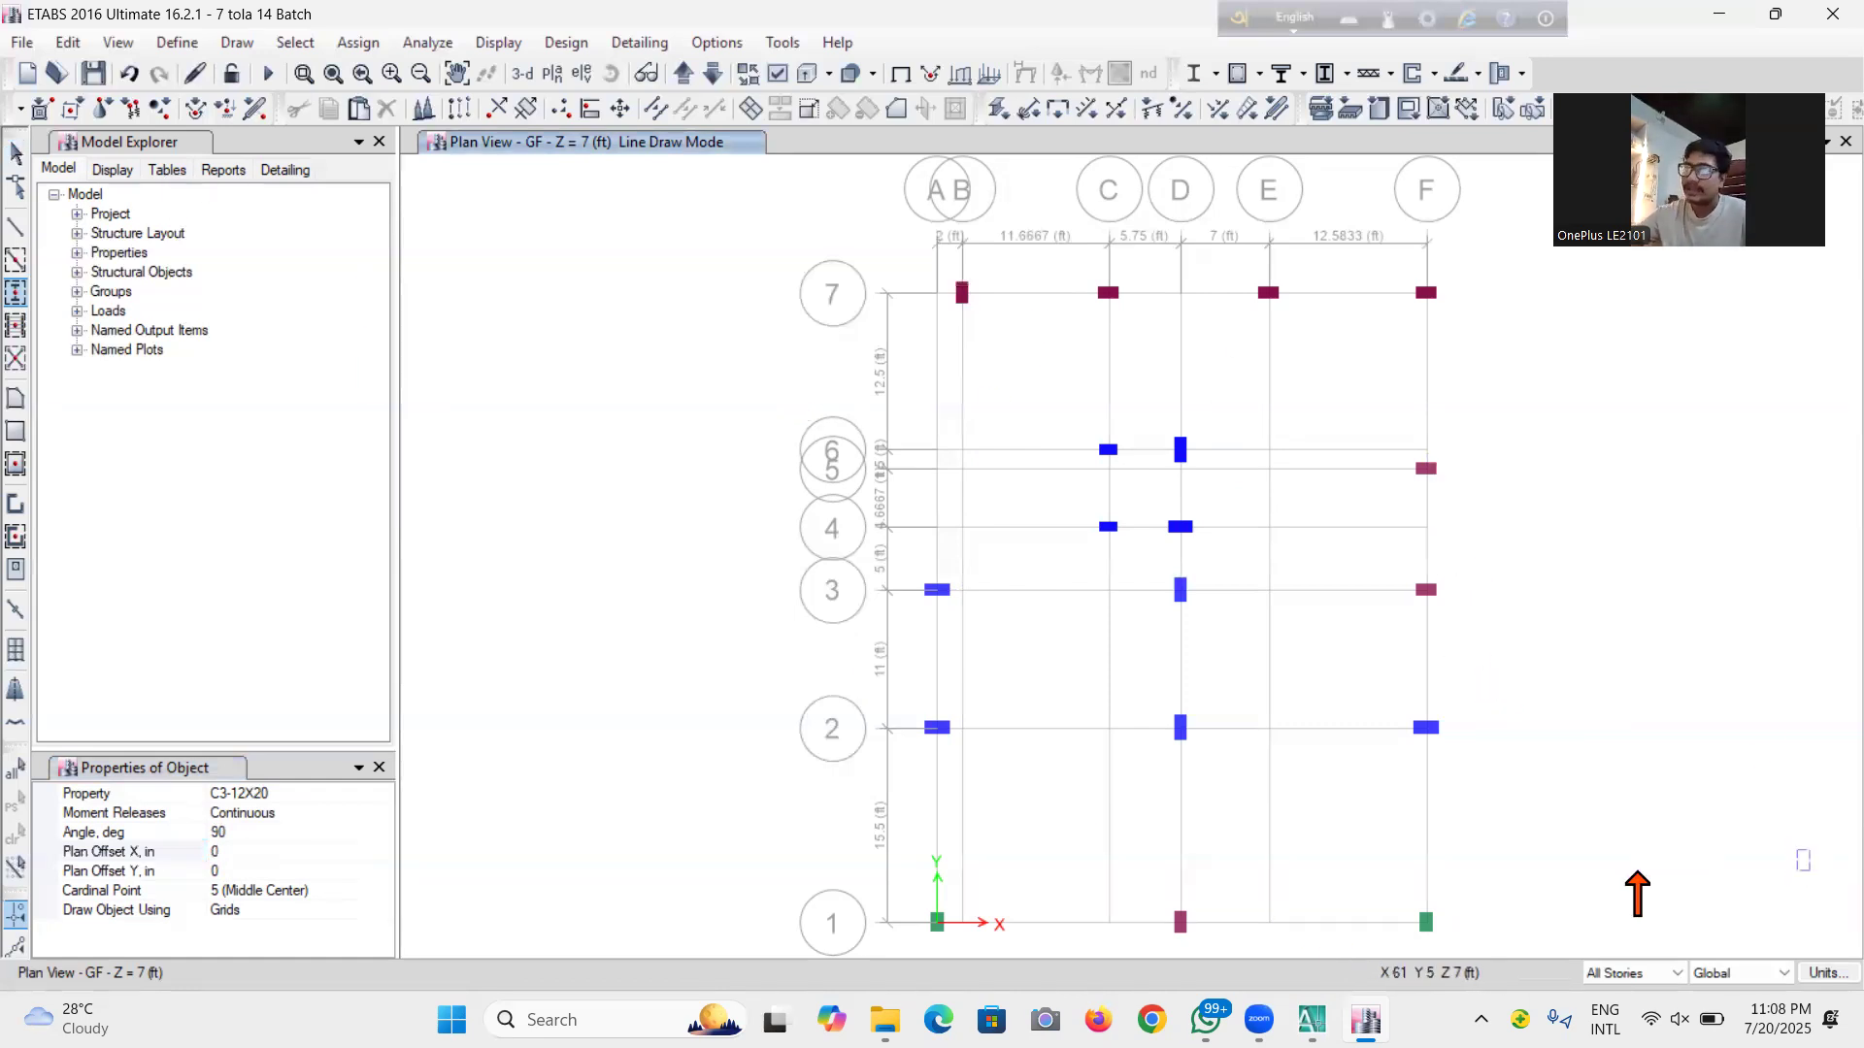
# Leave column drawing, inspect all the columns in a rotated 3-D view and save the model
pyautogui.click(15, 152)
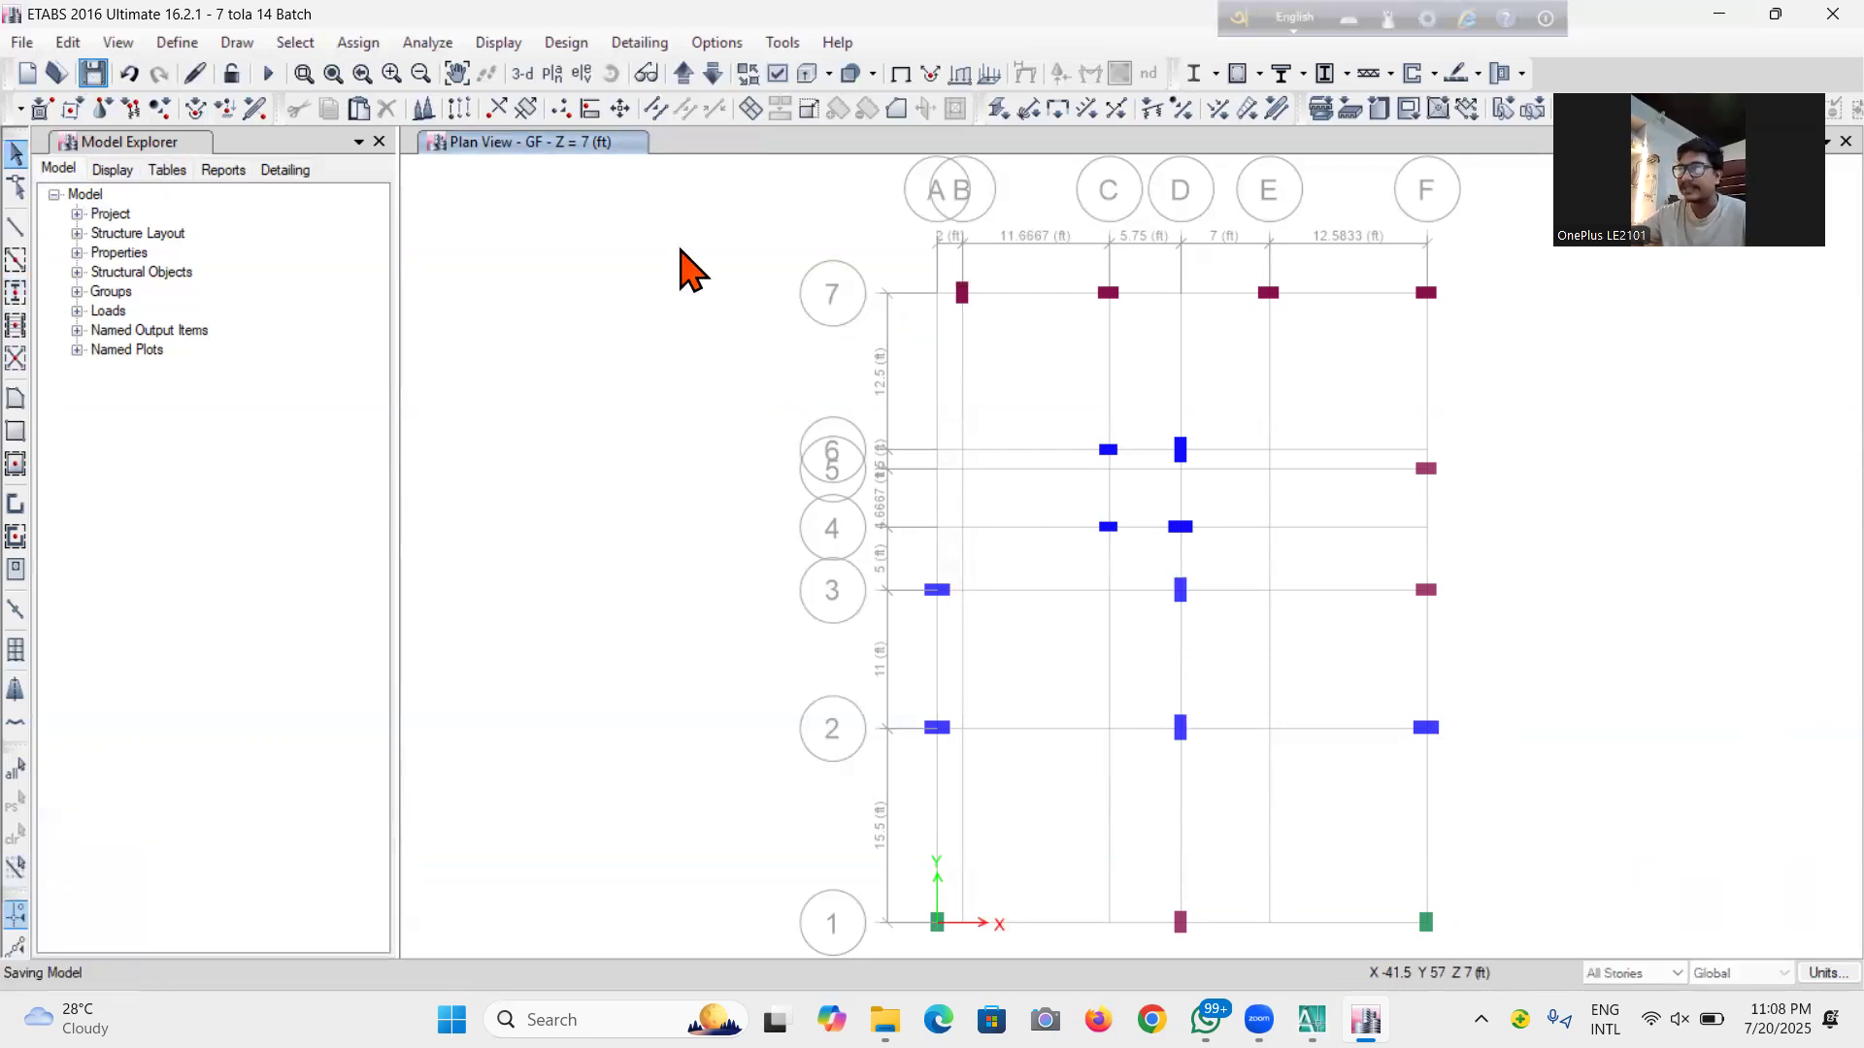
pyautogui.click(523, 75)
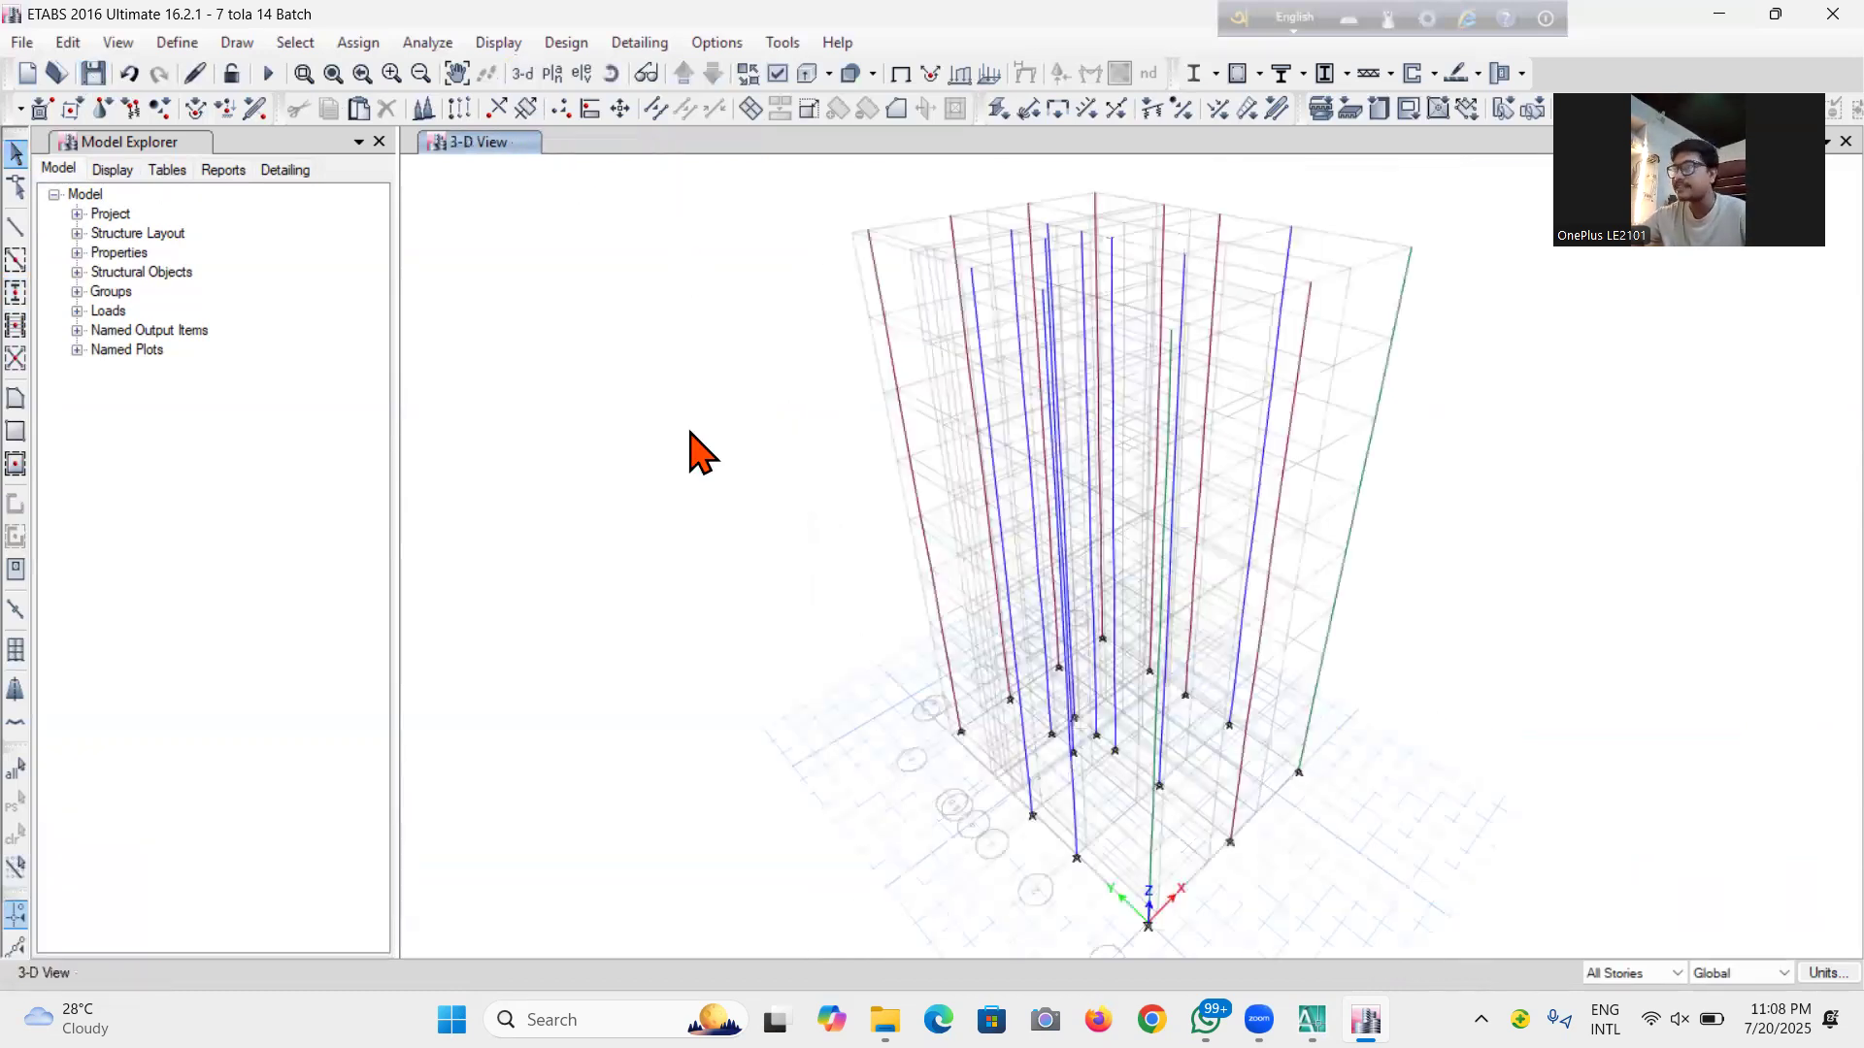
pyautogui.click(619, 108)
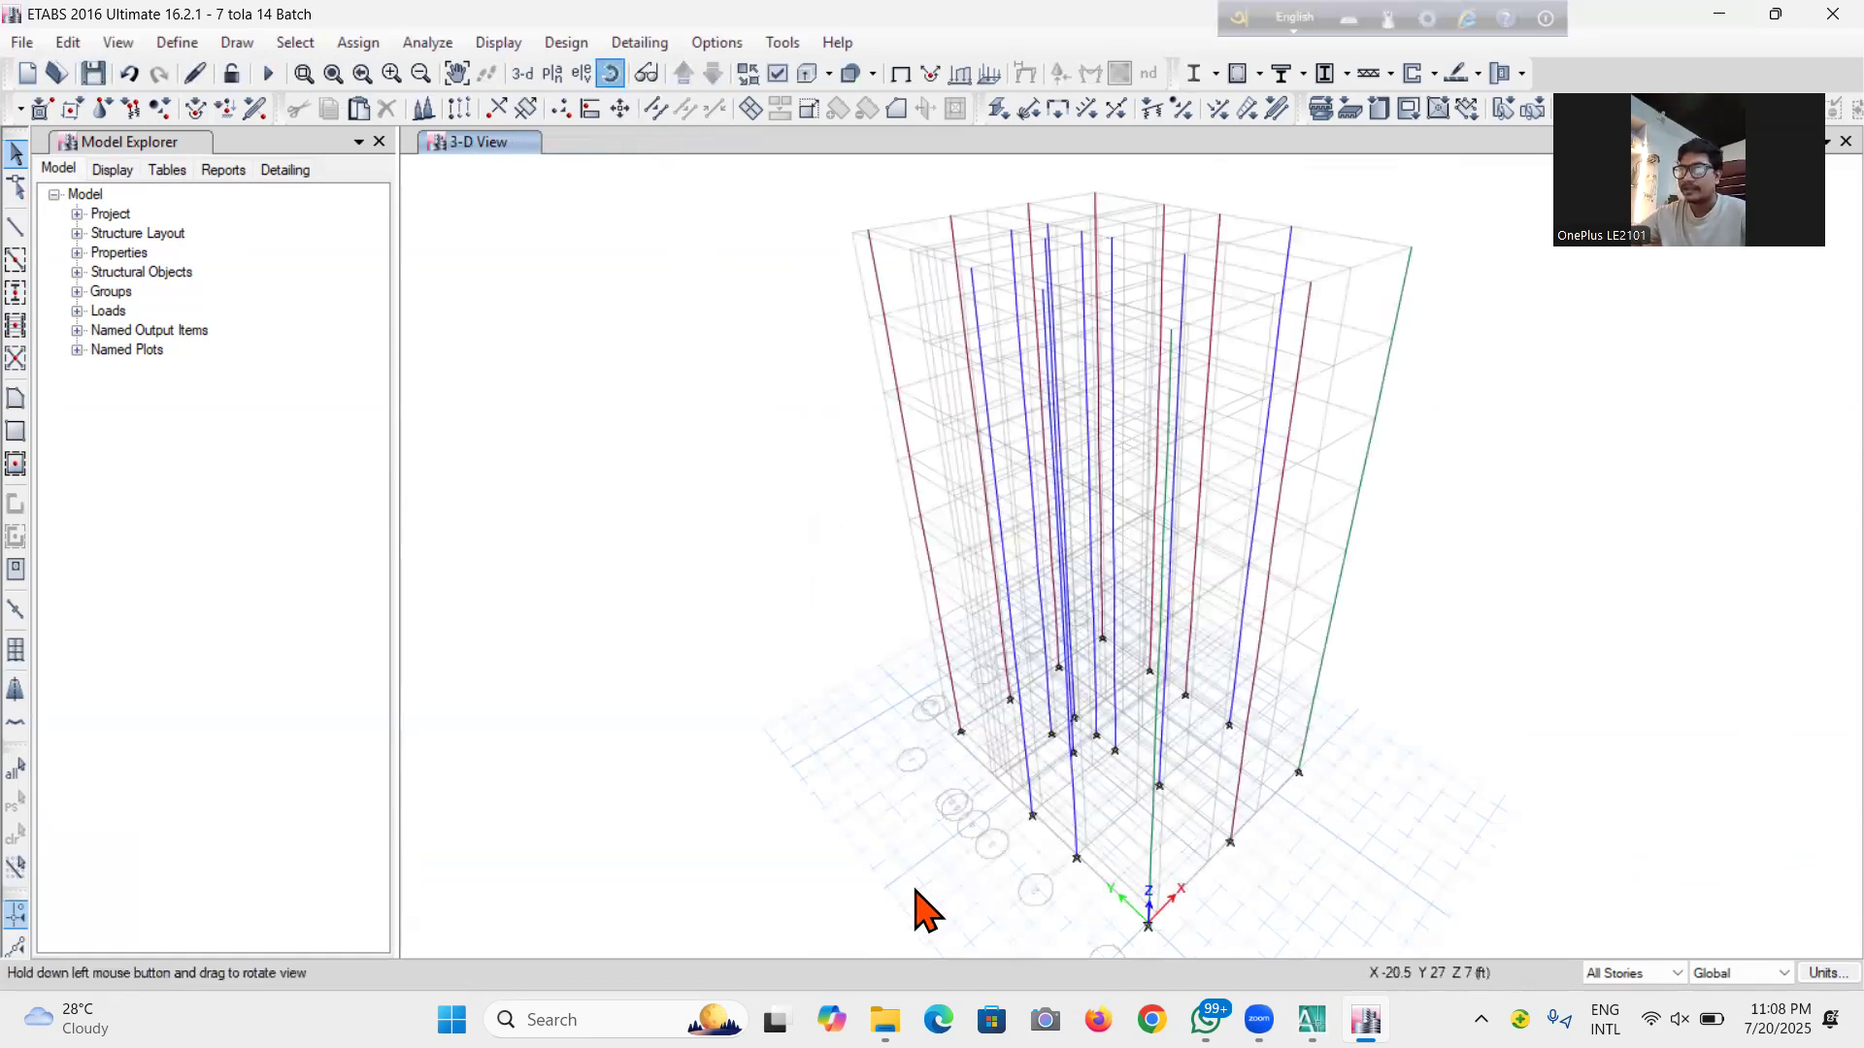
pyautogui.moveTo(761, 894); pyautogui.dragTo(906, 903)
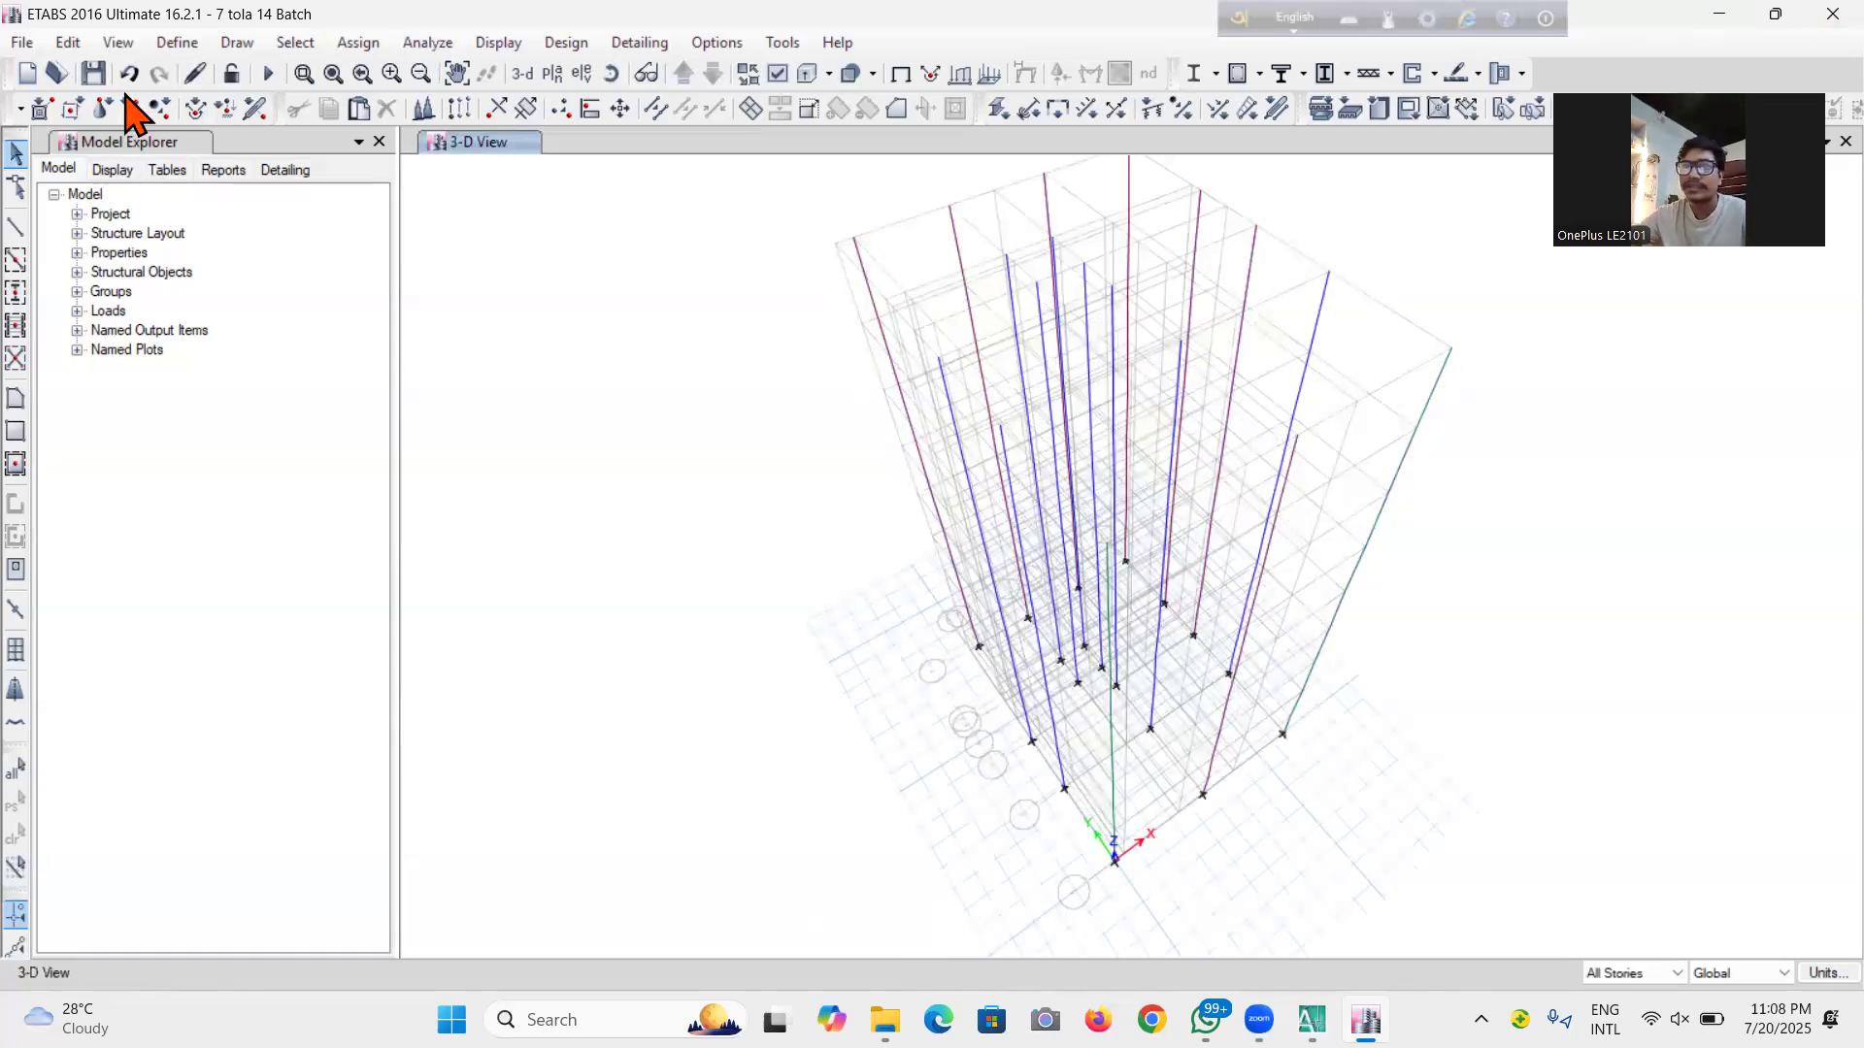
pyautogui.click(93, 74)
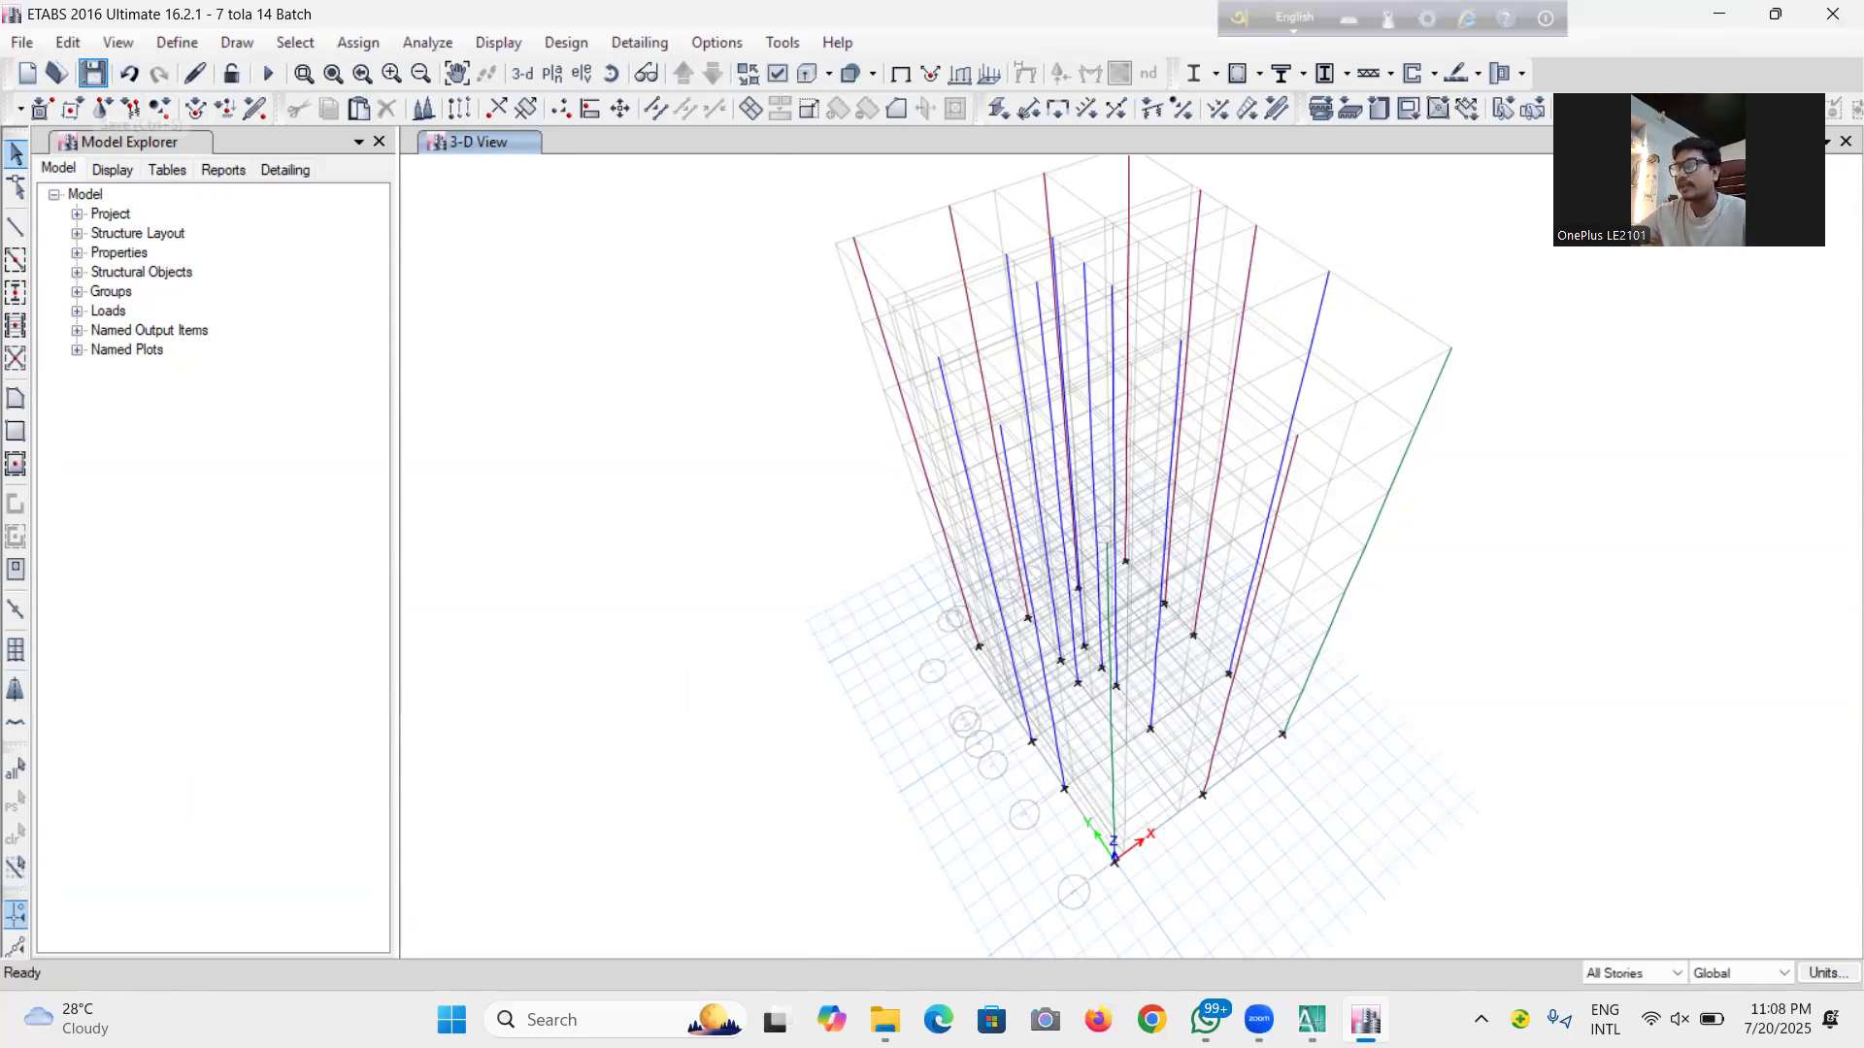
# Display the plan view of the GF story
pyautogui.click(552, 76)
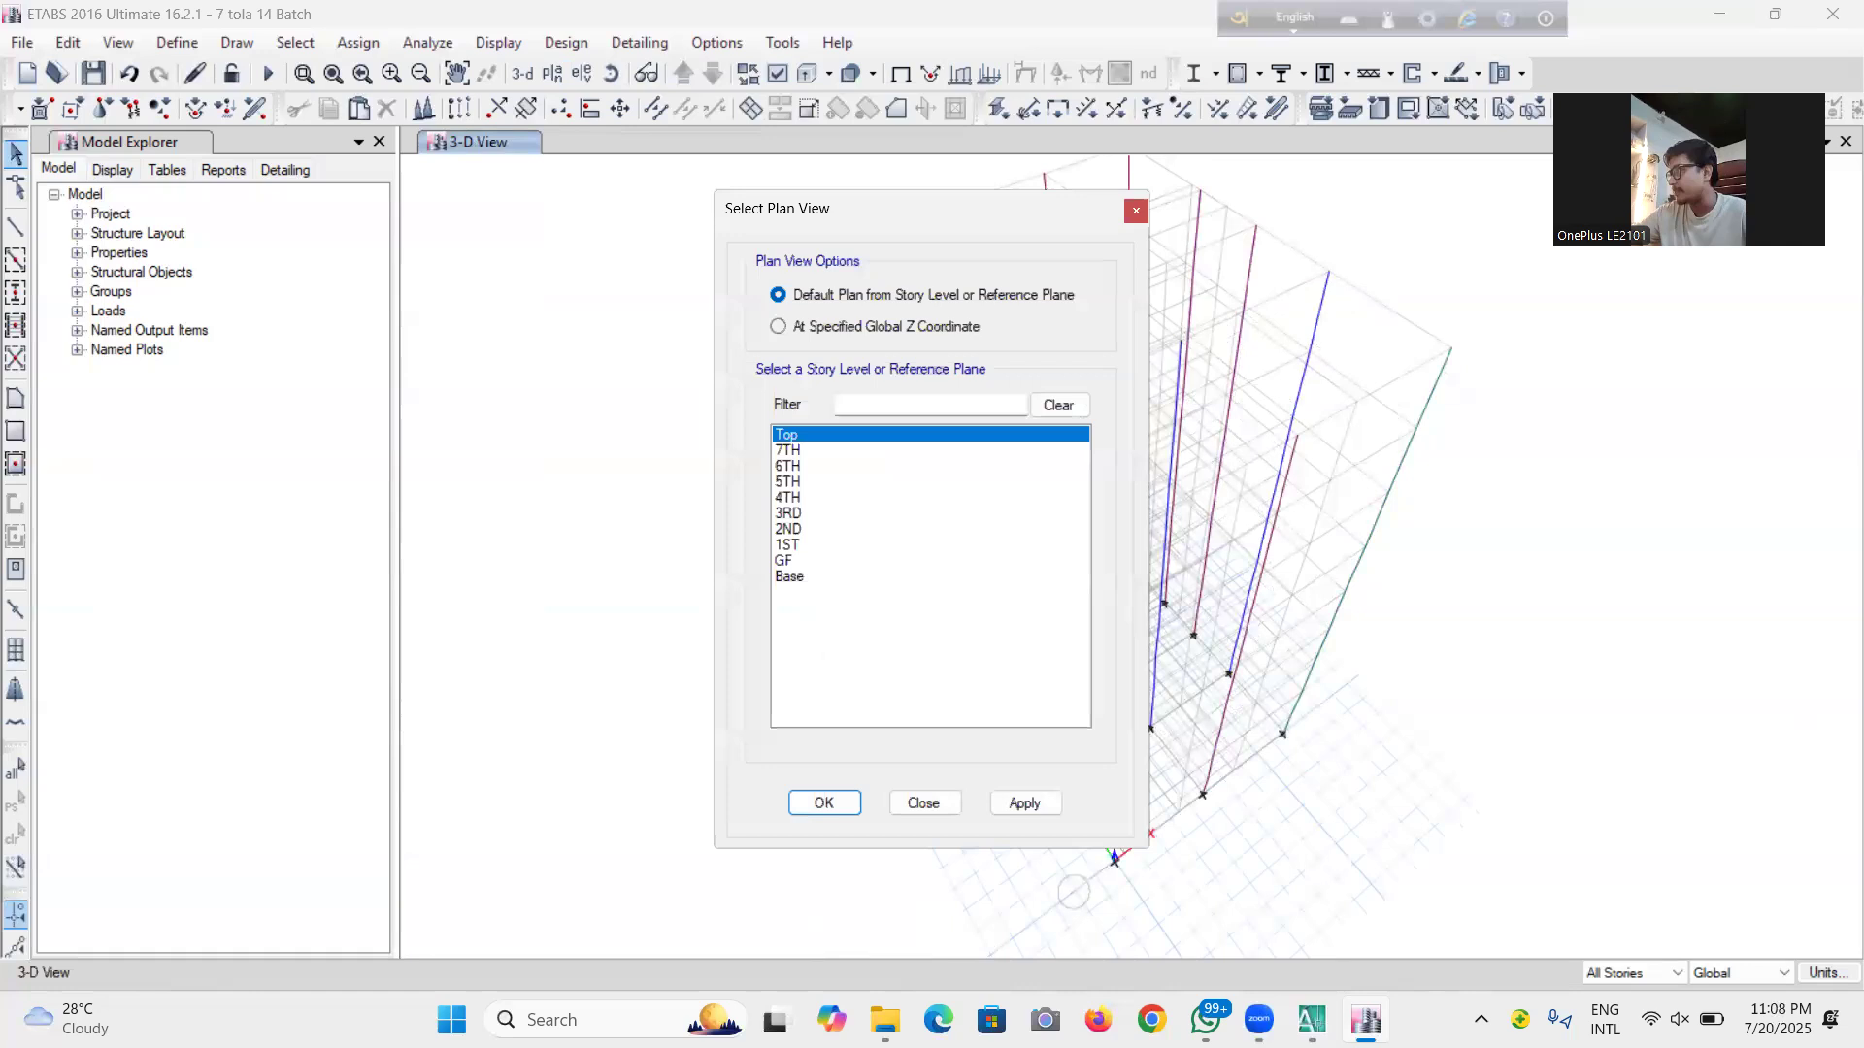
pyautogui.click(789, 561)
pyautogui.click(1009, 805)
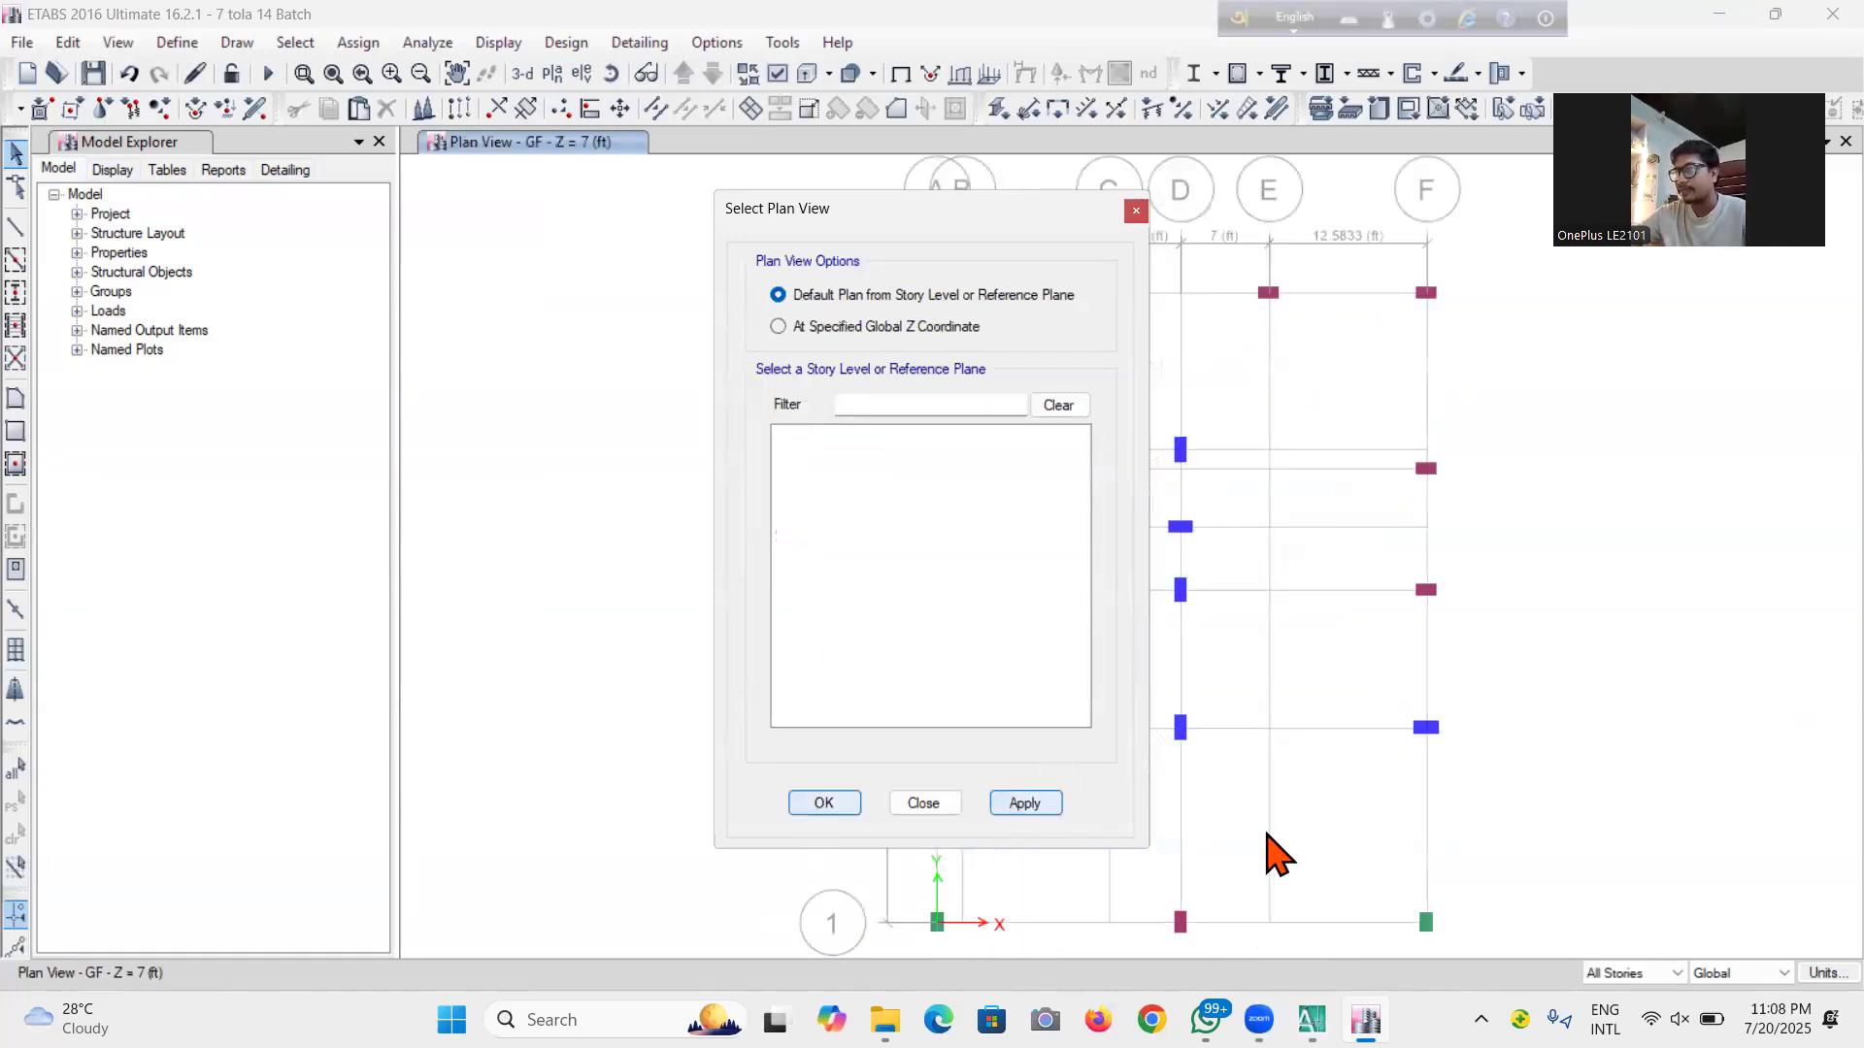
pyautogui.moveTo(1266, 832); pyautogui.dragTo(1160, 823, button='middle')
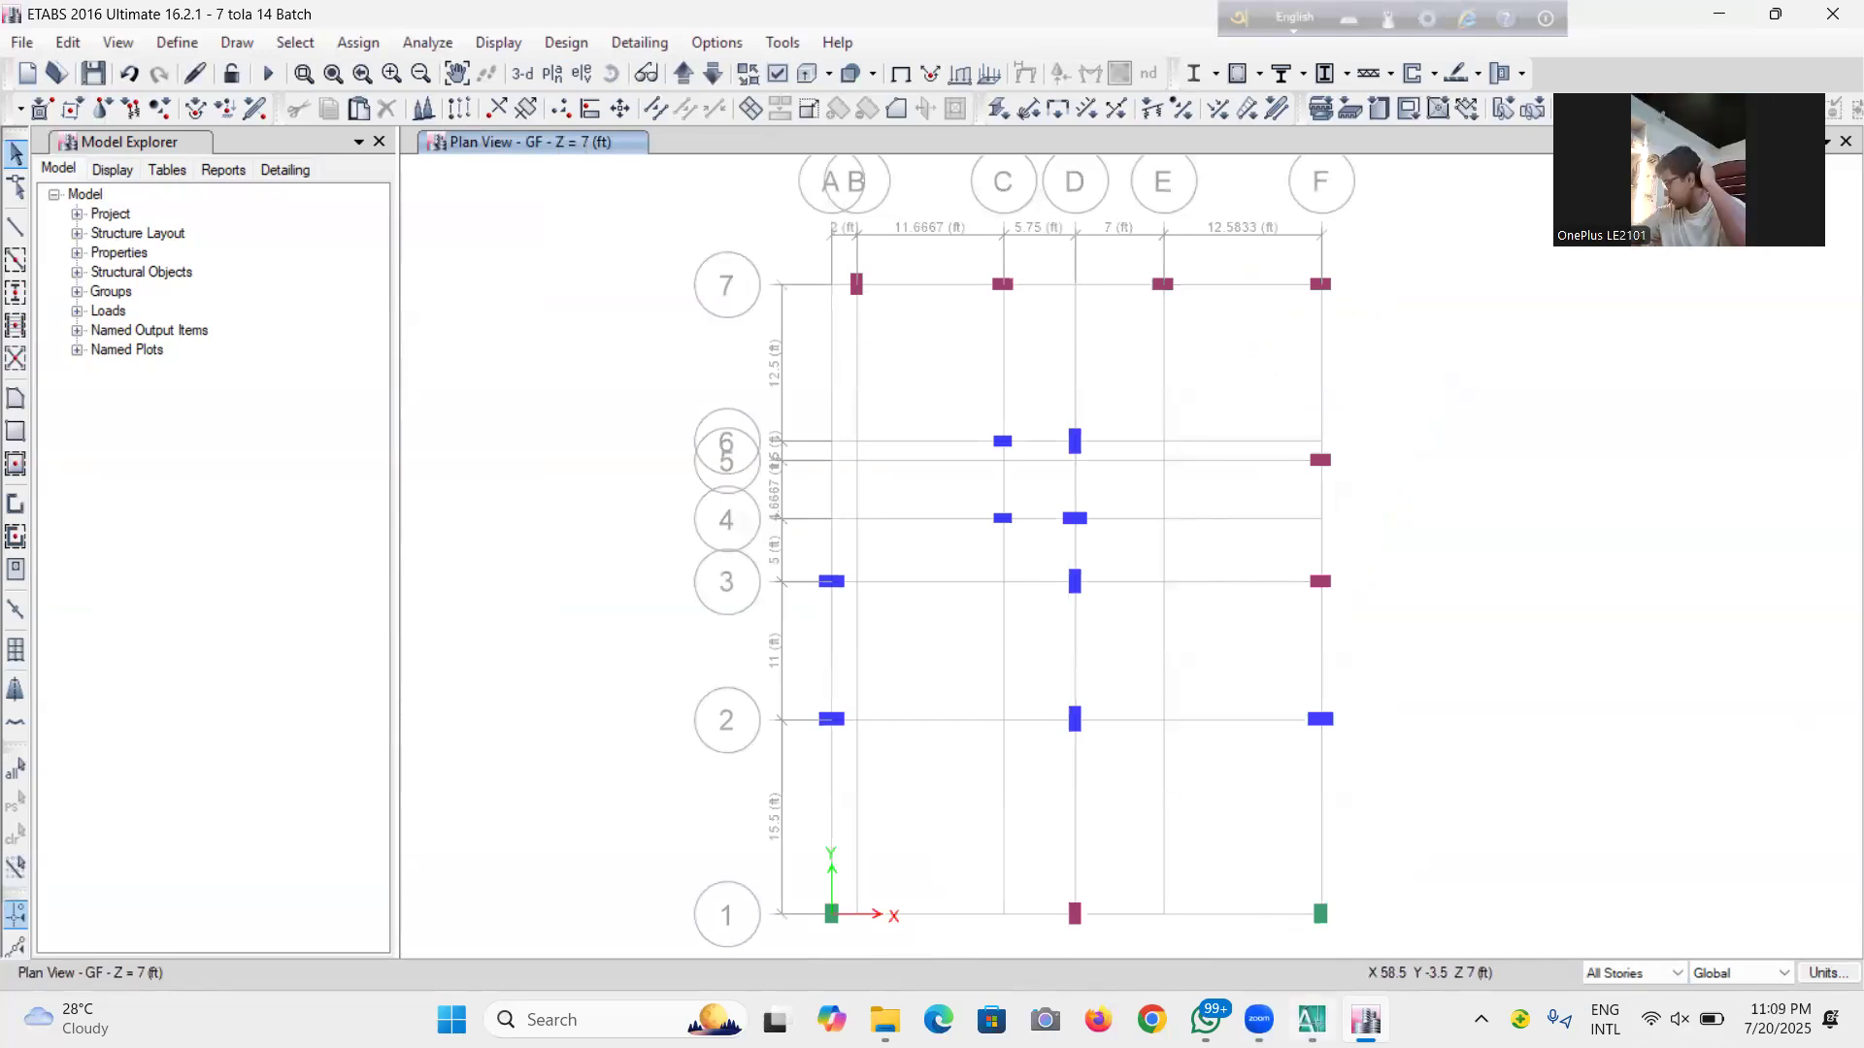
# Review the column layout plan in AutoCAD and minimize AutoCAD to return to ETABS
pyautogui.moveTo(1311, 1019)
pyautogui.click(1310, 893)
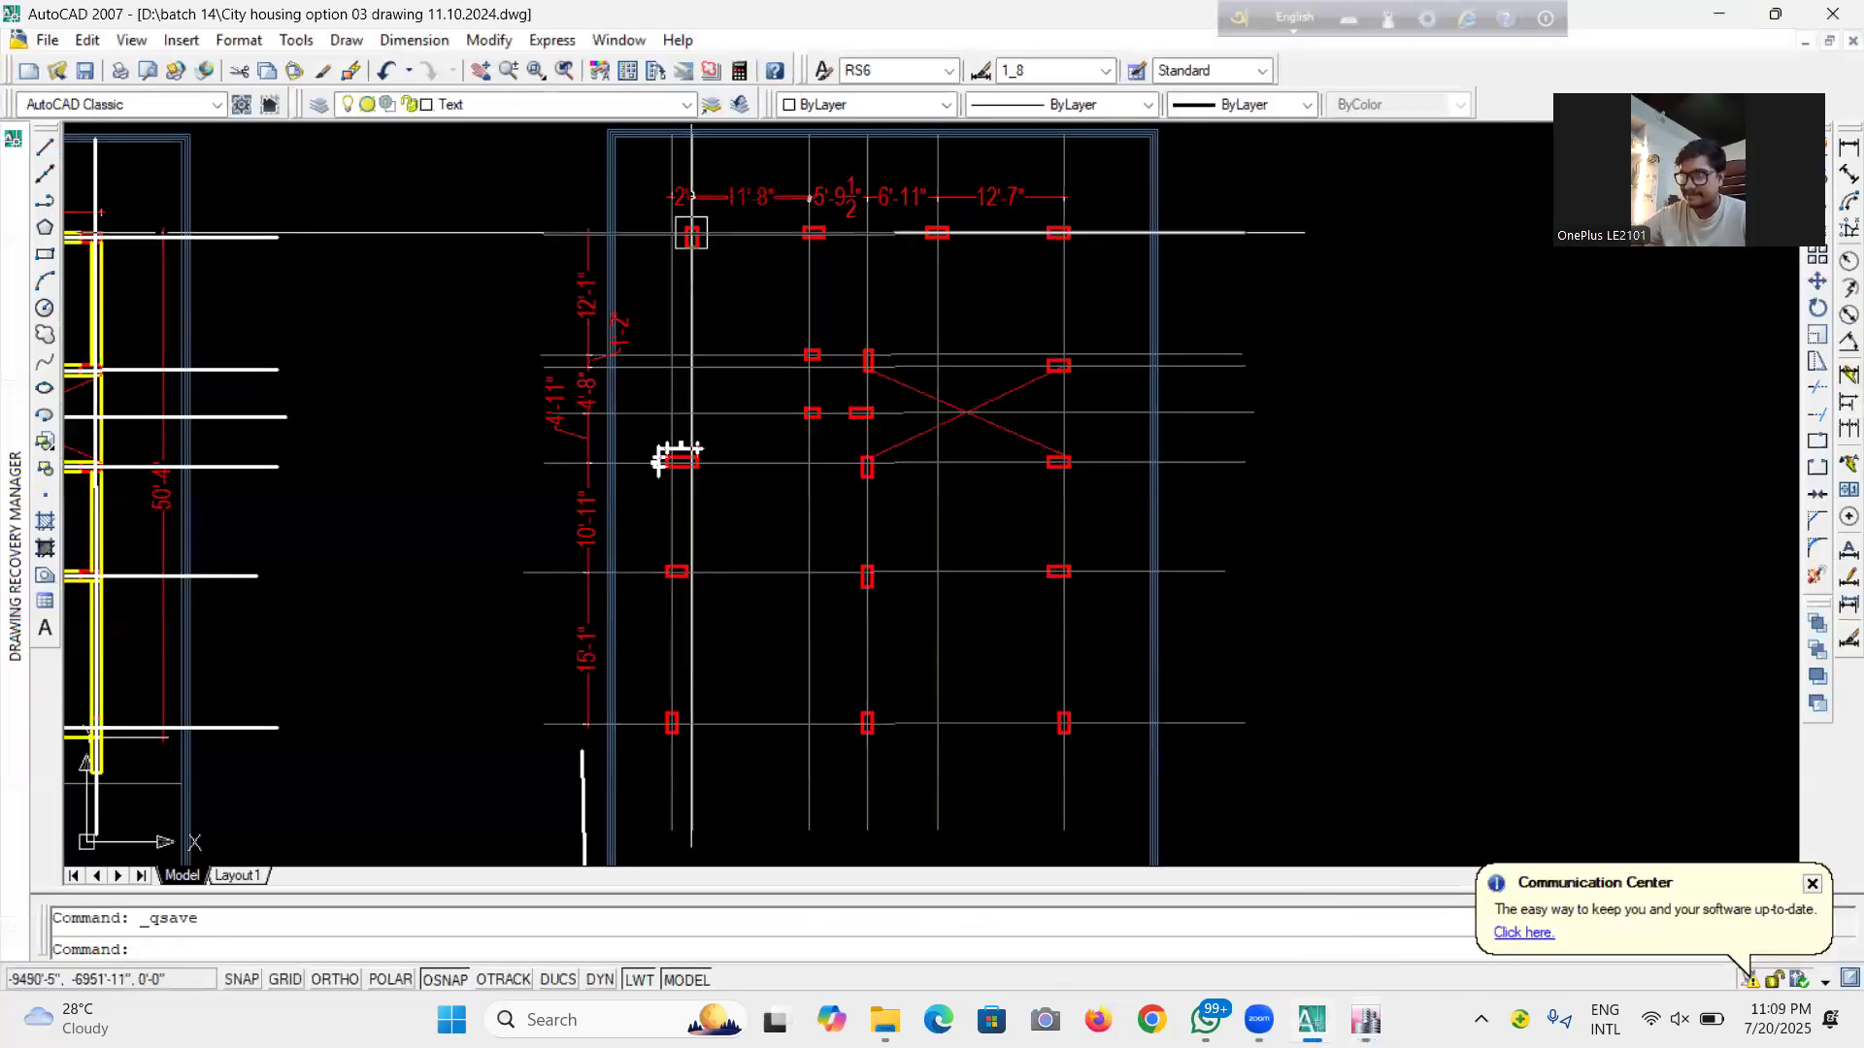
pyautogui.click(1728, 13)
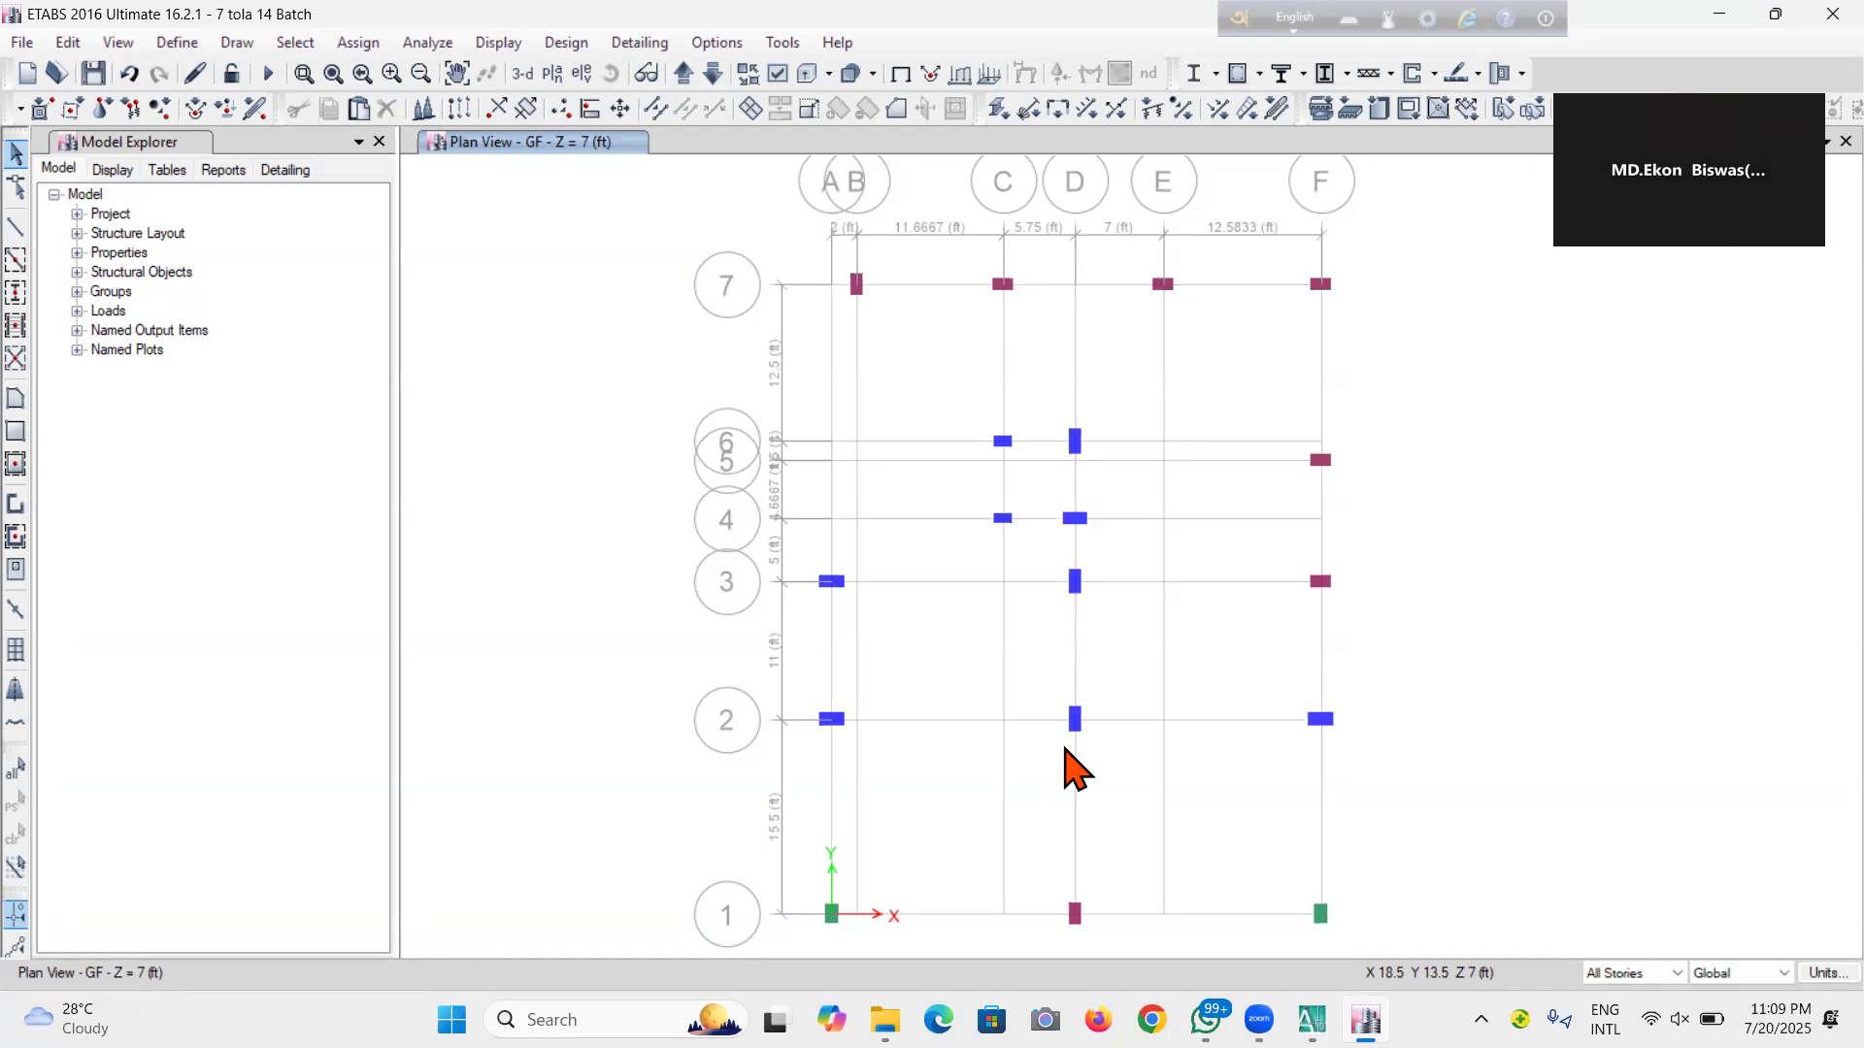
# Save the model and start drawing straight frame lines with the FB-12X18 beam section
pyautogui.click(93, 73)
pyautogui.click(16, 228)
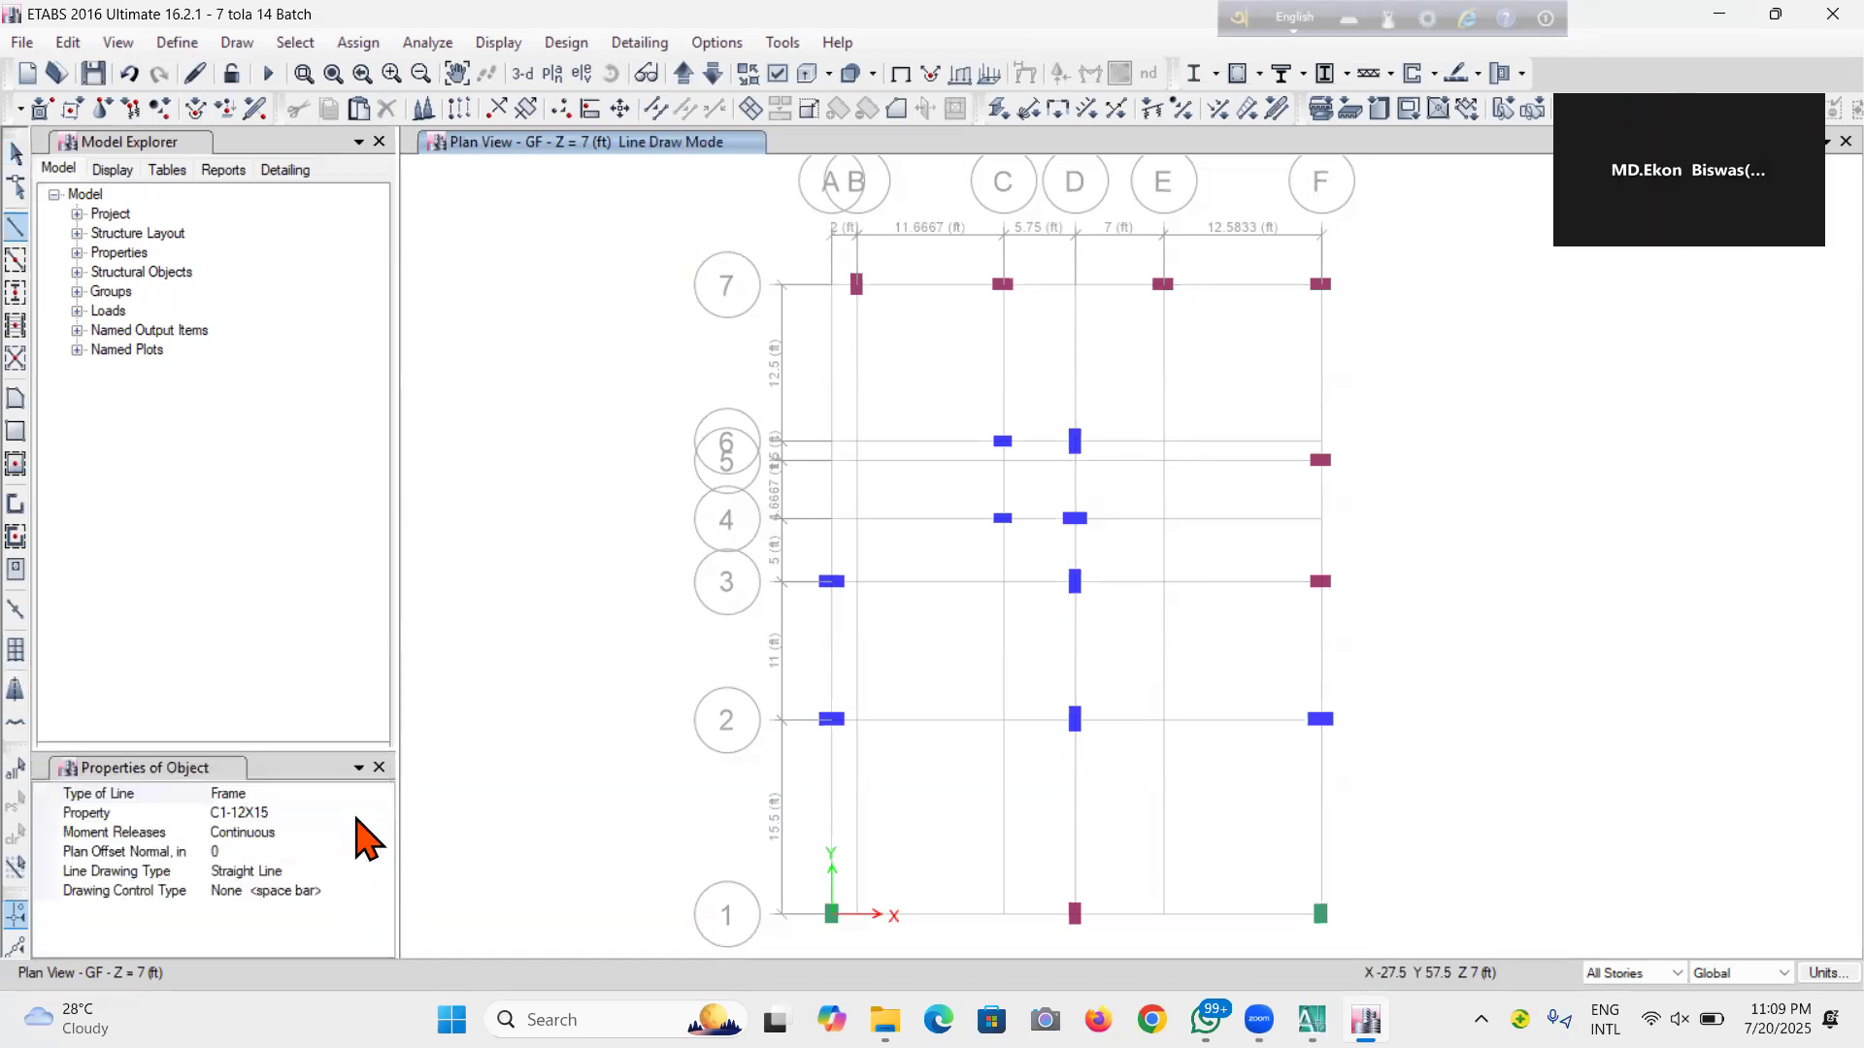
pyautogui.click(382, 815)
pyautogui.click(384, 816)
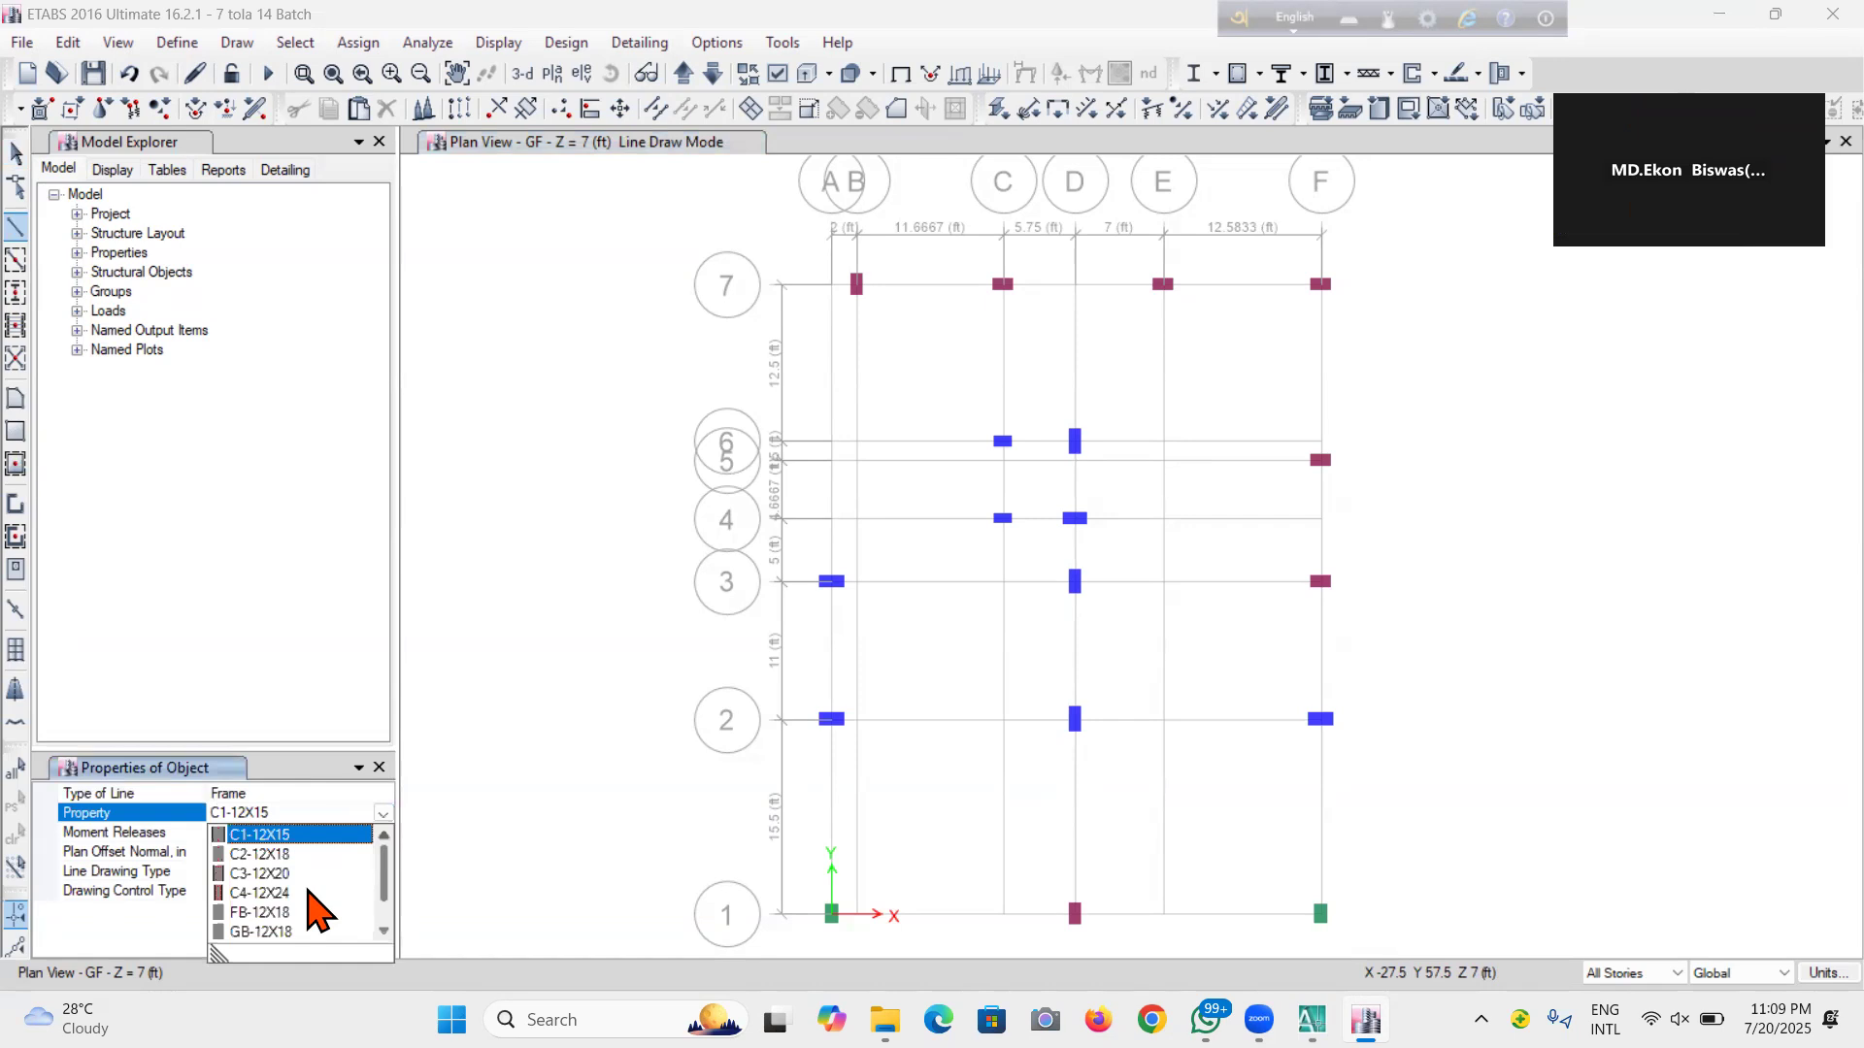
pyautogui.scroll(-1, 320, 922)
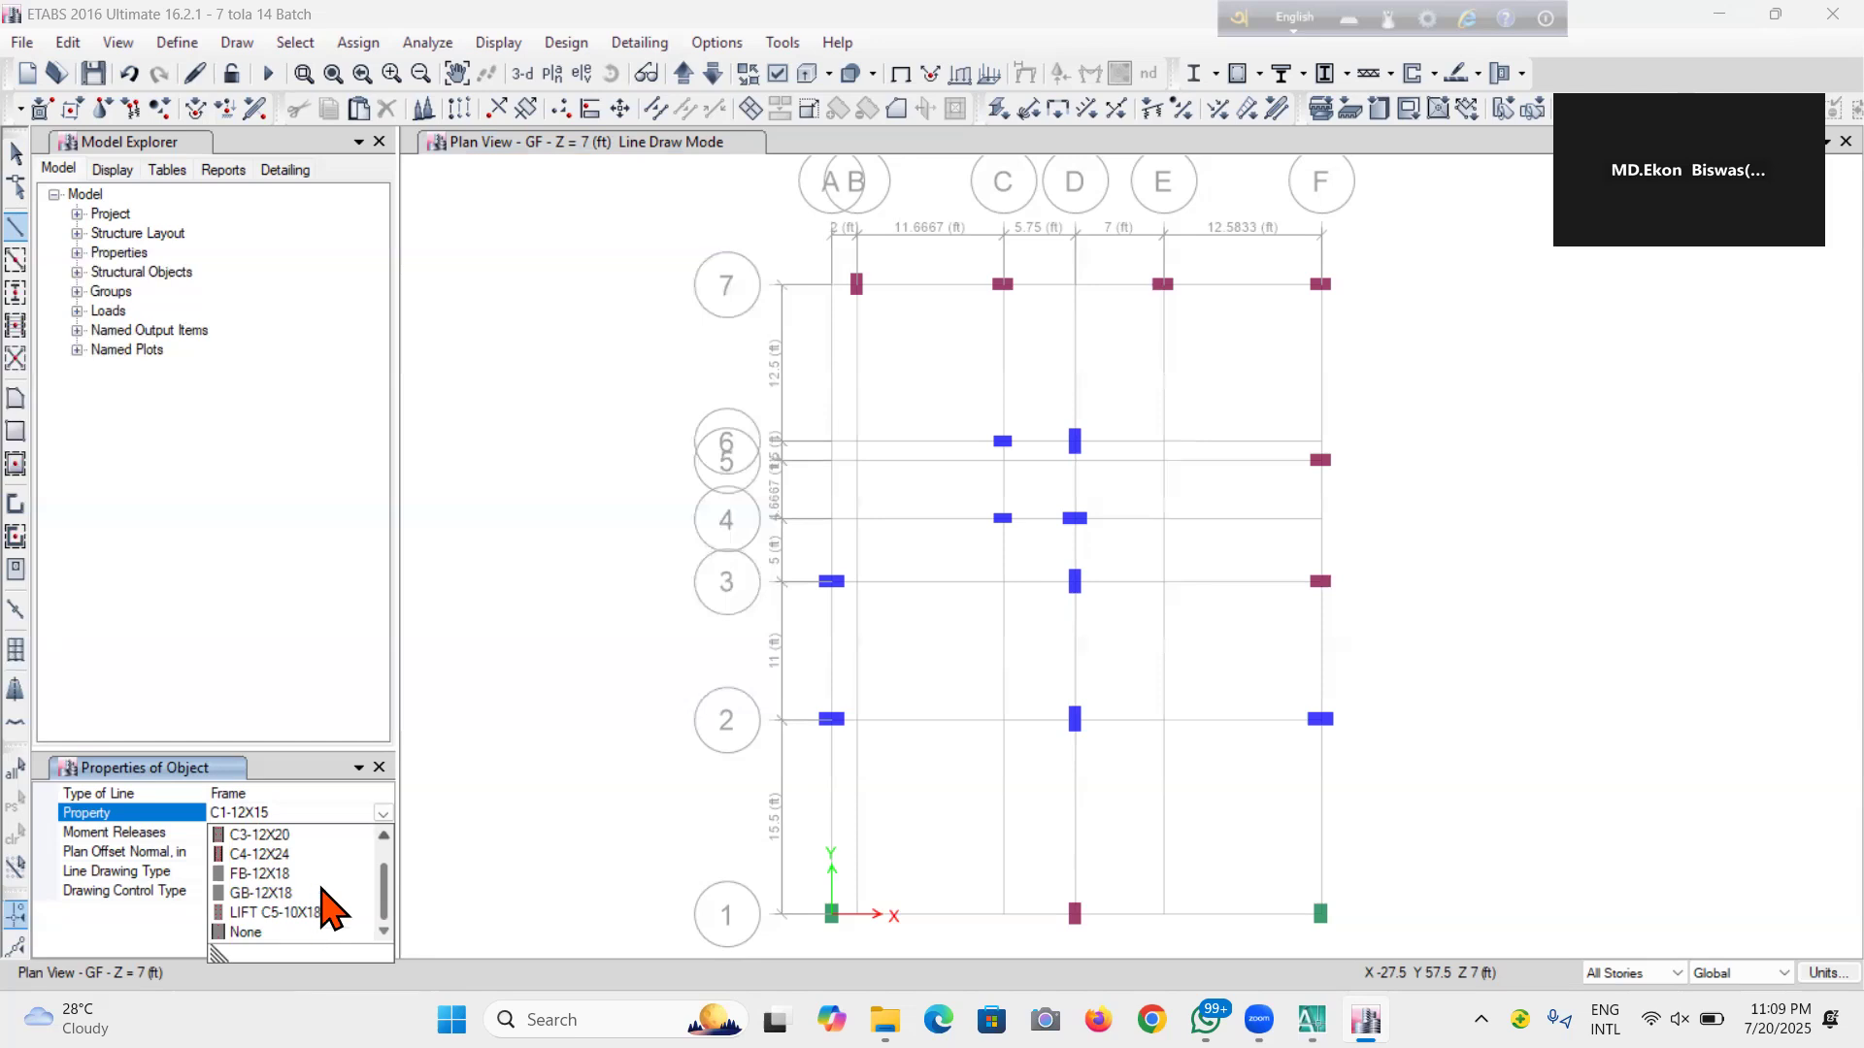
pyautogui.click(322, 891)
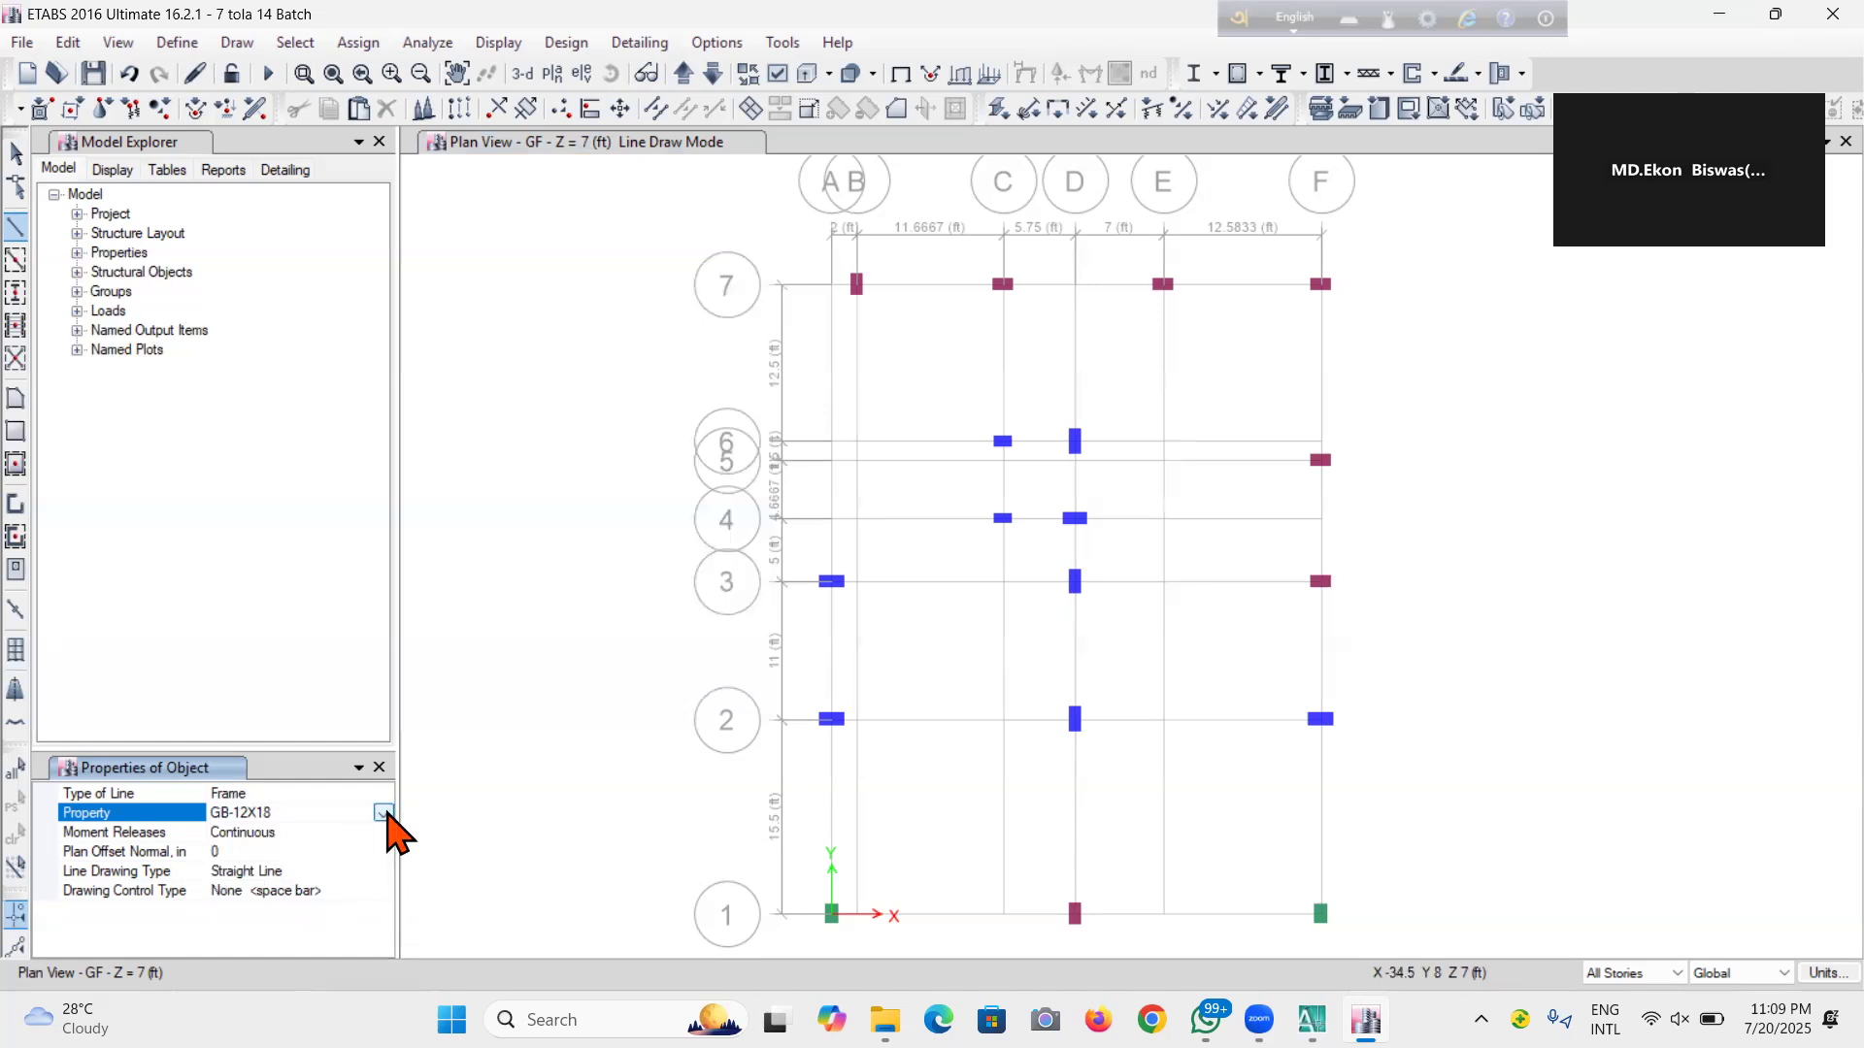
pyautogui.click(383, 814)
pyautogui.click(267, 913)
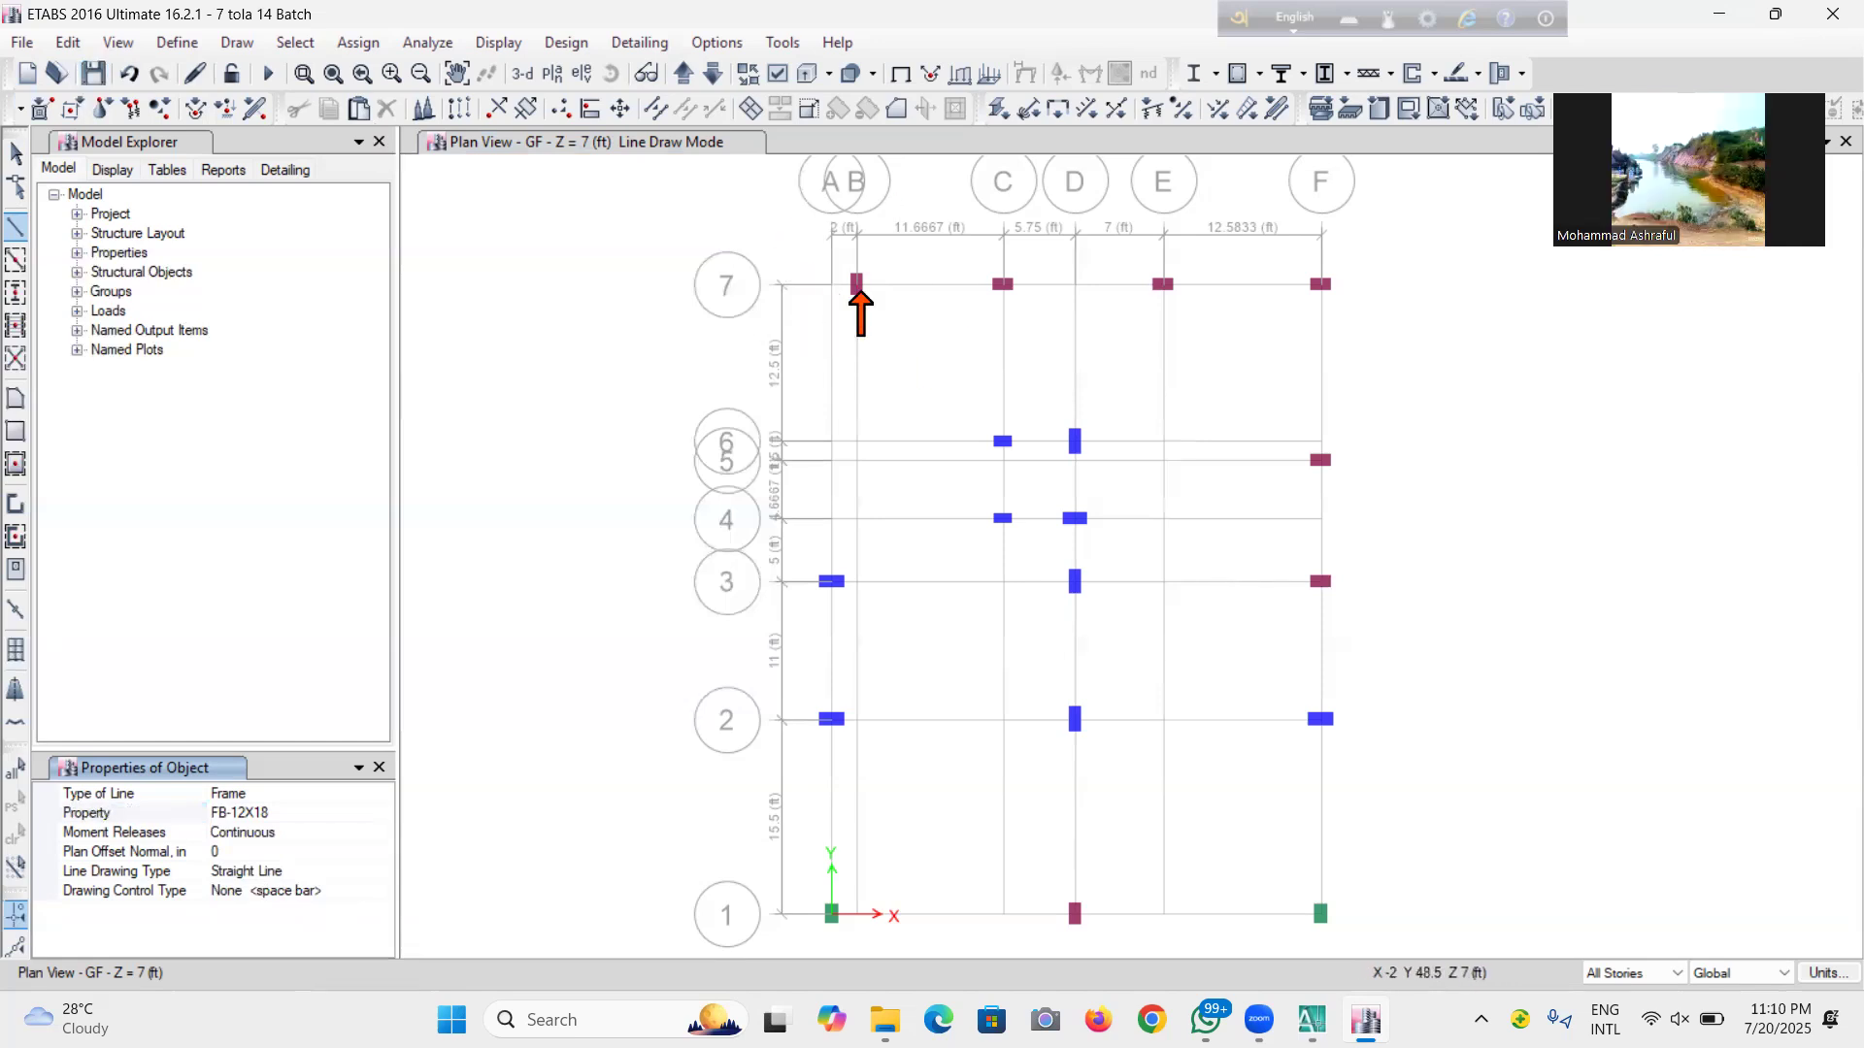
# Draw FB-12X18 beams along grid line 7 from B through C and E to F
pyautogui.click(859, 286)
pyautogui.click(1002, 284)
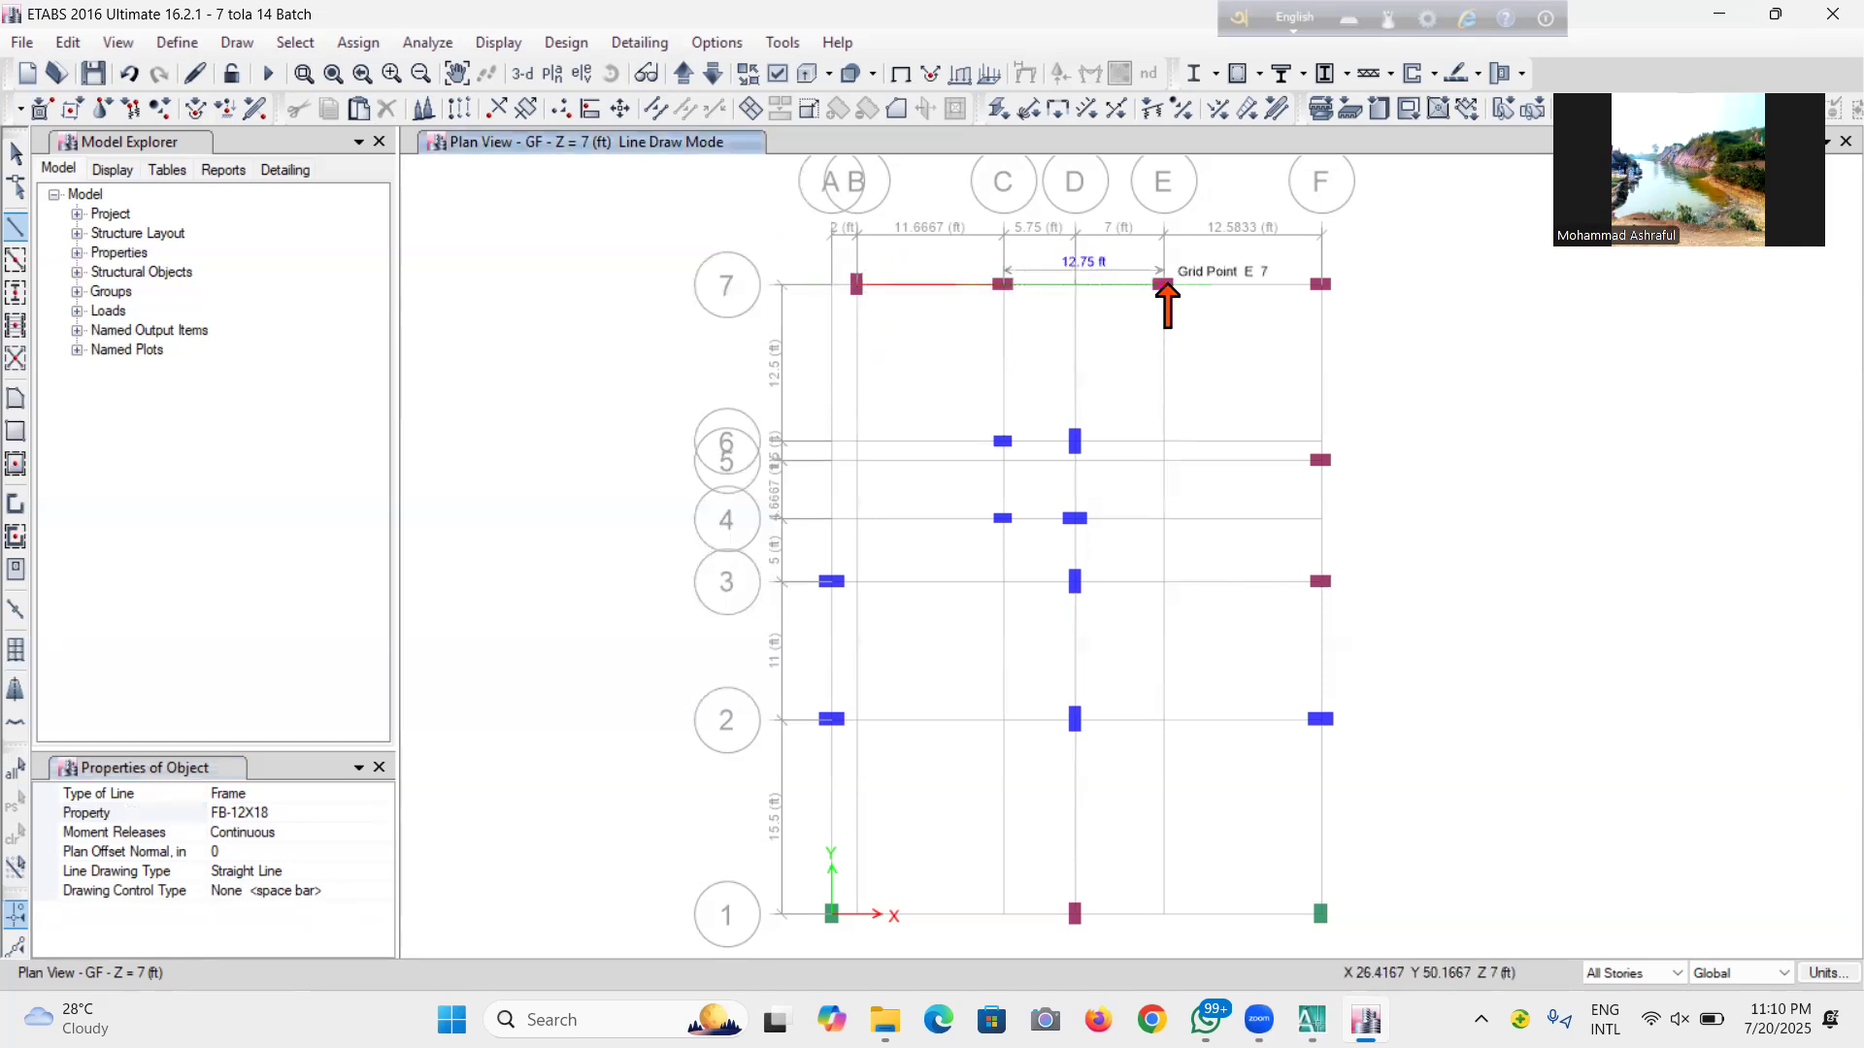
pyautogui.click(1163, 284)
pyautogui.doubleClick(1321, 284)
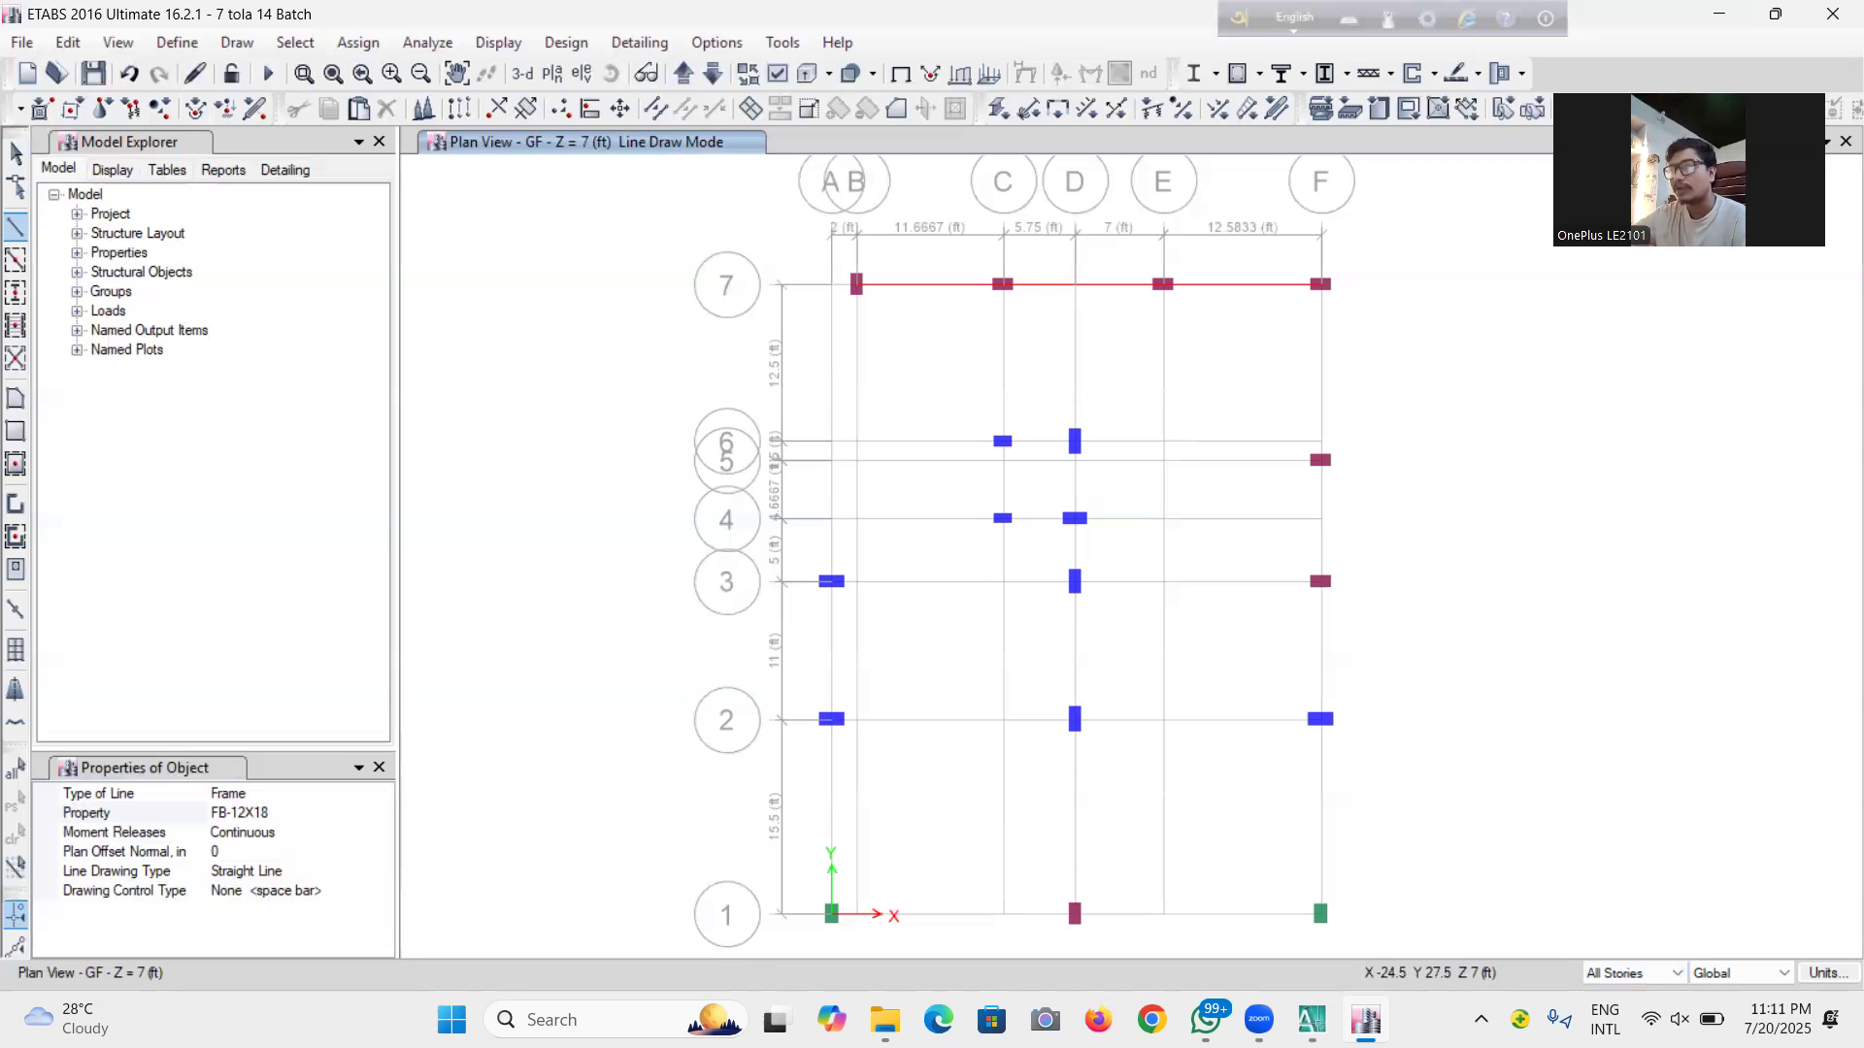
# Check the grid line 7 beams in the 3-D view and return to the GF plan view
pyautogui.click(522, 74)
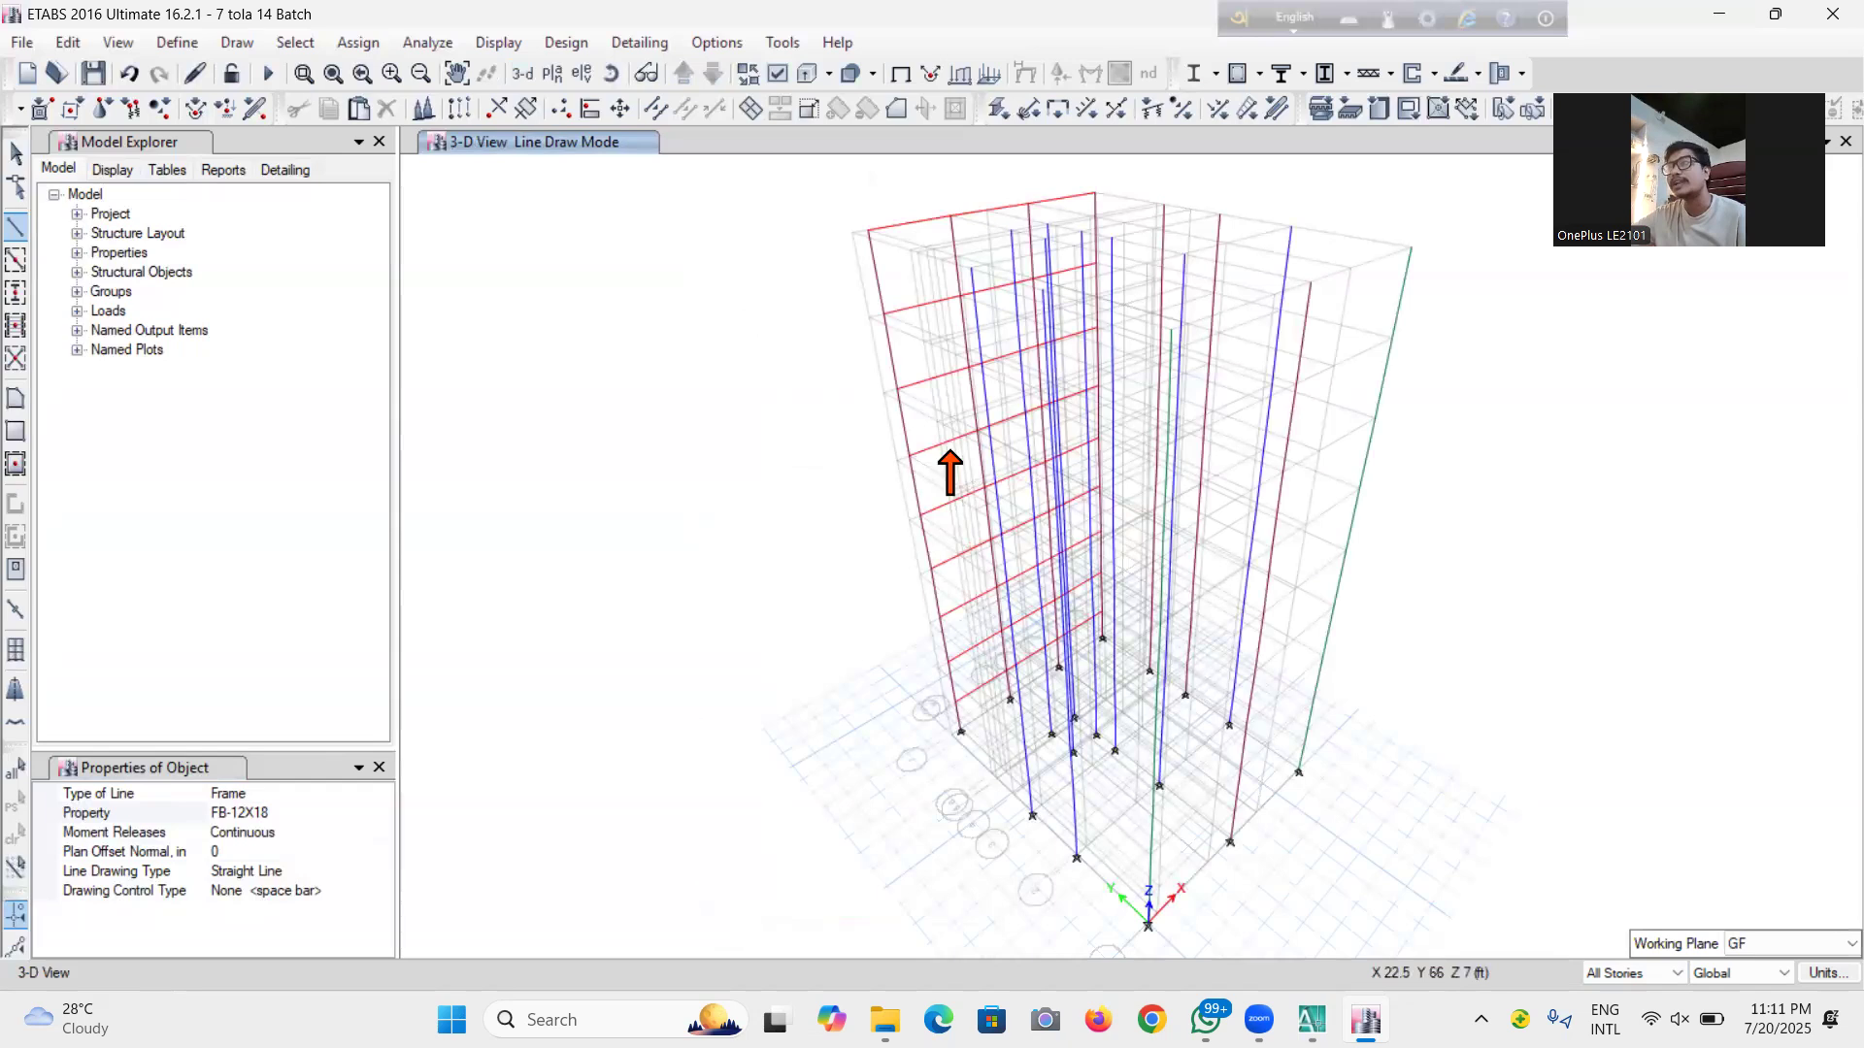
pyautogui.click(552, 74)
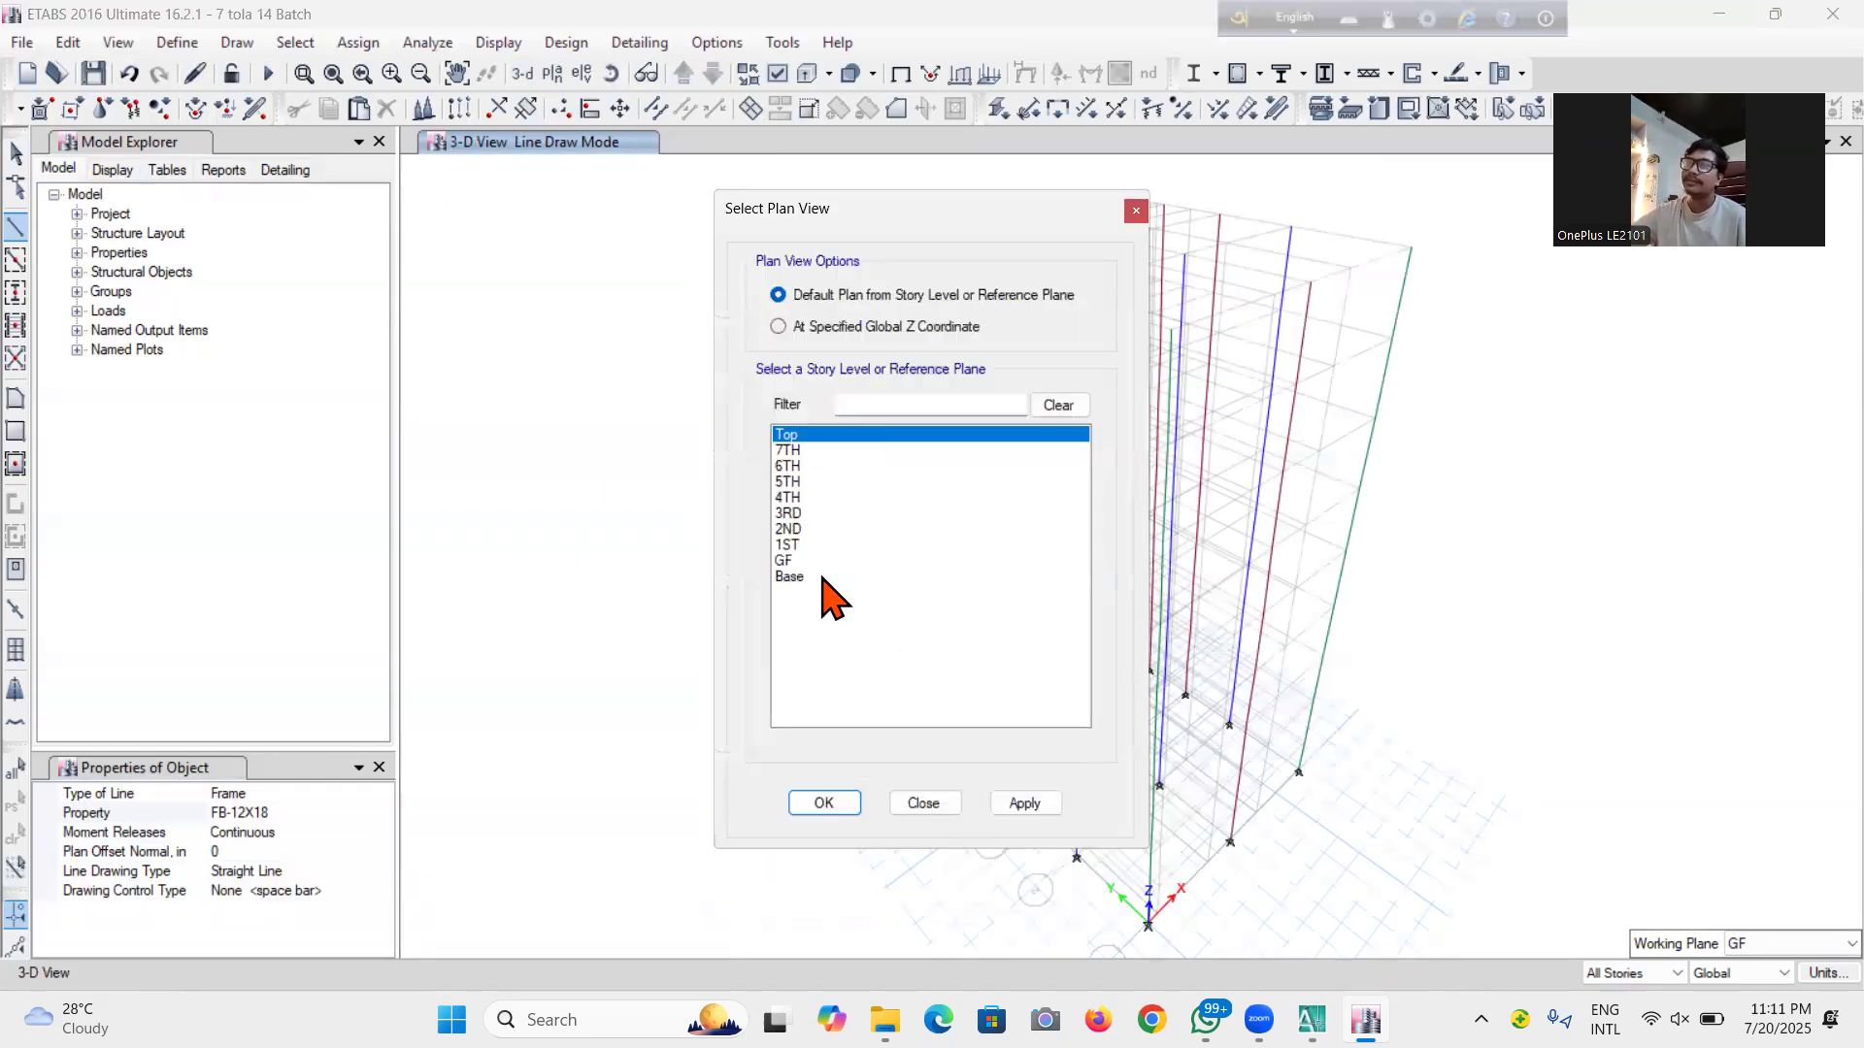
pyautogui.click(788, 561)
pyautogui.click(1057, 807)
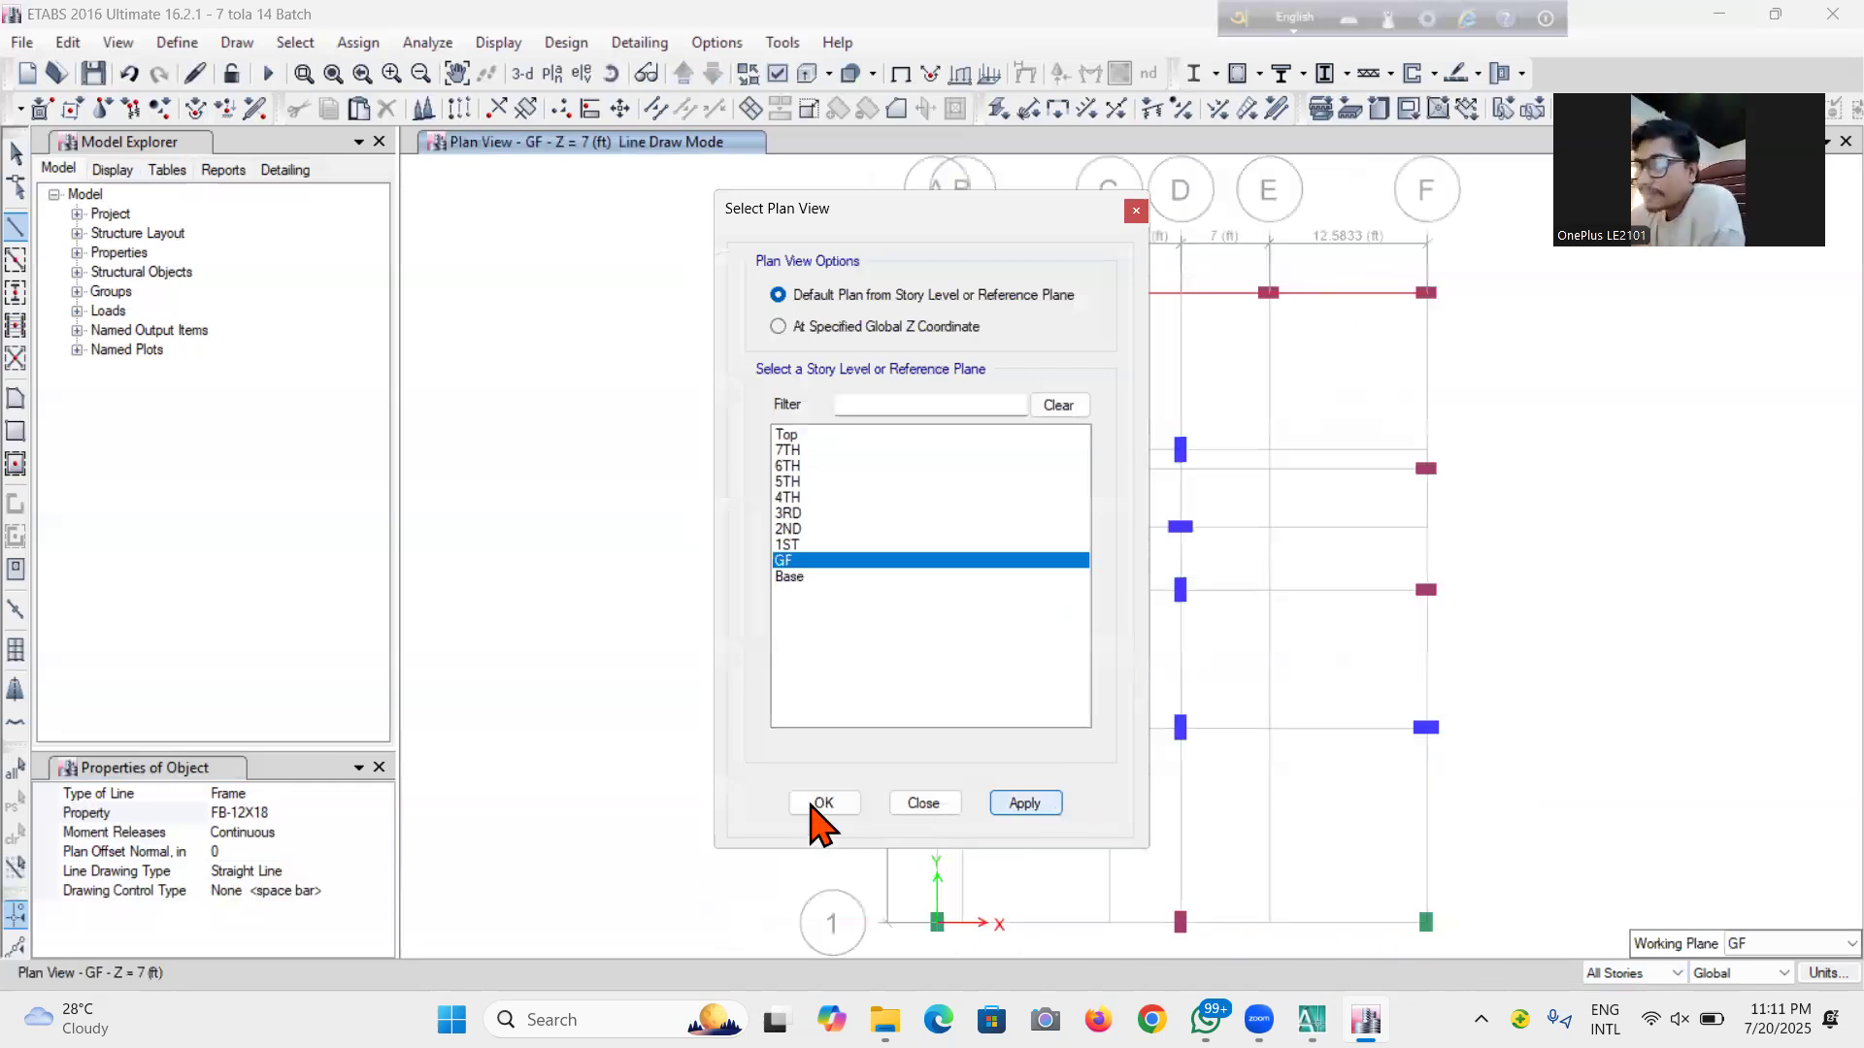
pyautogui.click(823, 803)
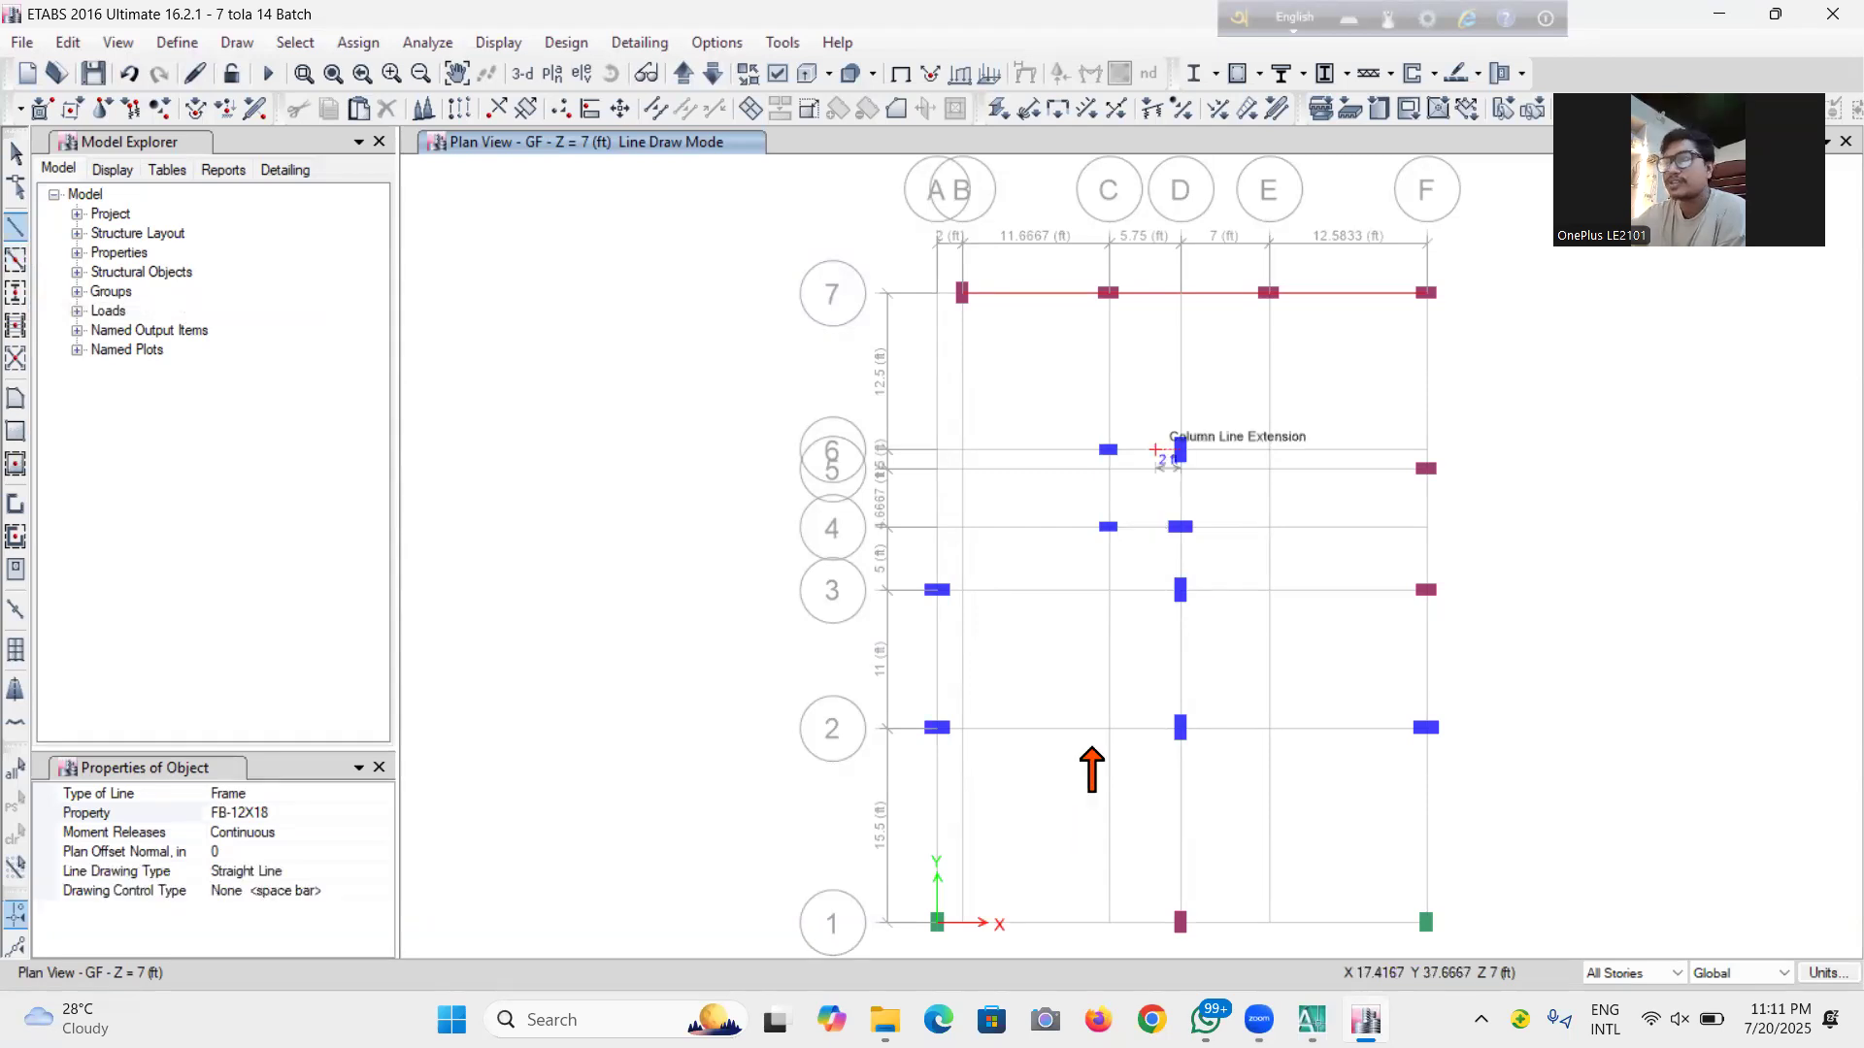
# Draw FB-12X18 beams along grid line 3 from A through D to F
pyautogui.click(936, 589)
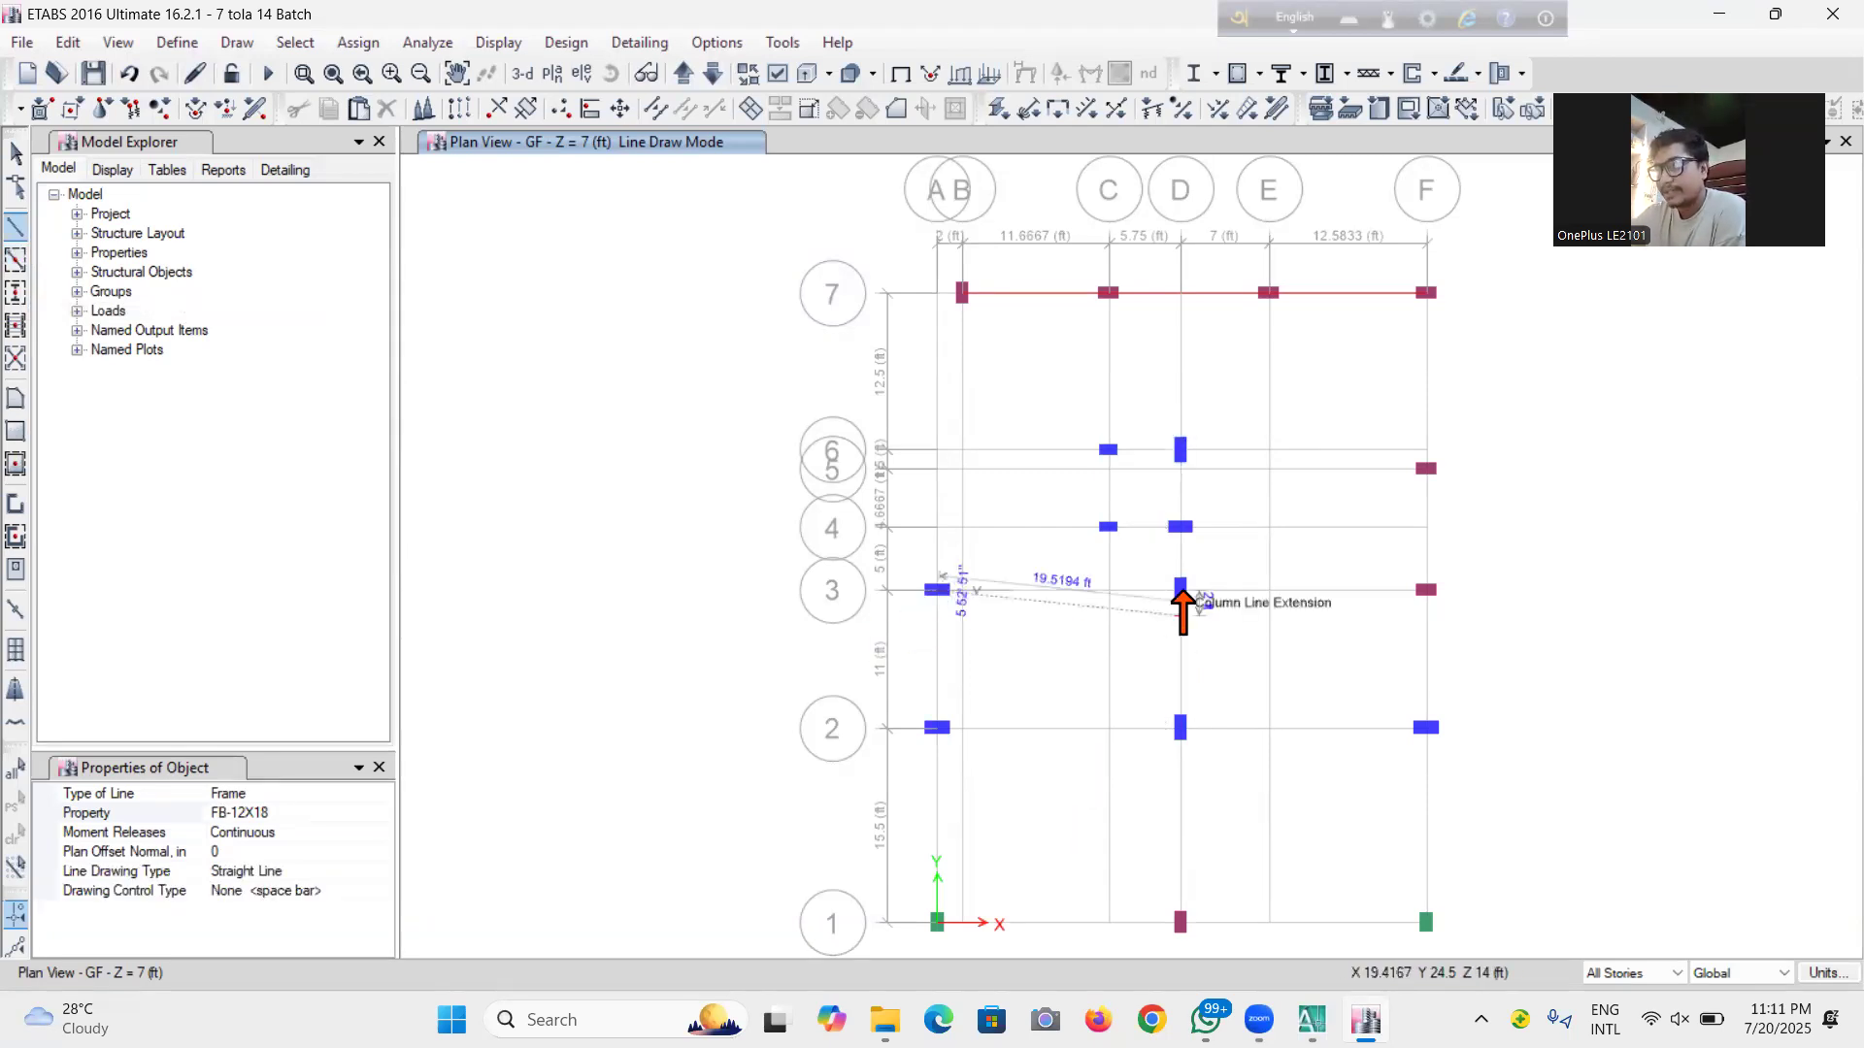
pyautogui.click(1180, 589)
pyautogui.click(1423, 589)
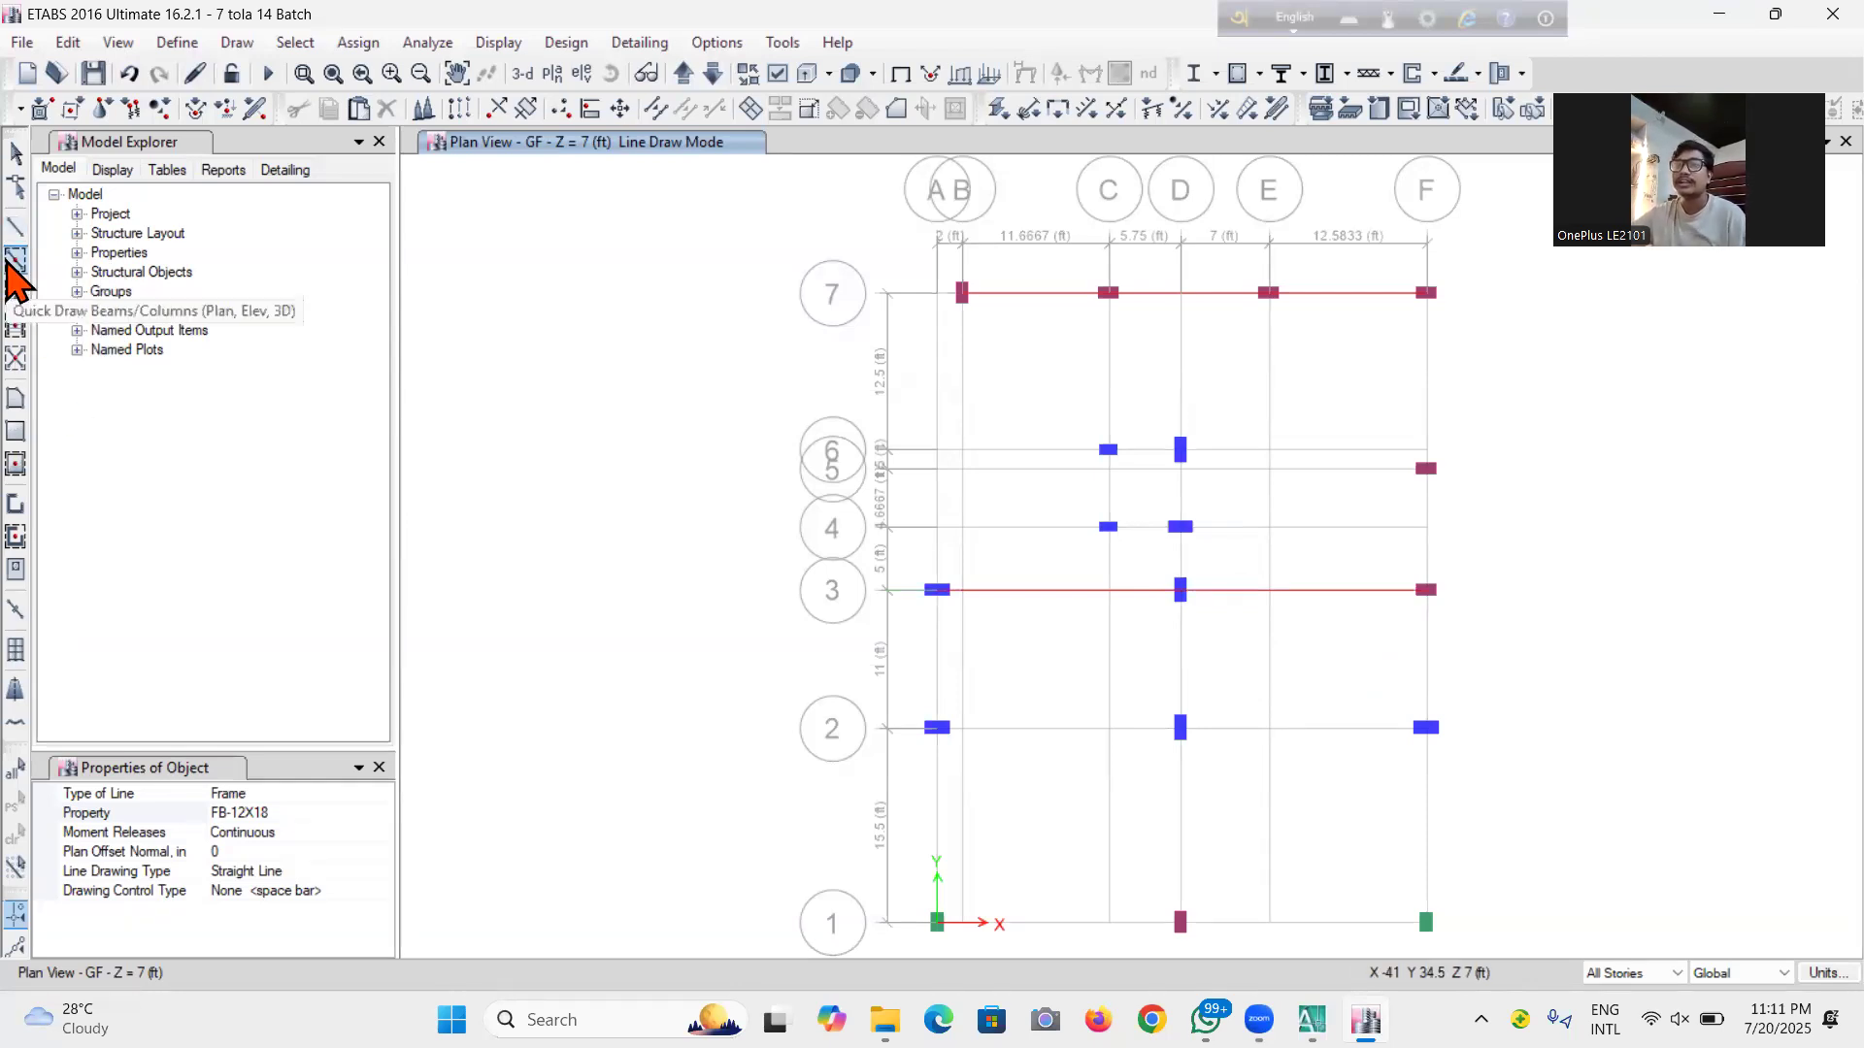
pyautogui.click(15, 260)
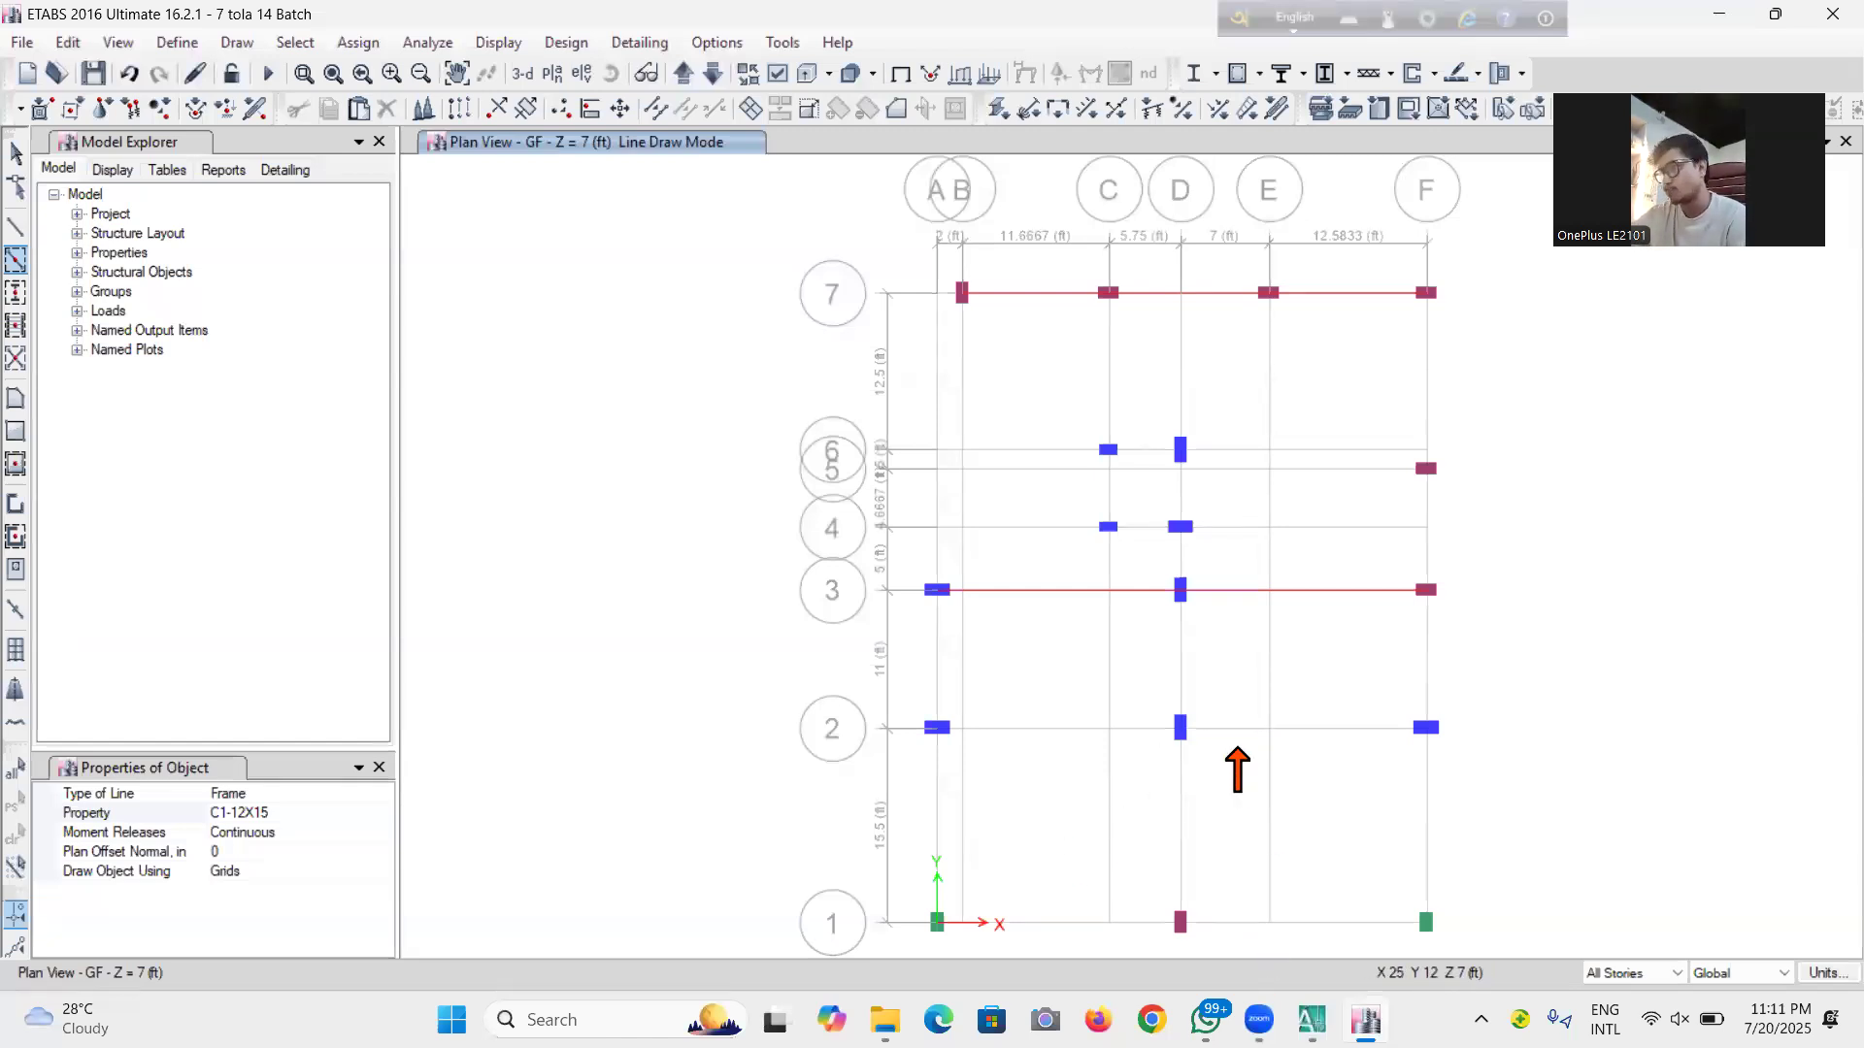
pyautogui.click(1227, 730)
pyautogui.click(1136, 754)
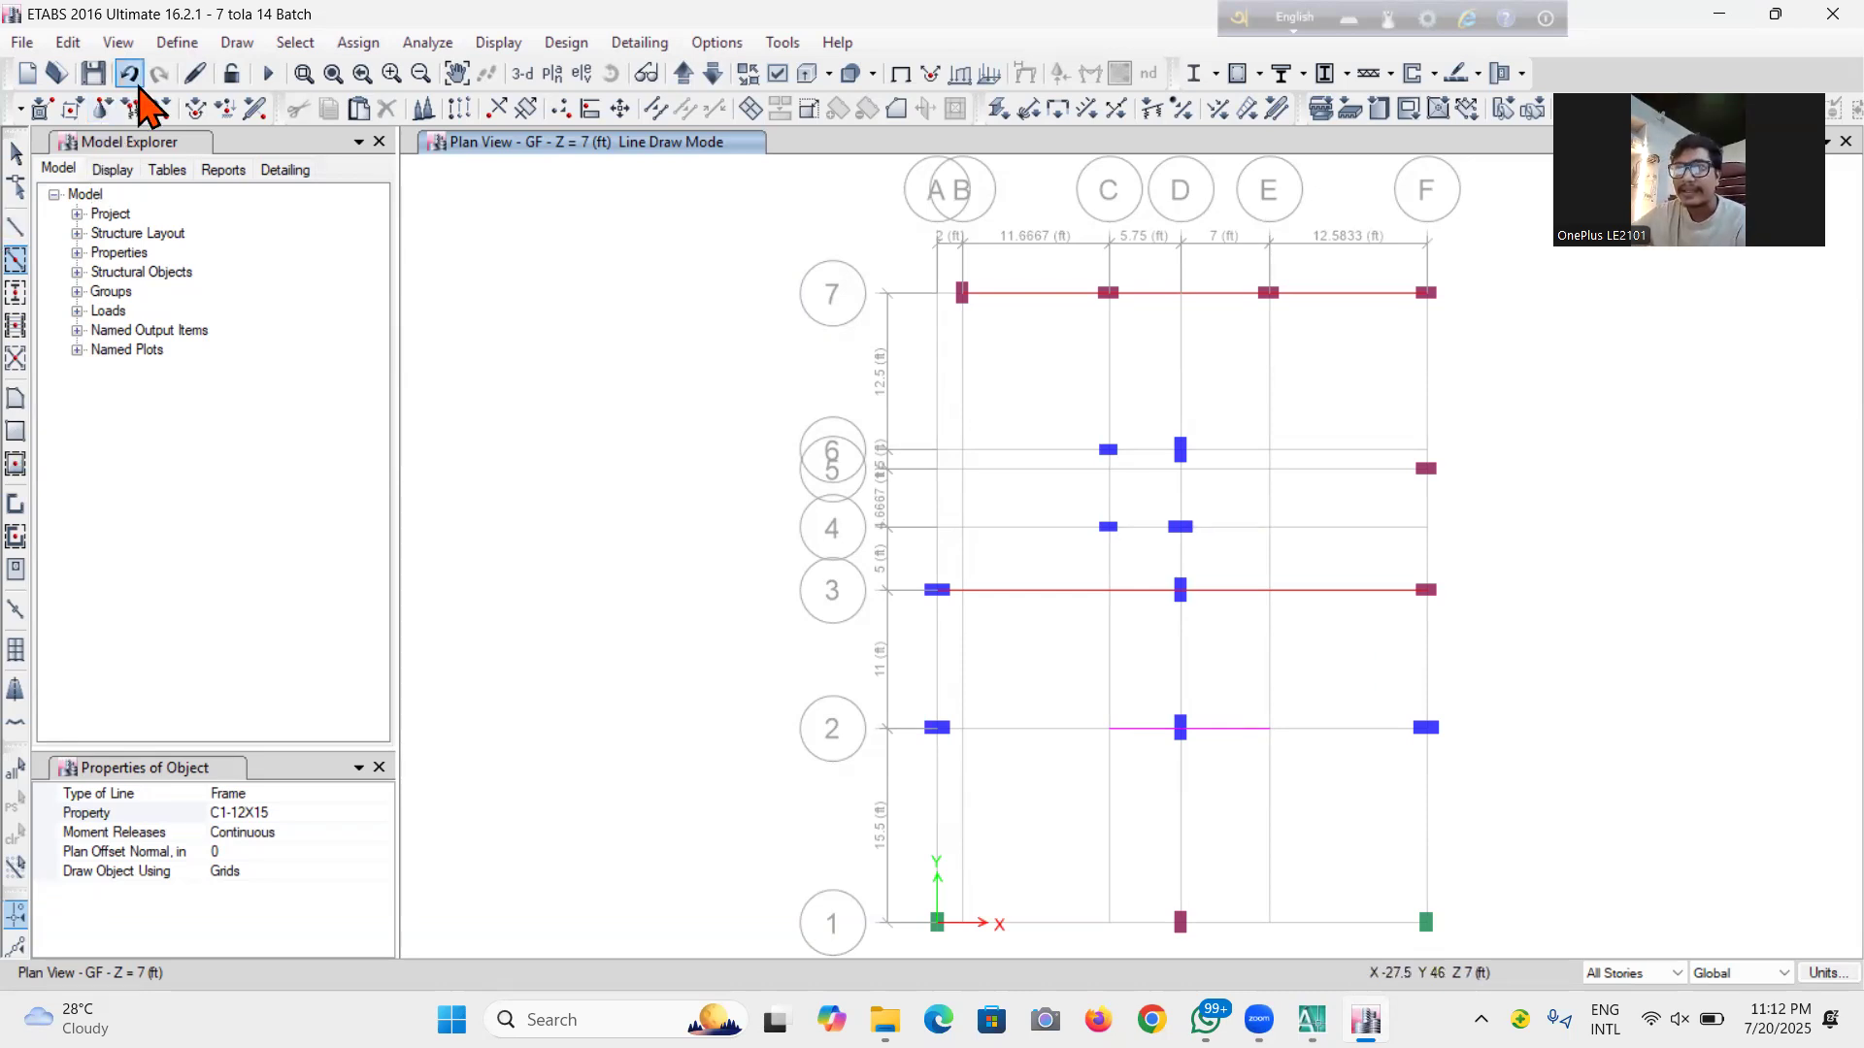
pyautogui.click(131, 75)
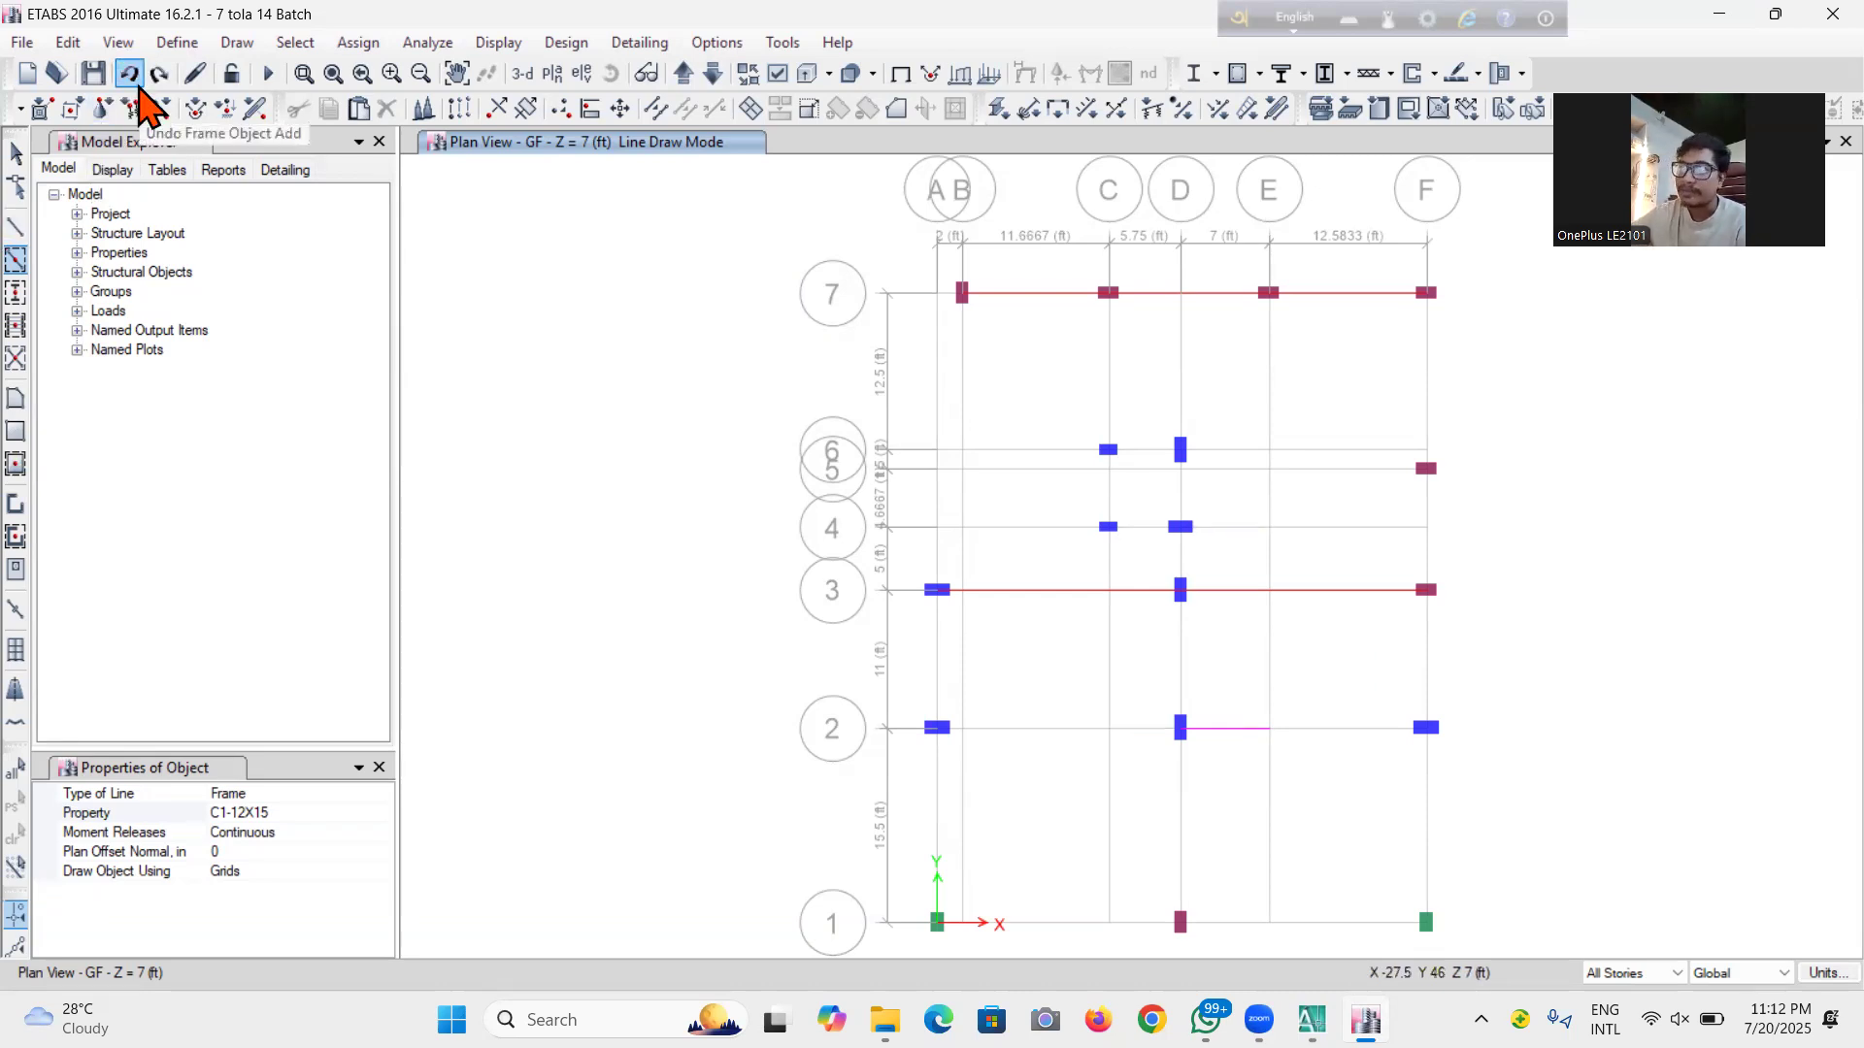
pyautogui.click(131, 78)
# Resume frame line drawing and add FB-12X18 beams along grid line 2 from D to F and from A to D
pyautogui.click(15, 226)
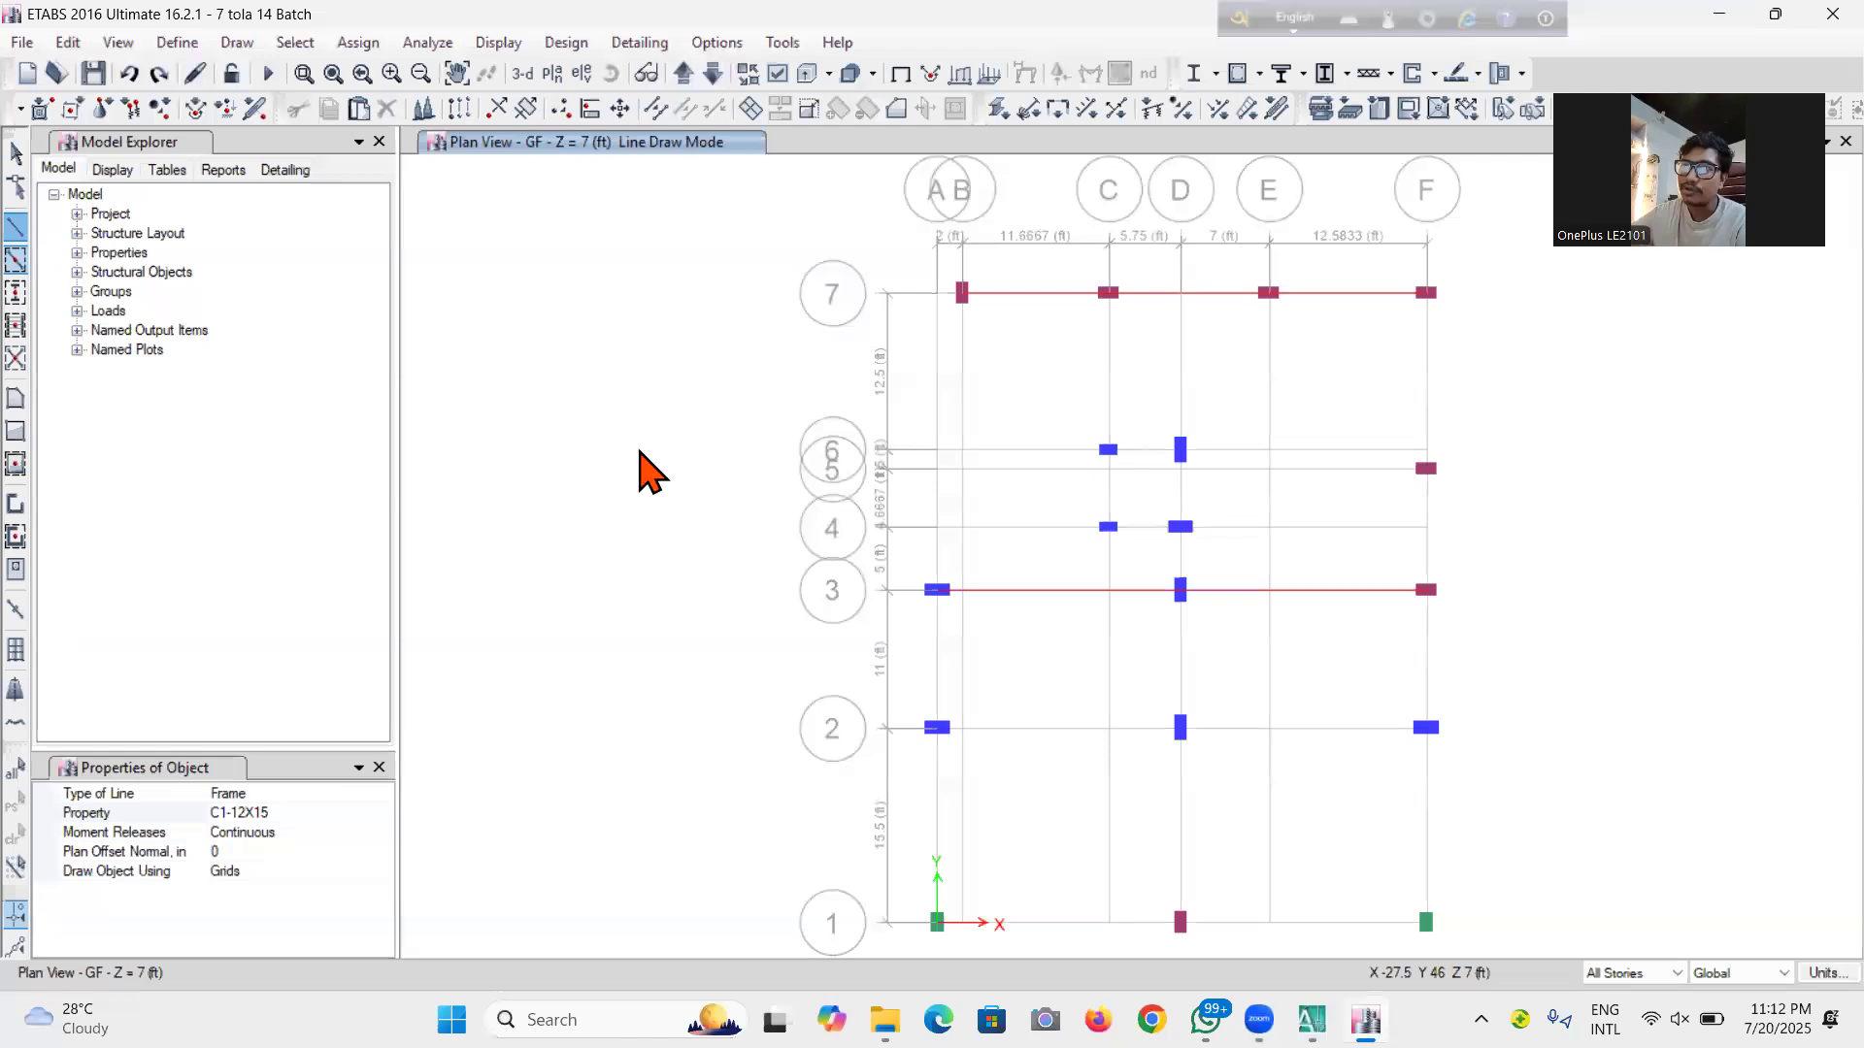
pyautogui.click(1181, 727)
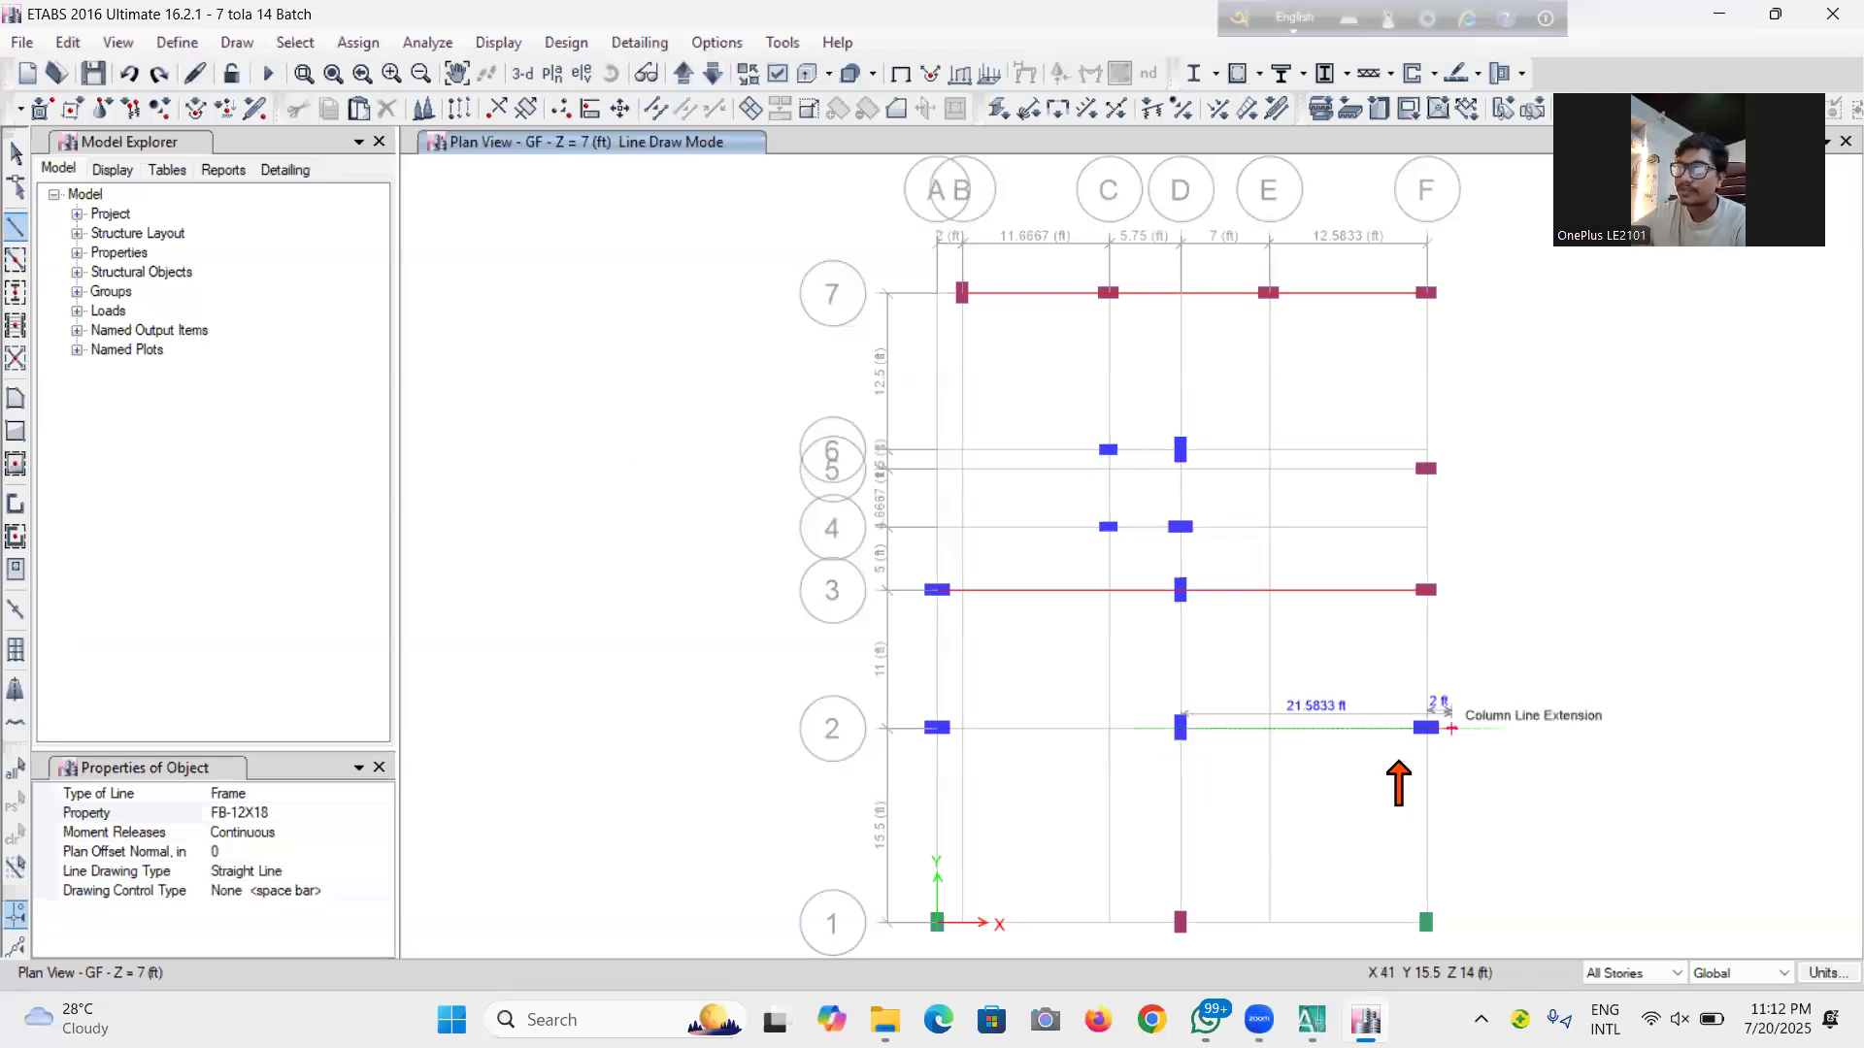
pyautogui.rightClick(1331, 746)
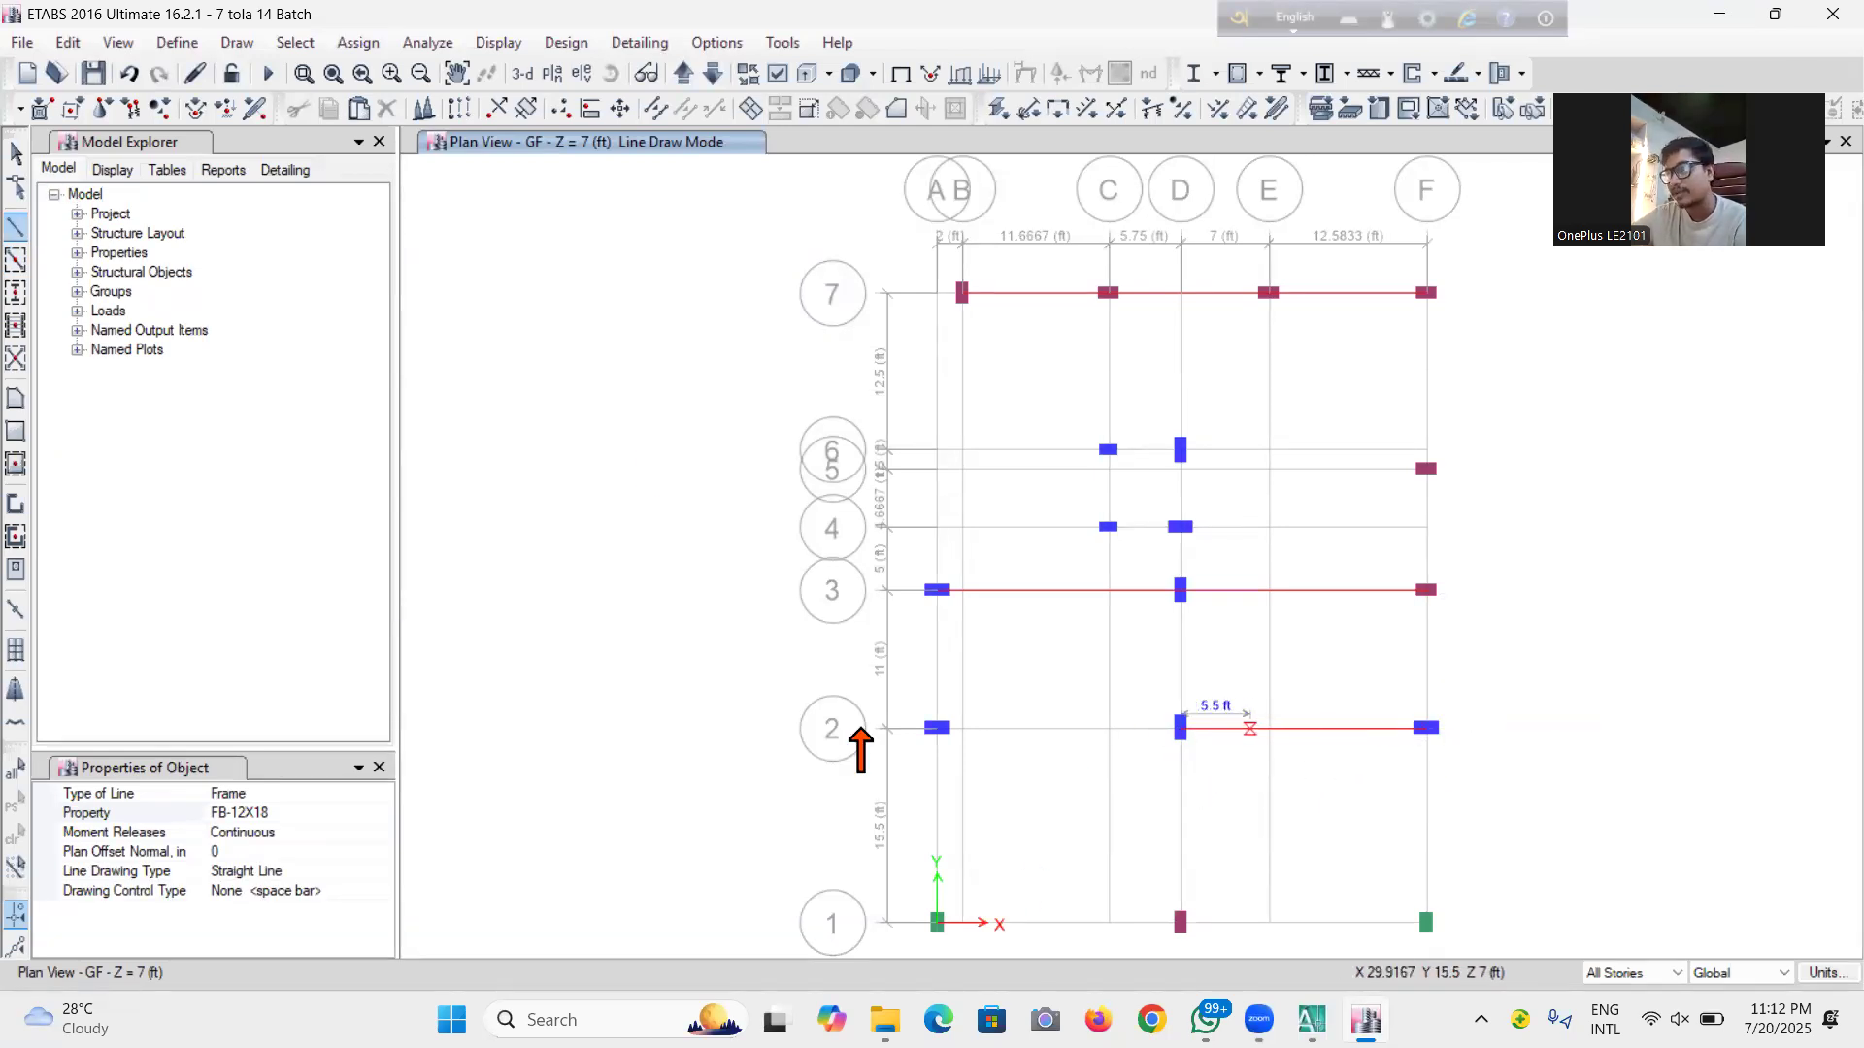
pyautogui.click(937, 727)
pyautogui.click(1180, 727)
pyautogui.rightClick(1115, 832)
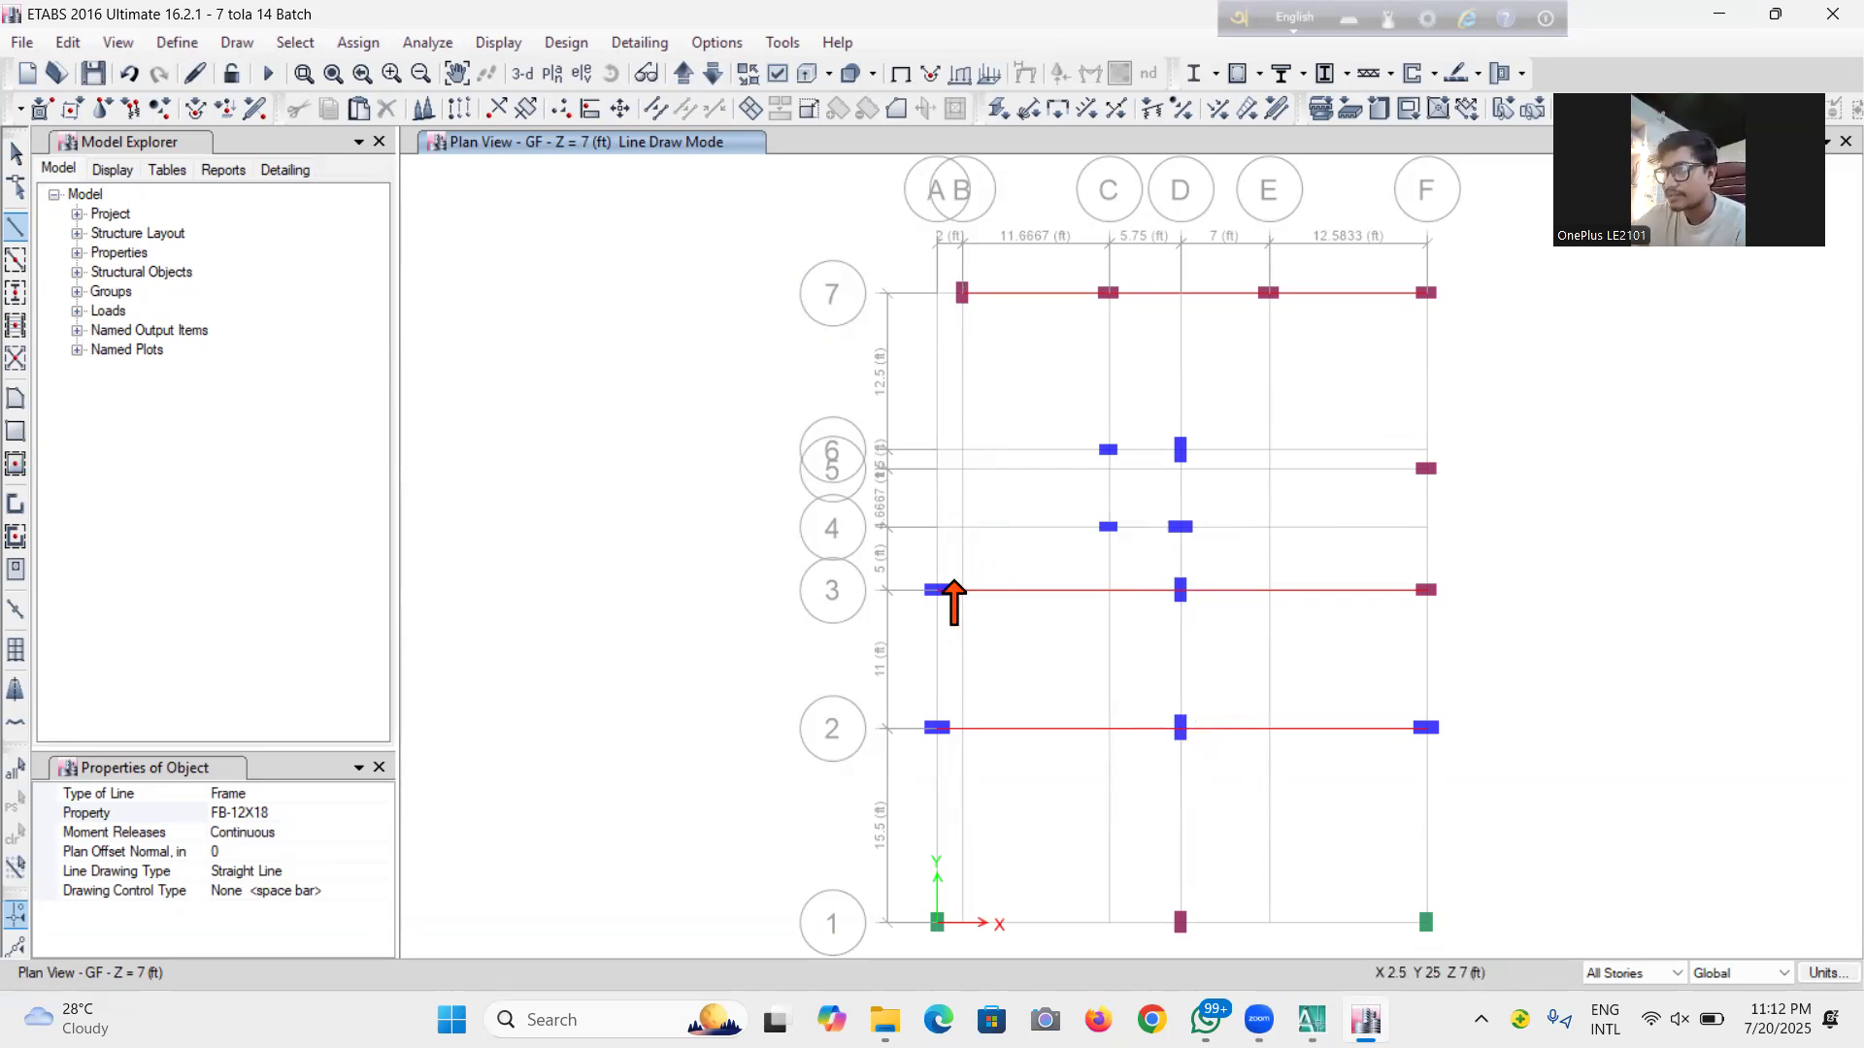
# Draw the FB-12X18 edge beams from grid point B-7 to A-3 and on through A-2 to A-1
pyautogui.click(964, 303)
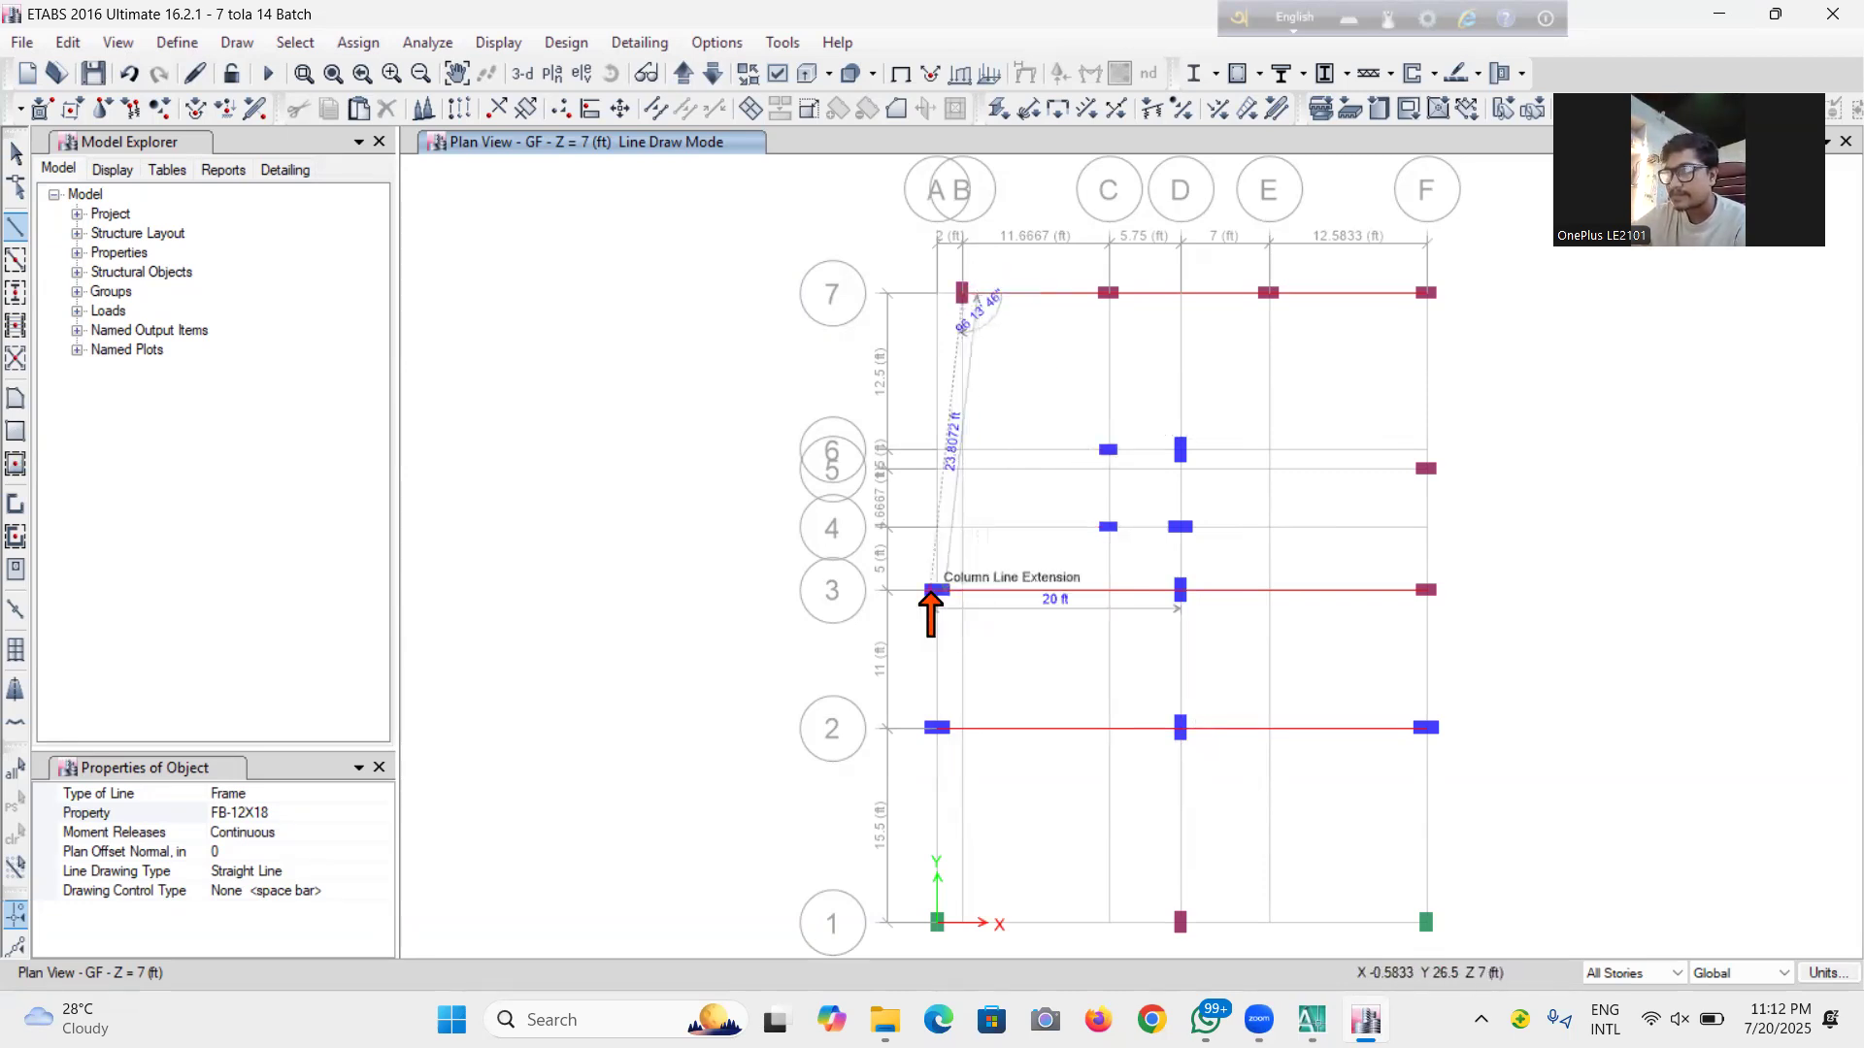
pyautogui.doubleClick(938, 594)
pyautogui.click(937, 589)
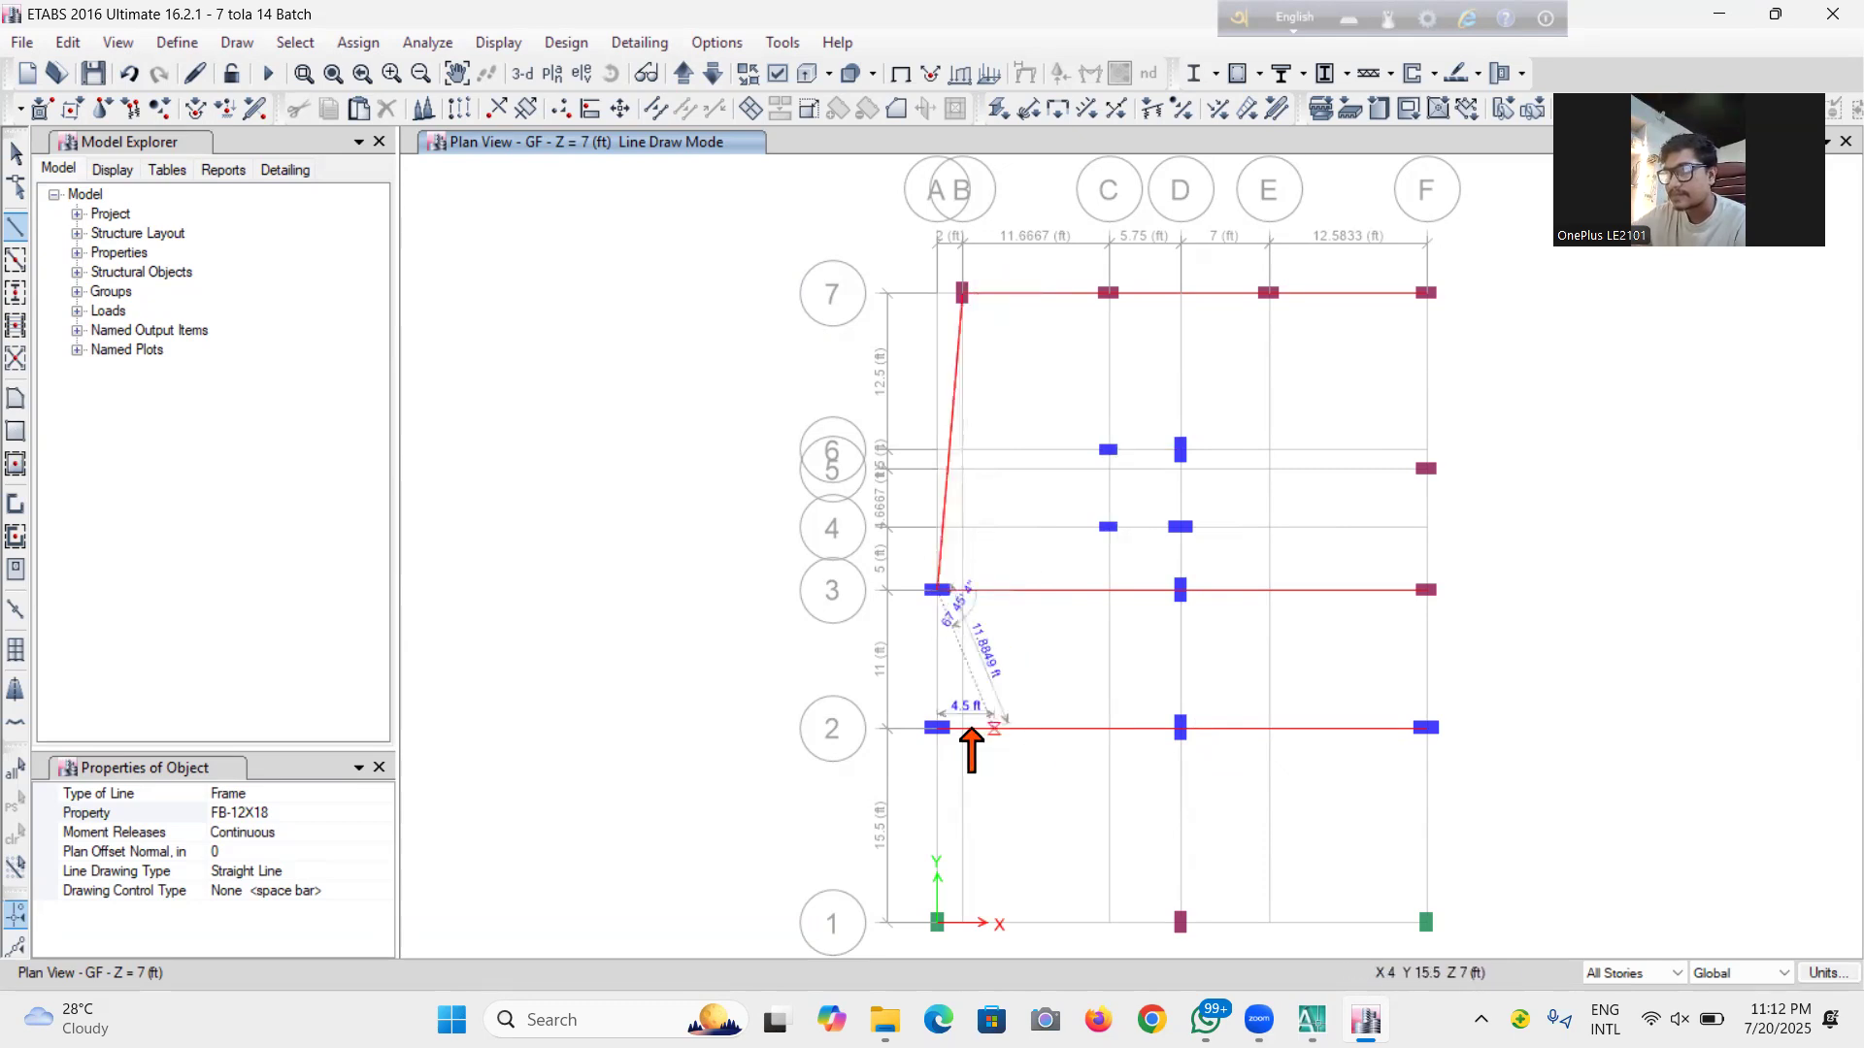
pyautogui.click(937, 727)
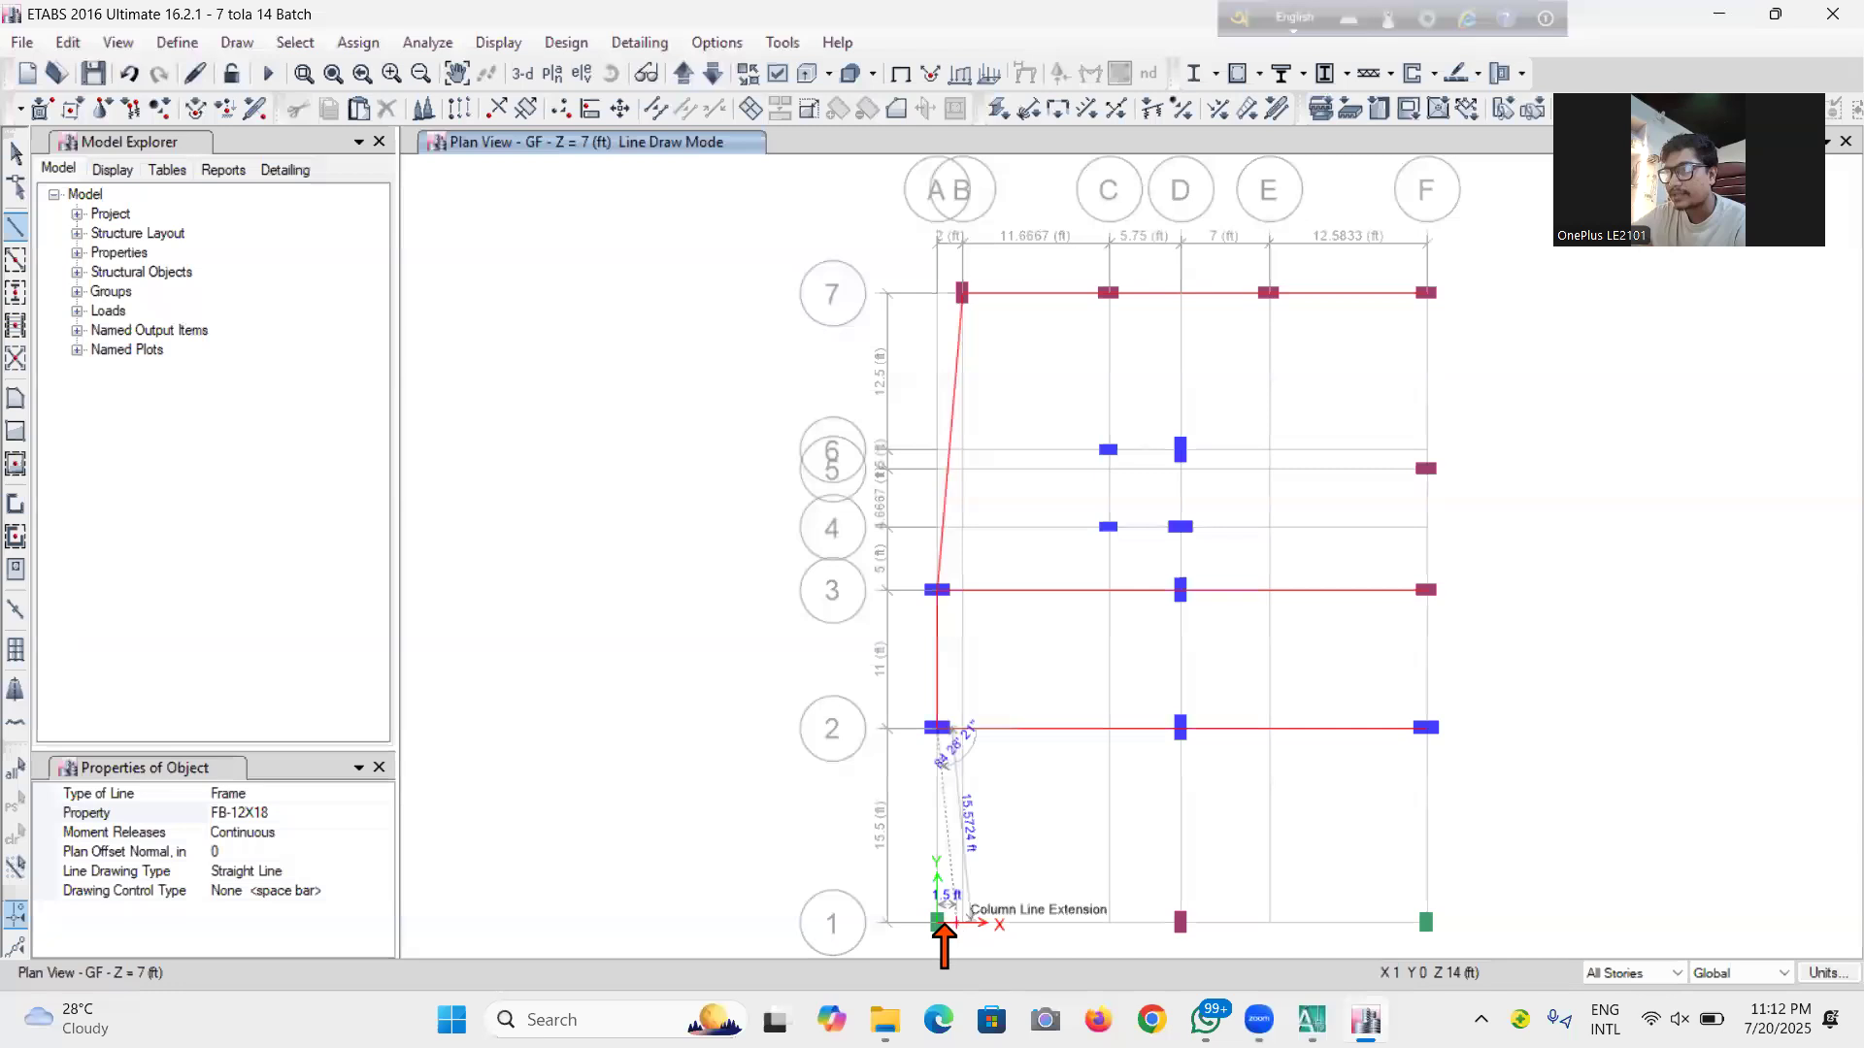
pyautogui.doubleClick(939, 920)
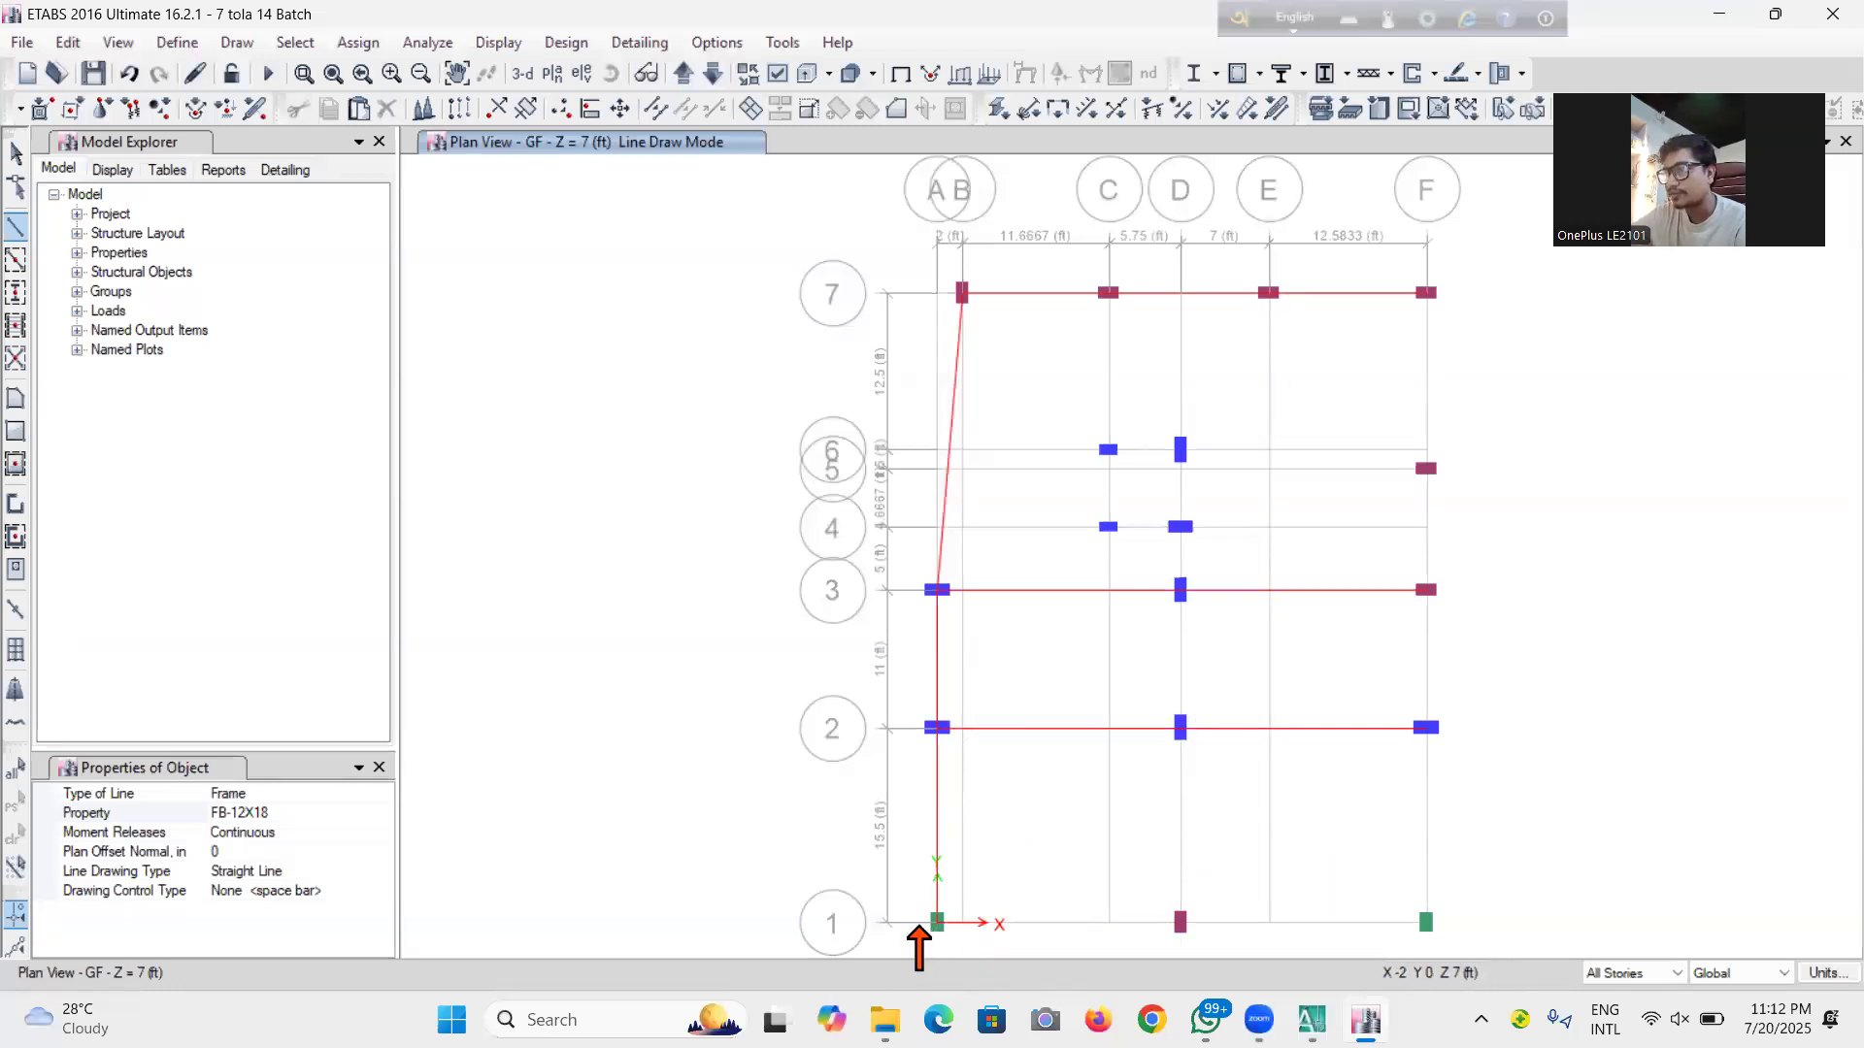
# Draw FB-12X18 beams along grid line 1 from A through D to F
pyautogui.click(937, 921)
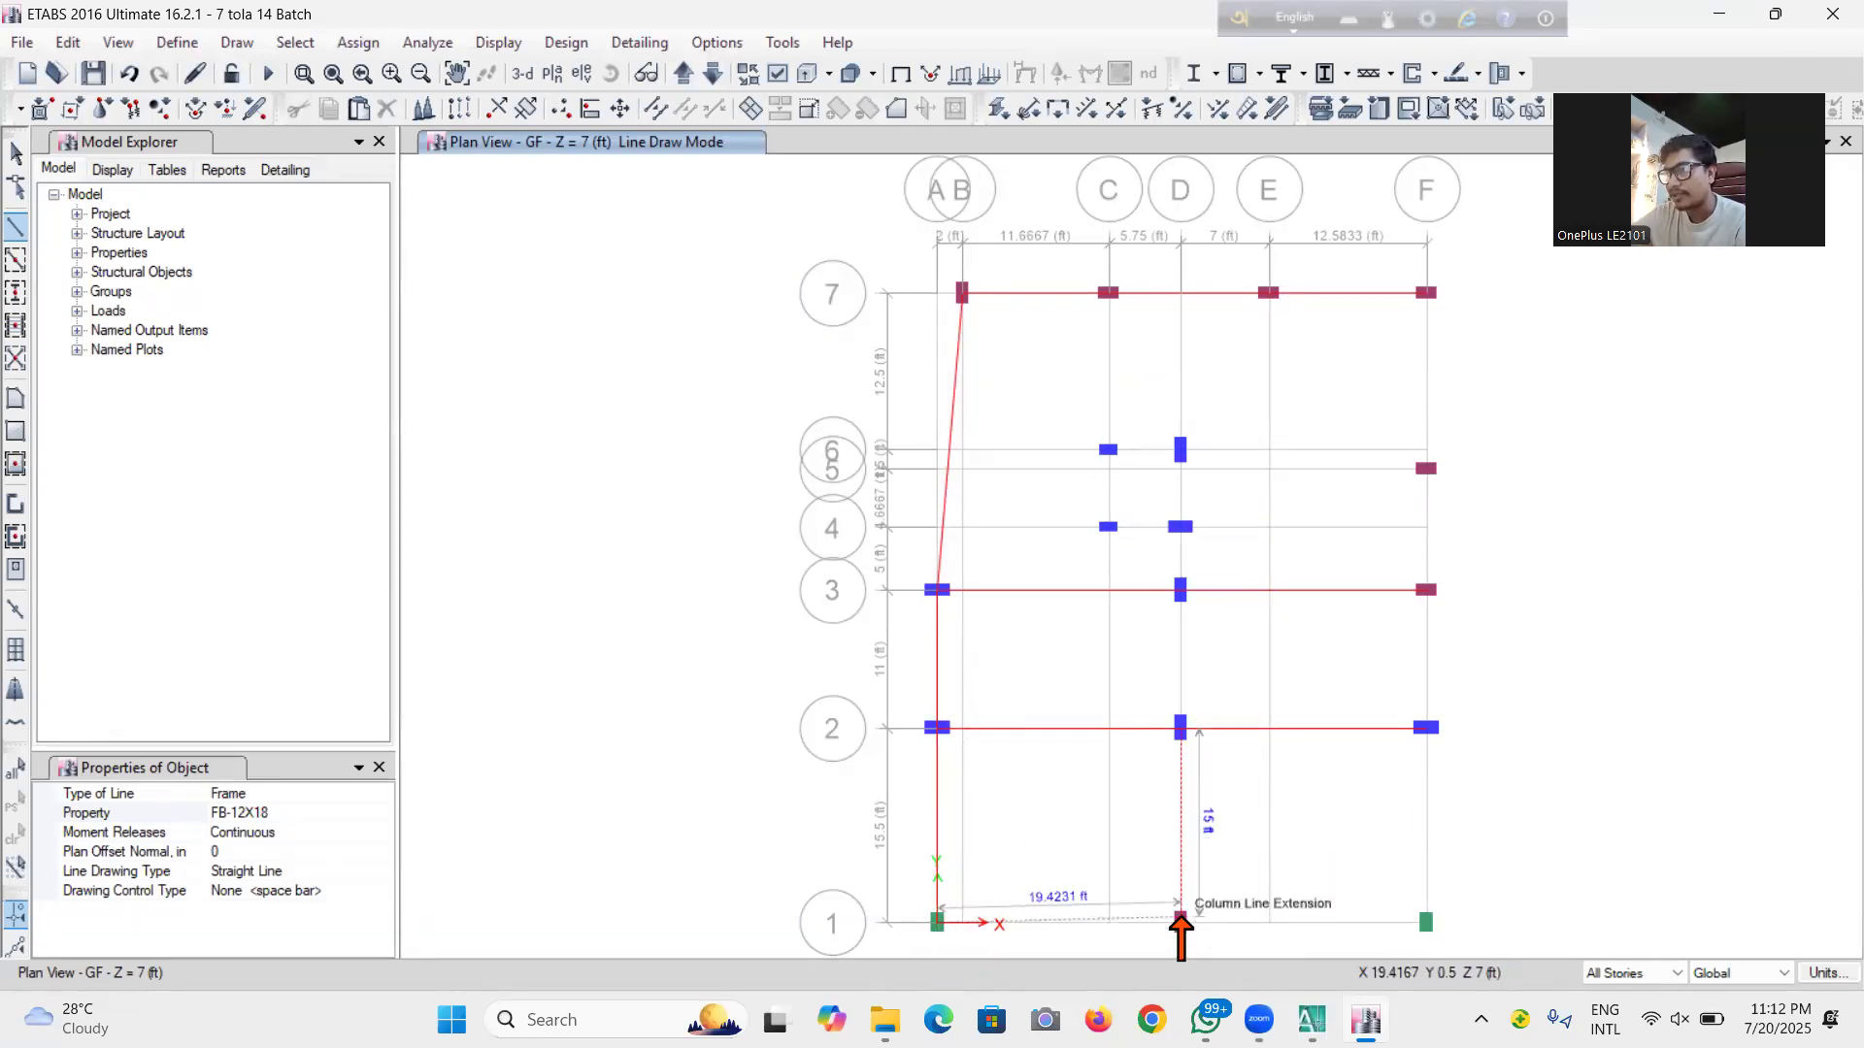
pyautogui.click(1180, 921)
pyautogui.doubleClick(1468, 924)
# Draw FB-12X18 beams on grid line D from D-3 through D-2 to D-1 and from D-6 through D-4 to D-3
pyautogui.click(1180, 591)
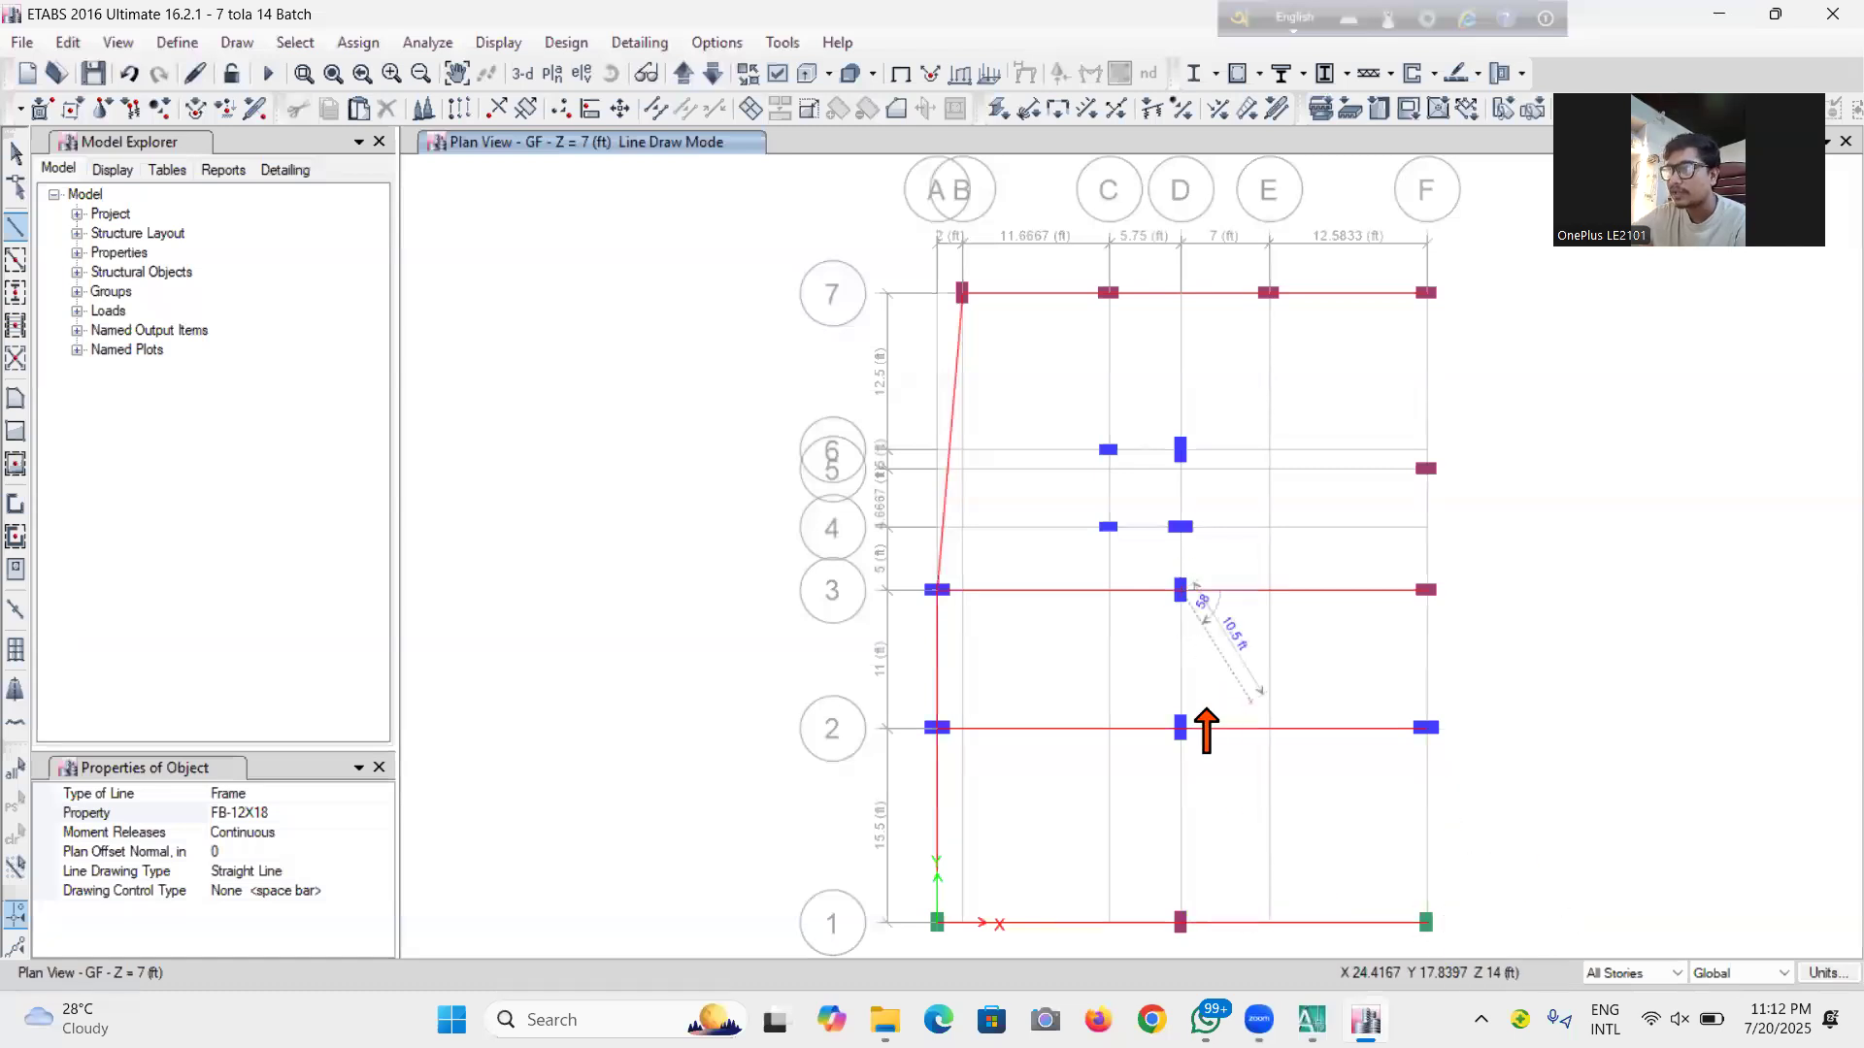
pyautogui.click(1180, 728)
pyautogui.doubleClick(1184, 923)
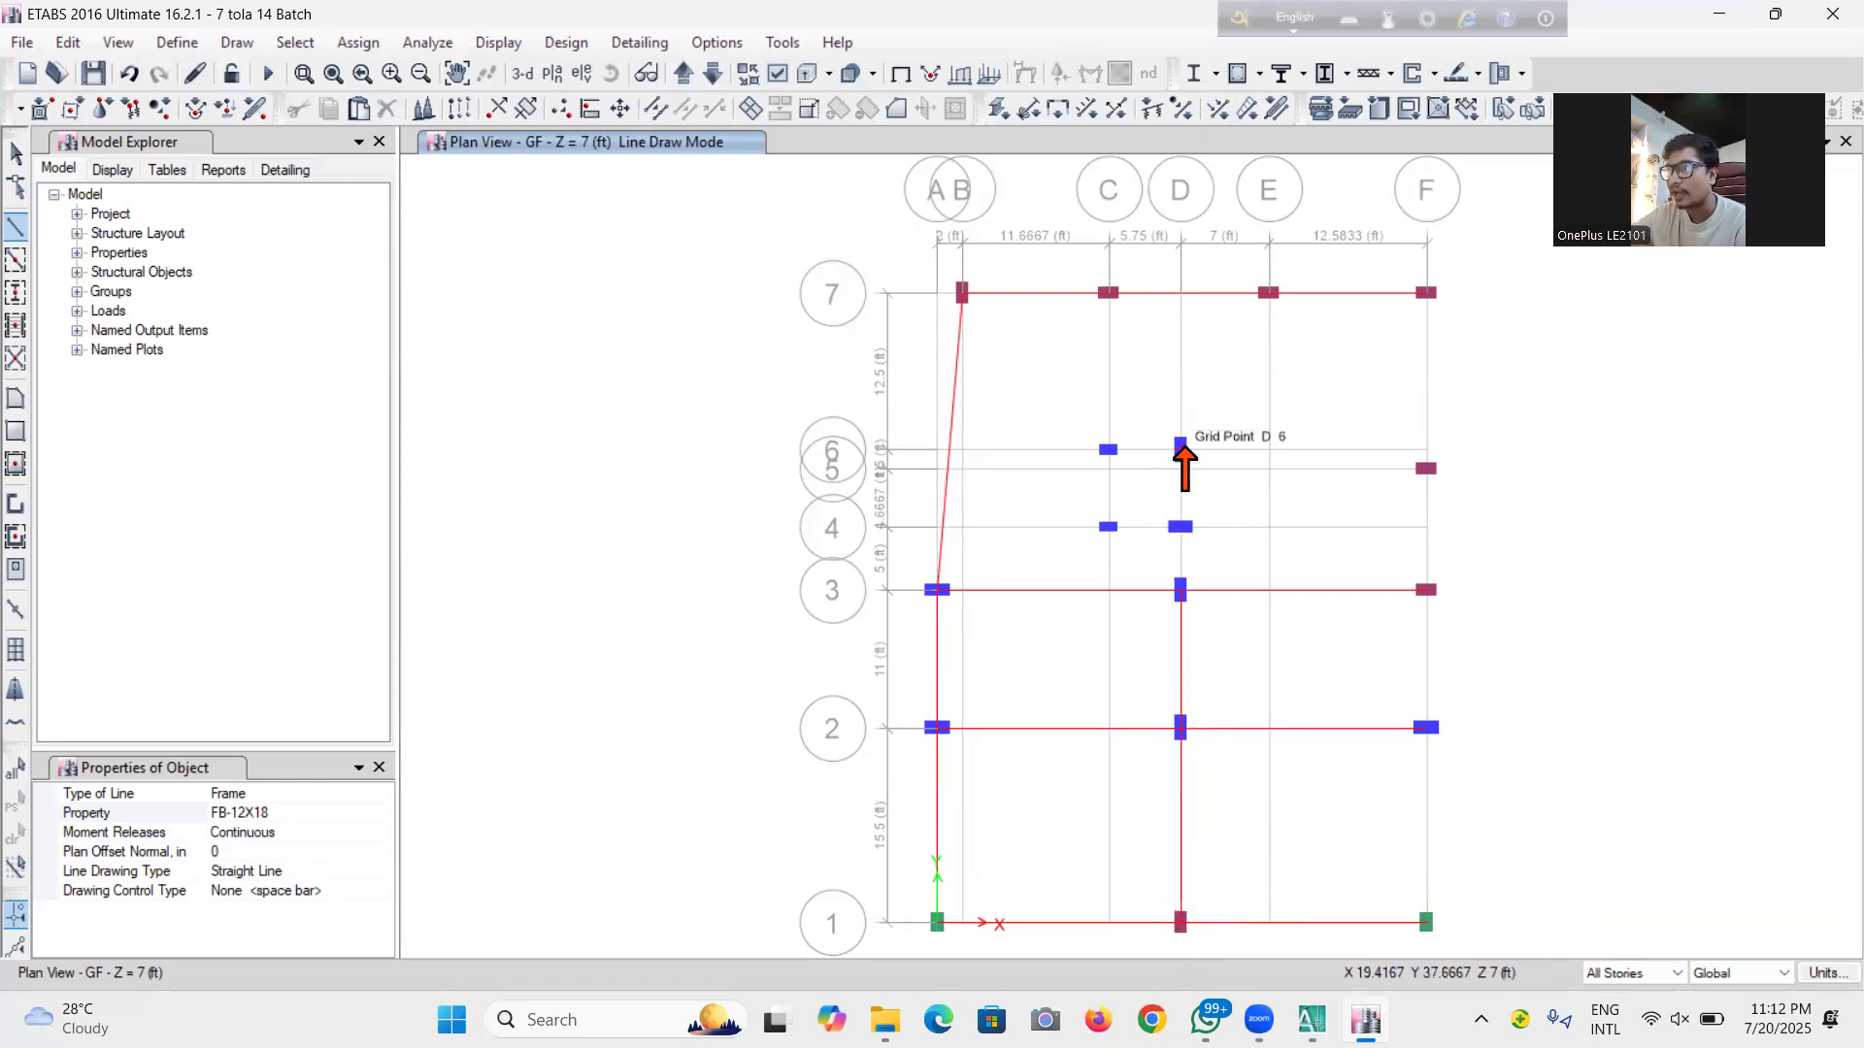
pyautogui.click(1180, 449)
pyautogui.click(1180, 527)
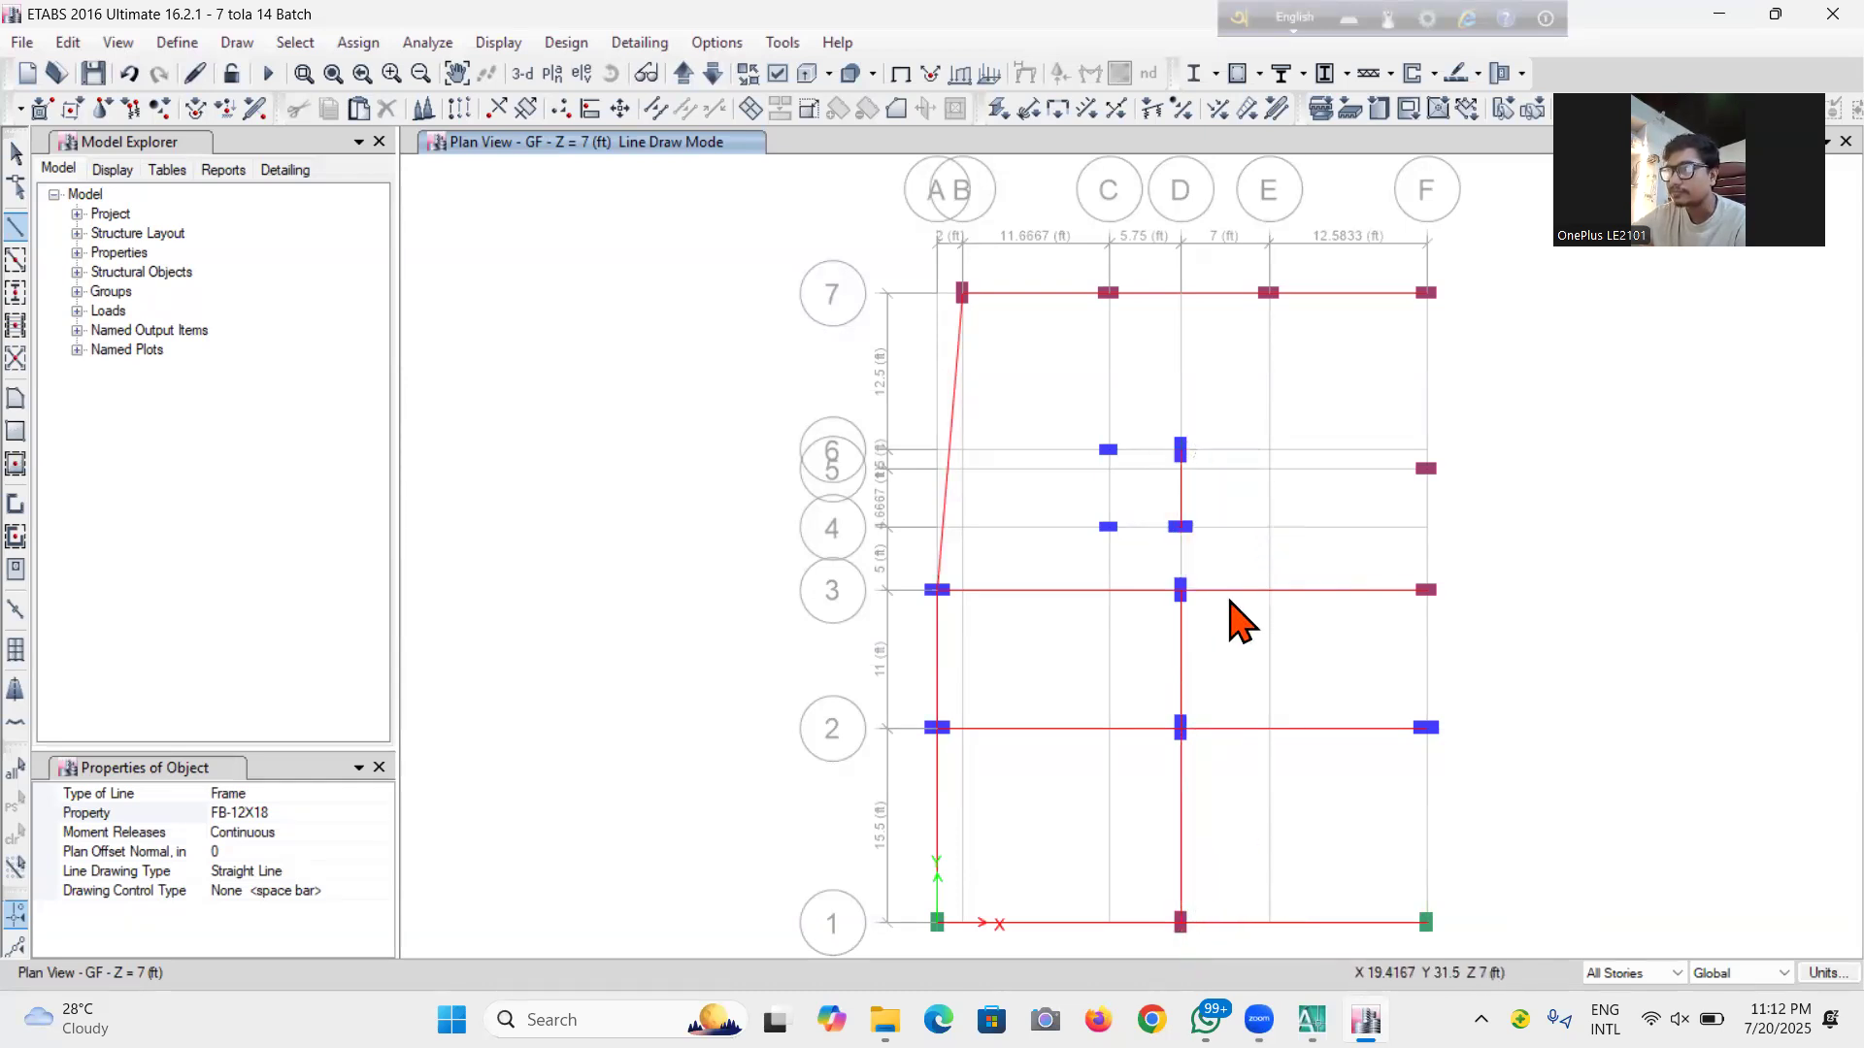
pyautogui.doubleClick(1184, 591)
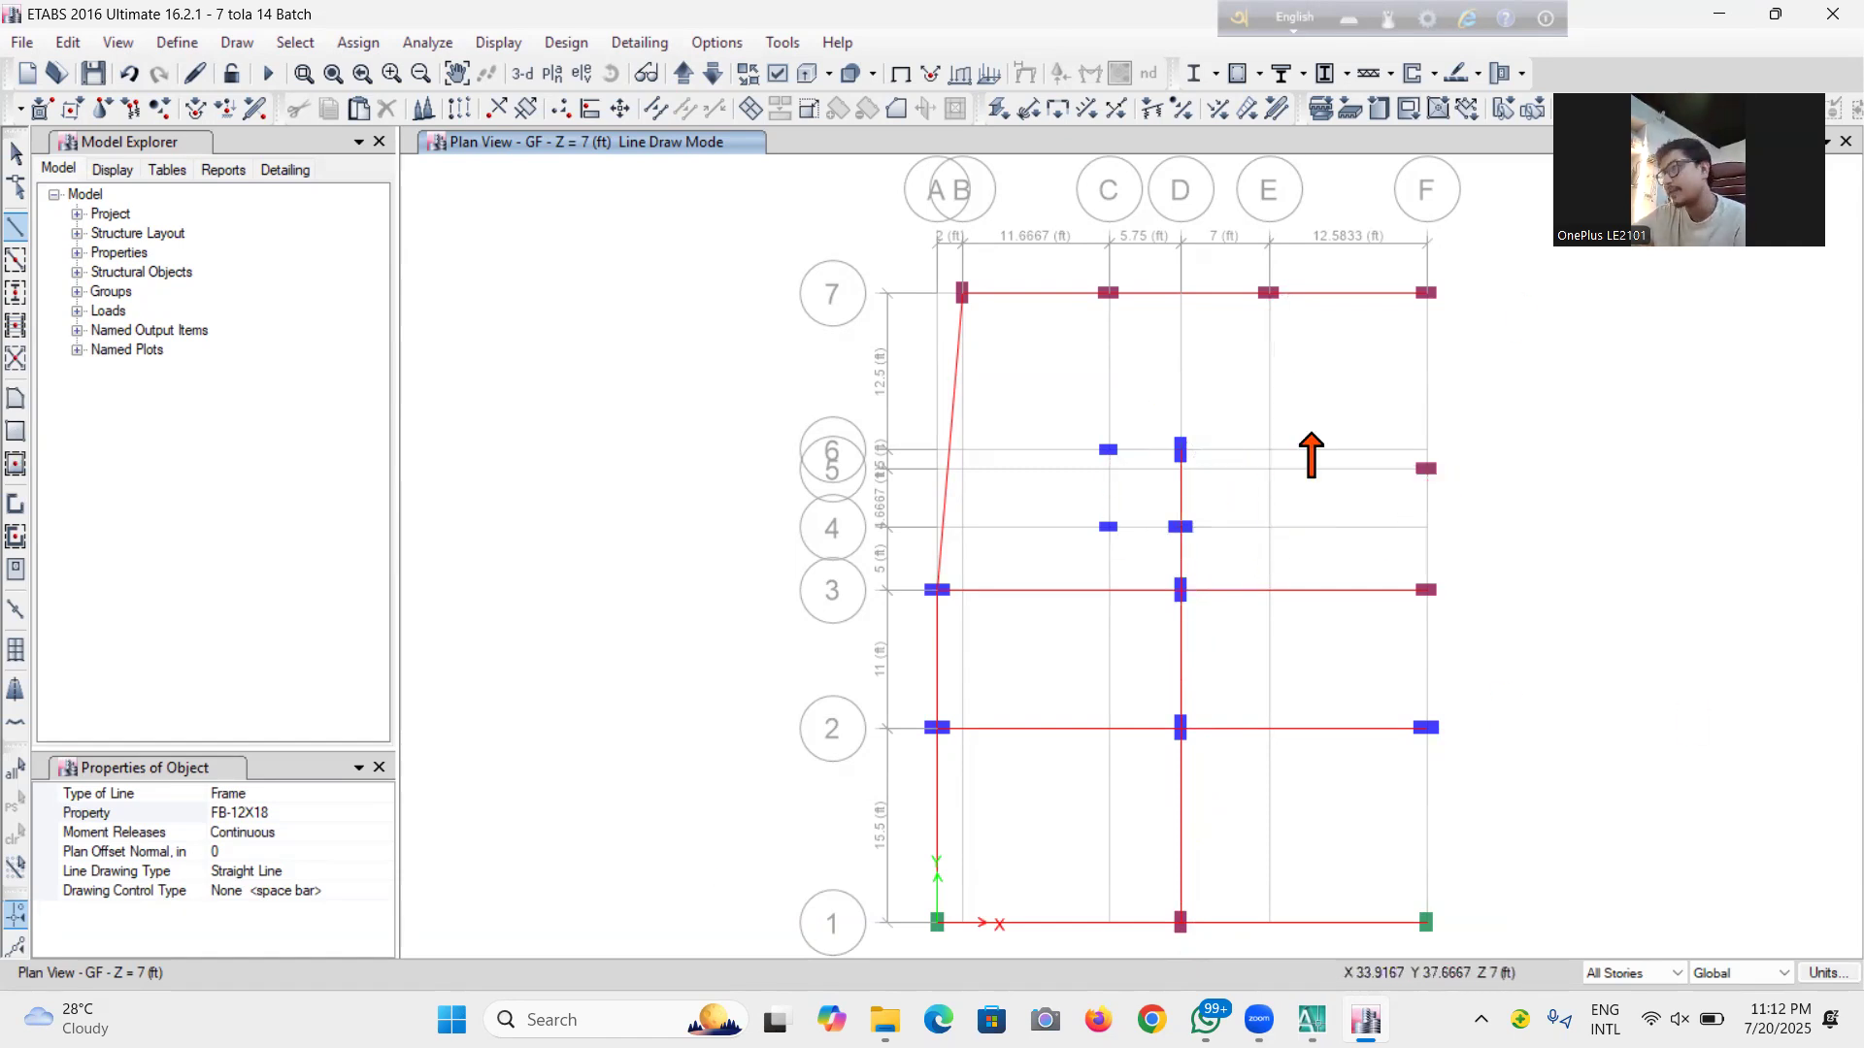
# Draw FB-12X18 beams from D-5 to F-5 and around the core between C-6, C-4, D-4 and D-6
pyautogui.click(1182, 473)
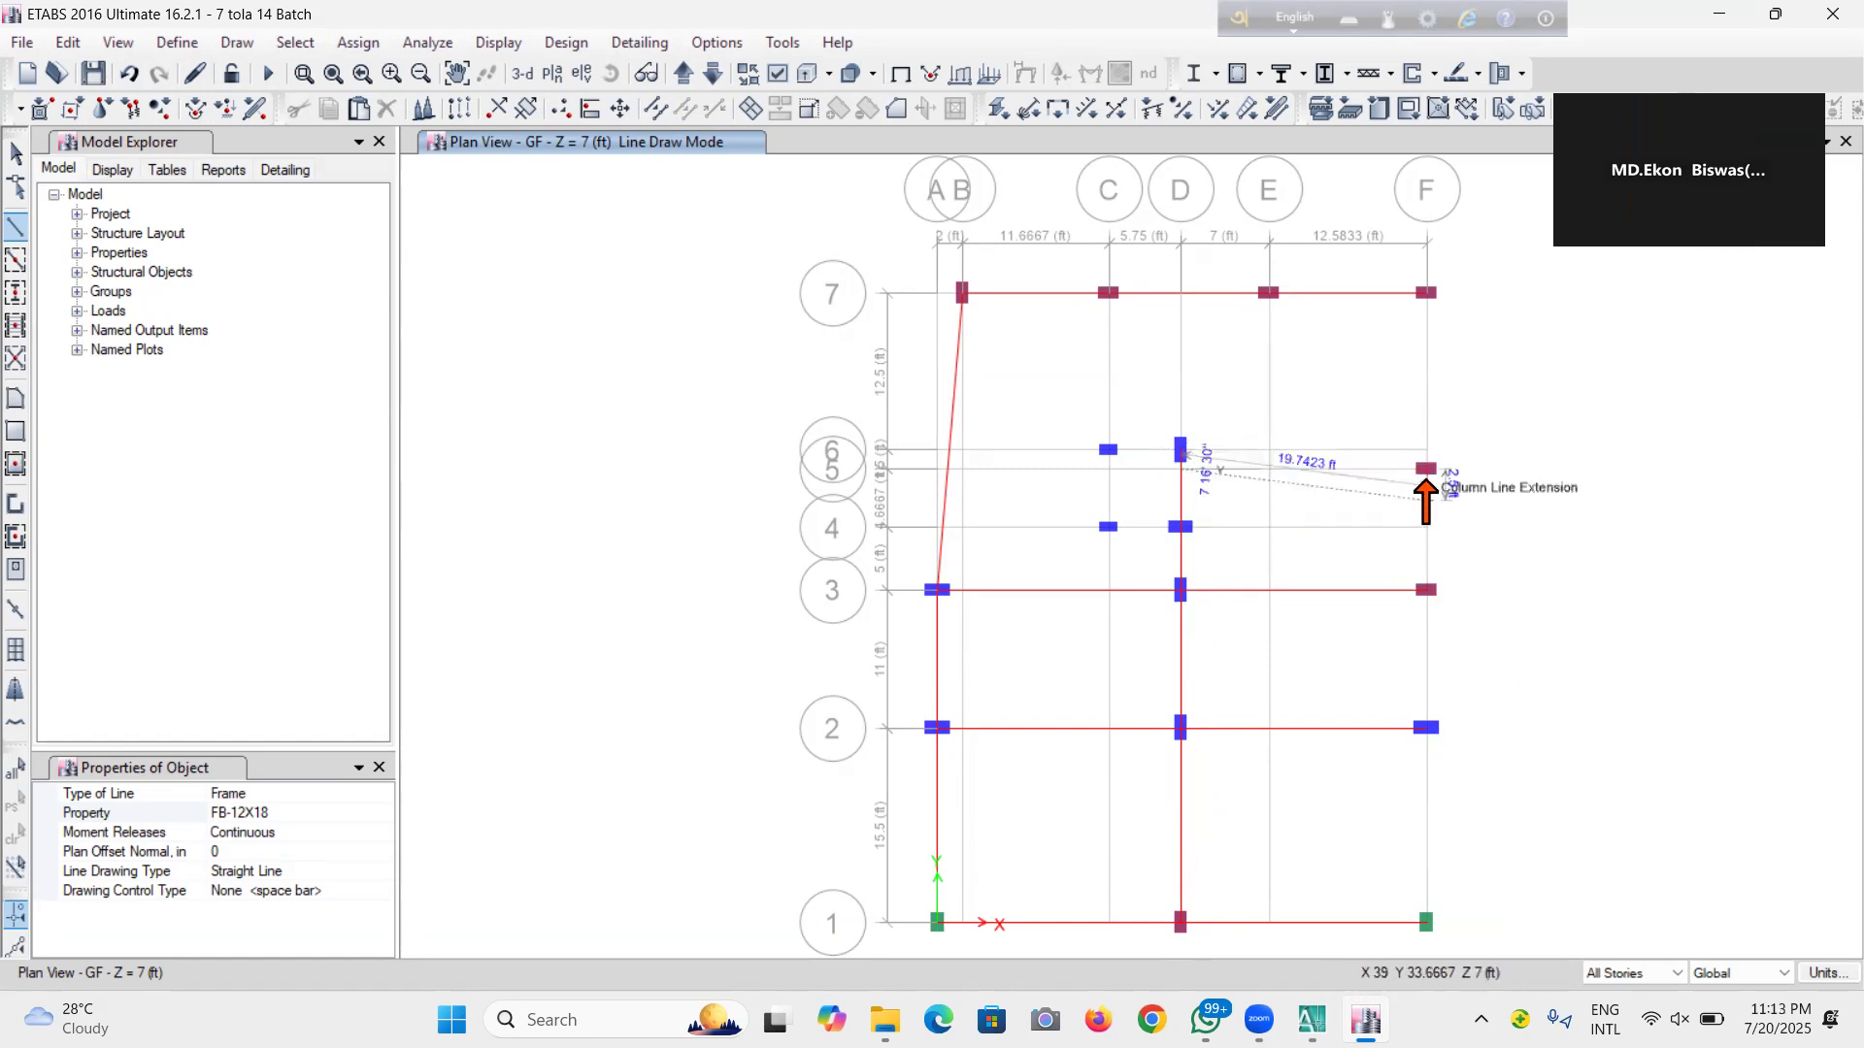
pyautogui.doubleClick(1426, 473)
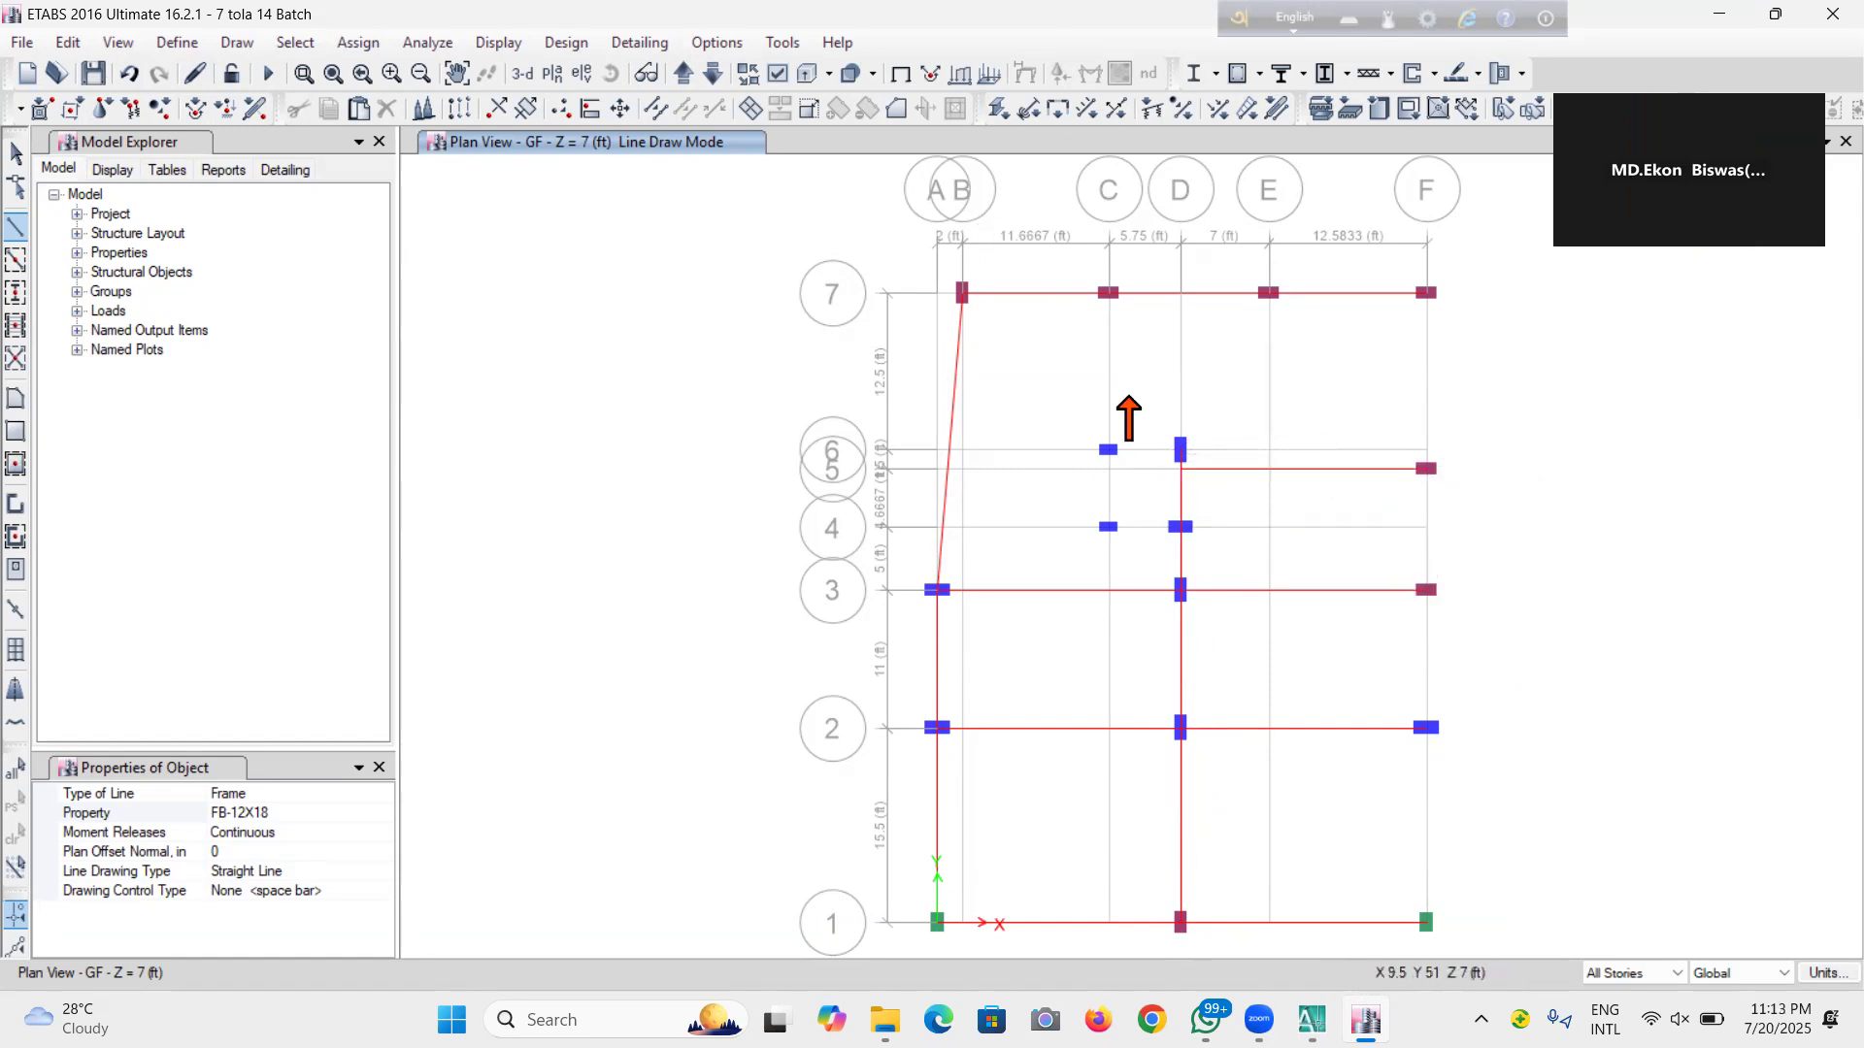
pyautogui.click(1109, 452)
pyautogui.doubleClick(1108, 529)
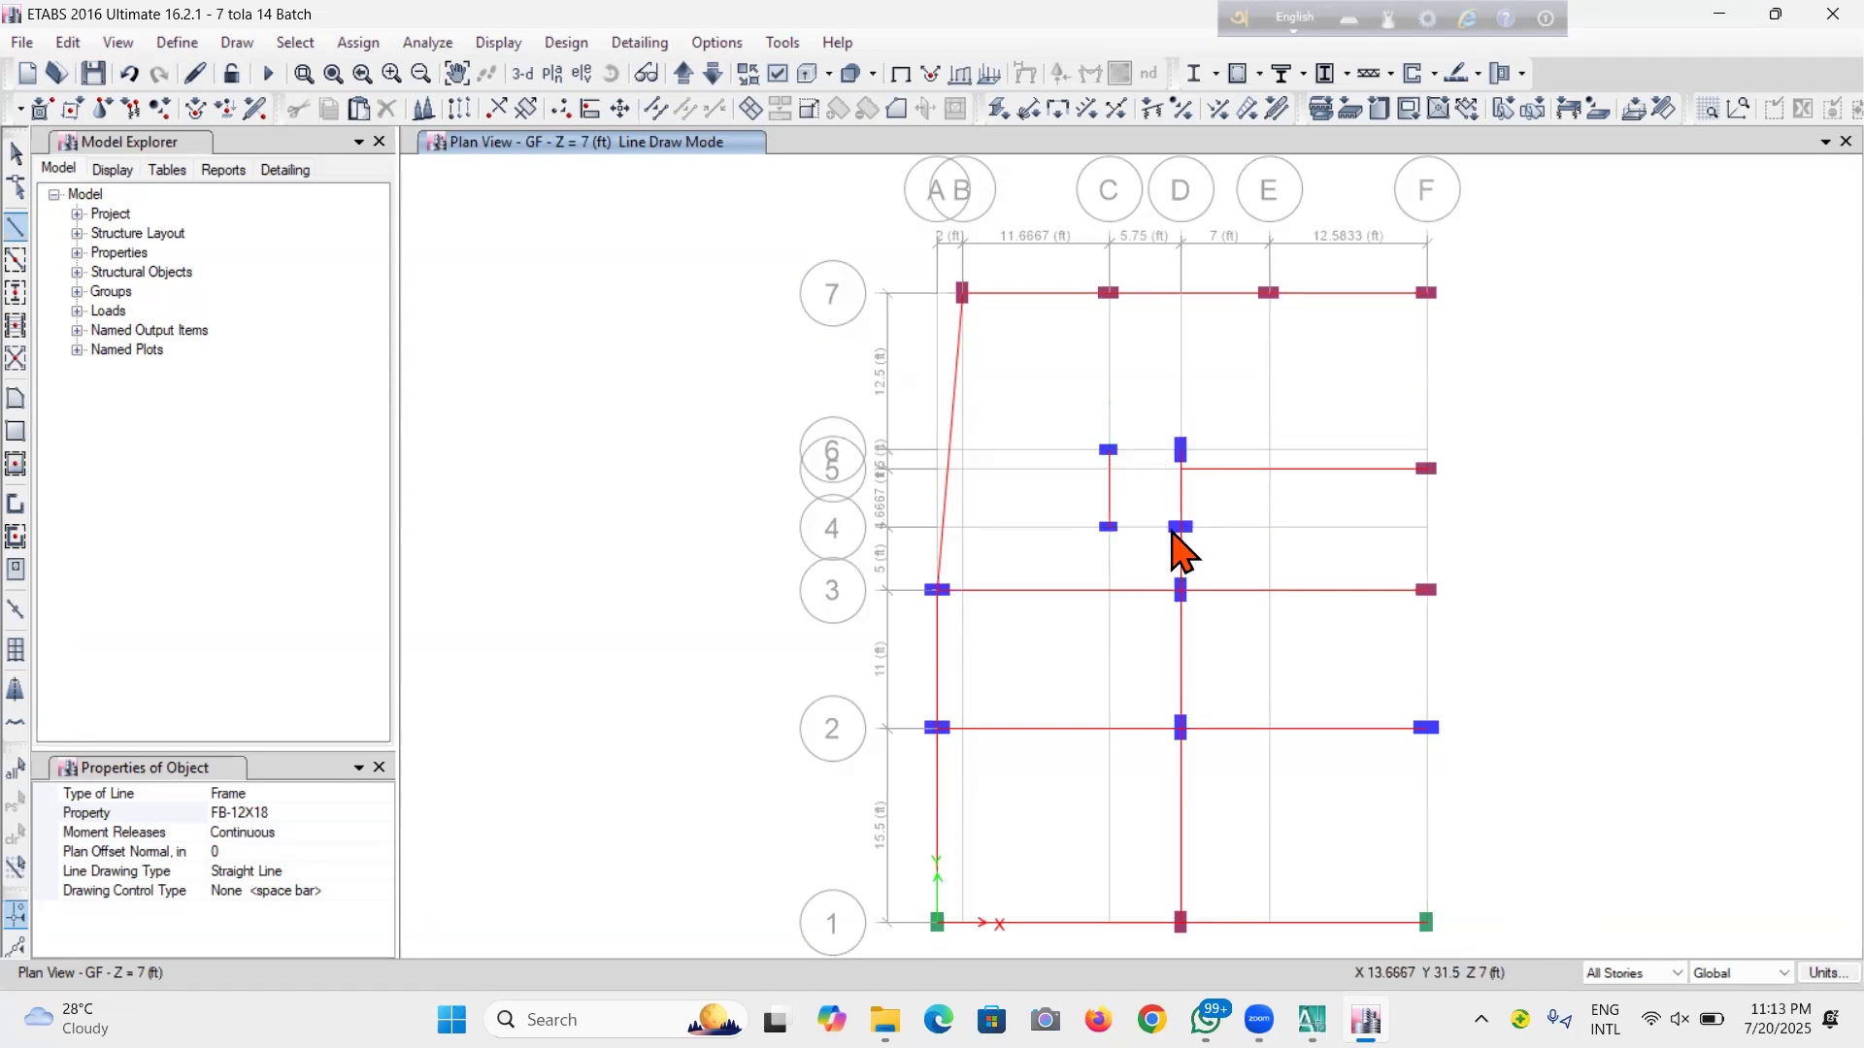
pyautogui.click(1181, 526)
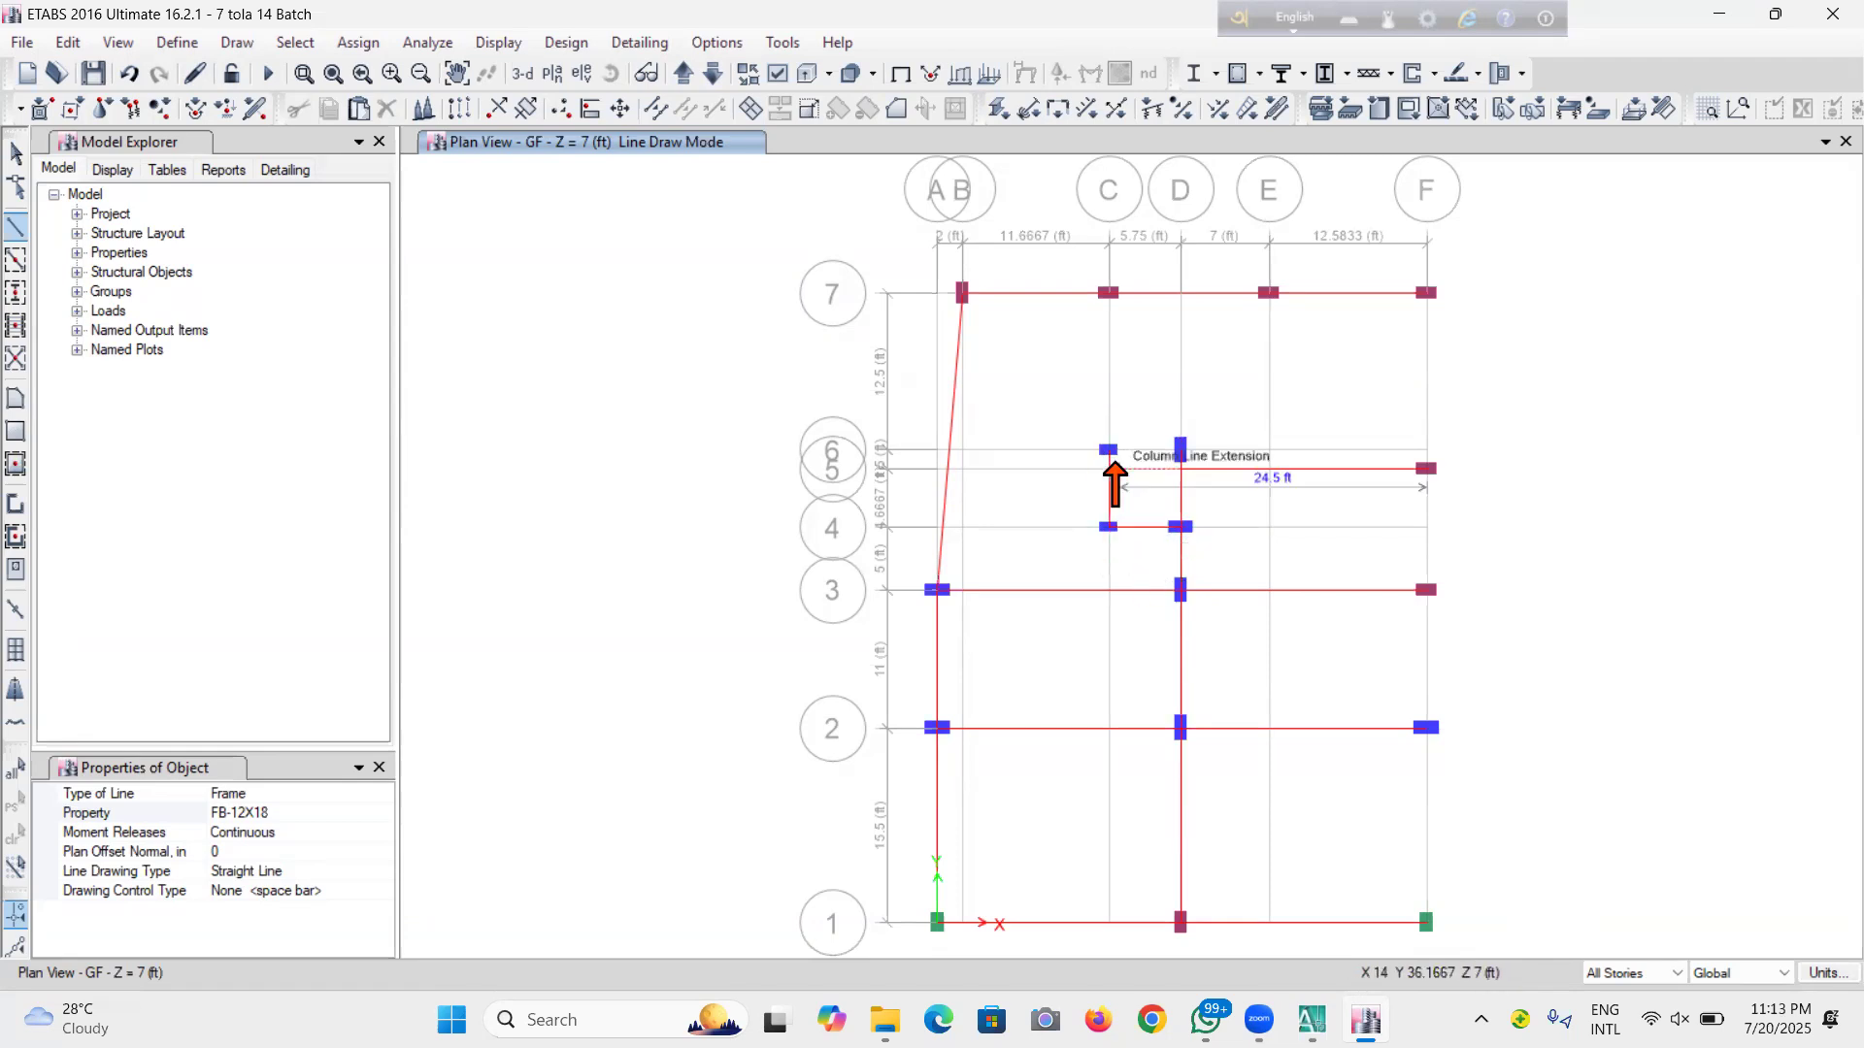
pyautogui.doubleClick(1181, 453)
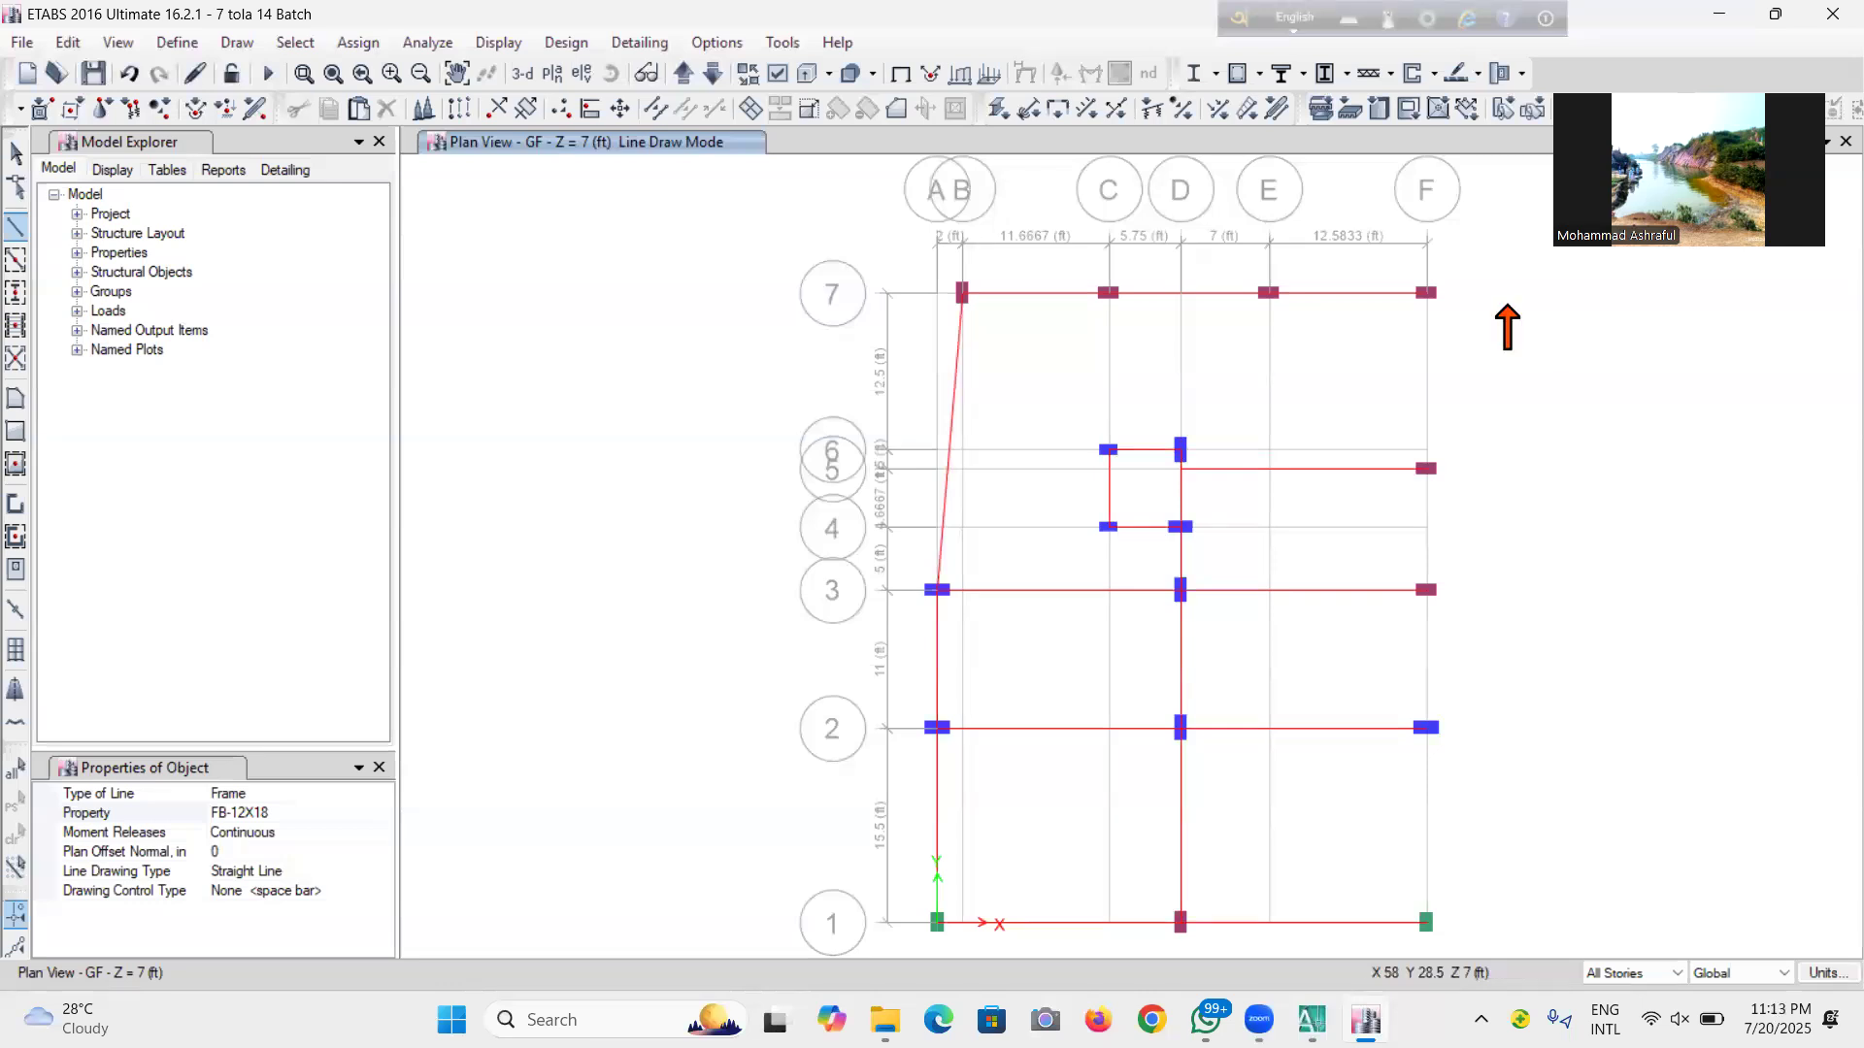
pyautogui.click(1181, 527)
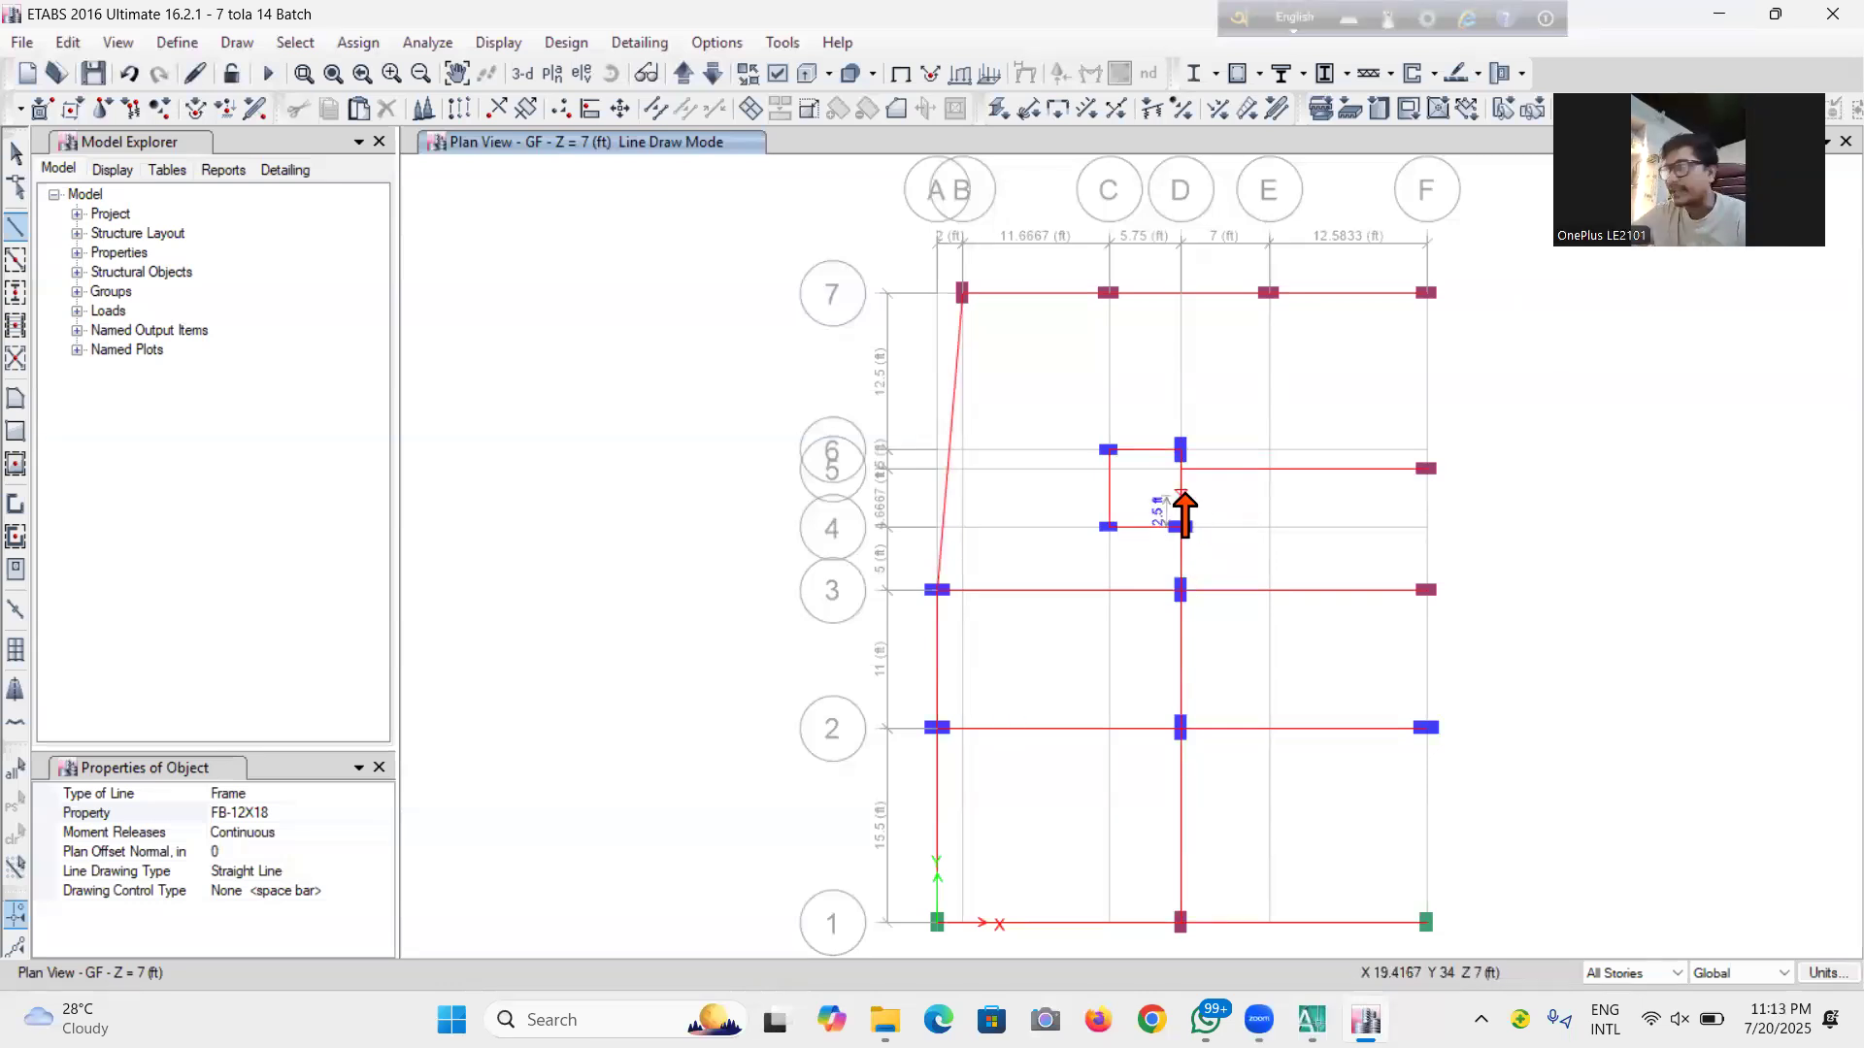
# Draw FB-12X18 beams along grid line F from F-7 through F-5, F-3 and F-2 to F-1
pyautogui.click(16, 265)
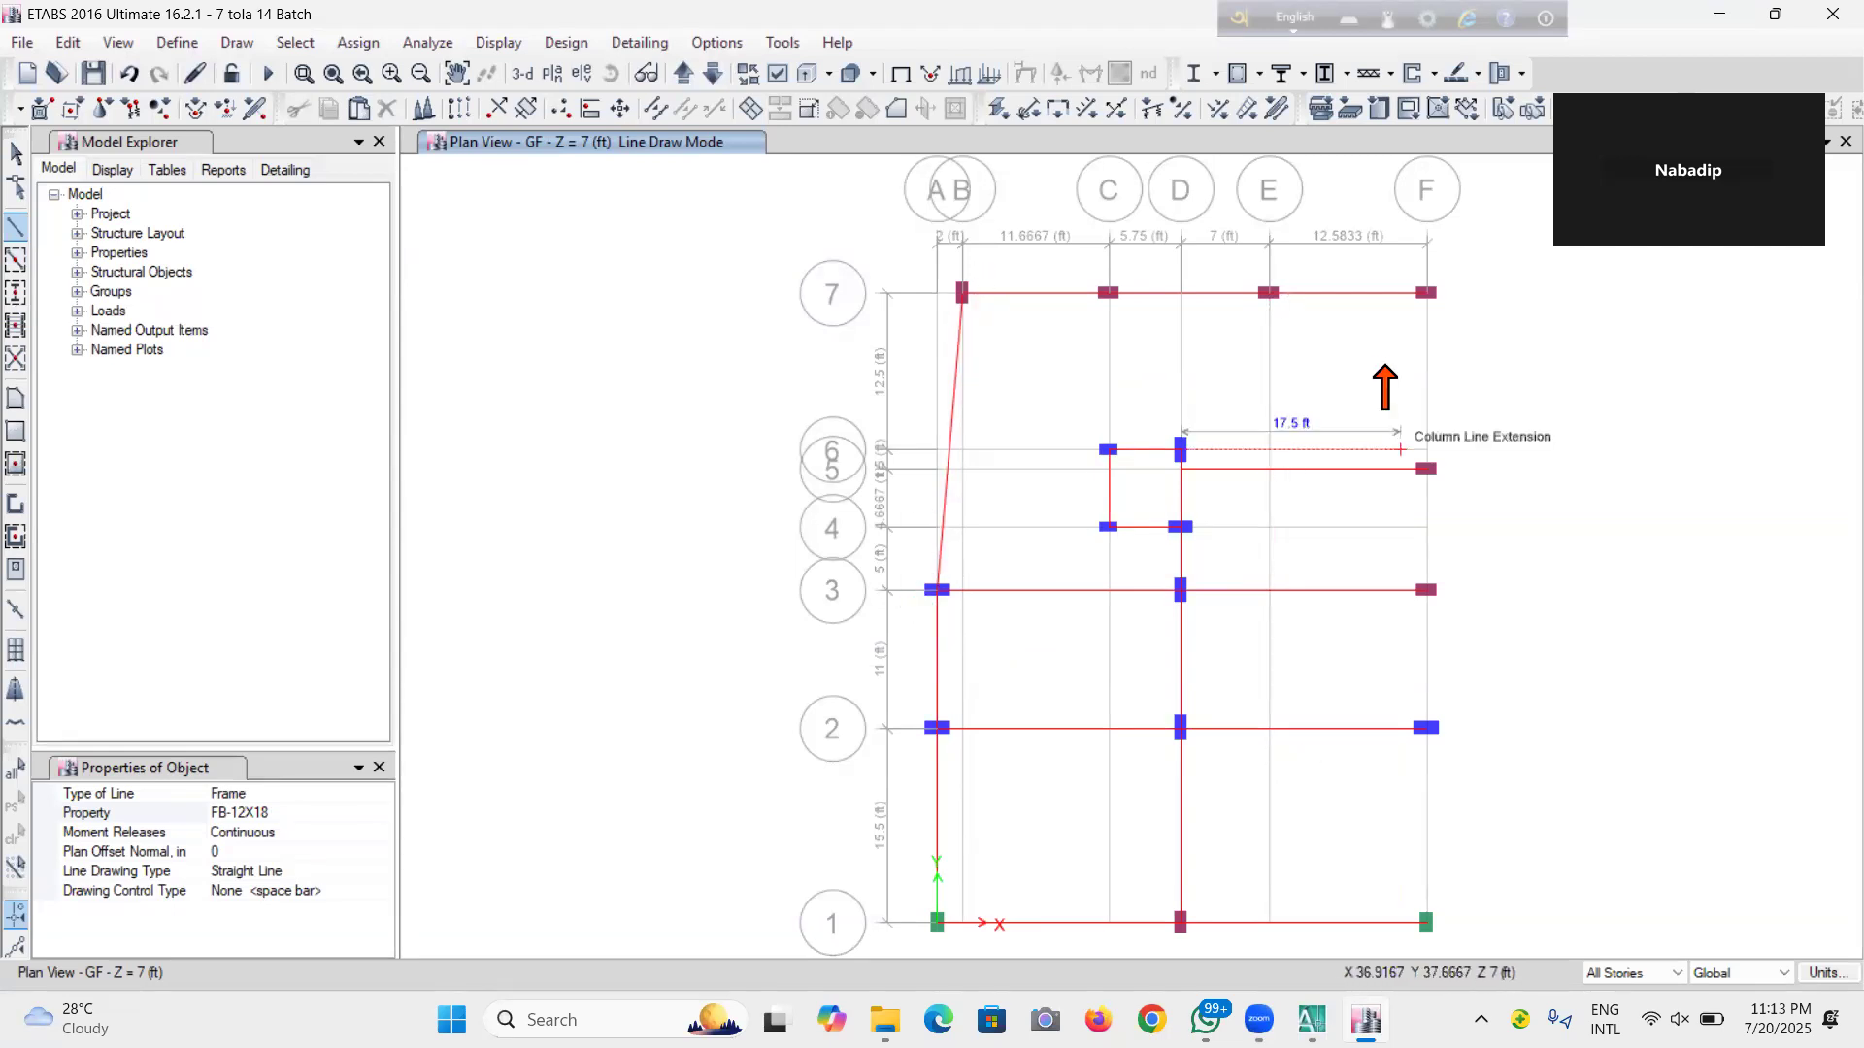
pyautogui.click(1431, 470)
pyautogui.click(1431, 591)
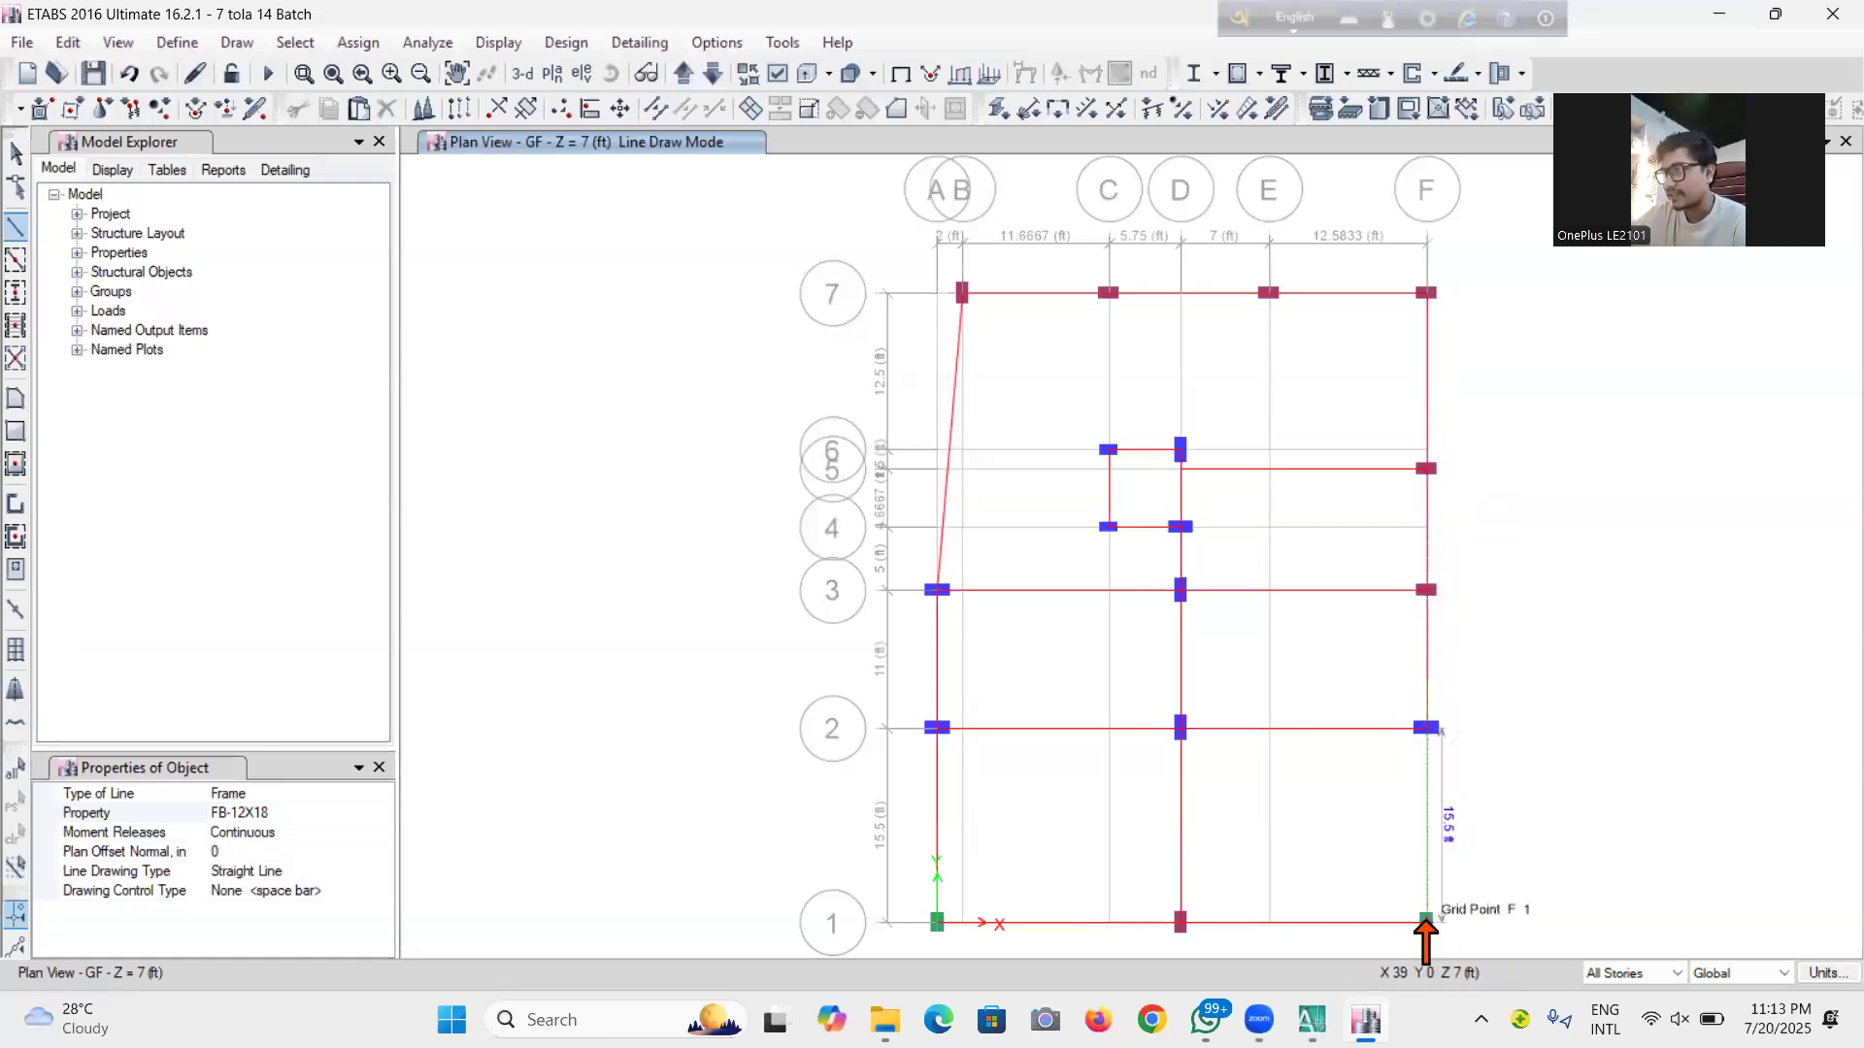
pyautogui.click(1461, 856)
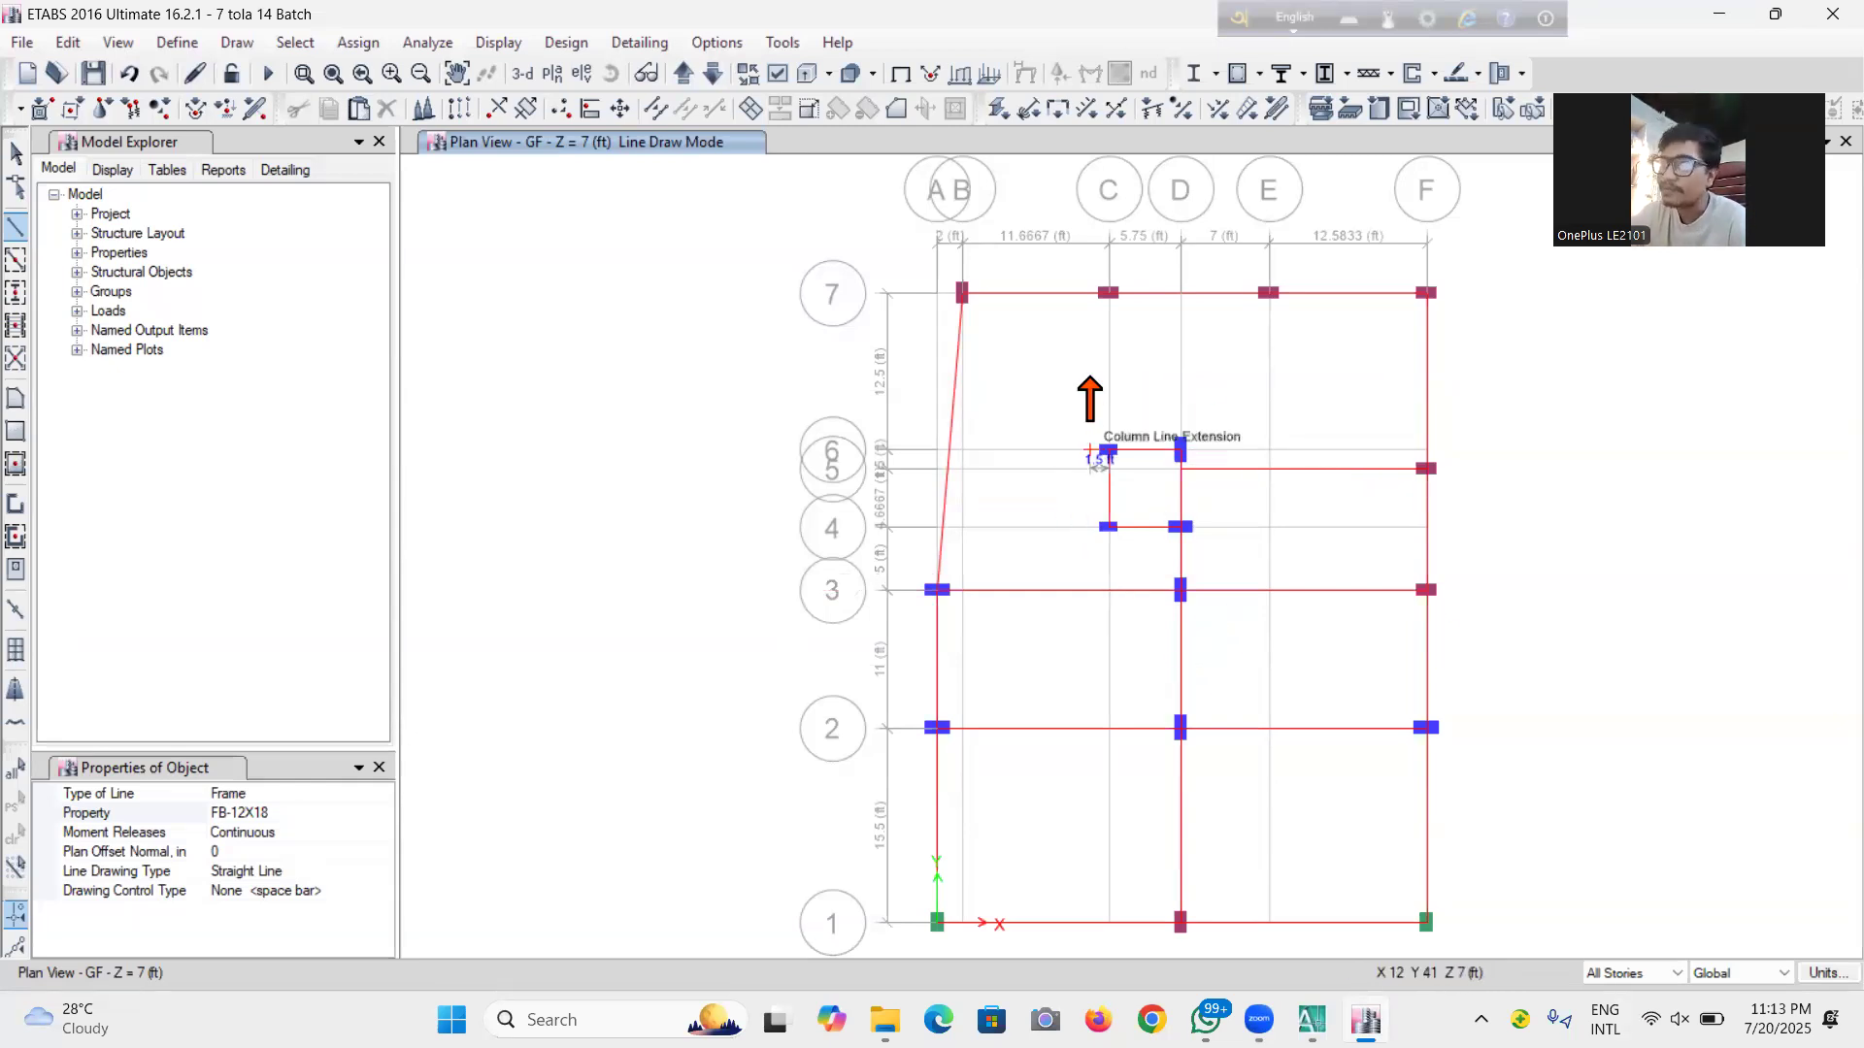
# Draw an FB-12X18 beam from C-7 to C-6 and save the model
pyautogui.click(1109, 294)
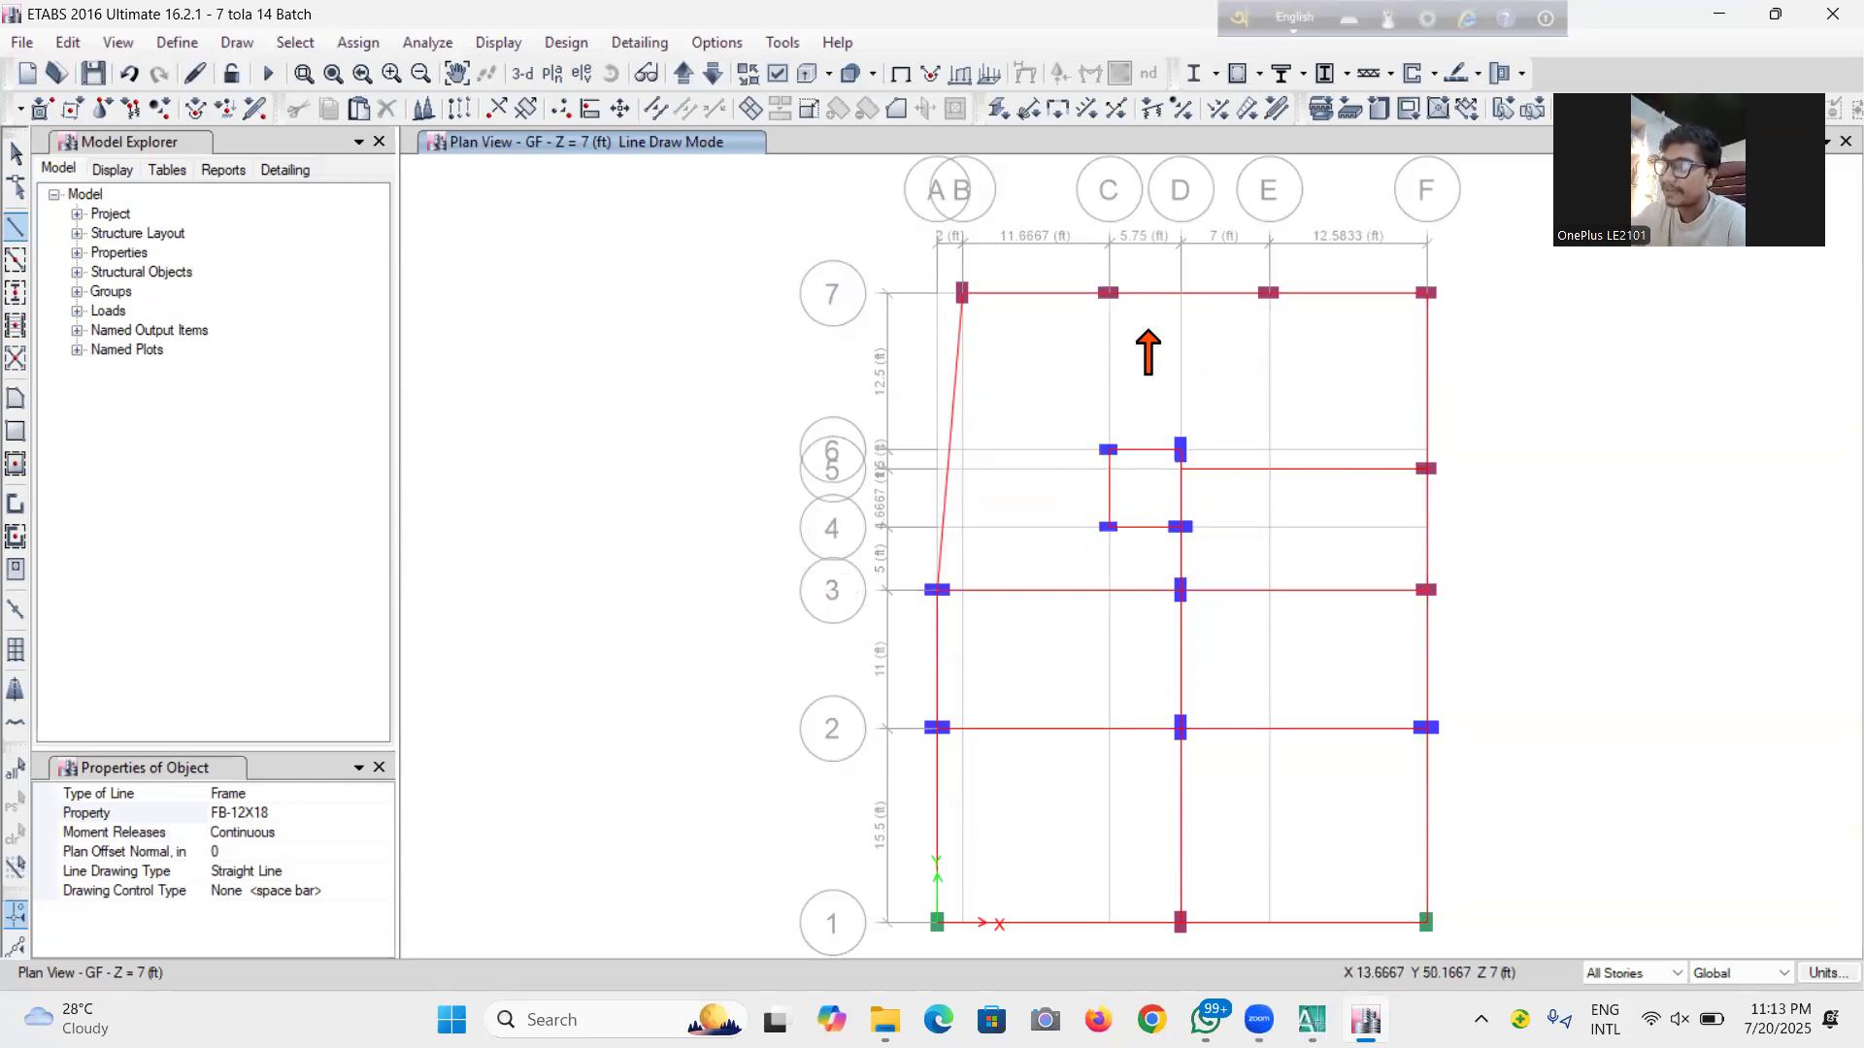
pyautogui.doubleClick(1110, 450)
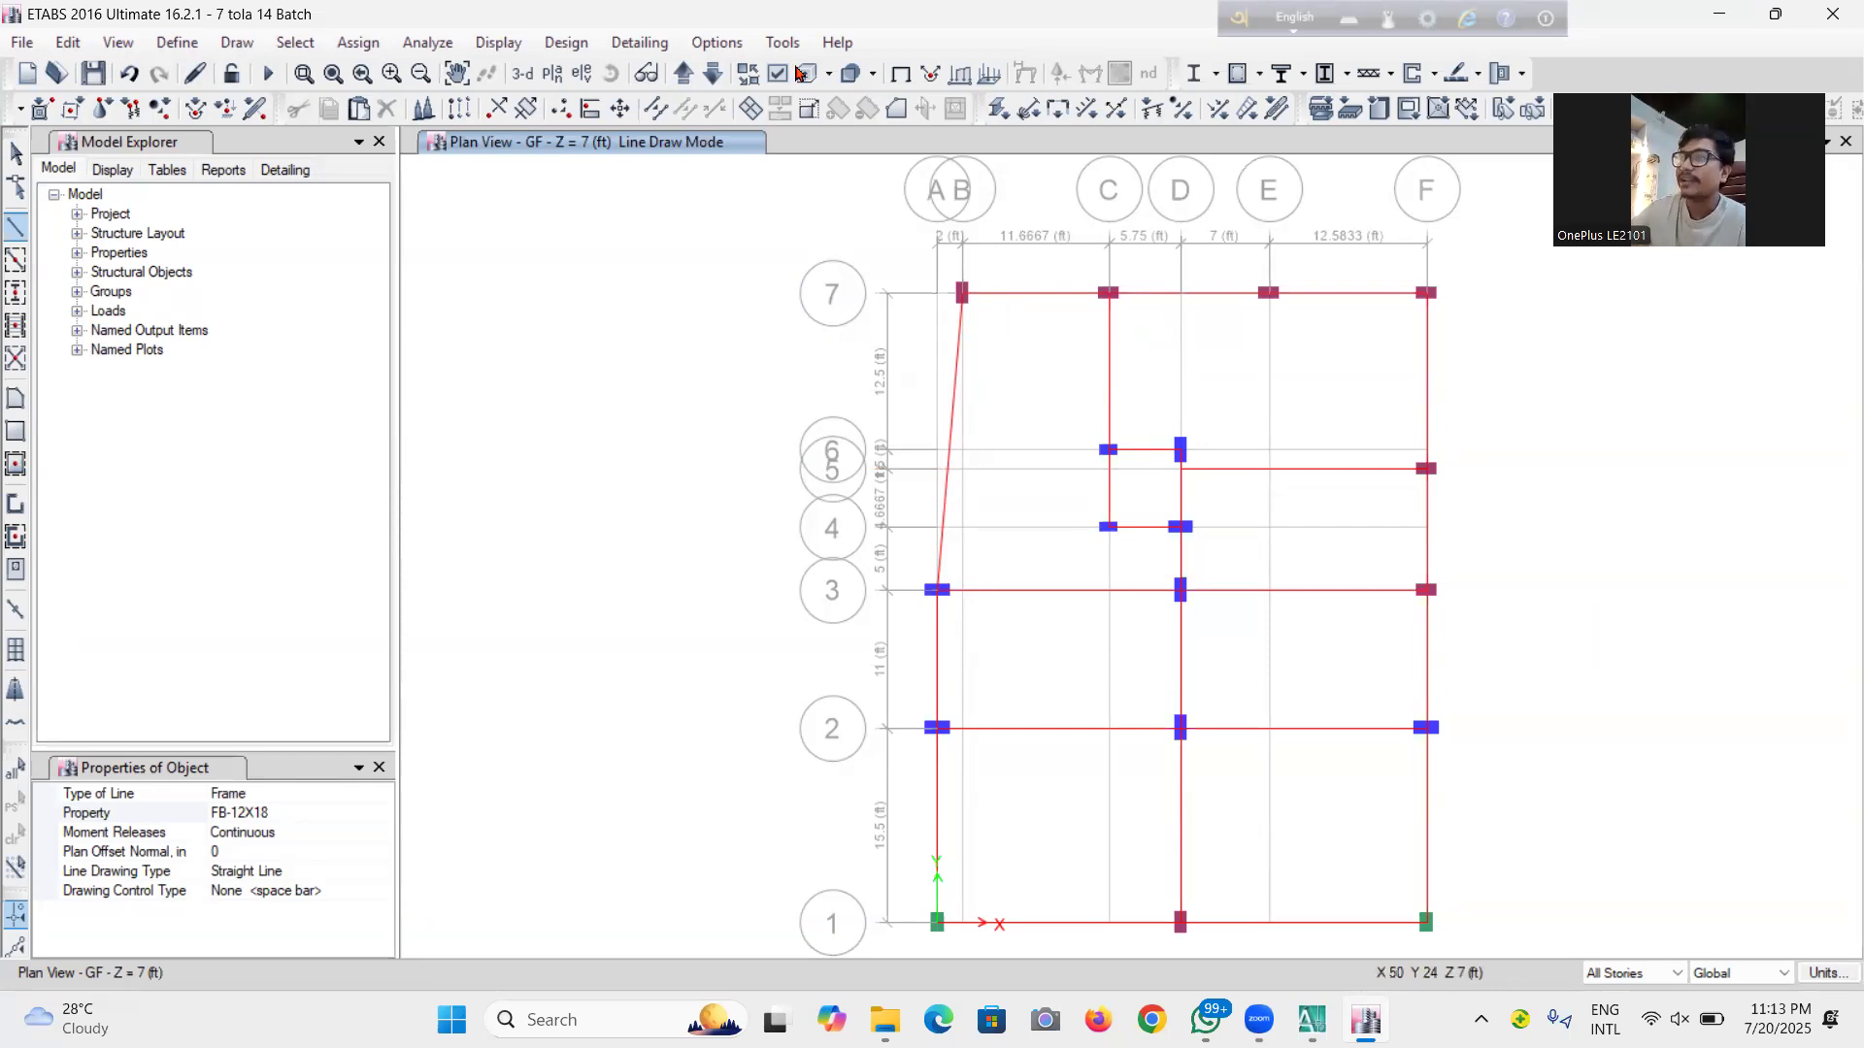
pyautogui.click(94, 78)
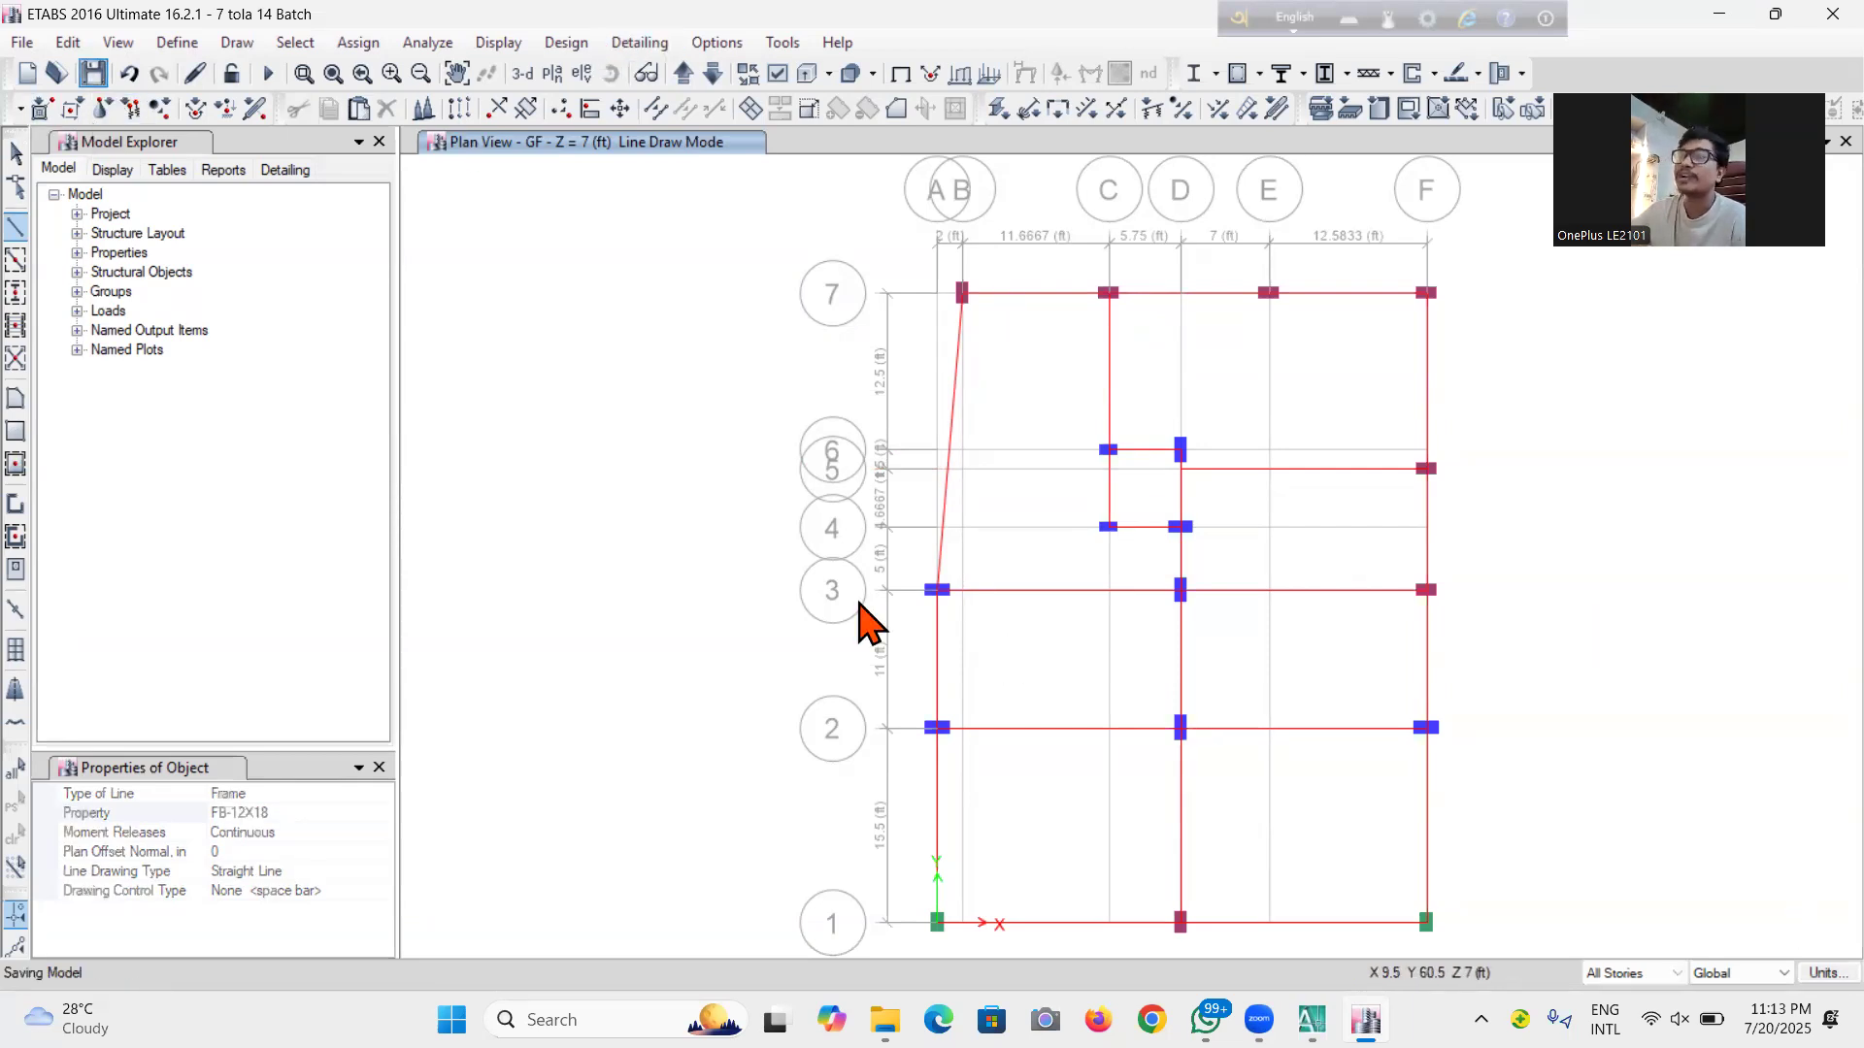
pyautogui.click(105, 76)
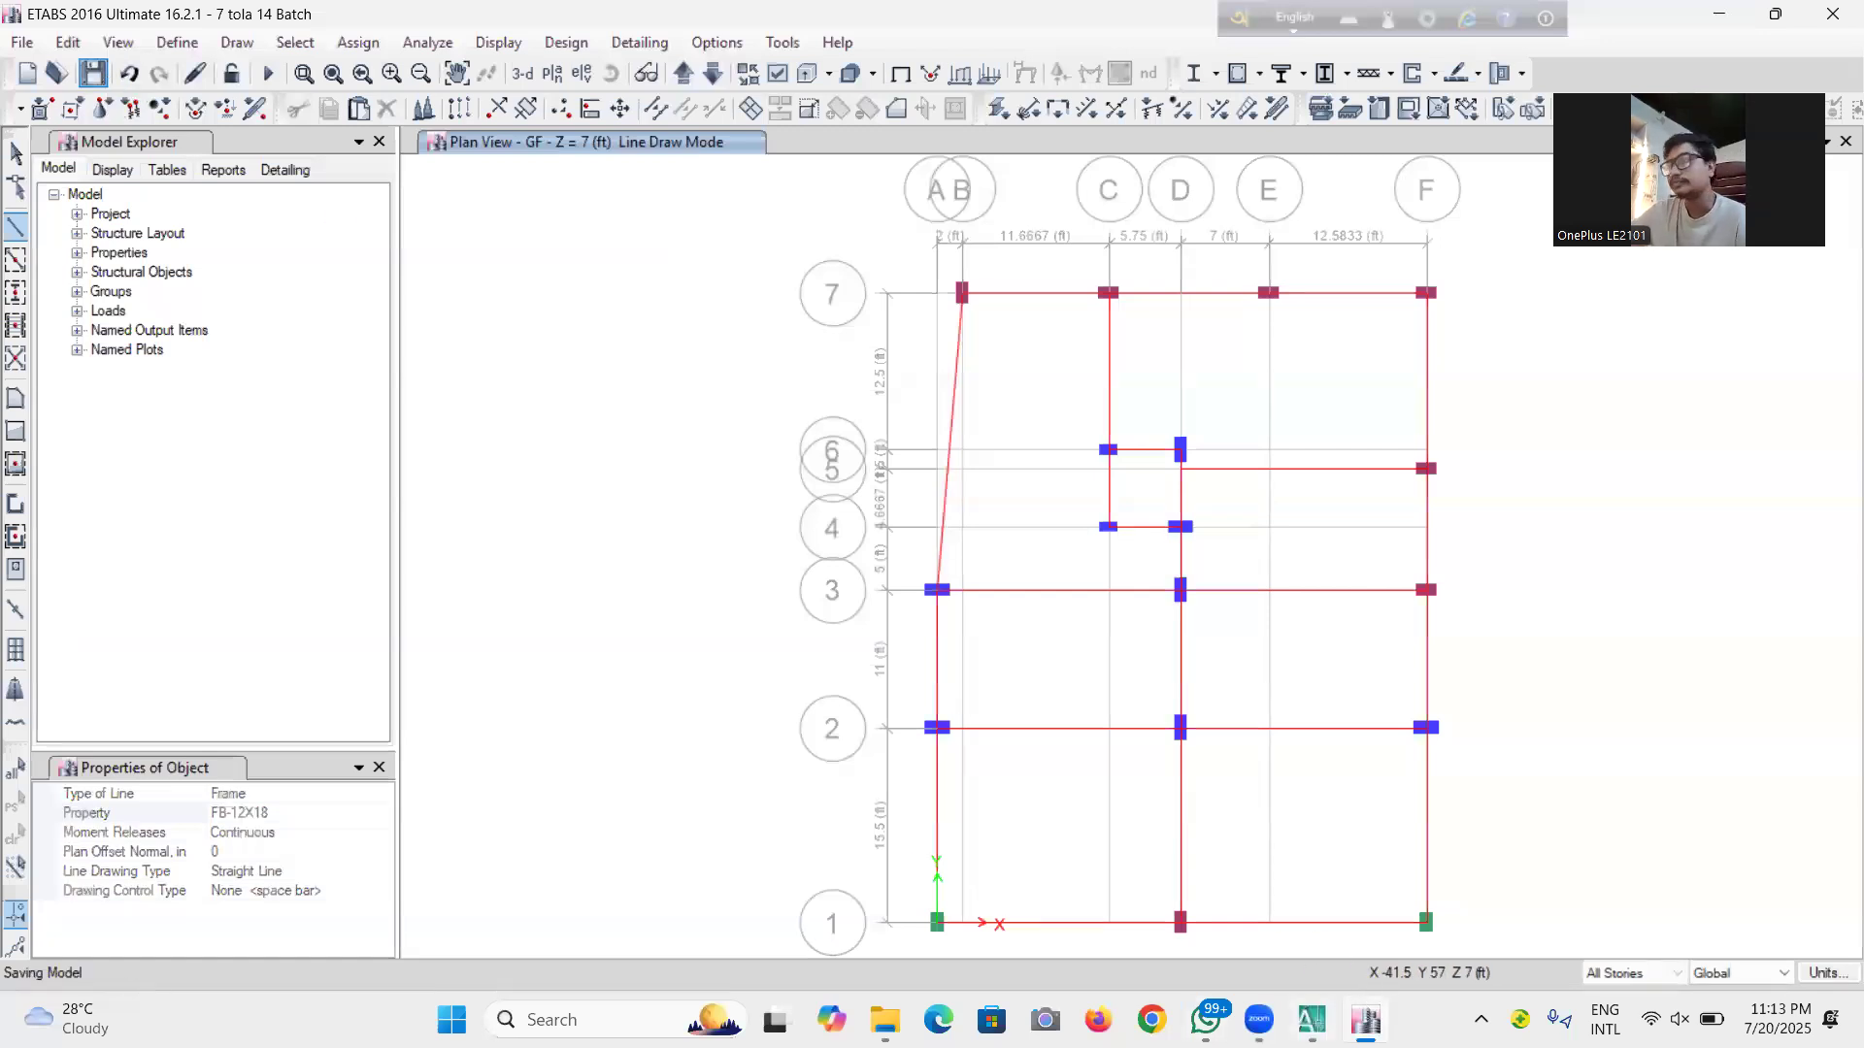
# Switch to the AutoCAD drawing and examine the yellow beam layout plan, including the column where grid lines A and B meet line 3
pyautogui.click(1311, 1019)
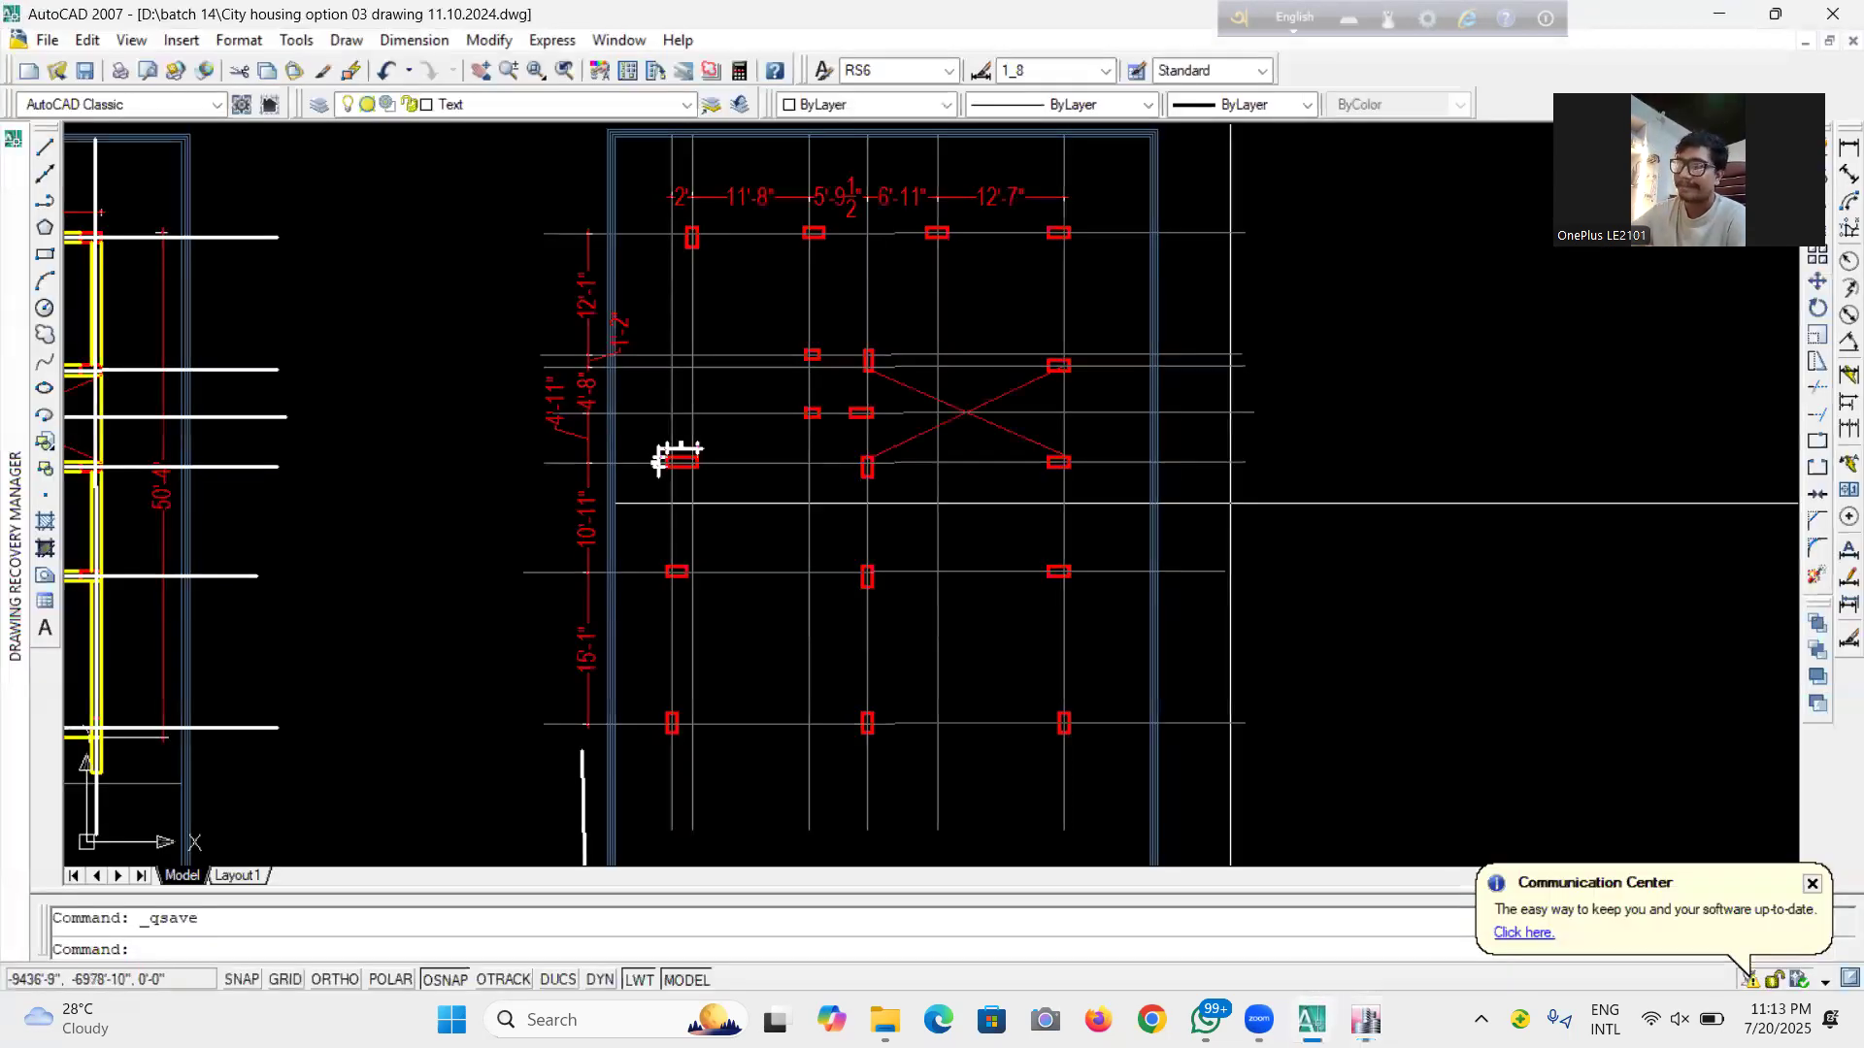
pyautogui.scroll(-5, 983, 473)
pyautogui.scroll(3, 983, 472)
pyautogui.scroll(3, 983, 473)
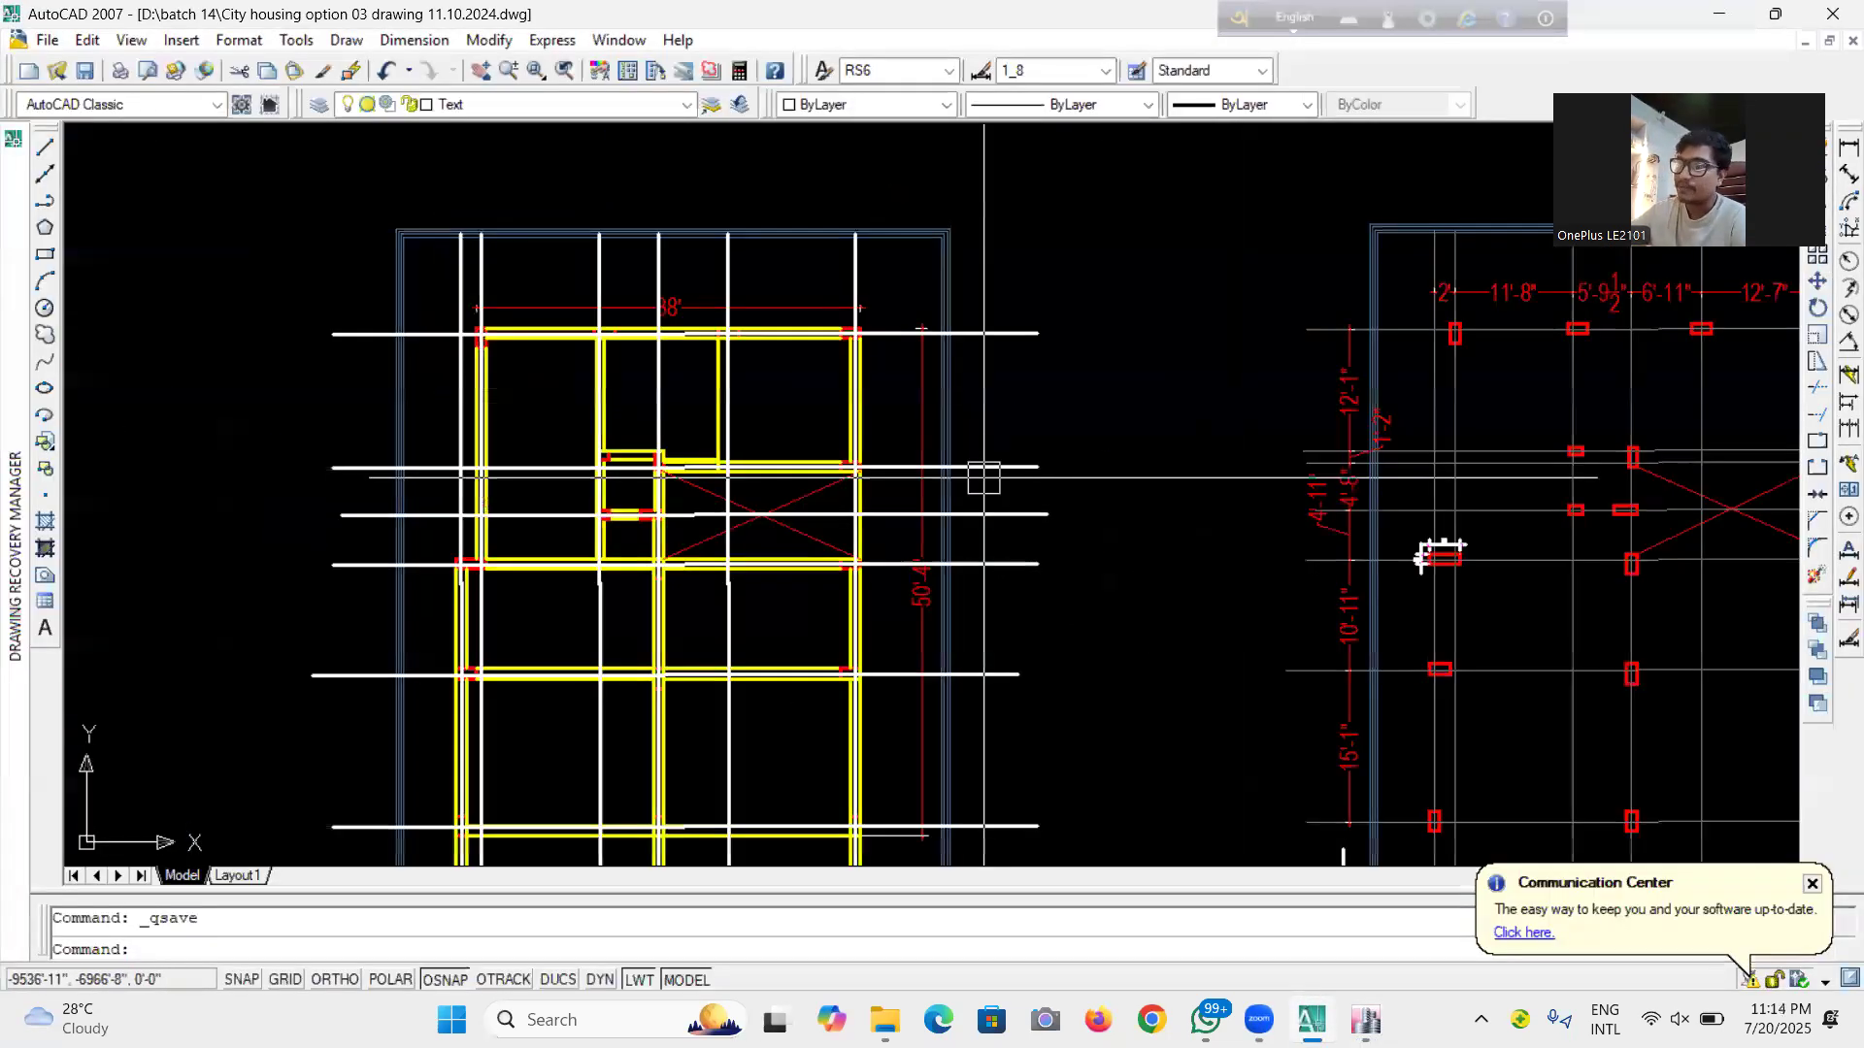
pyautogui.scroll(3, 630, 372)
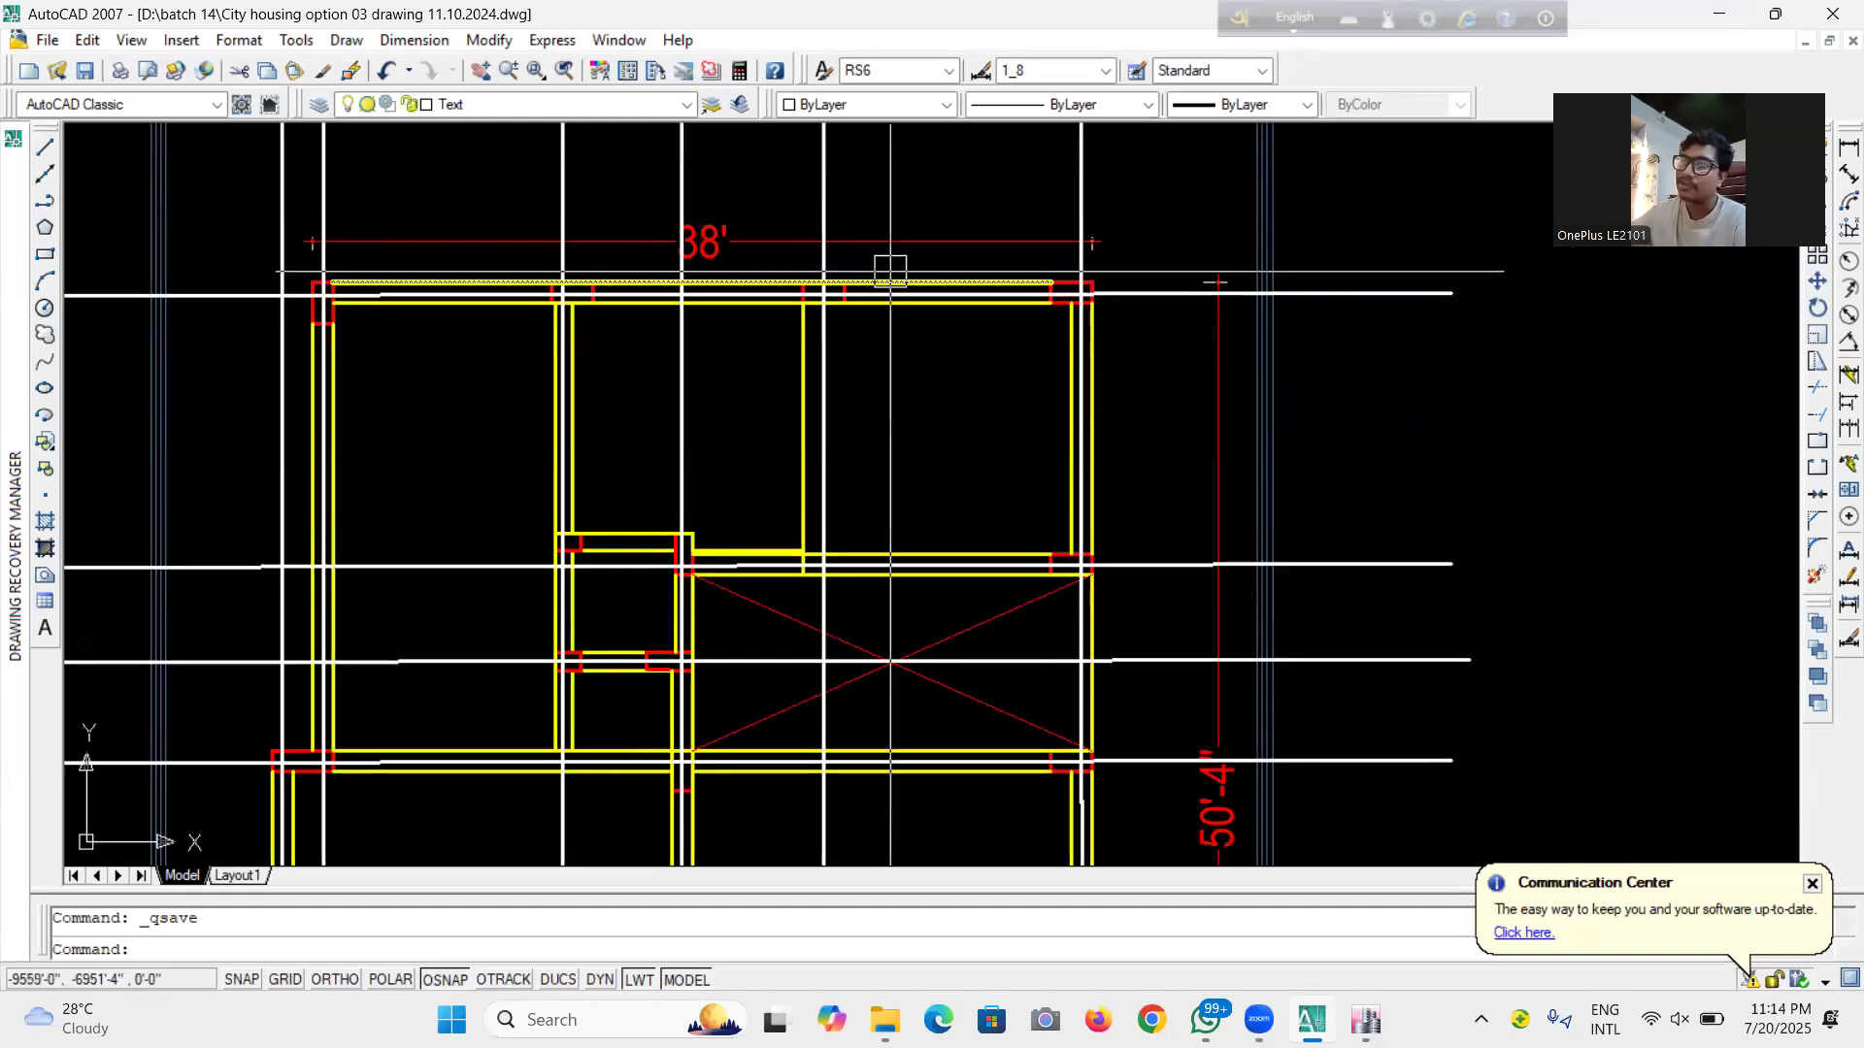
pyautogui.scroll(-4, 839, 335)
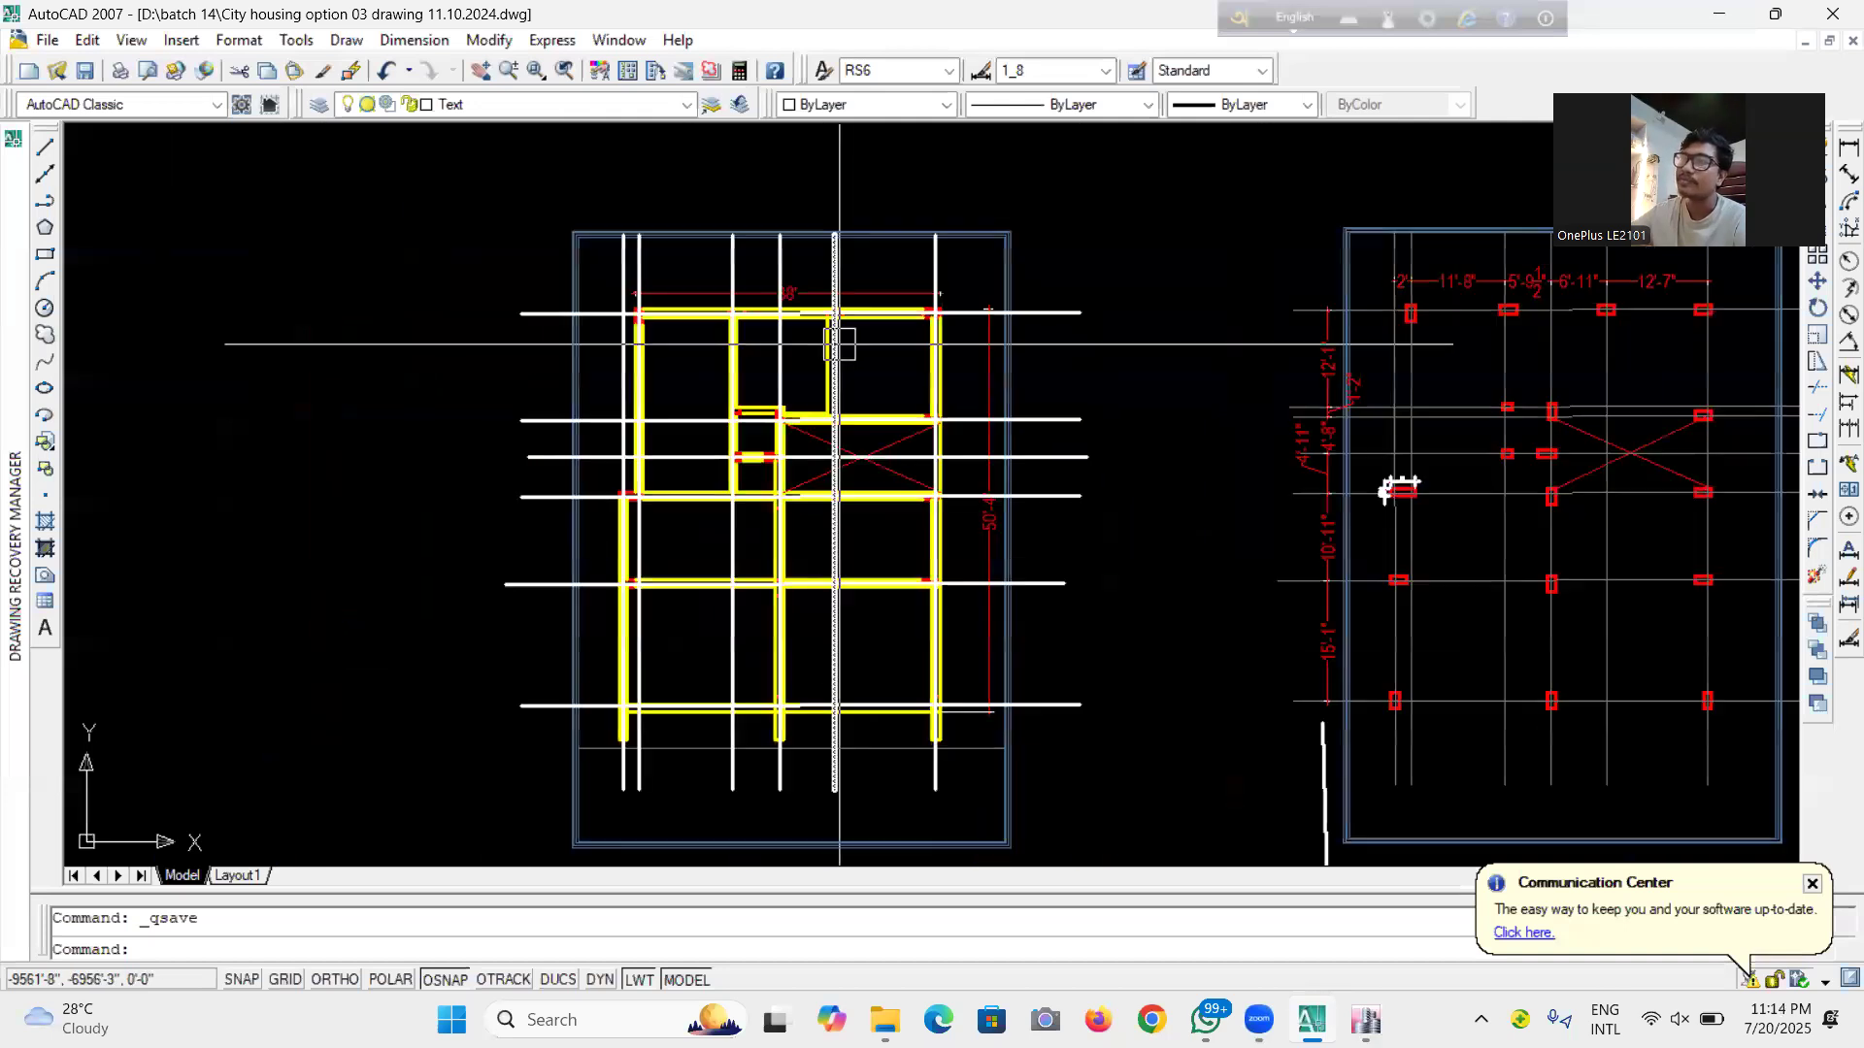
pyautogui.scroll(3, 647, 467)
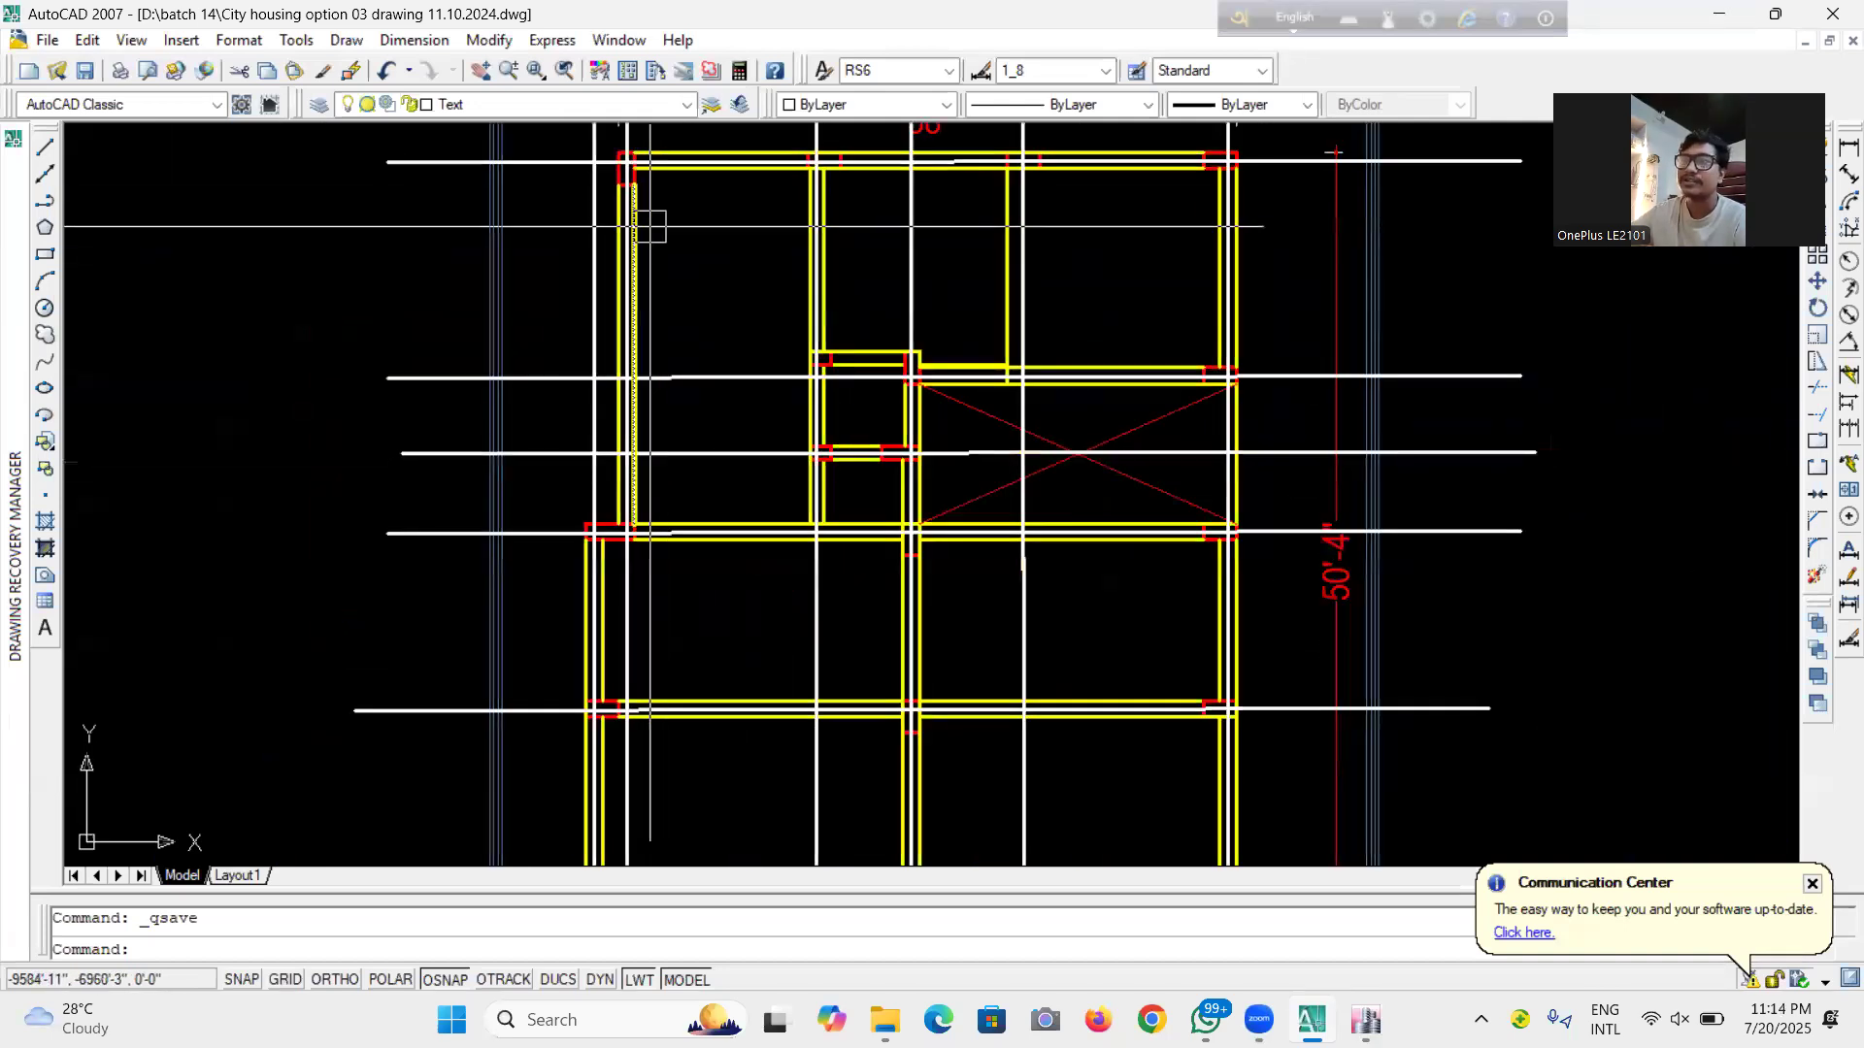
pyautogui.scroll(4, 632, 540)
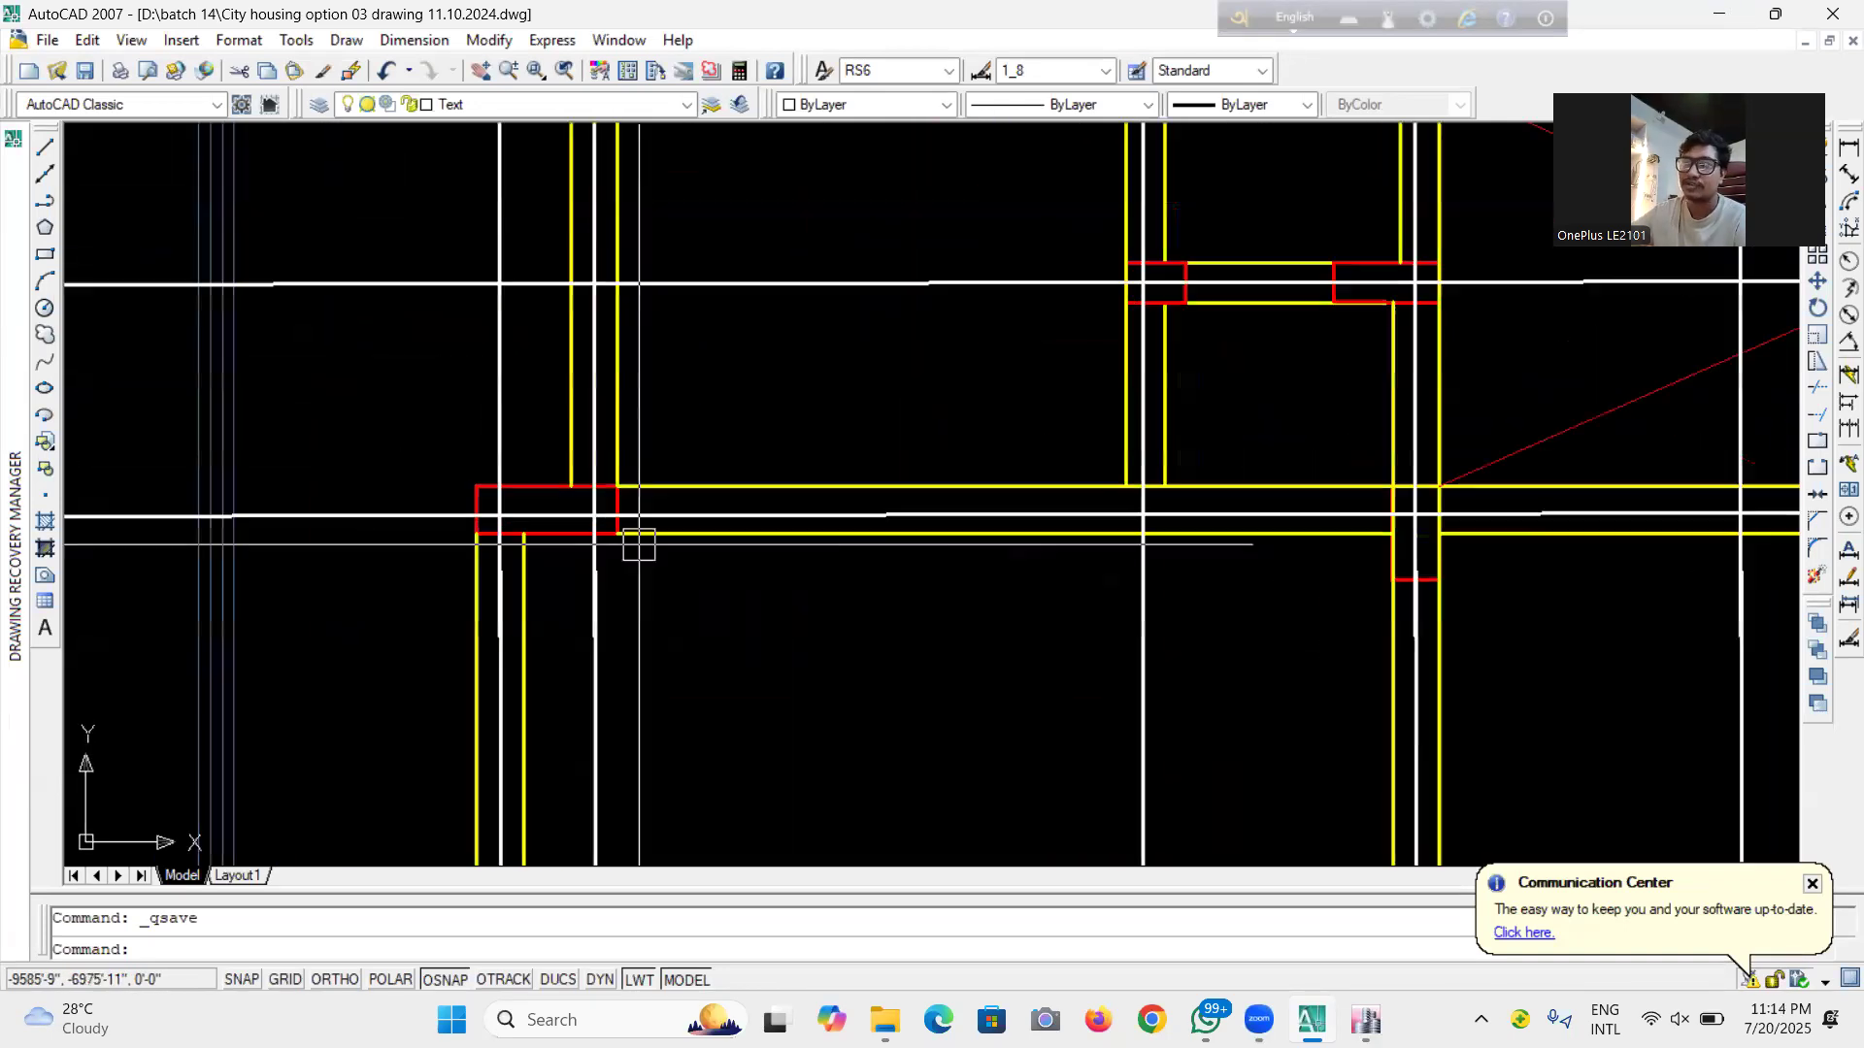
pyautogui.scroll(-2, 602, 544)
pyautogui.scroll(3, 655, 543)
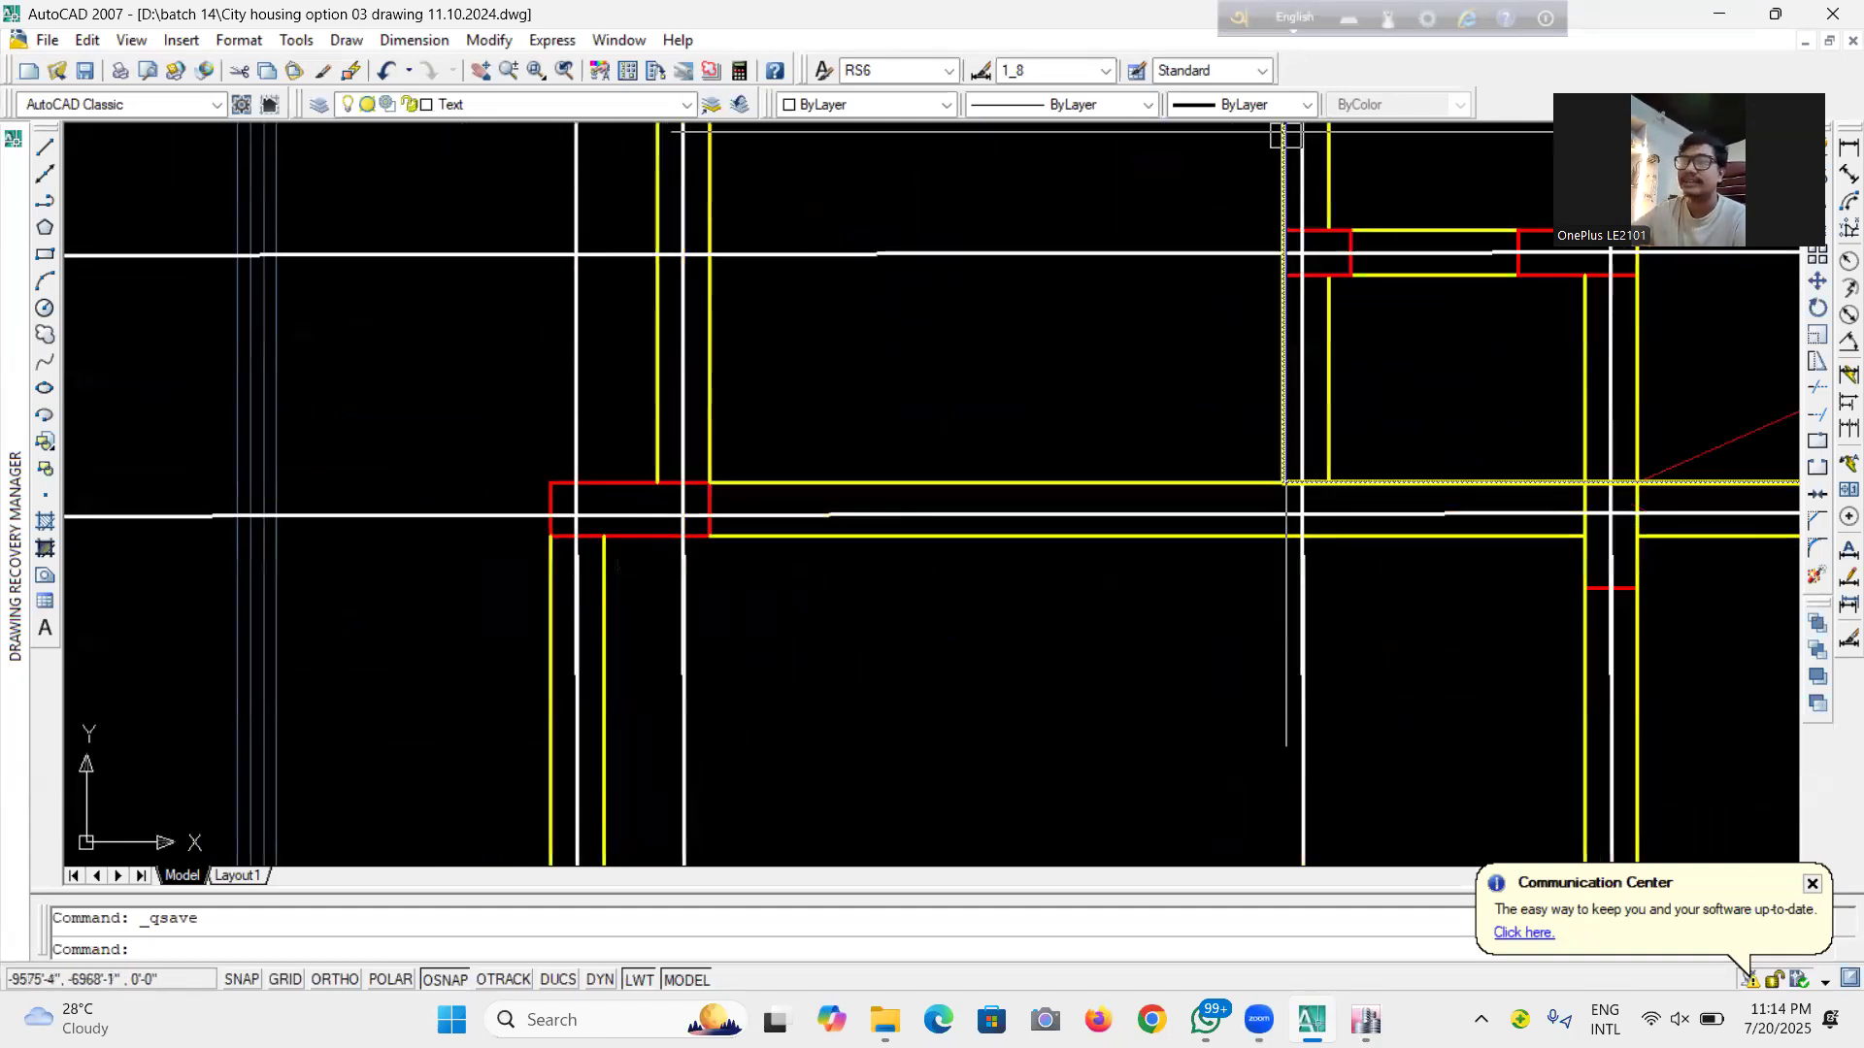
# Measure the width of the column at grid point A-3 with a temporary linear dimension and erase it
pyautogui.click(1848, 148)
pyautogui.click(550, 483)
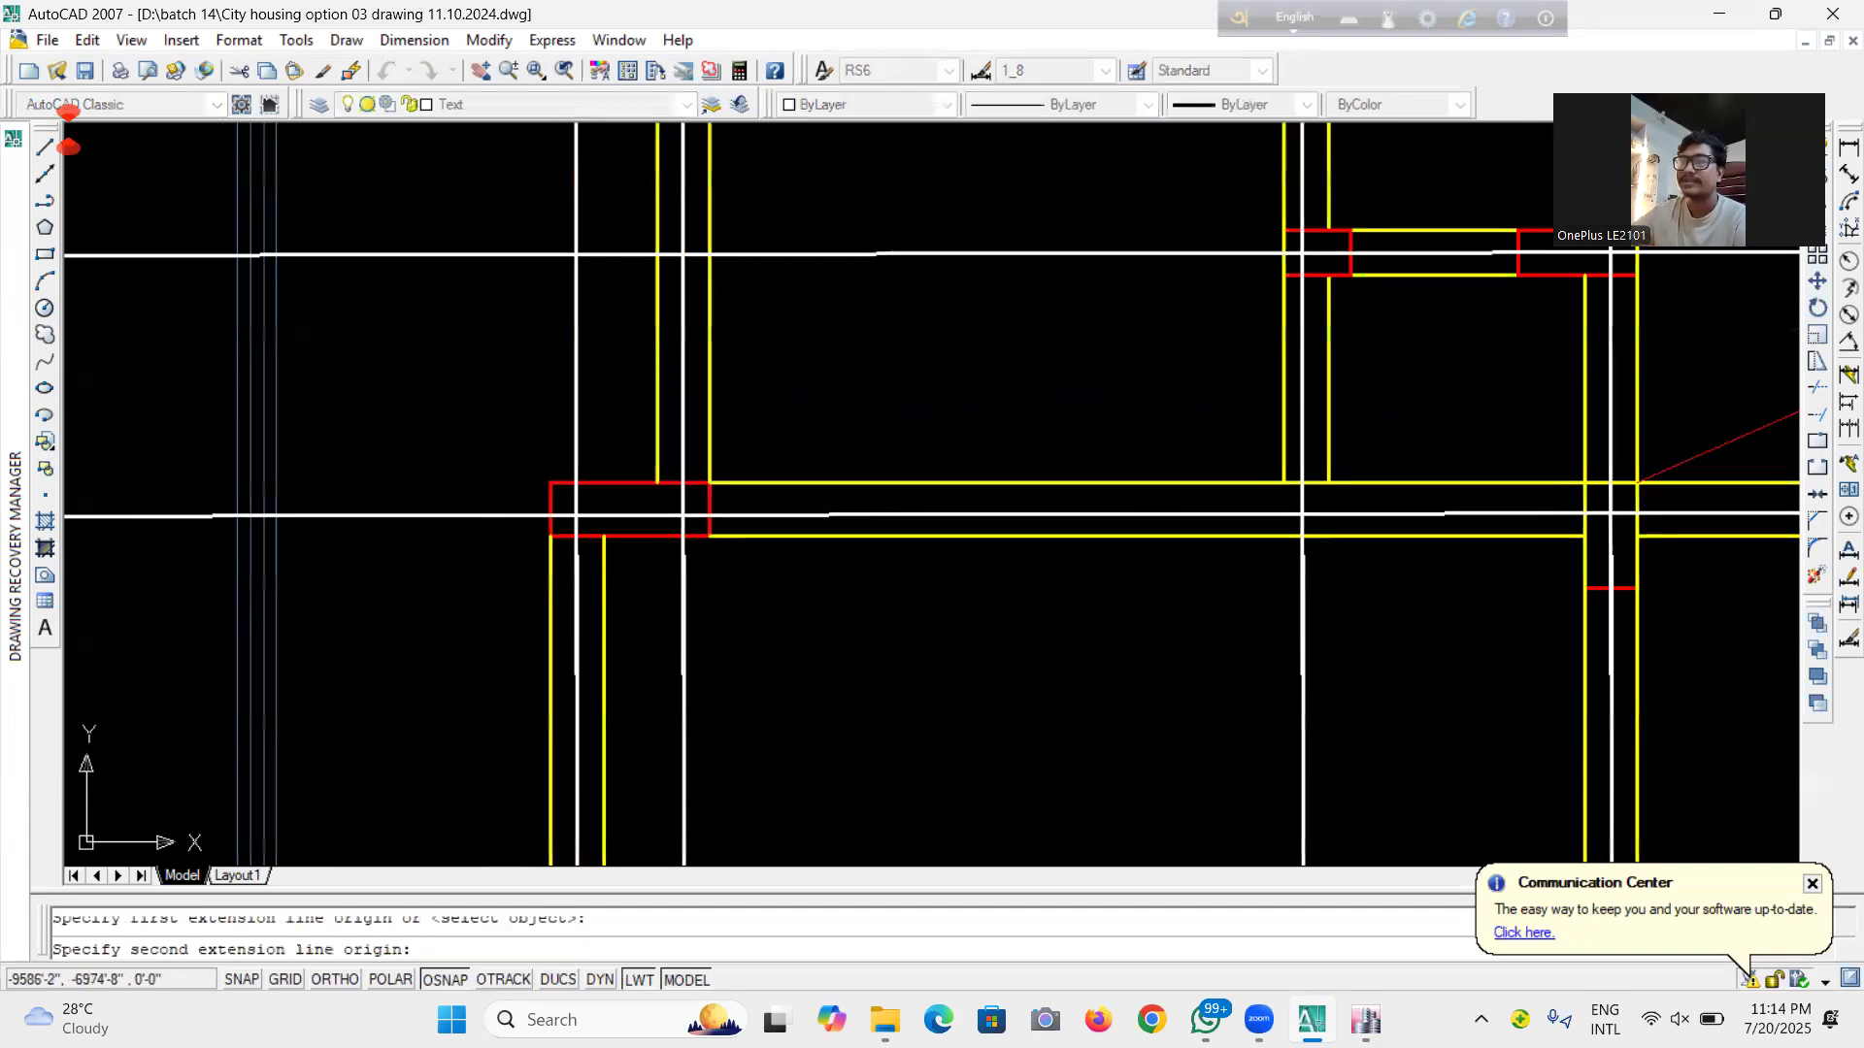
pyautogui.click(710, 482)
pyautogui.click(709, 423)
pyautogui.click(596, 420)
pyautogui.press('Delete')
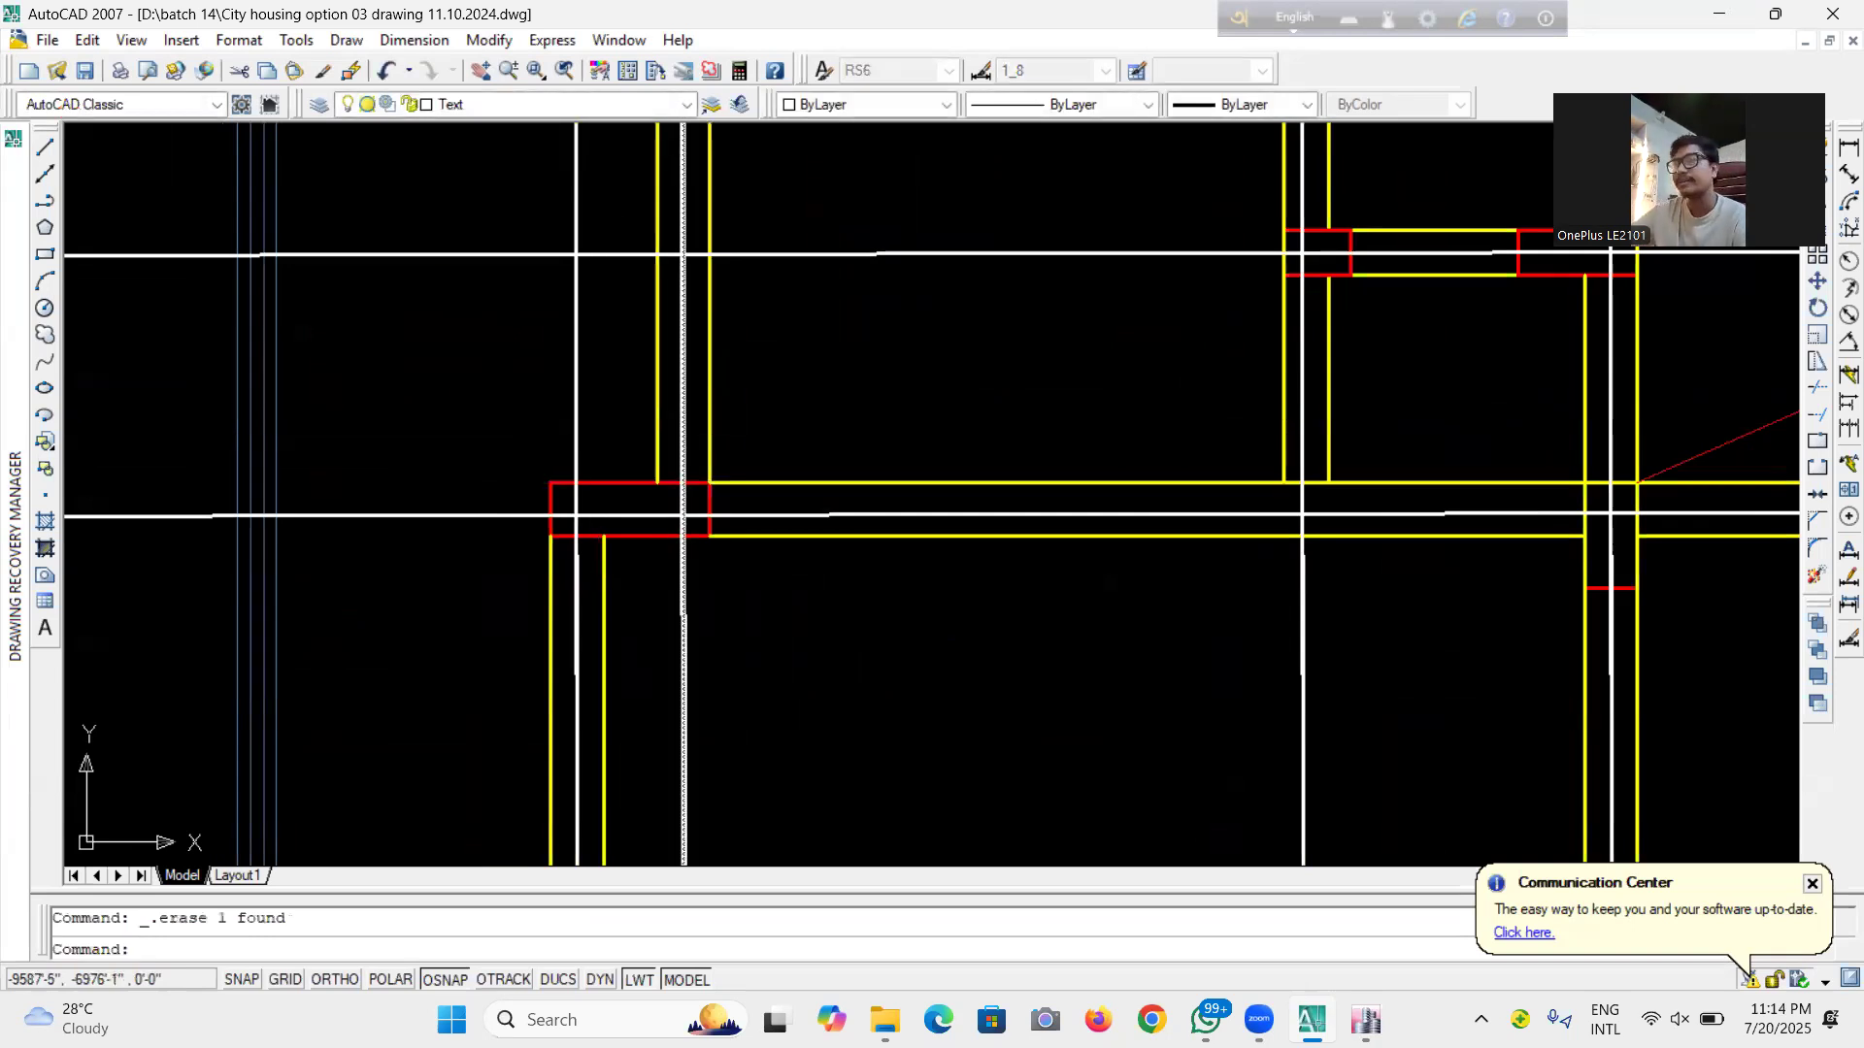
# Examine how the beams along grid lines B and C meet the horizontal beam on grid line 3
pyautogui.scroll(-5, 696, 550)
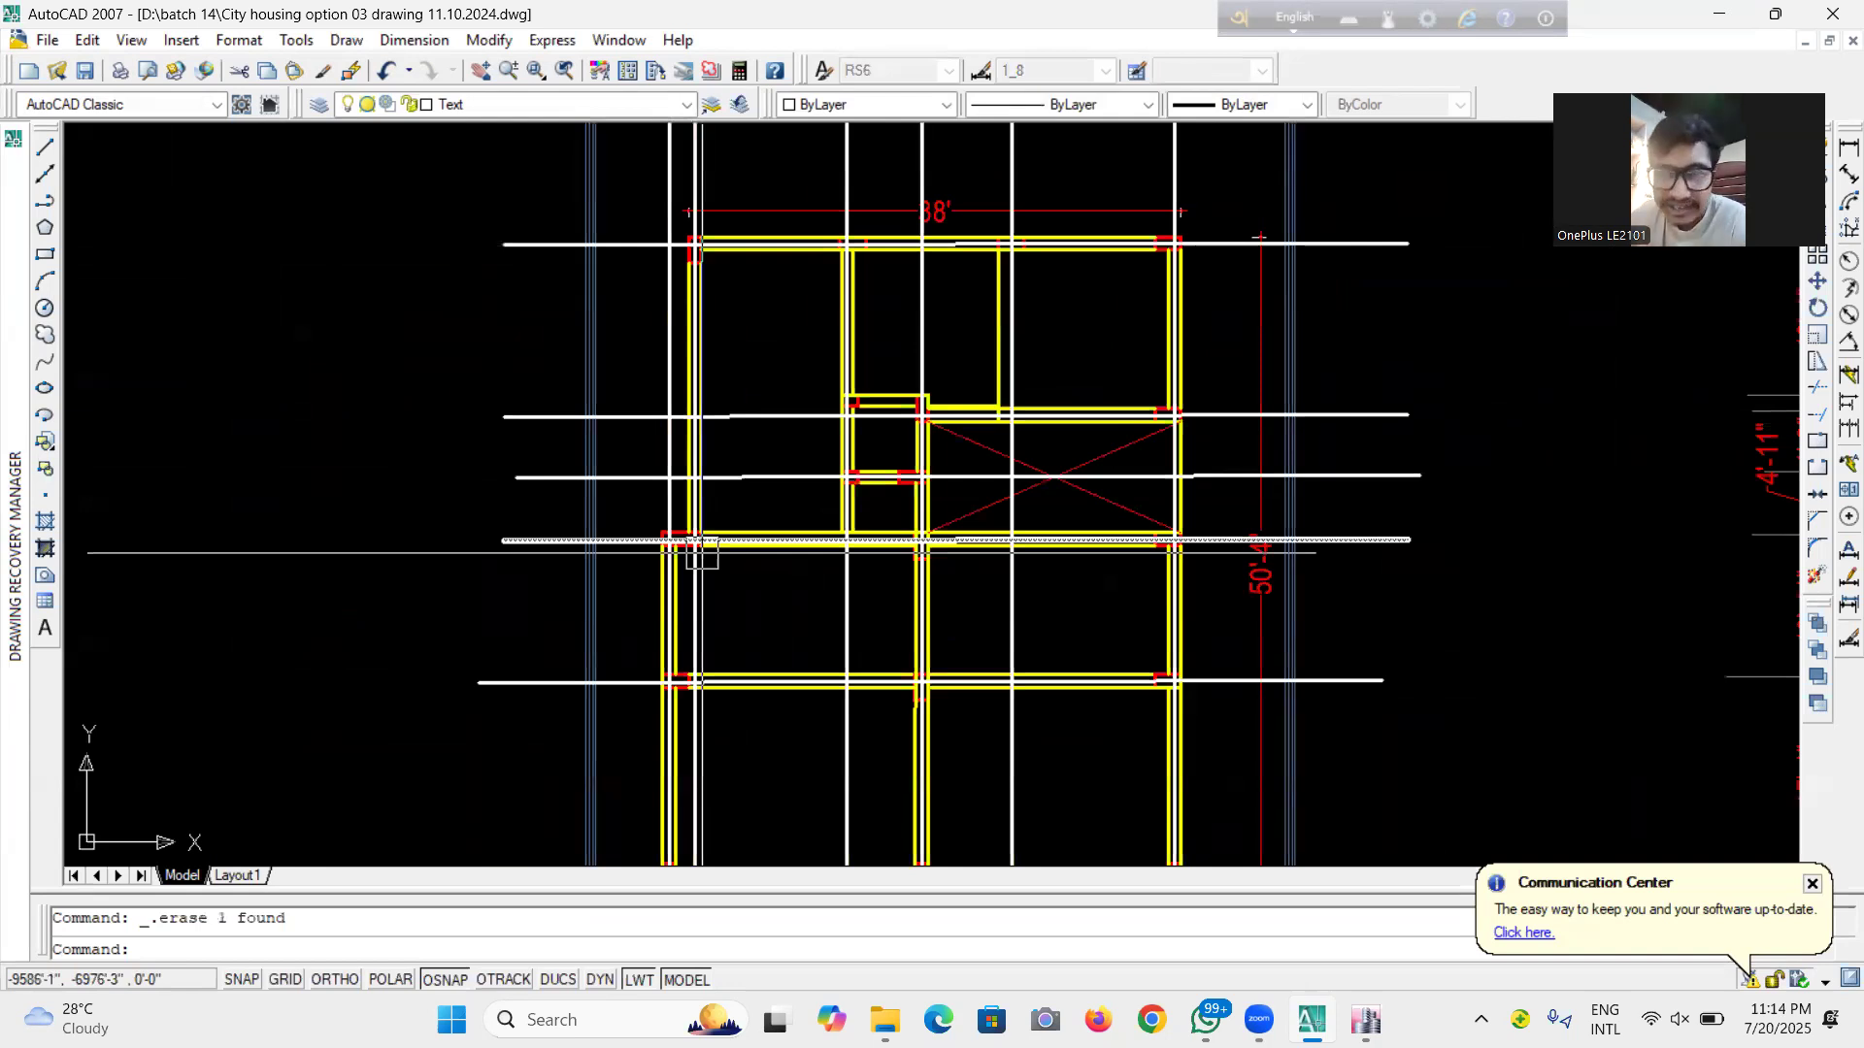
pyautogui.scroll(6, 702, 553)
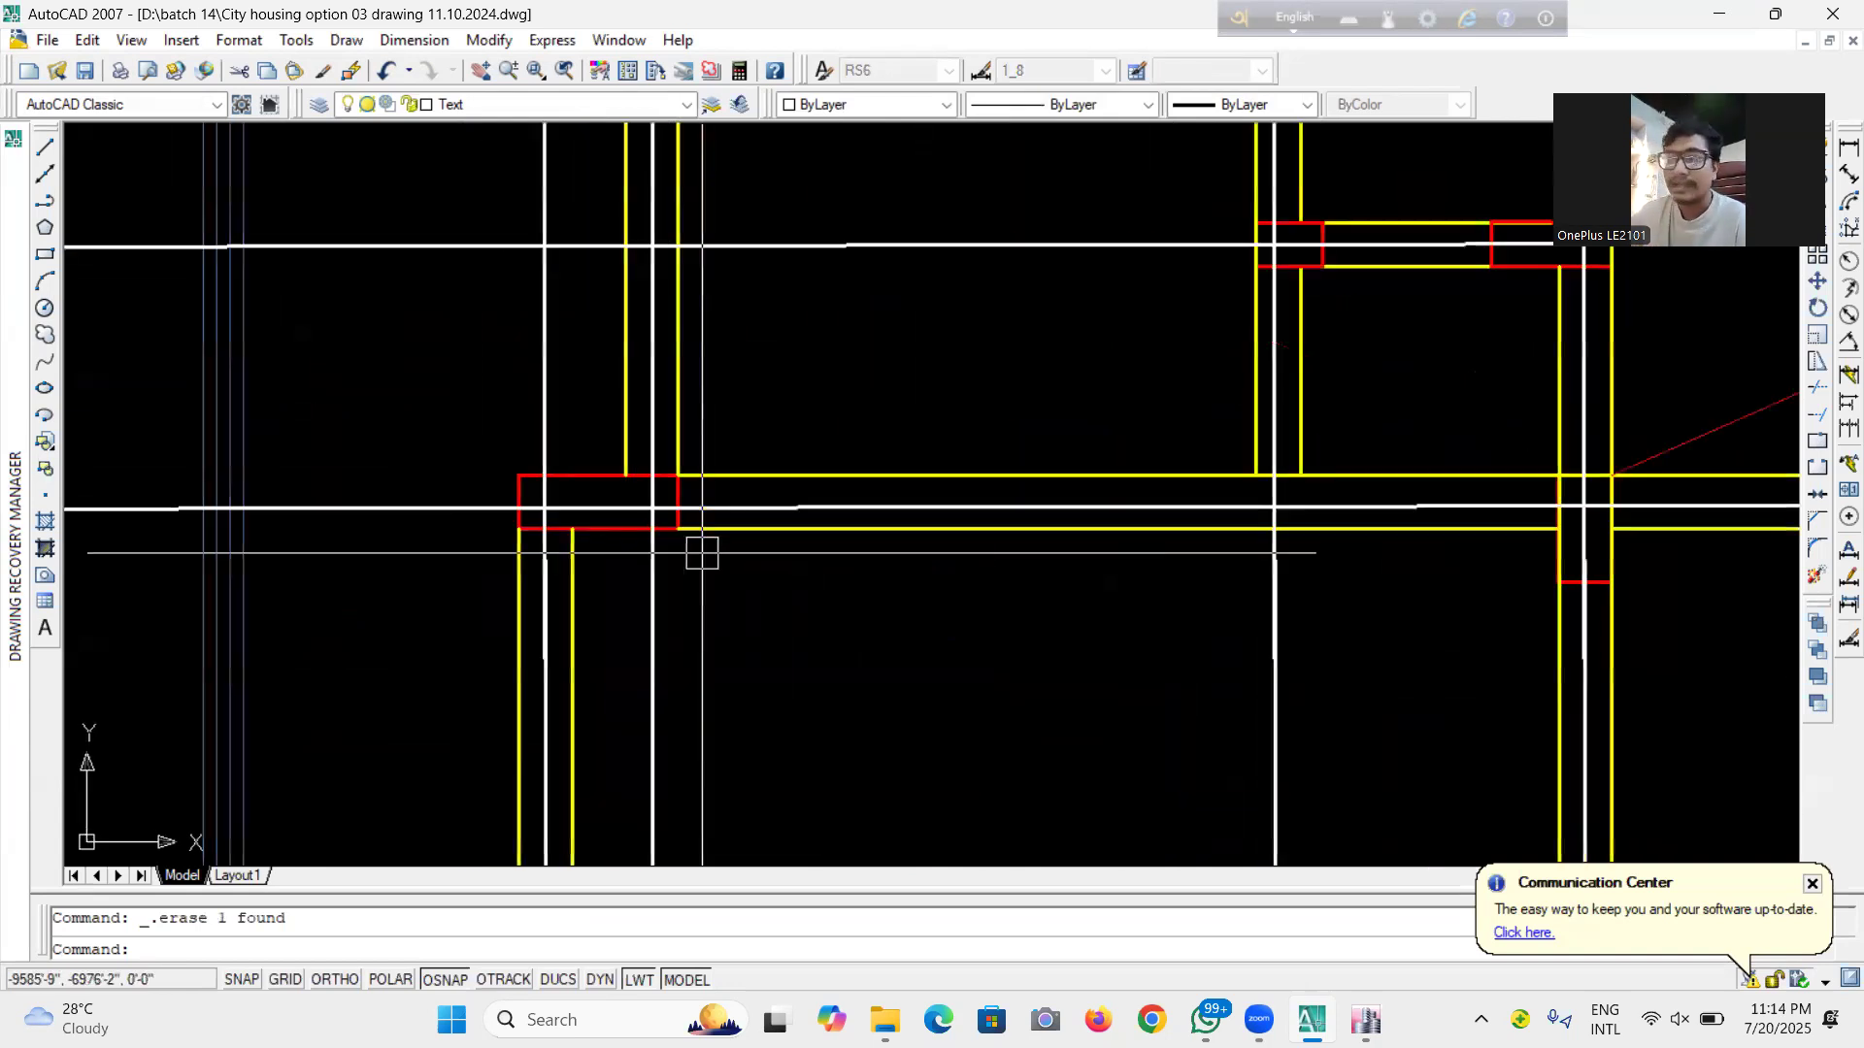
pyautogui.scroll(-5, 712, 516)
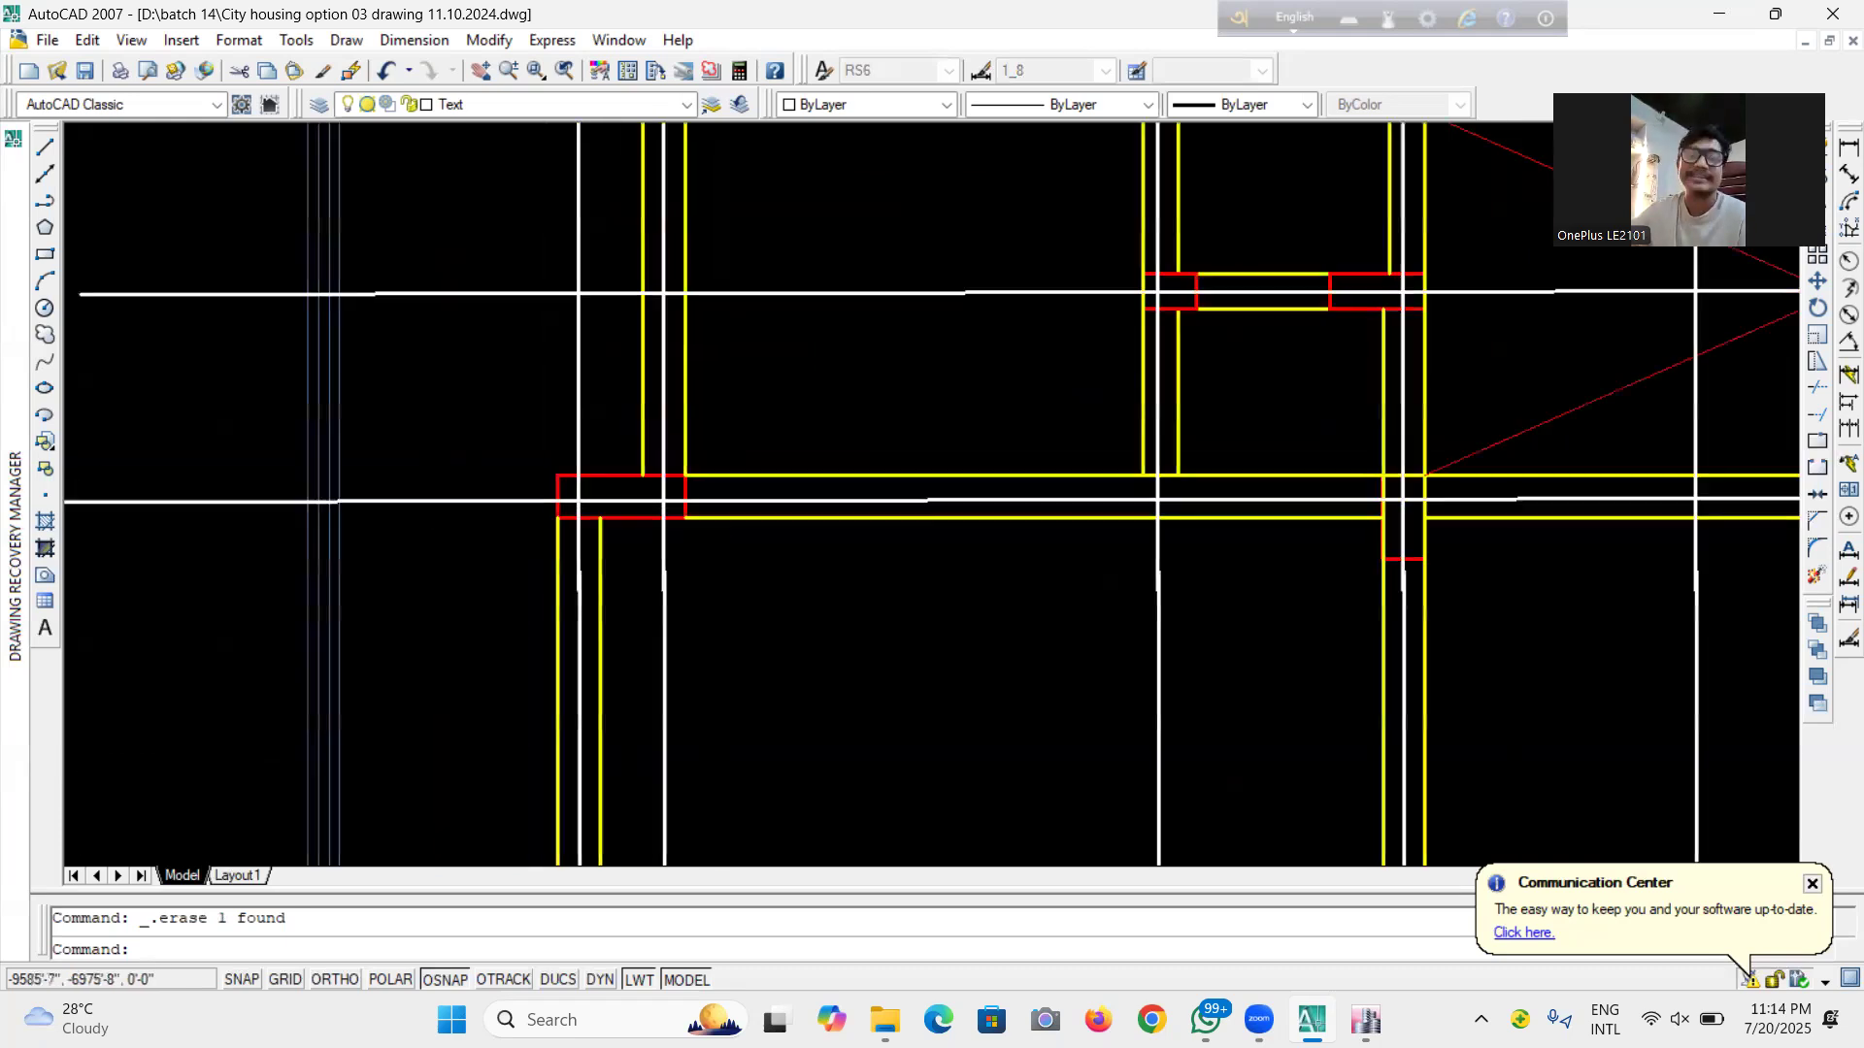
pyautogui.scroll(-5, 723, 558)
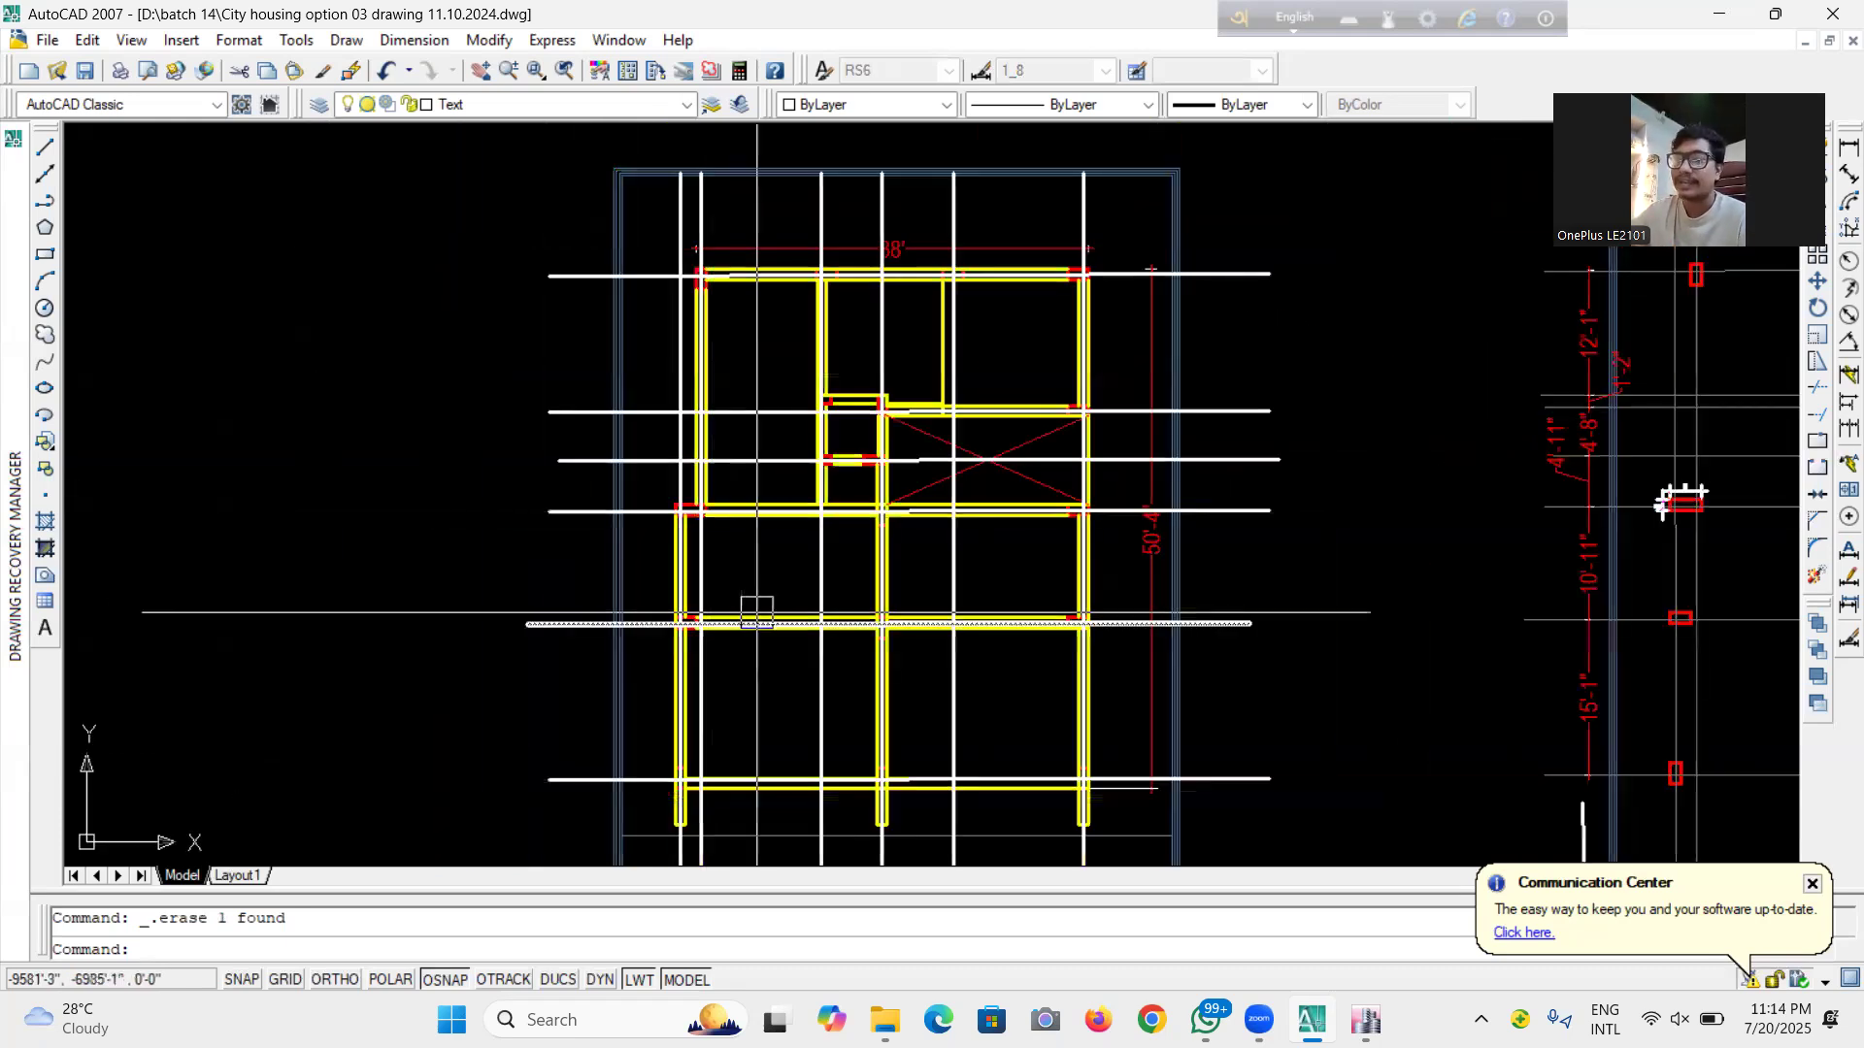
pyautogui.scroll(4, 738, 602)
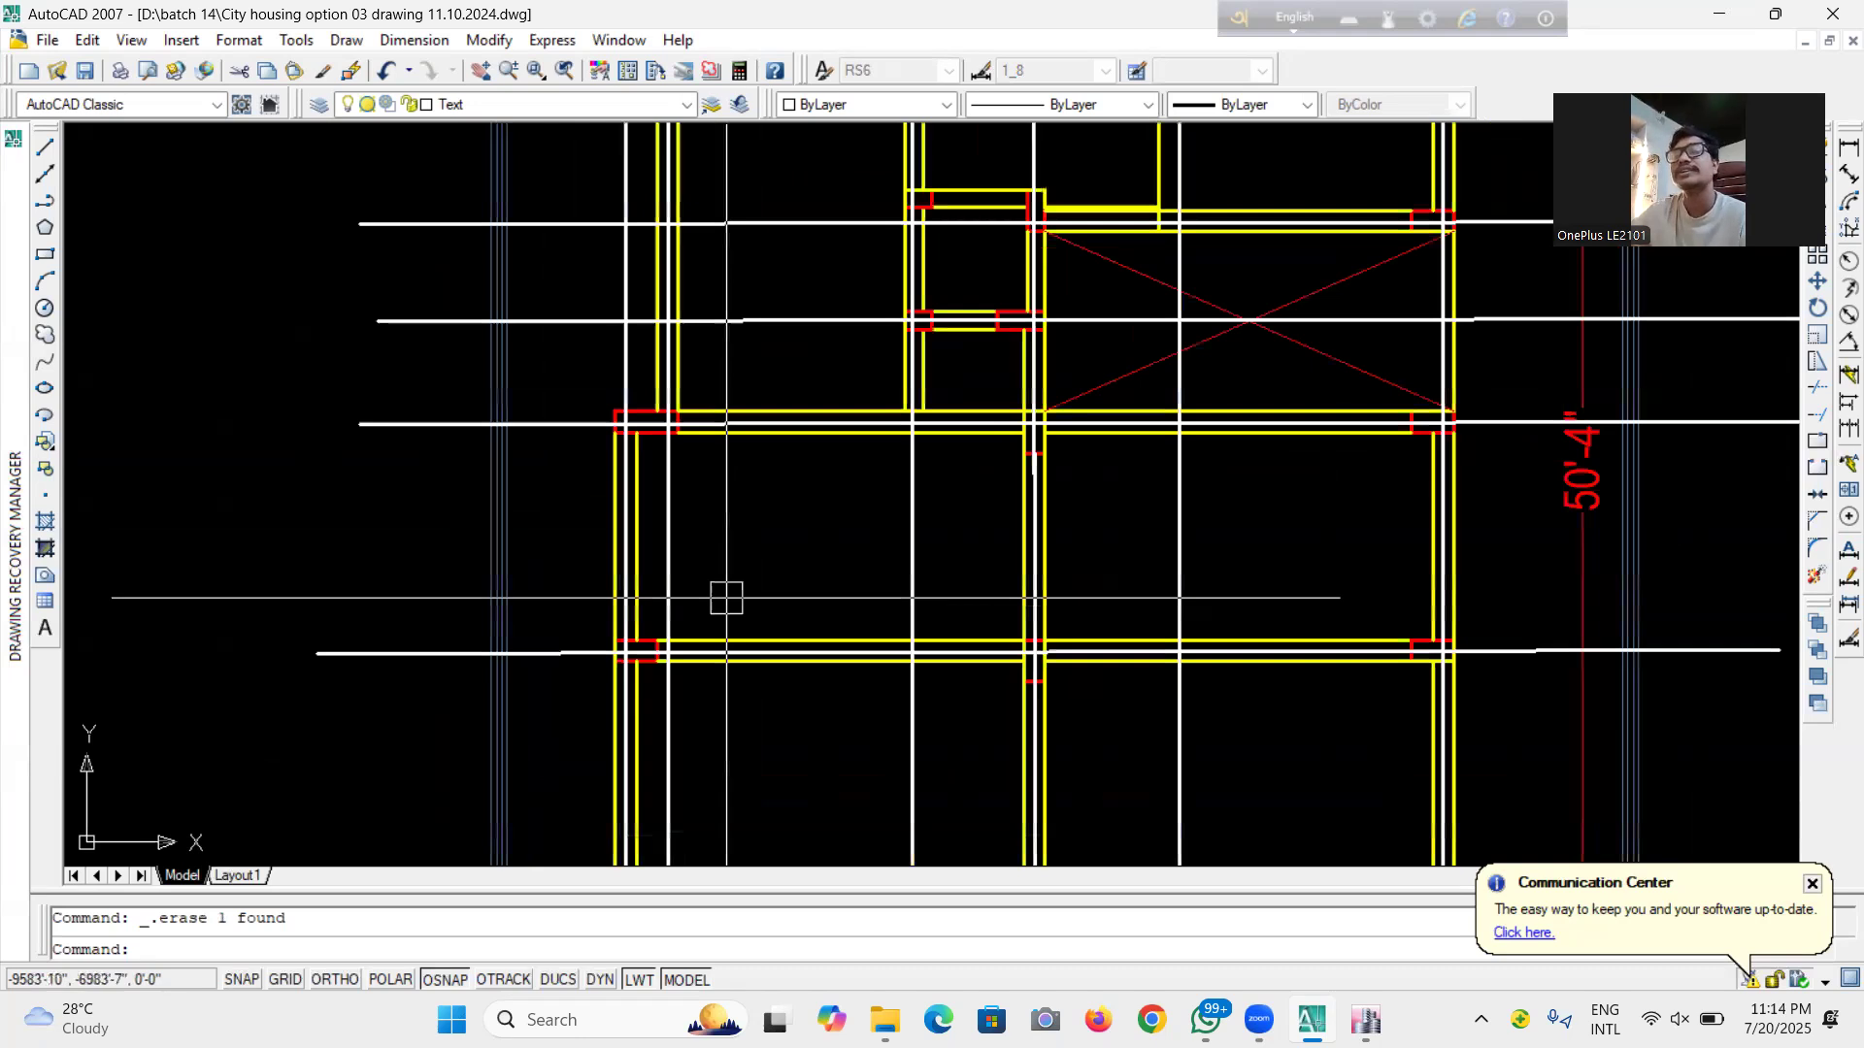
pyautogui.scroll(-2, 726, 598)
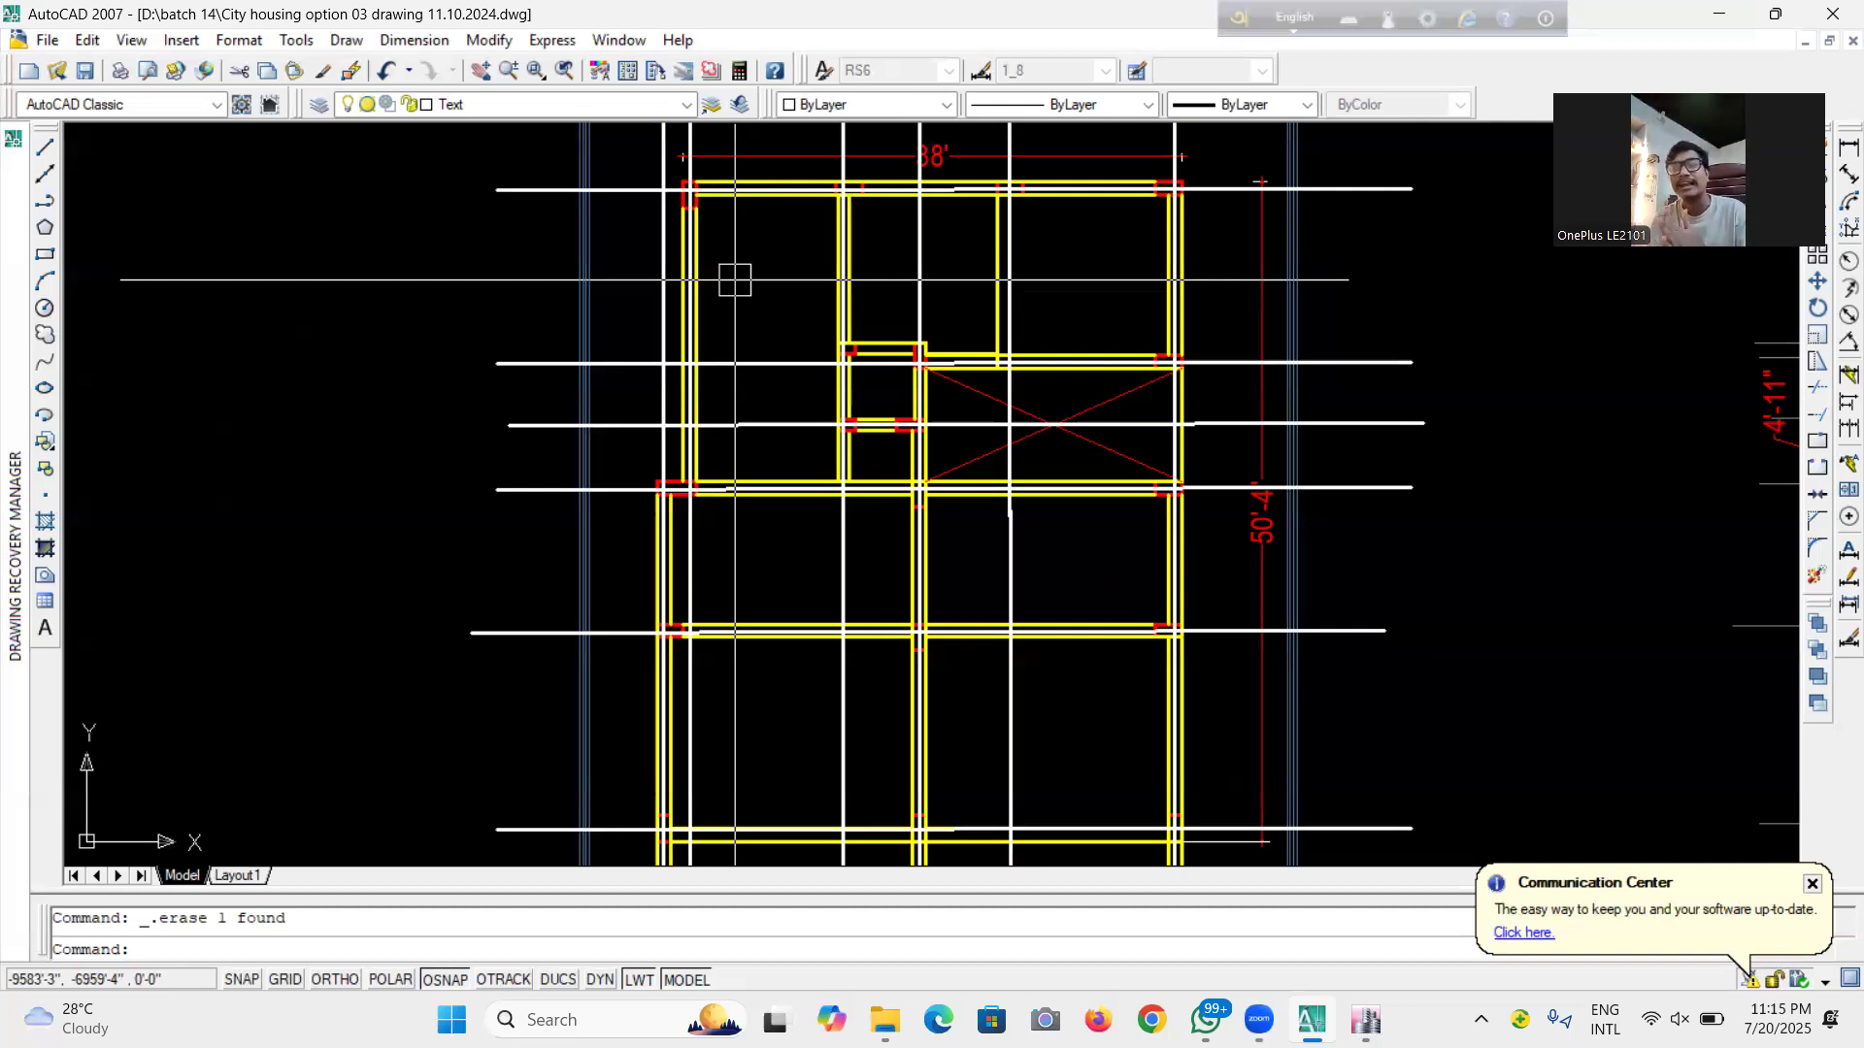
pyautogui.scroll(2, 872, 508)
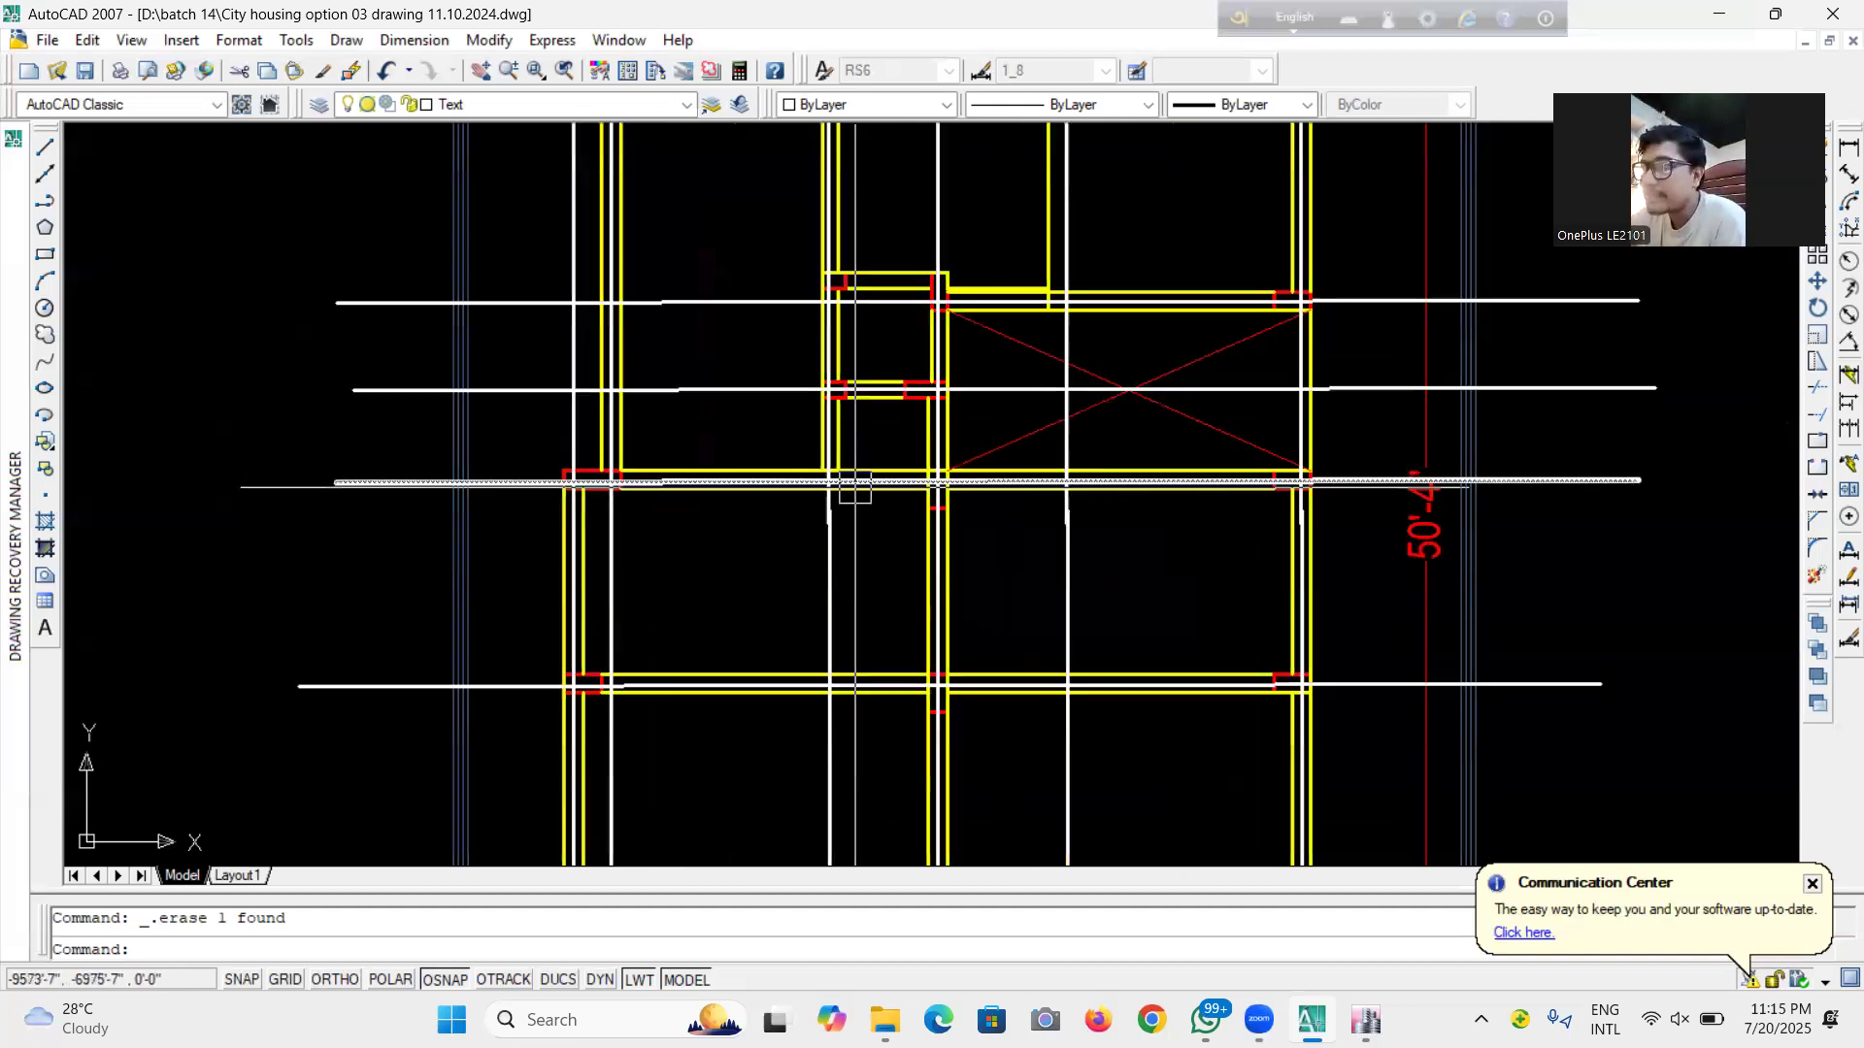
pyautogui.scroll(-1, 637, 517)
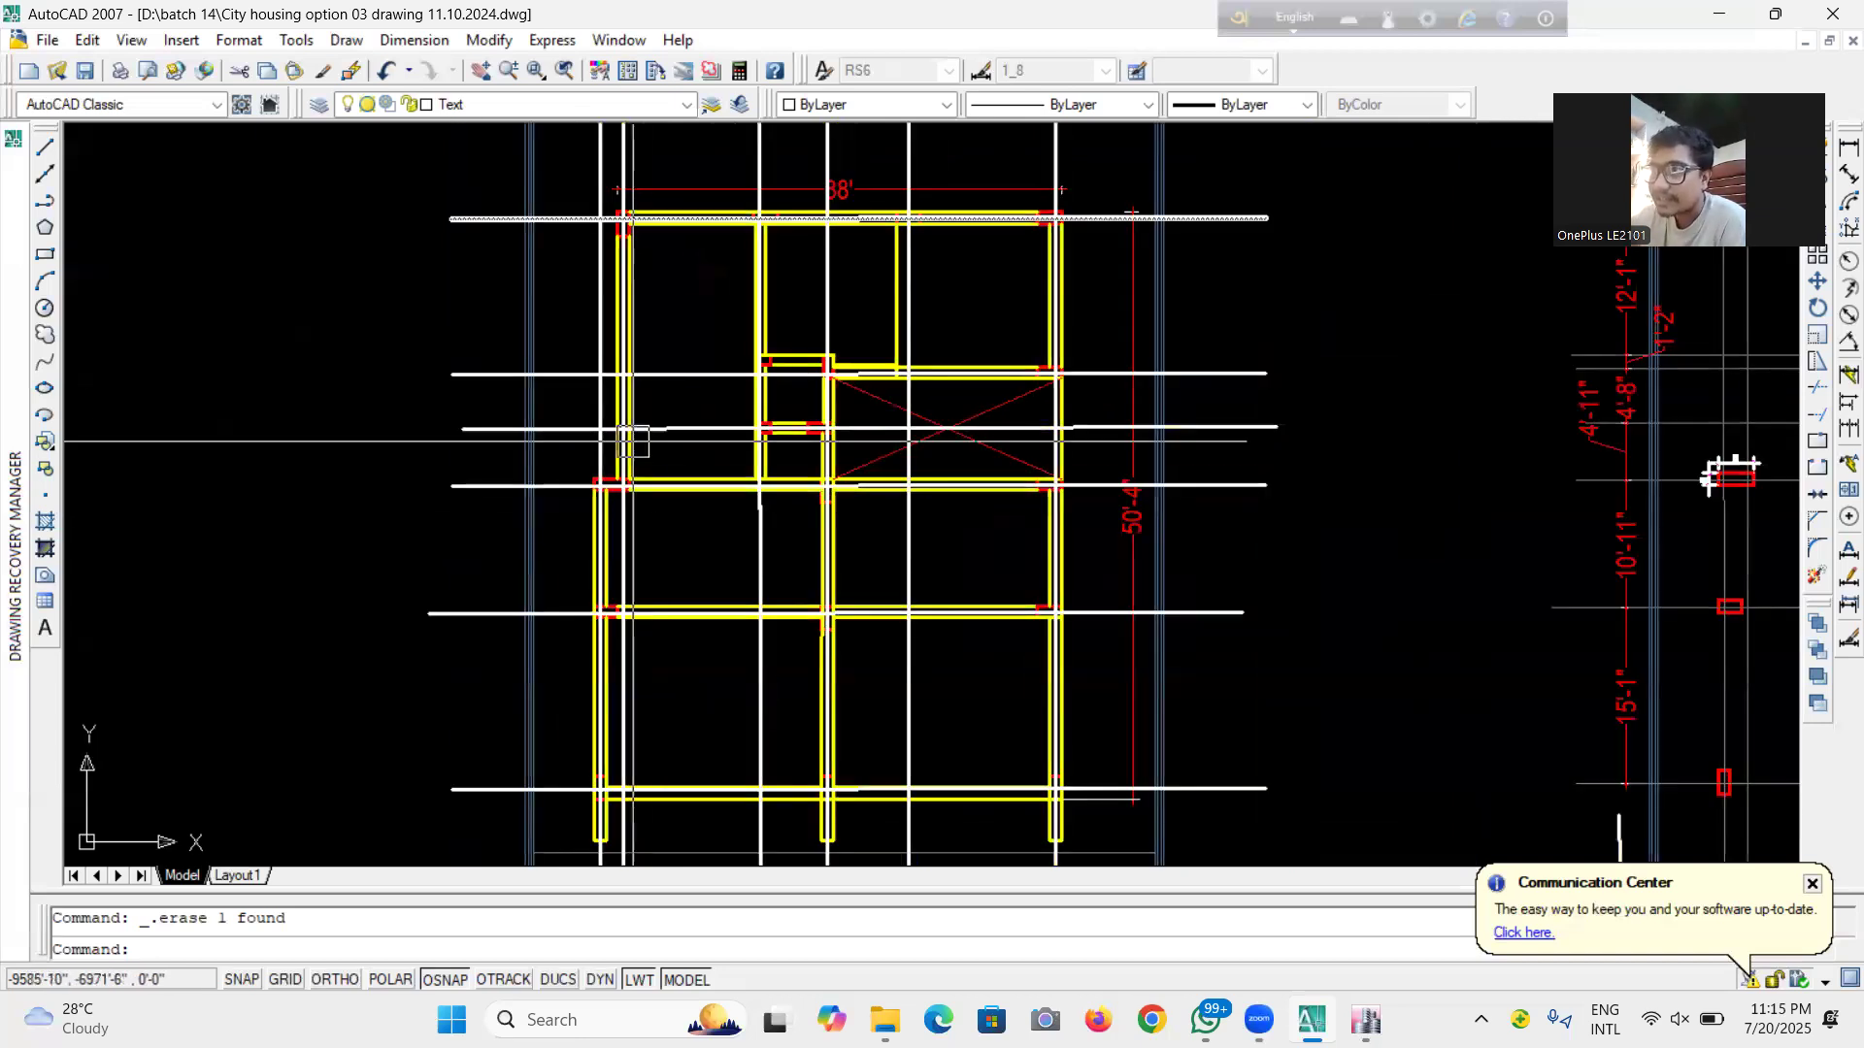
pyautogui.scroll(4, 642, 502)
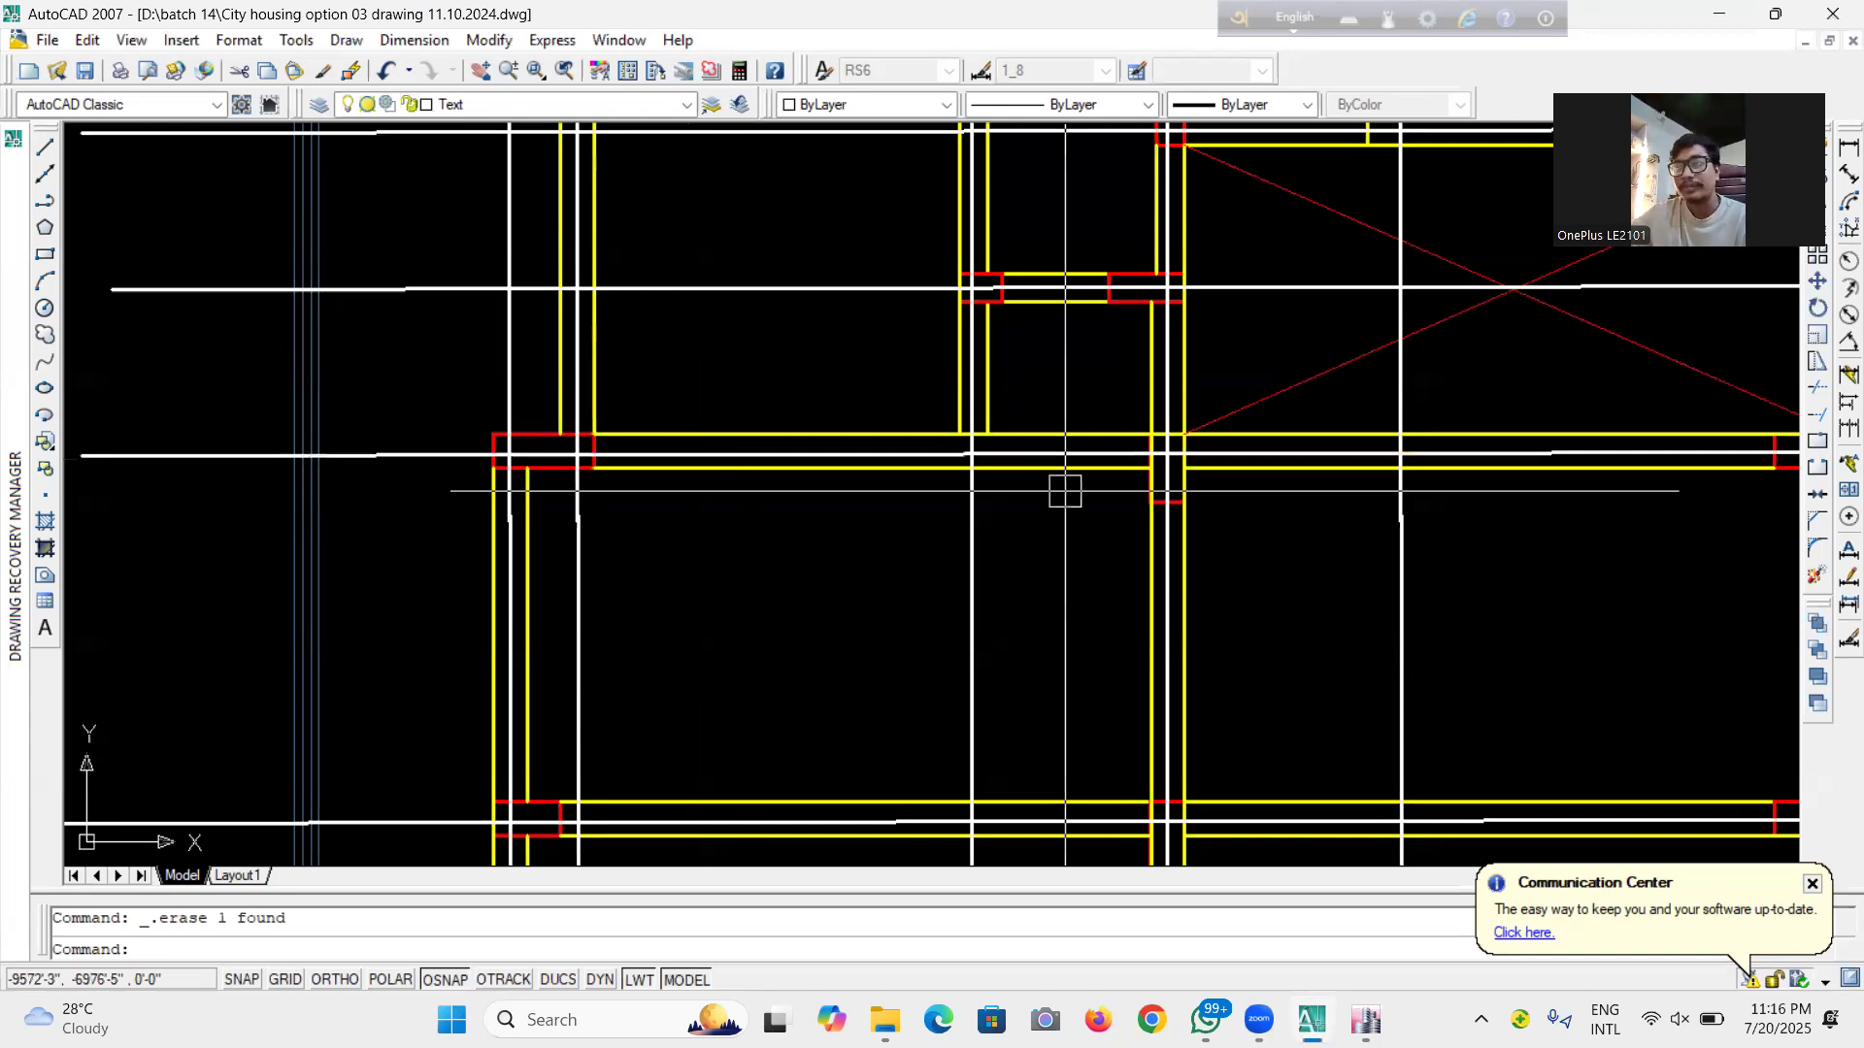
pyautogui.scroll(-2, 608, 499)
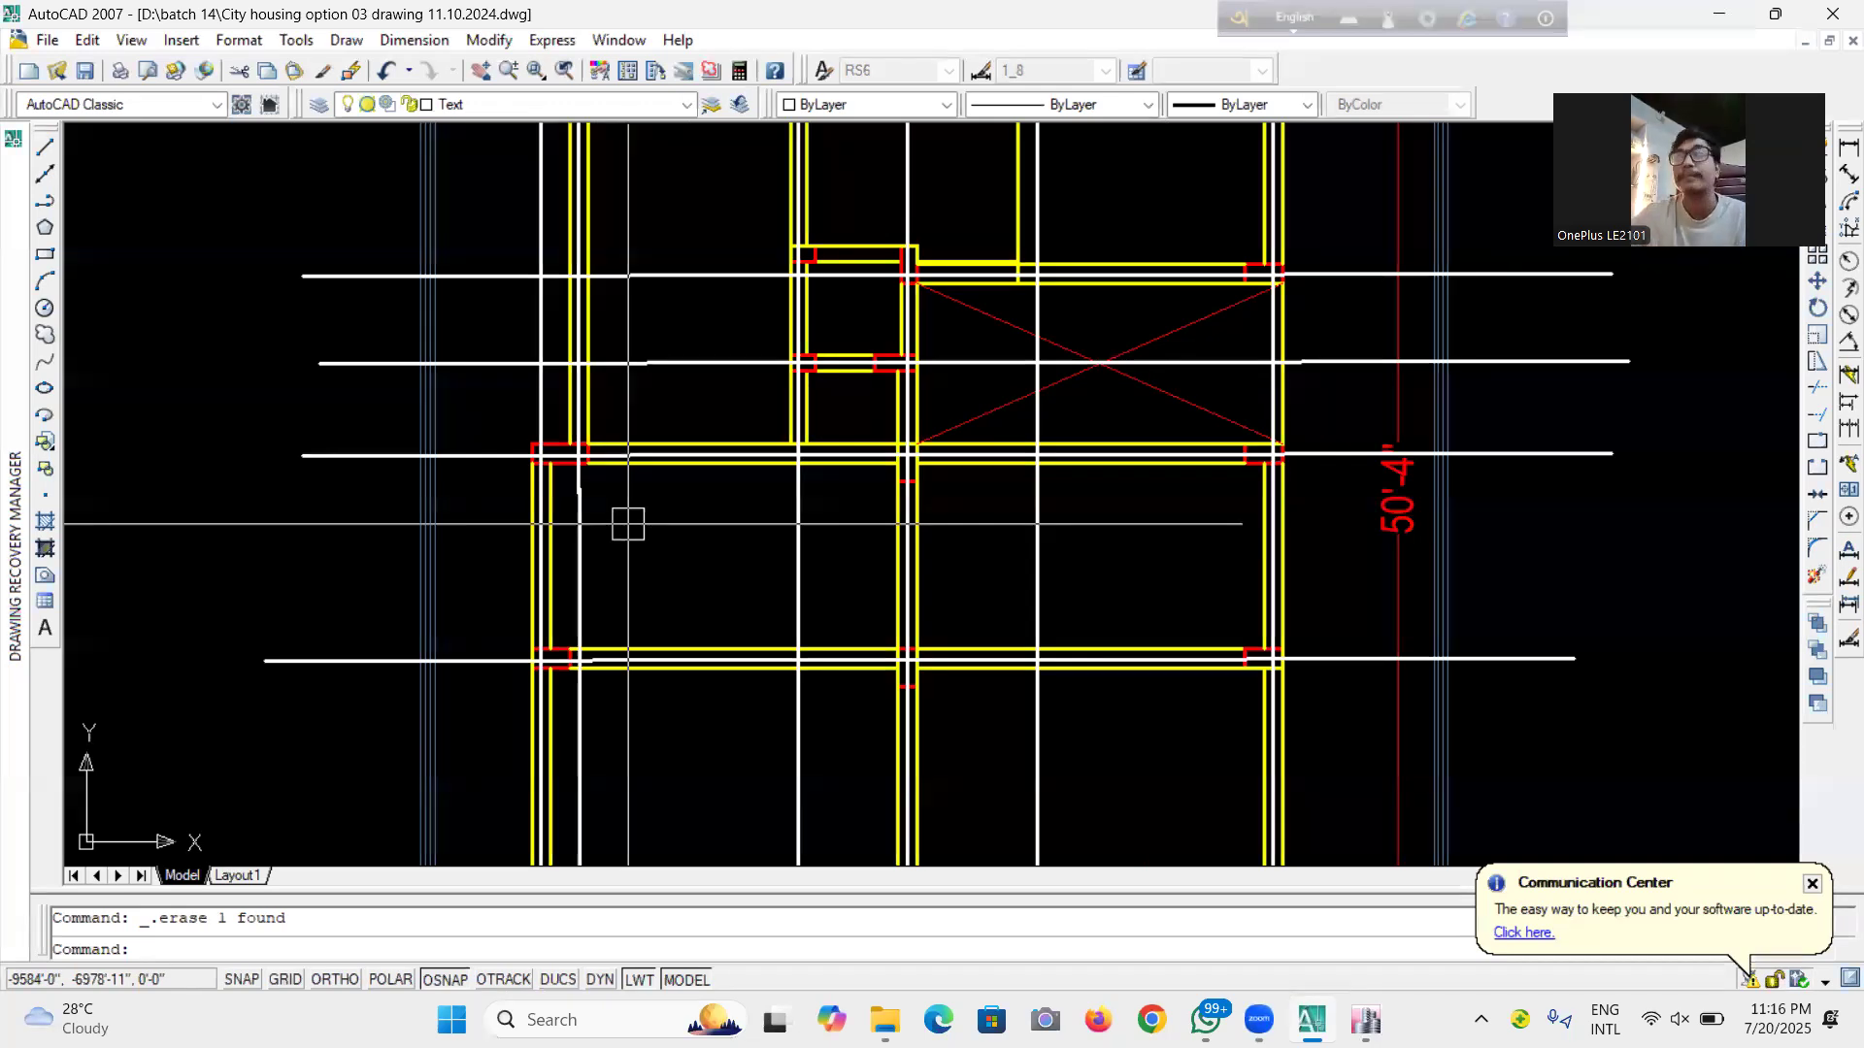
# Trace the beam lines in the layout plan and compare them with the neighbouring column layout
pyautogui.scroll(-5, 628, 524)
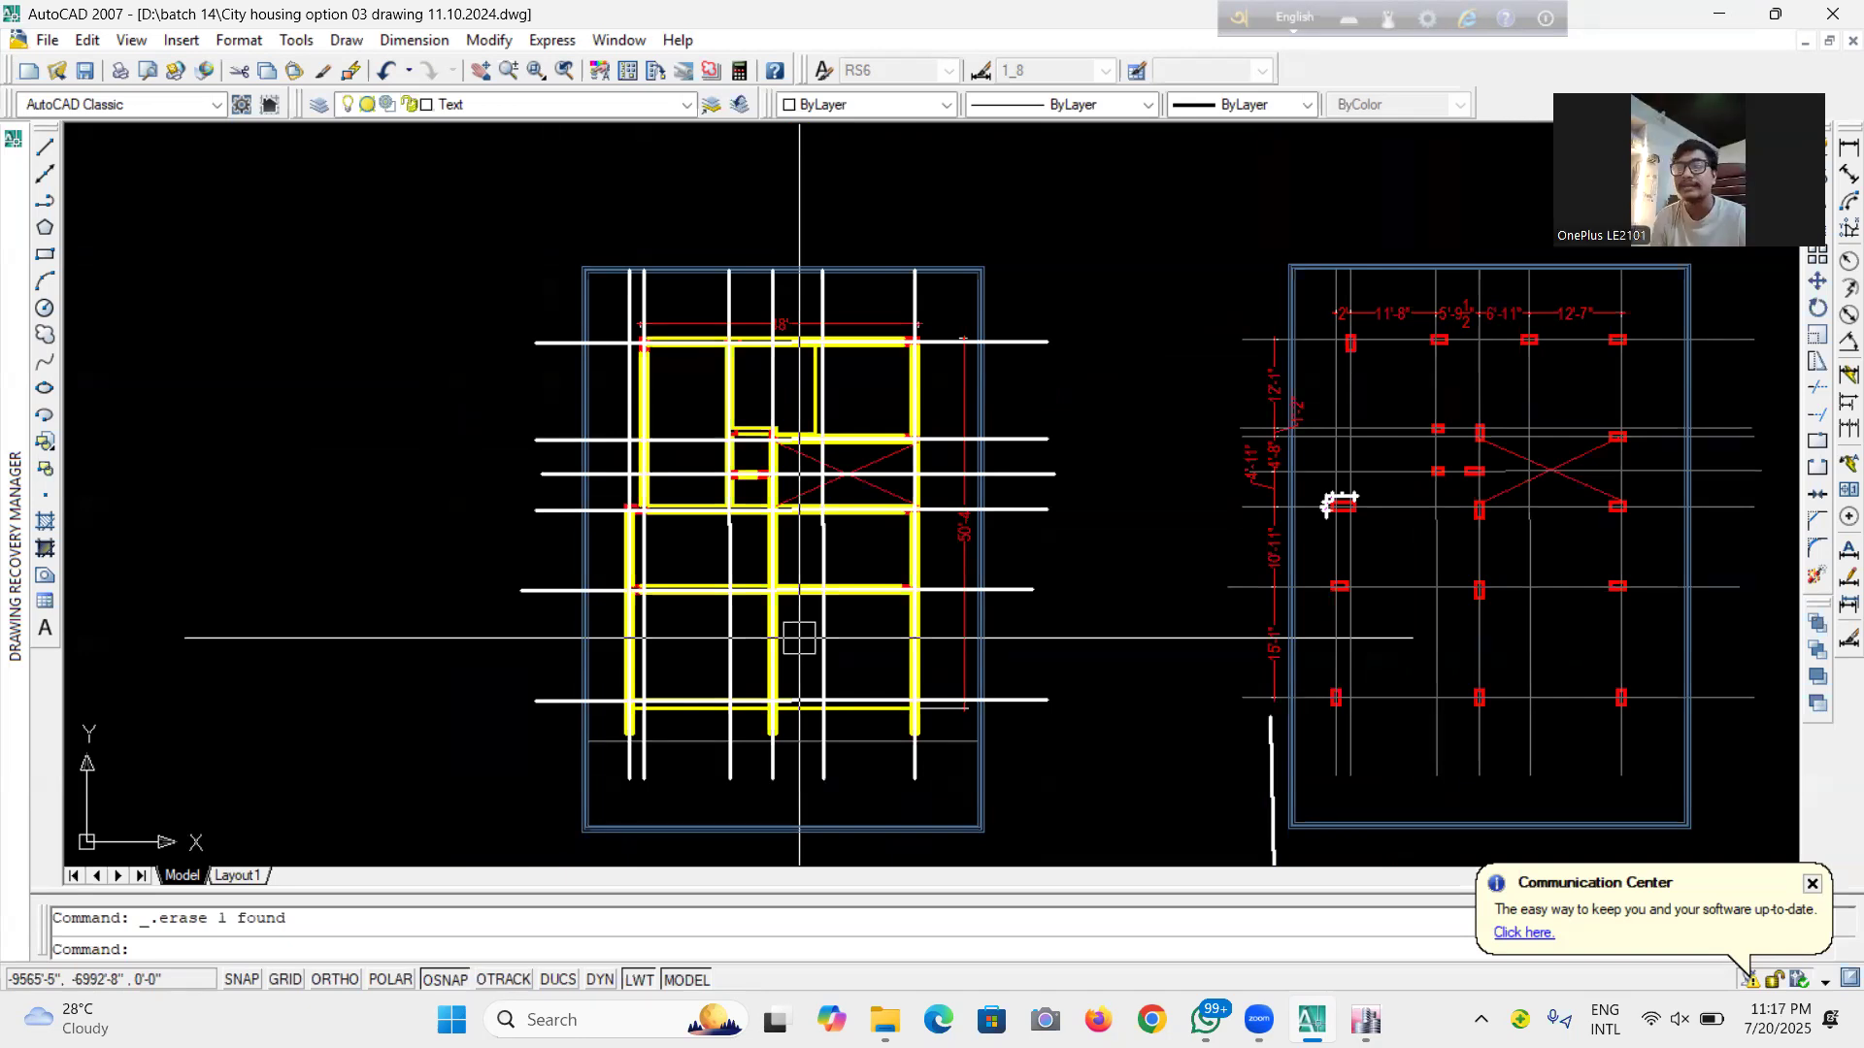
pyautogui.scroll(2, 799, 638)
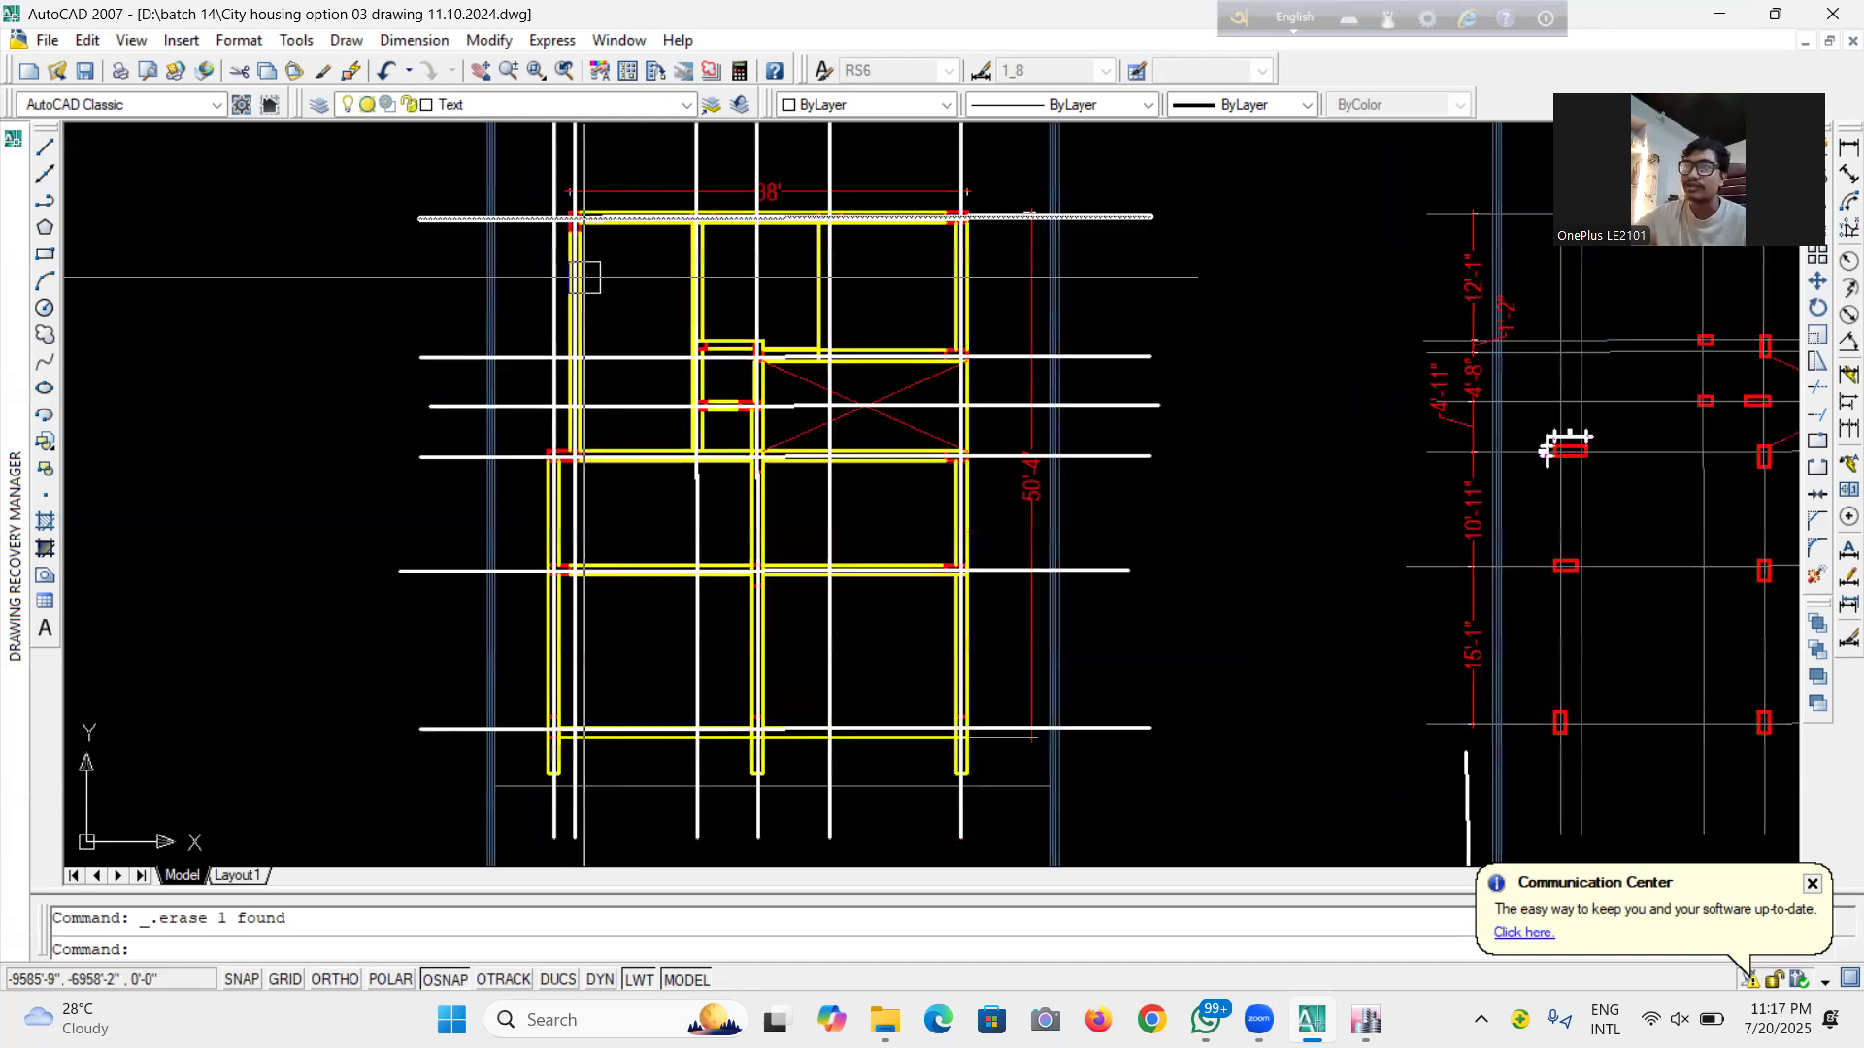
pyautogui.press('Escape')
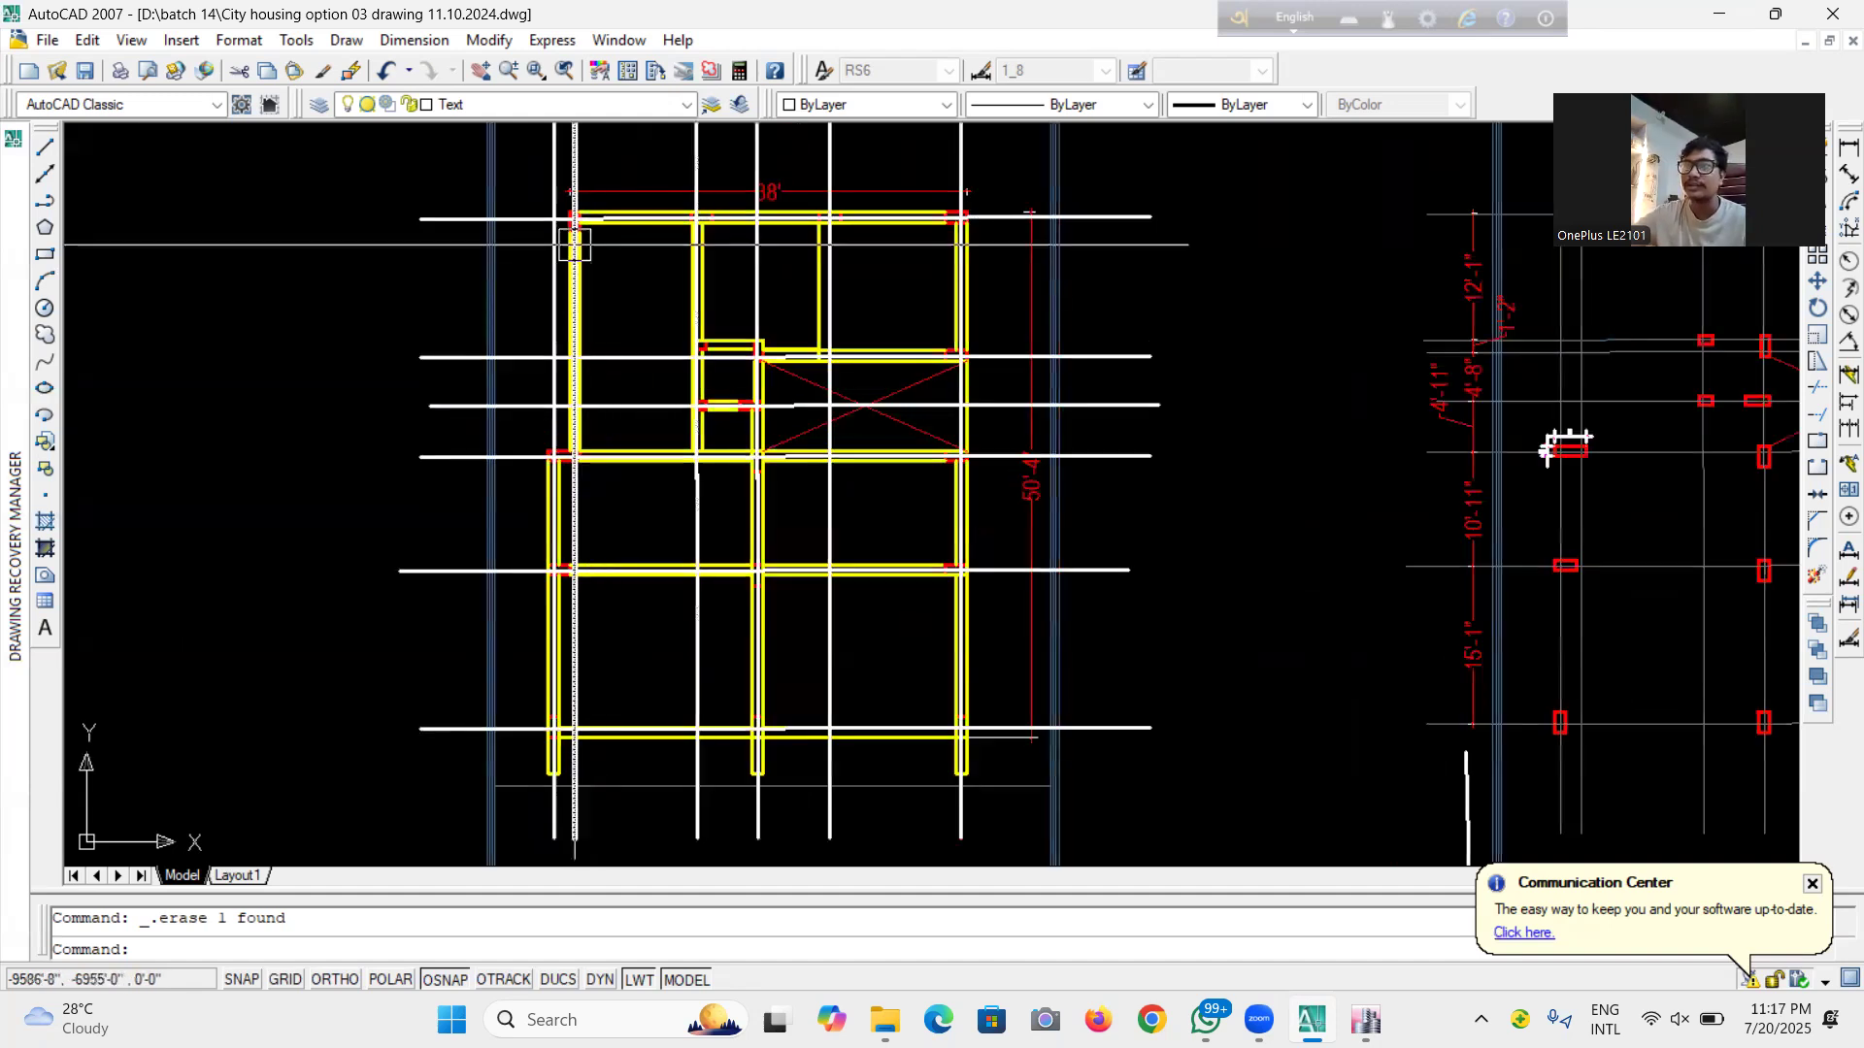
pyautogui.click(681, 456)
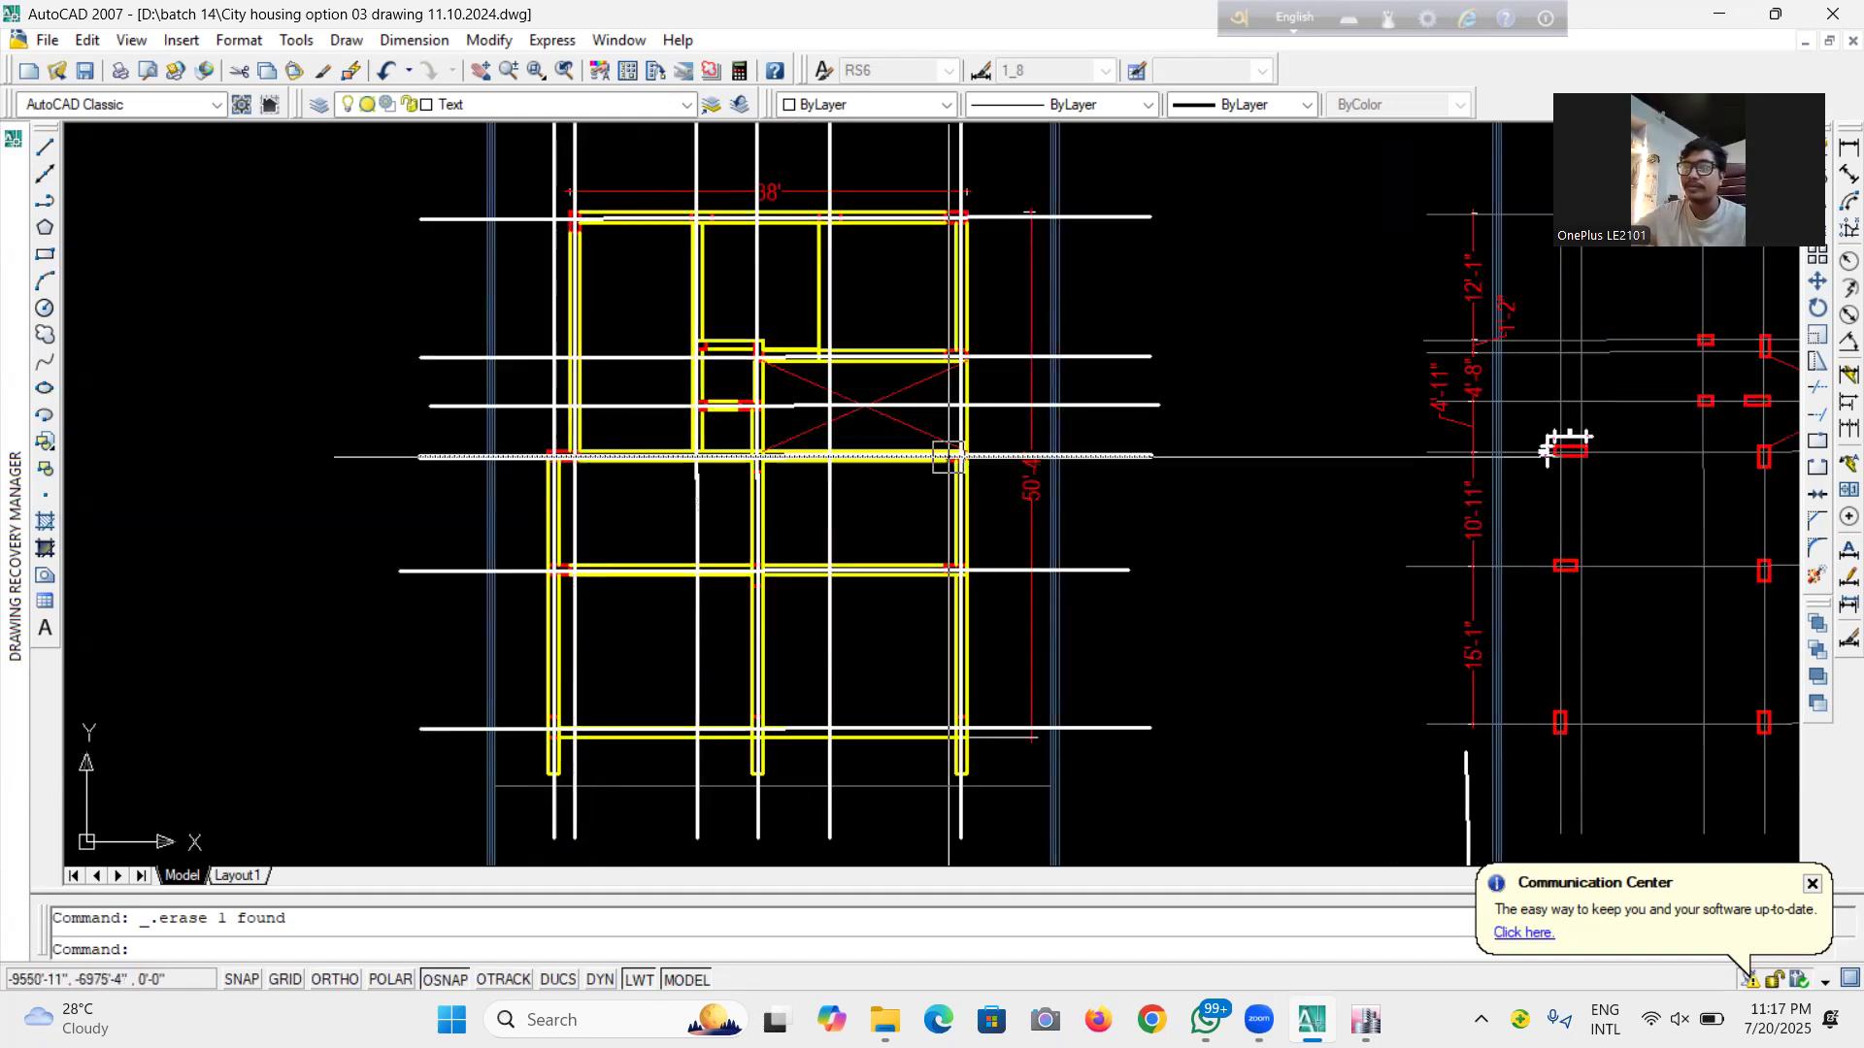
pyautogui.press('Escape')
pyautogui.click(695, 474)
pyautogui.scroll(2, 672, 474)
pyautogui.press('Escape')
pyautogui.click(649, 447)
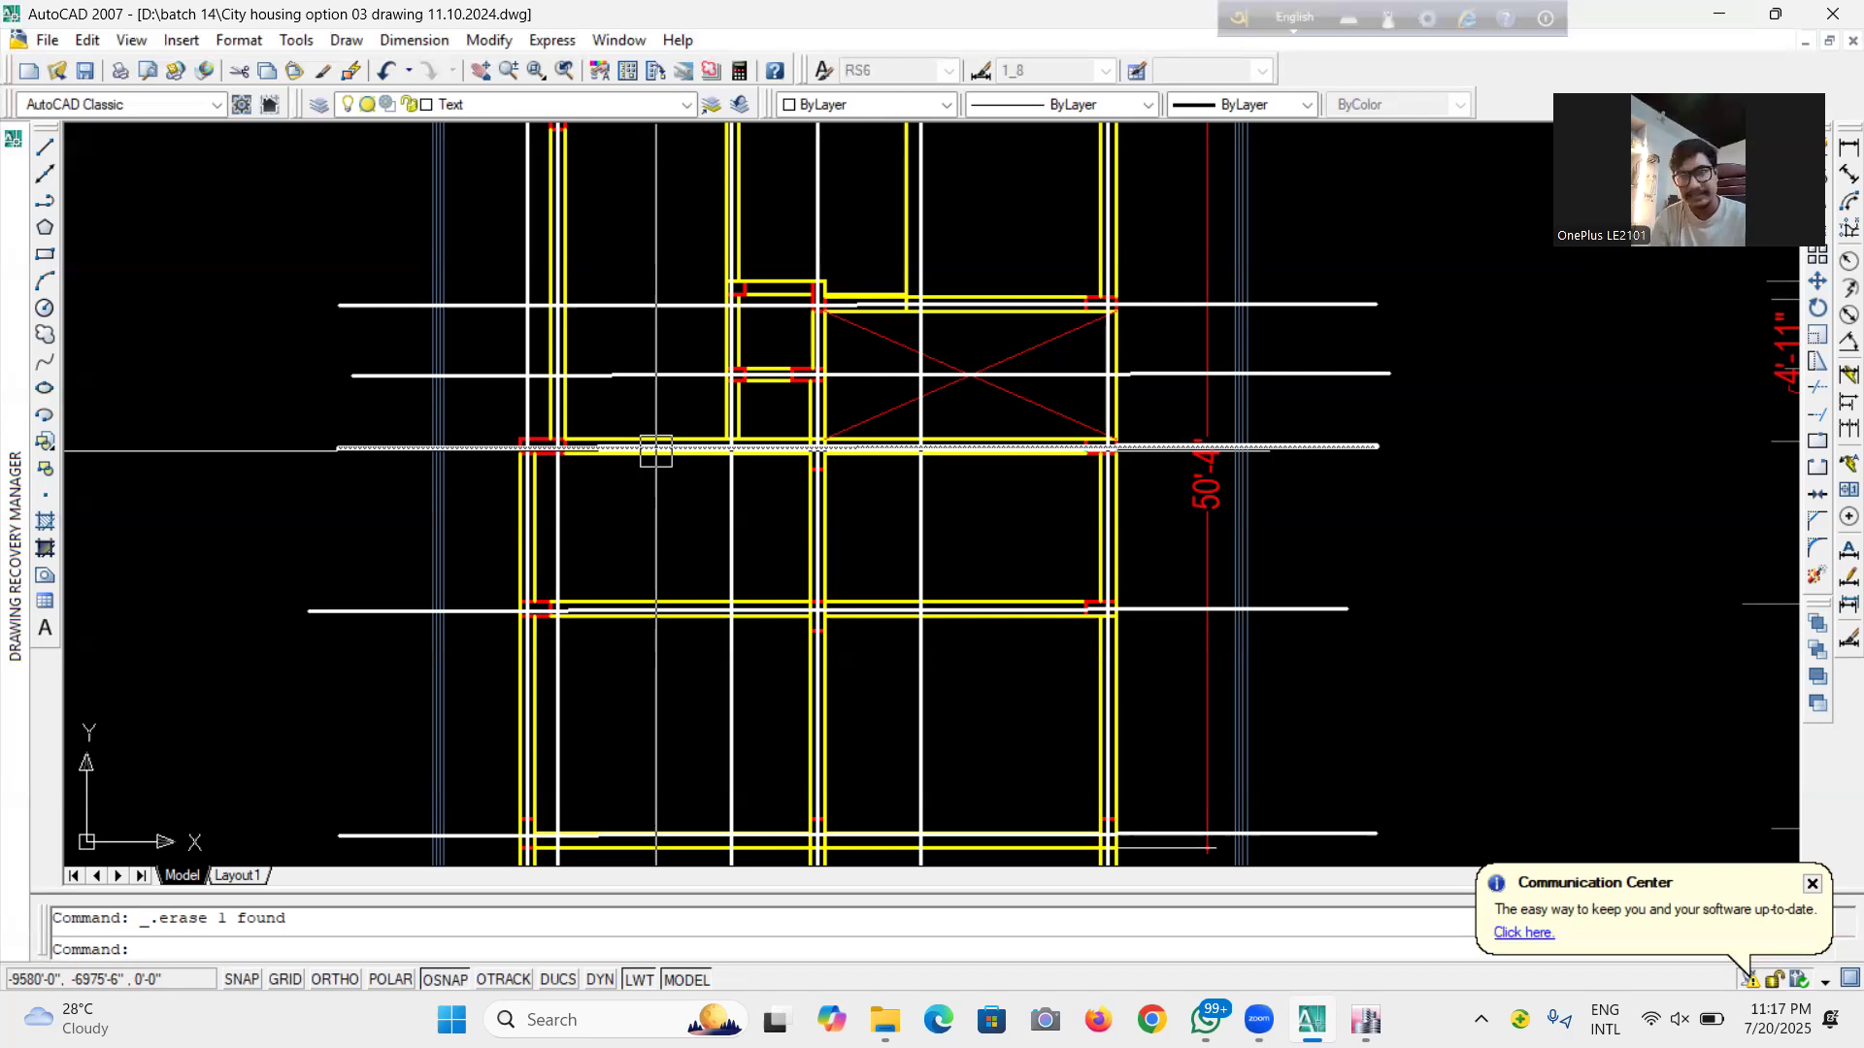
pyautogui.scroll(-5, 655, 451)
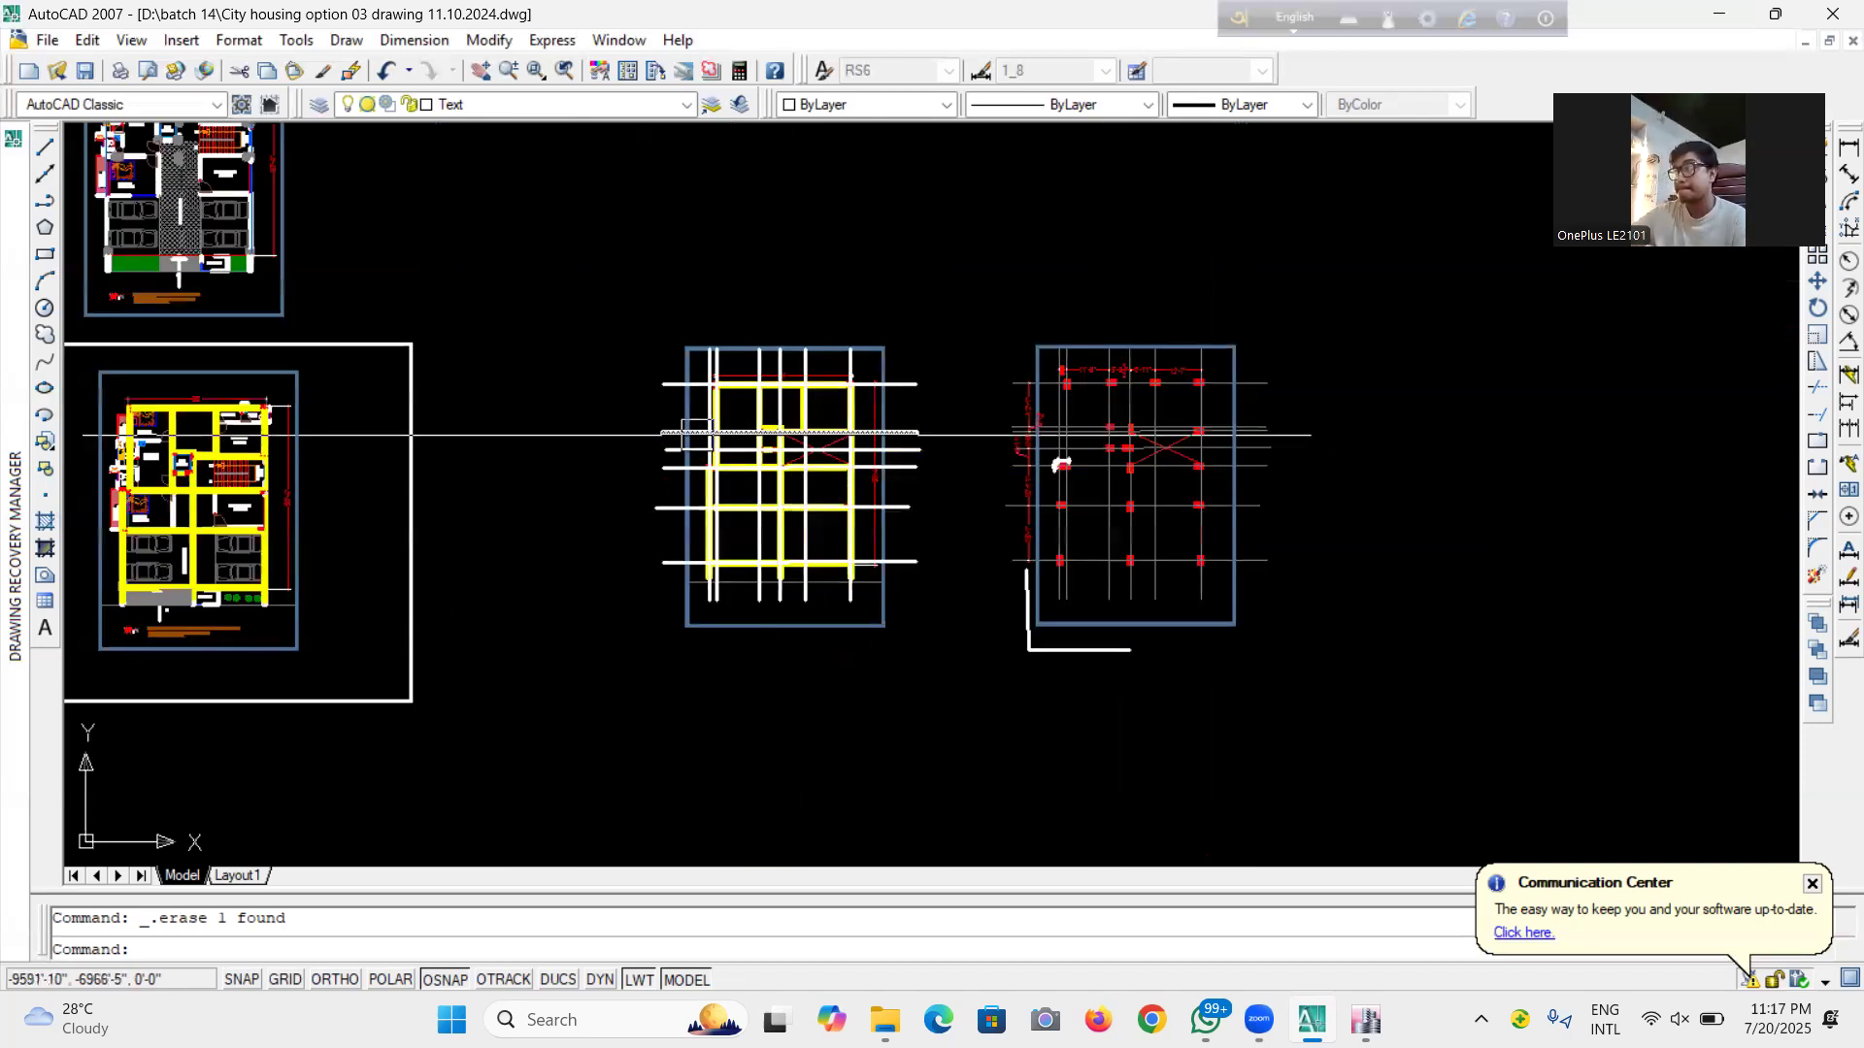
pyautogui.scroll(3, 697, 436)
pyautogui.scroll(-4, 798, 439)
pyautogui.scroll(4, 1069, 445)
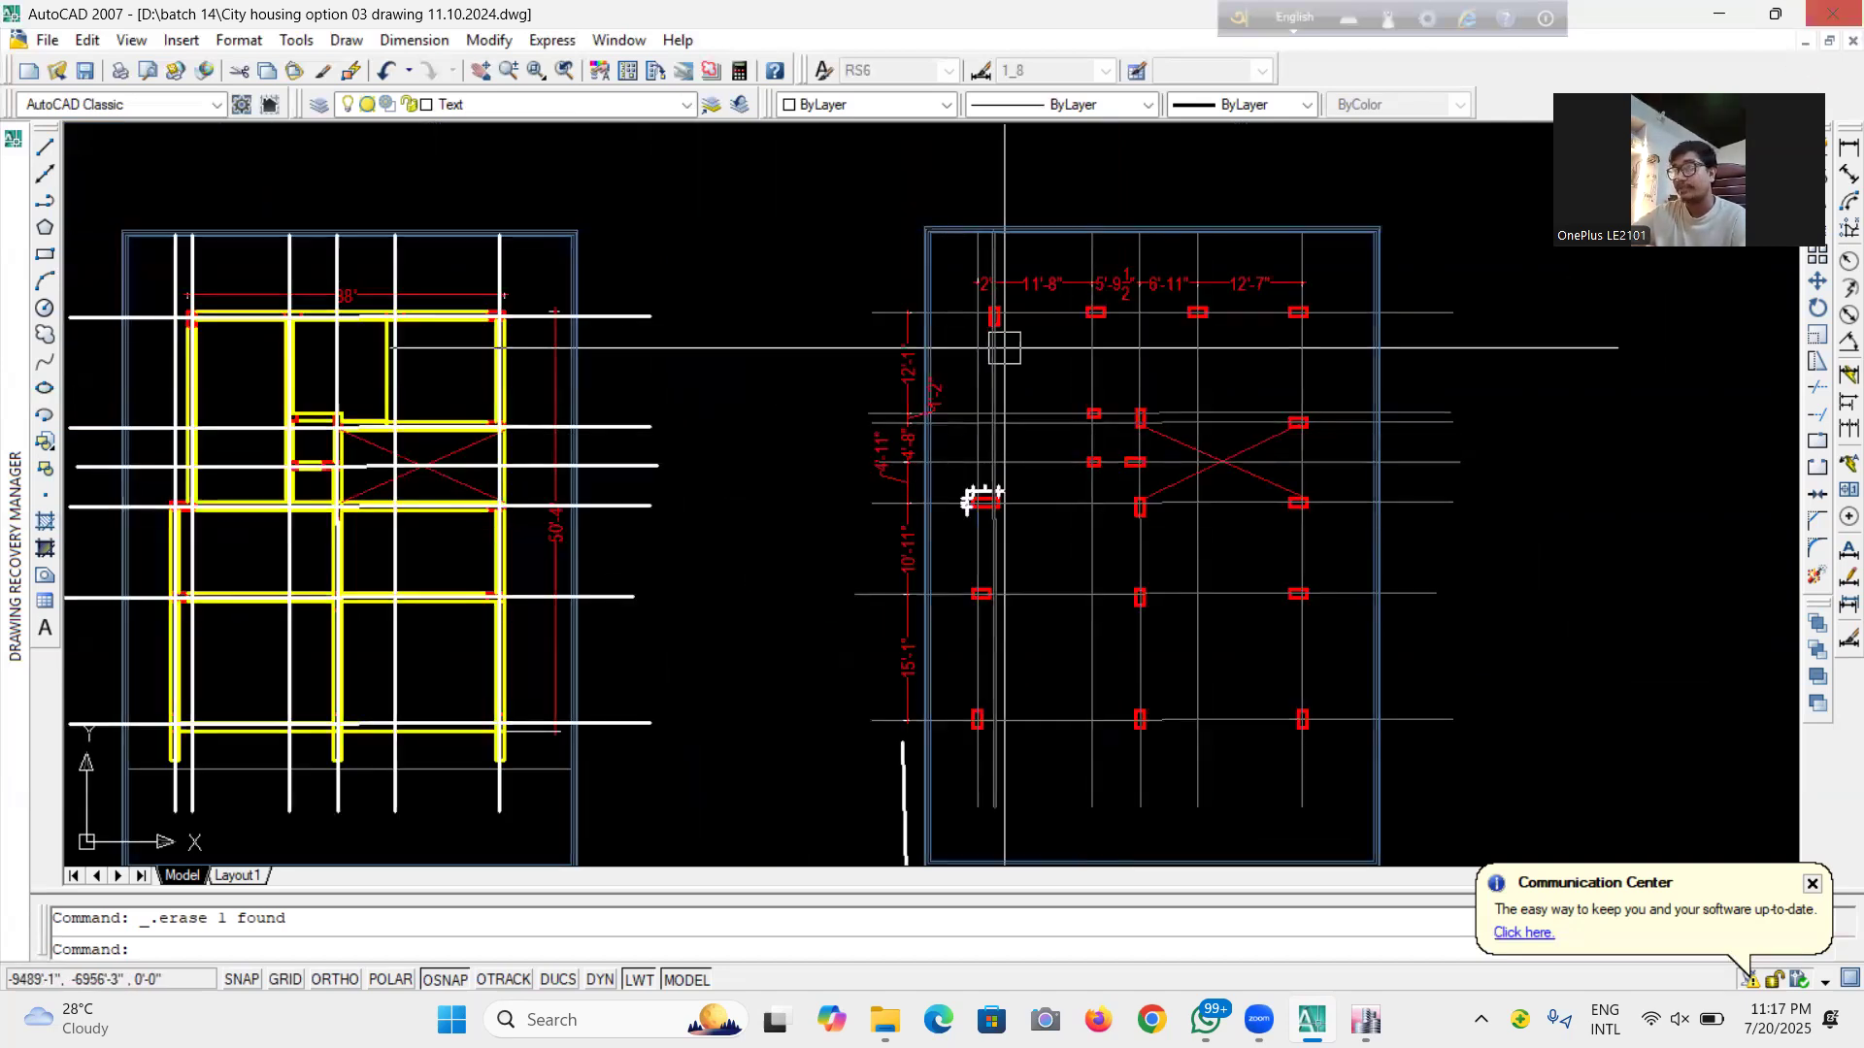
# Switch to ETABS and draw an FB-12X18 beam along grid line C from line 4 to line 3 on the GF plan
pyautogui.click(1366, 1019)
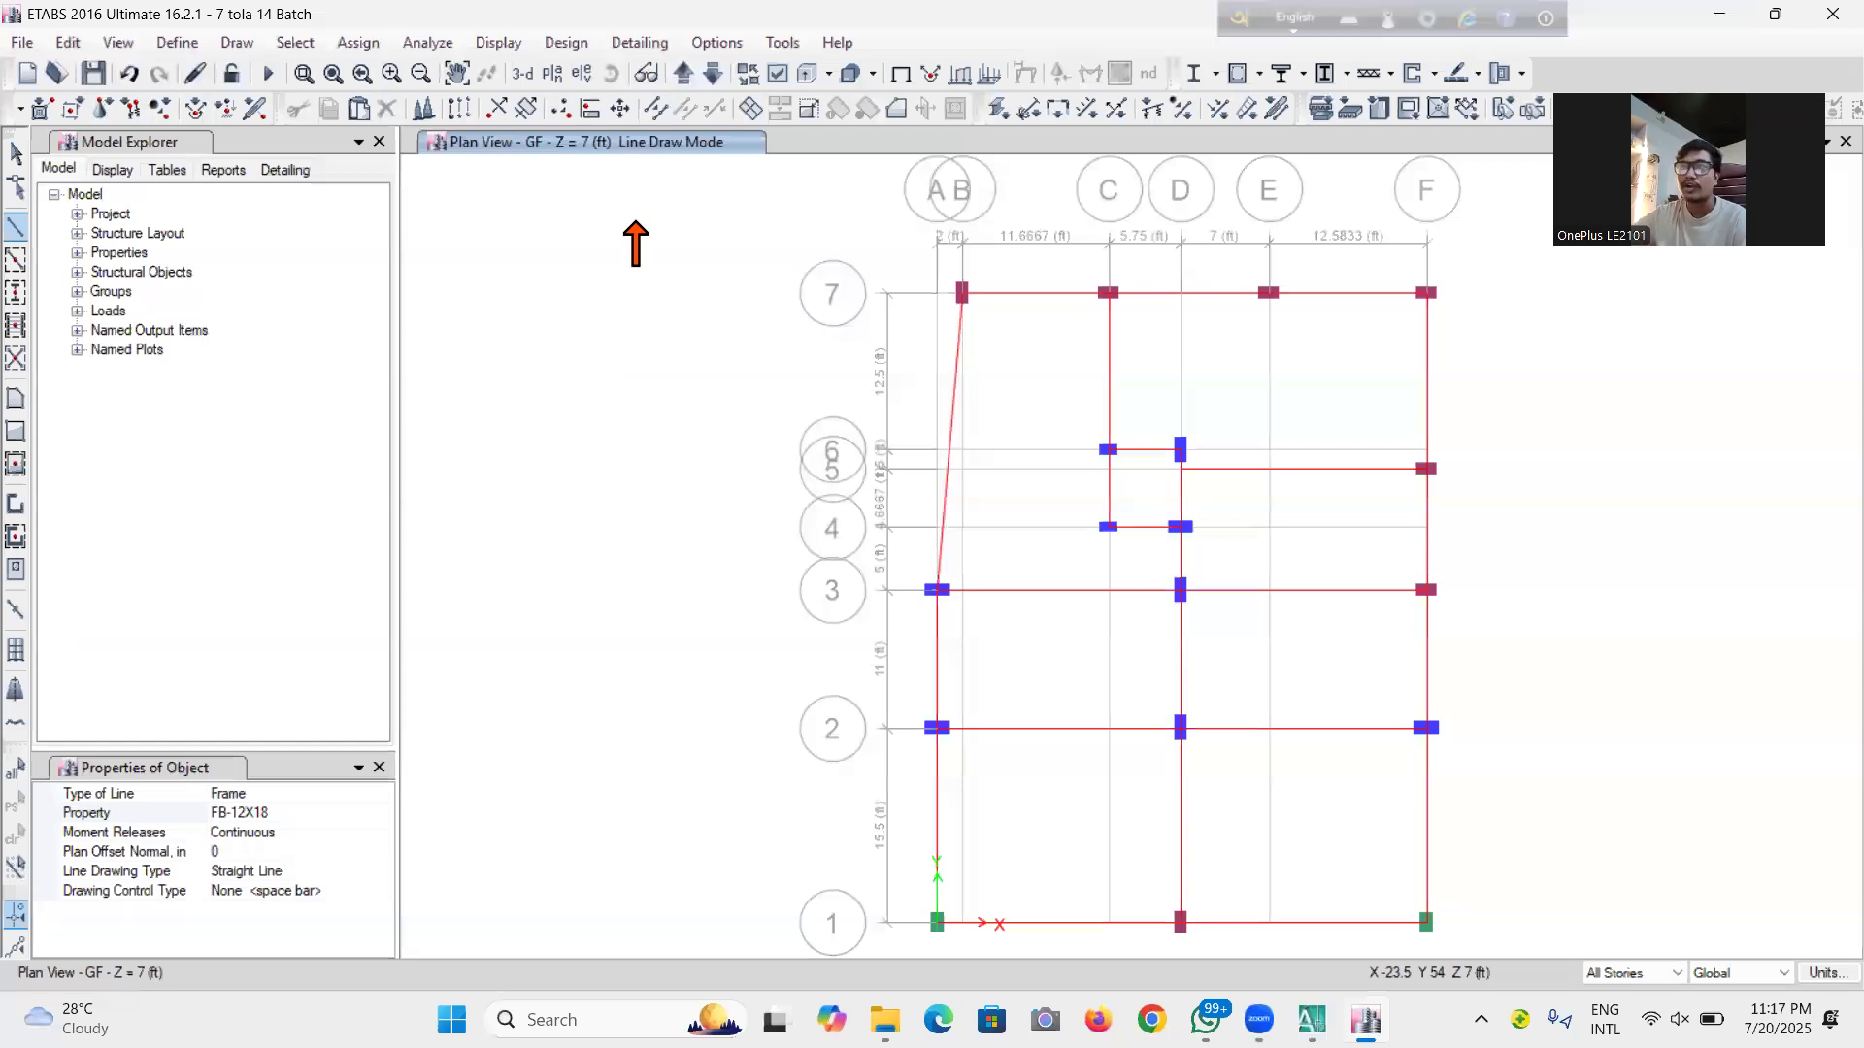
pyautogui.scroll(3, 1118, 536)
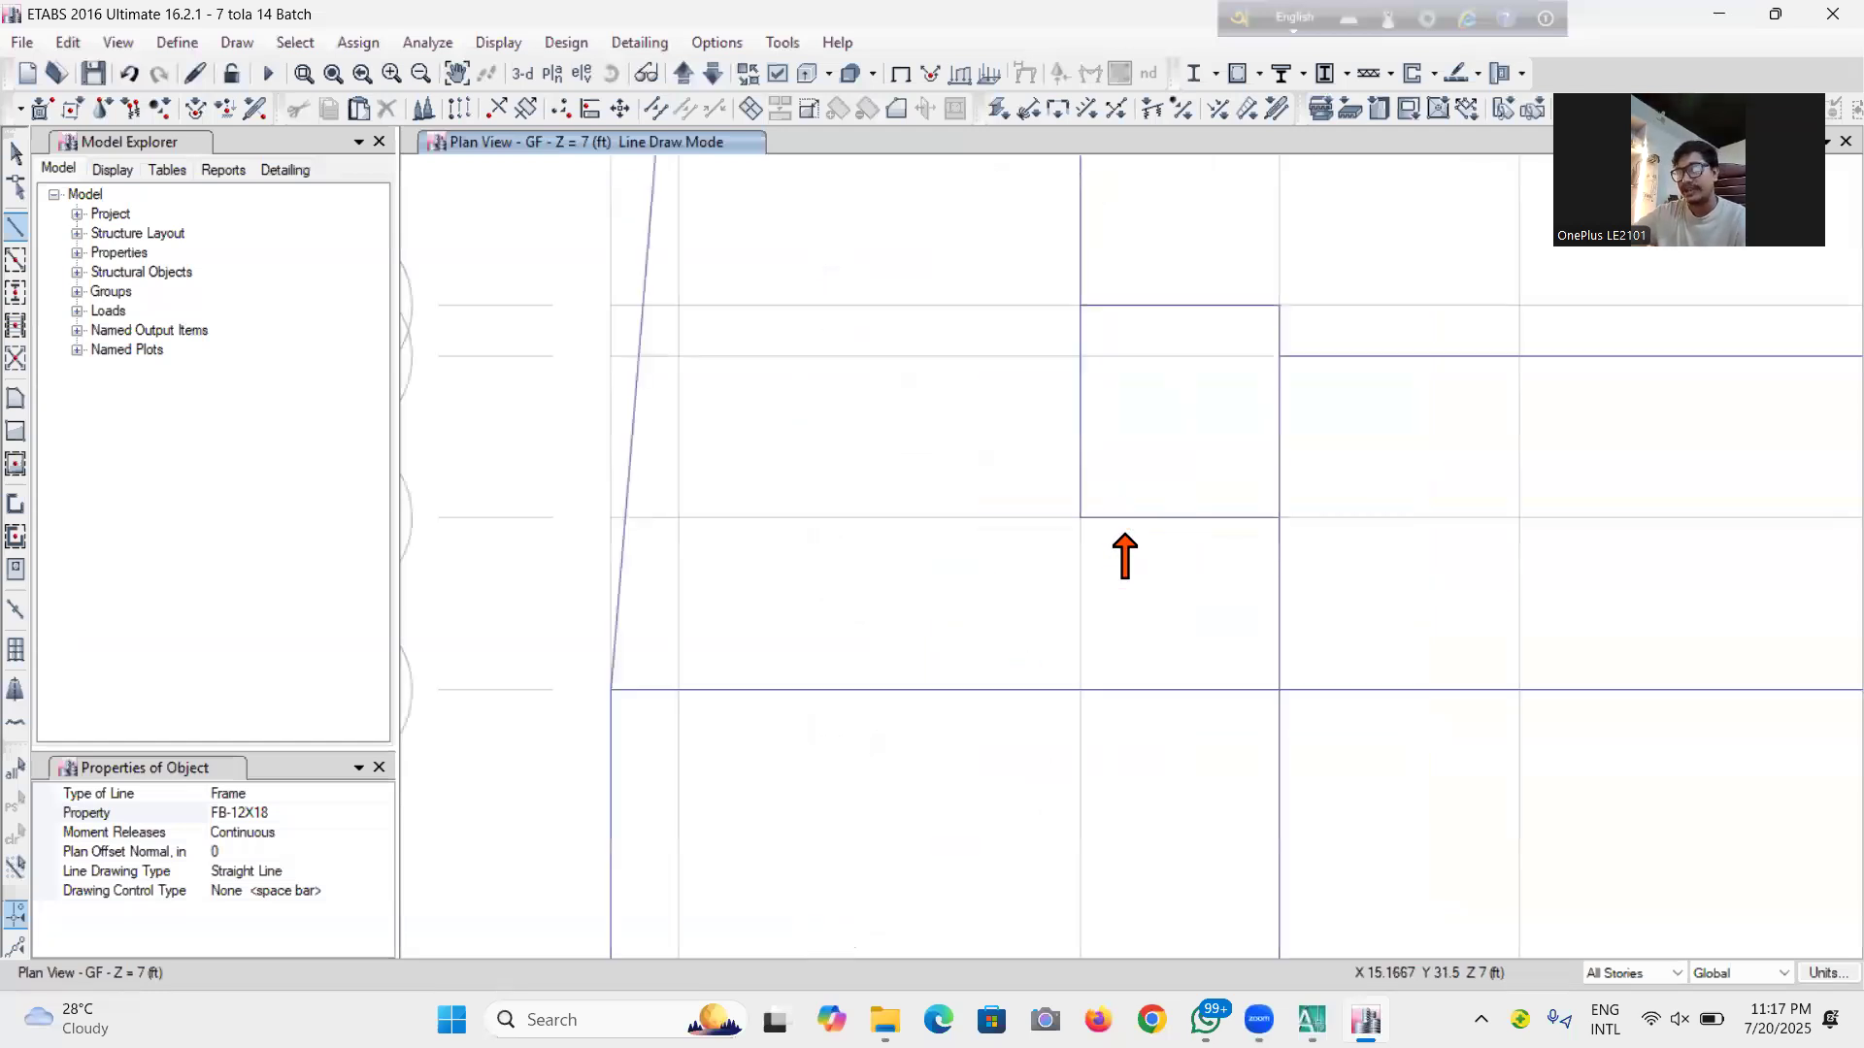
pyautogui.click(1082, 519)
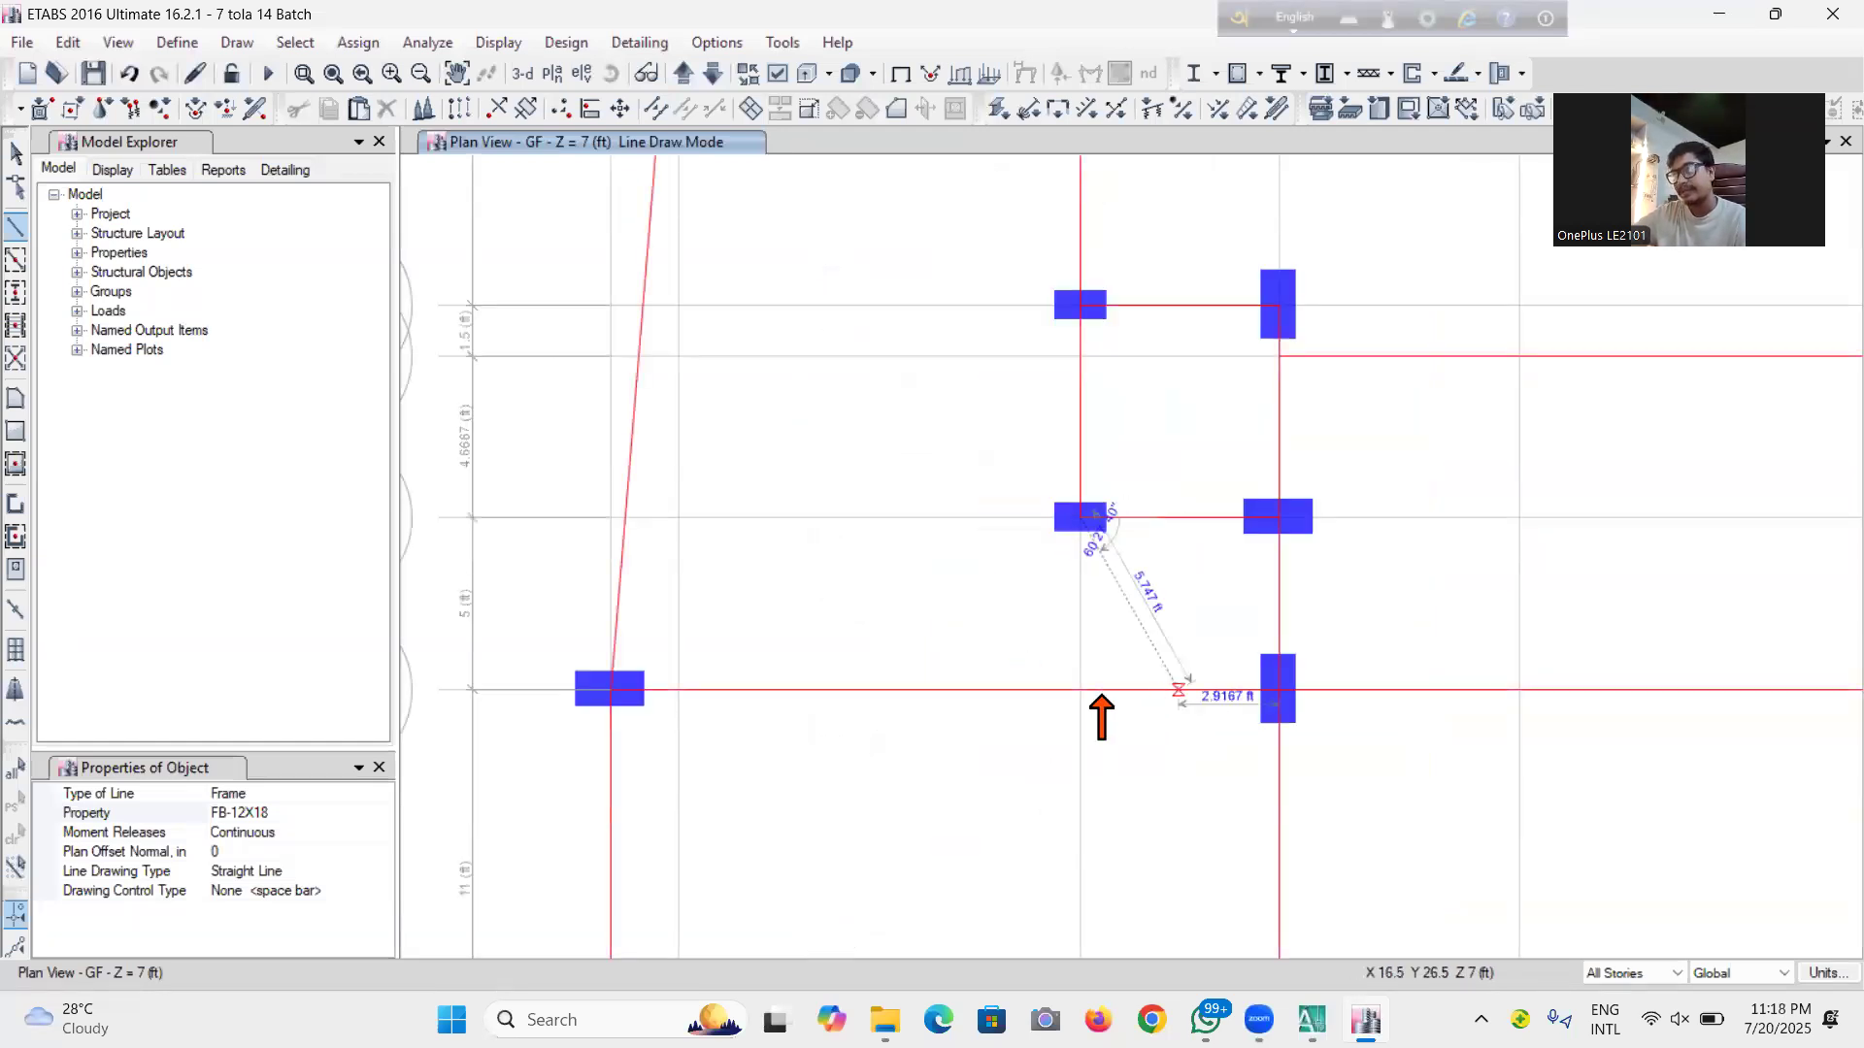
pyautogui.click(1082, 690)
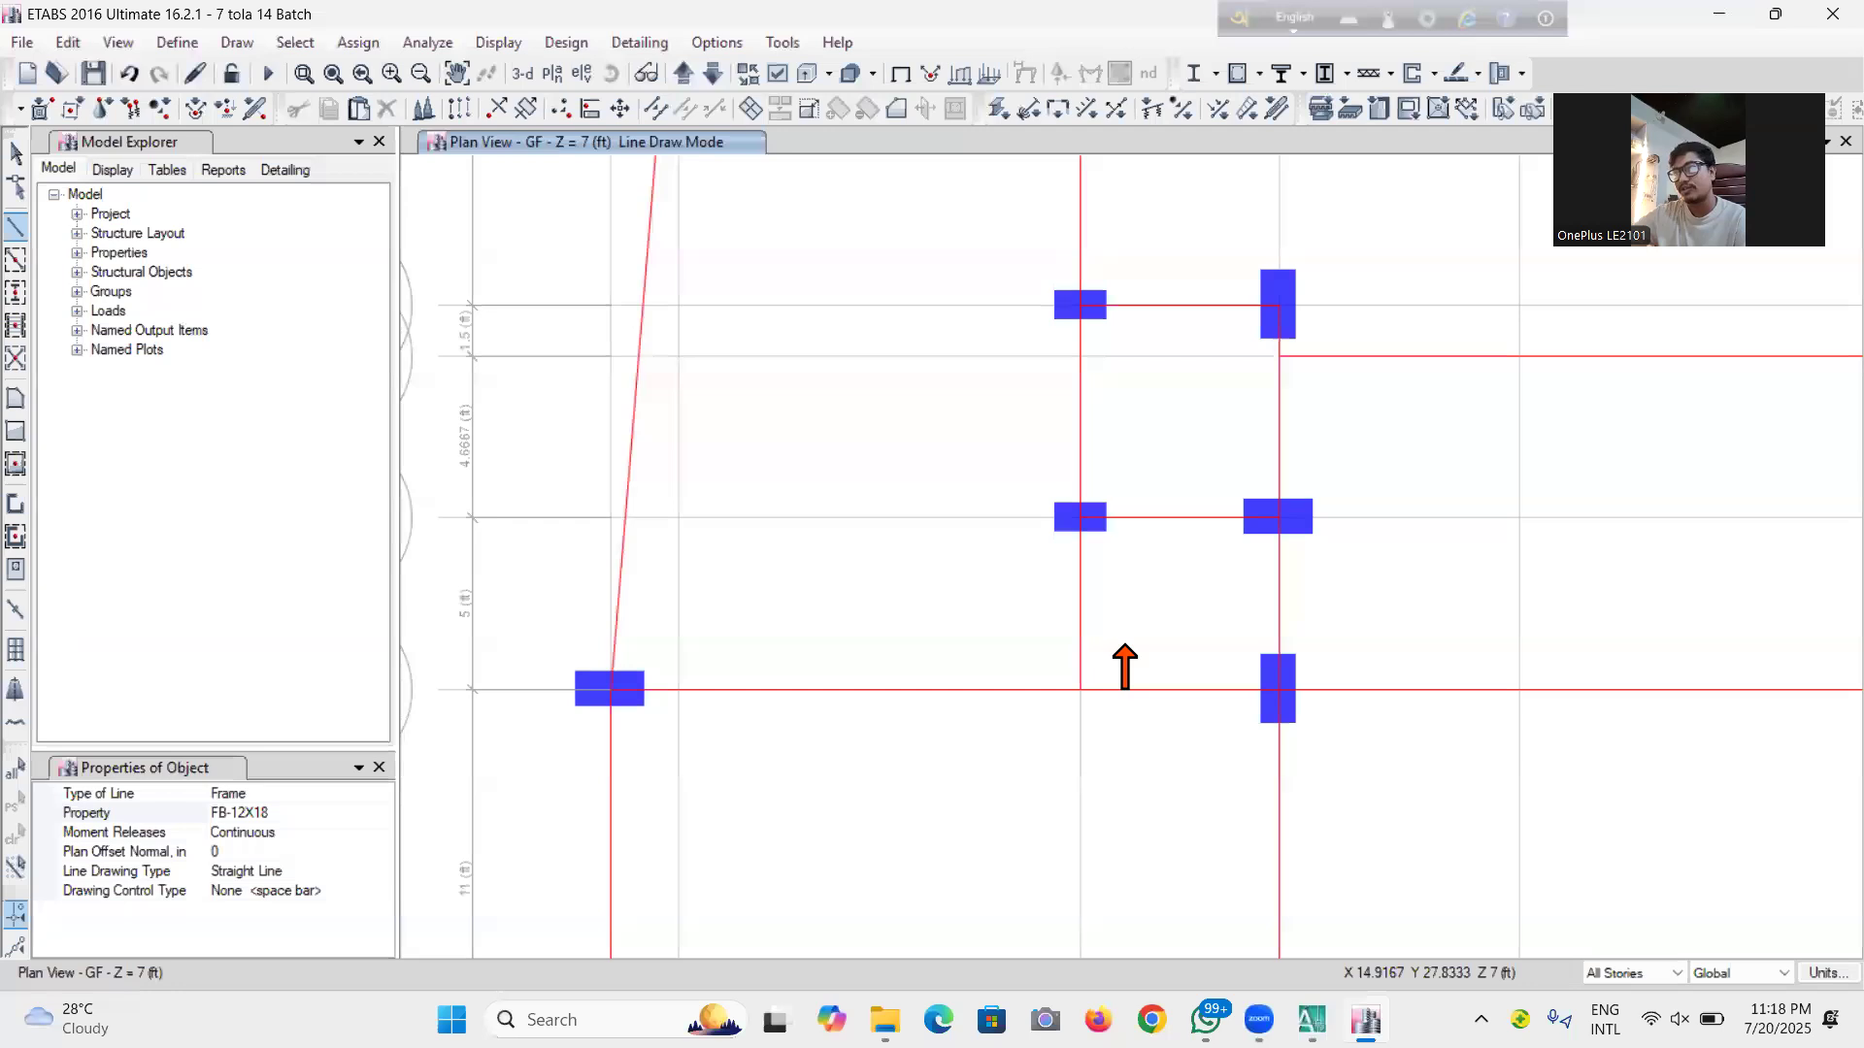
pyautogui.scroll(-3, 1124, 649)
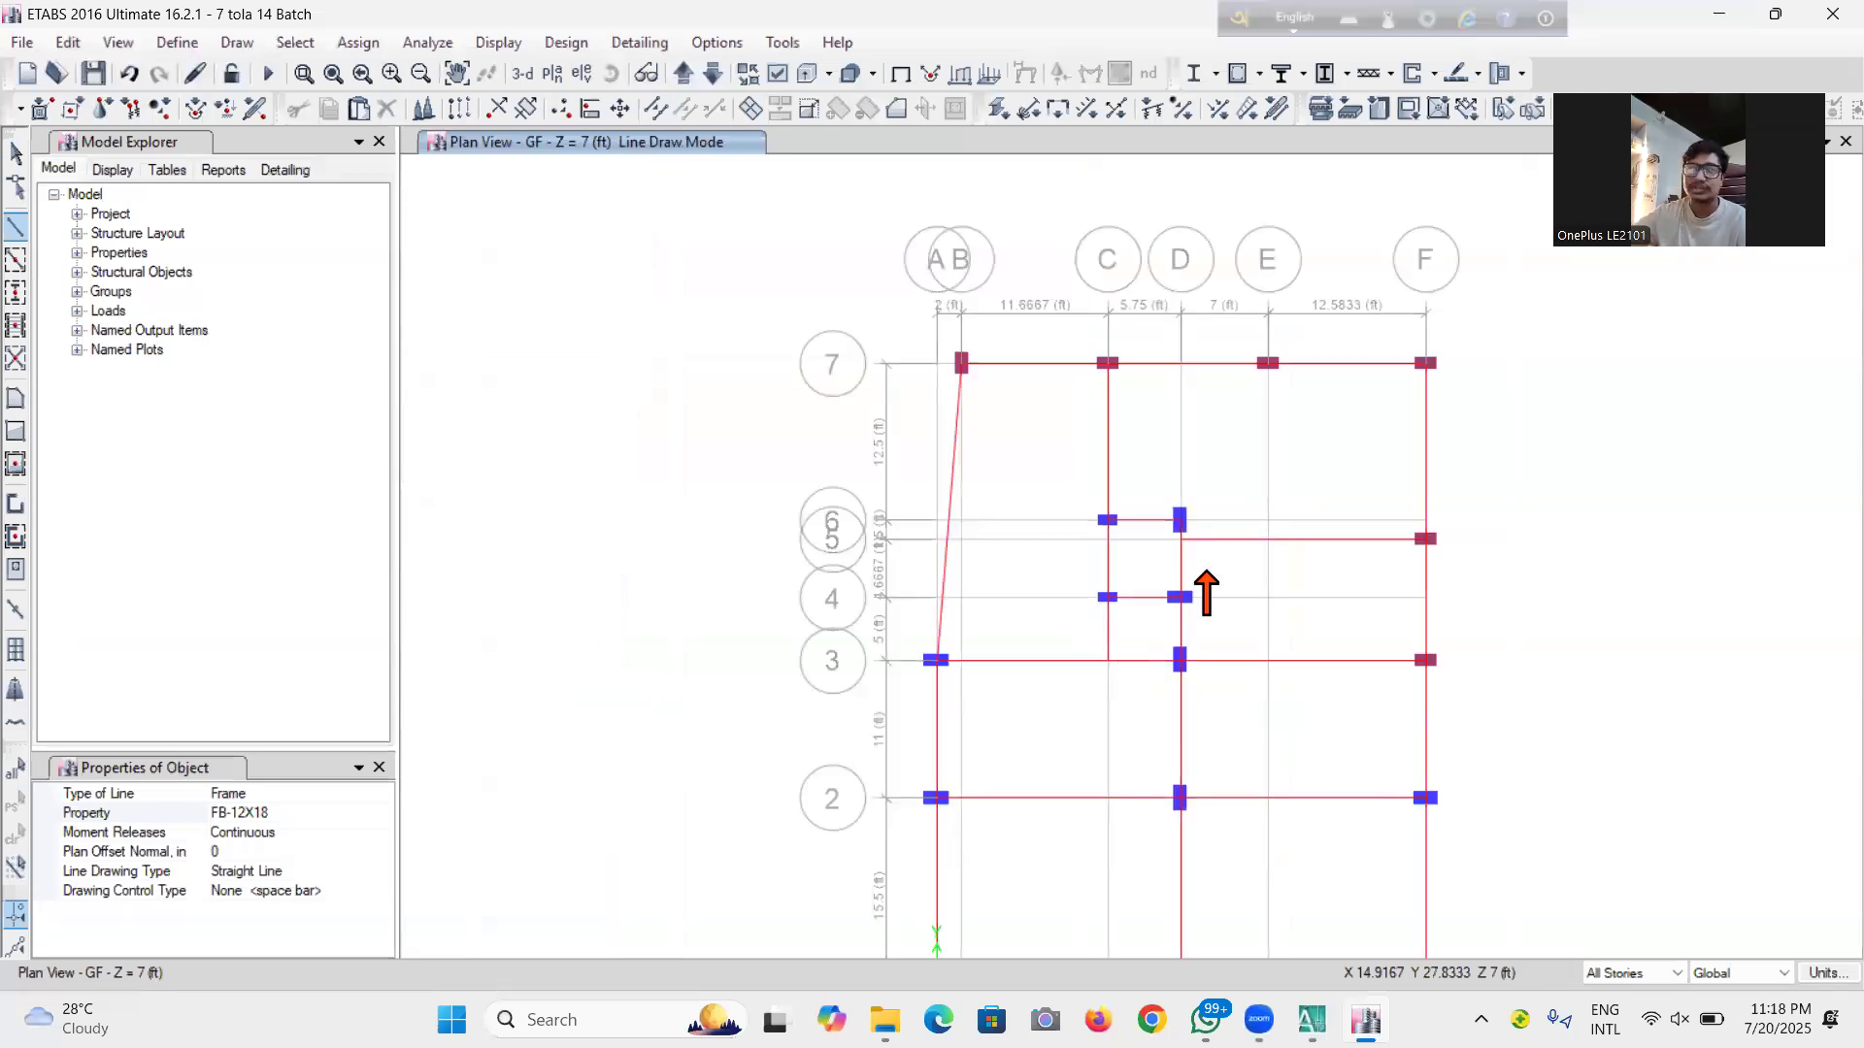
# Try an FB-12X18 beam running diagonally from grid point E-7 to D-6, and undo it
pyautogui.click(1269, 365)
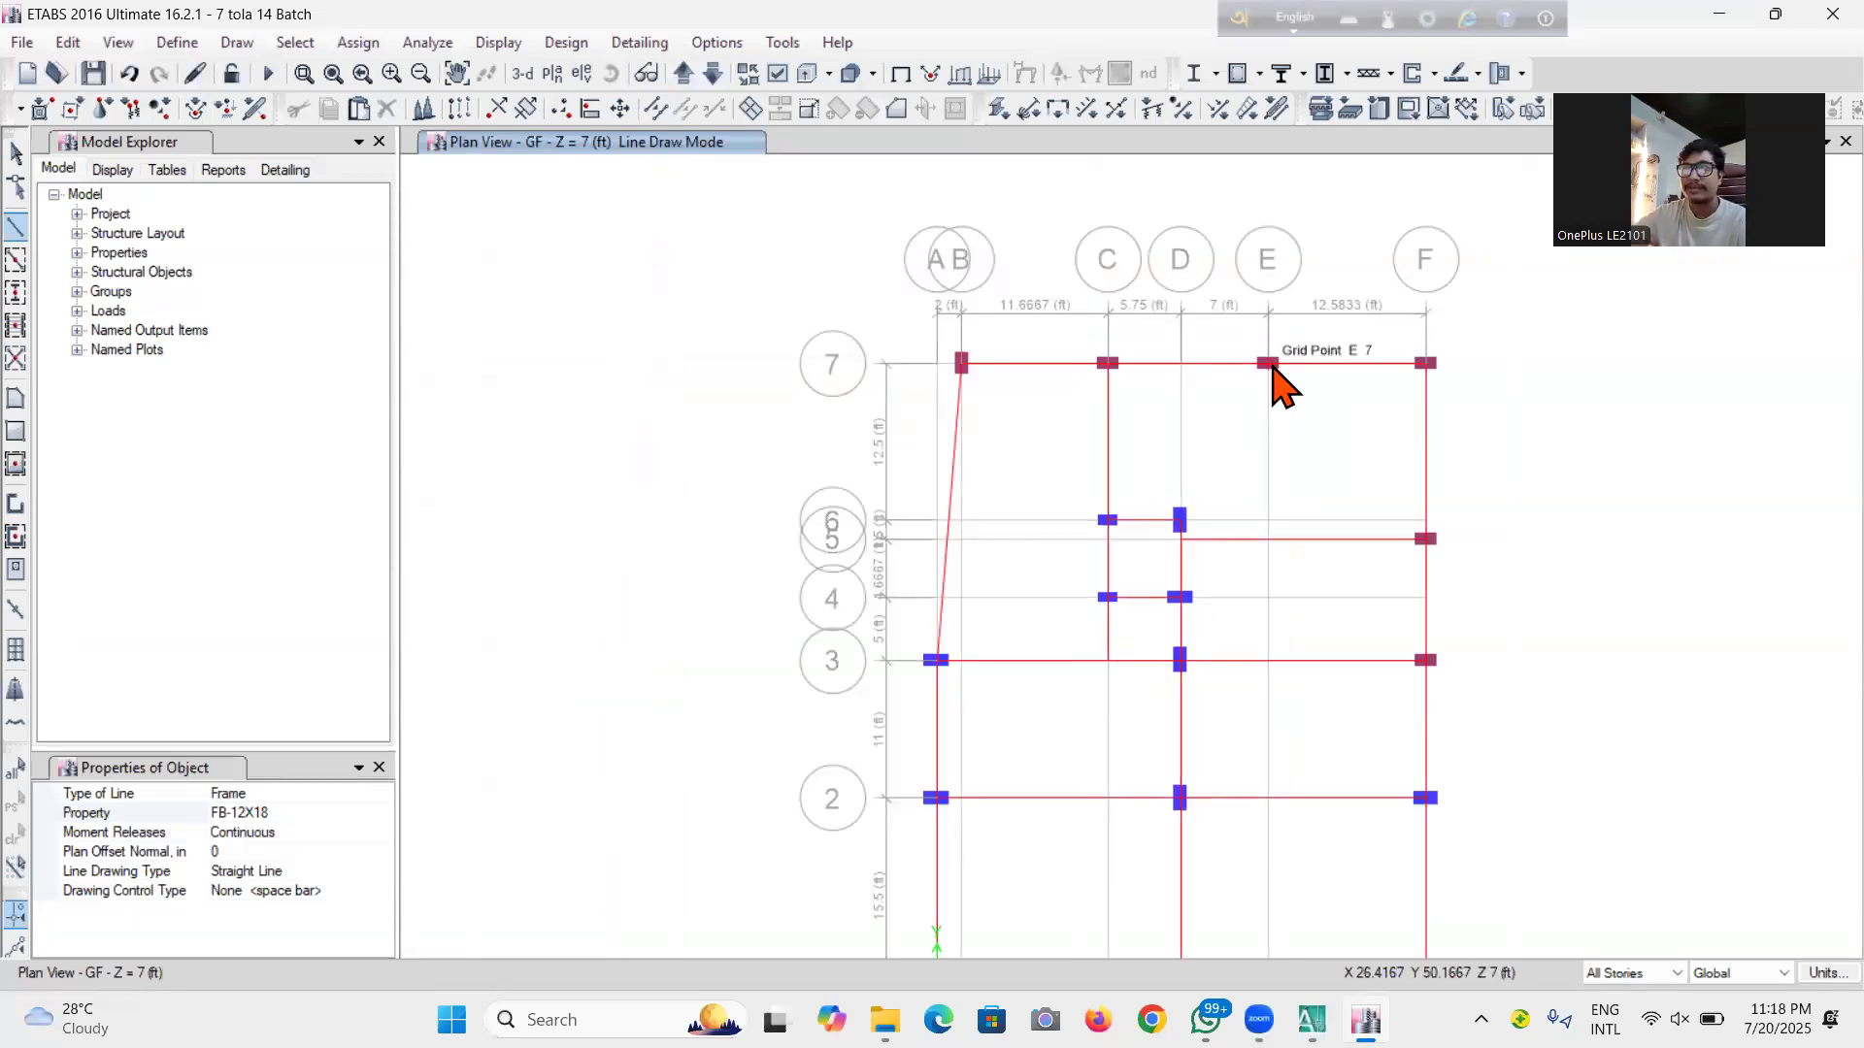
pyautogui.doubleClick(1208, 506)
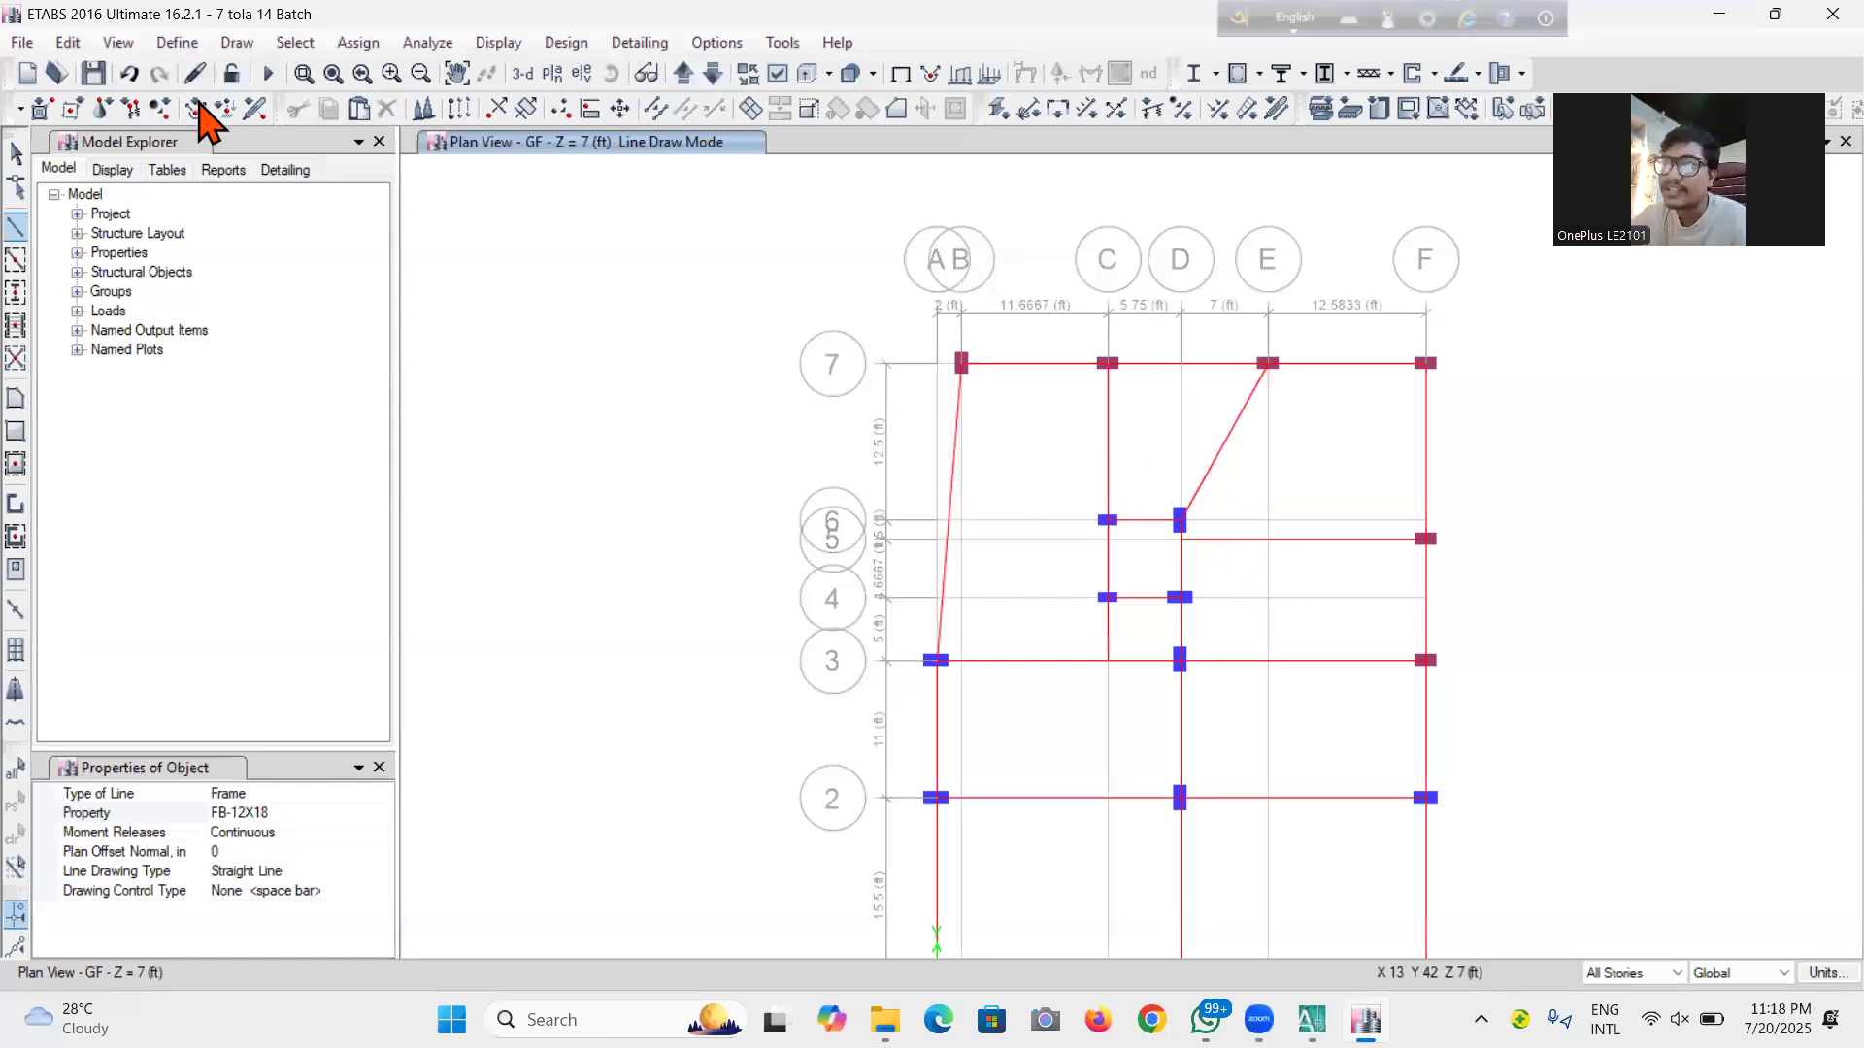
pyautogui.hotkey('ctrl', 'z')
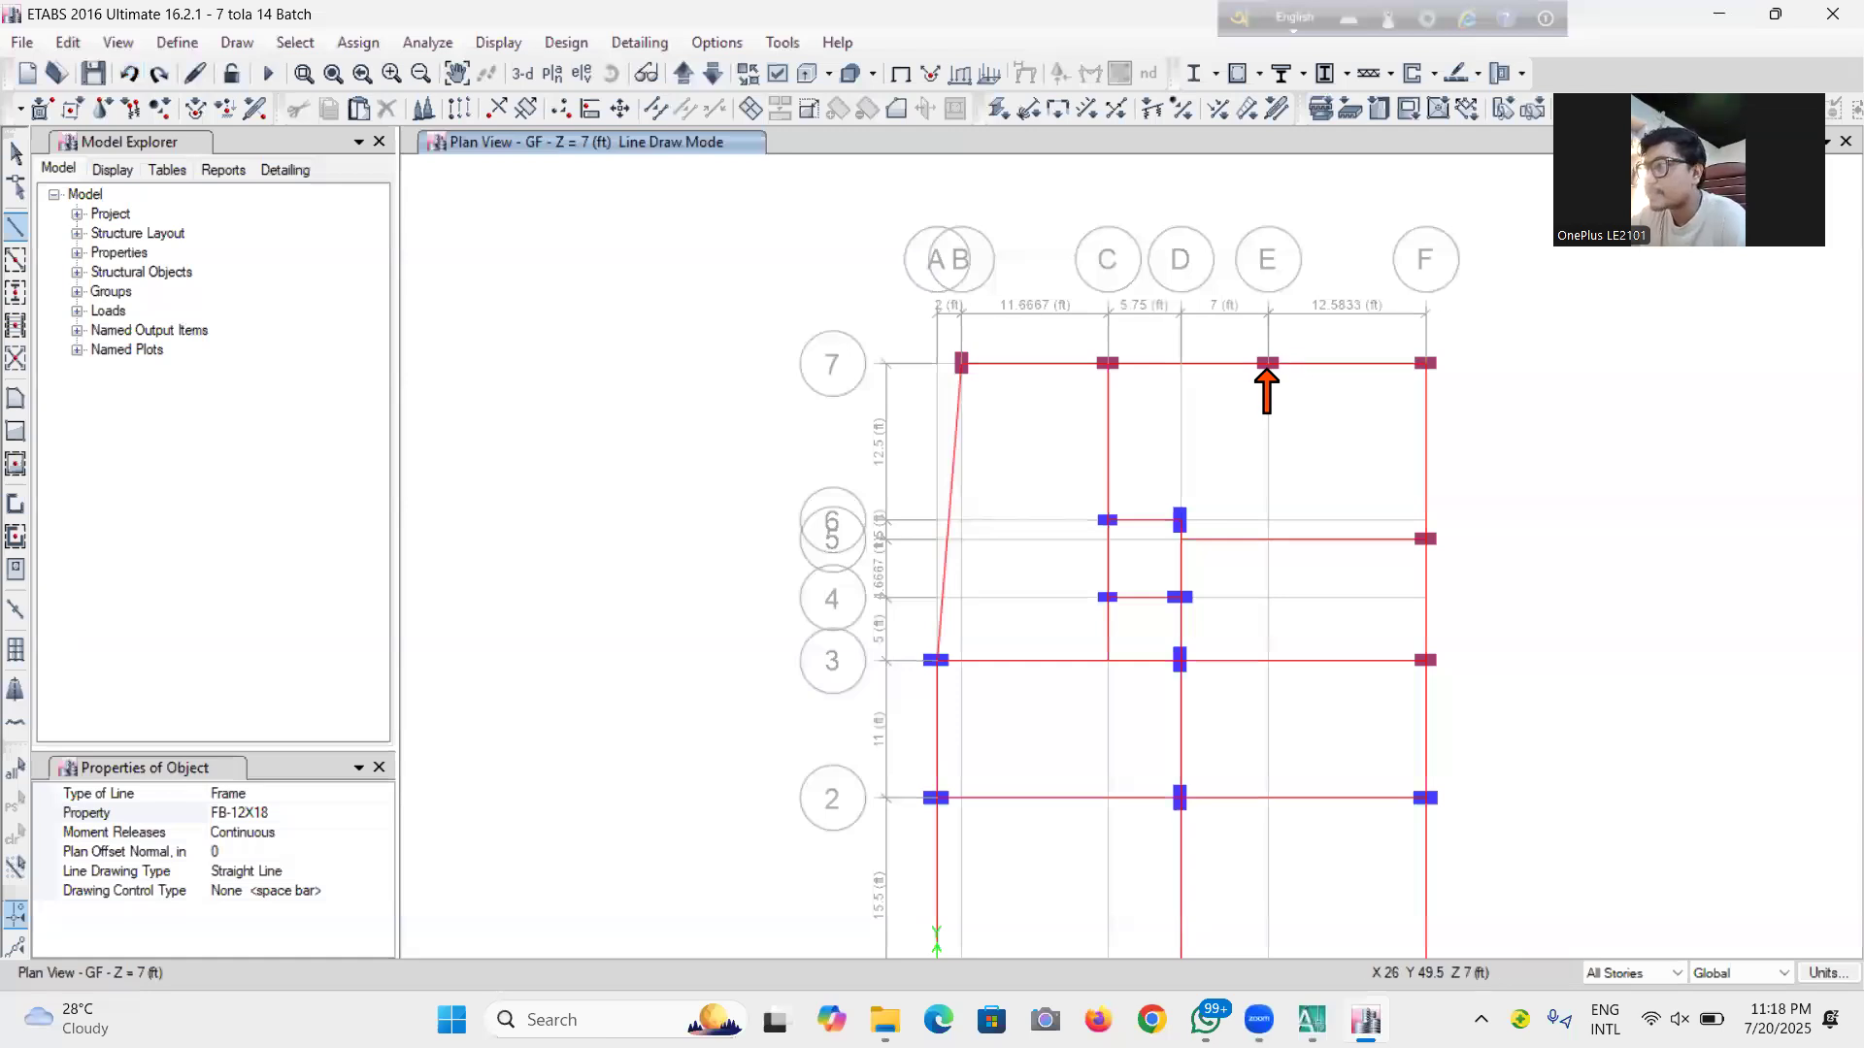
# Draw an FB-12X18 beam along grid line E from line 7 to line 5 and save the model
pyautogui.click(1269, 364)
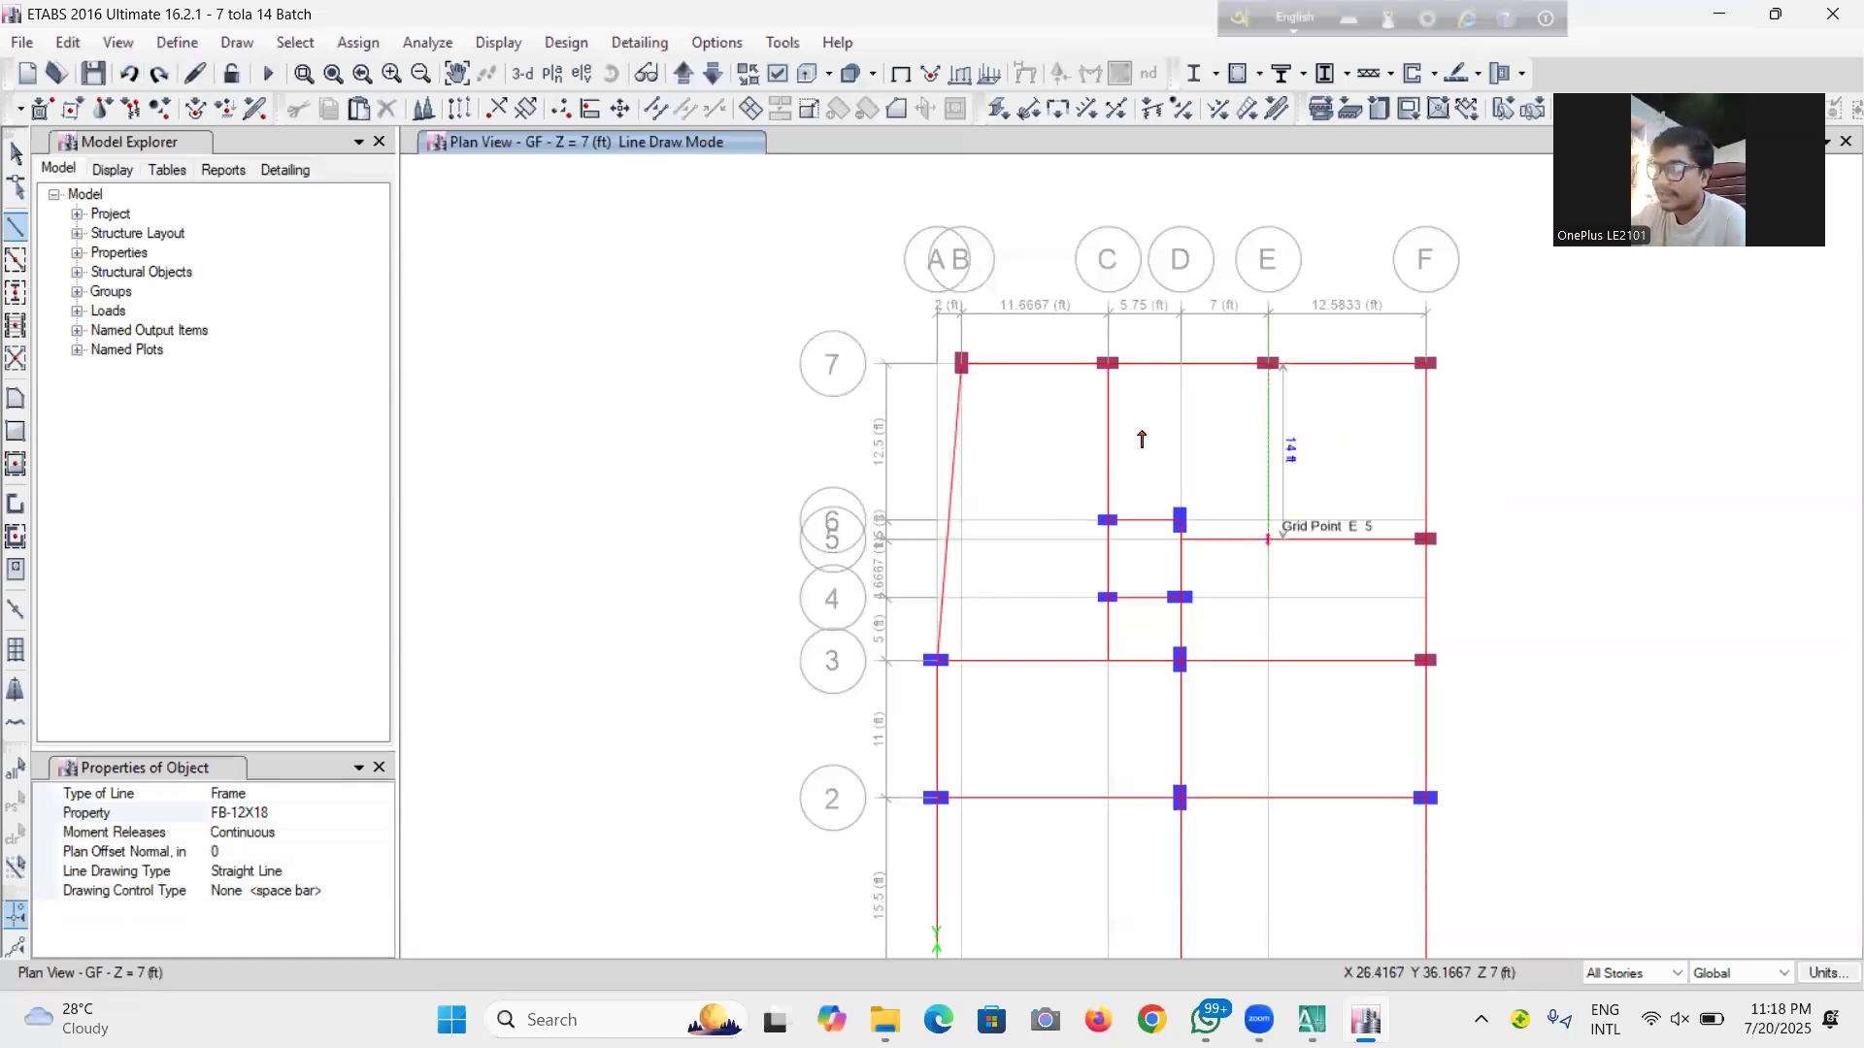
pyautogui.click(94, 73)
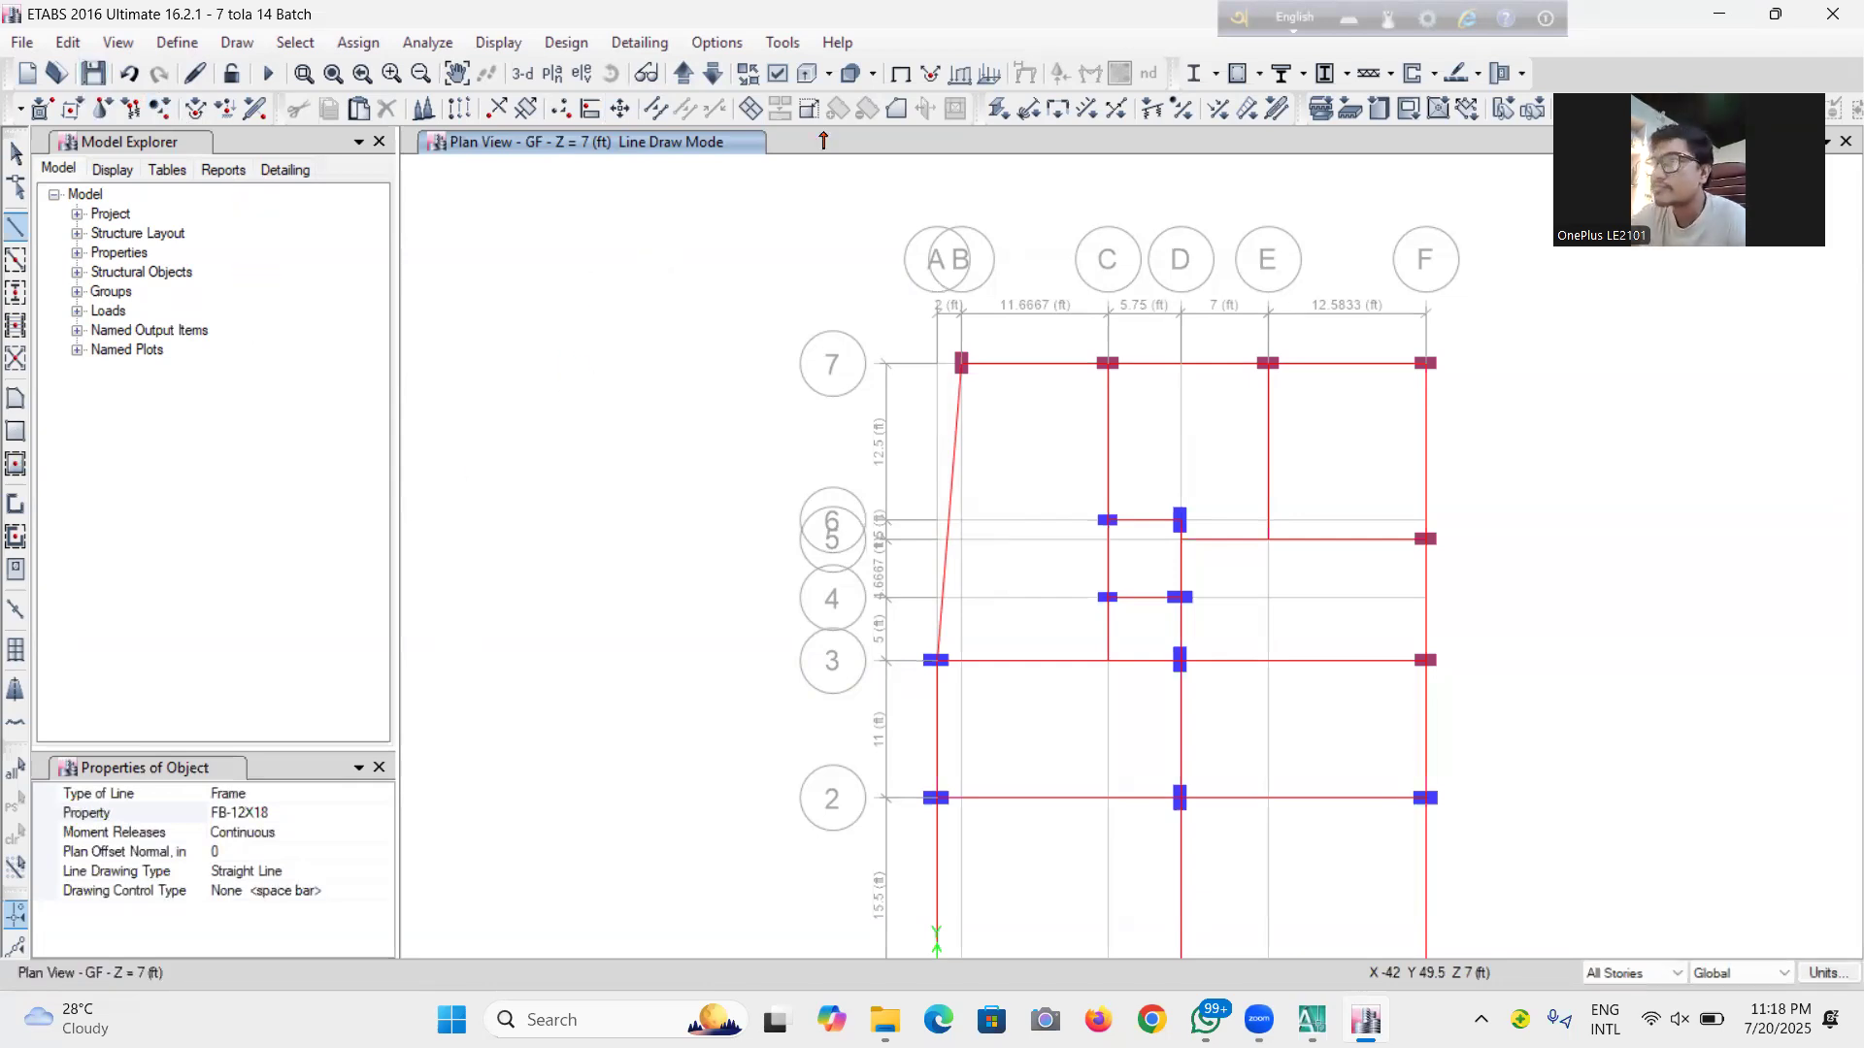
# Move up to the 1ST story plan, examine the slanted beam between B-7 and A-3, and save the model
pyautogui.click(683, 75)
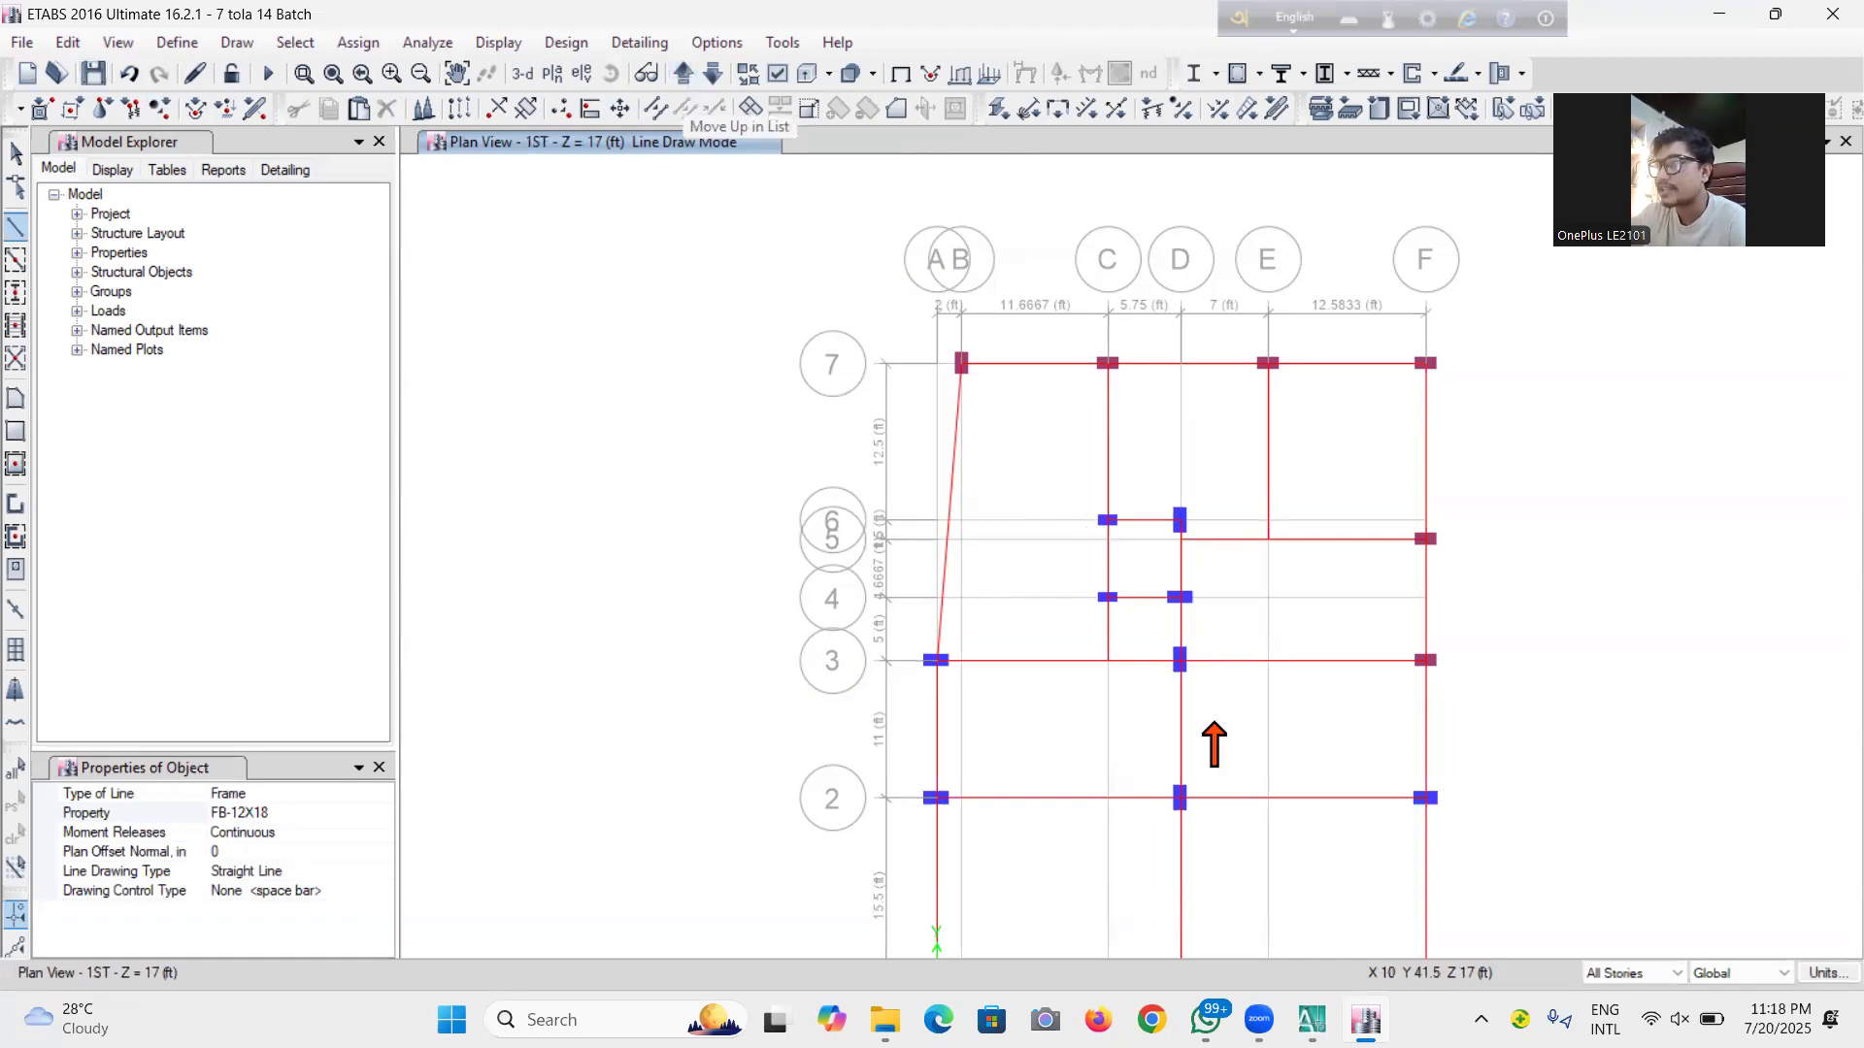
pyautogui.scroll(3, 1095, 490)
pyautogui.scroll(-2, 1107, 511)
pyautogui.scroll(-1, 1128, 529)
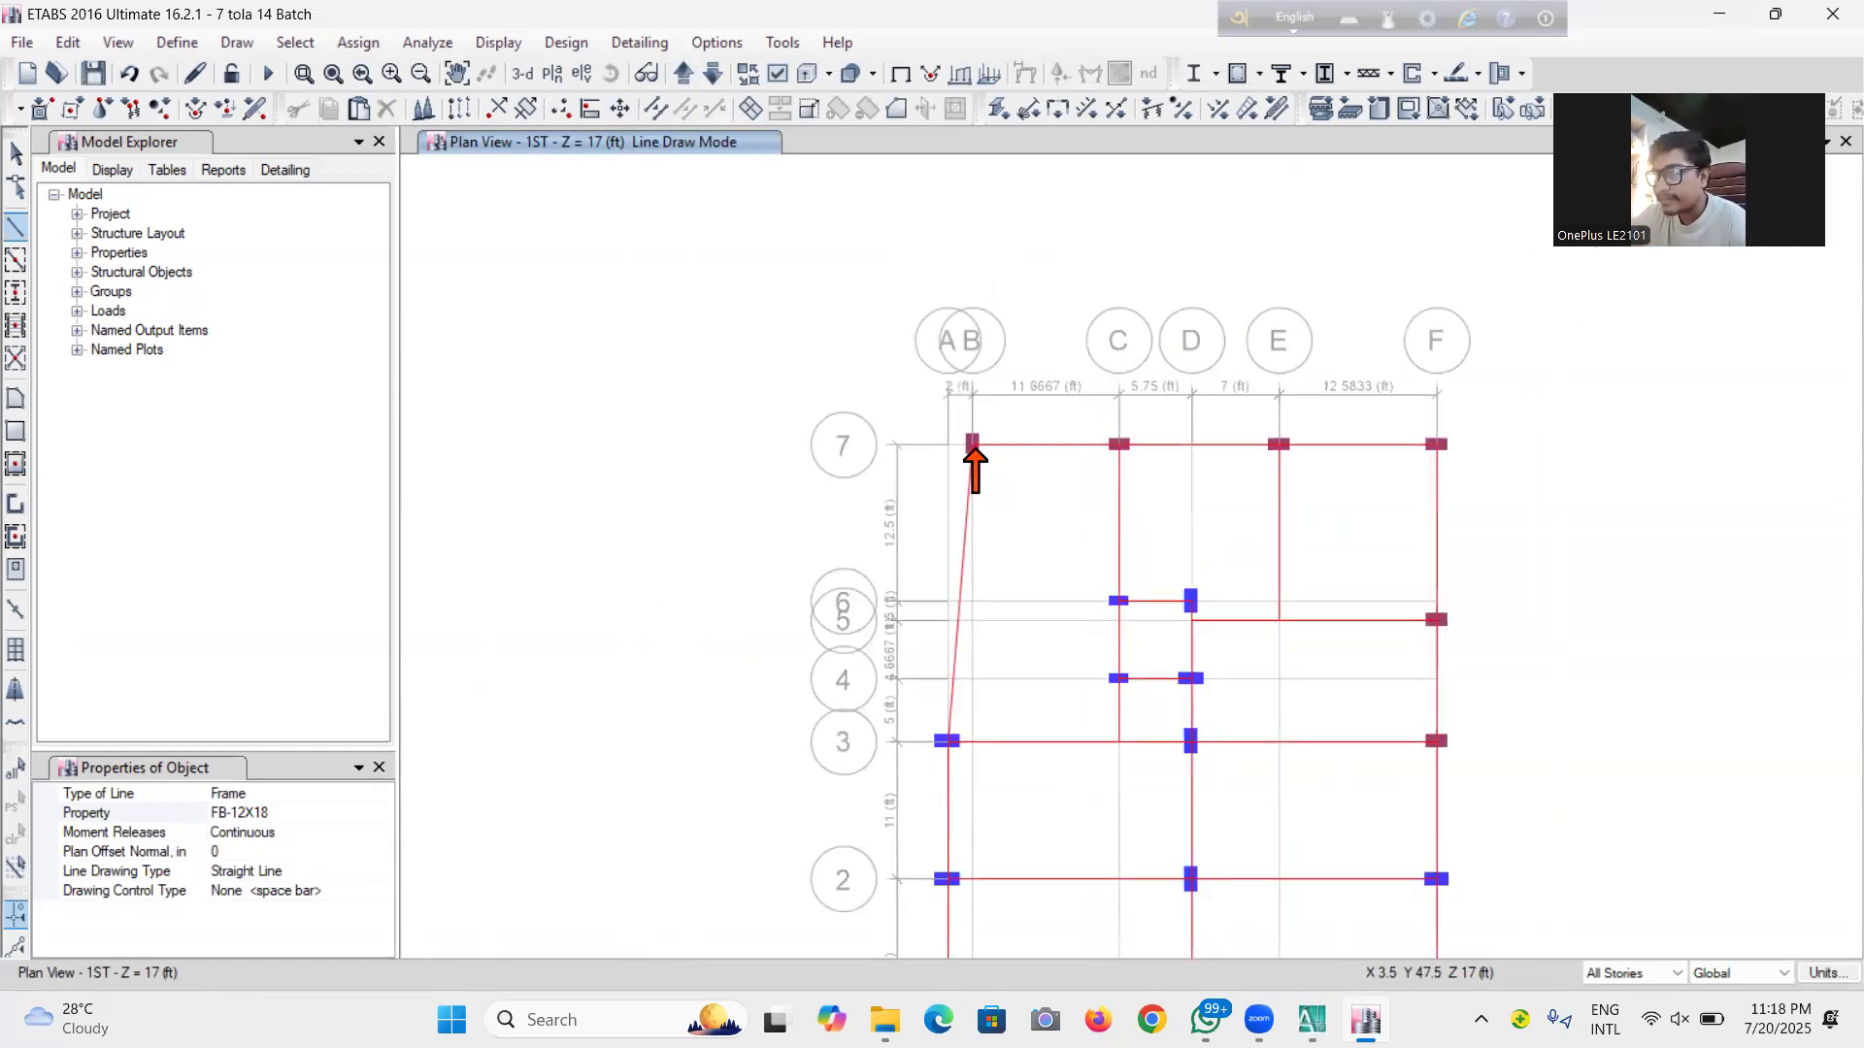
pyautogui.click(972, 446)
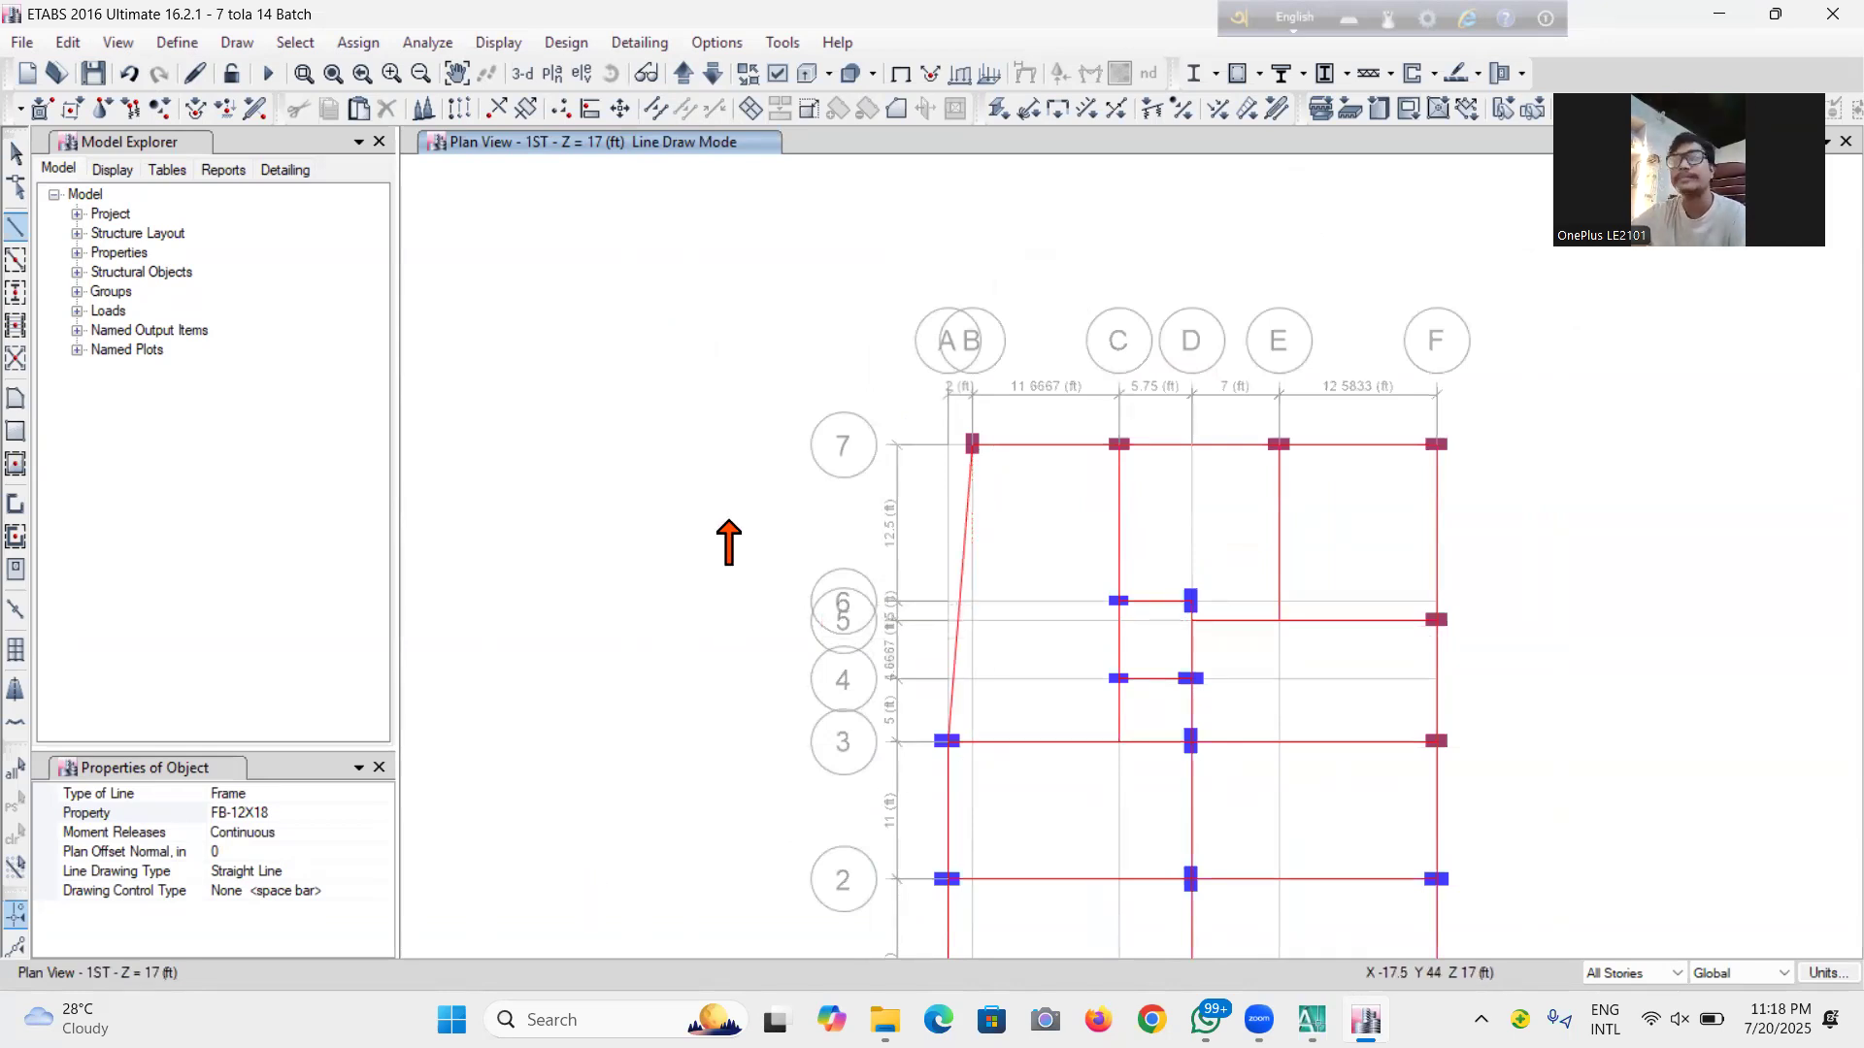
pyautogui.scroll(-2, 978, 452)
pyautogui.scroll(3, 999, 573)
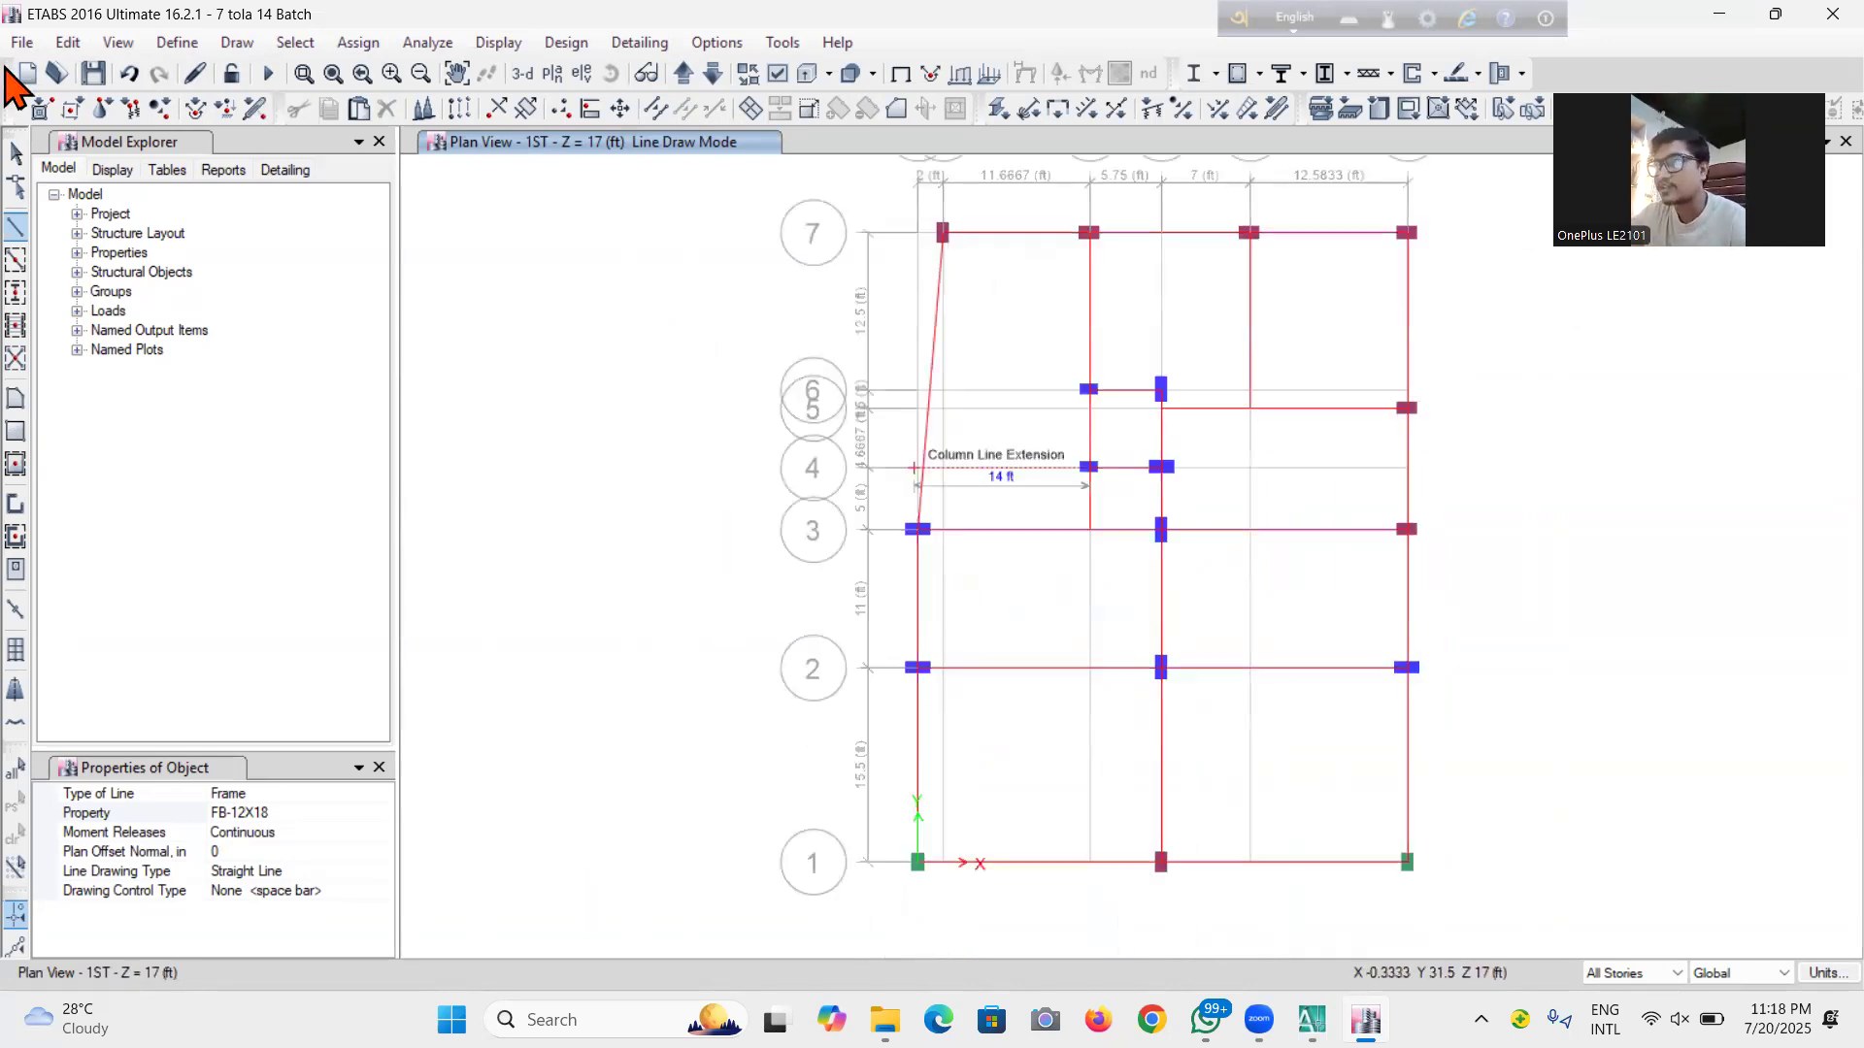
pyautogui.click(94, 73)
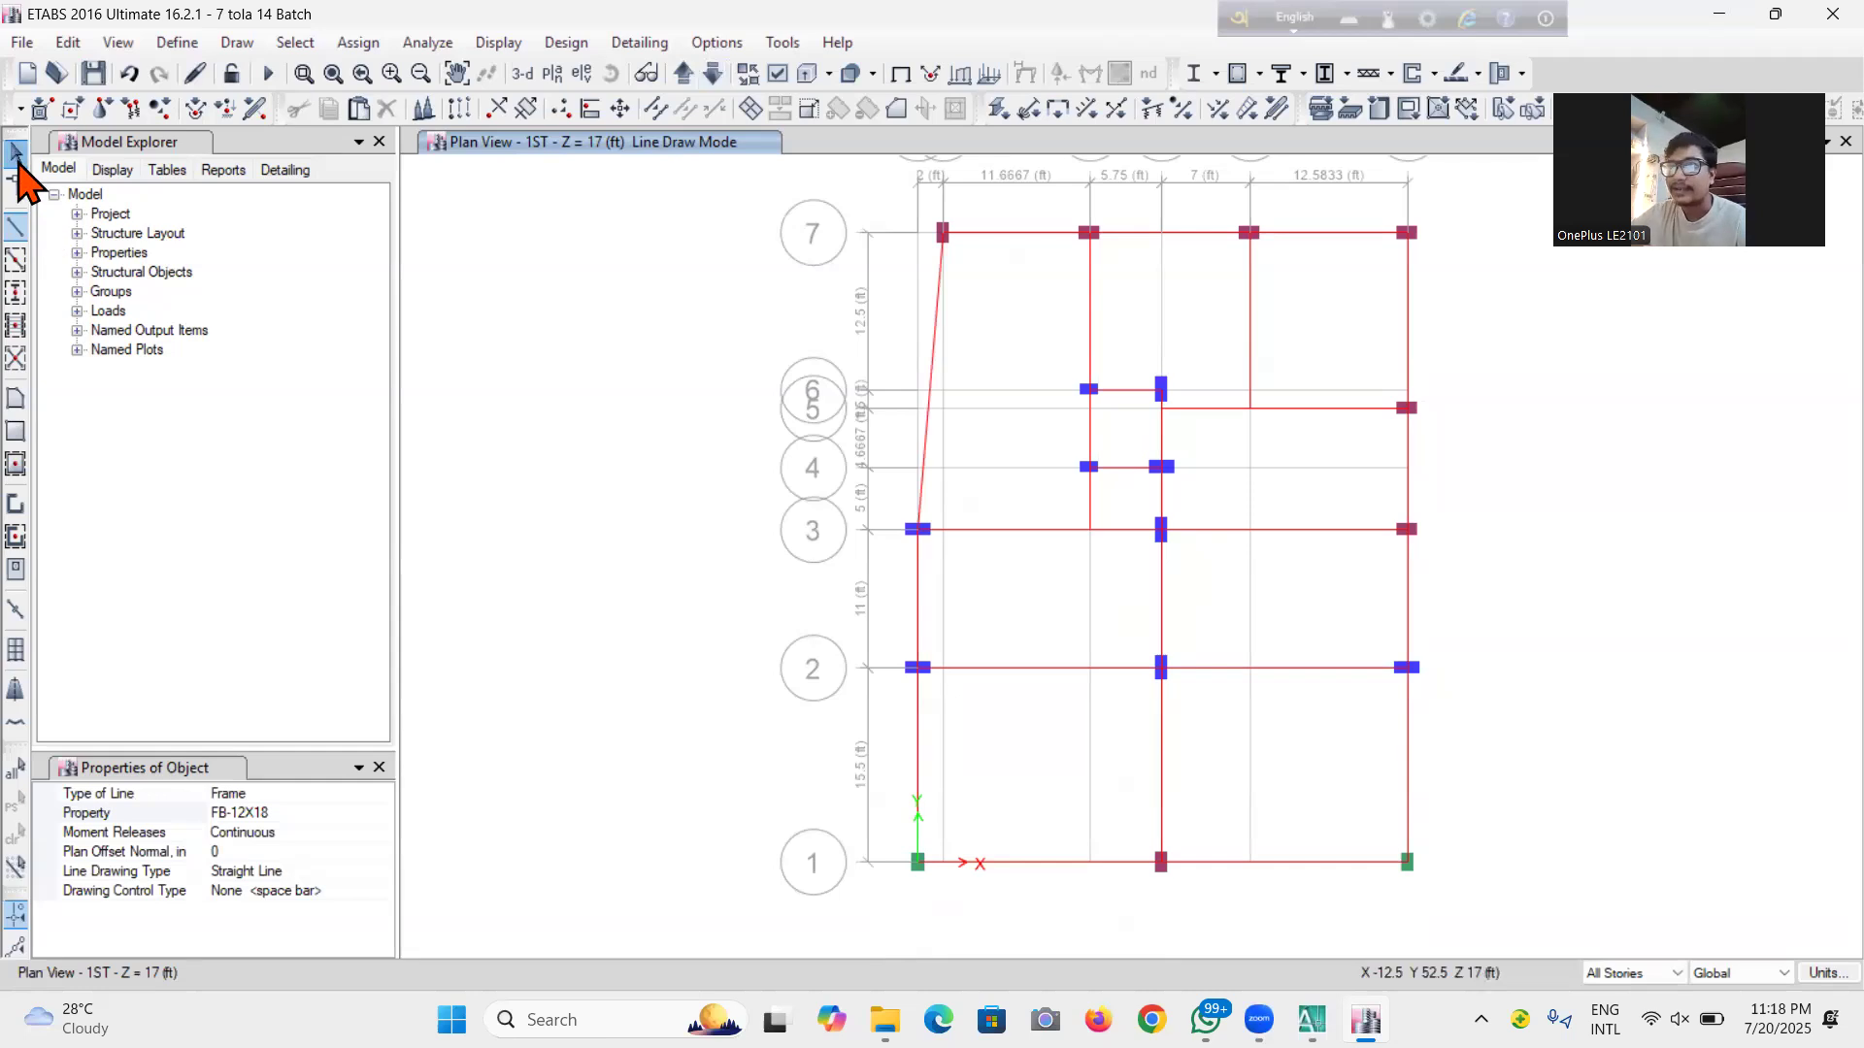
# Delete the slanted beam between grid points B-7 and A-3 on all stories
pyautogui.click(16, 155)
pyautogui.click(934, 320)
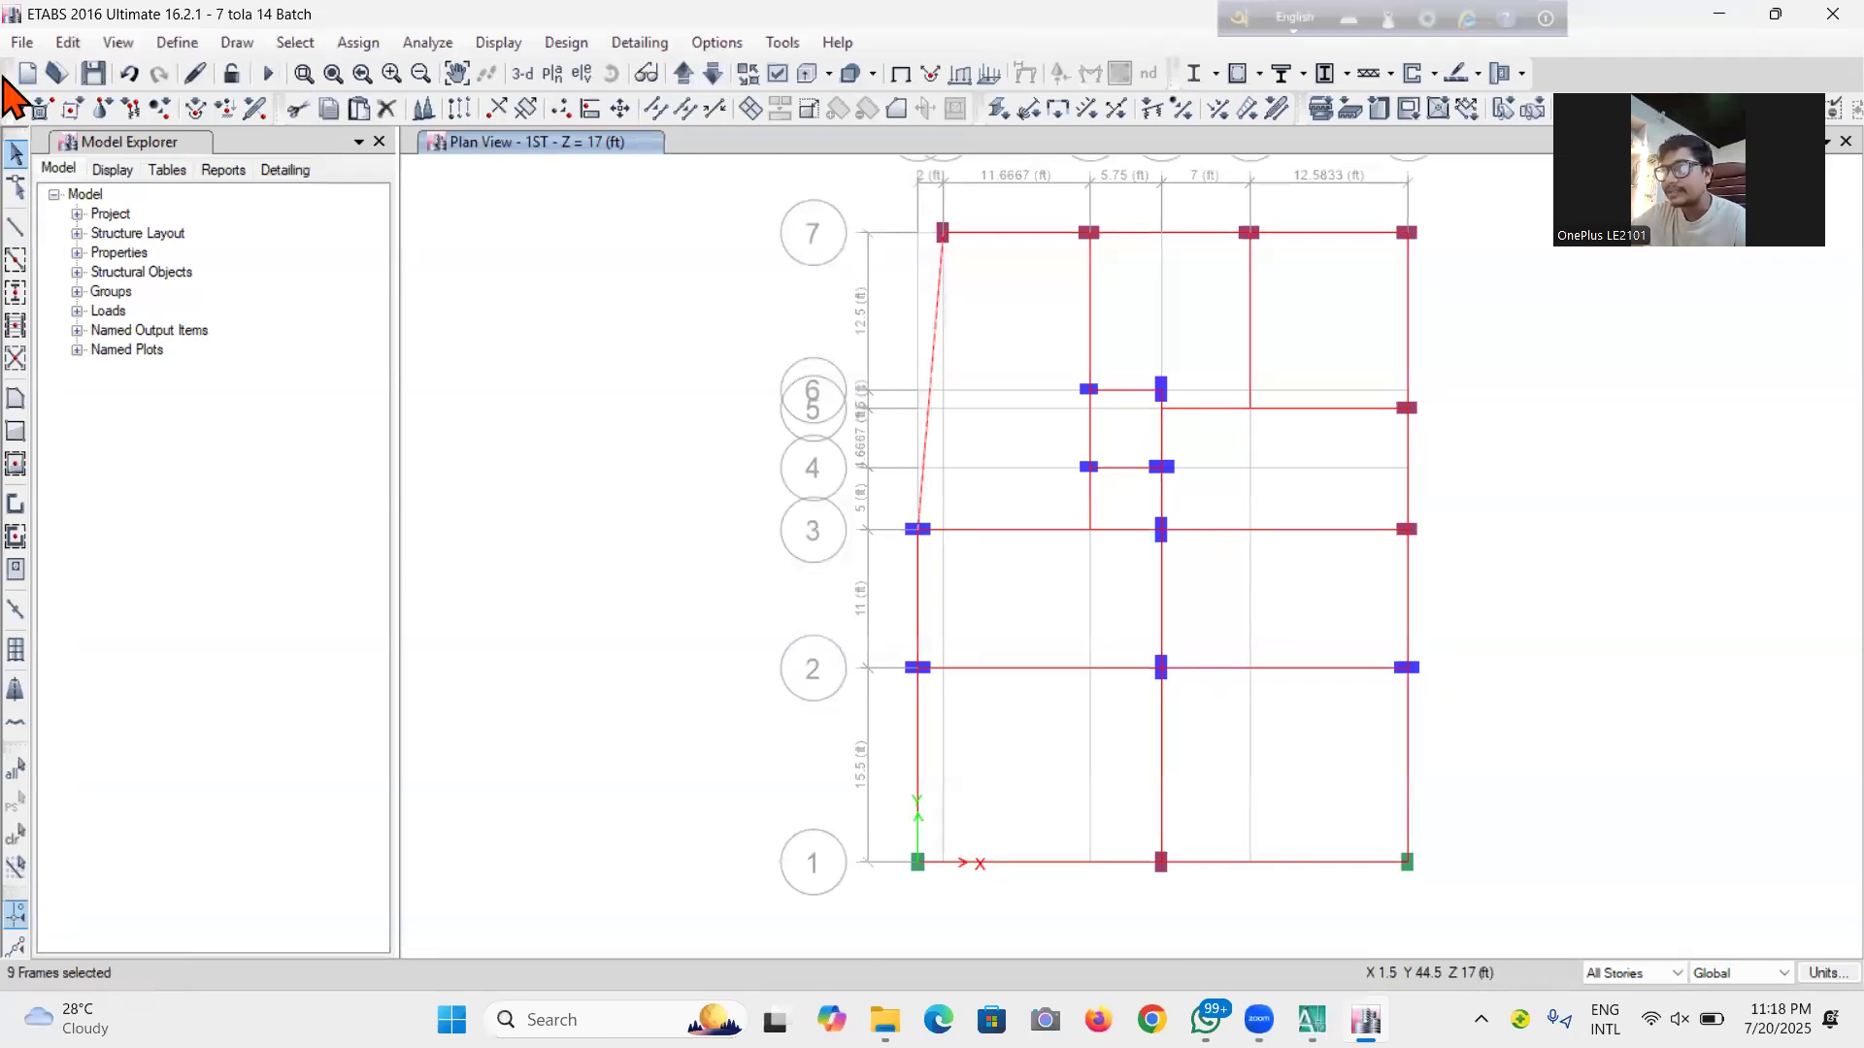
pyautogui.click(68, 42)
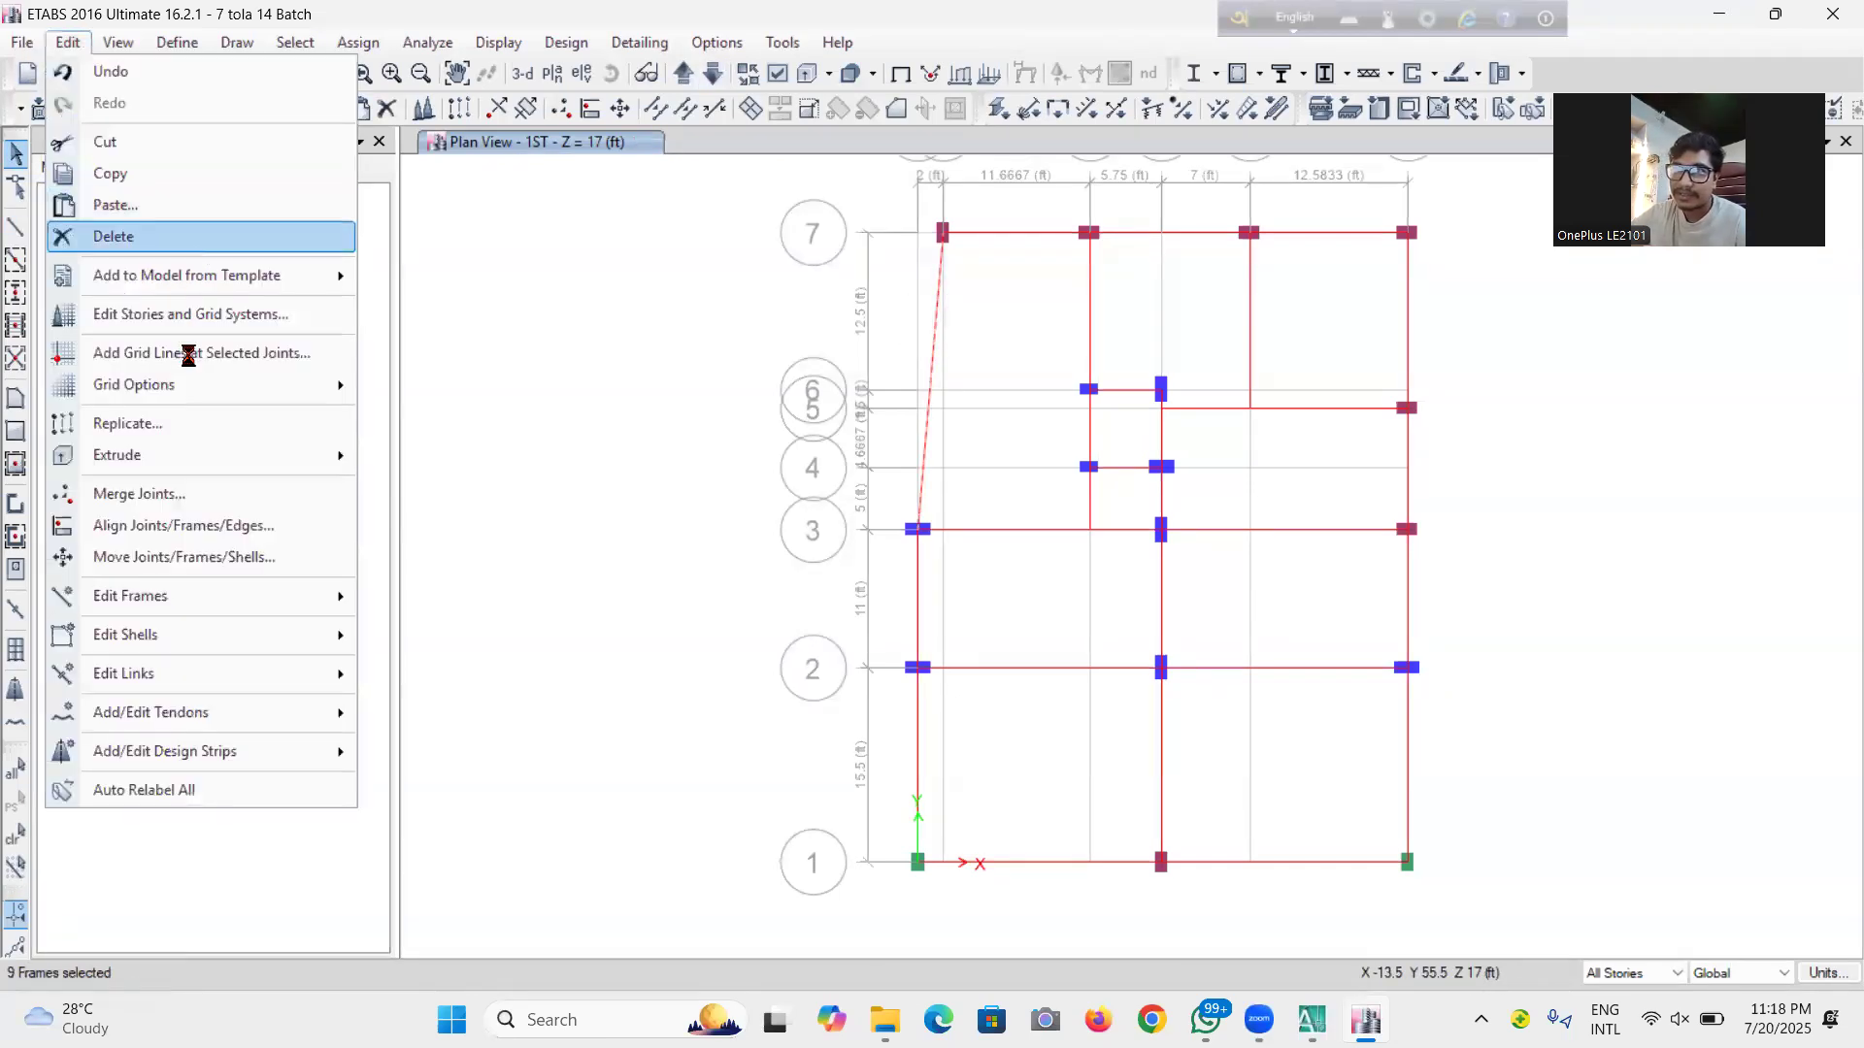
# Draw a straight FB-12X18 beam along grid line B from line 7 to line 3 for all stories
pyautogui.click(16, 229)
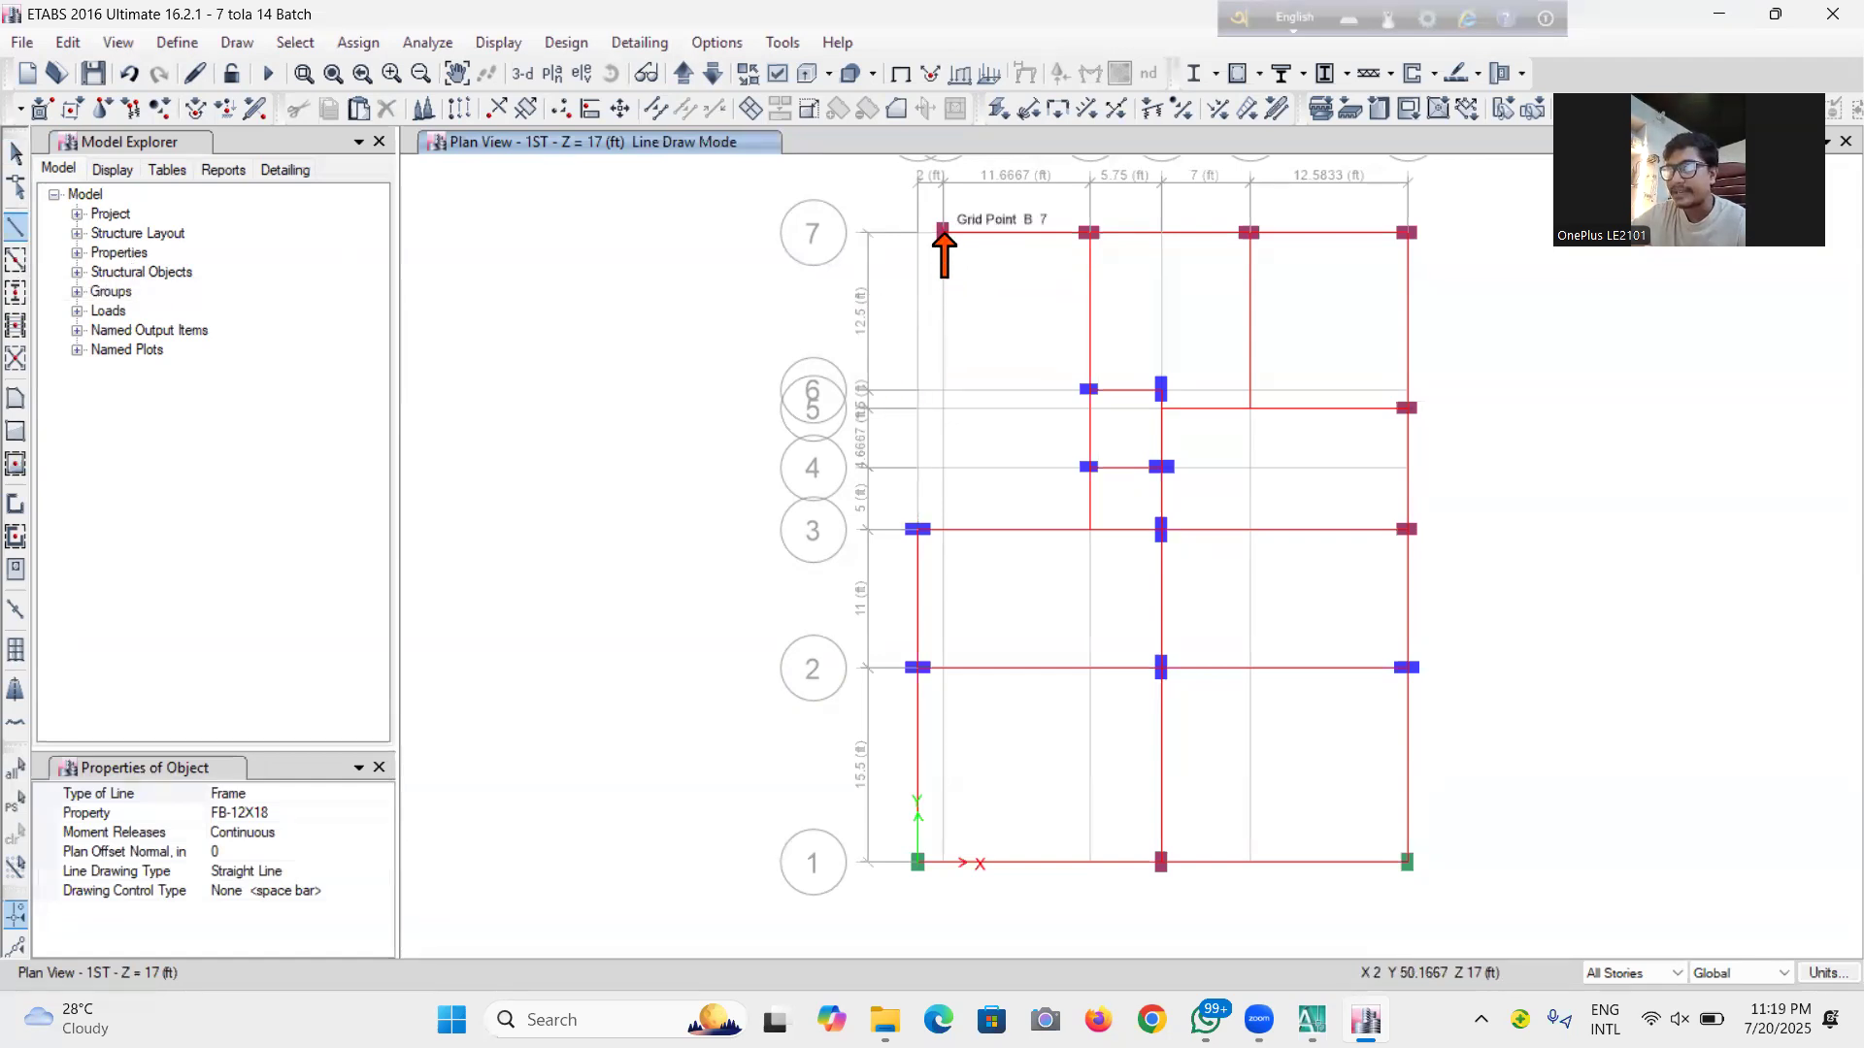
pyautogui.click(942, 234)
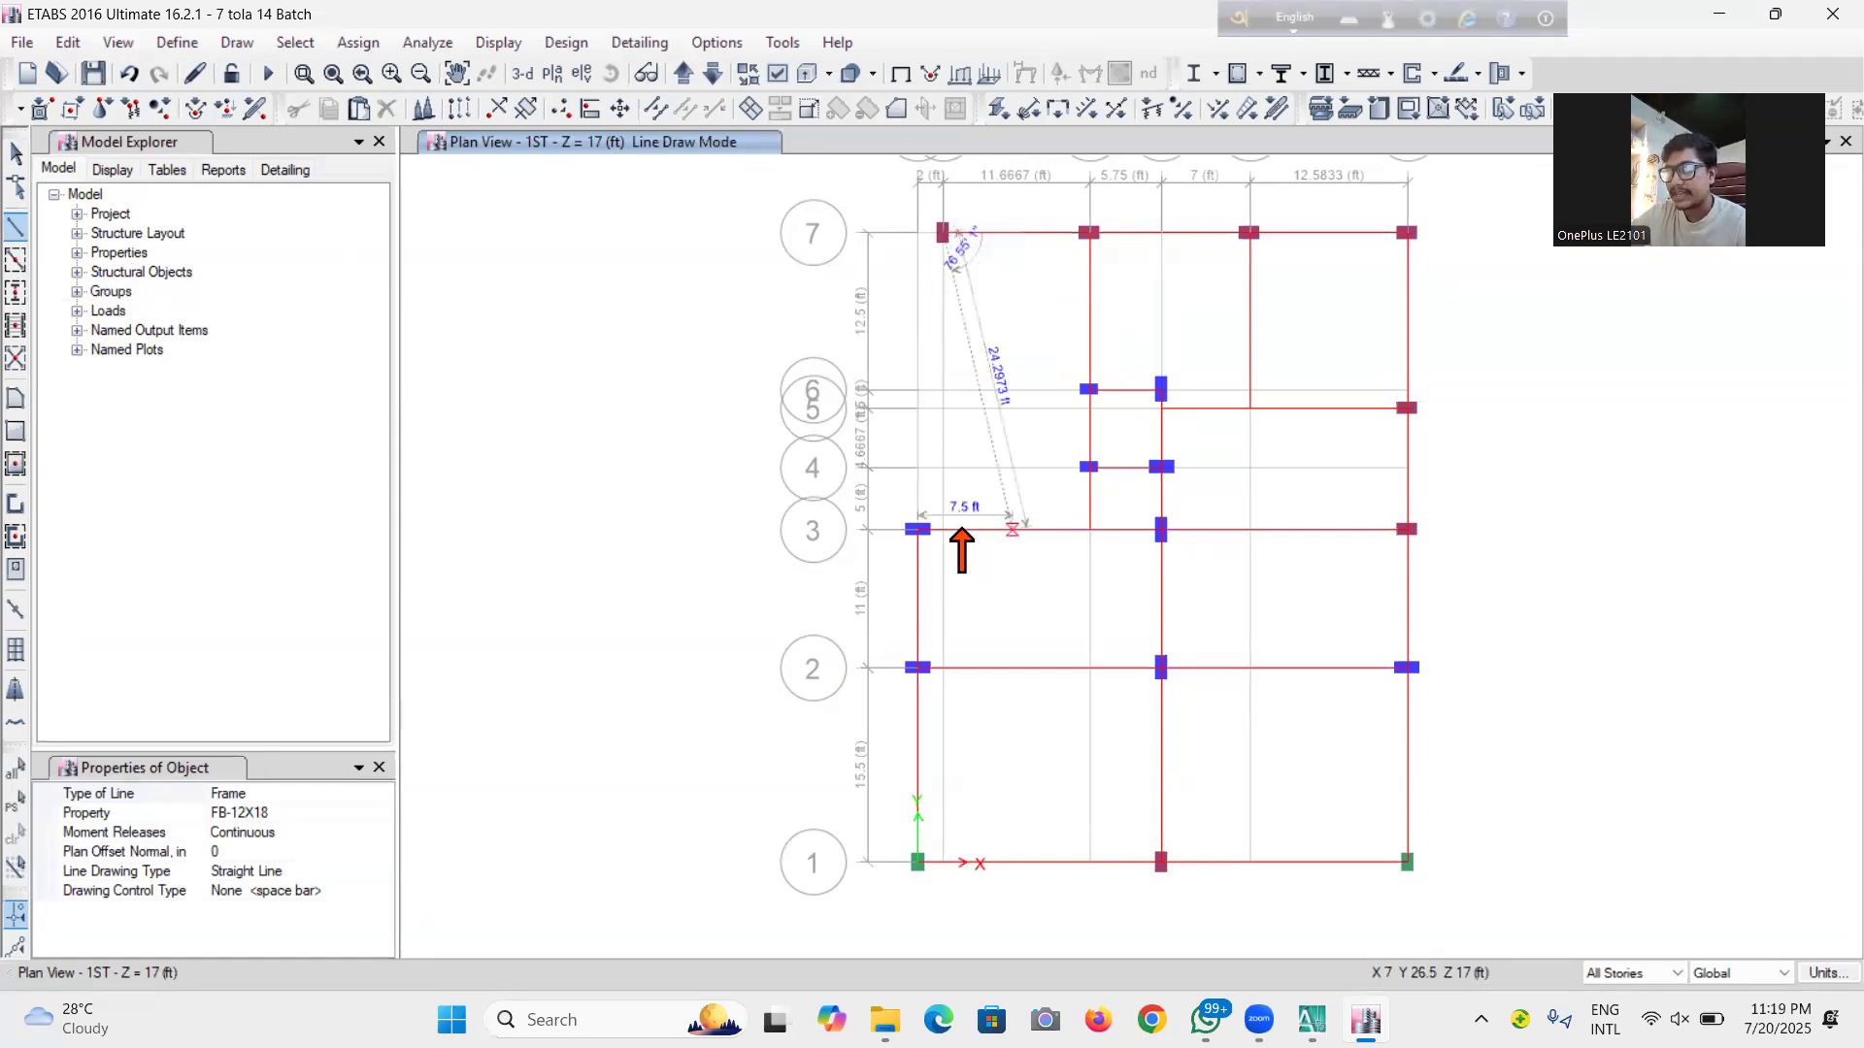
pyautogui.doubleClick(942, 529)
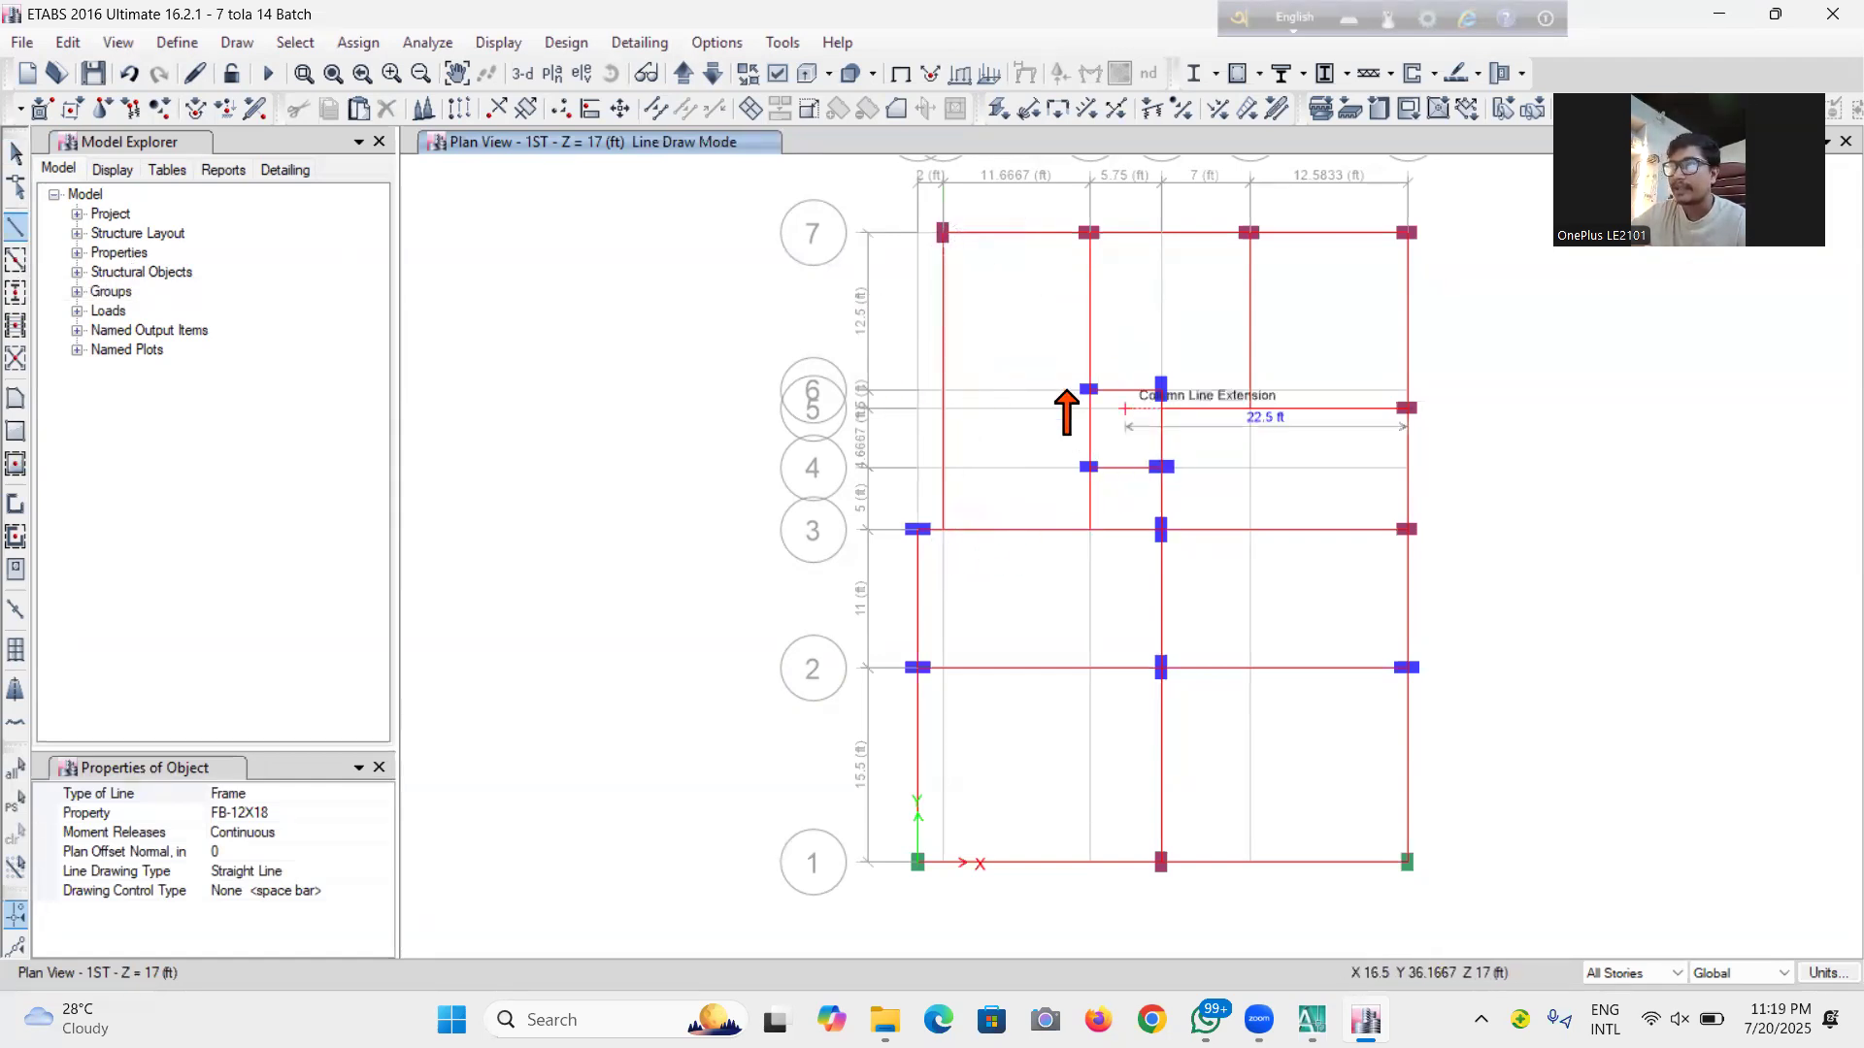
# Show the building in 3-D, save the model, and orbit around it to inspect the beam framing
pyautogui.click(523, 73)
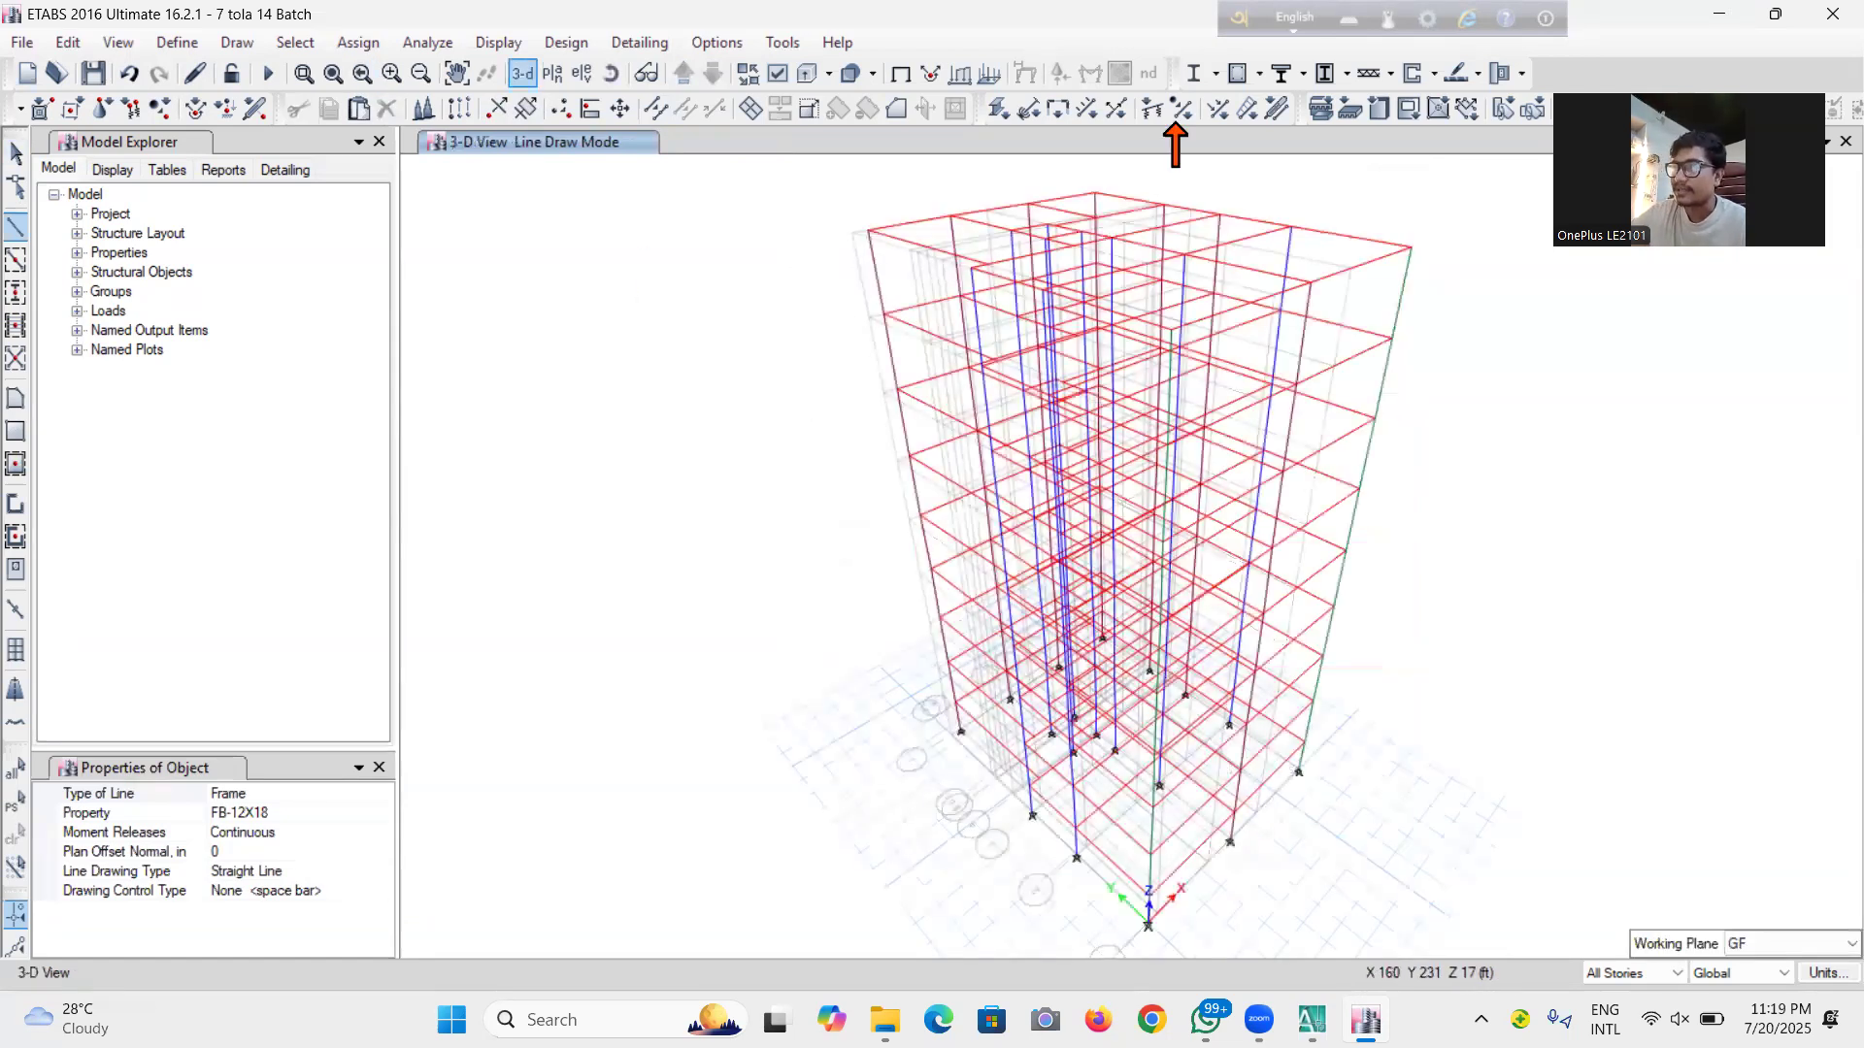
pyautogui.click(92, 74)
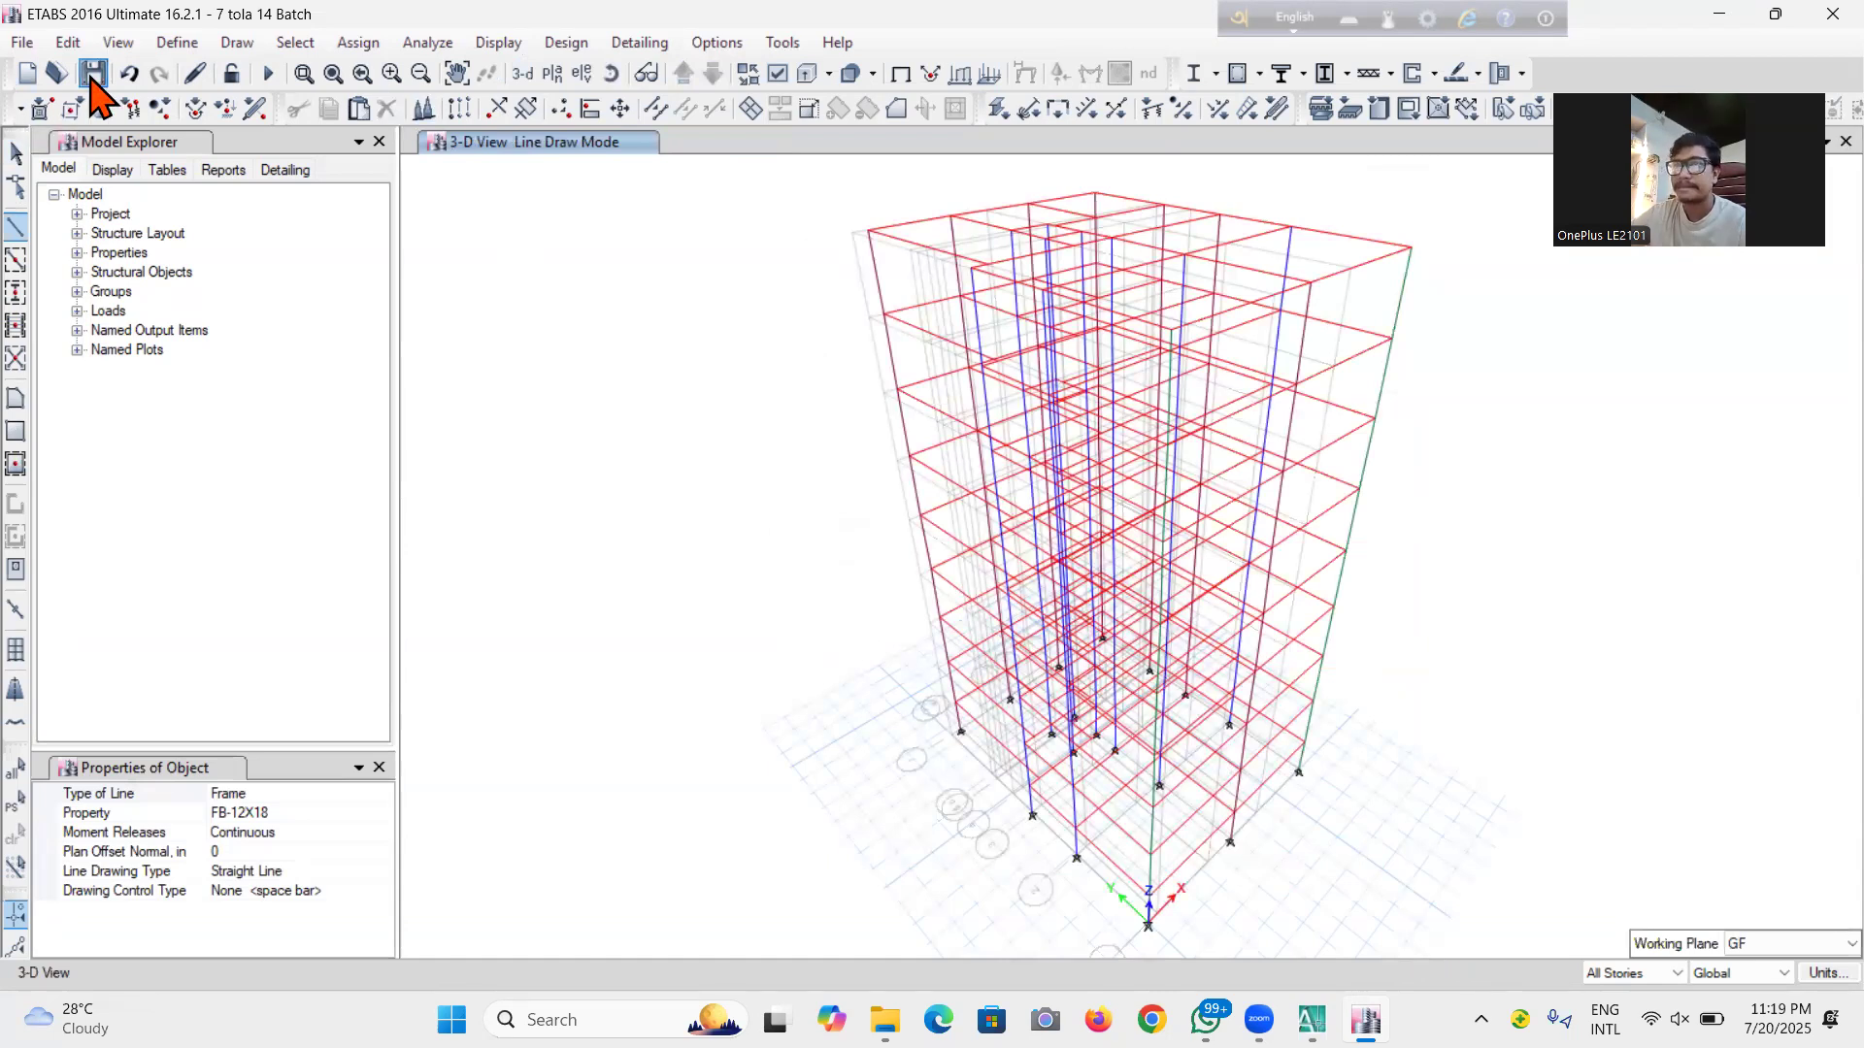
pyautogui.click(611, 74)
pyautogui.moveTo(940, 864); pyautogui.dragTo(891, 934)
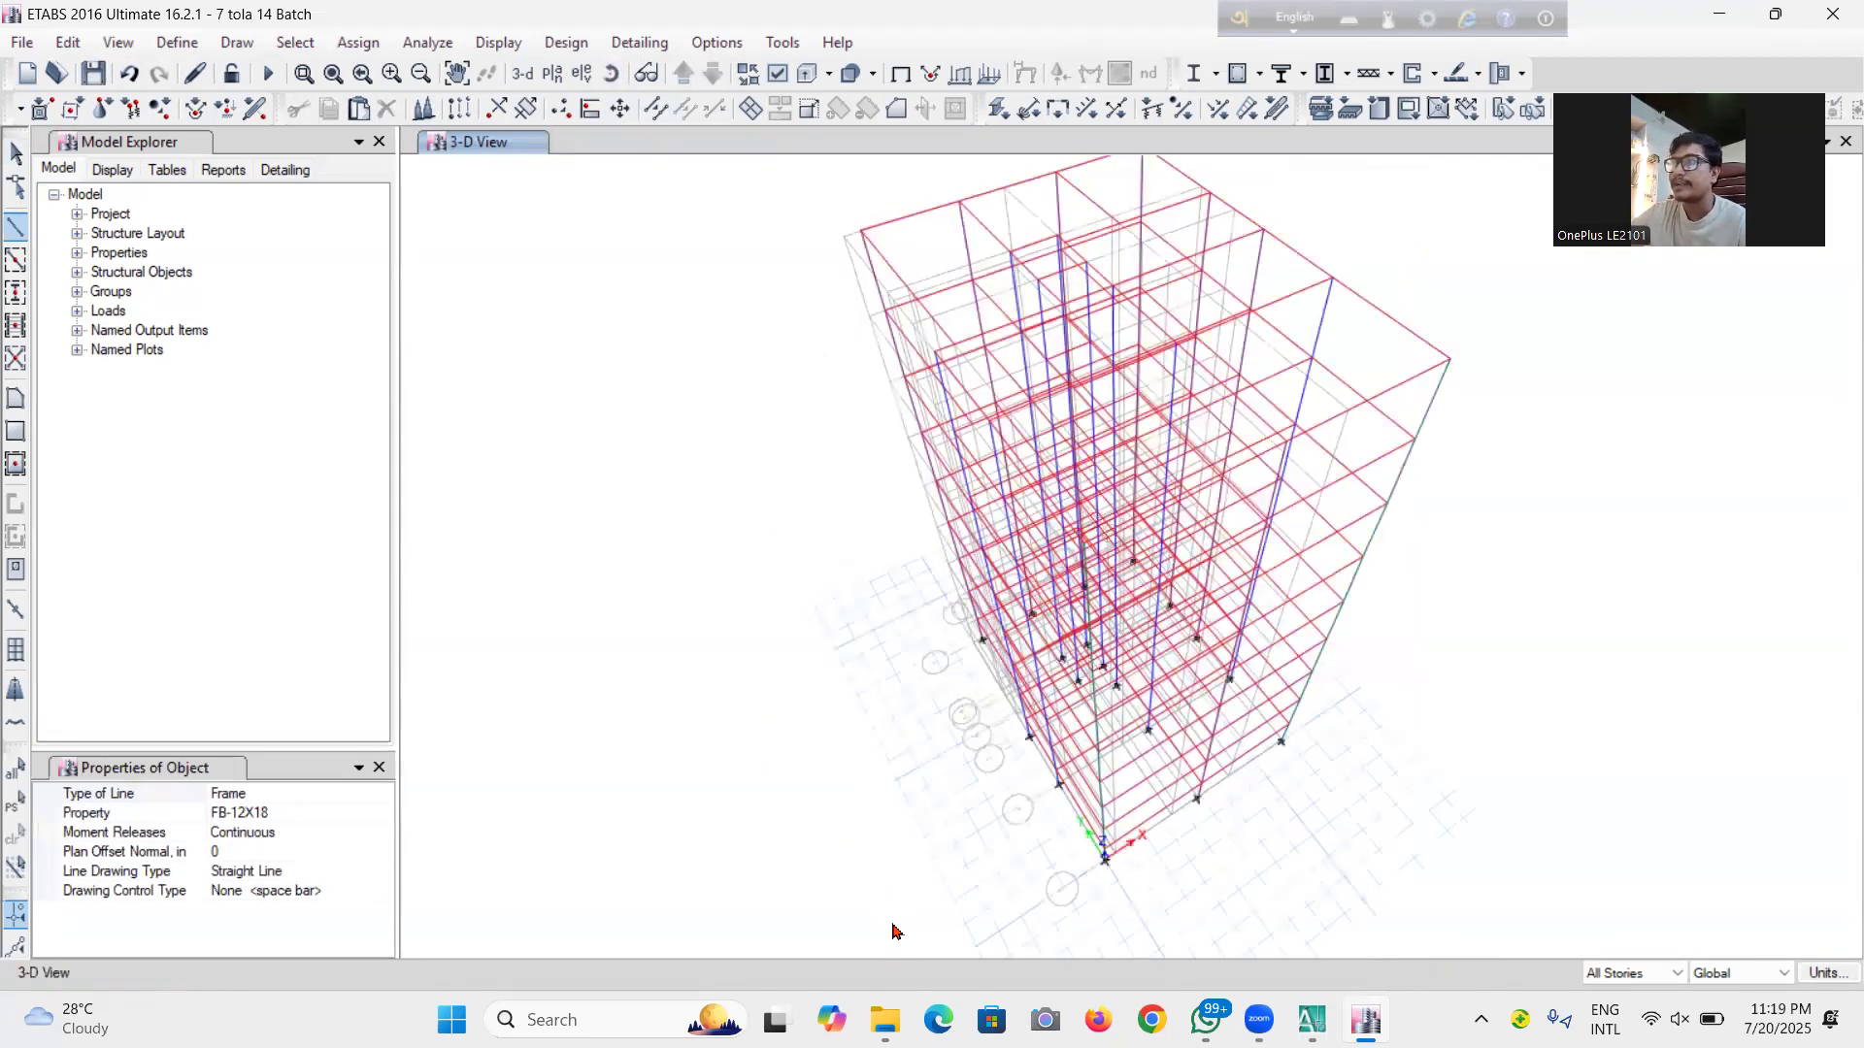
# Show the GF plan view and limit the editing scope from all stories to One Story
pyautogui.click(552, 74)
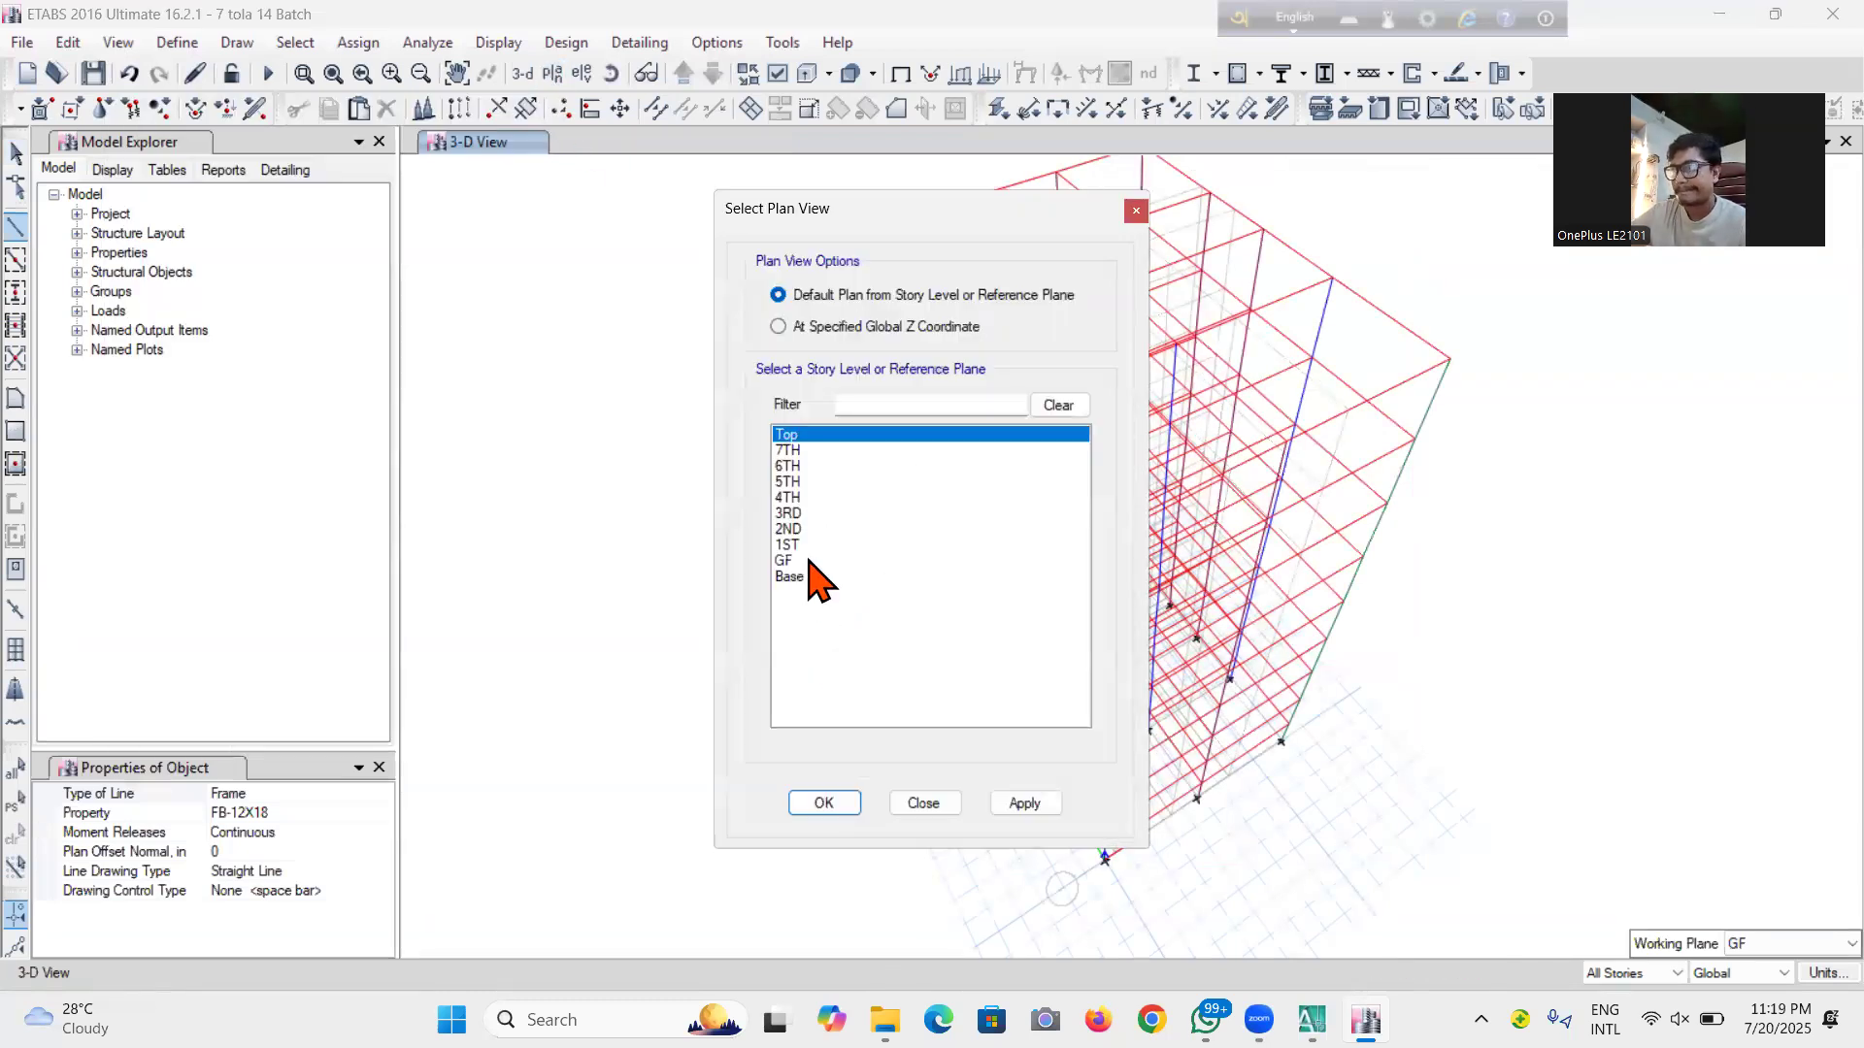
pyautogui.click(812, 561)
pyautogui.click(1048, 806)
pyautogui.click(825, 806)
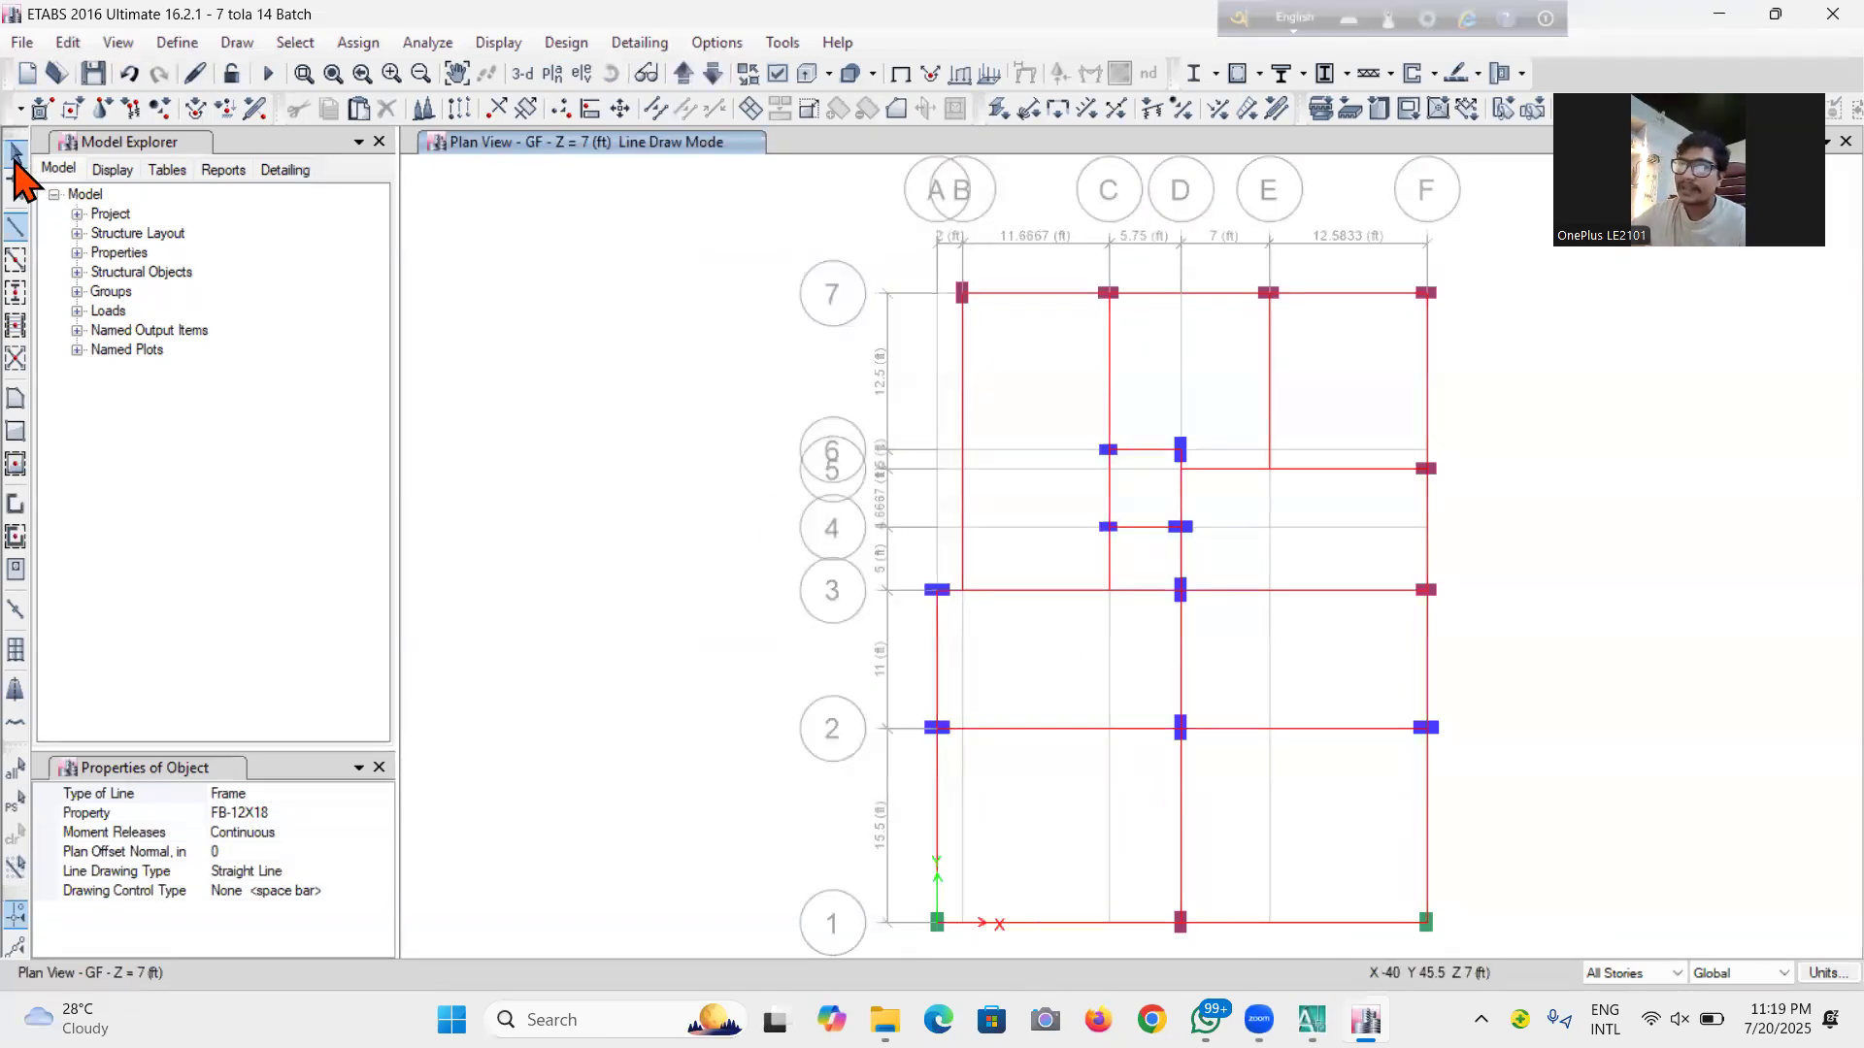
pyautogui.click(16, 153)
pyautogui.click(1633, 973)
pyautogui.click(1617, 994)
# Reshape the GF beam on grid line B by moving its end from grid point B-3 to the column at A-3
pyautogui.click(962, 372)
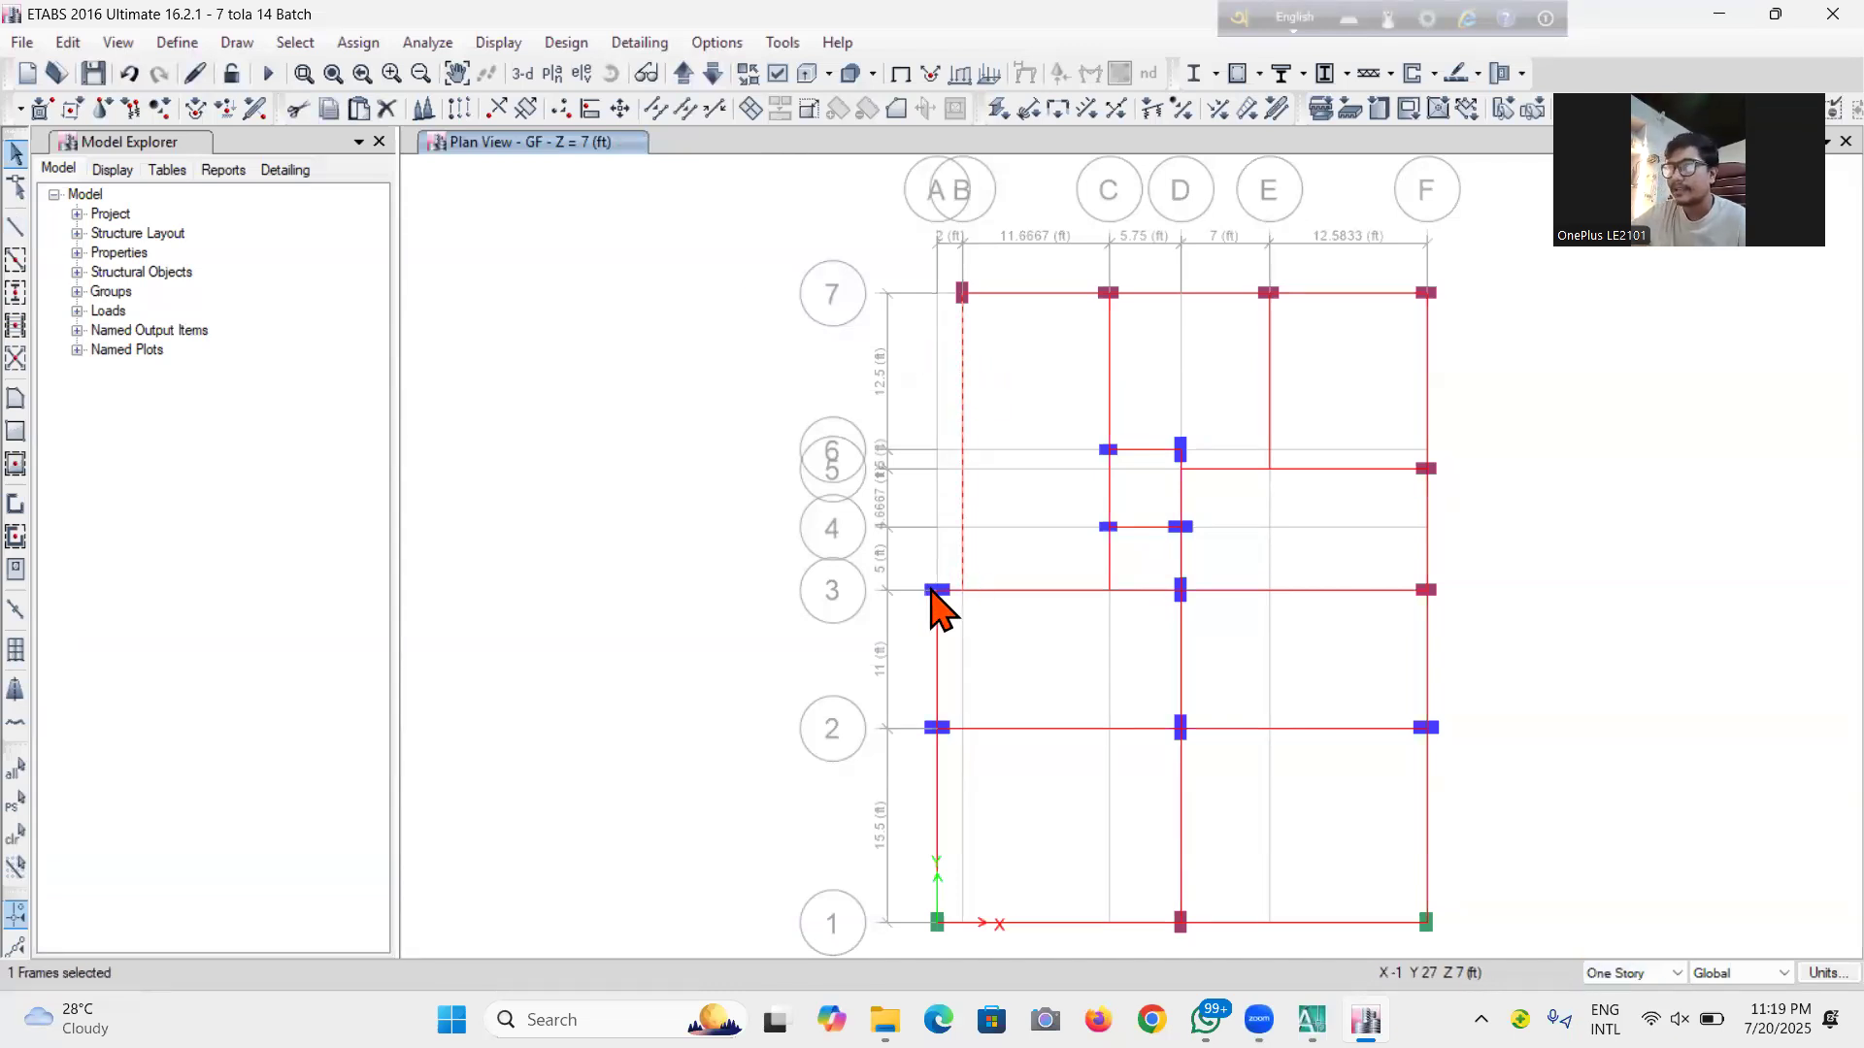
pyautogui.click(16, 186)
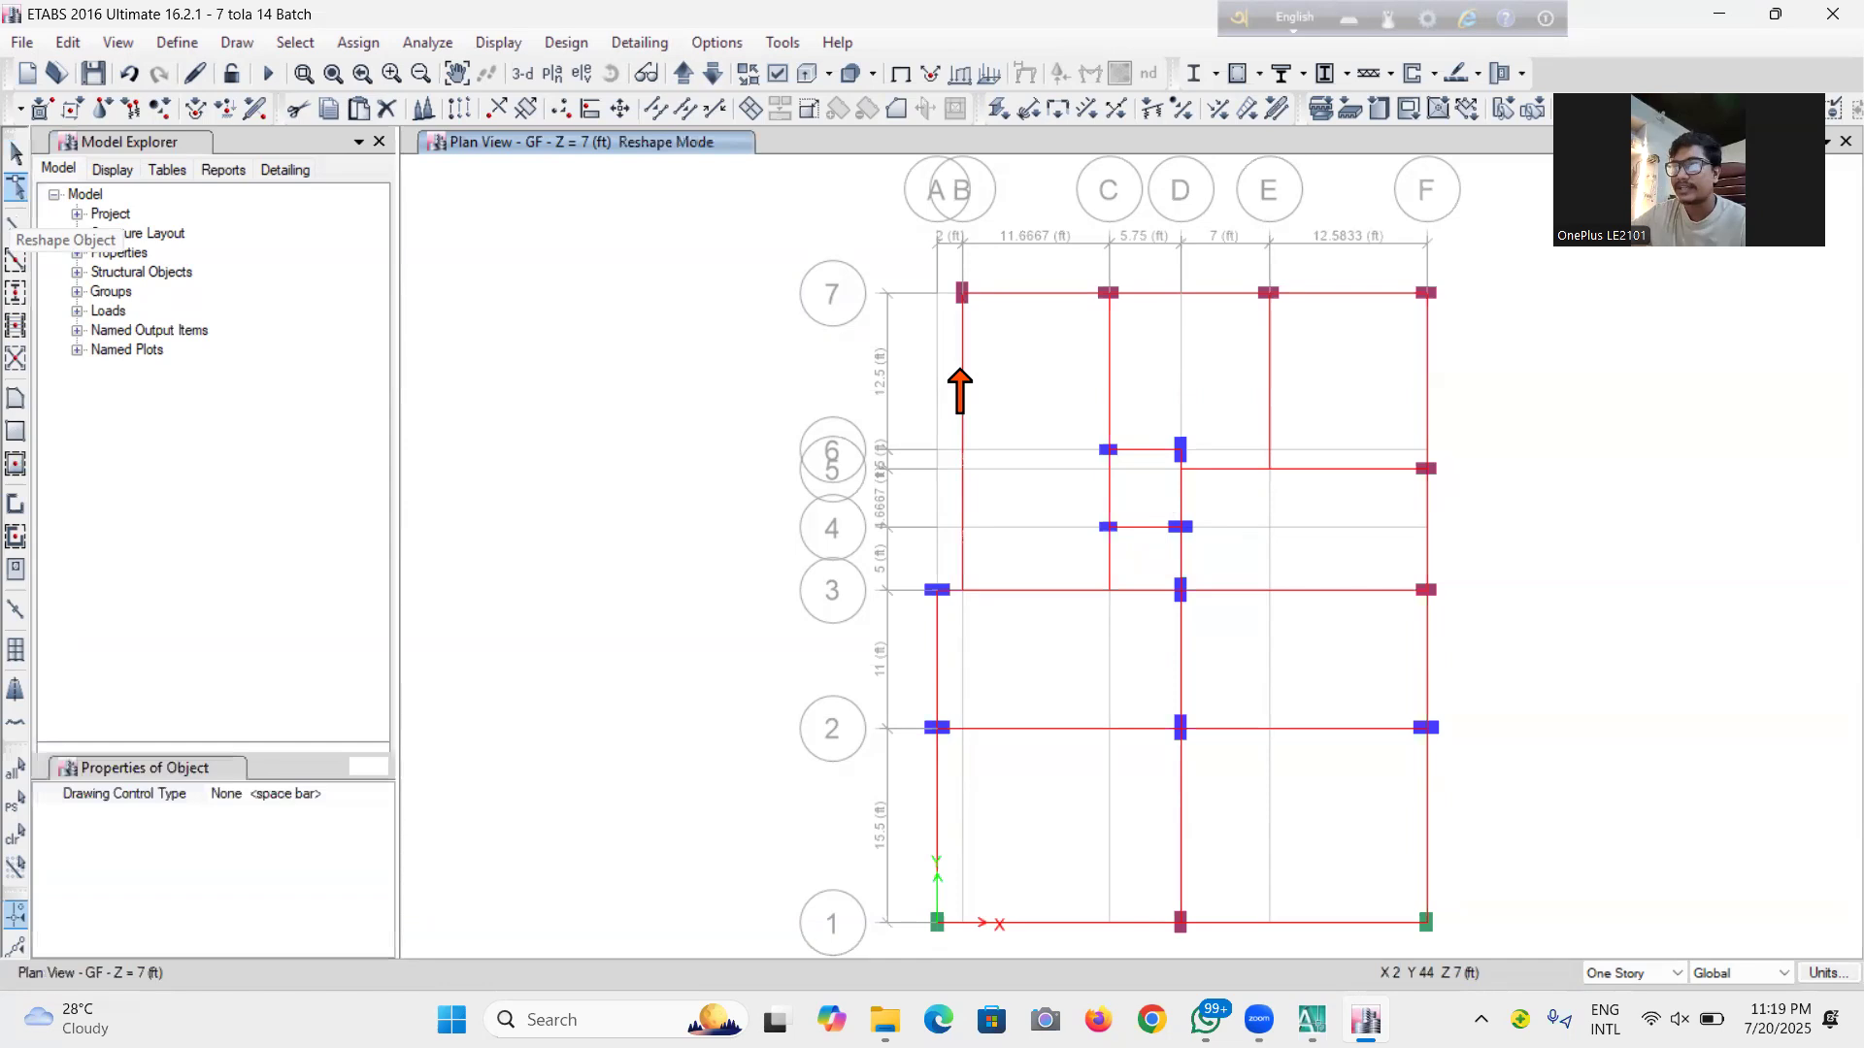
pyautogui.scroll(3, 943, 592)
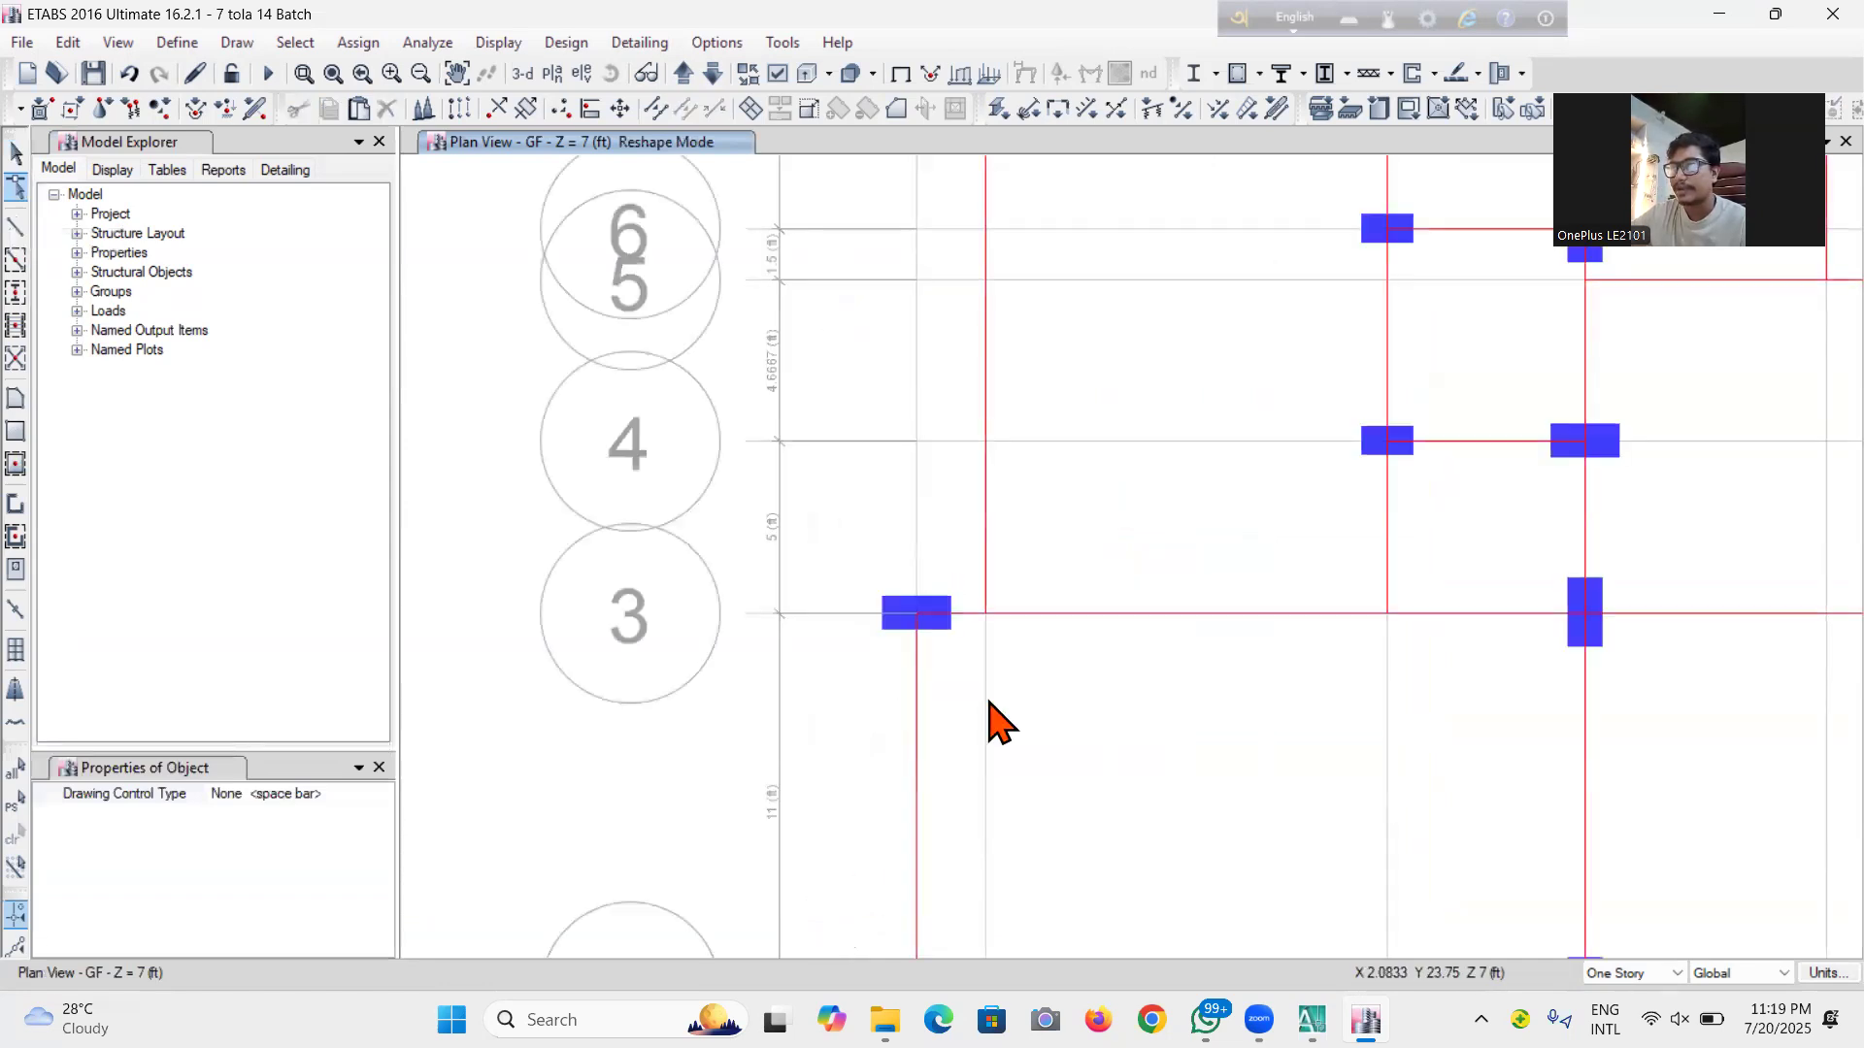
pyautogui.click(986, 621)
pyautogui.moveTo(986, 616); pyautogui.dragTo(918, 622)
pyautogui.scroll(-3, 1800, 529)
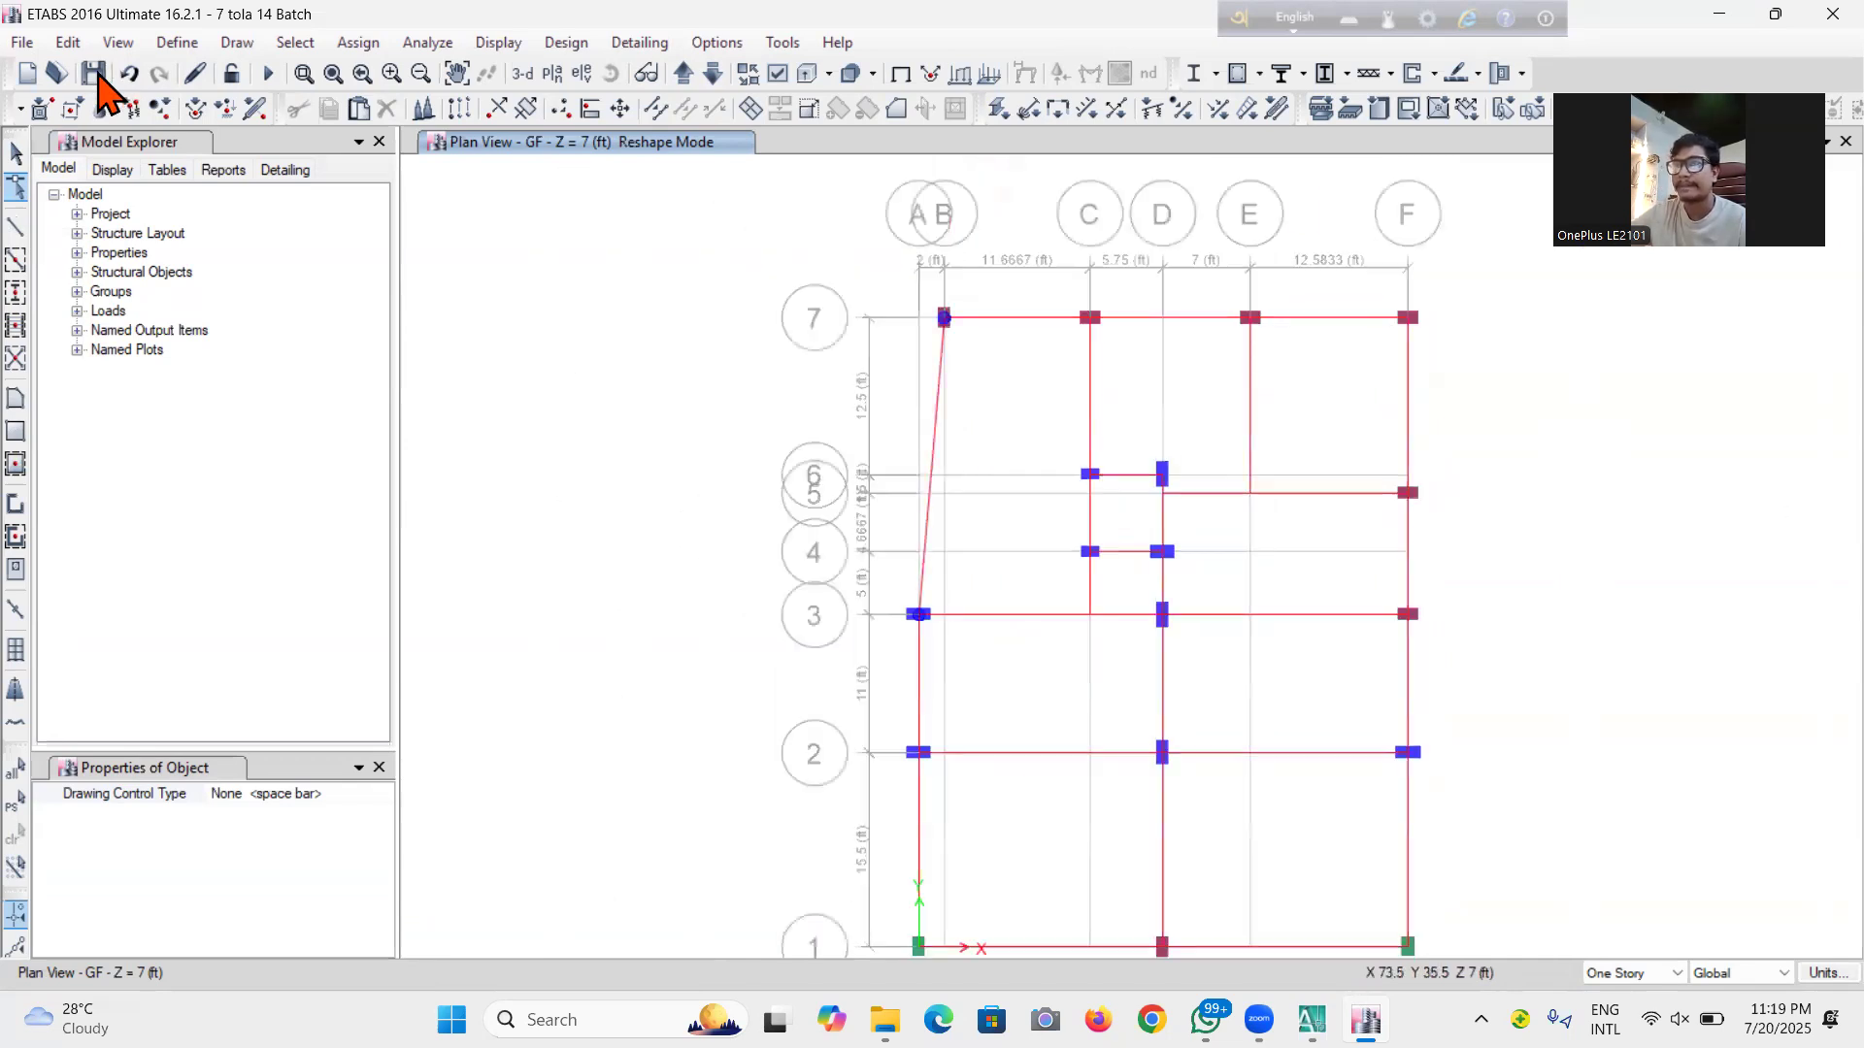
pyautogui.press('Escape')
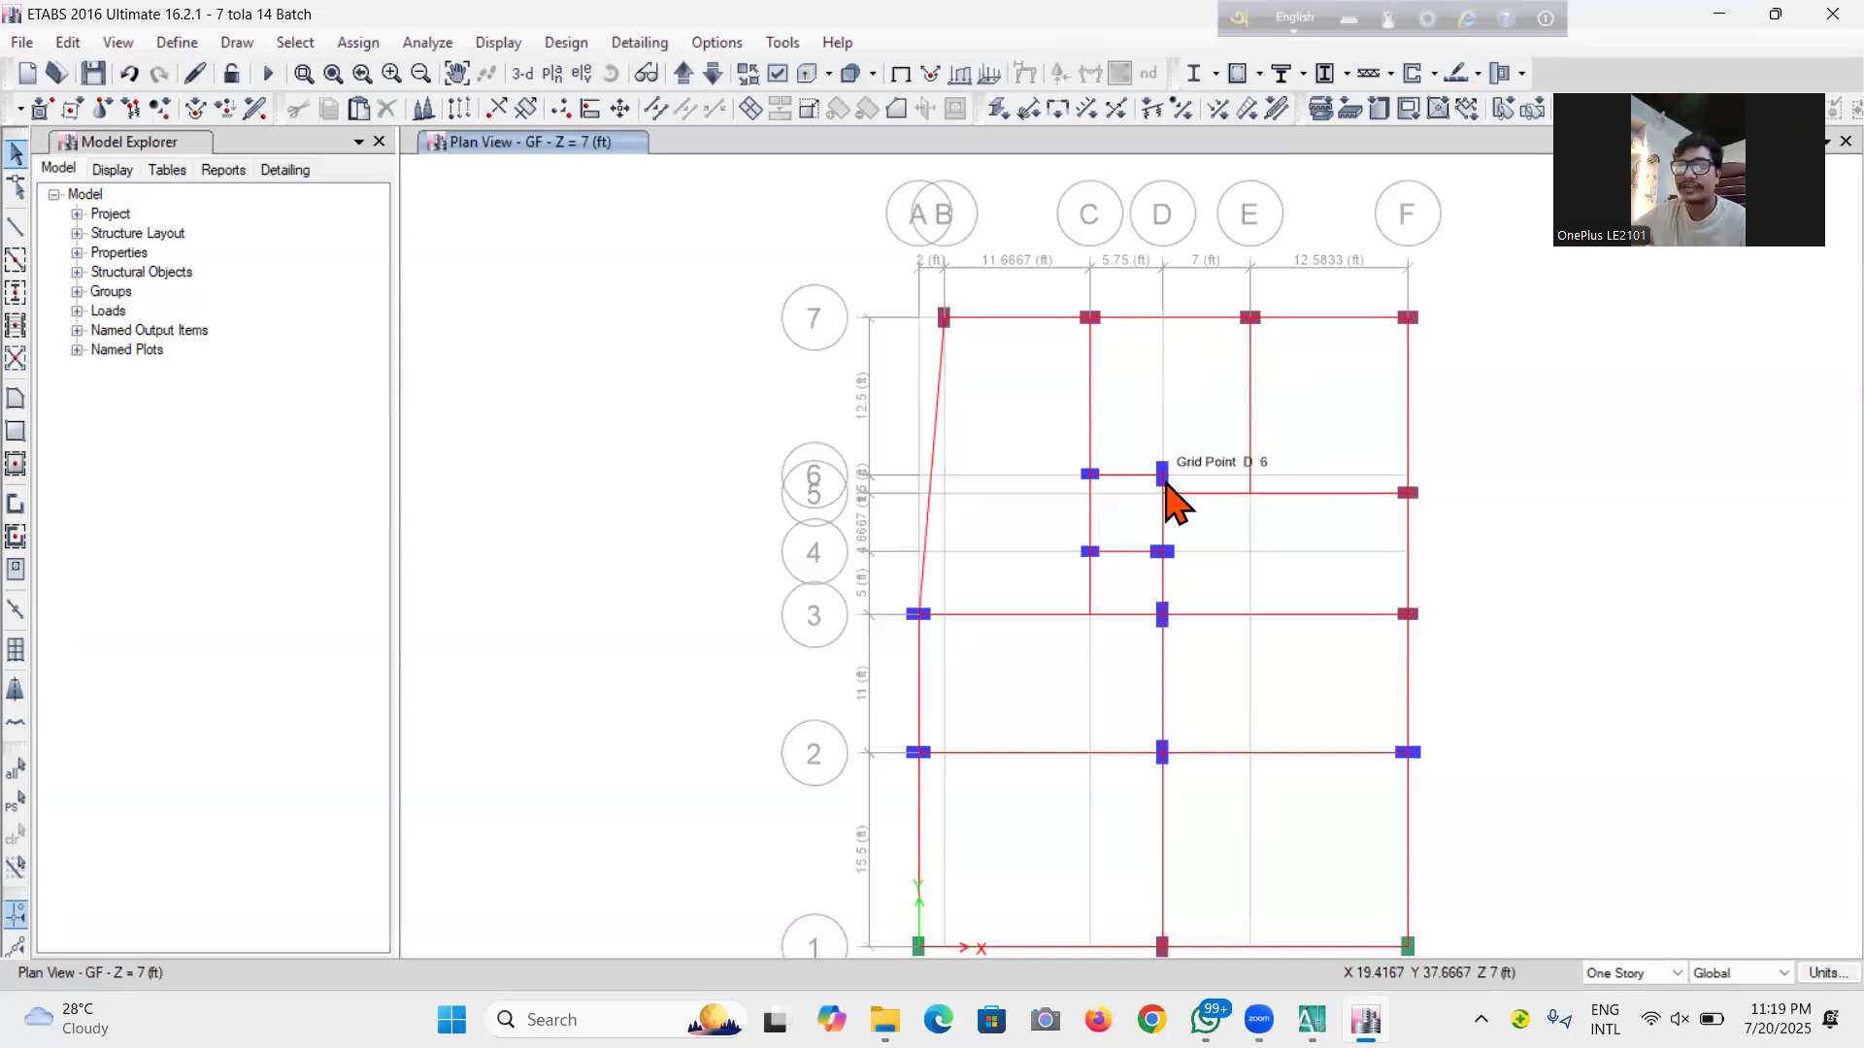
# Reshape the GF beam on grid line E by moving its end from grid point E-5 to the column at D-6
pyautogui.scroll(-3, 1108, 653)
pyautogui.scroll(3, 1100, 656)
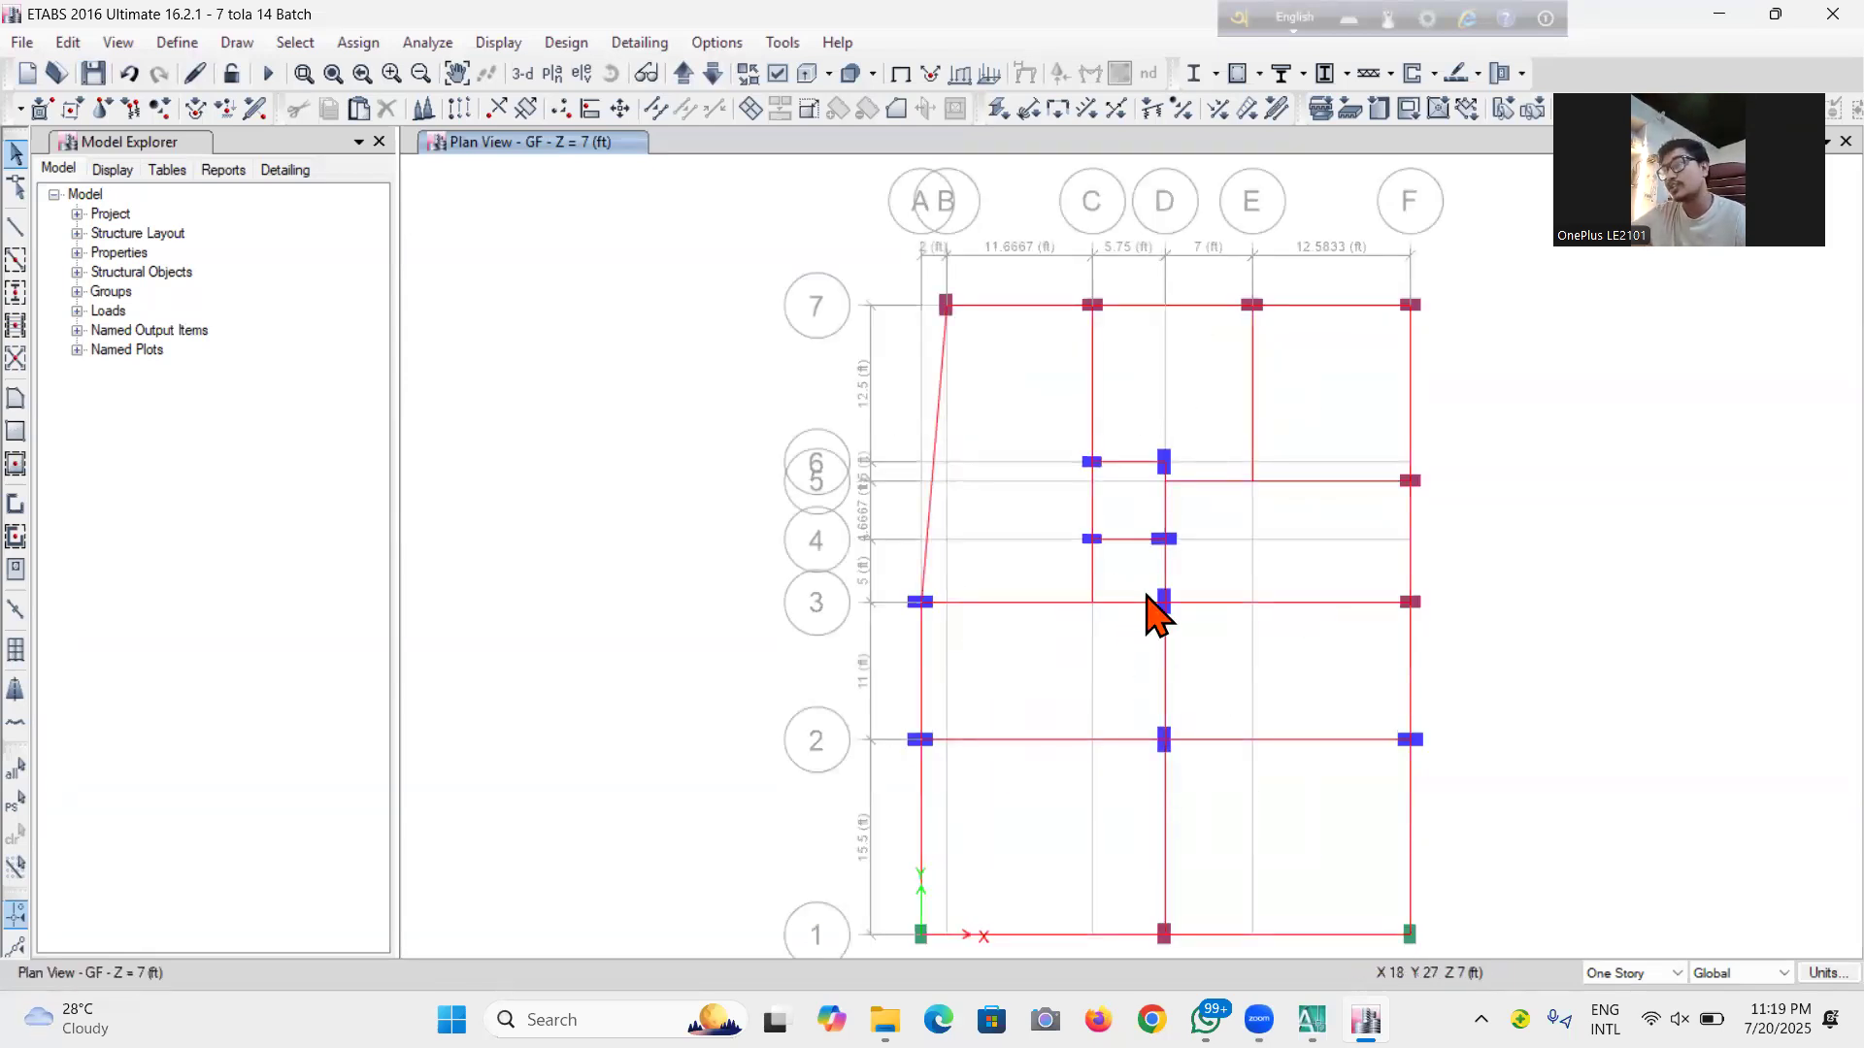
pyautogui.moveTo(1177, 832); pyautogui.dragTo(1136, 766, button='middle')
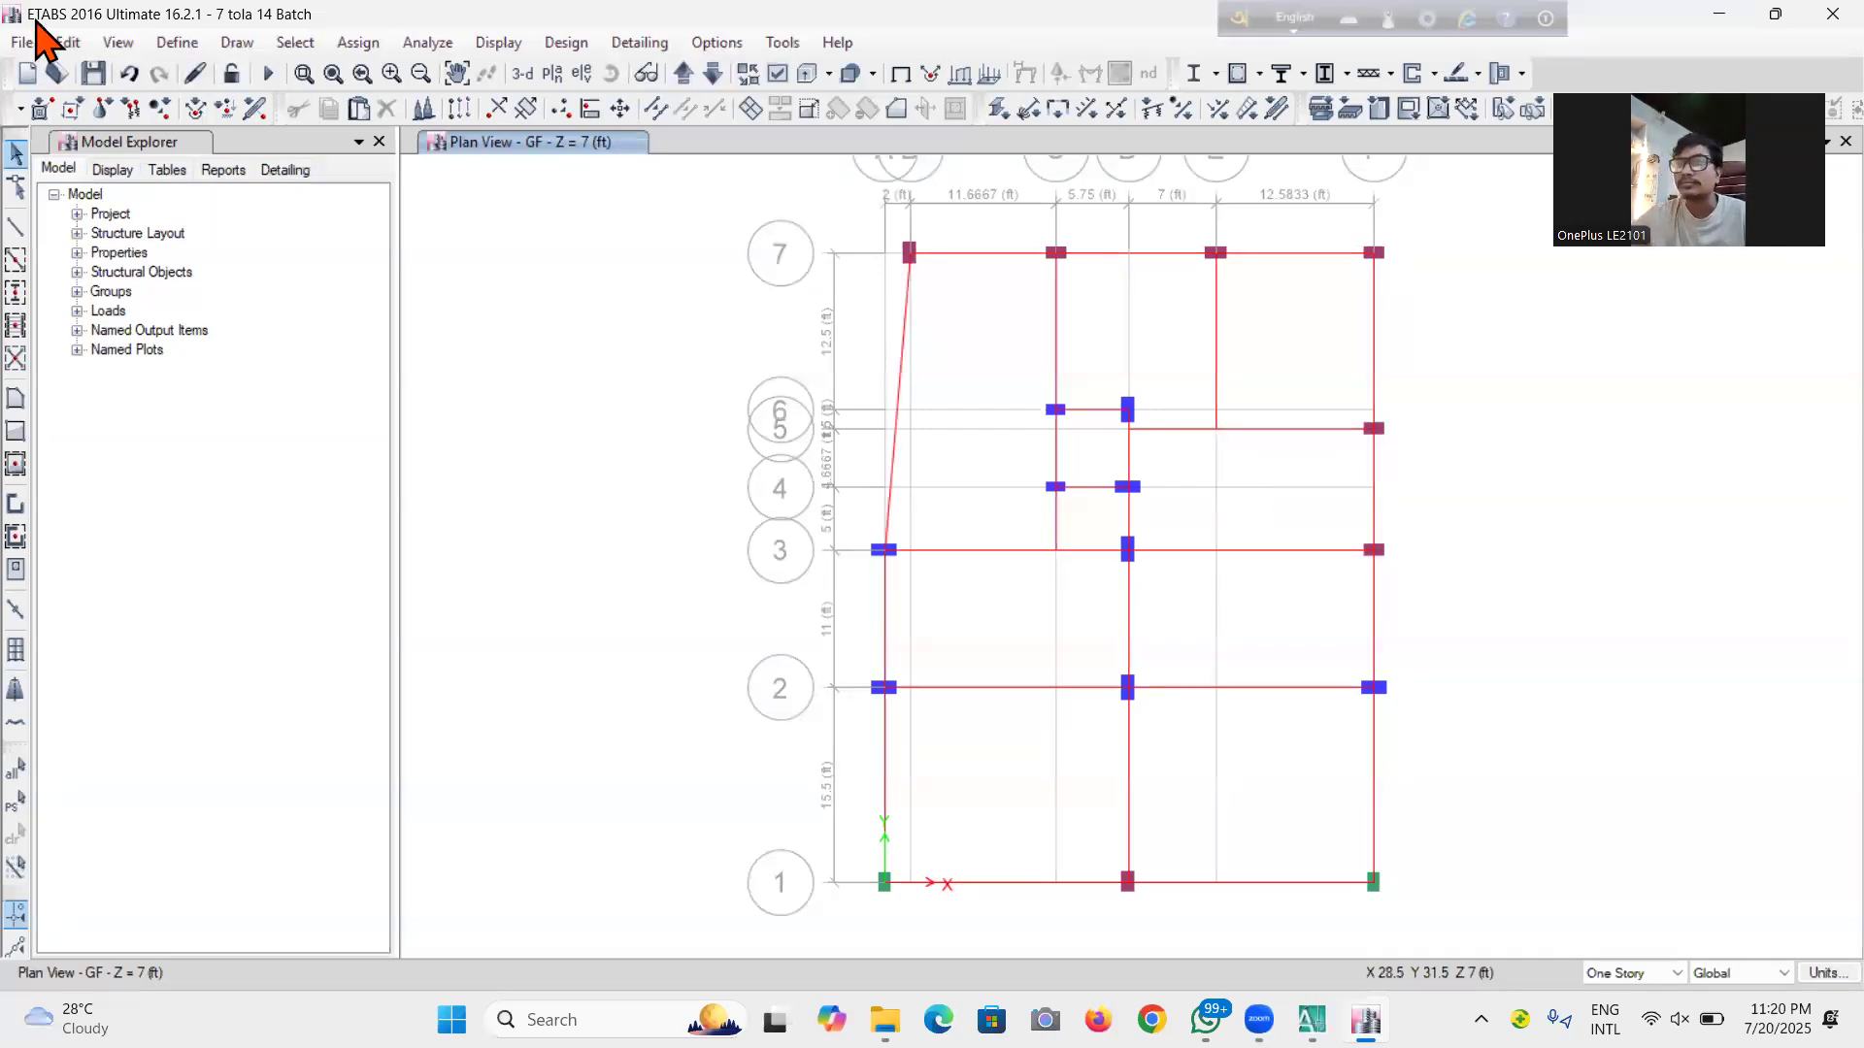
pyautogui.click(15, 186)
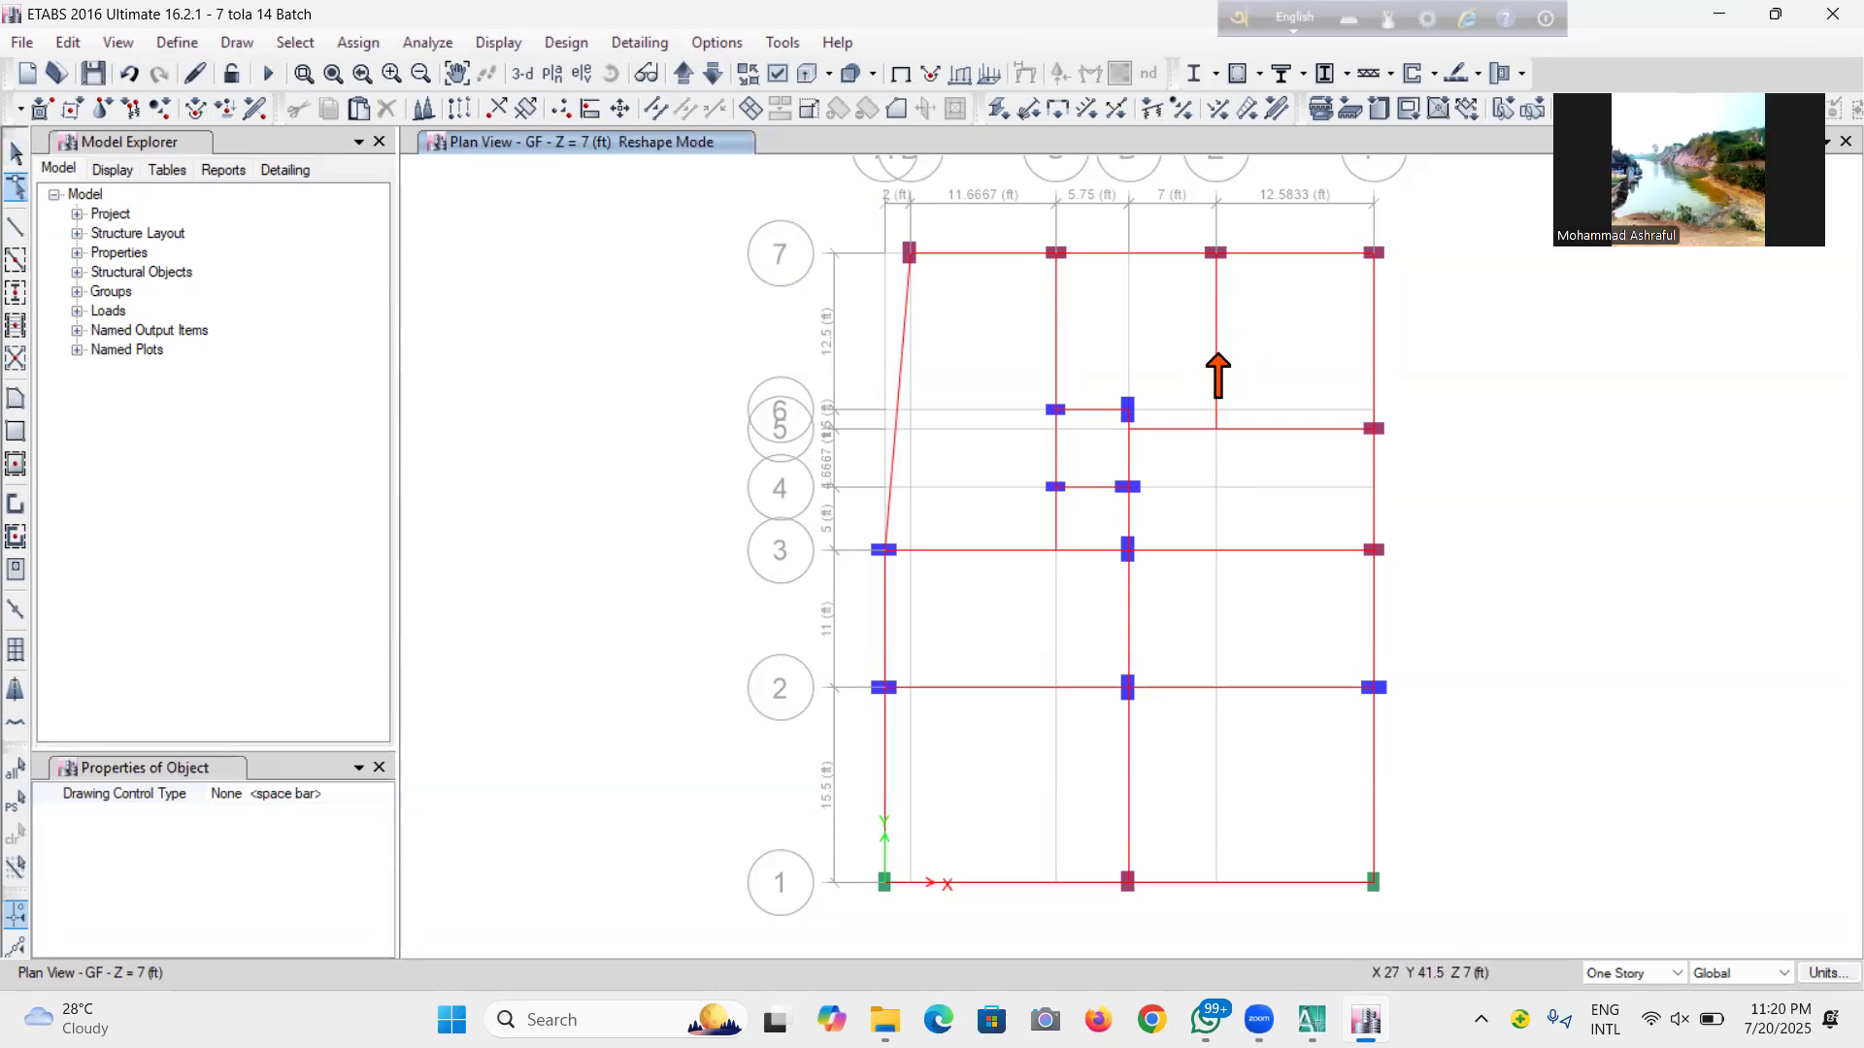
pyautogui.click(1215, 344)
pyautogui.scroll(3, 1219, 362)
pyautogui.scroll(-3, 1198, 469)
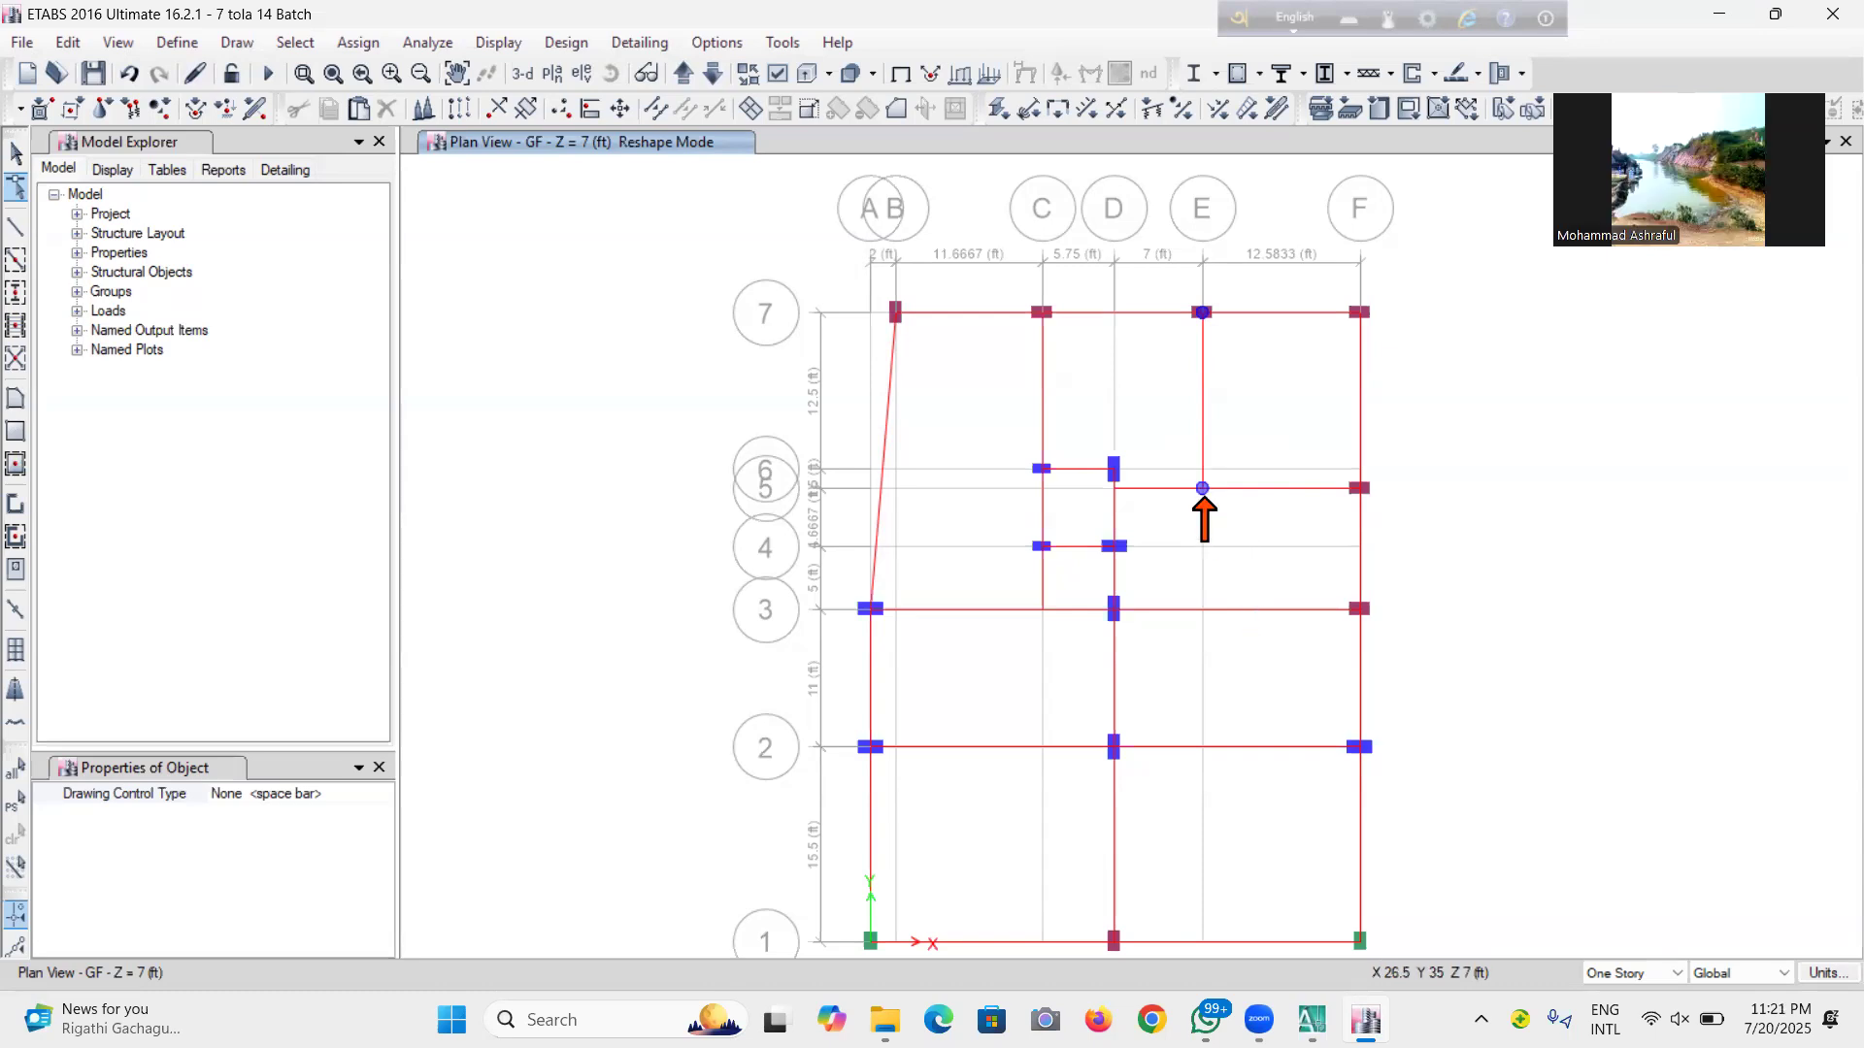
pyautogui.moveTo(1201, 485); pyautogui.dragTo(1114, 468)
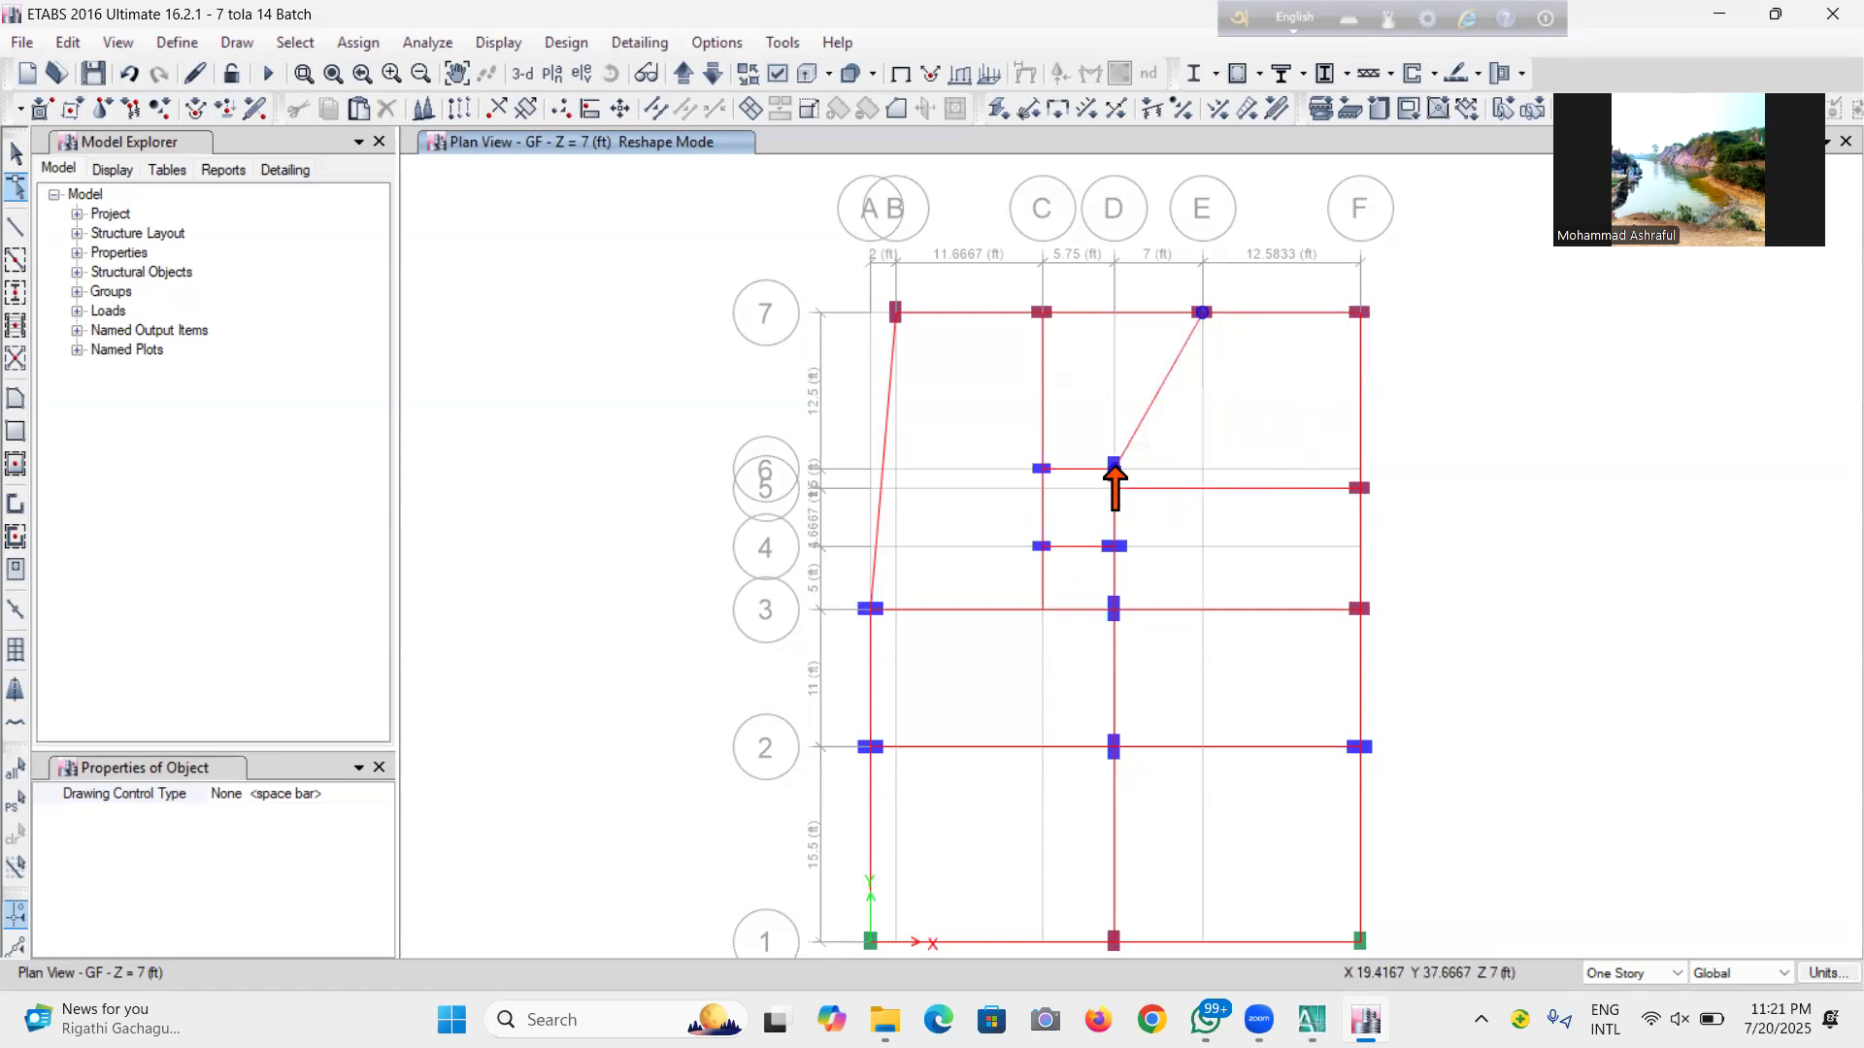
# Reshape the GF beam on grid line 5 by moving its end from D-5 to the column at D-6, and save the model
pyautogui.scroll(2, 1116, 480)
pyautogui.scroll(-4, 1198, 515)
pyautogui.scroll(3, 1199, 509)
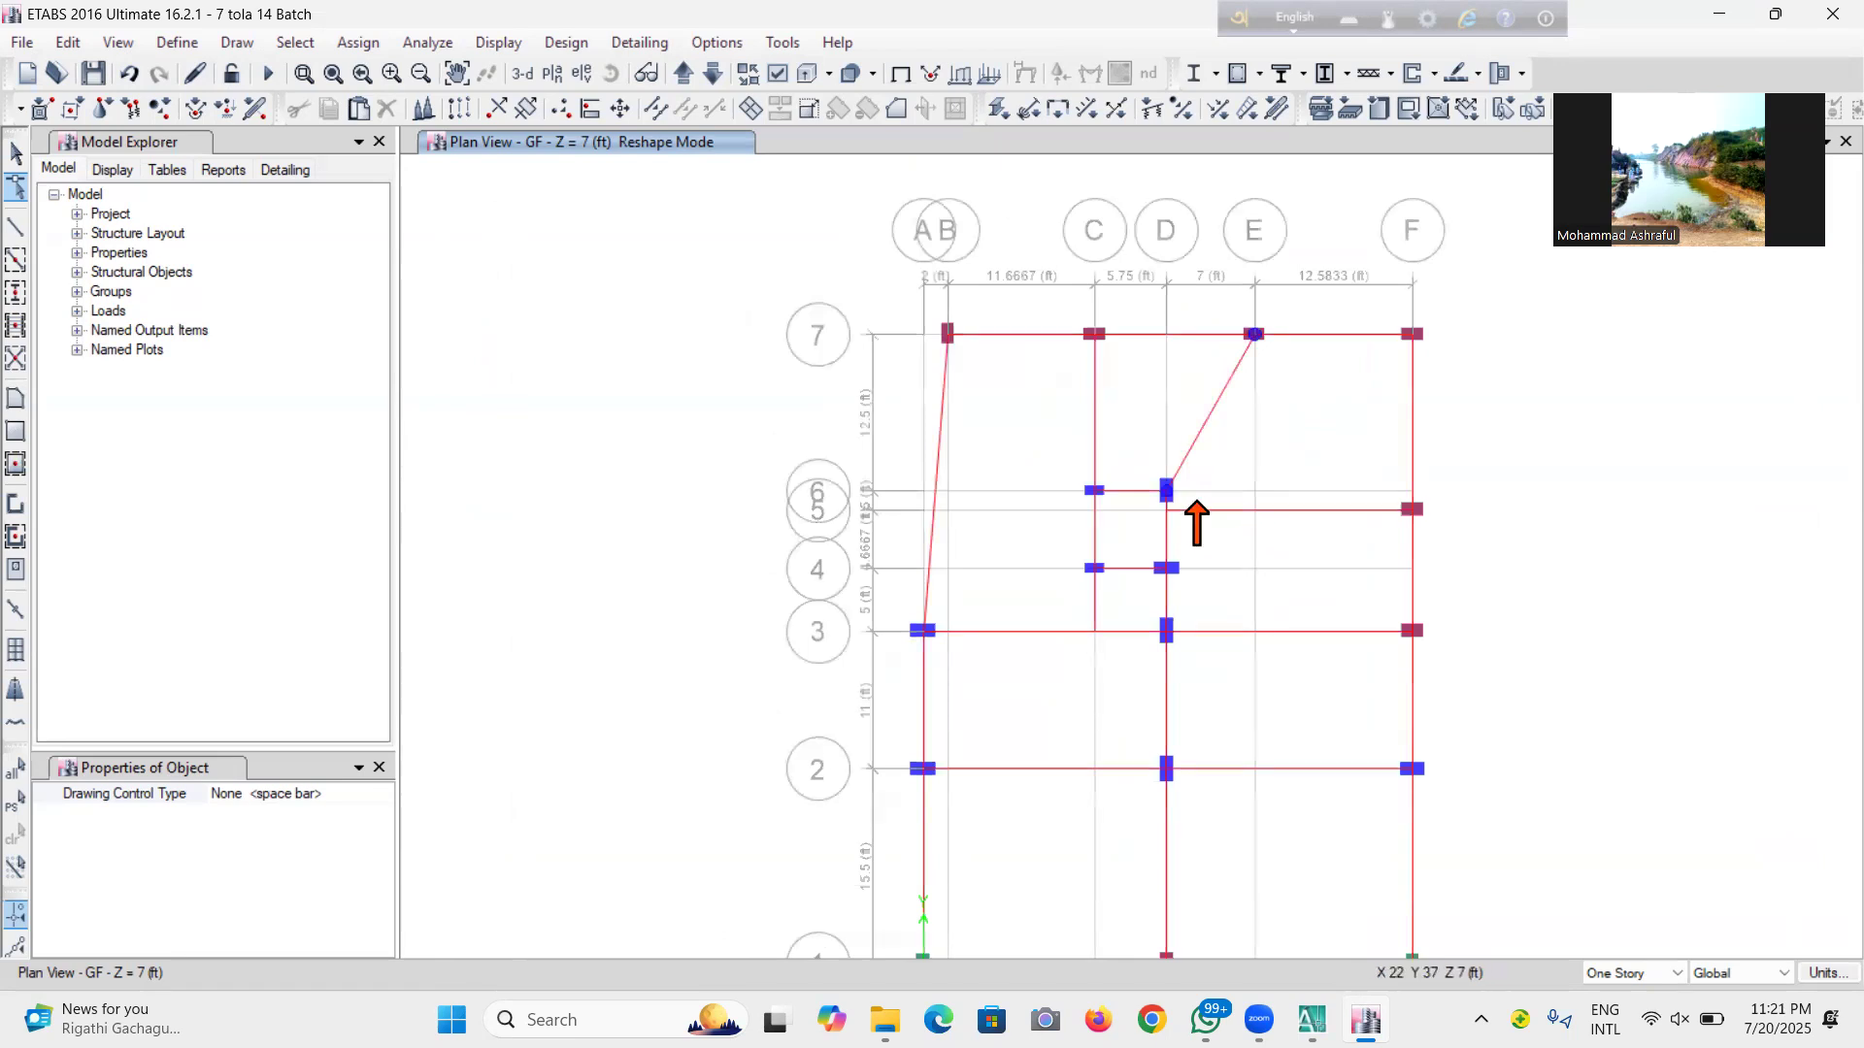
pyautogui.scroll(3, 1204, 524)
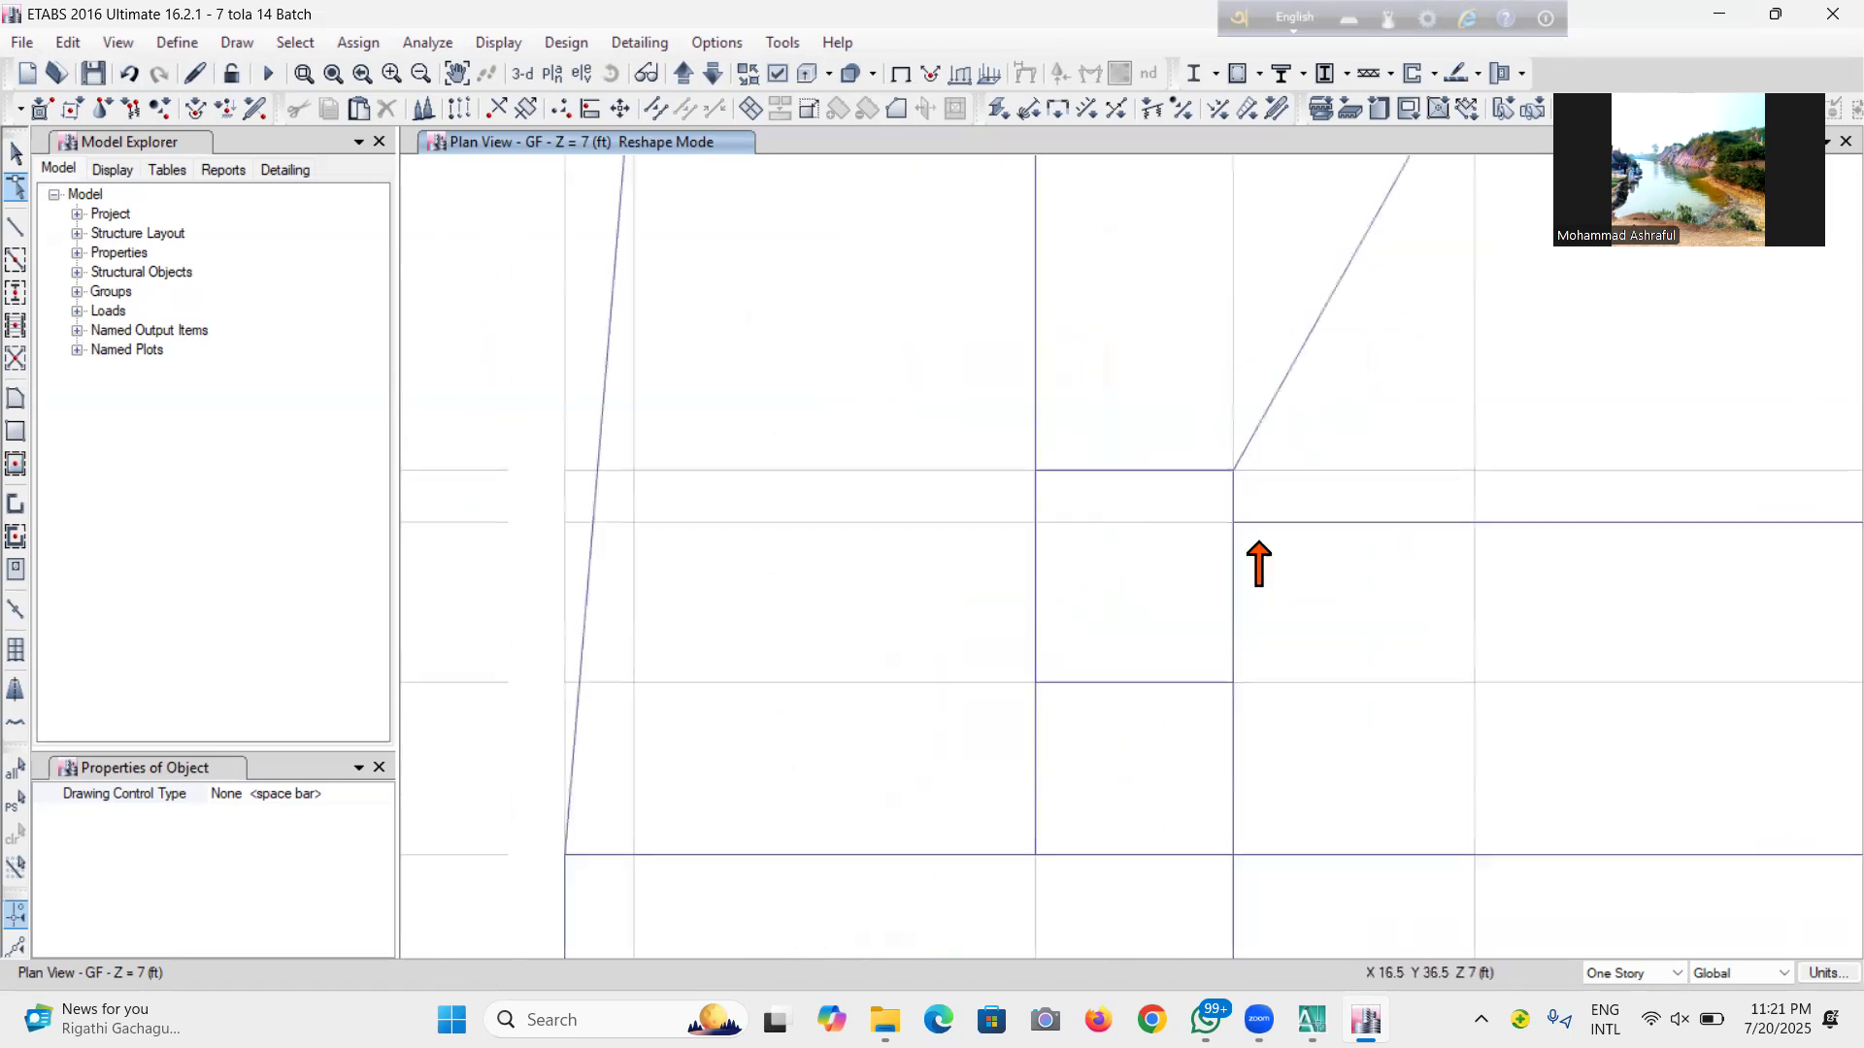
pyautogui.moveTo(1233, 522); pyautogui.dragTo(1231, 470)
pyautogui.scroll(-6, 1231, 471)
pyautogui.scroll(6, 1281, 520)
pyautogui.scroll(-3, 1252, 486)
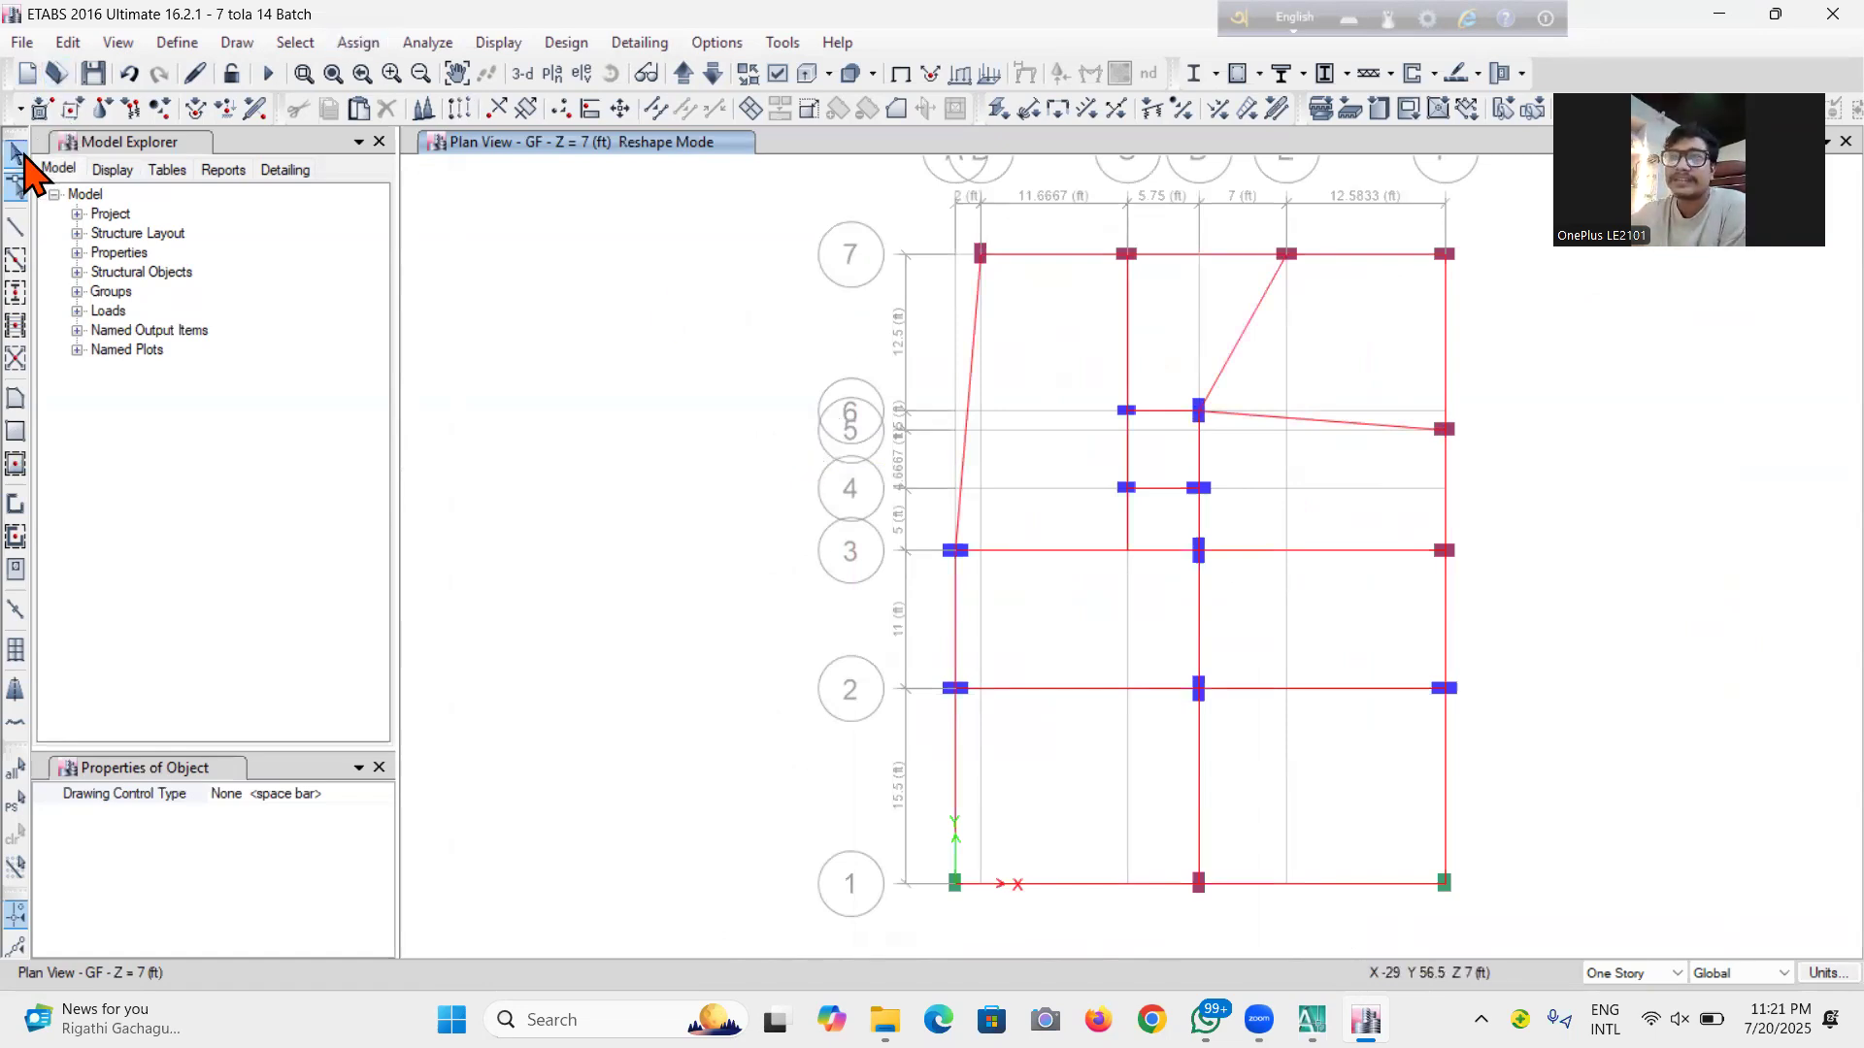
pyautogui.click(15, 152)
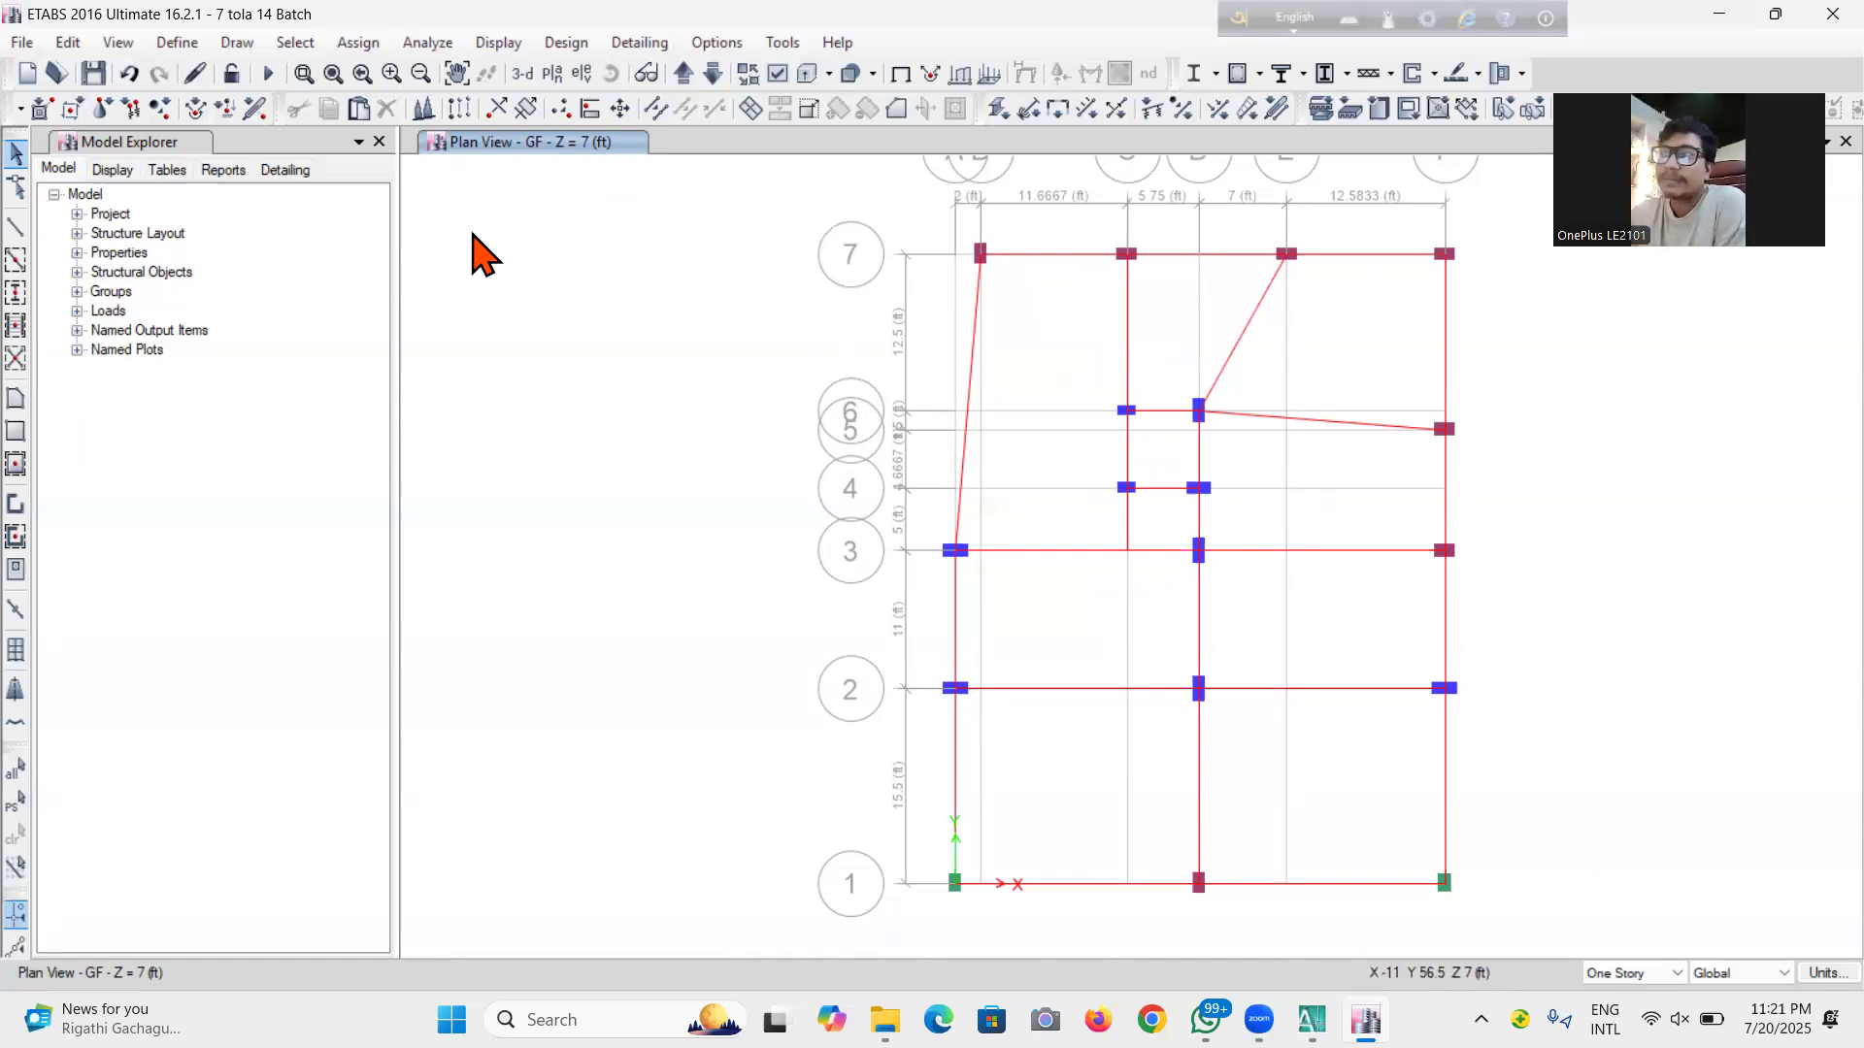
pyautogui.click(95, 75)
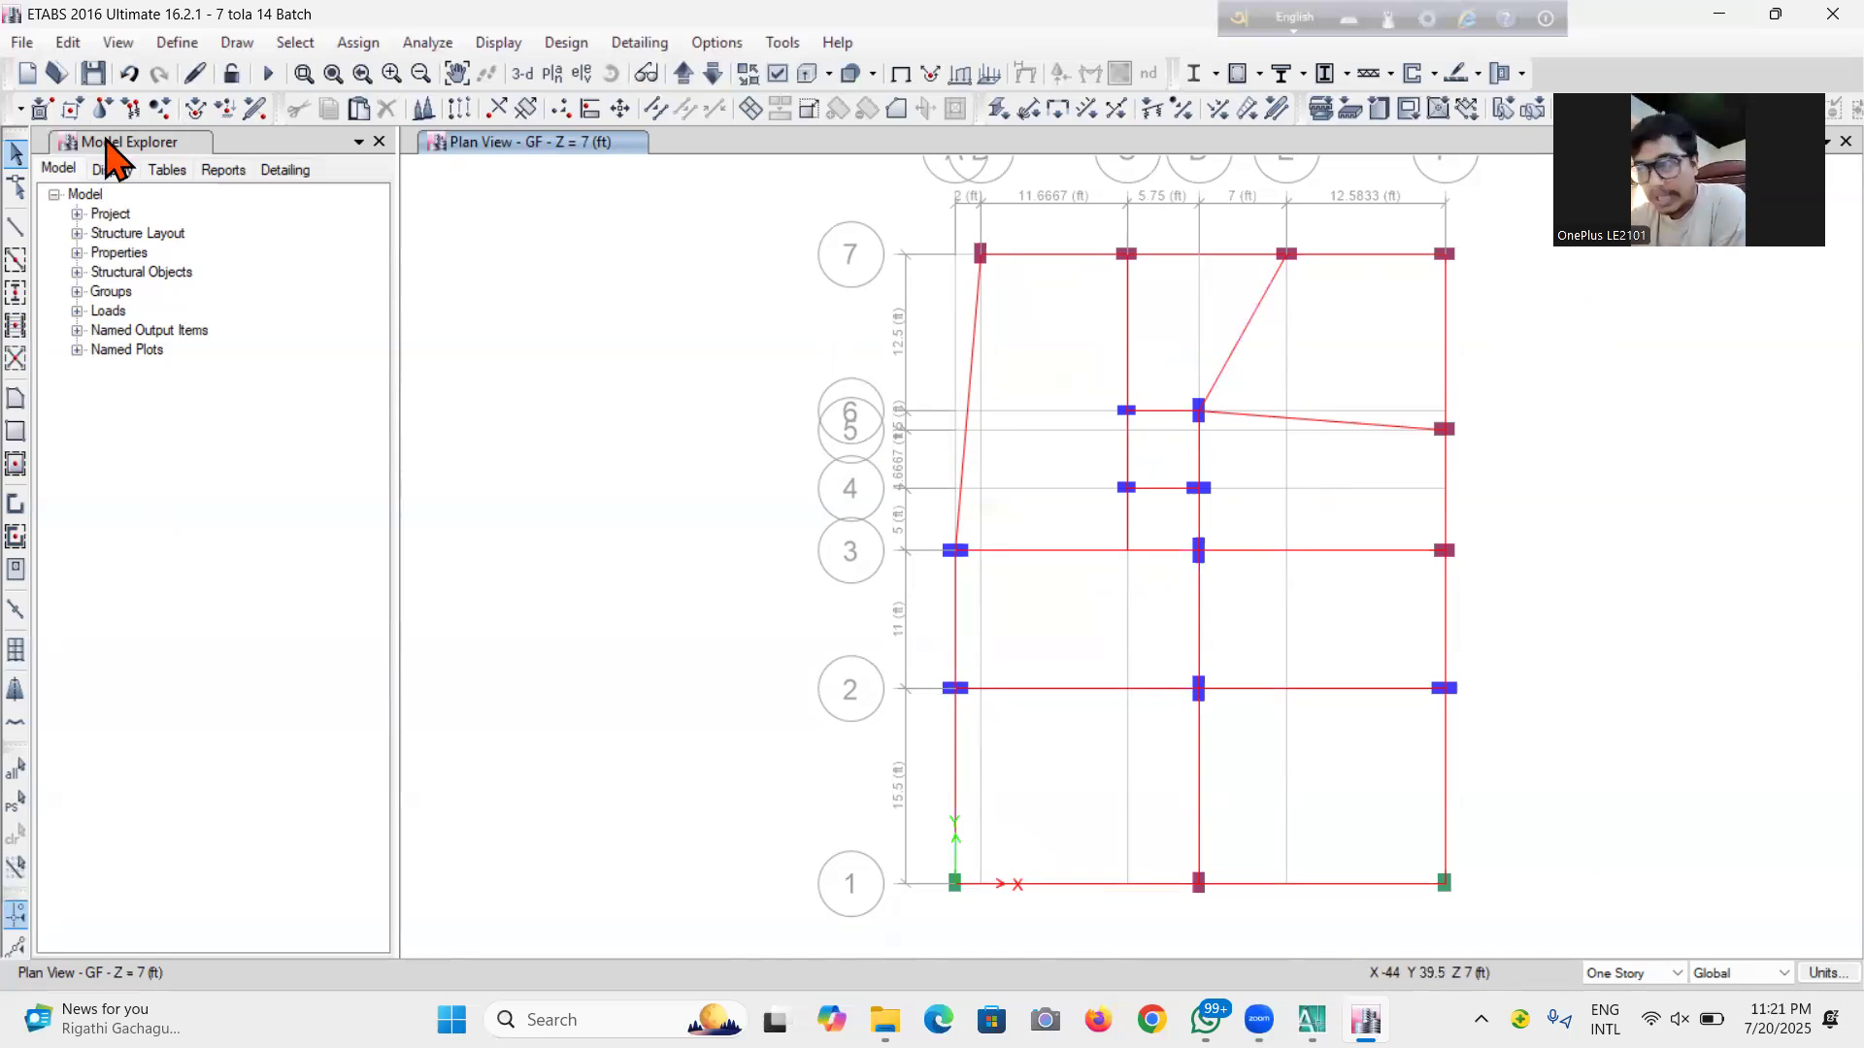
# Show the 1ST story plan and examine the beam ends around grid points A-3 and B-3
pyautogui.click(683, 73)
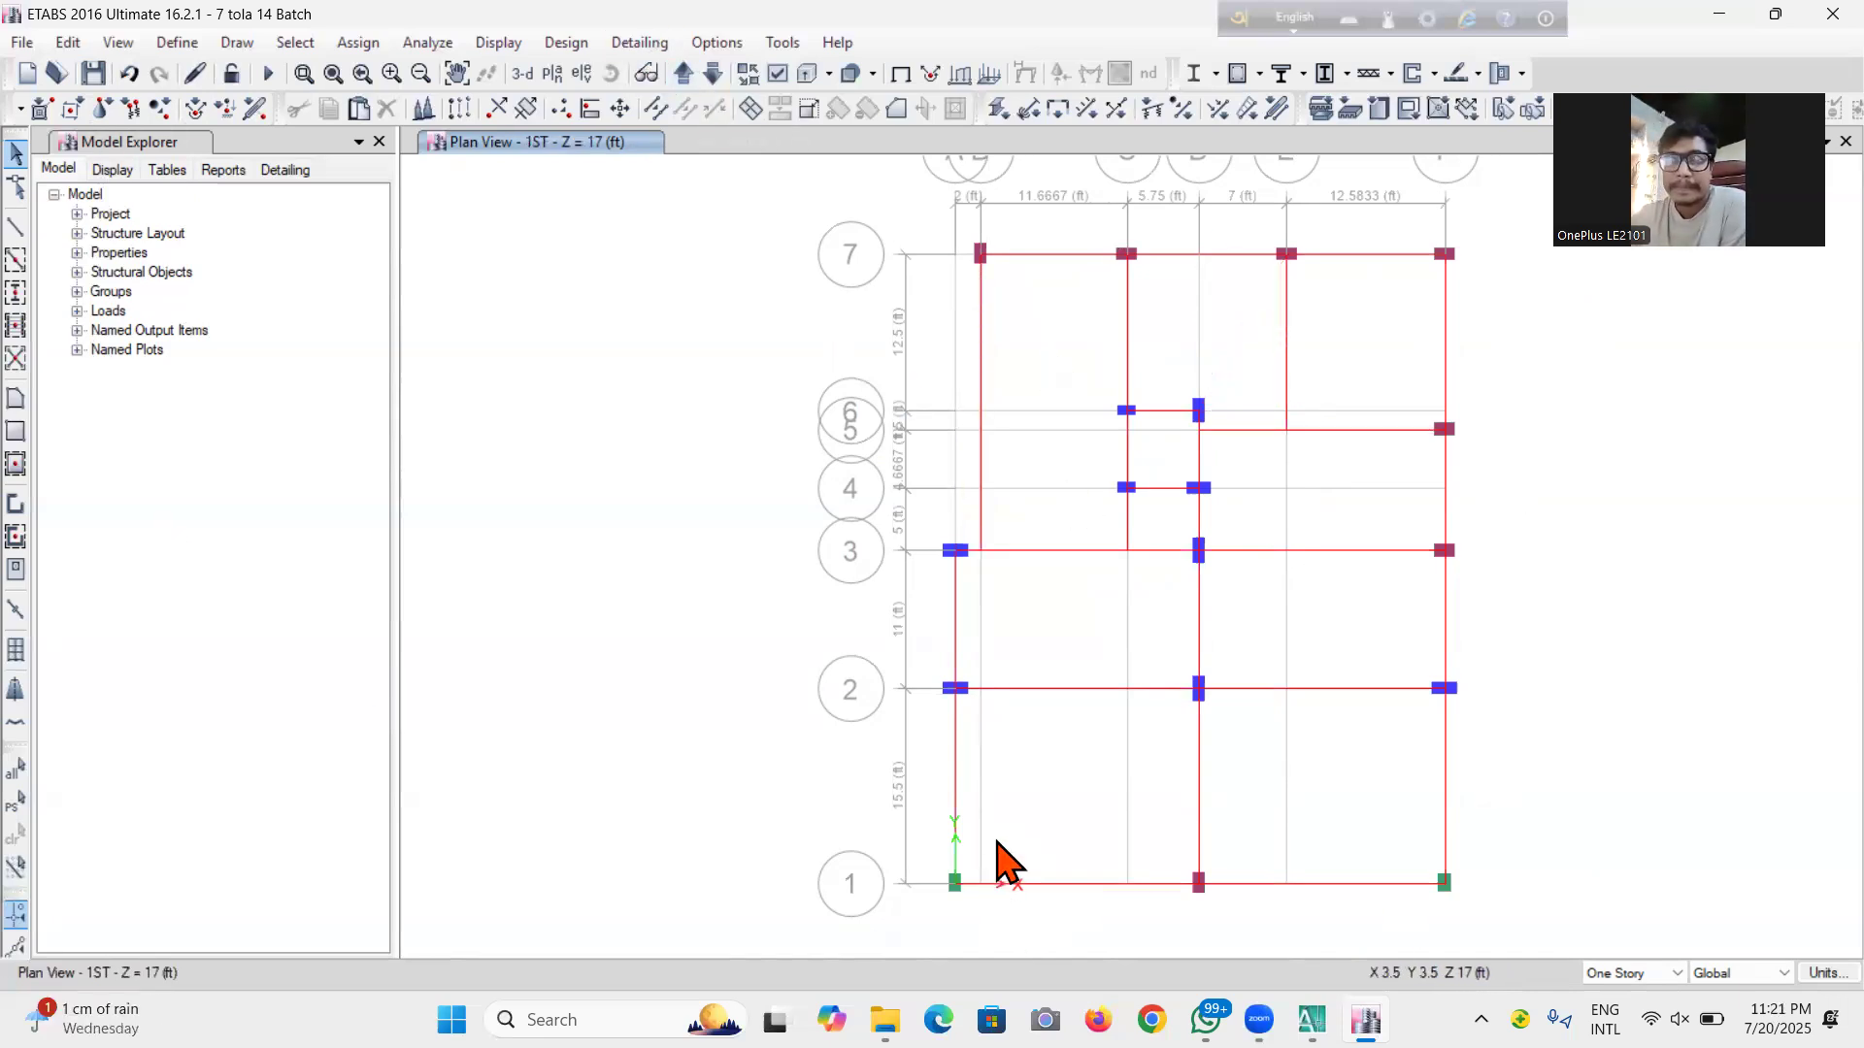
pyautogui.scroll(3, 1005, 558)
pyautogui.scroll(-3, 1005, 558)
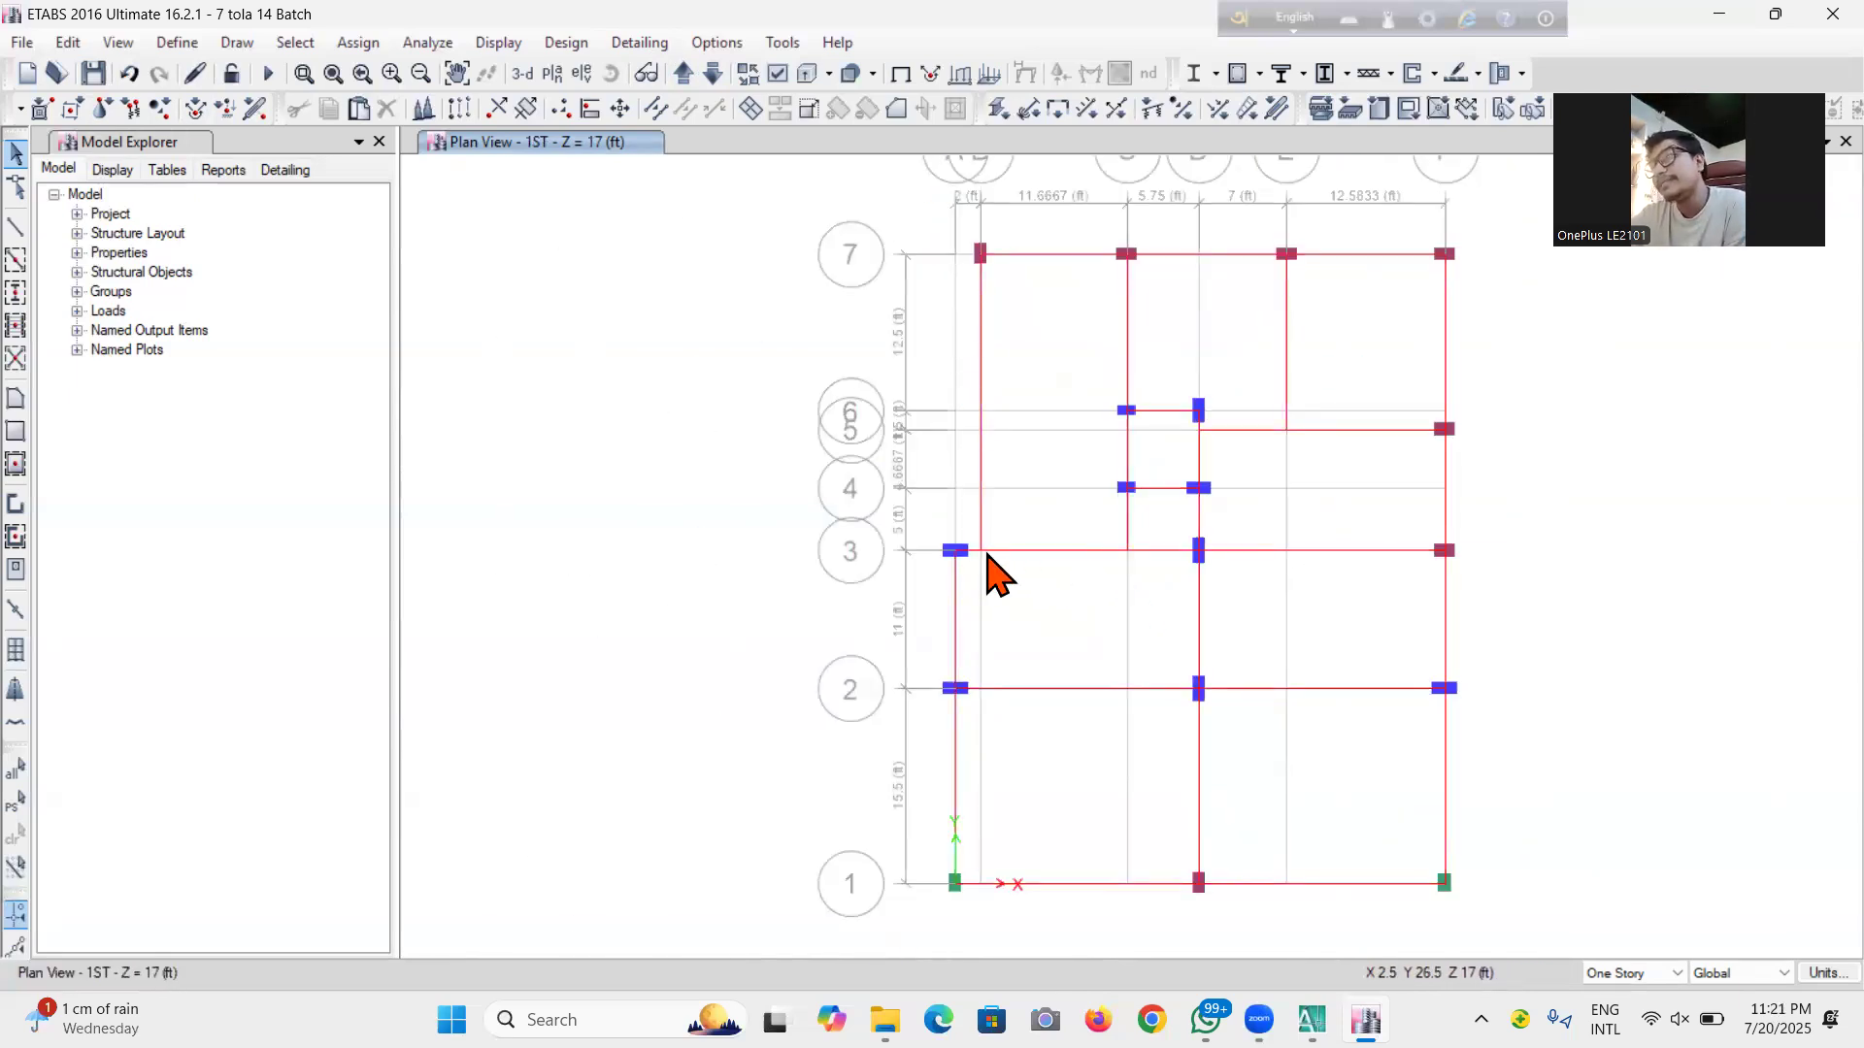
pyautogui.scroll(3, 988, 556)
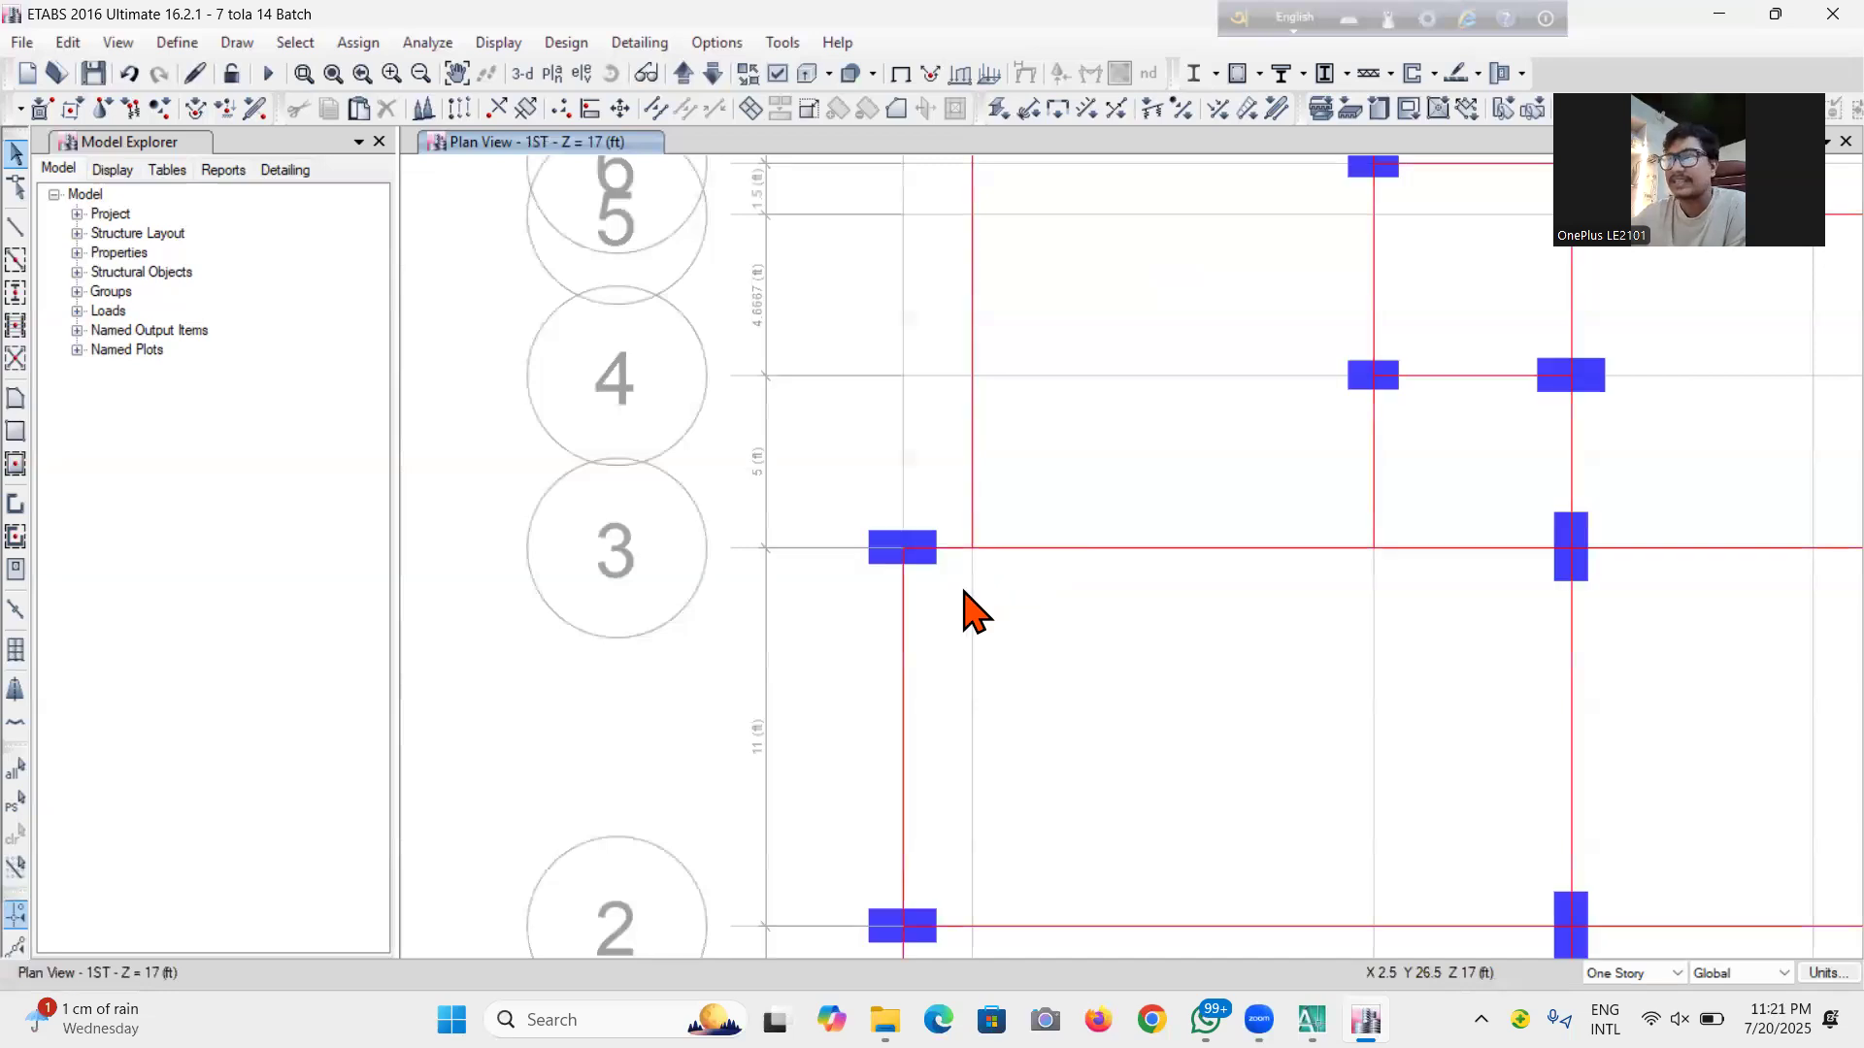
pyautogui.scroll(-3, 969, 631)
pyautogui.scroll(3, 946, 543)
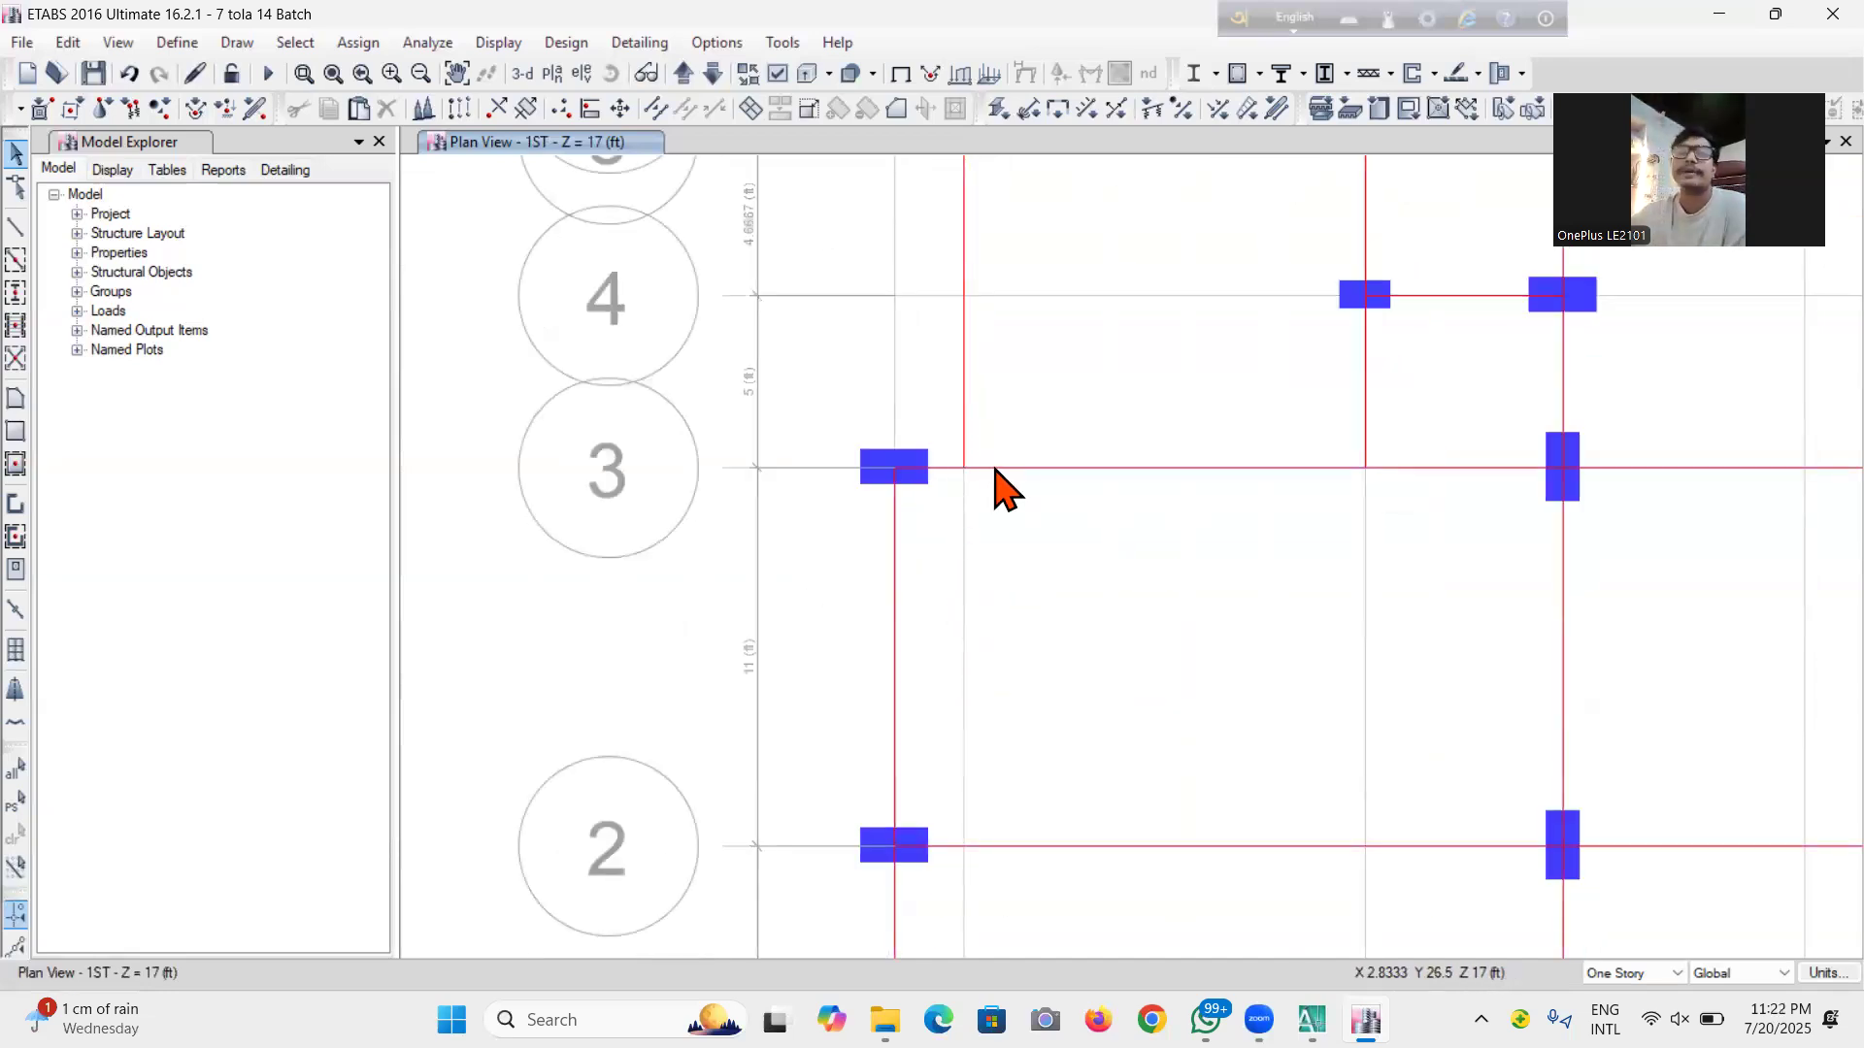
# Switch to AutoCAD and examine the beam layout around the stair and the columns on the upper grid lines
pyautogui.moveTo(1312, 1019)
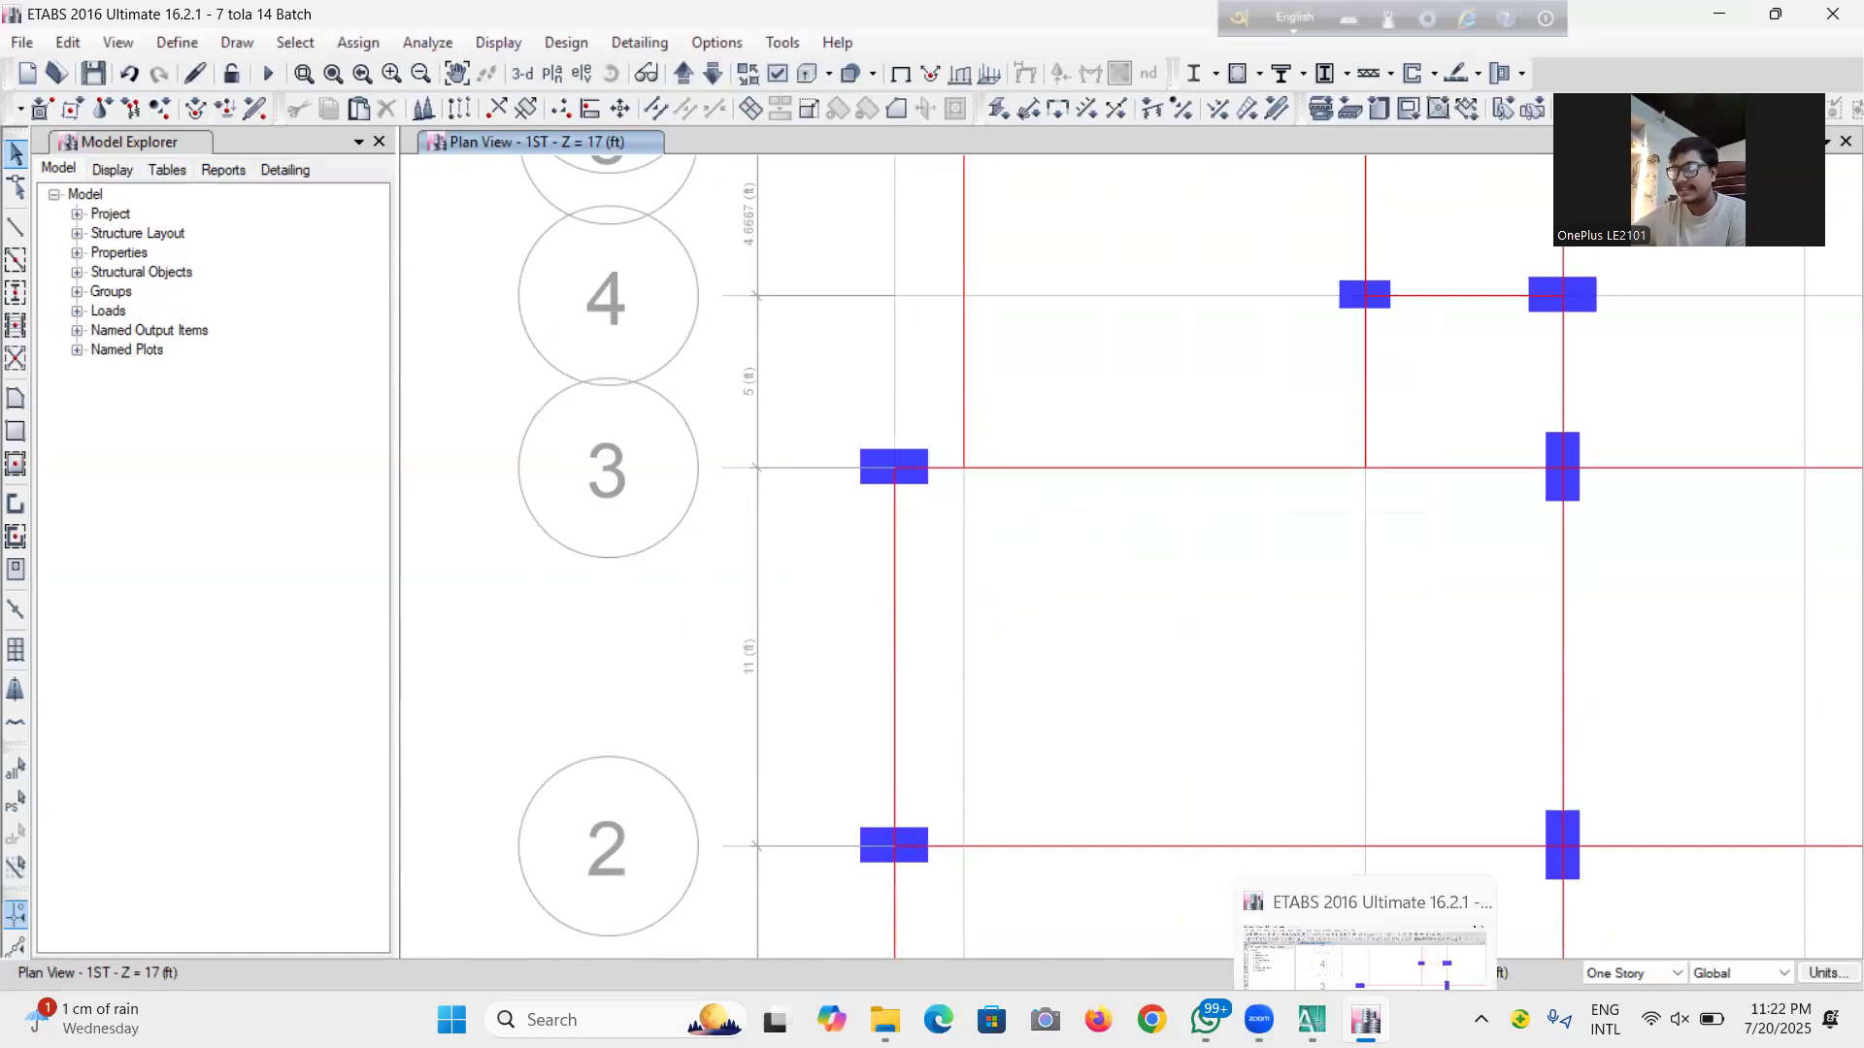
pyautogui.click(1306, 956)
pyautogui.scroll(5, 971, 499)
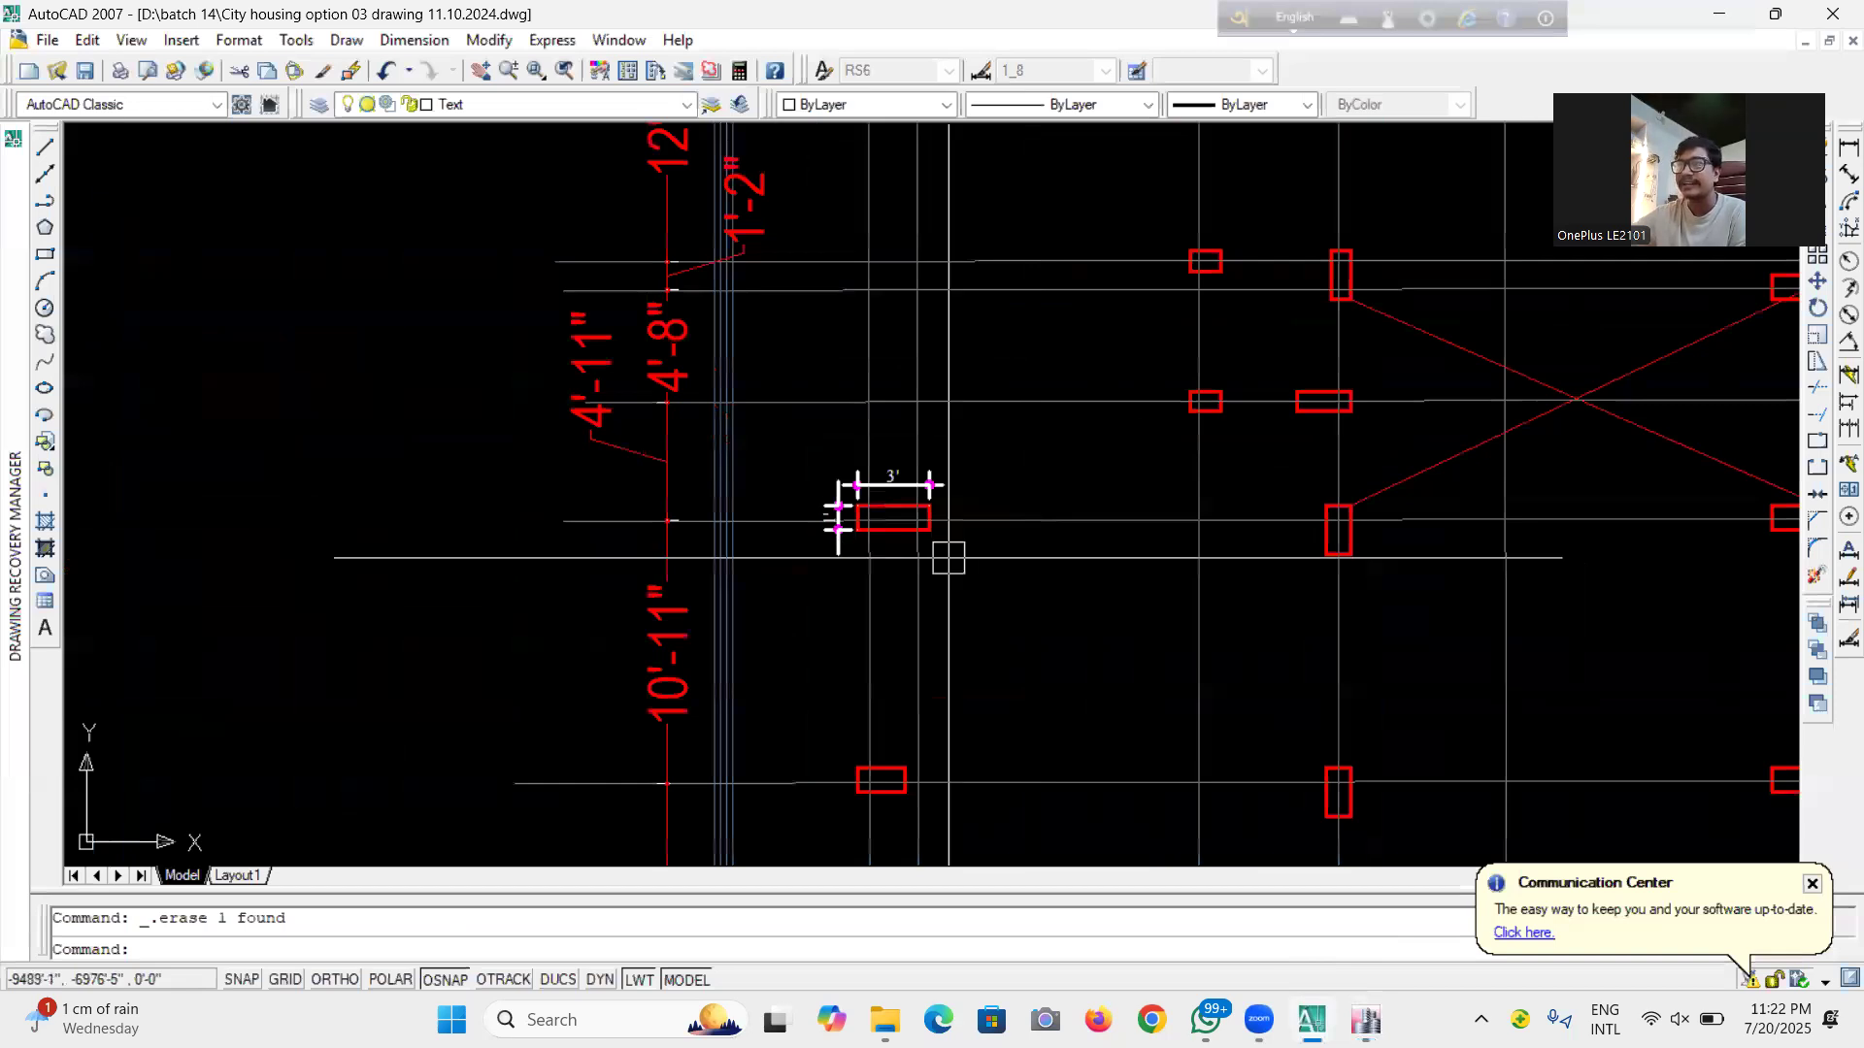
pyautogui.scroll(-4, 942, 563)
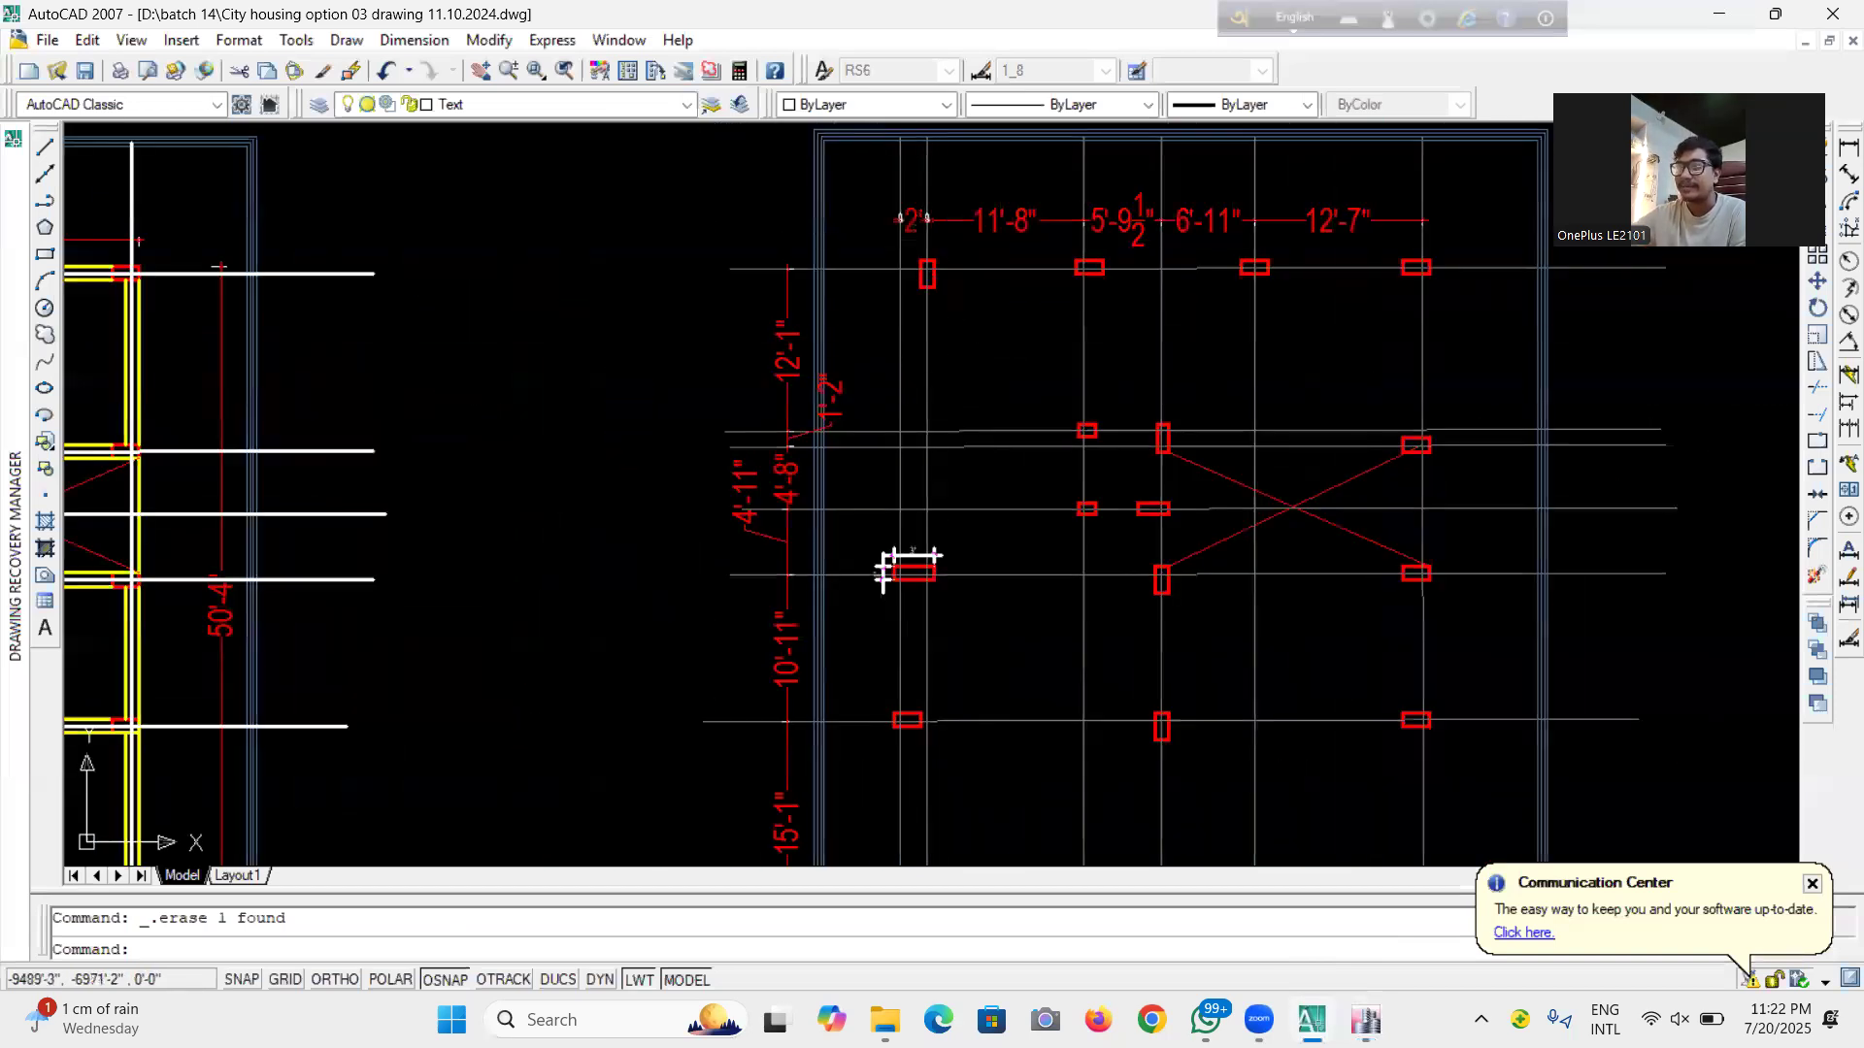
pyautogui.scroll(-4, 1044, 610)
pyautogui.scroll(3, 175, 500)
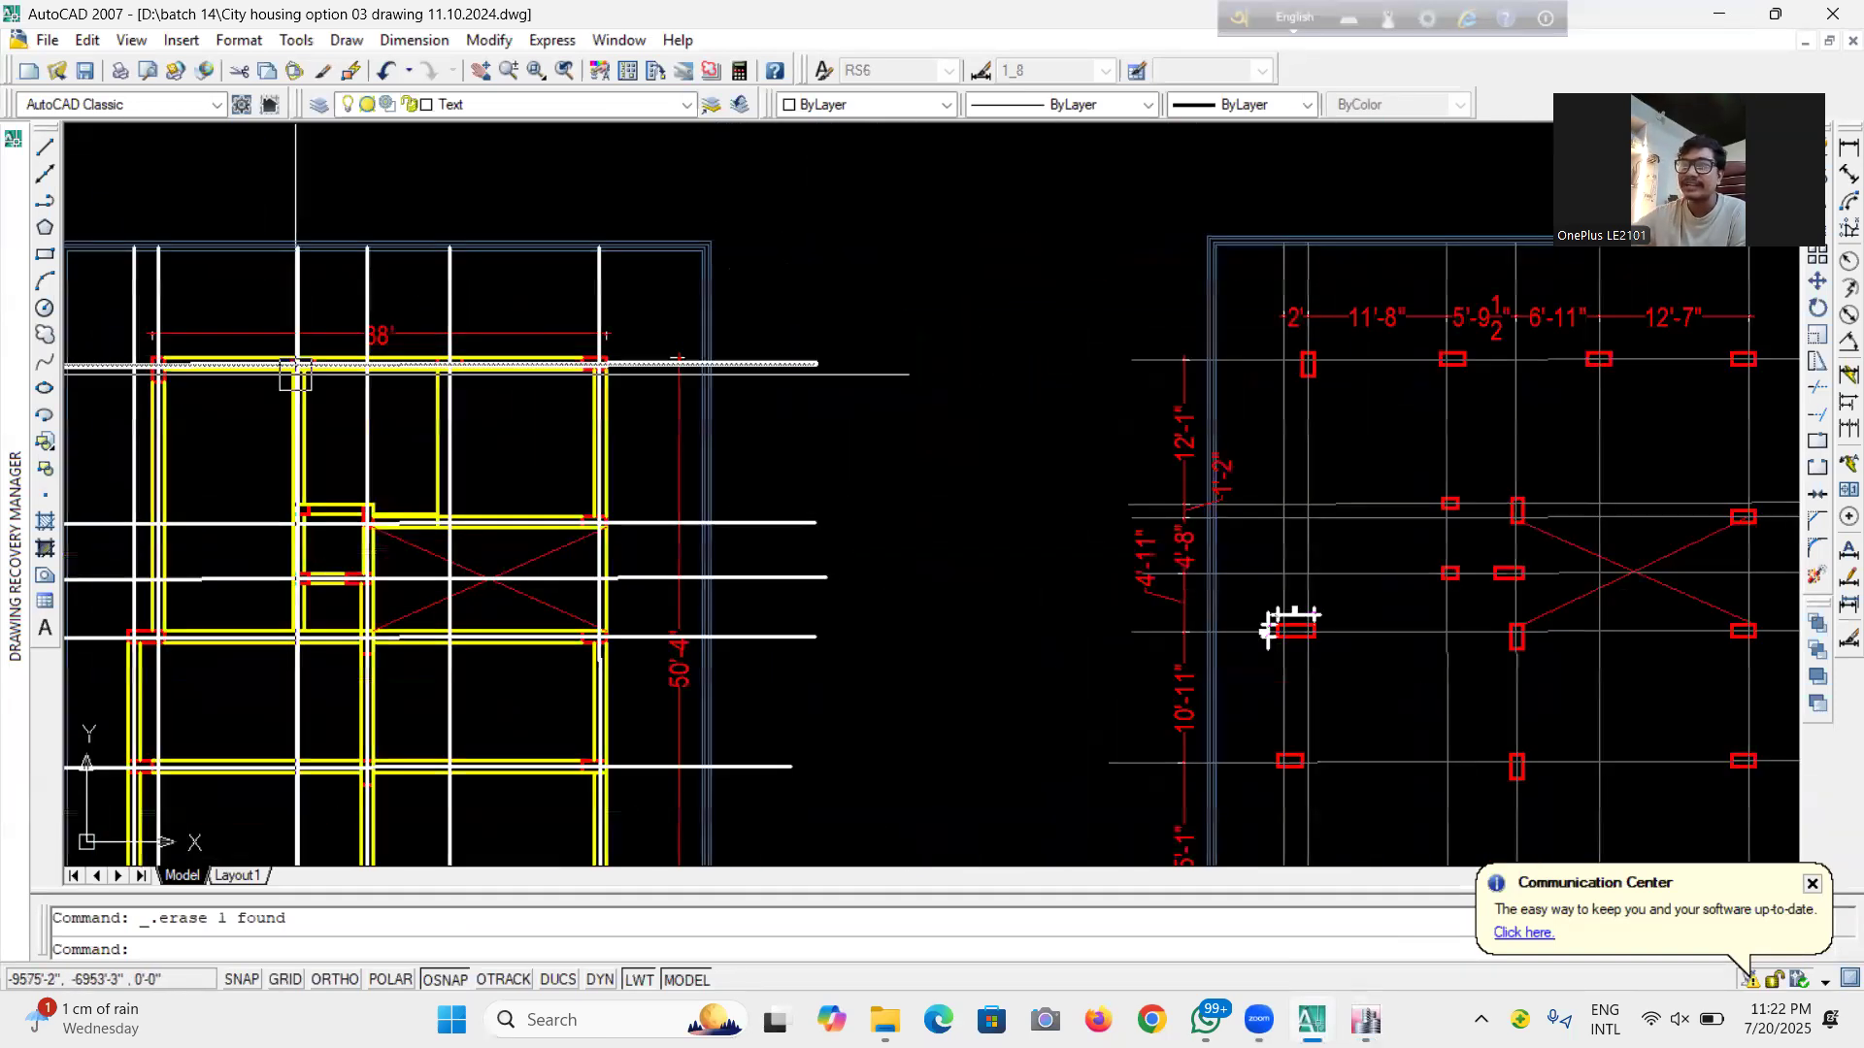
pyautogui.scroll(4, 189, 595)
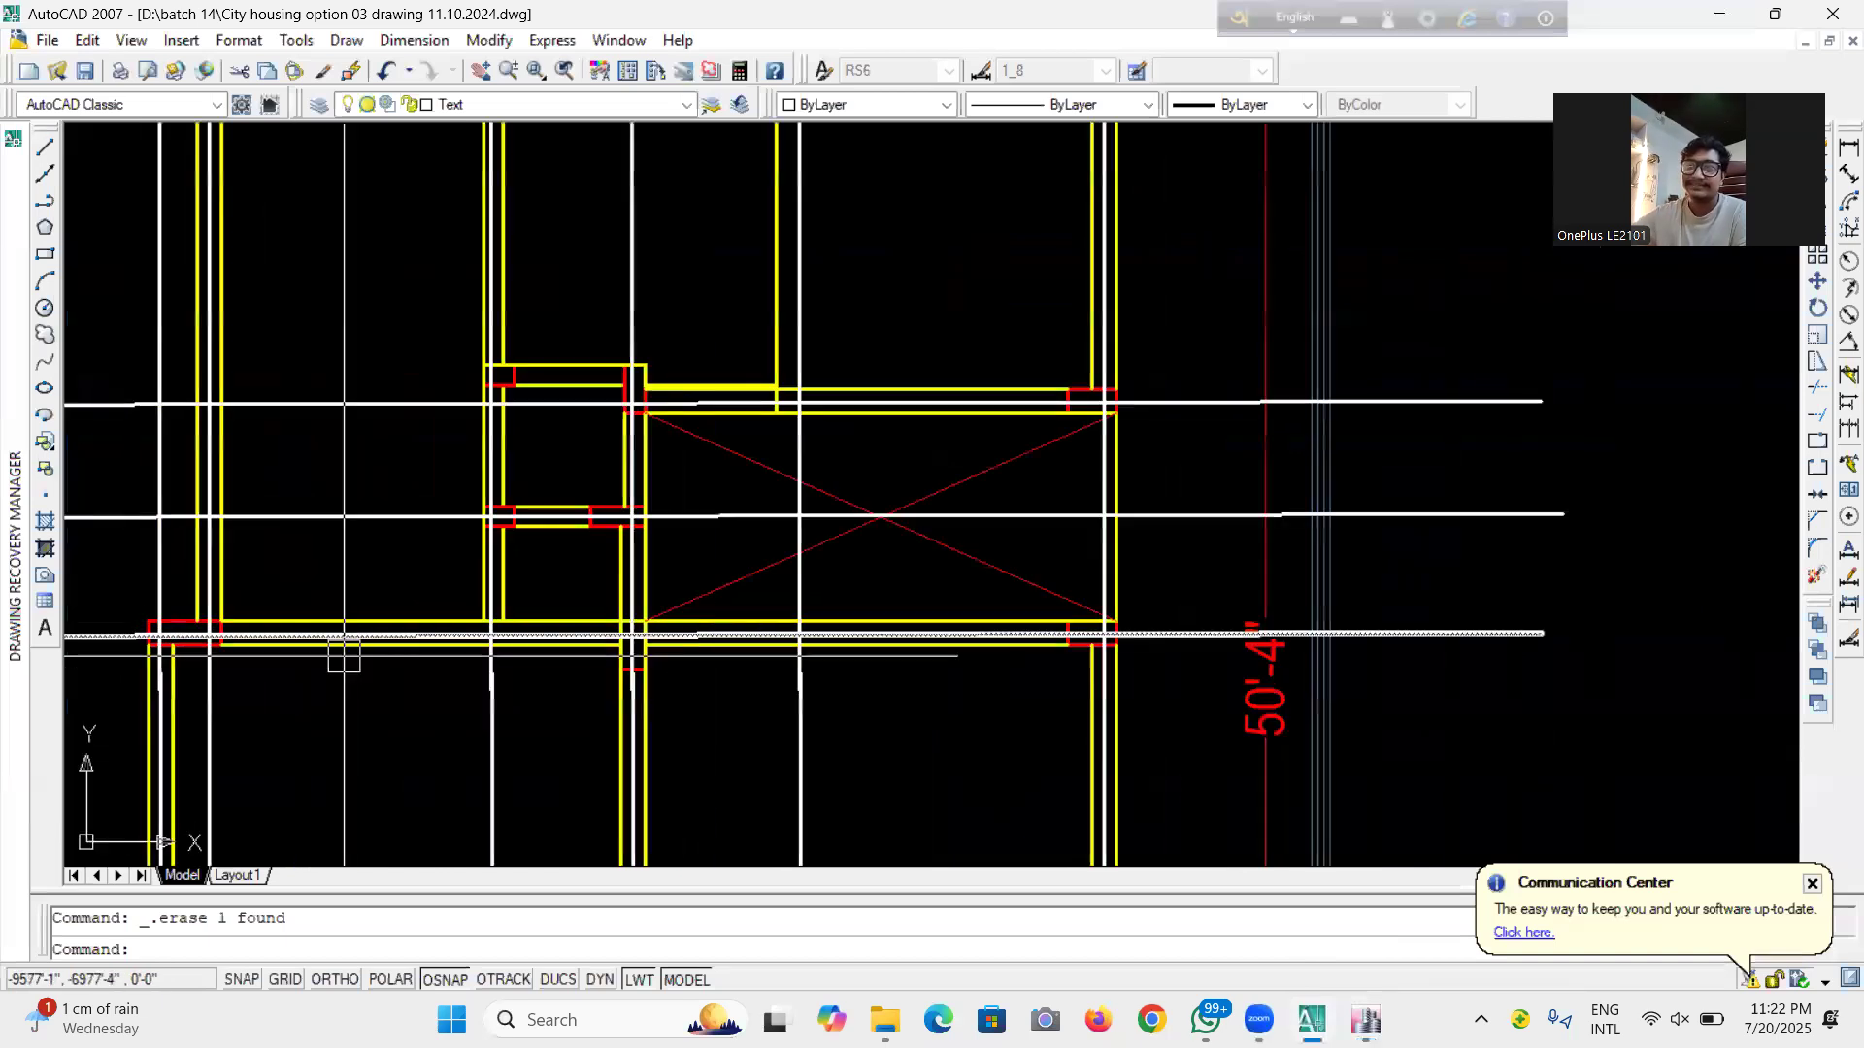
pyautogui.scroll(-3, 340, 653)
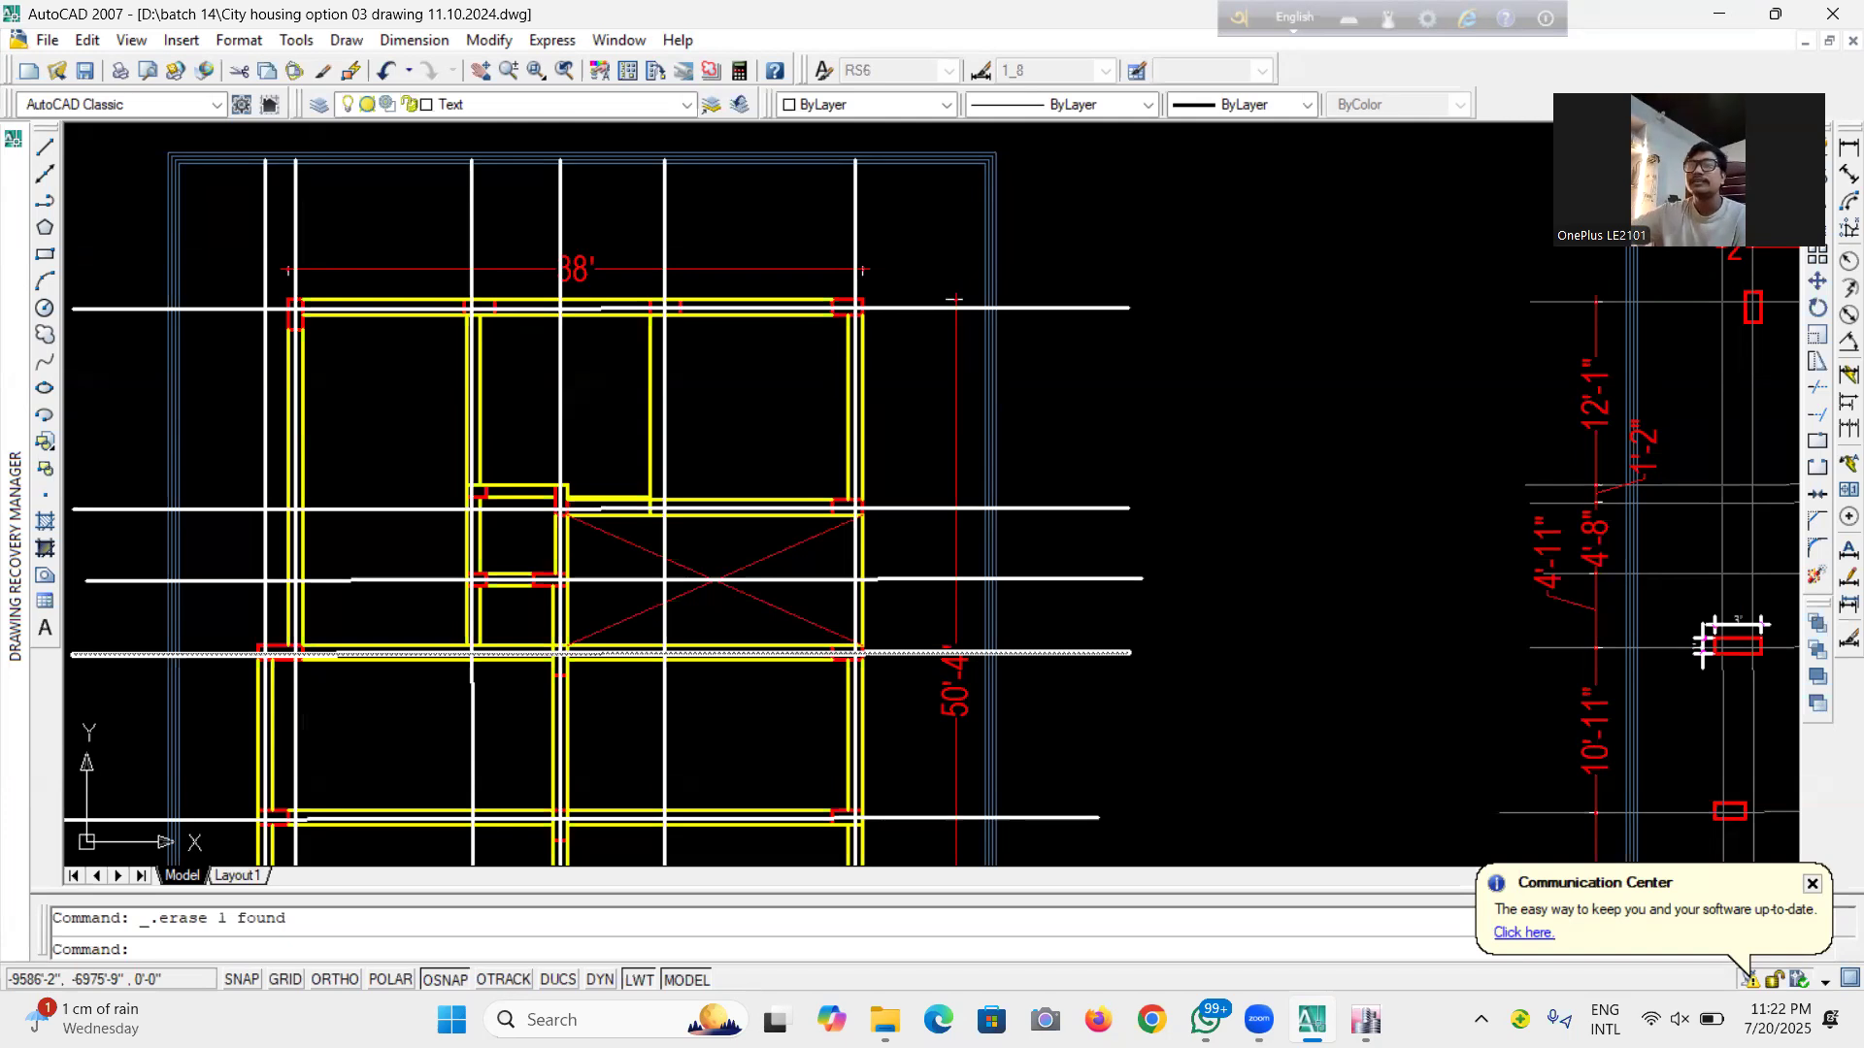
# Return to ETABS and save the model
pyautogui.click(1719, 15)
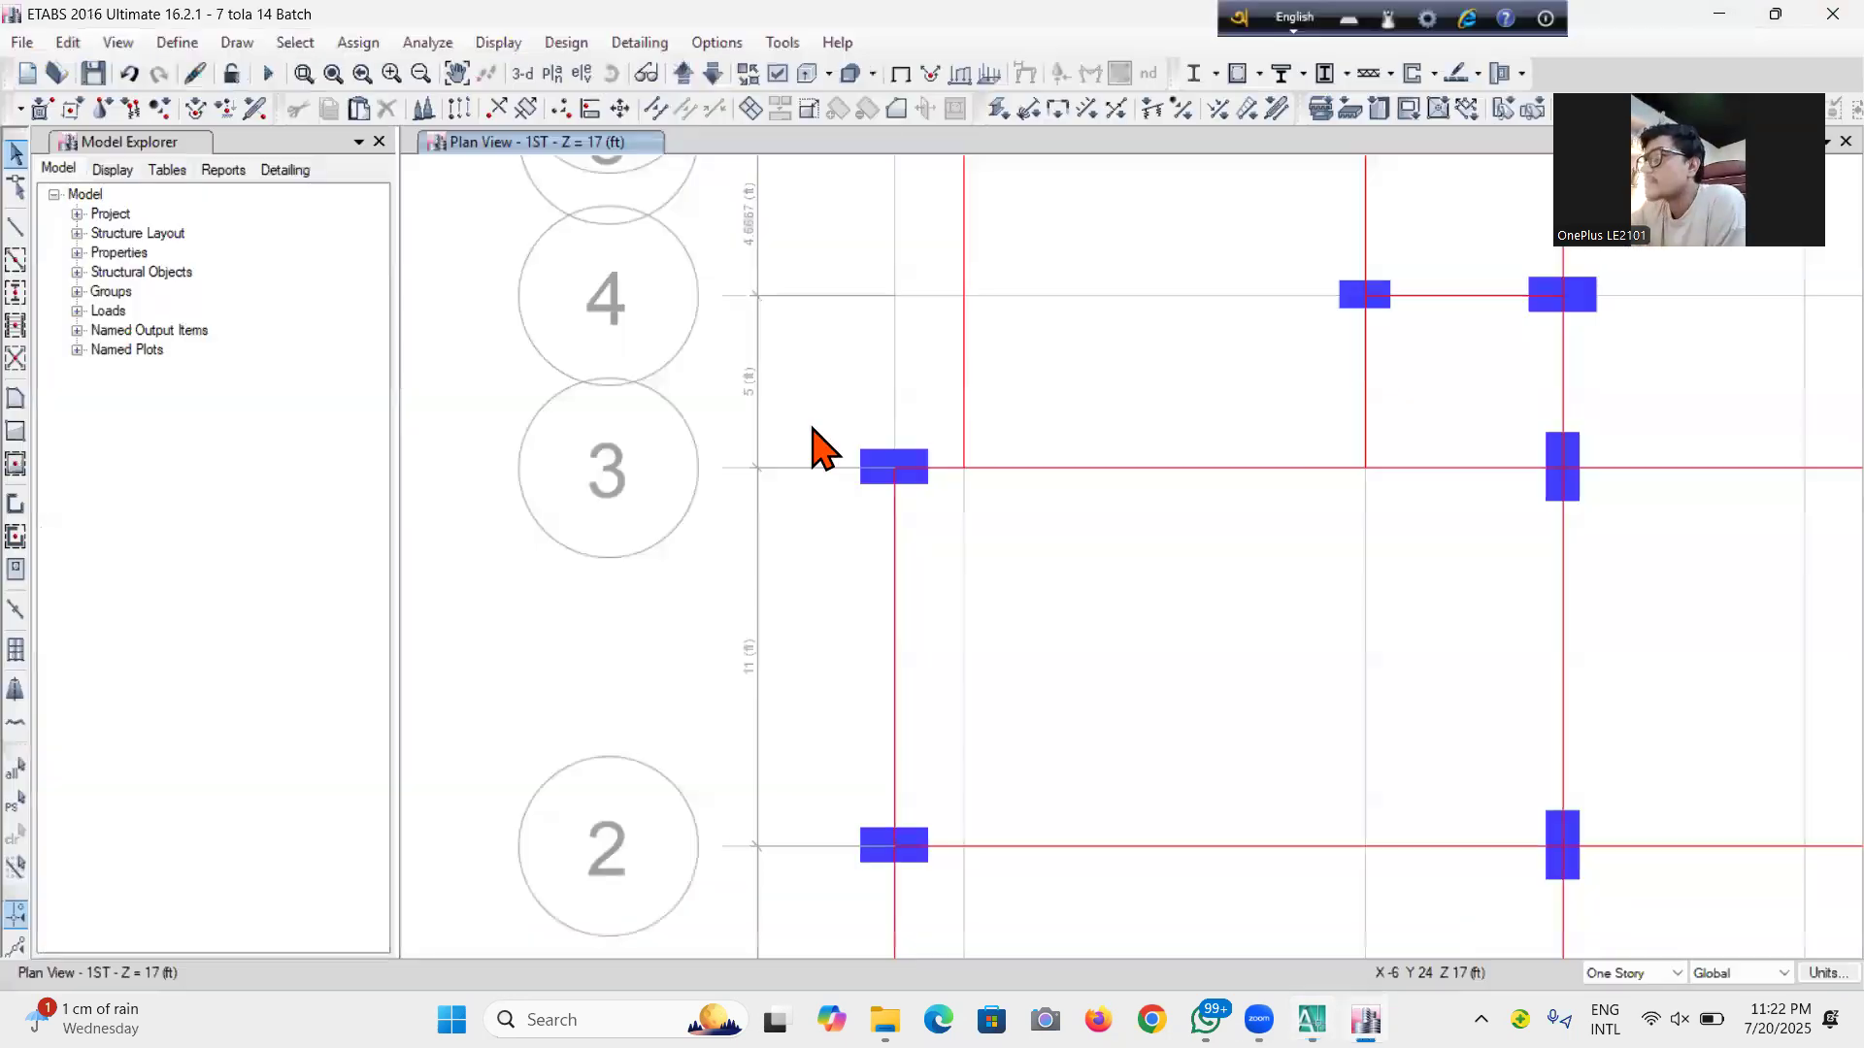
pyautogui.scroll(-5, 1323, 632)
pyautogui.scroll(3, 1322, 674)
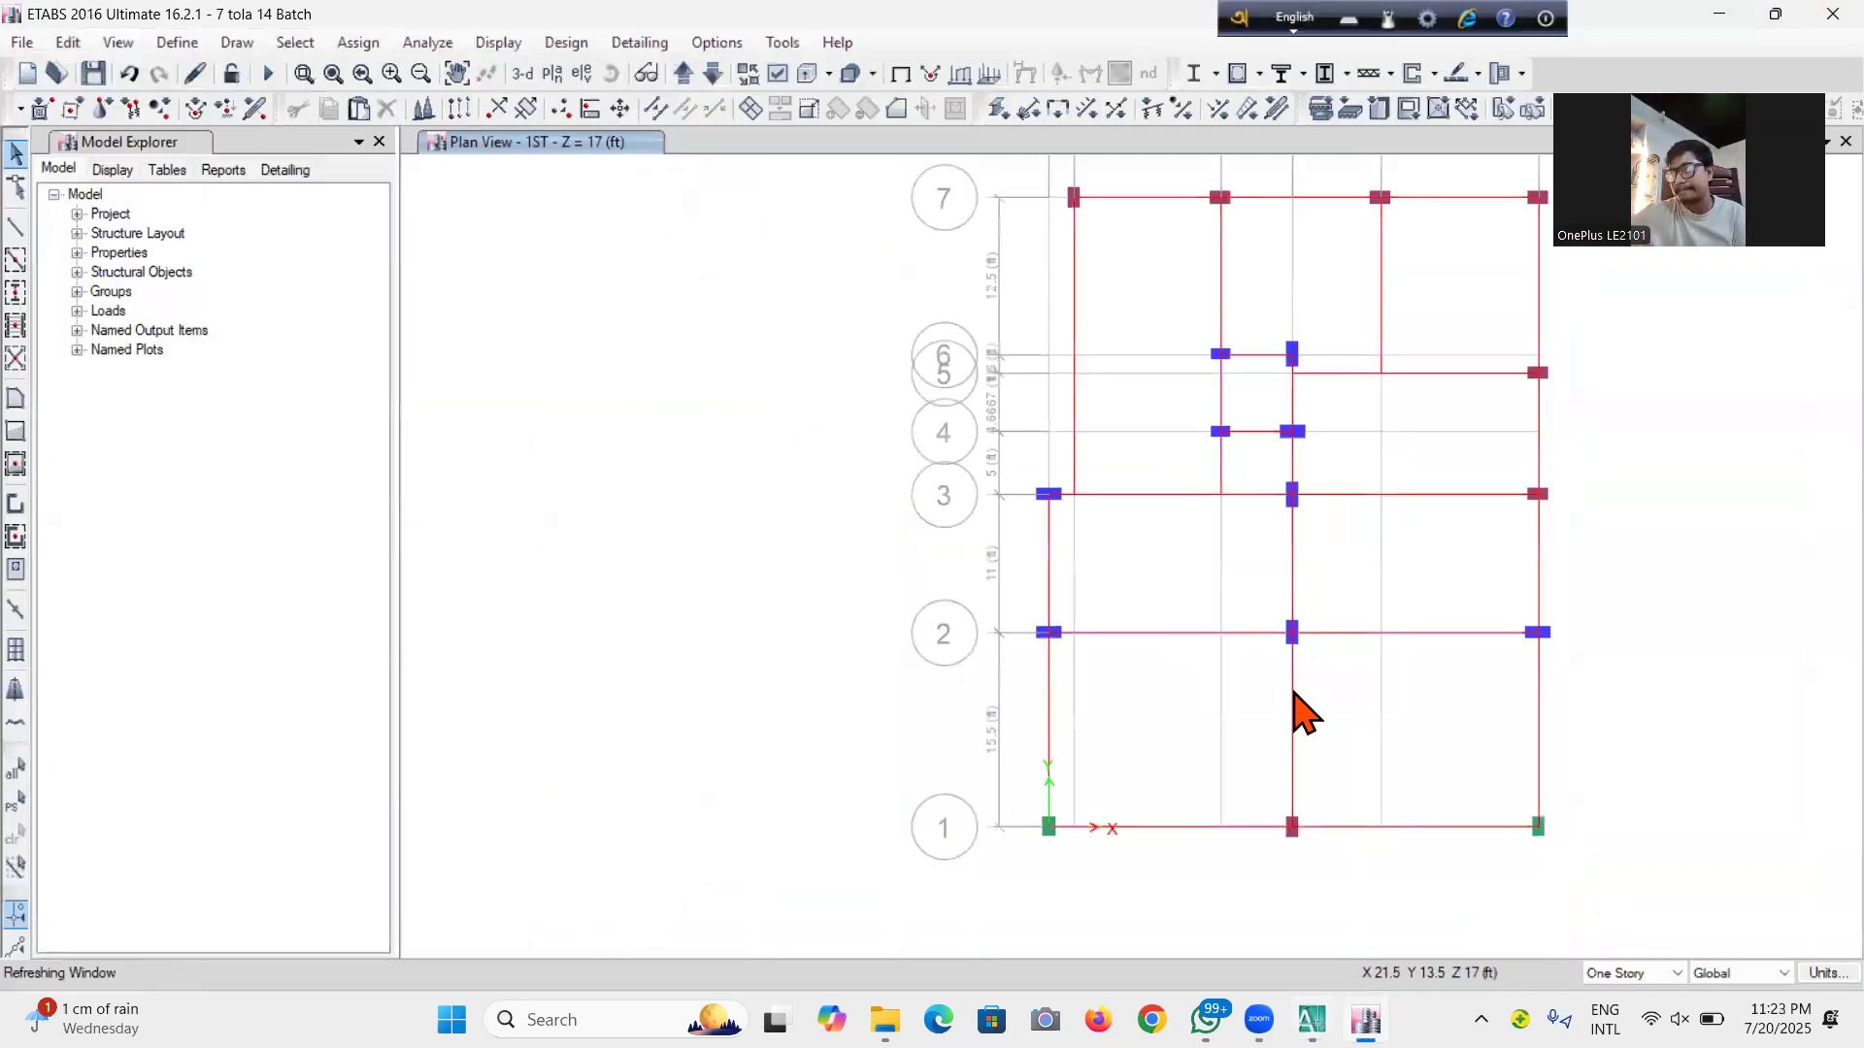
pyautogui.moveTo(1301, 708); pyautogui.dragTo(1081, 782, button='middle')
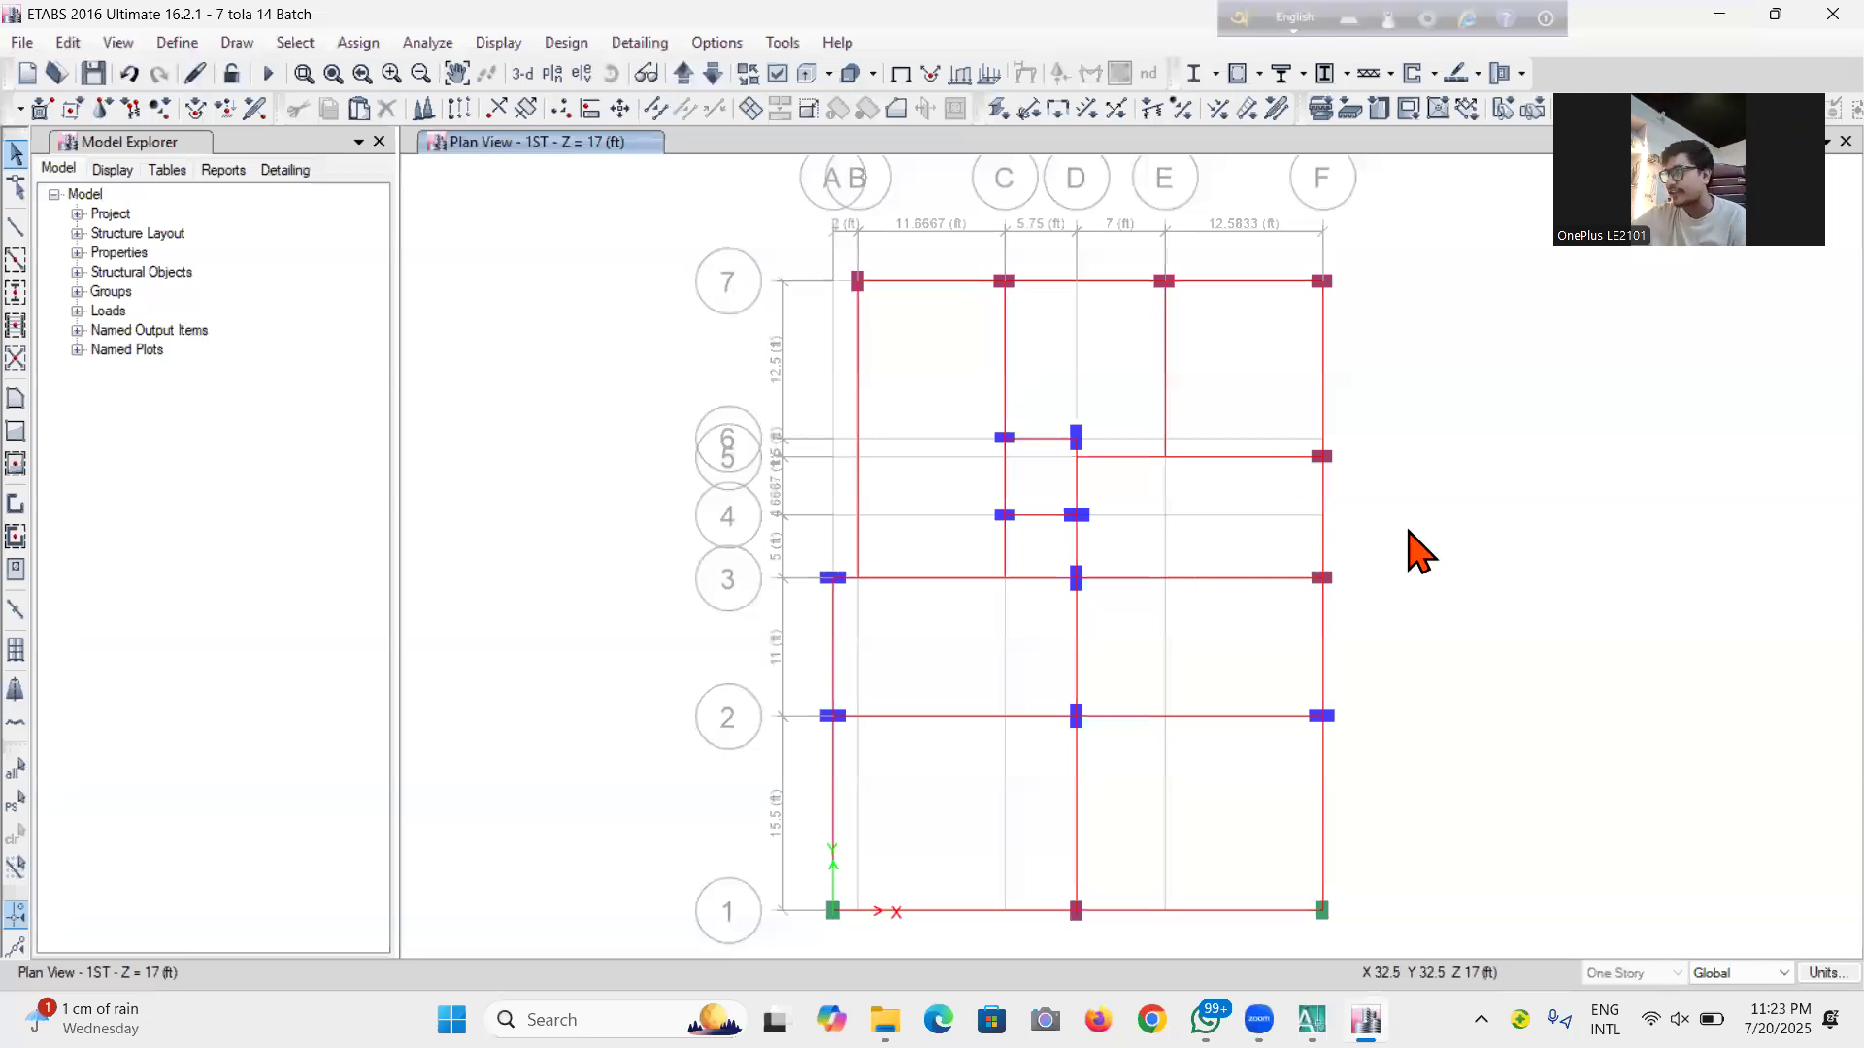
pyautogui.click(91, 81)
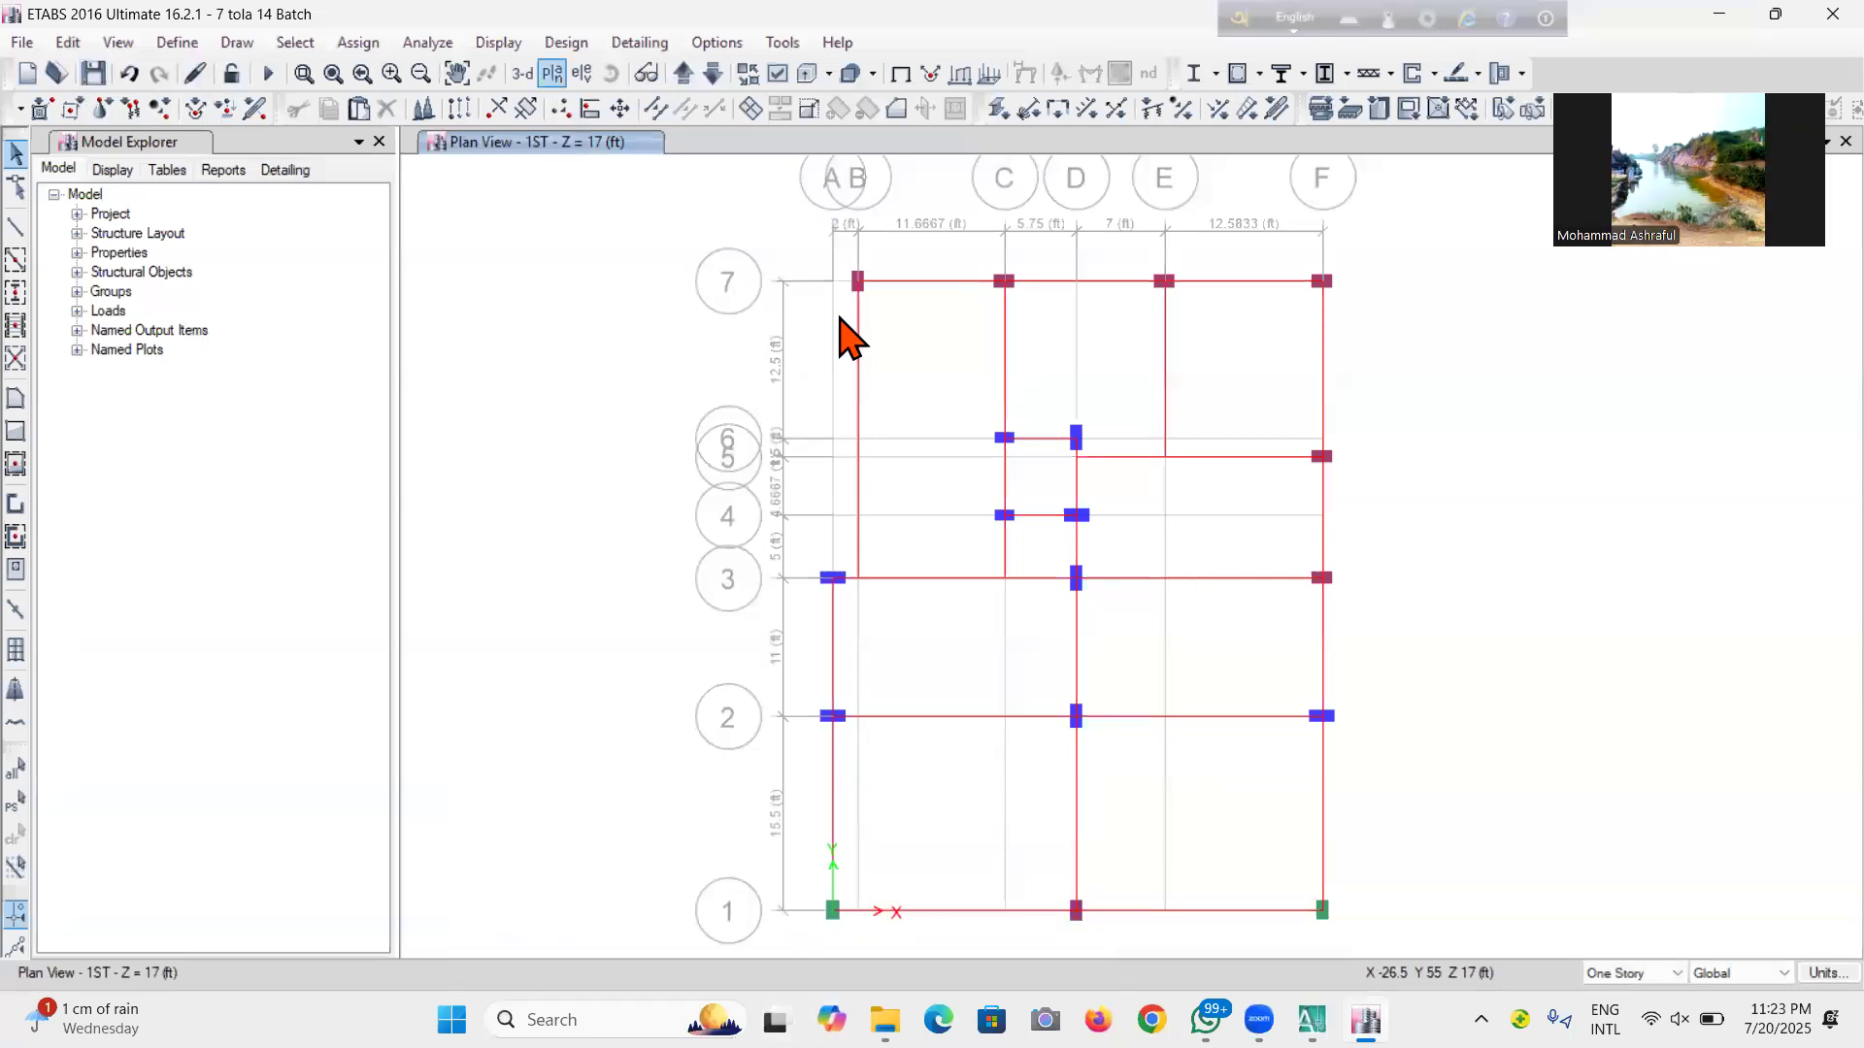
pyautogui.moveTo(1372, 761); pyautogui.dragTo(1335, 758, button='middle')
pyautogui.click(94, 75)
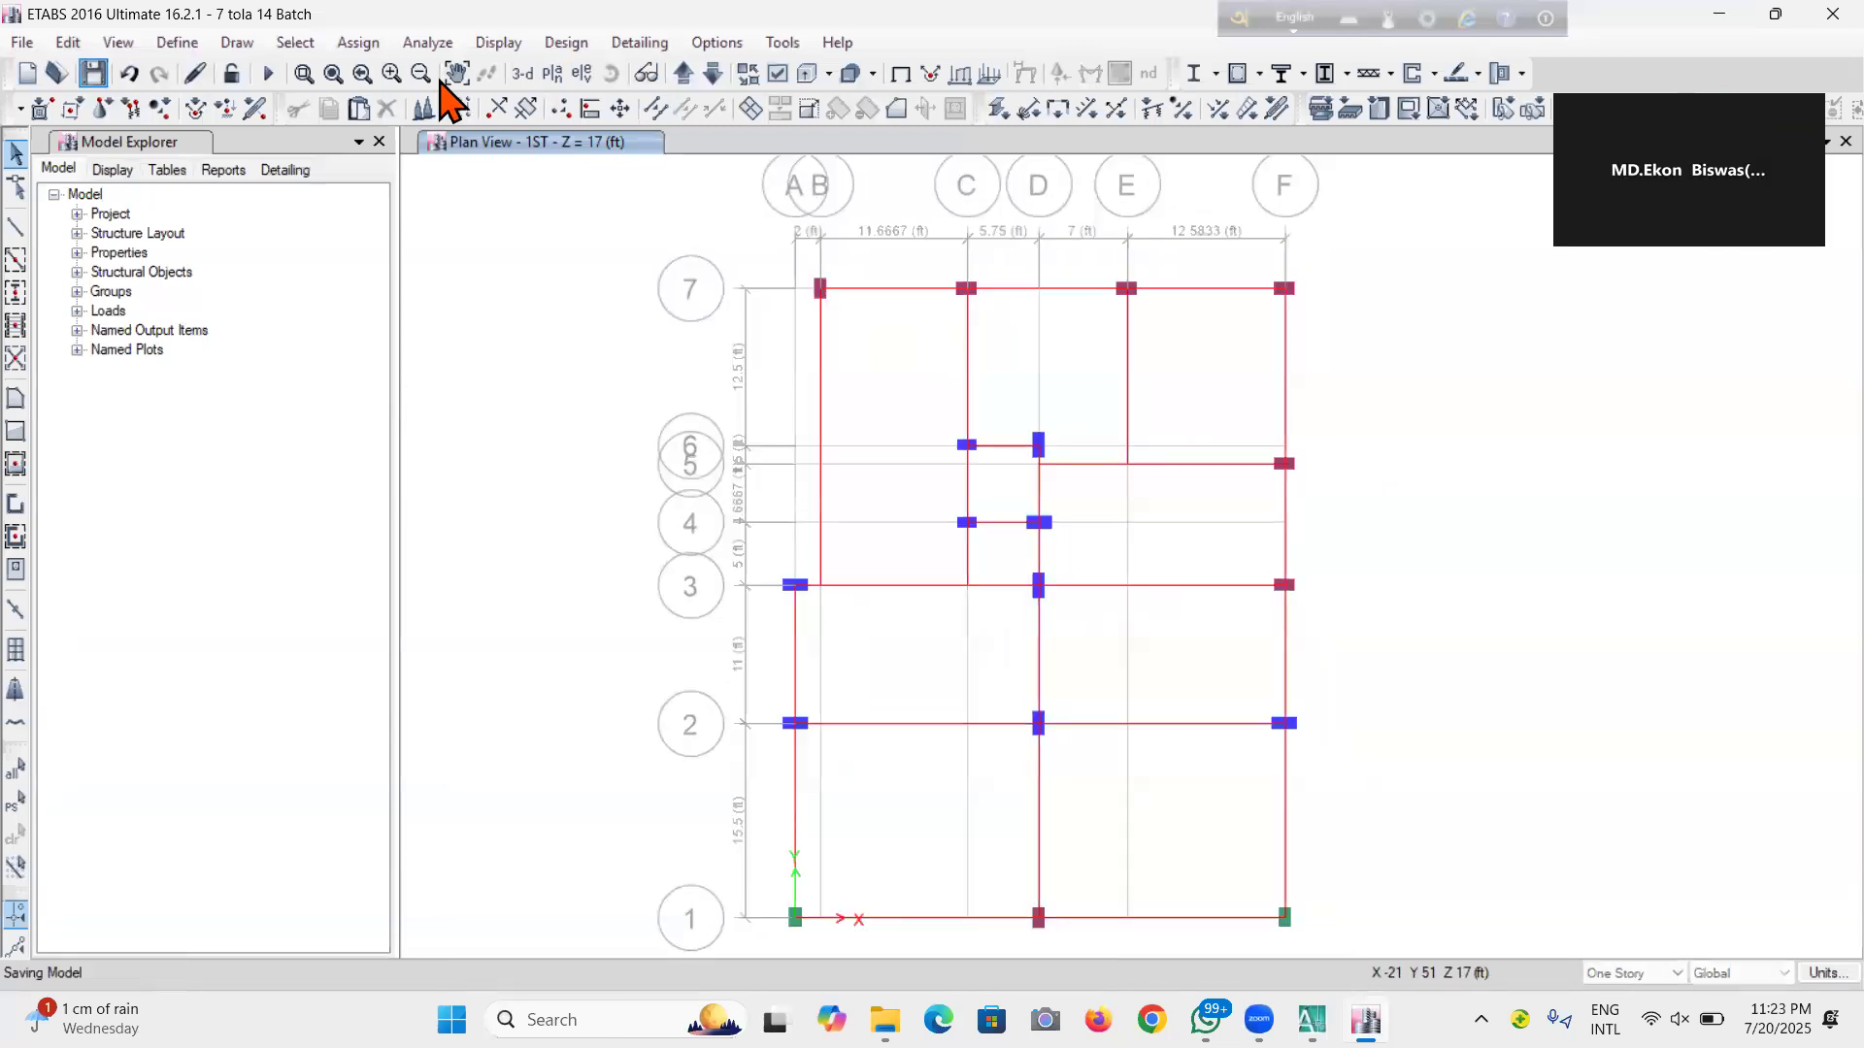
# Show the building in 3-D, and switch to the GF plan view to check the reshaped beams
pyautogui.click(523, 75)
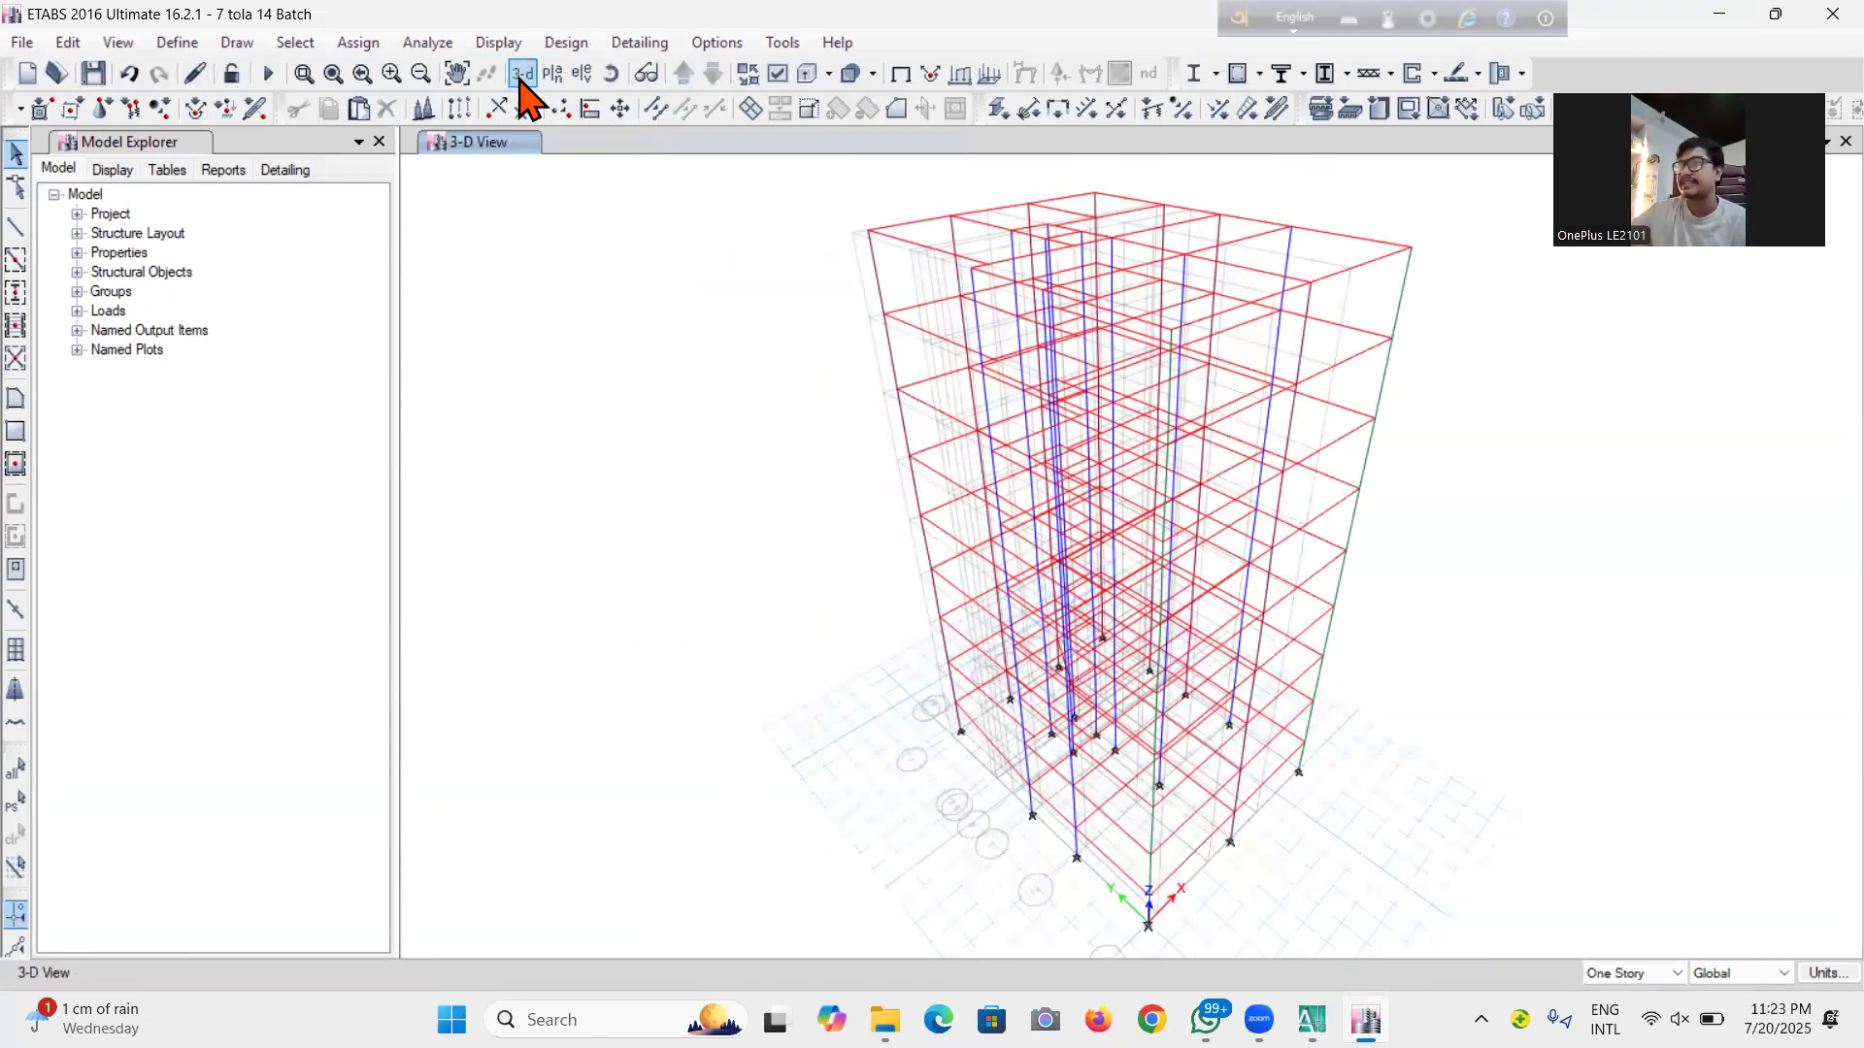
pyautogui.click(552, 74)
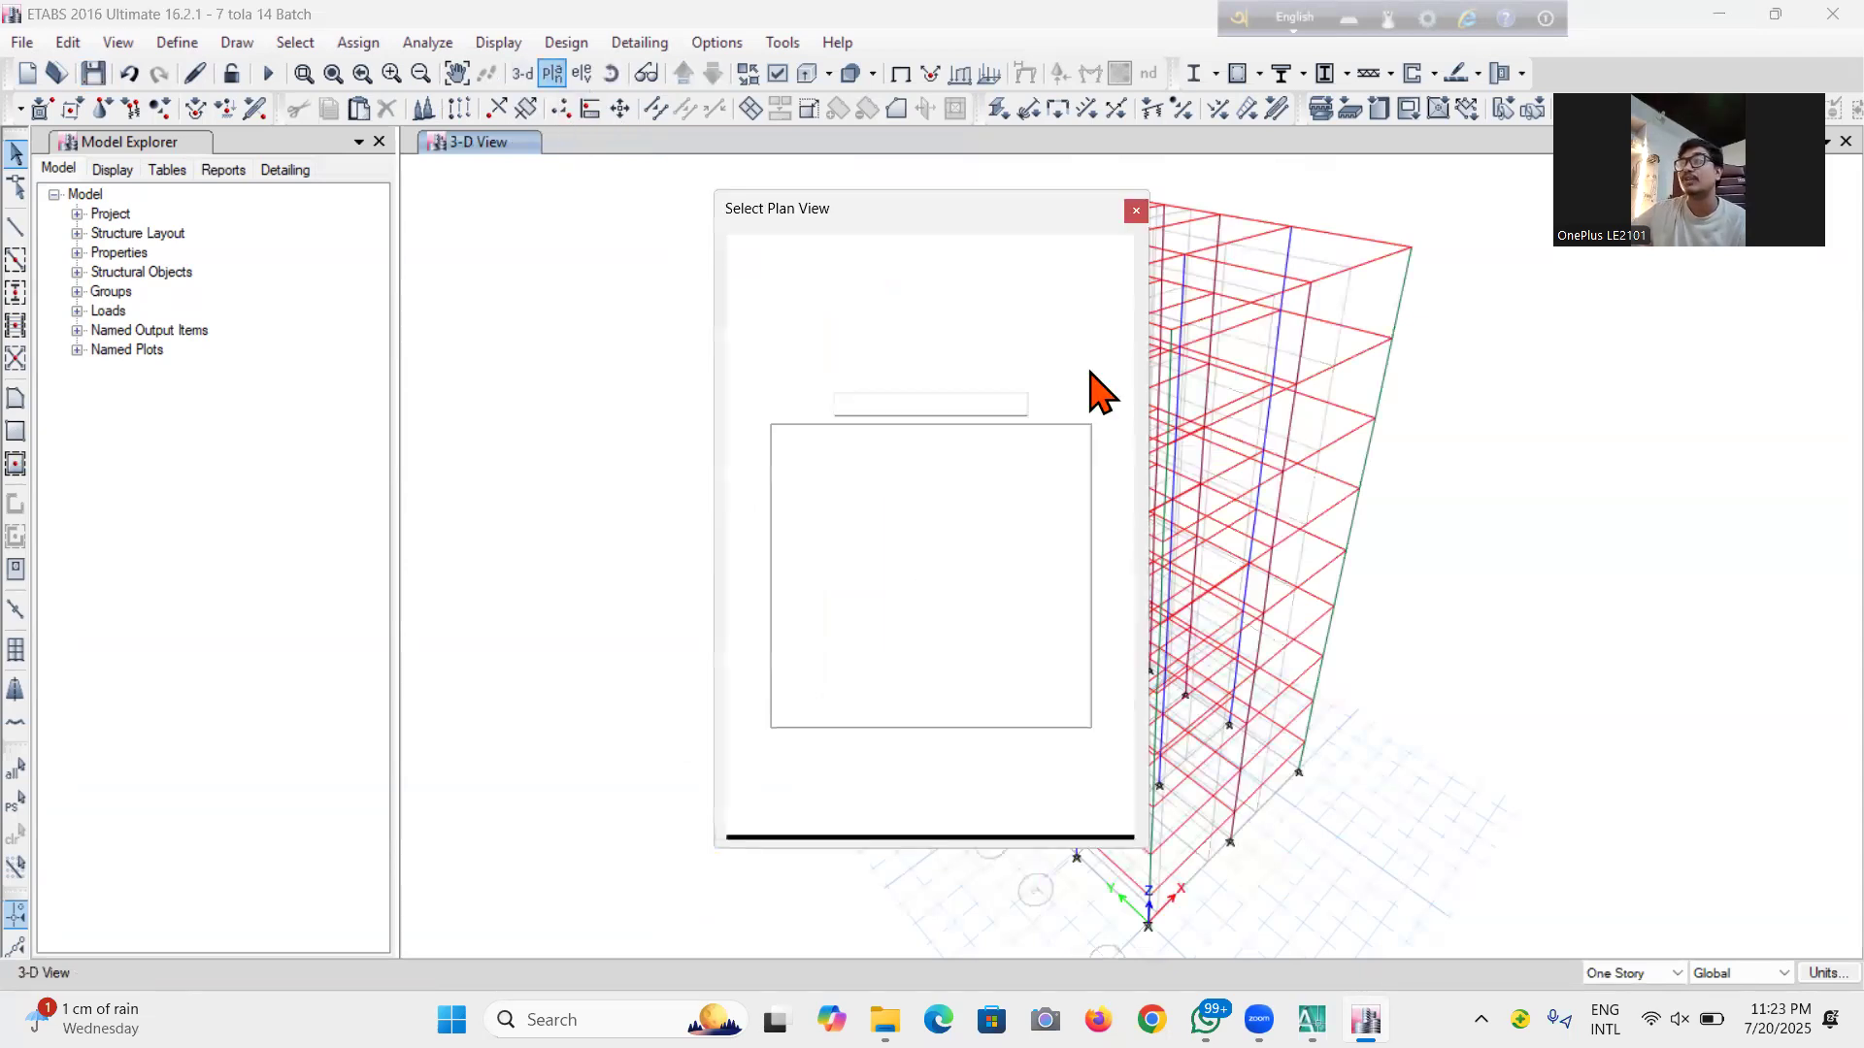
pyautogui.click(854, 560)
pyautogui.click(1009, 802)
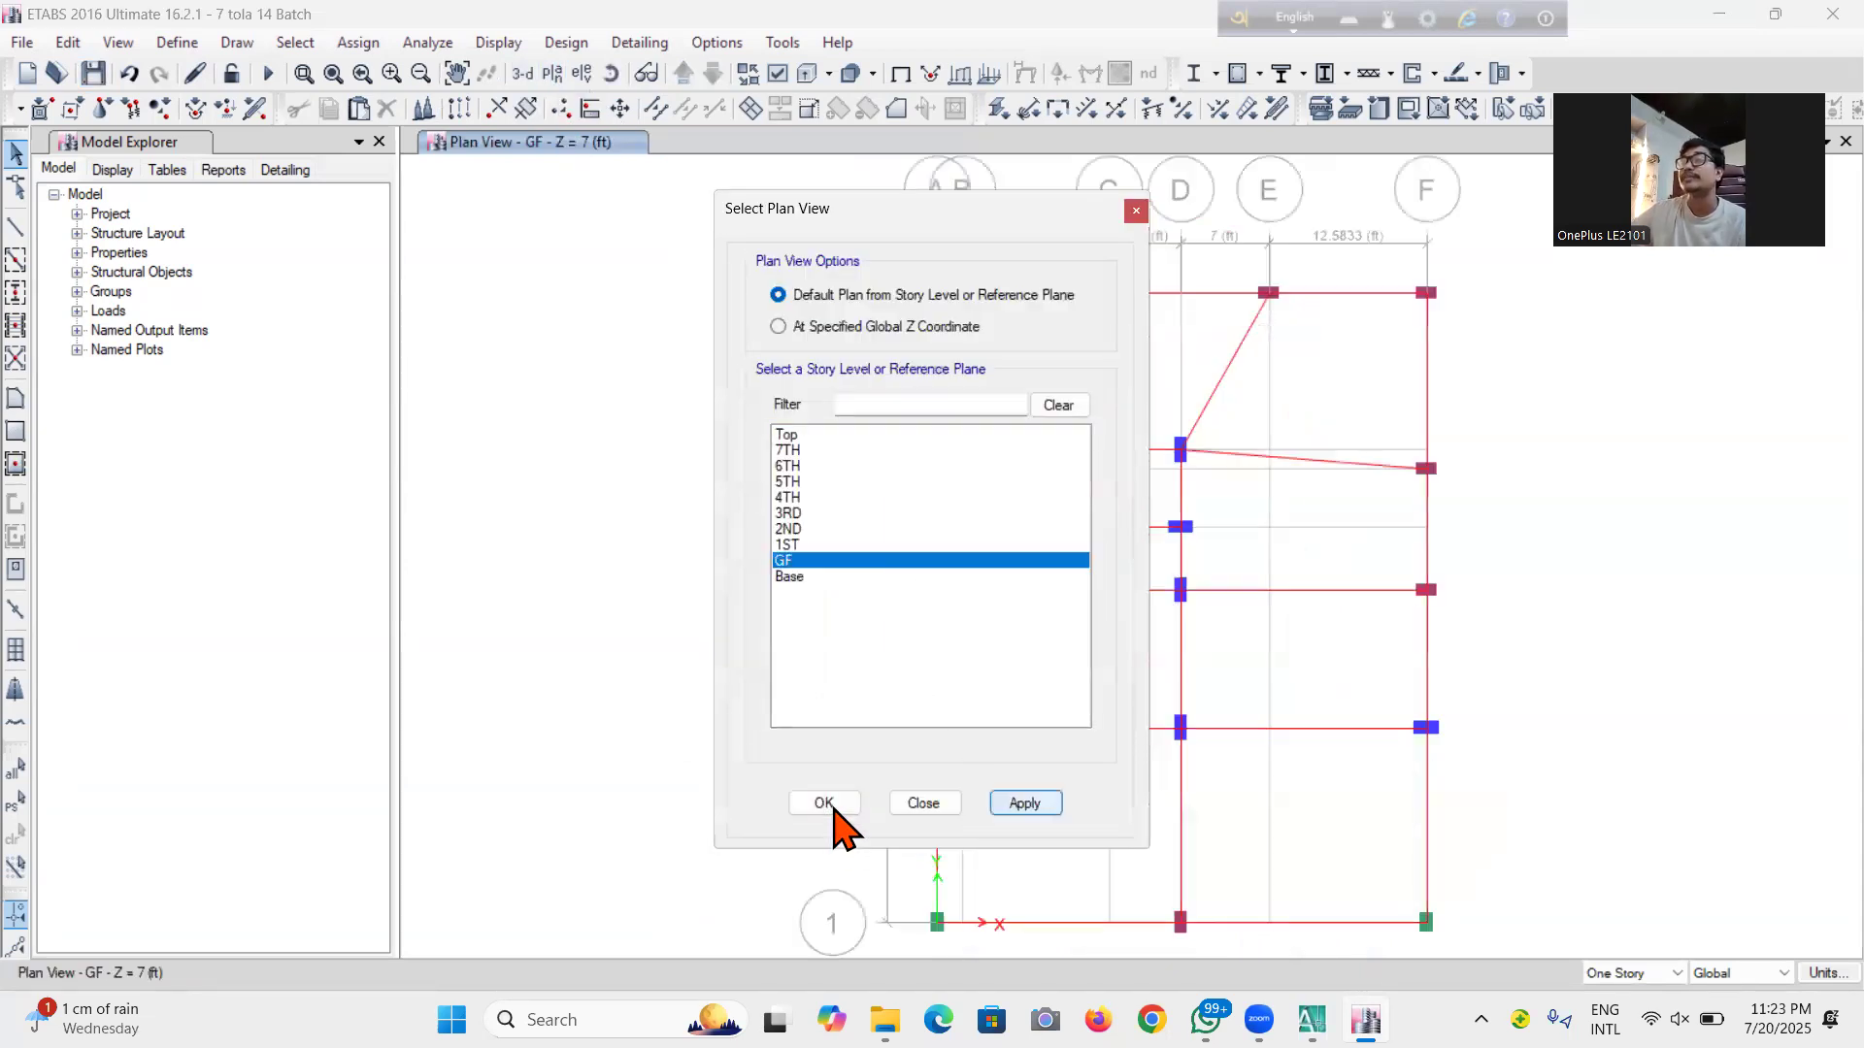
pyautogui.click(827, 804)
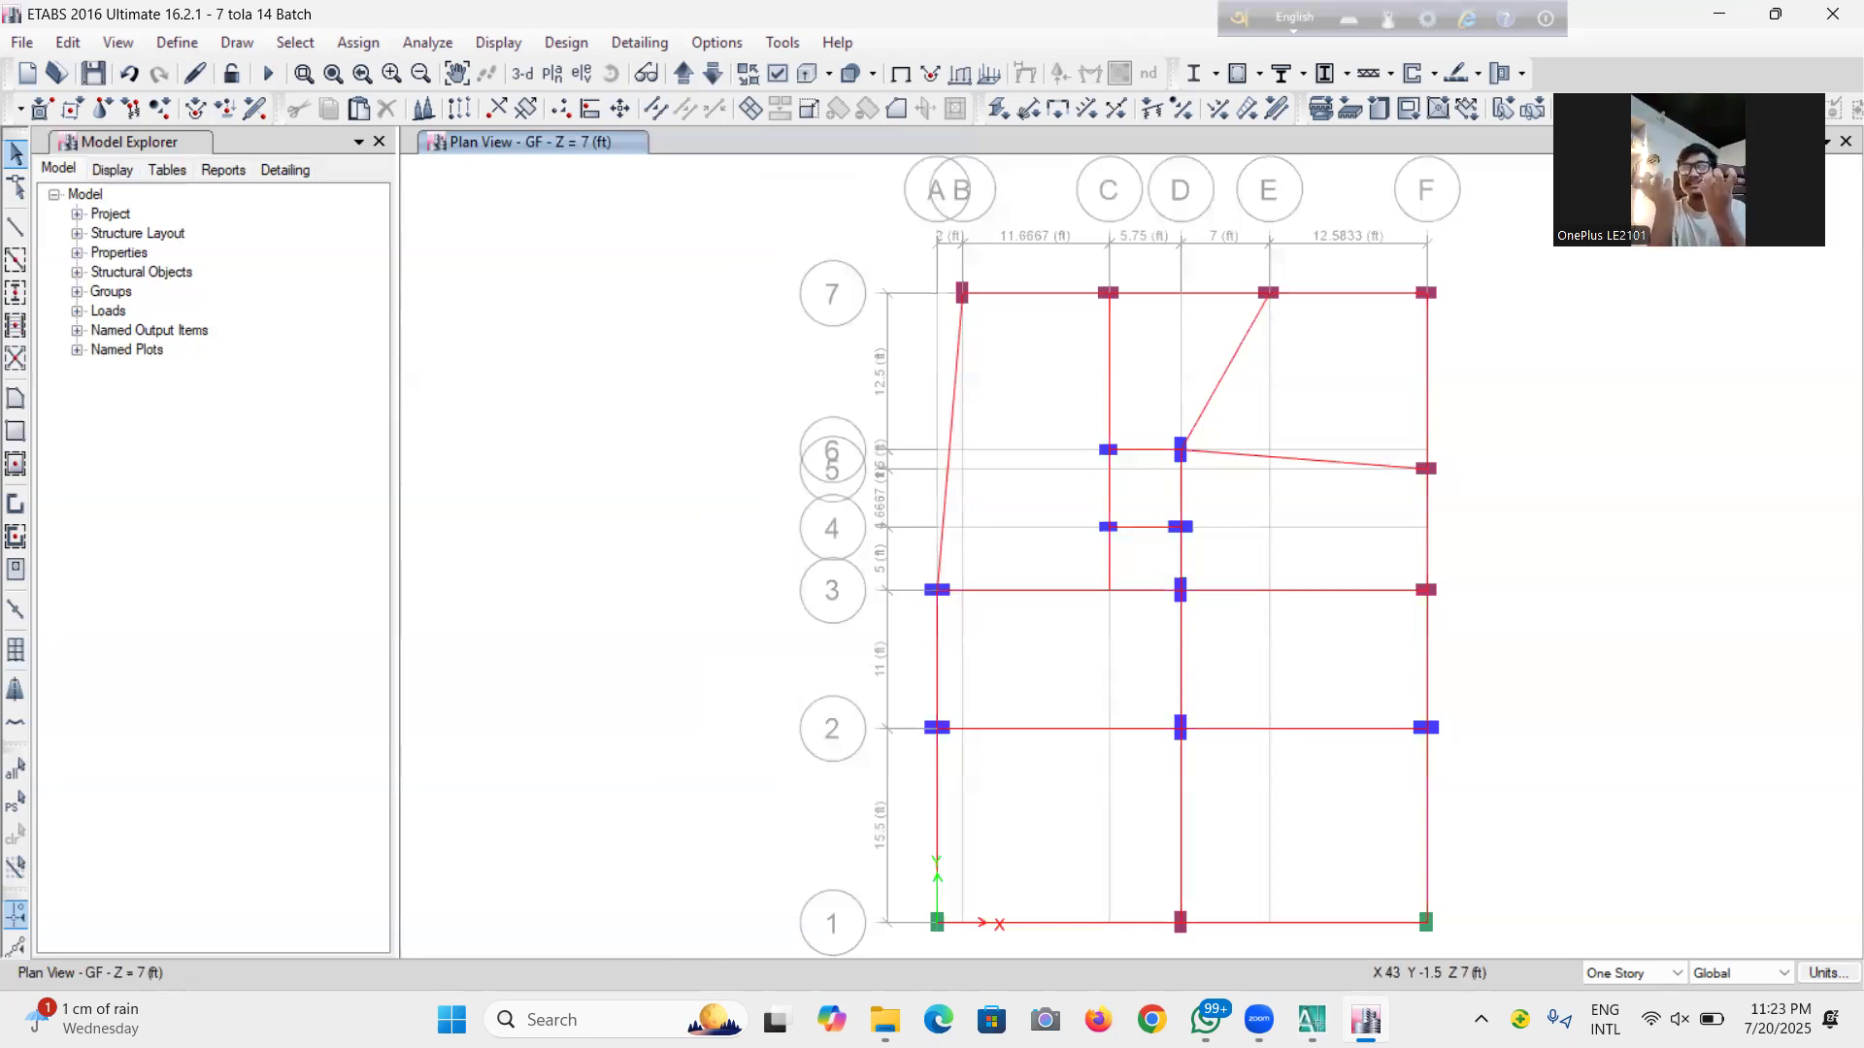
# Show the building in 3-D and orbit around it to inspect the reshaped GF beams
pyautogui.click(522, 73)
pyautogui.click(610, 77)
pyautogui.moveTo(722, 665); pyautogui.dragTo(832, 796)
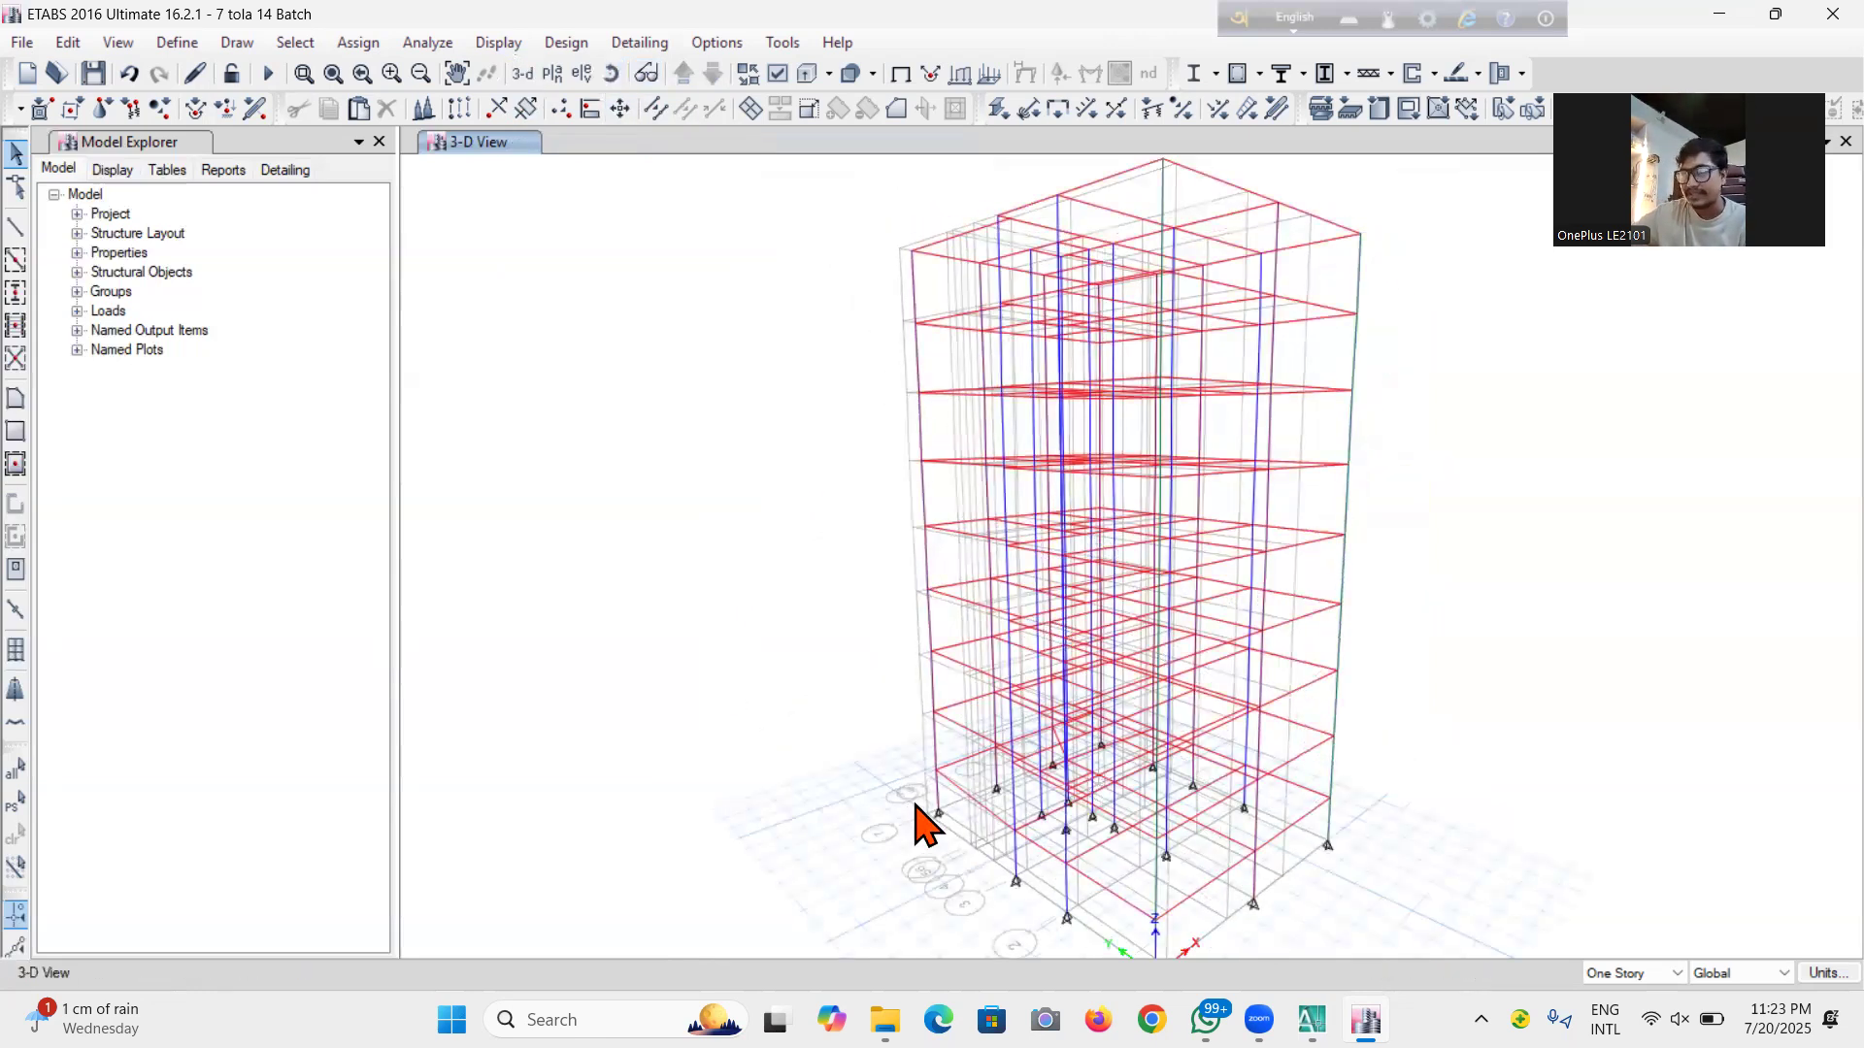
pyautogui.scroll(4, 990, 766)
pyautogui.scroll(-6, 995, 704)
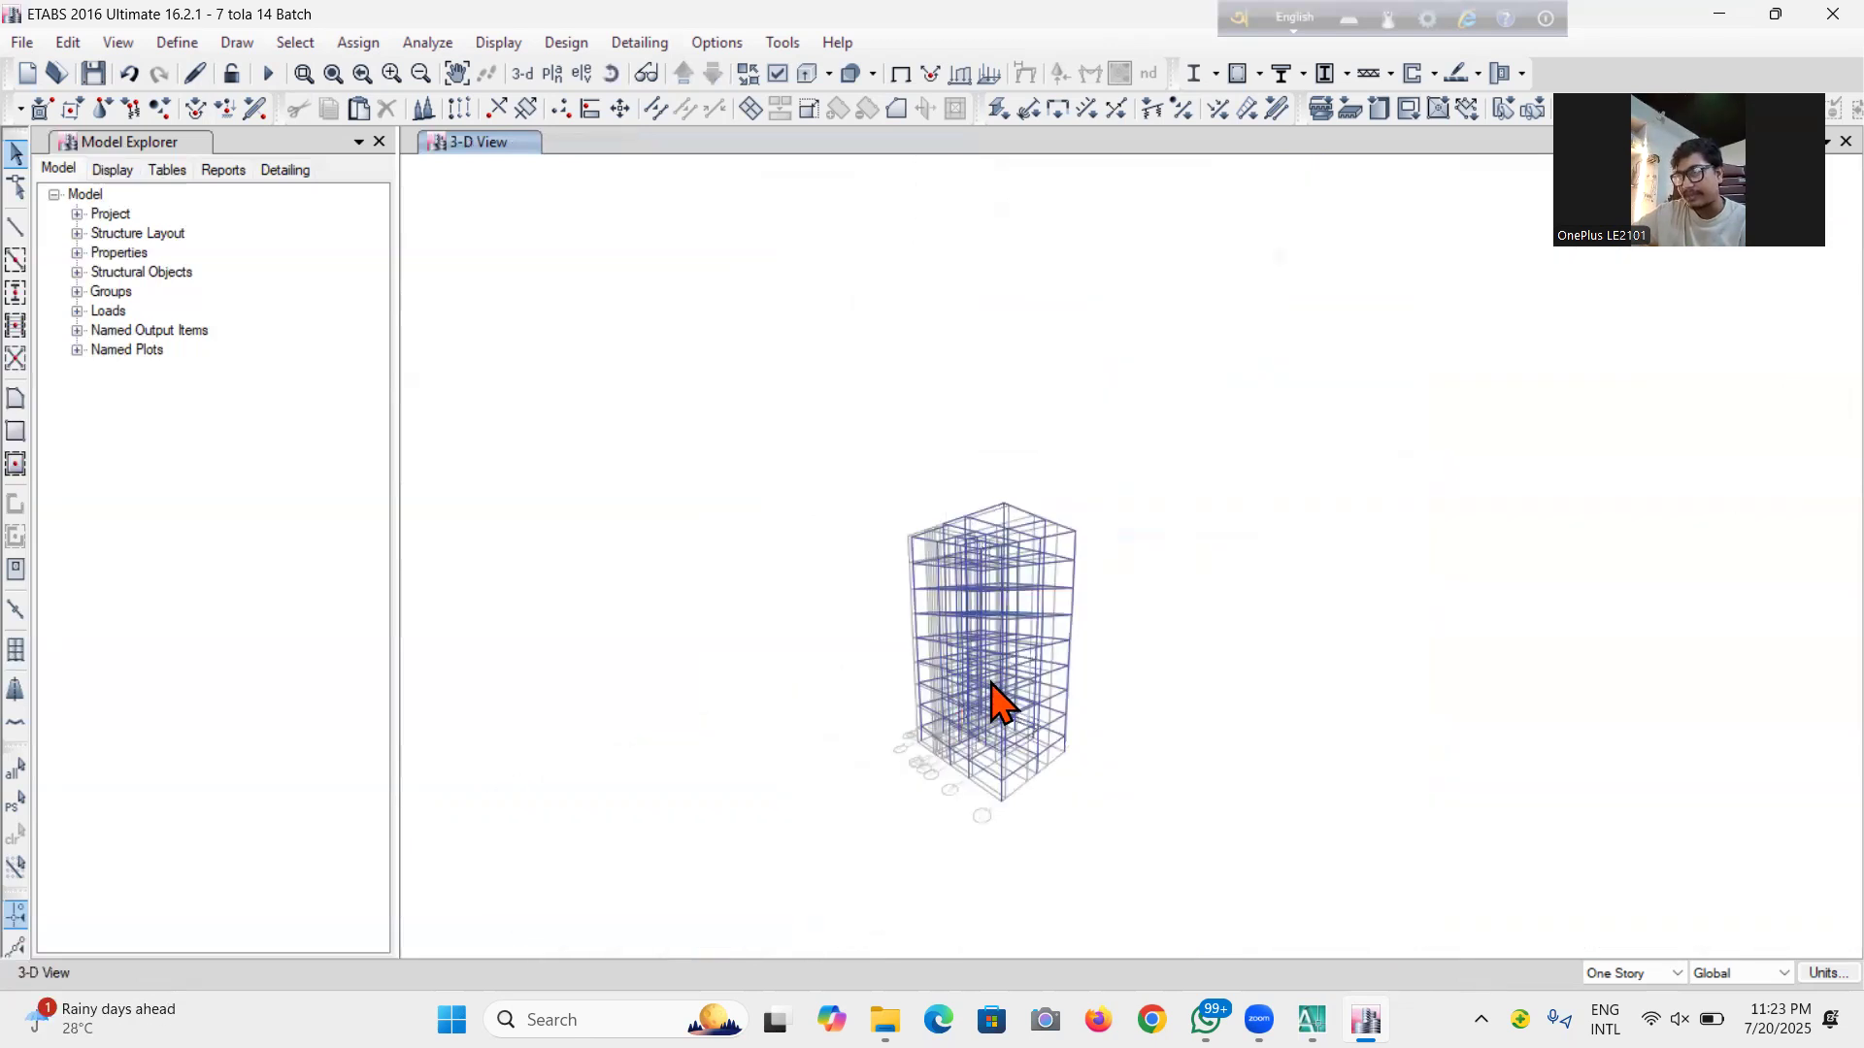
pyautogui.scroll(3, 1001, 699)
pyautogui.scroll(3, 830, 879)
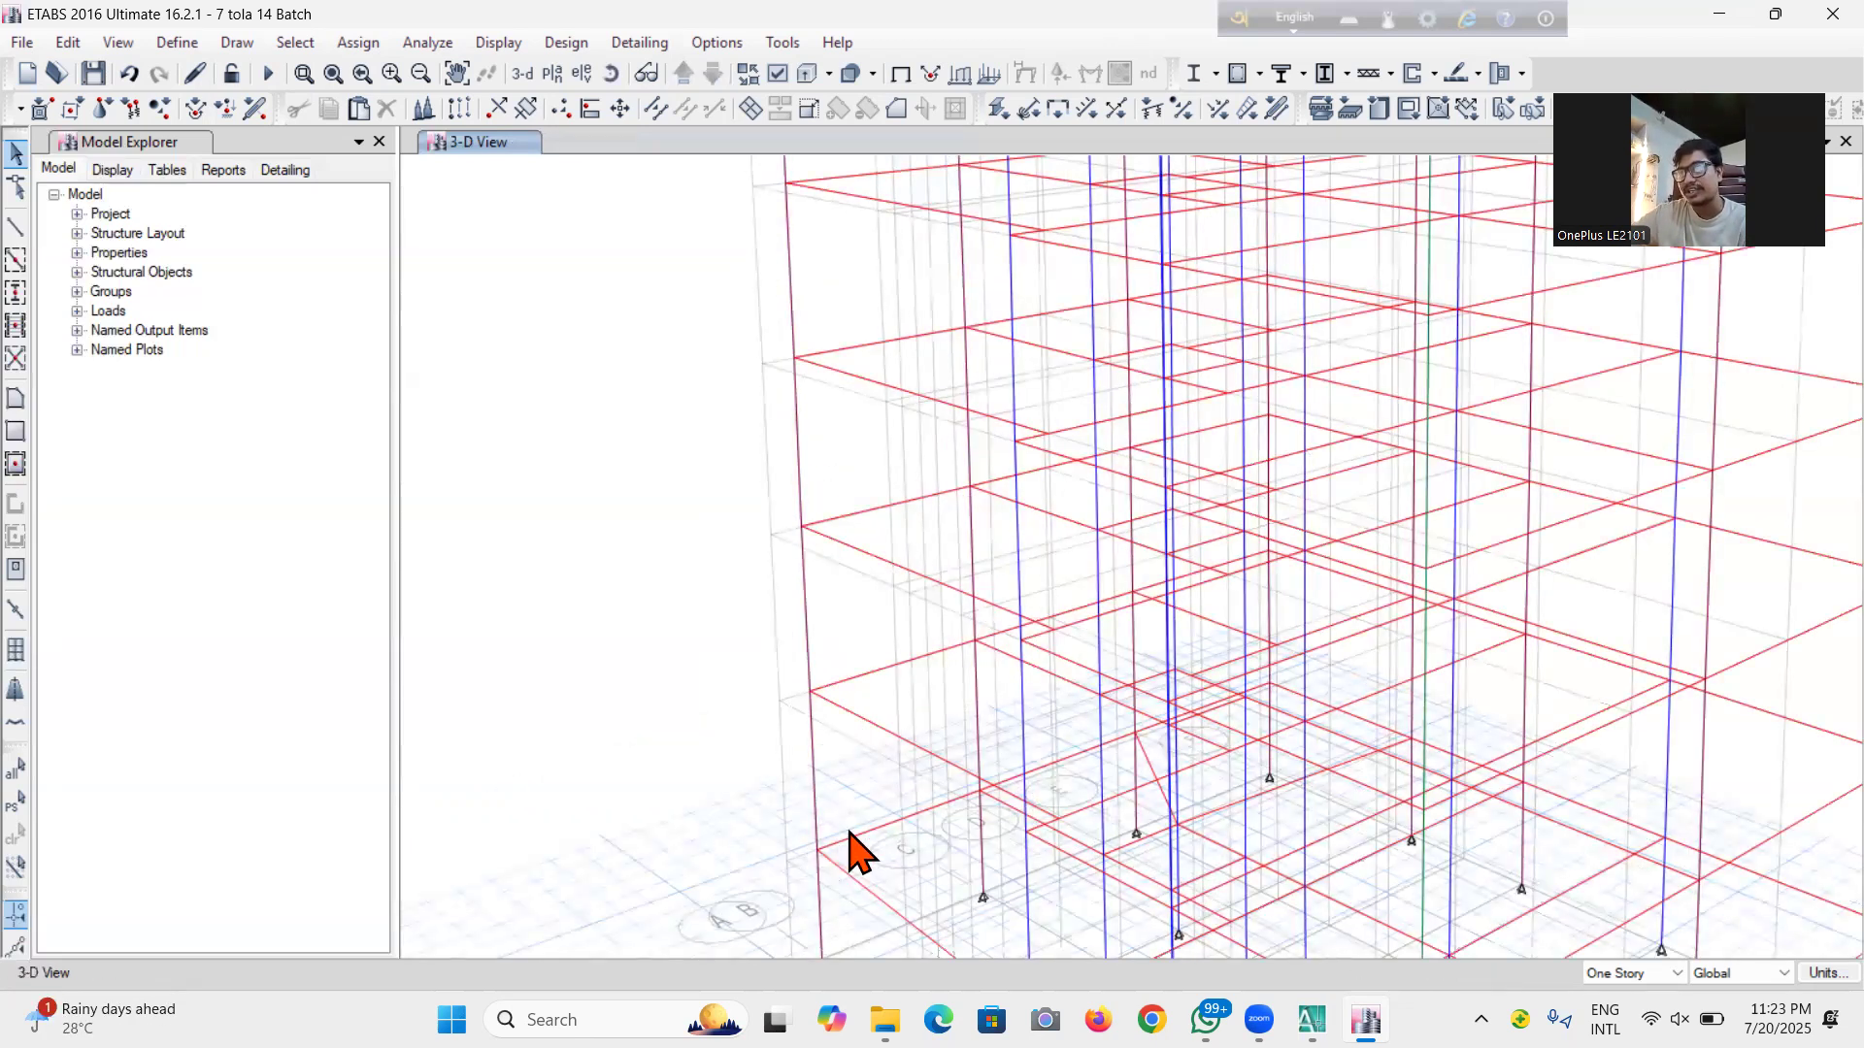
pyautogui.scroll(-3, 850, 852)
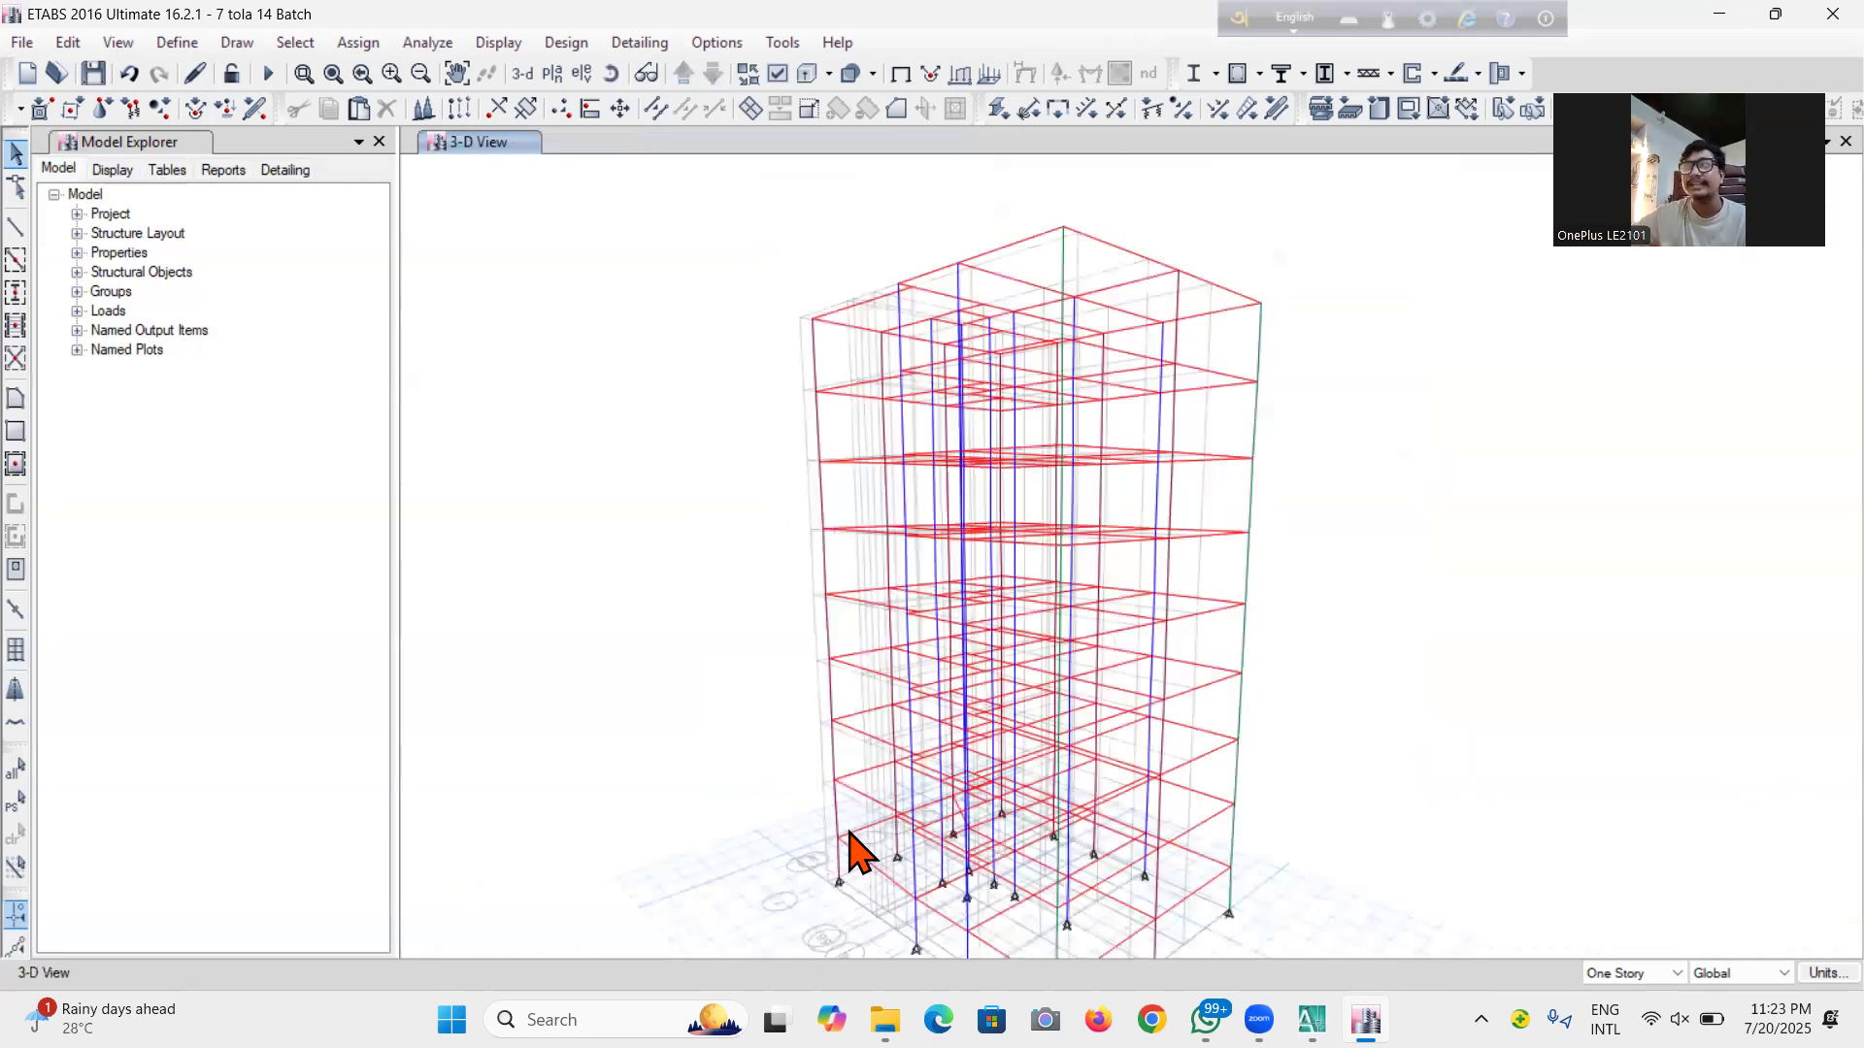
# Compare the beam layouts of the GF, 1ST and 2ND plan views in turn, and return to the 3-D view
pyautogui.click(552, 71)
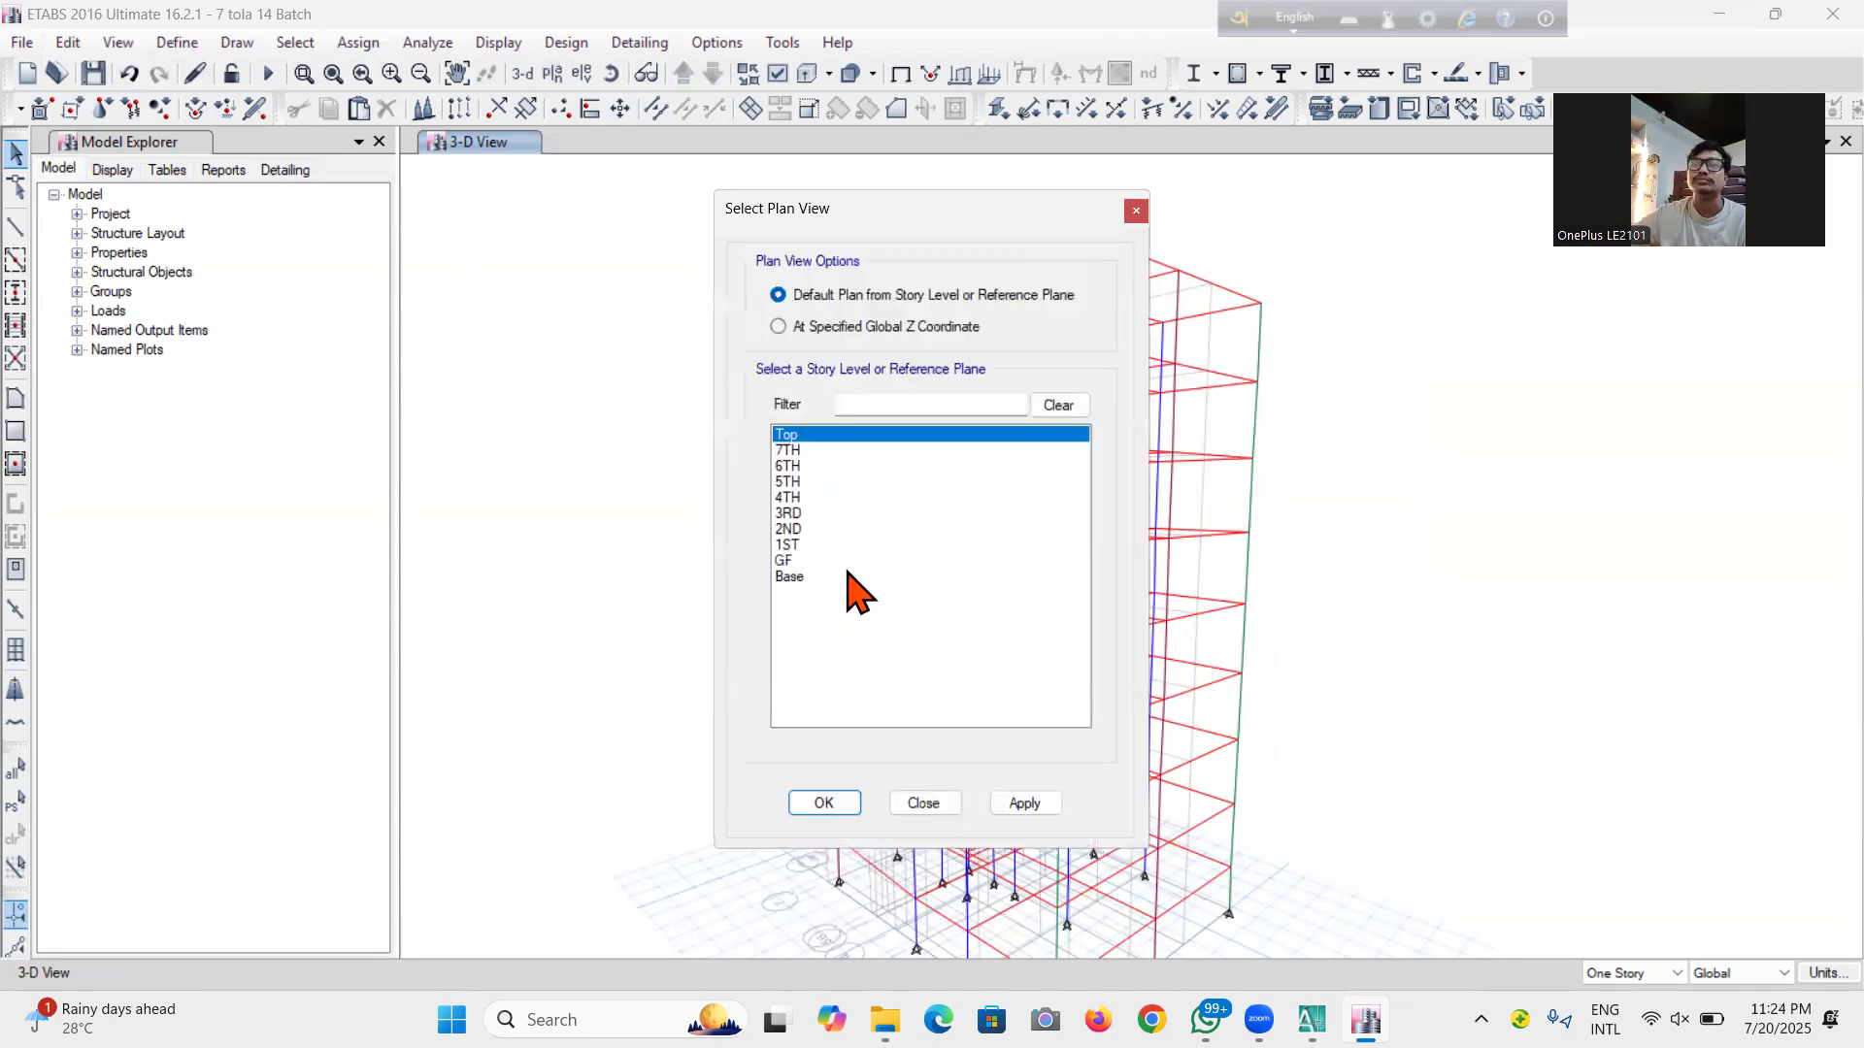
pyautogui.click(835, 561)
pyautogui.click(1023, 803)
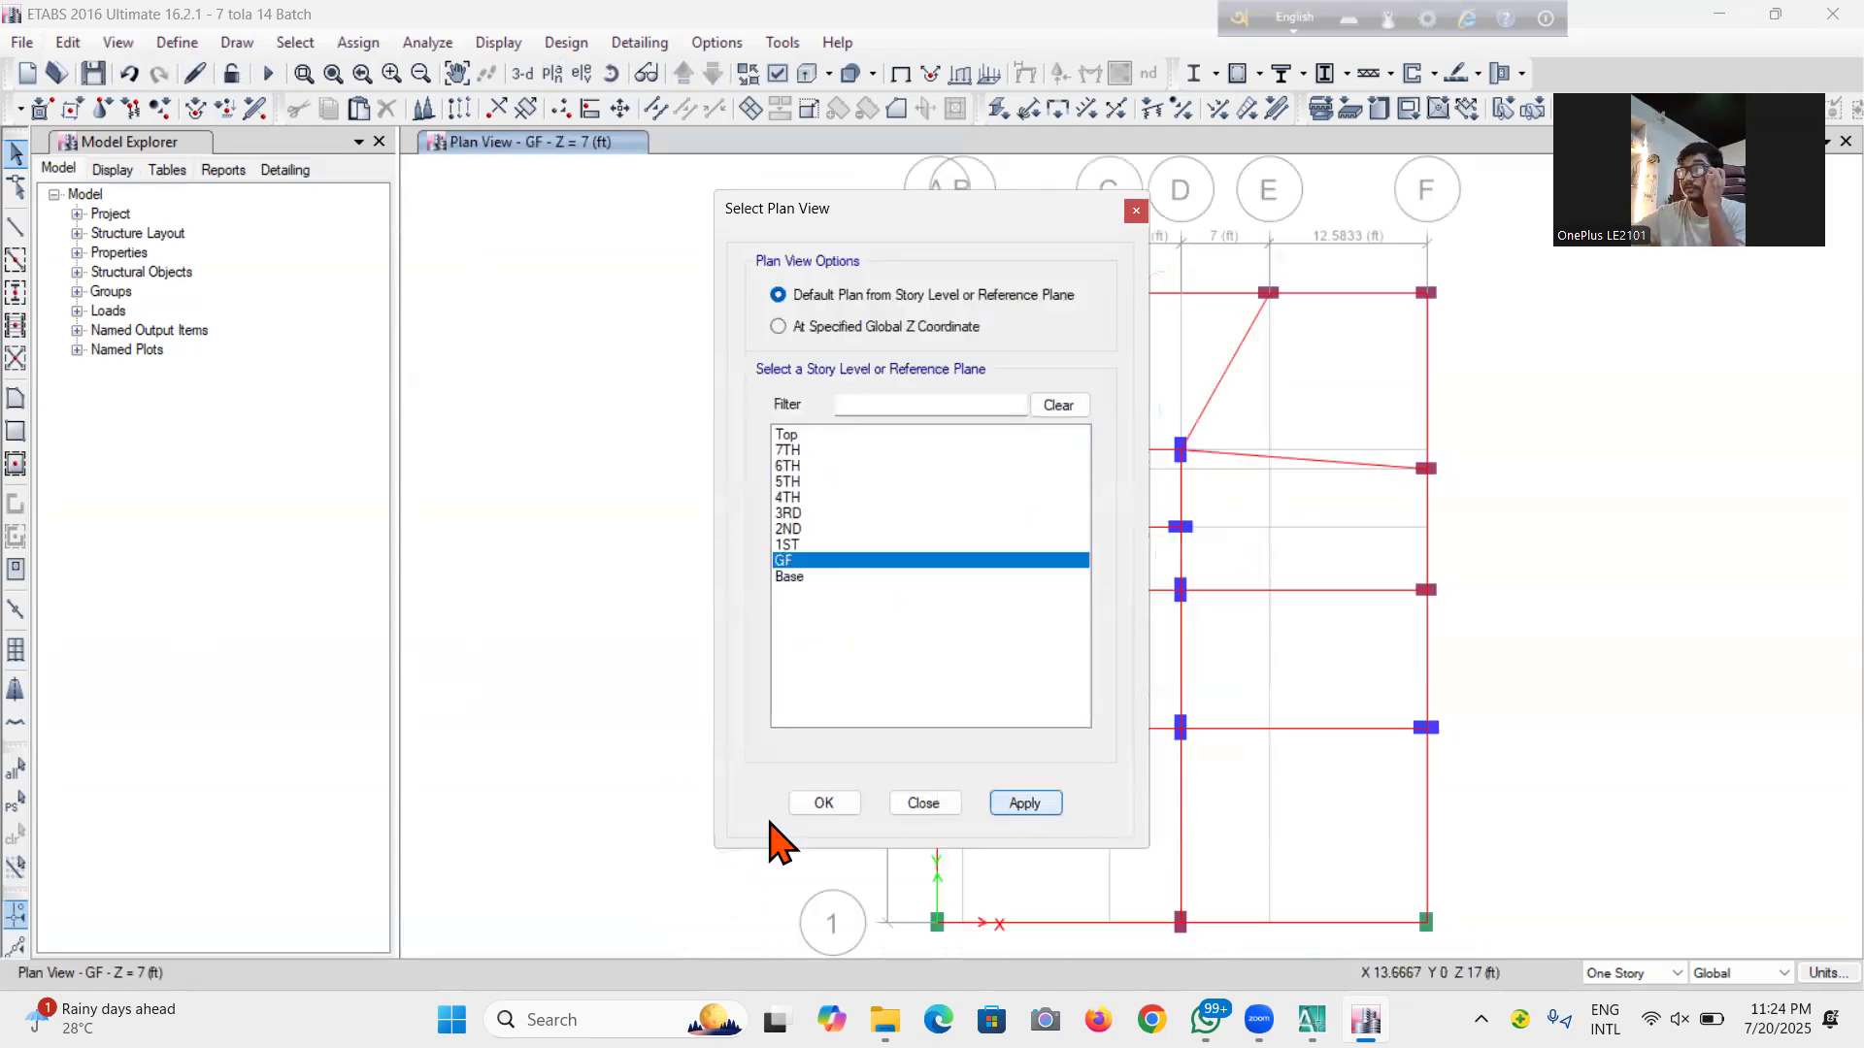
pyautogui.click(824, 804)
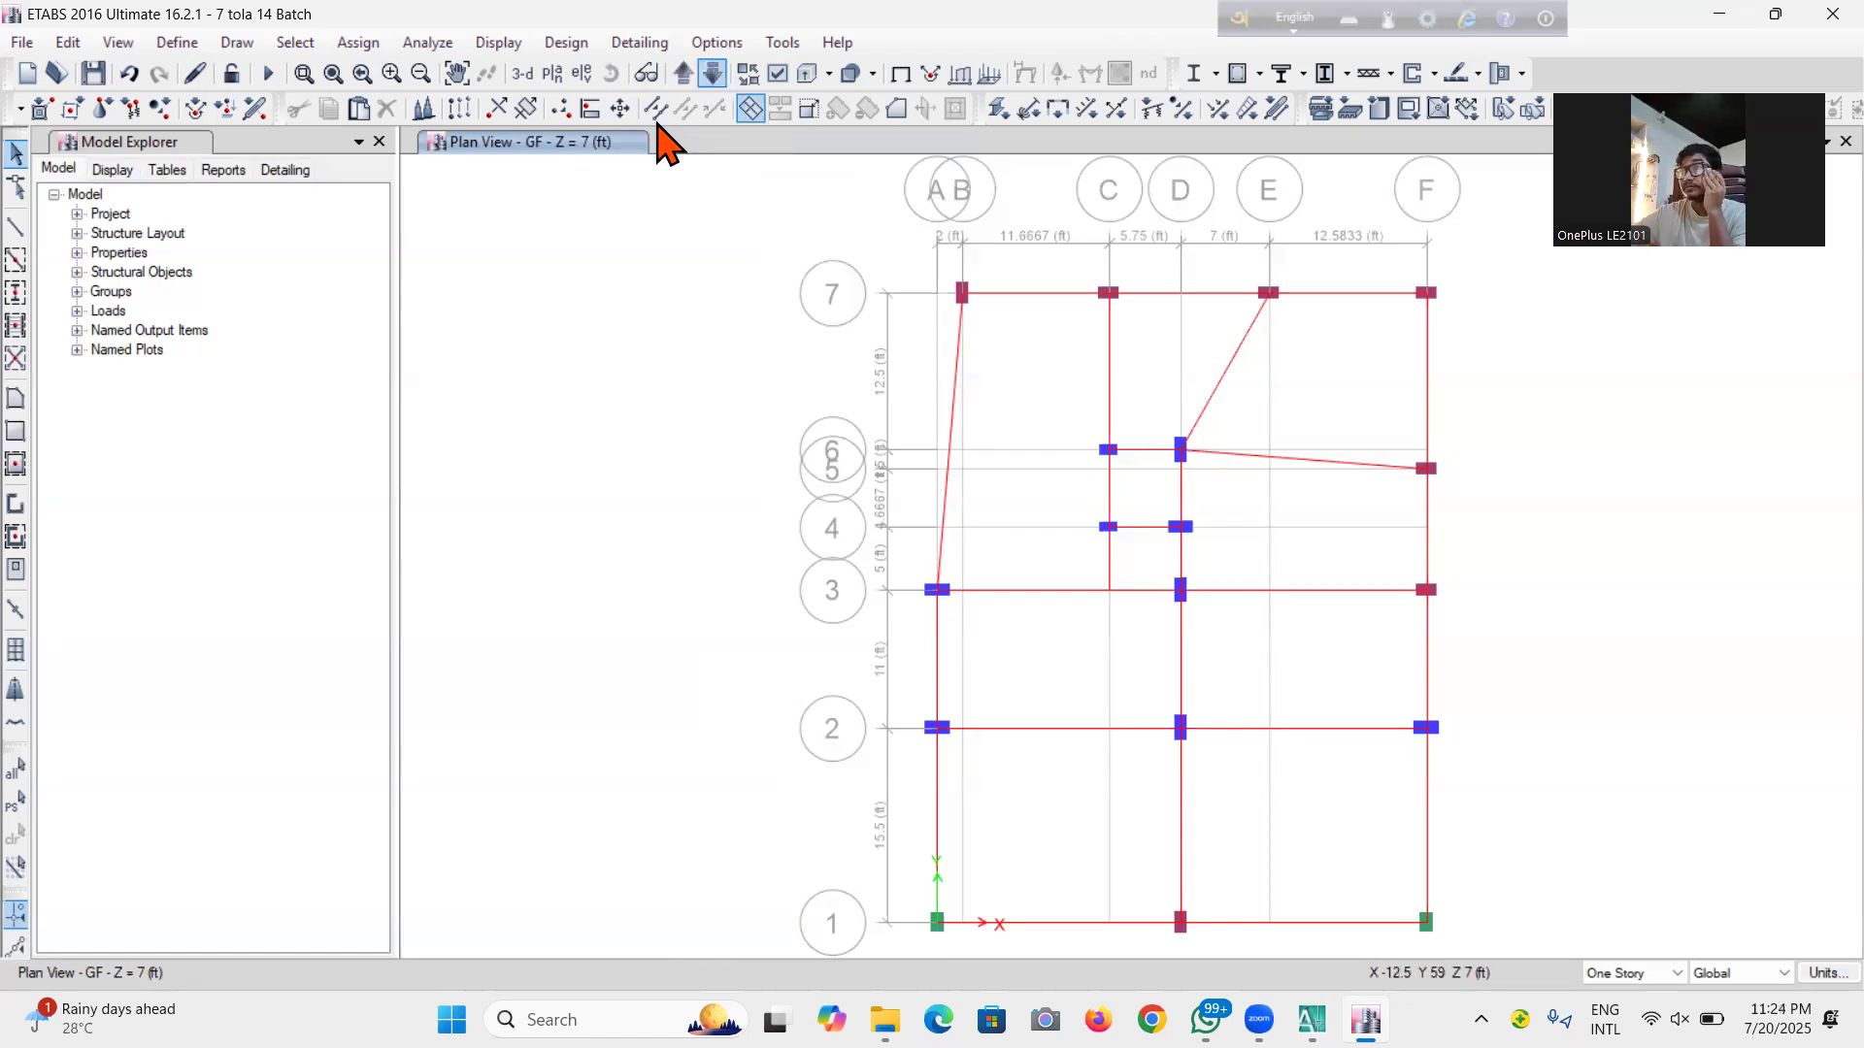
pyautogui.click(683, 76)
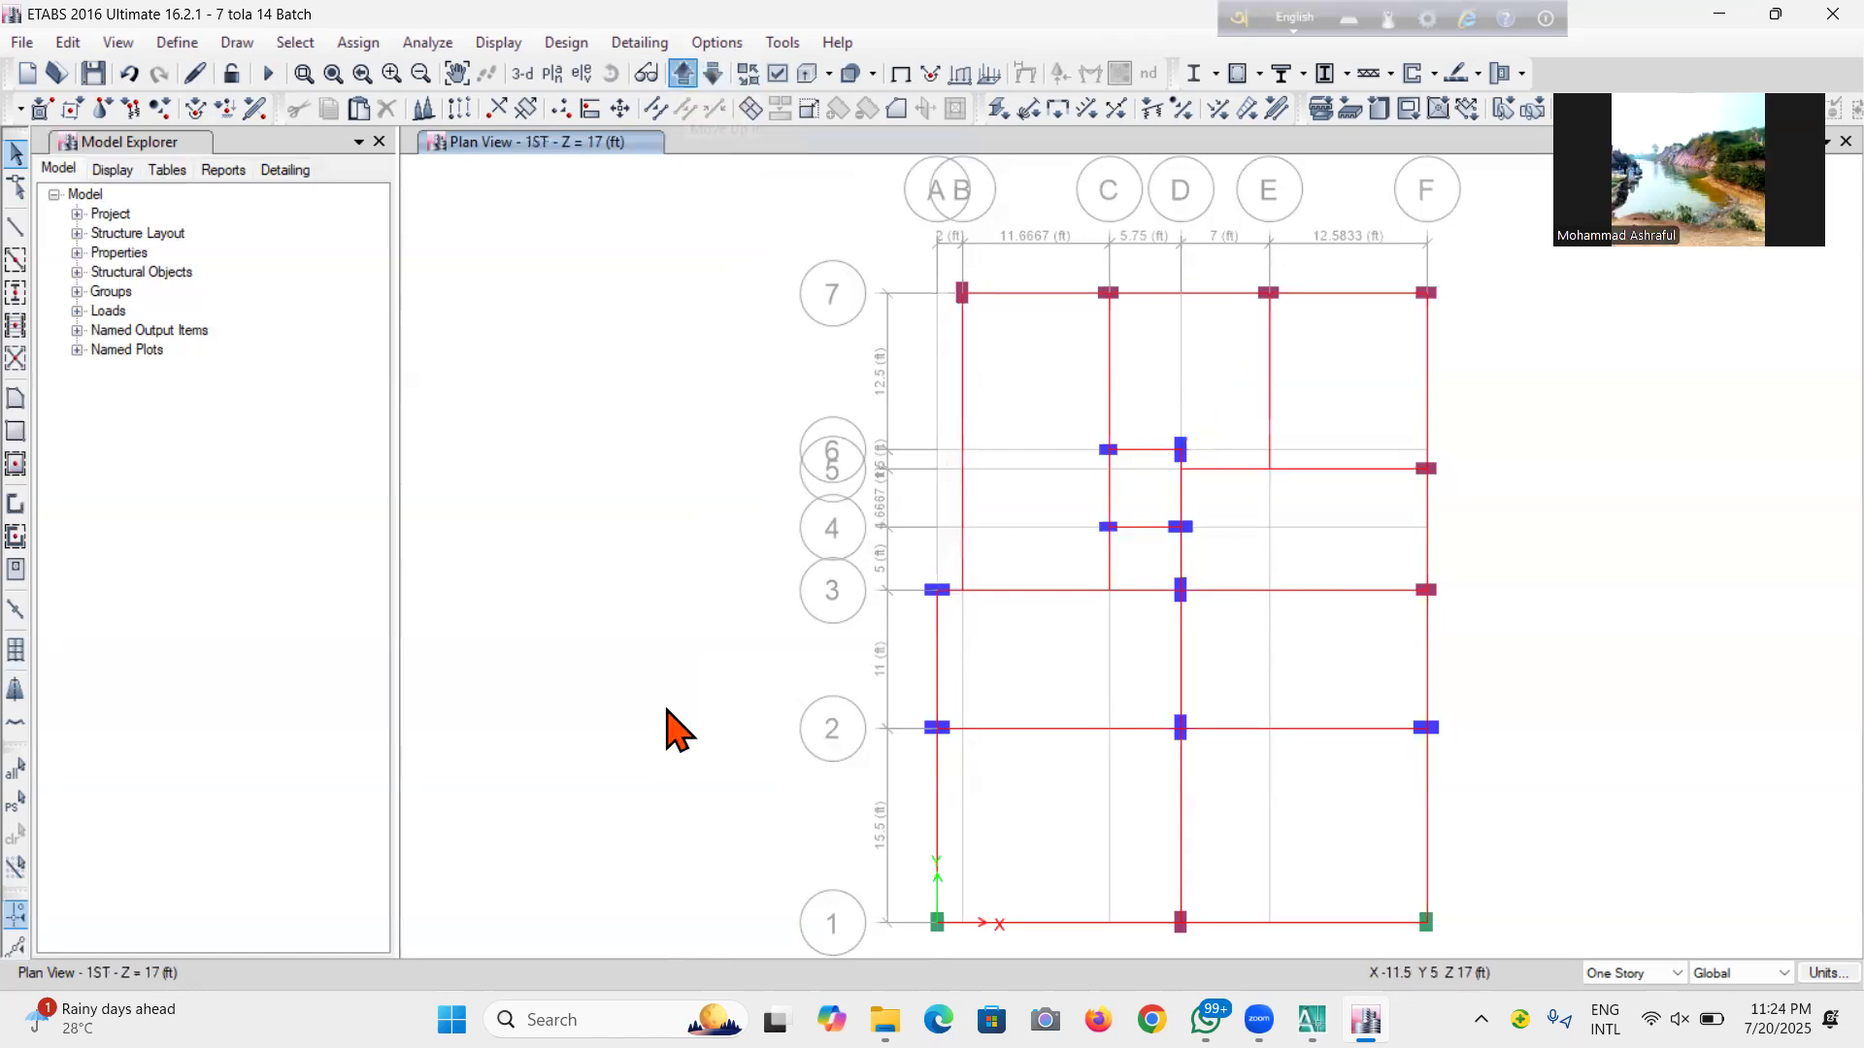
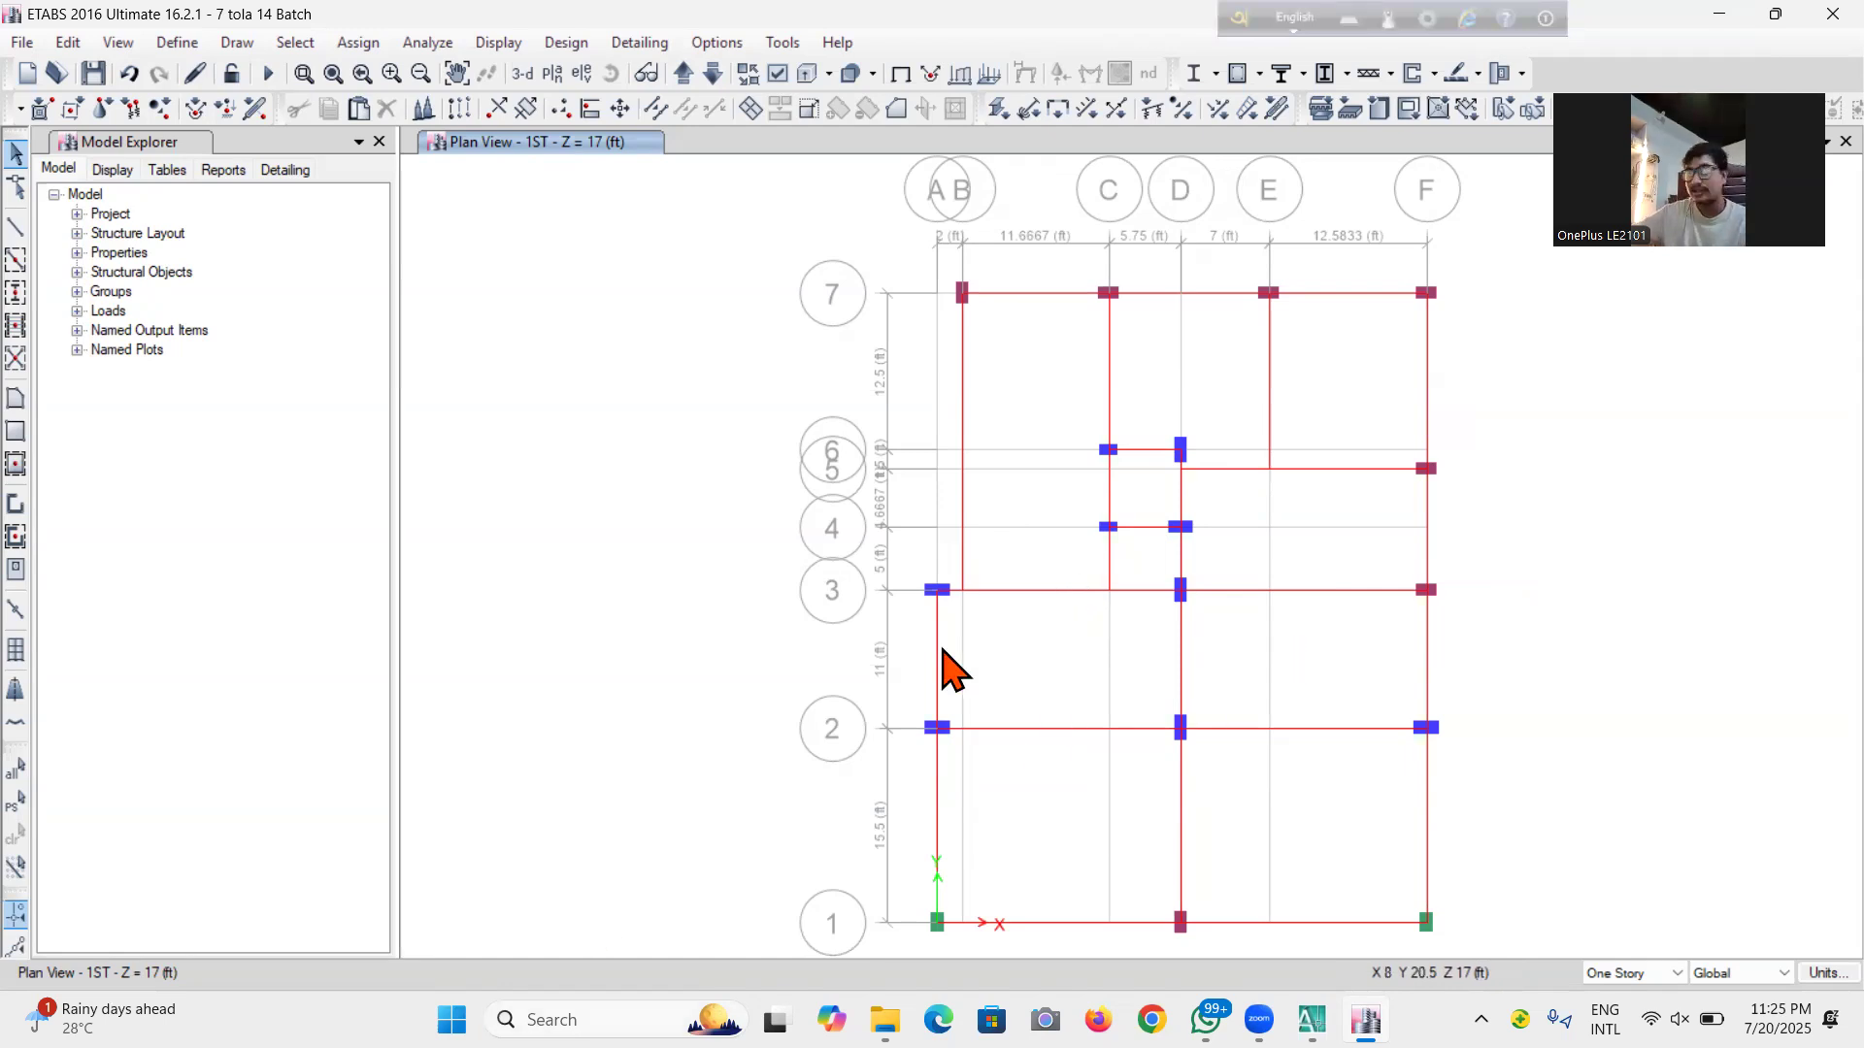
pyautogui.click(691, 77)
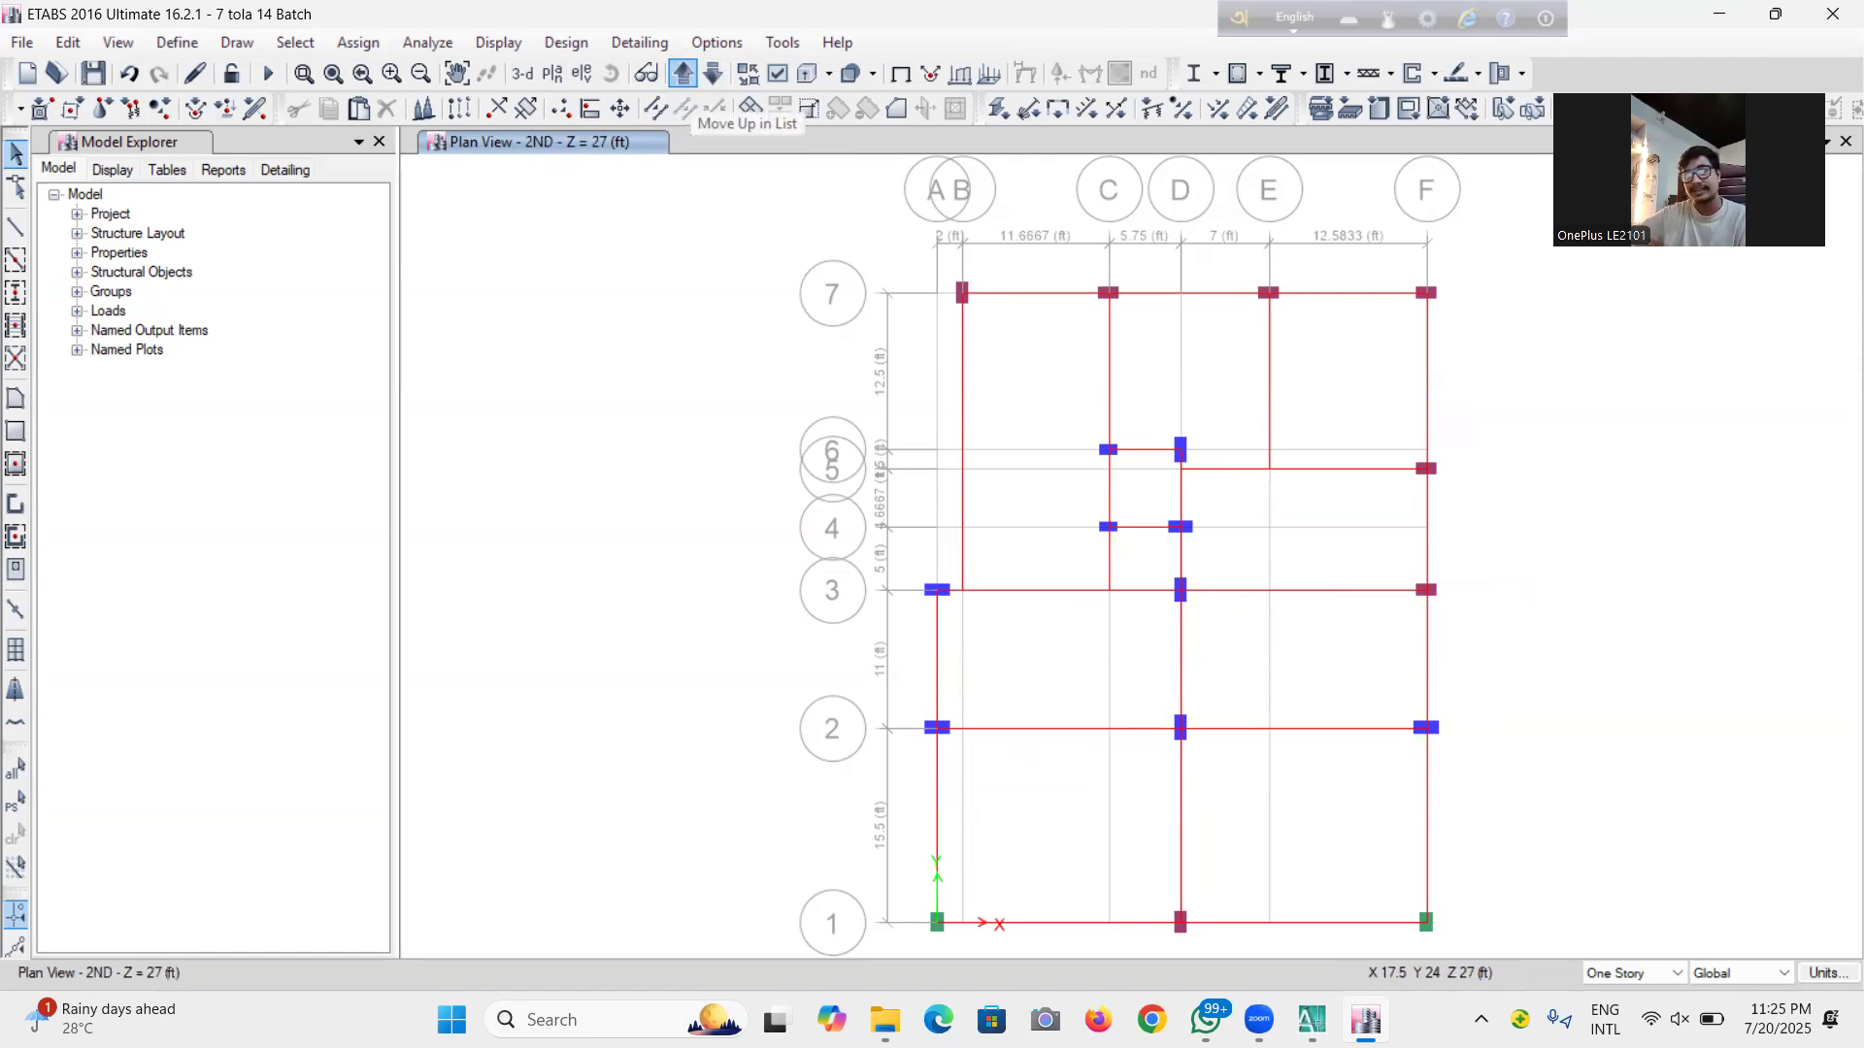
pyautogui.click(524, 74)
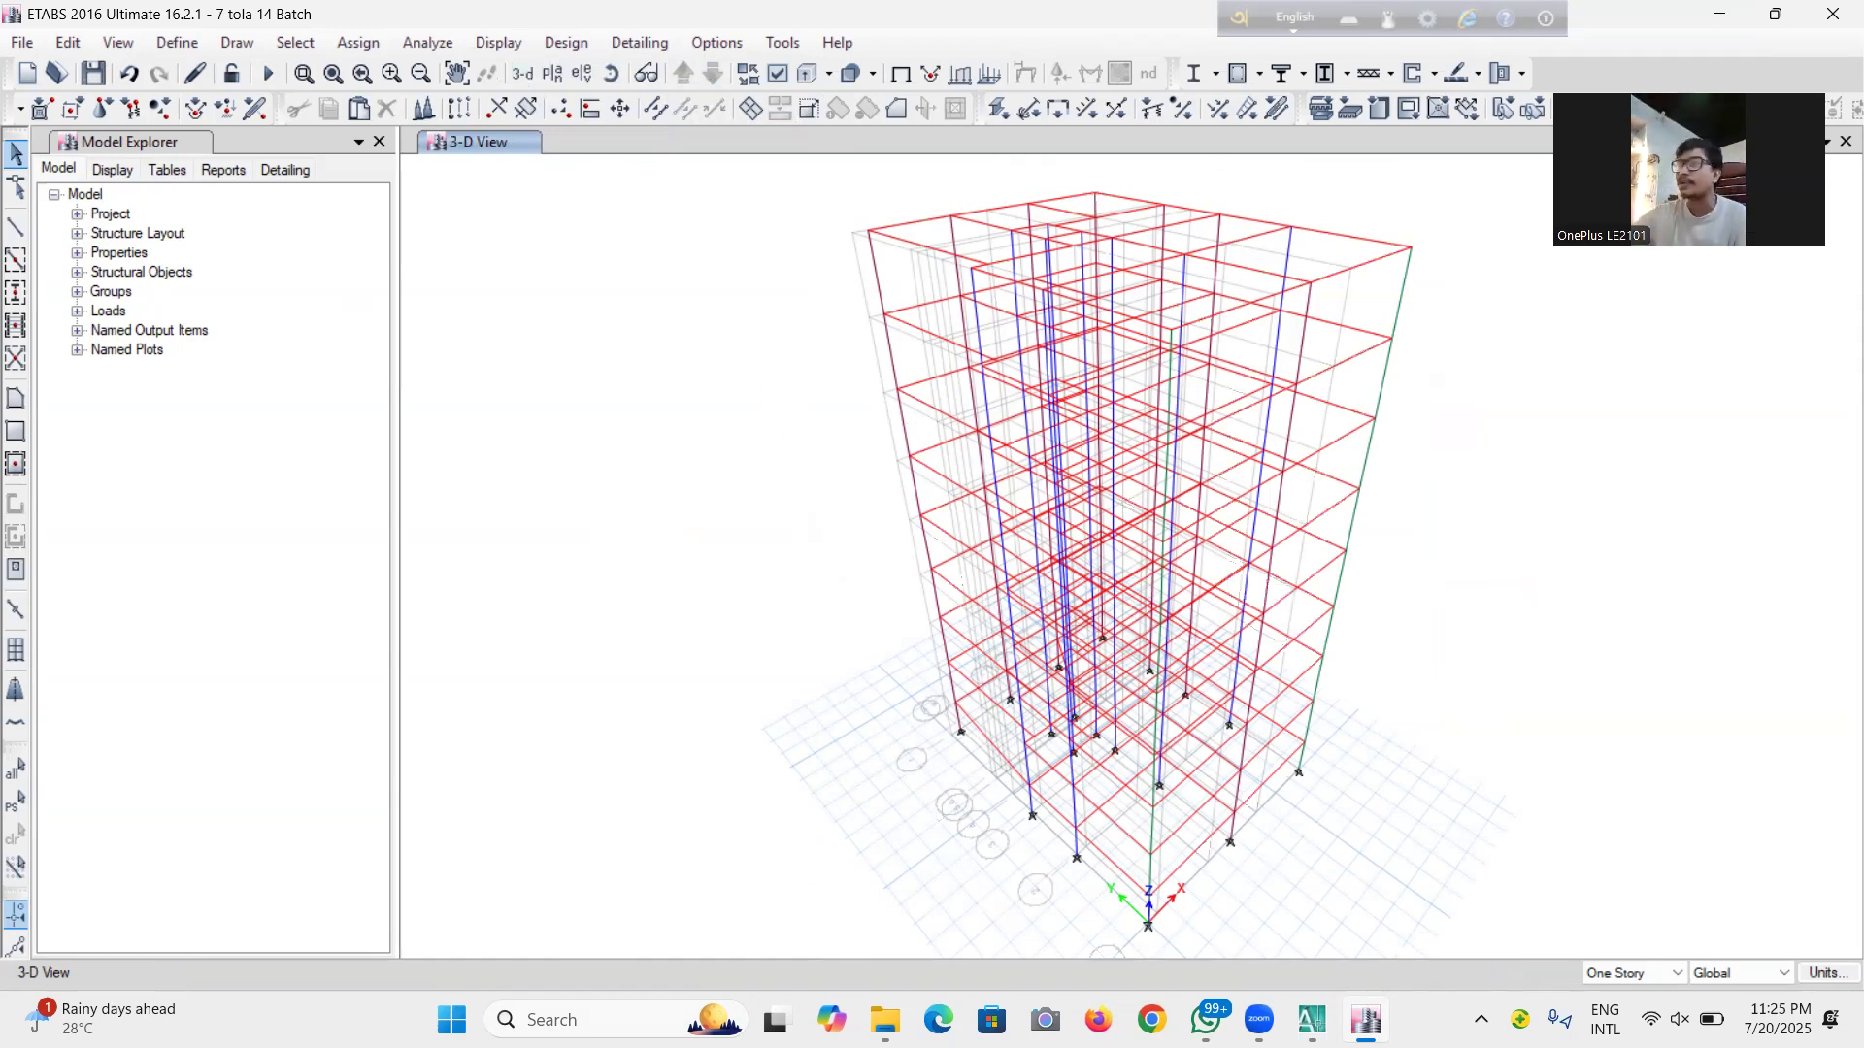
# Switch to the GF plan view and check its beam layout
pyautogui.click(551, 74)
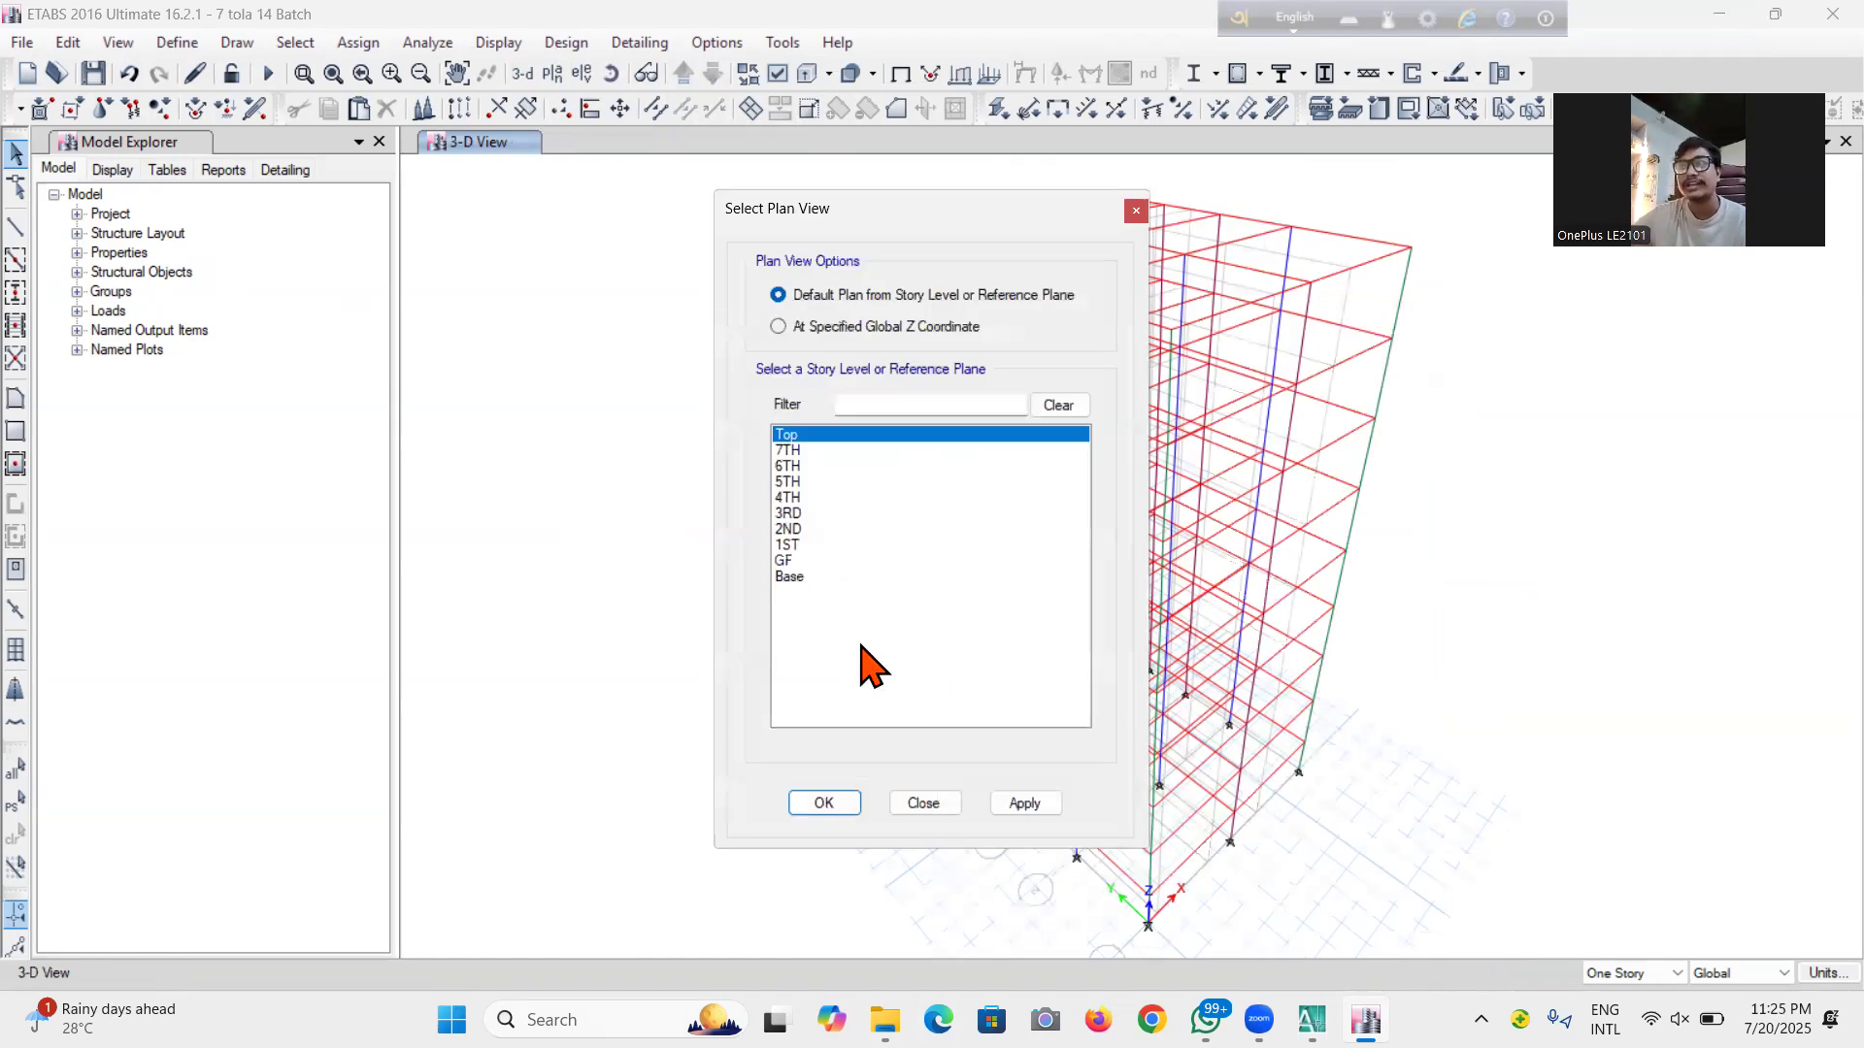
pyautogui.click(814, 561)
pyautogui.click(1024, 803)
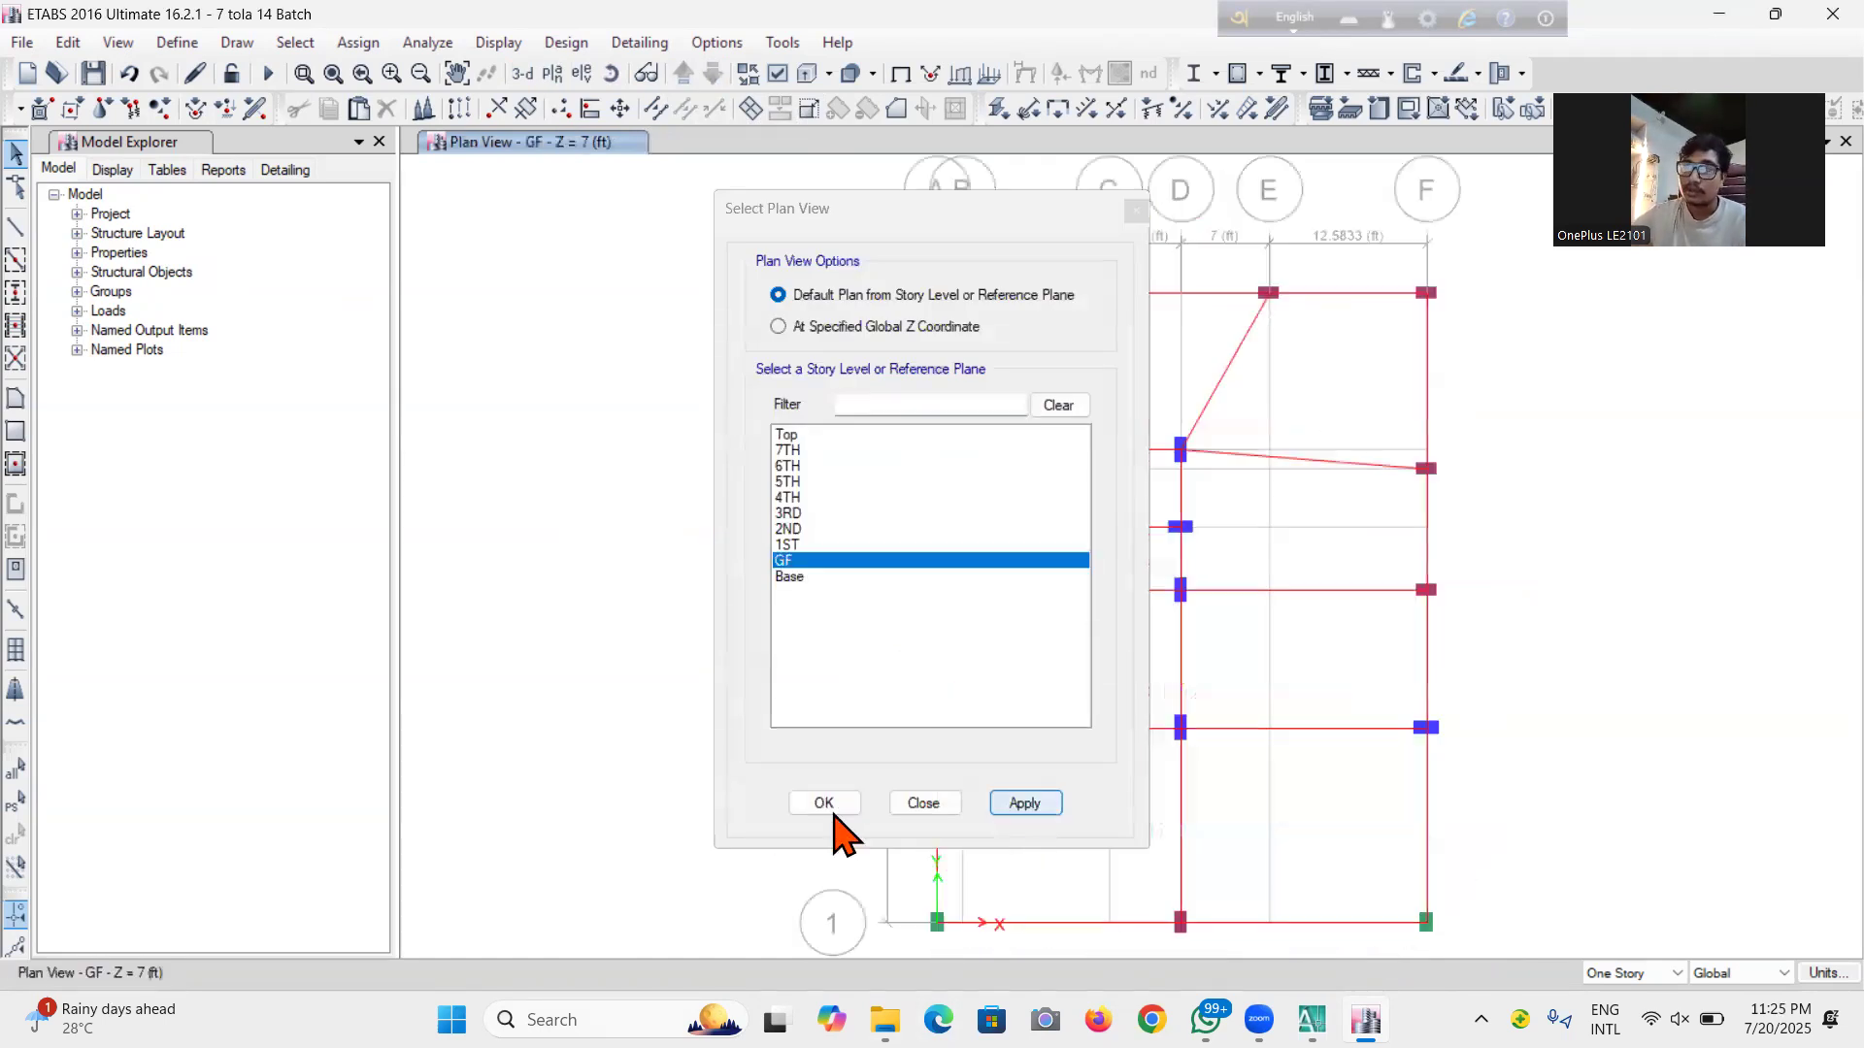
pyautogui.click(820, 805)
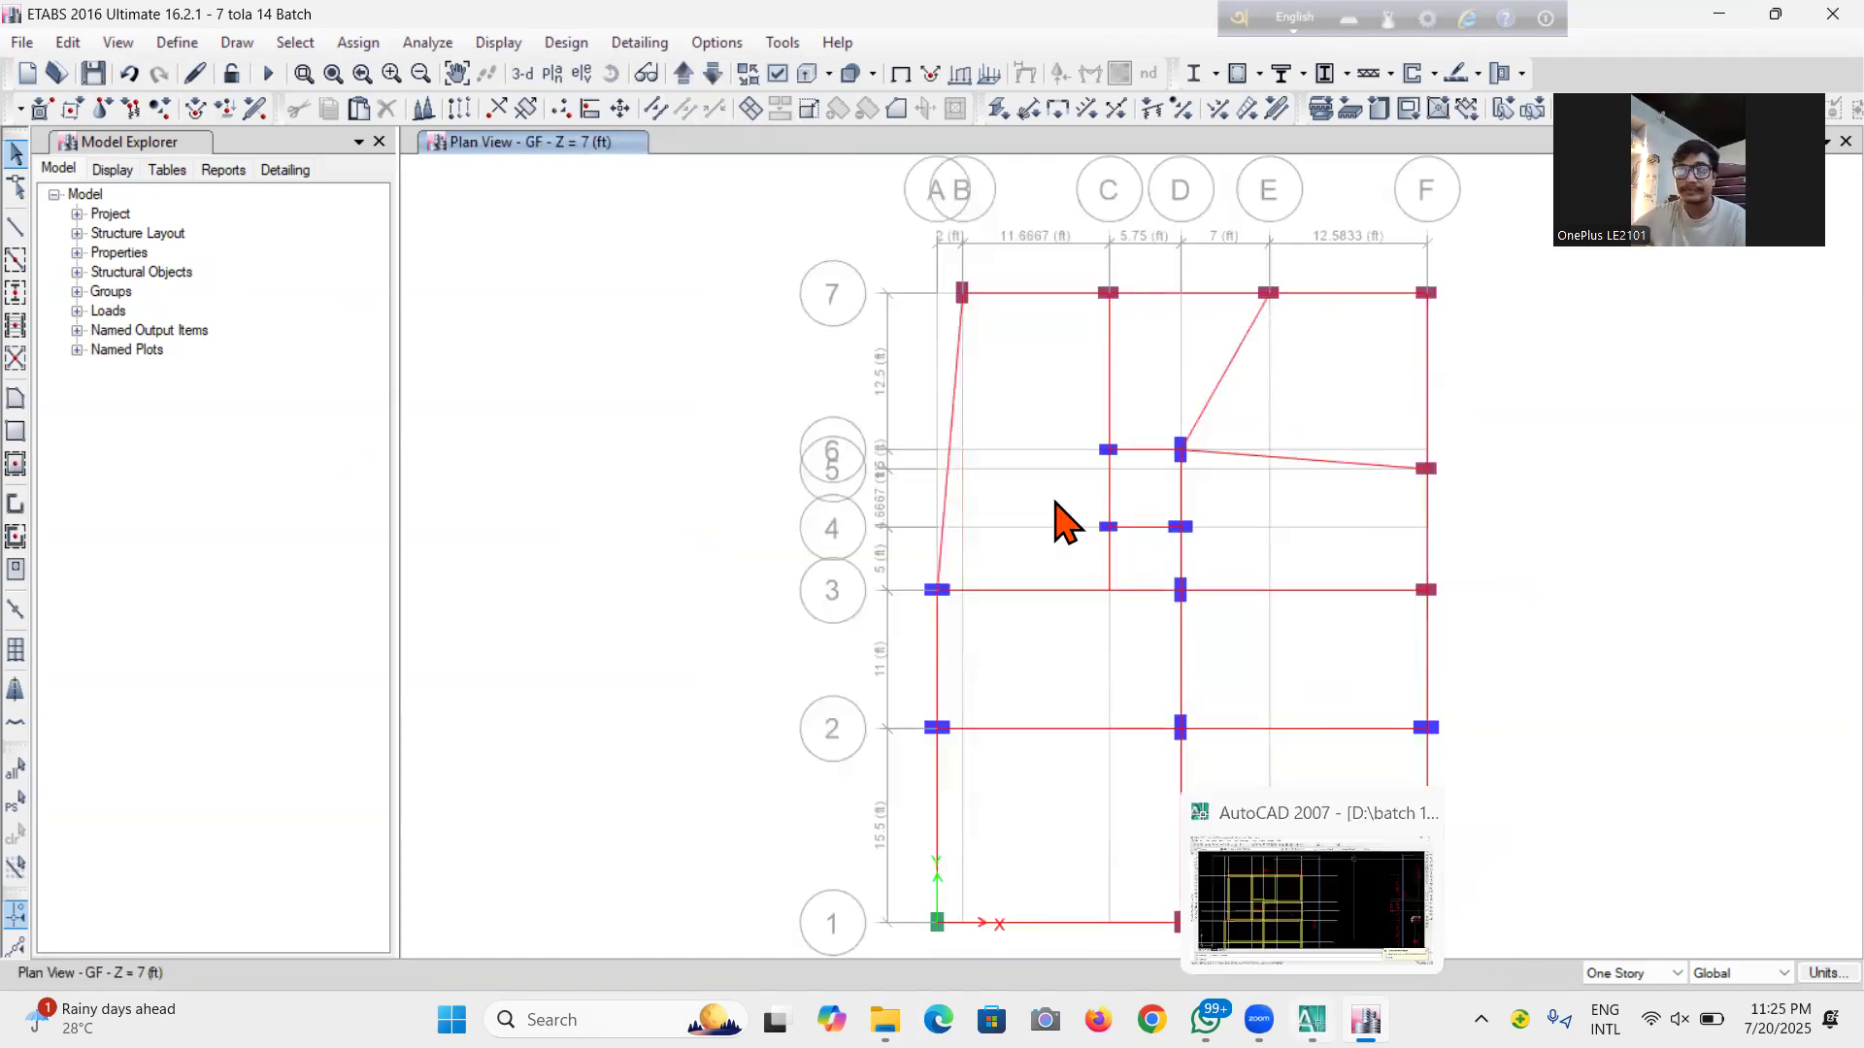
pyautogui.moveTo(982, 699); pyautogui.dragTo(882, 690, button='middle')
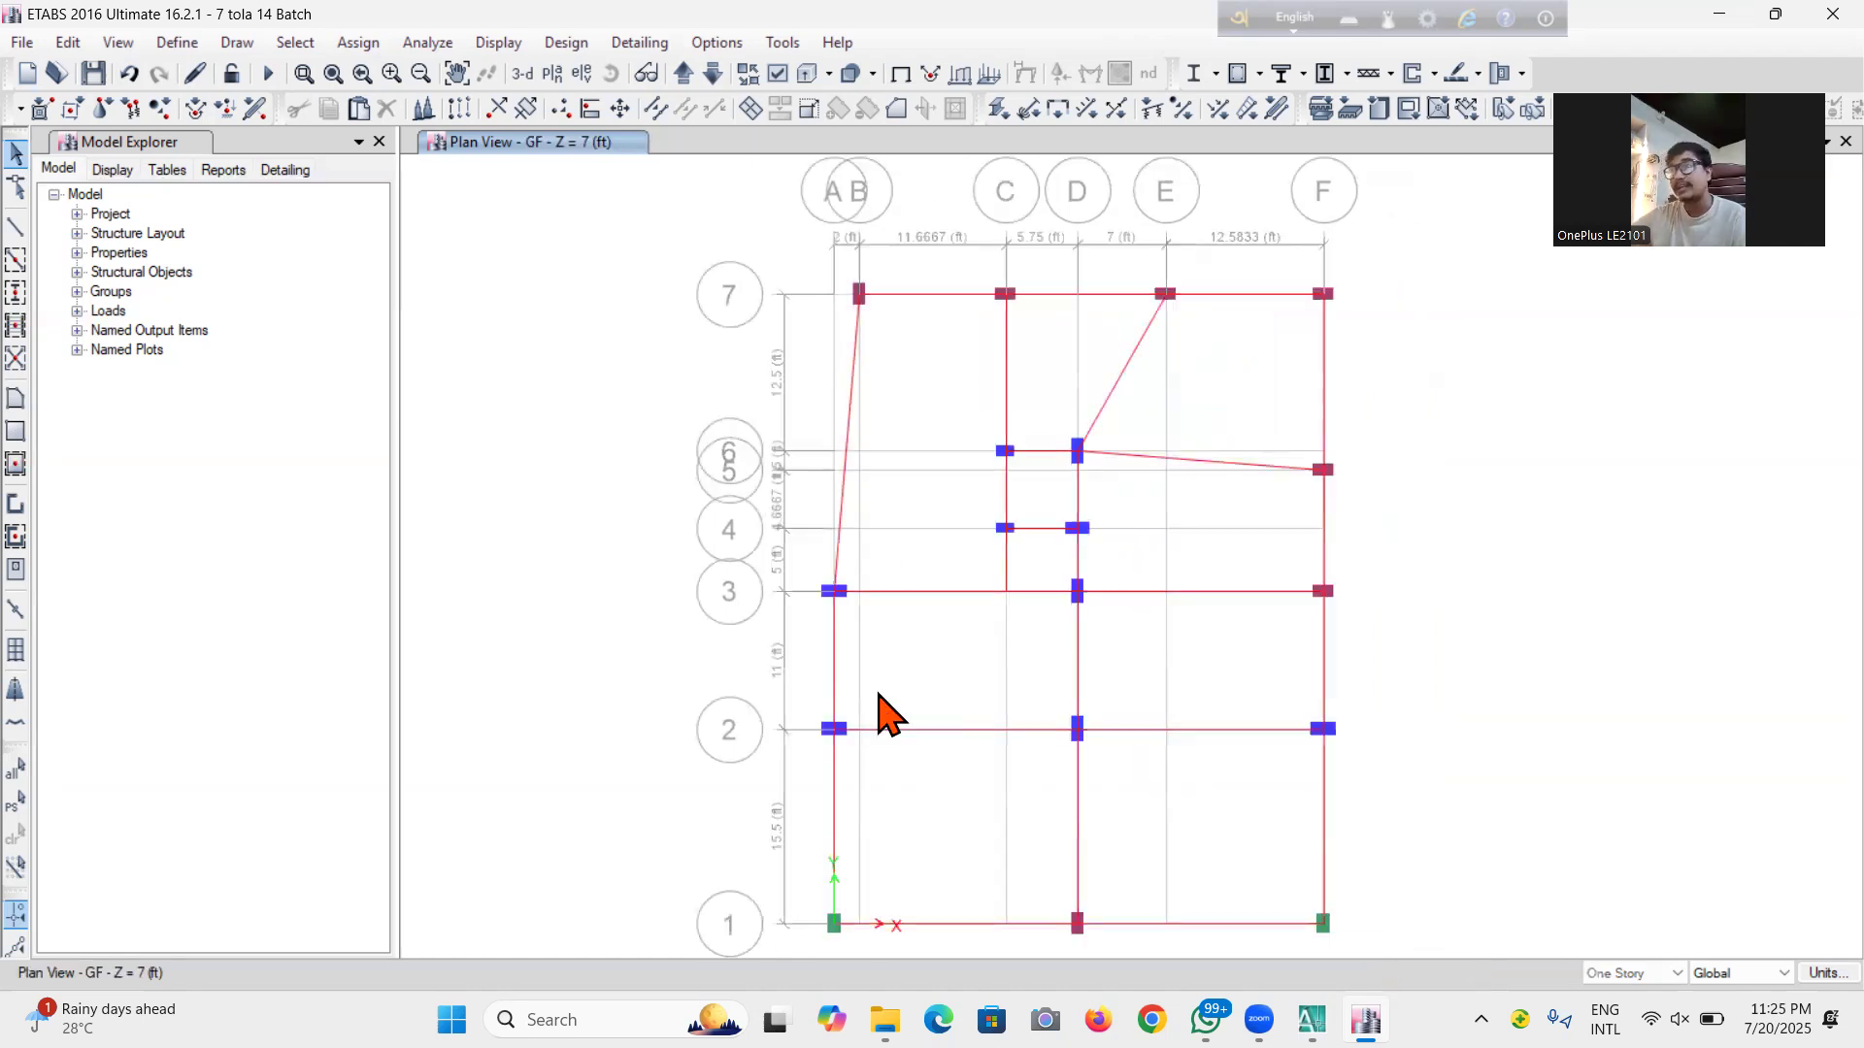
# Move up to the 1ST story plan view and save the model
pyautogui.click(683, 73)
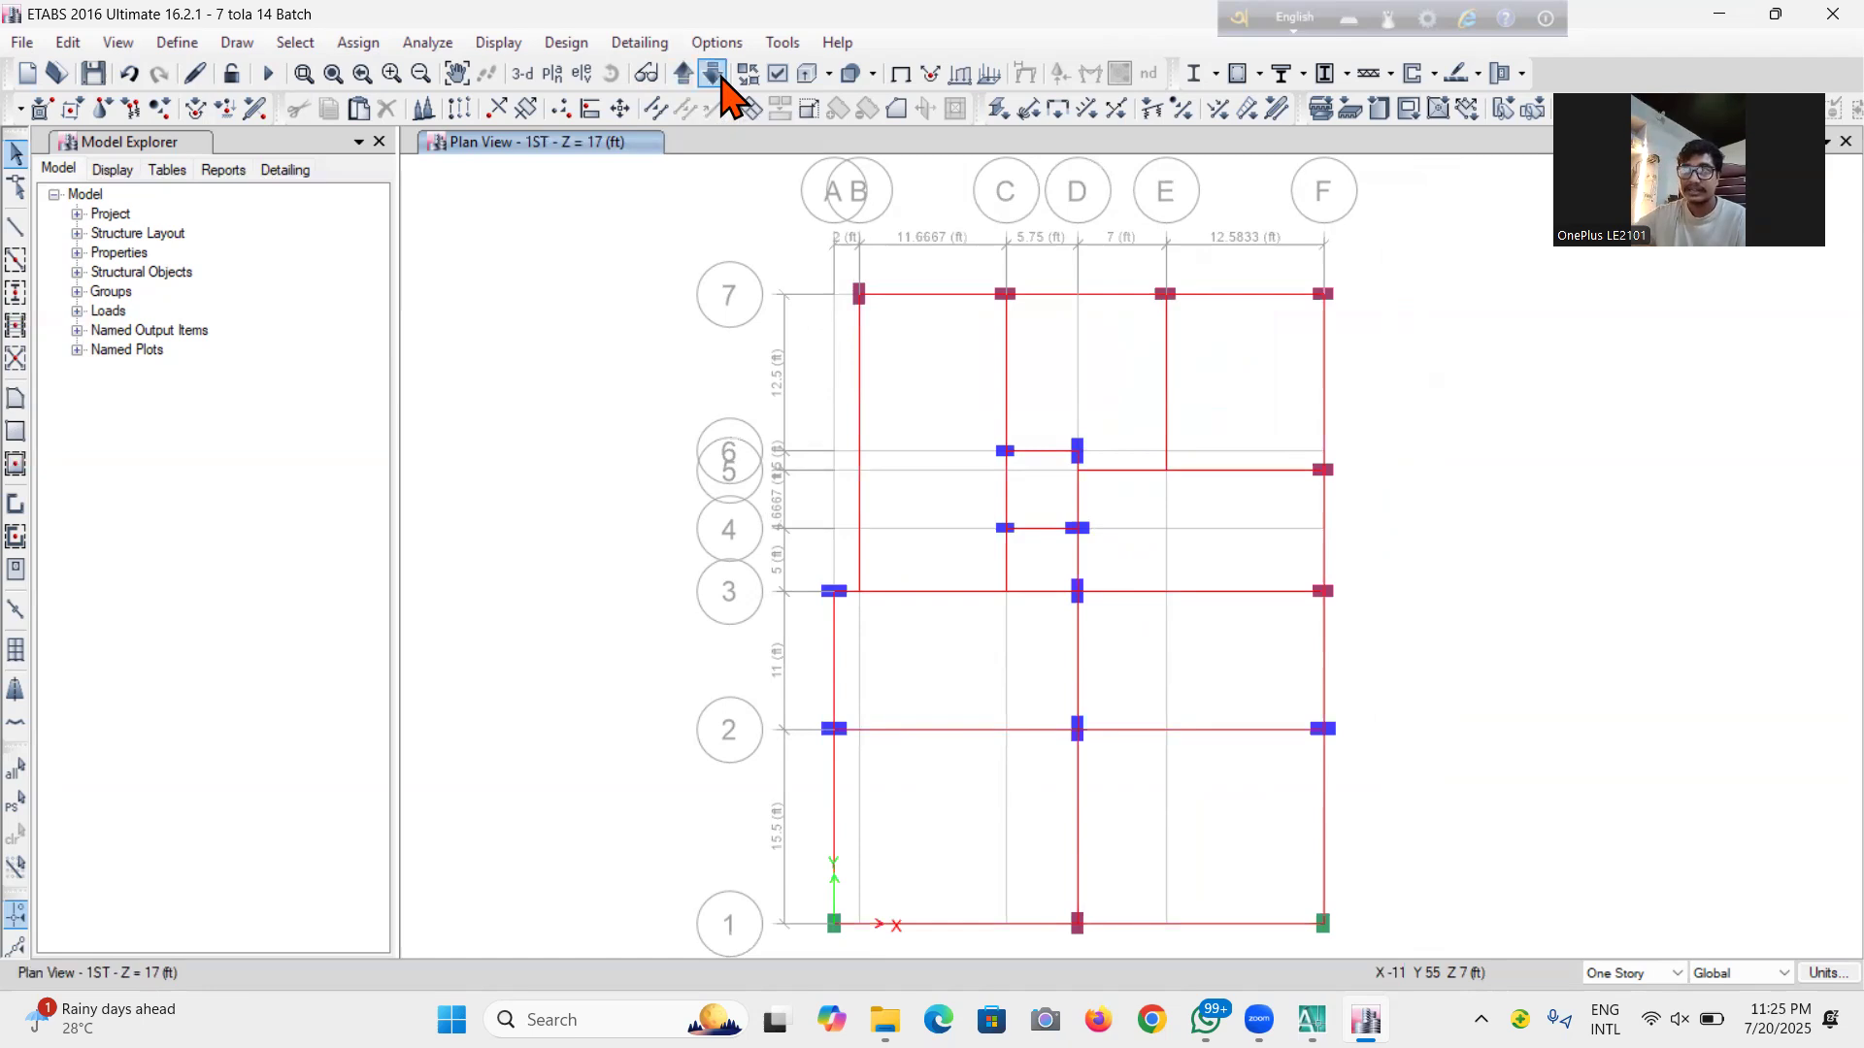
pyautogui.click(705, 76)
pyautogui.click(695, 78)
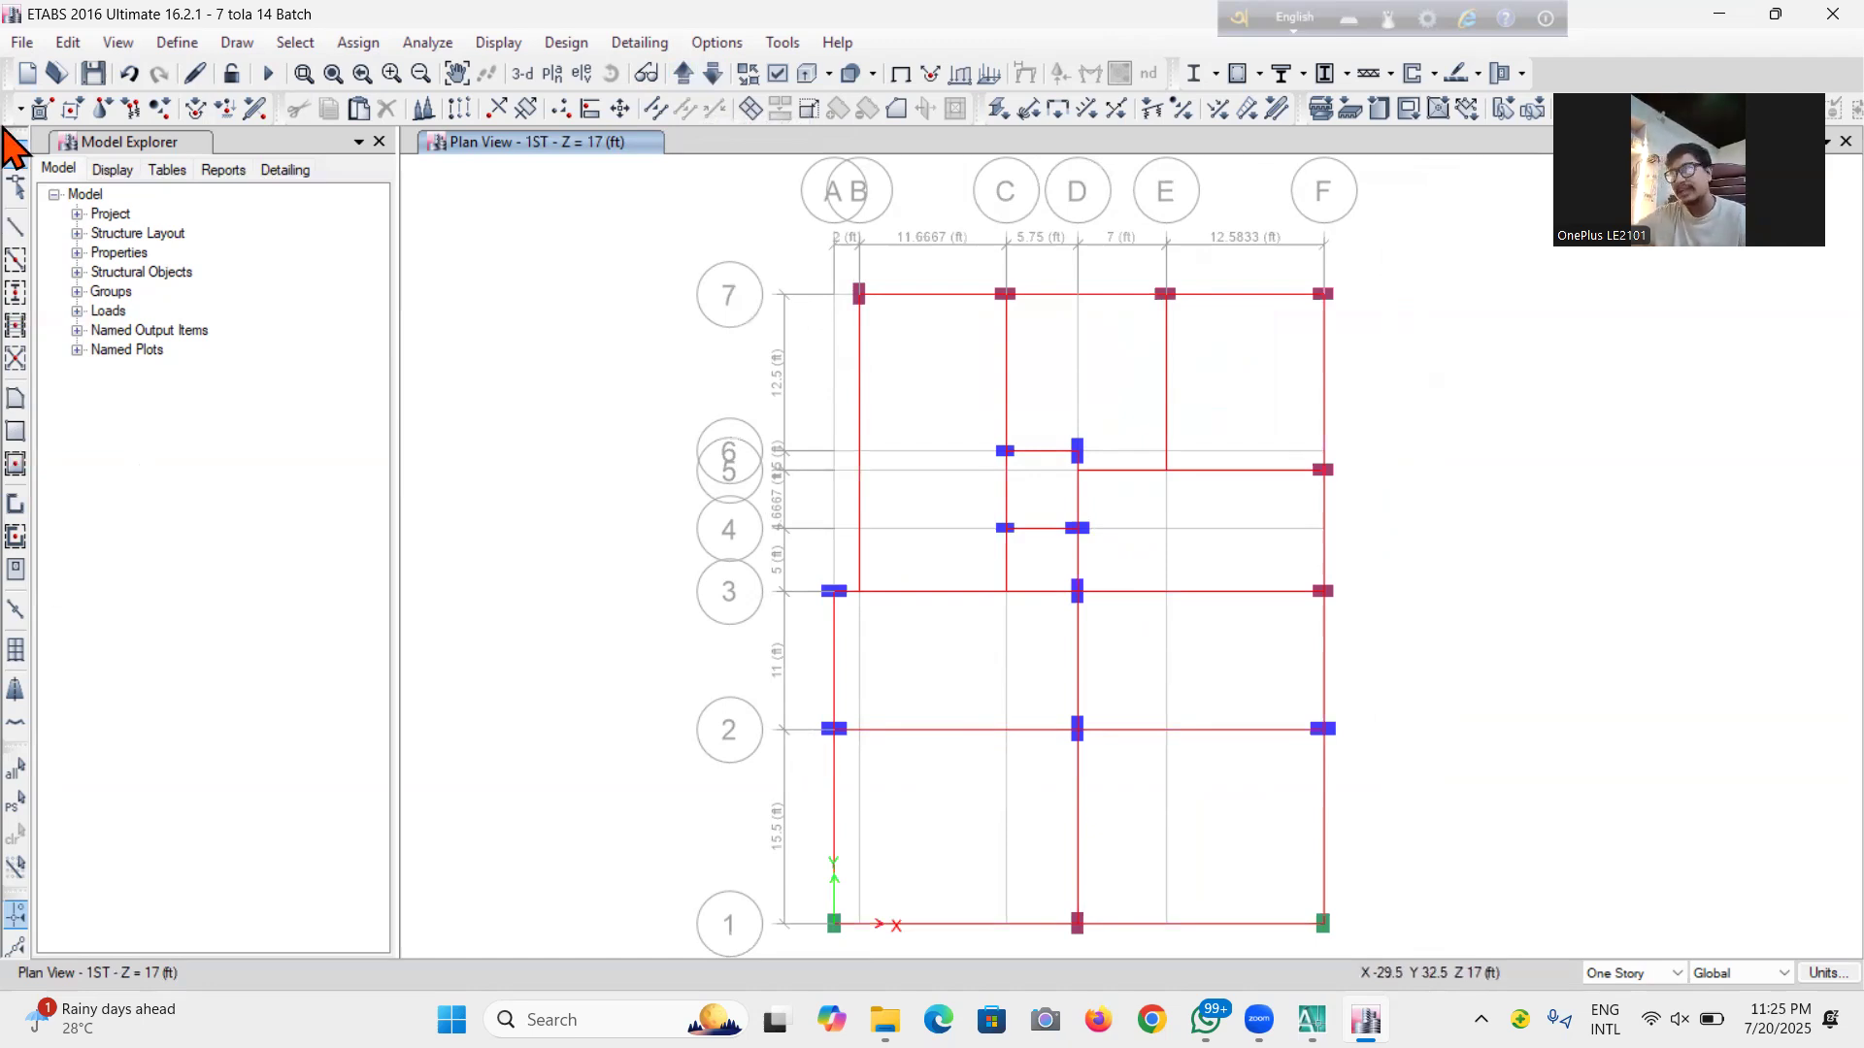
pyautogui.click(94, 74)
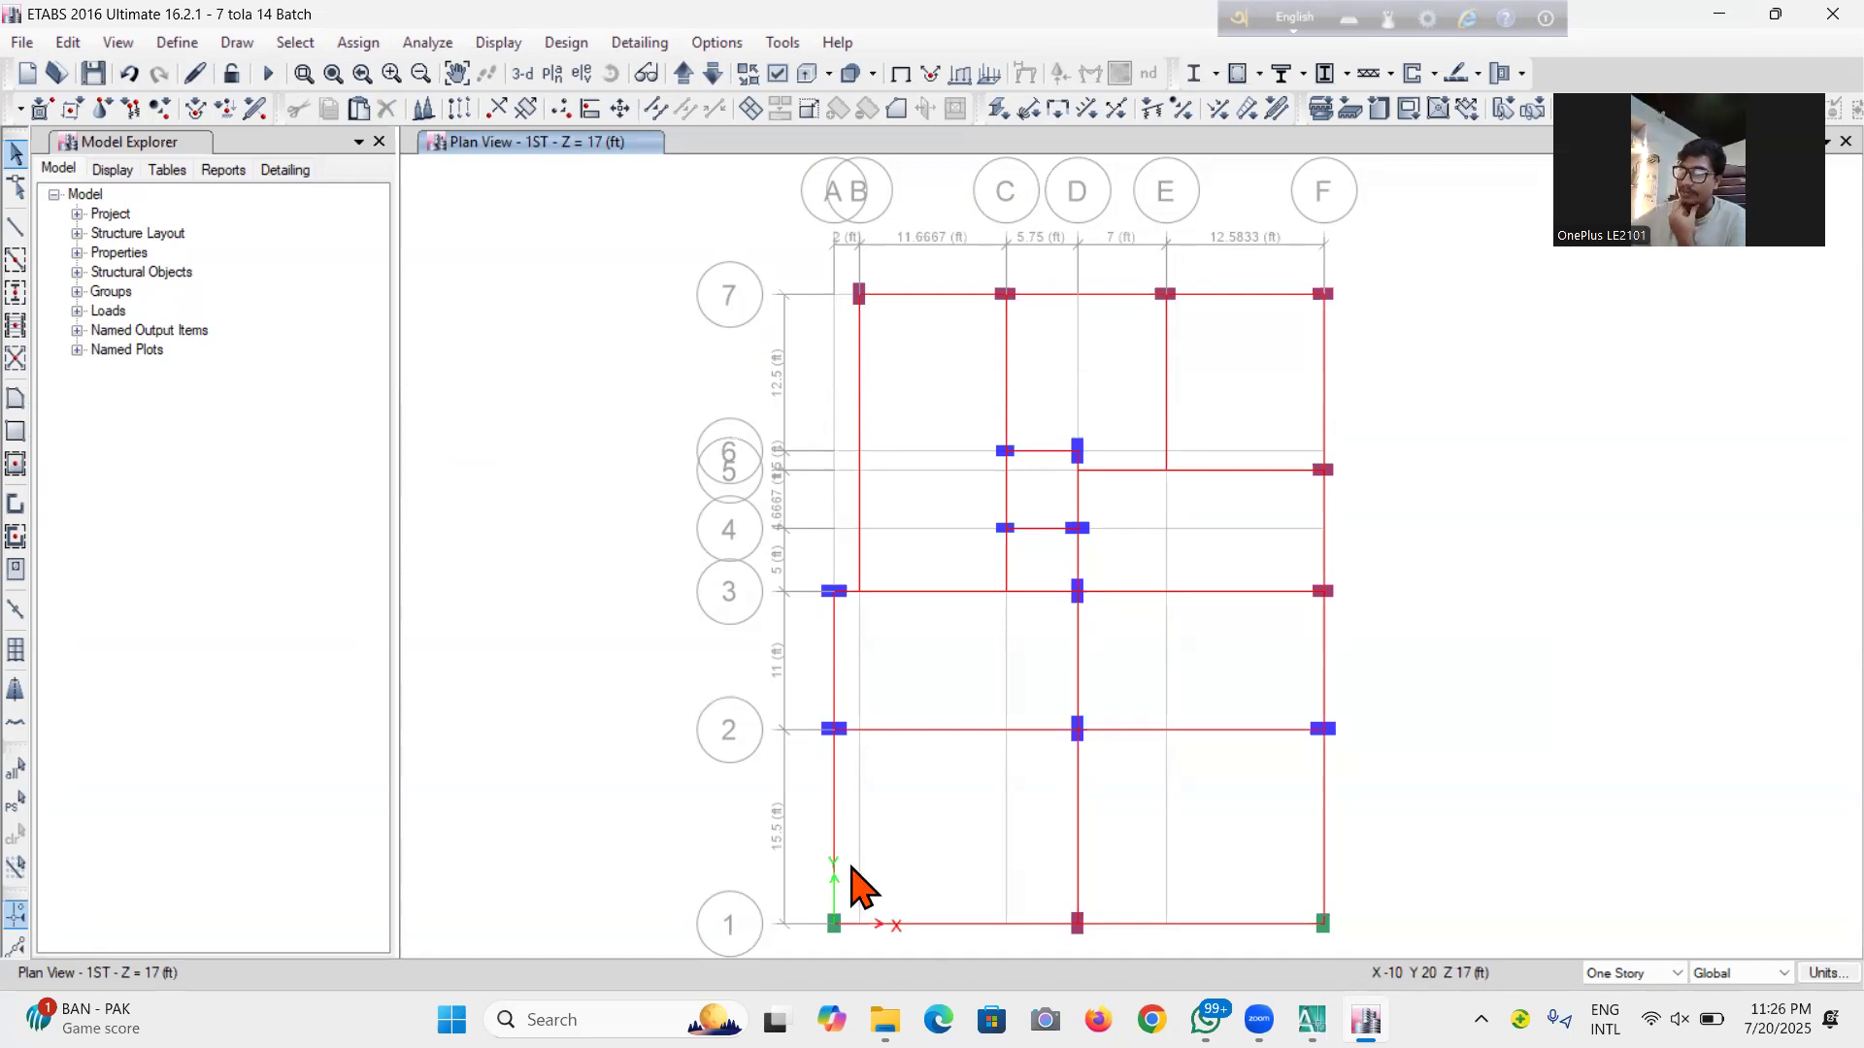
pyautogui.moveTo(747, 877); pyautogui.dragTo(724, 856, button='middle')
pyautogui.click(9, 802)
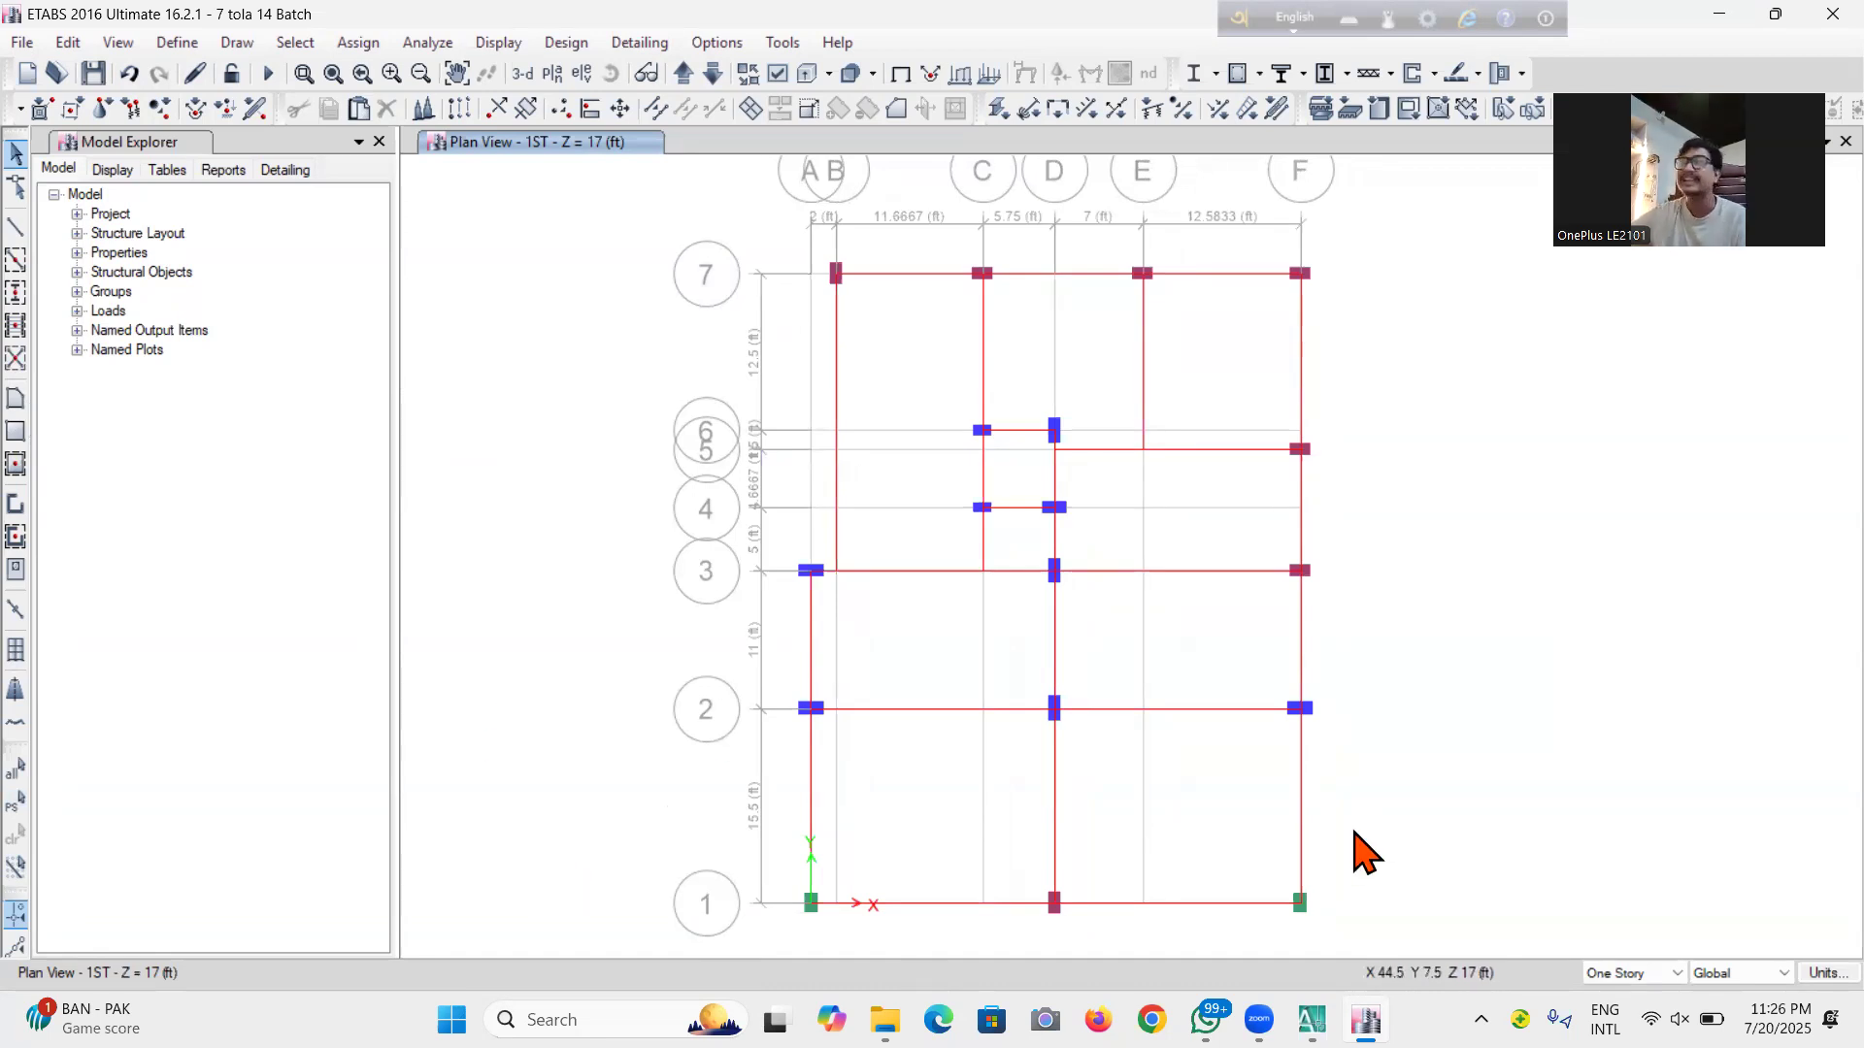
# Switch to AutoCAD and examine the verandas and beam ends along the lower edge of the 1st to 5th floor plan
pyautogui.moveTo(1311, 1020)
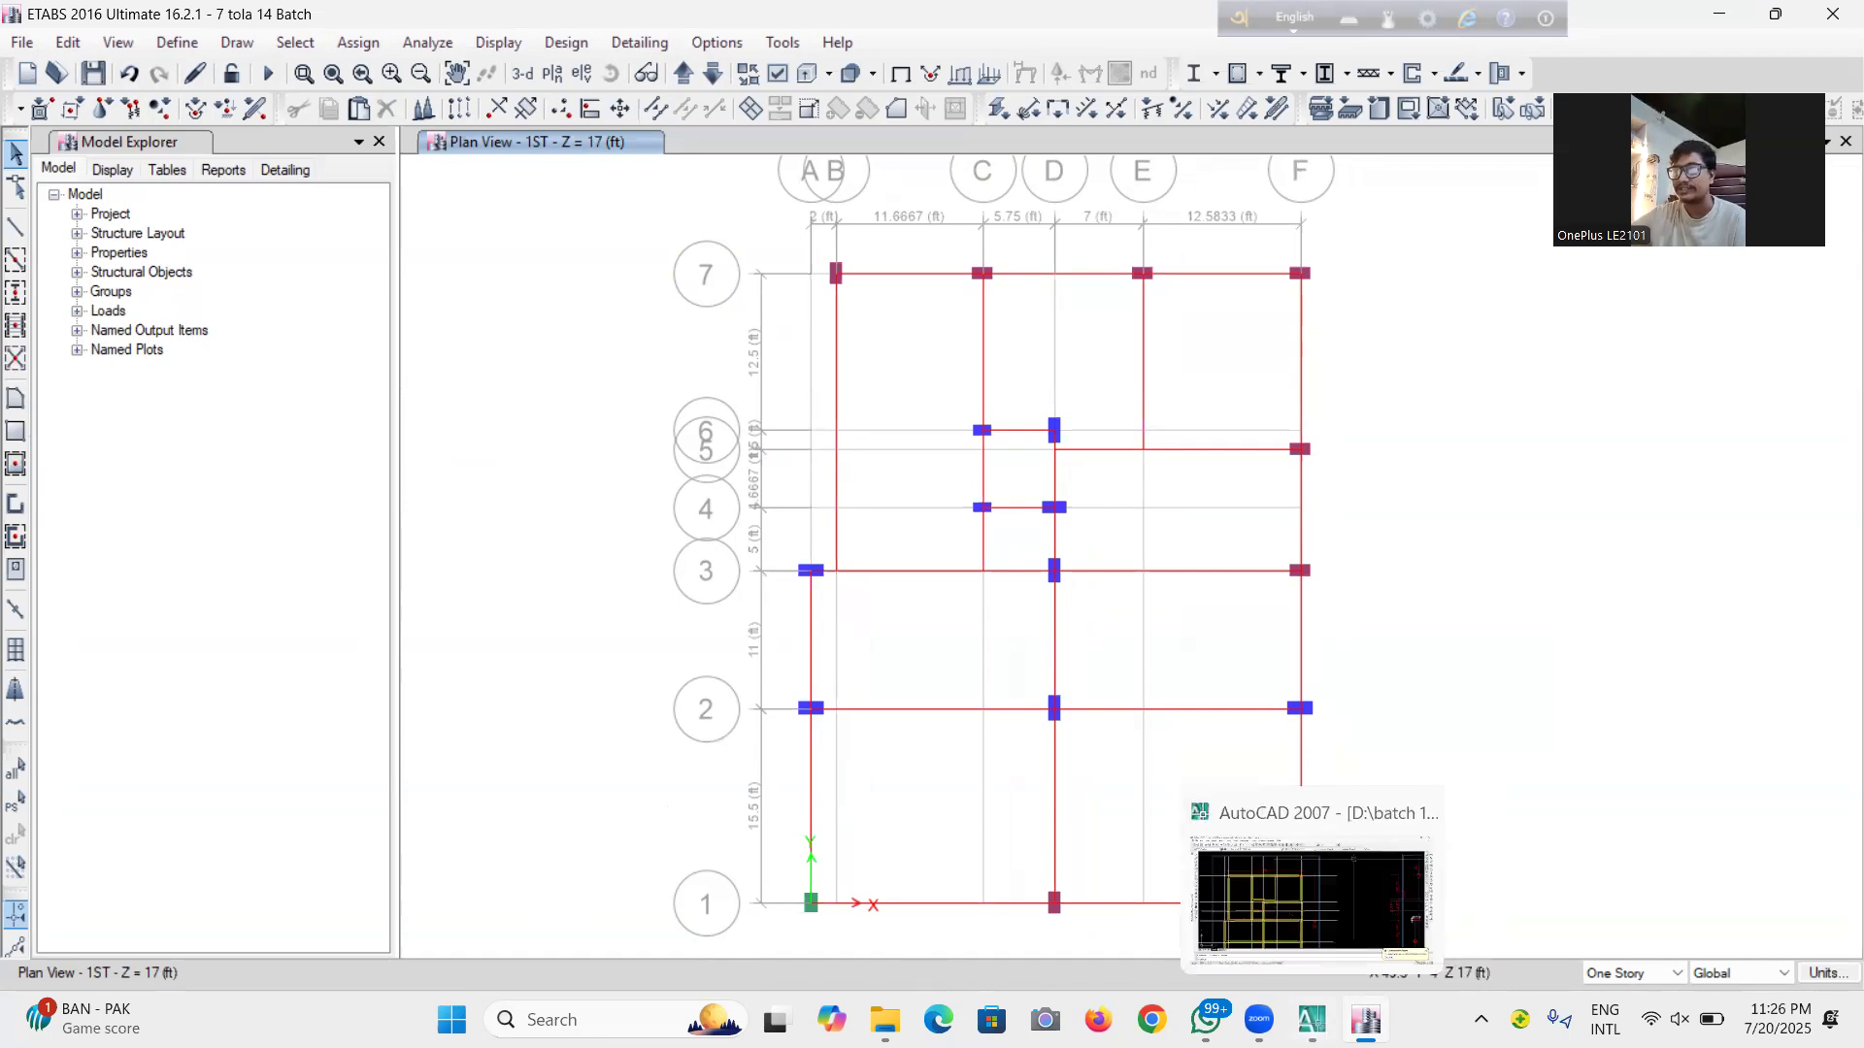
pyautogui.click(1358, 820)
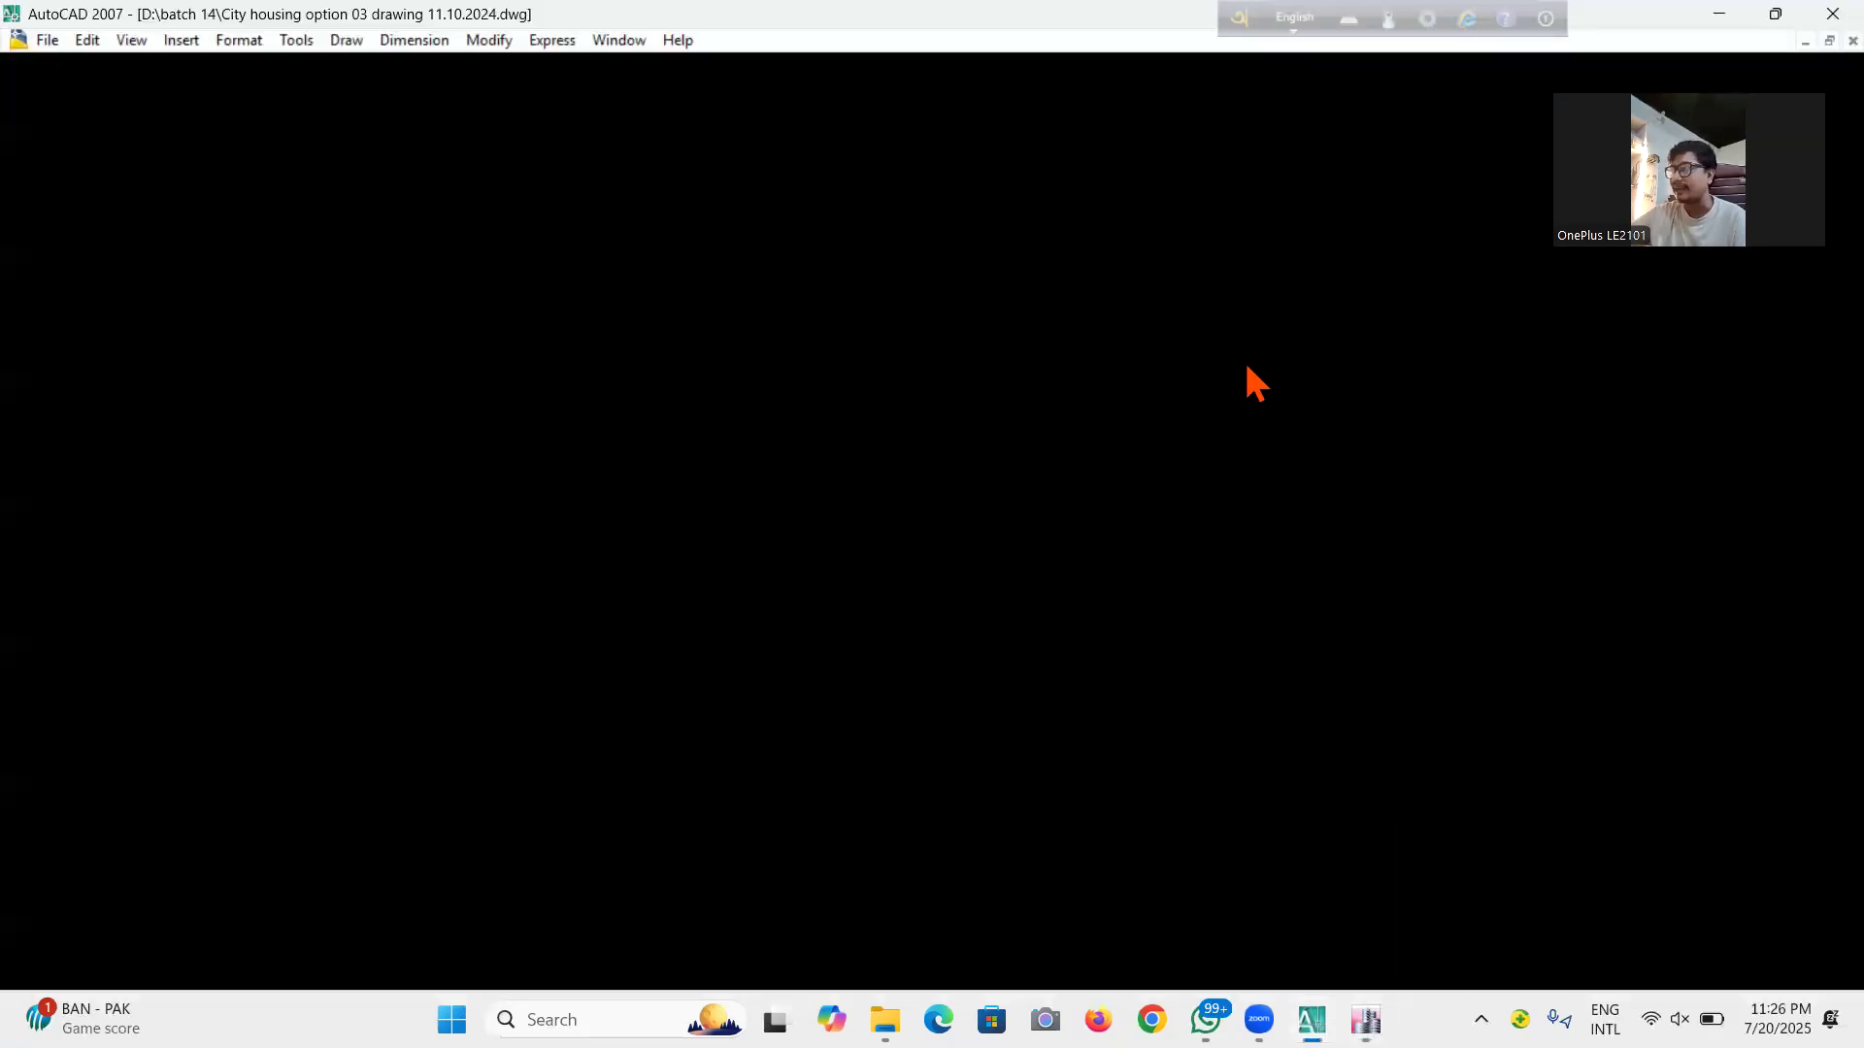
pyautogui.scroll(-8, 1190, 478)
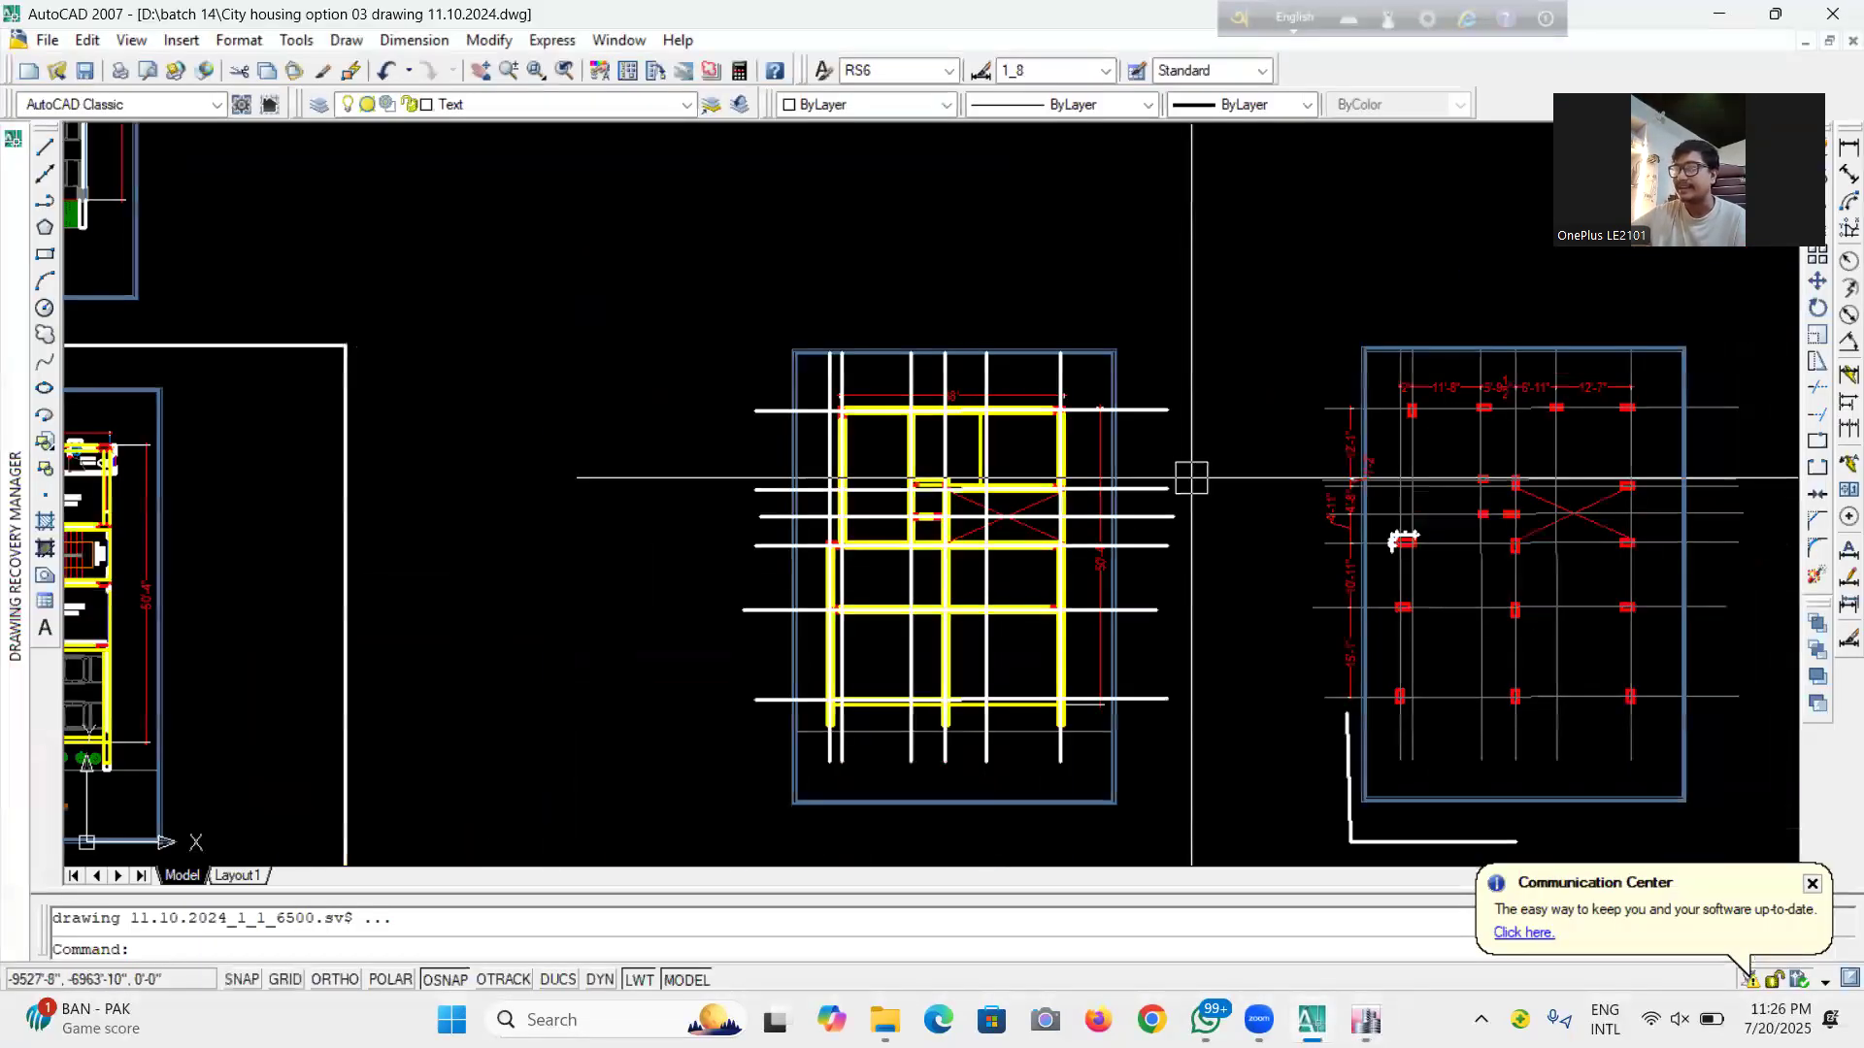
pyautogui.scroll(6, 500, 544)
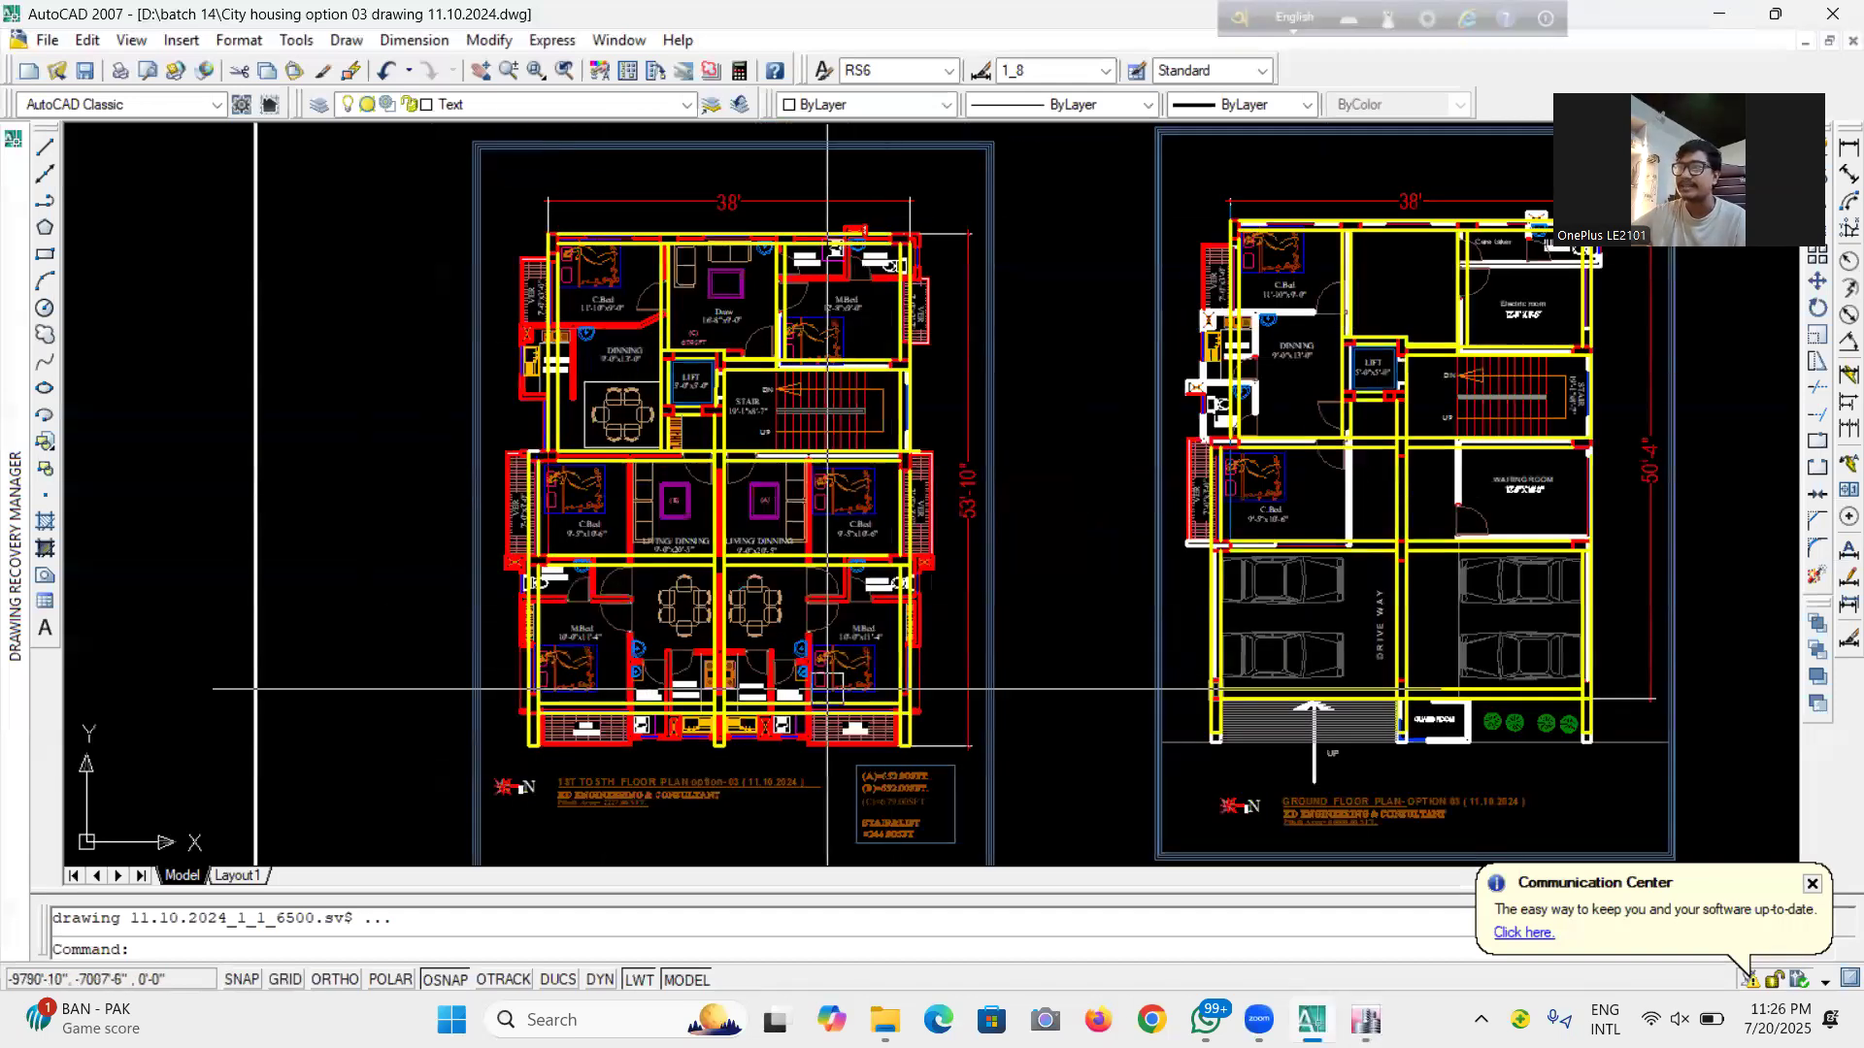
pyautogui.scroll(3, 818, 754)
pyautogui.scroll(3, 818, 753)
pyautogui.scroll(-2, 693, 723)
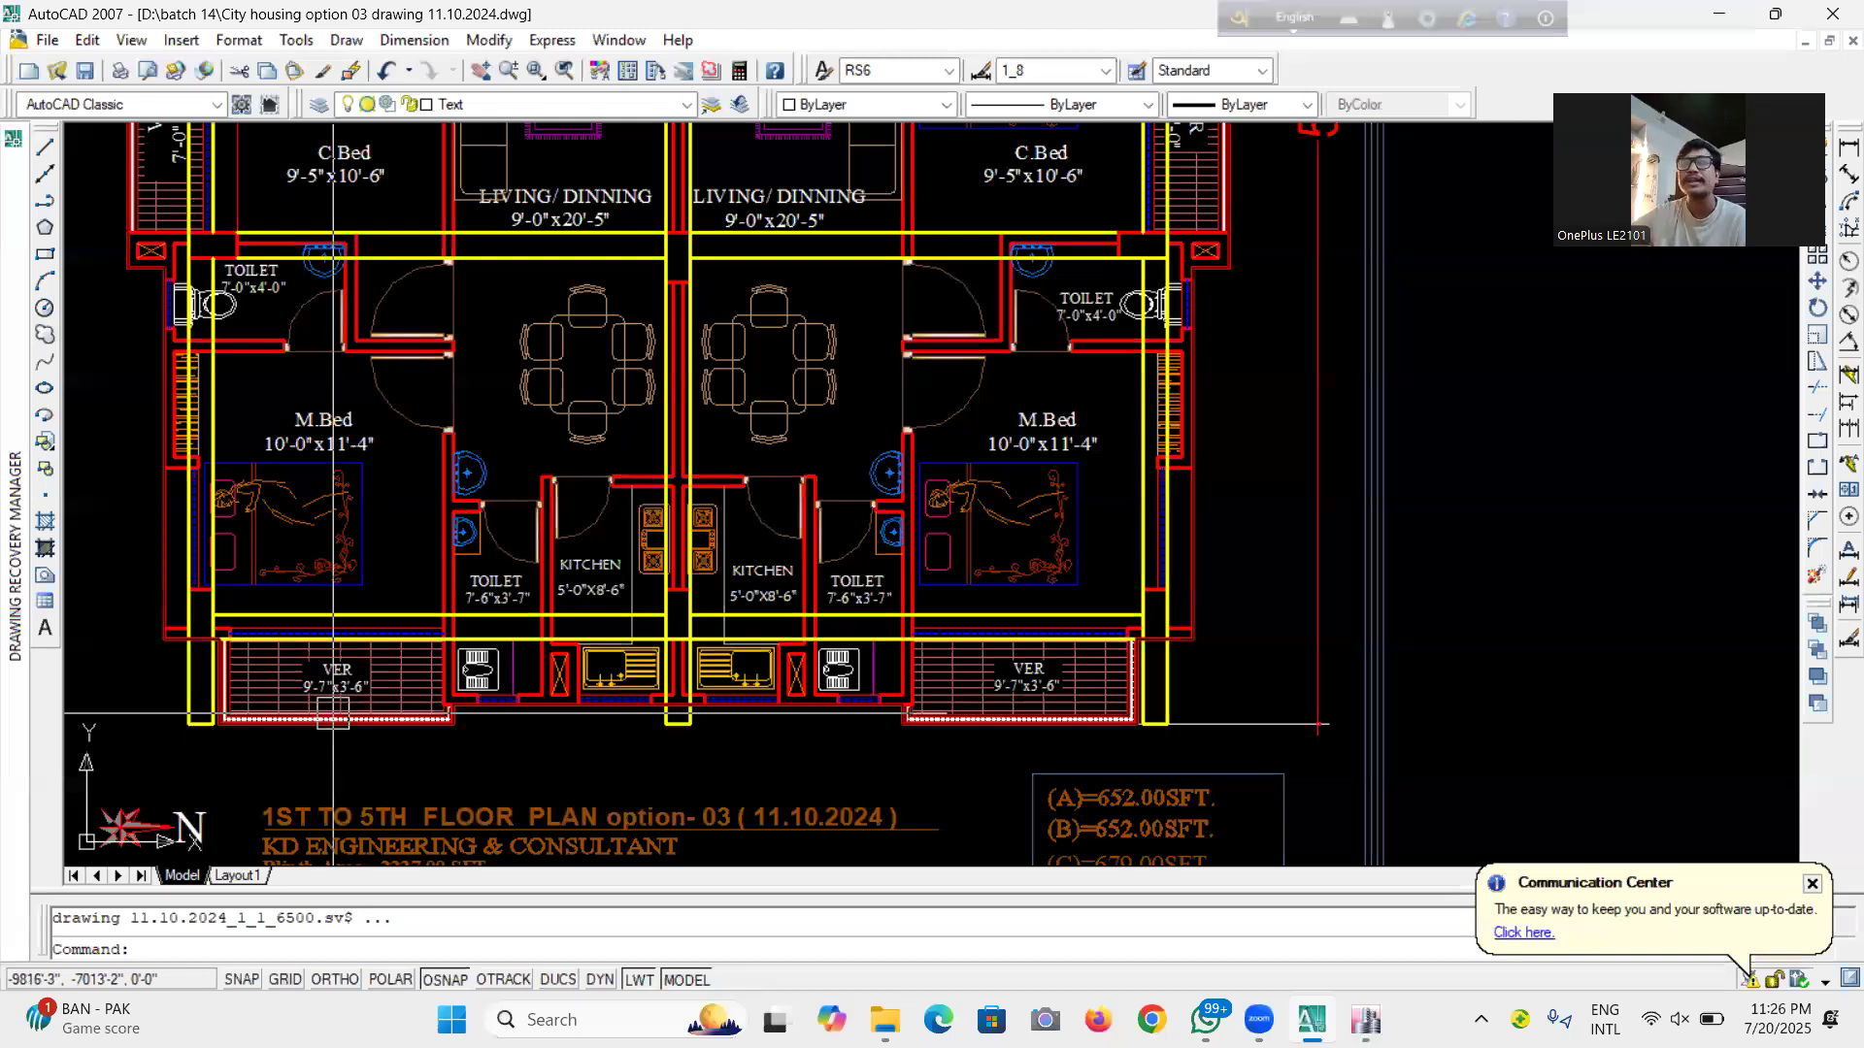
pyautogui.scroll(2, 1198, 723)
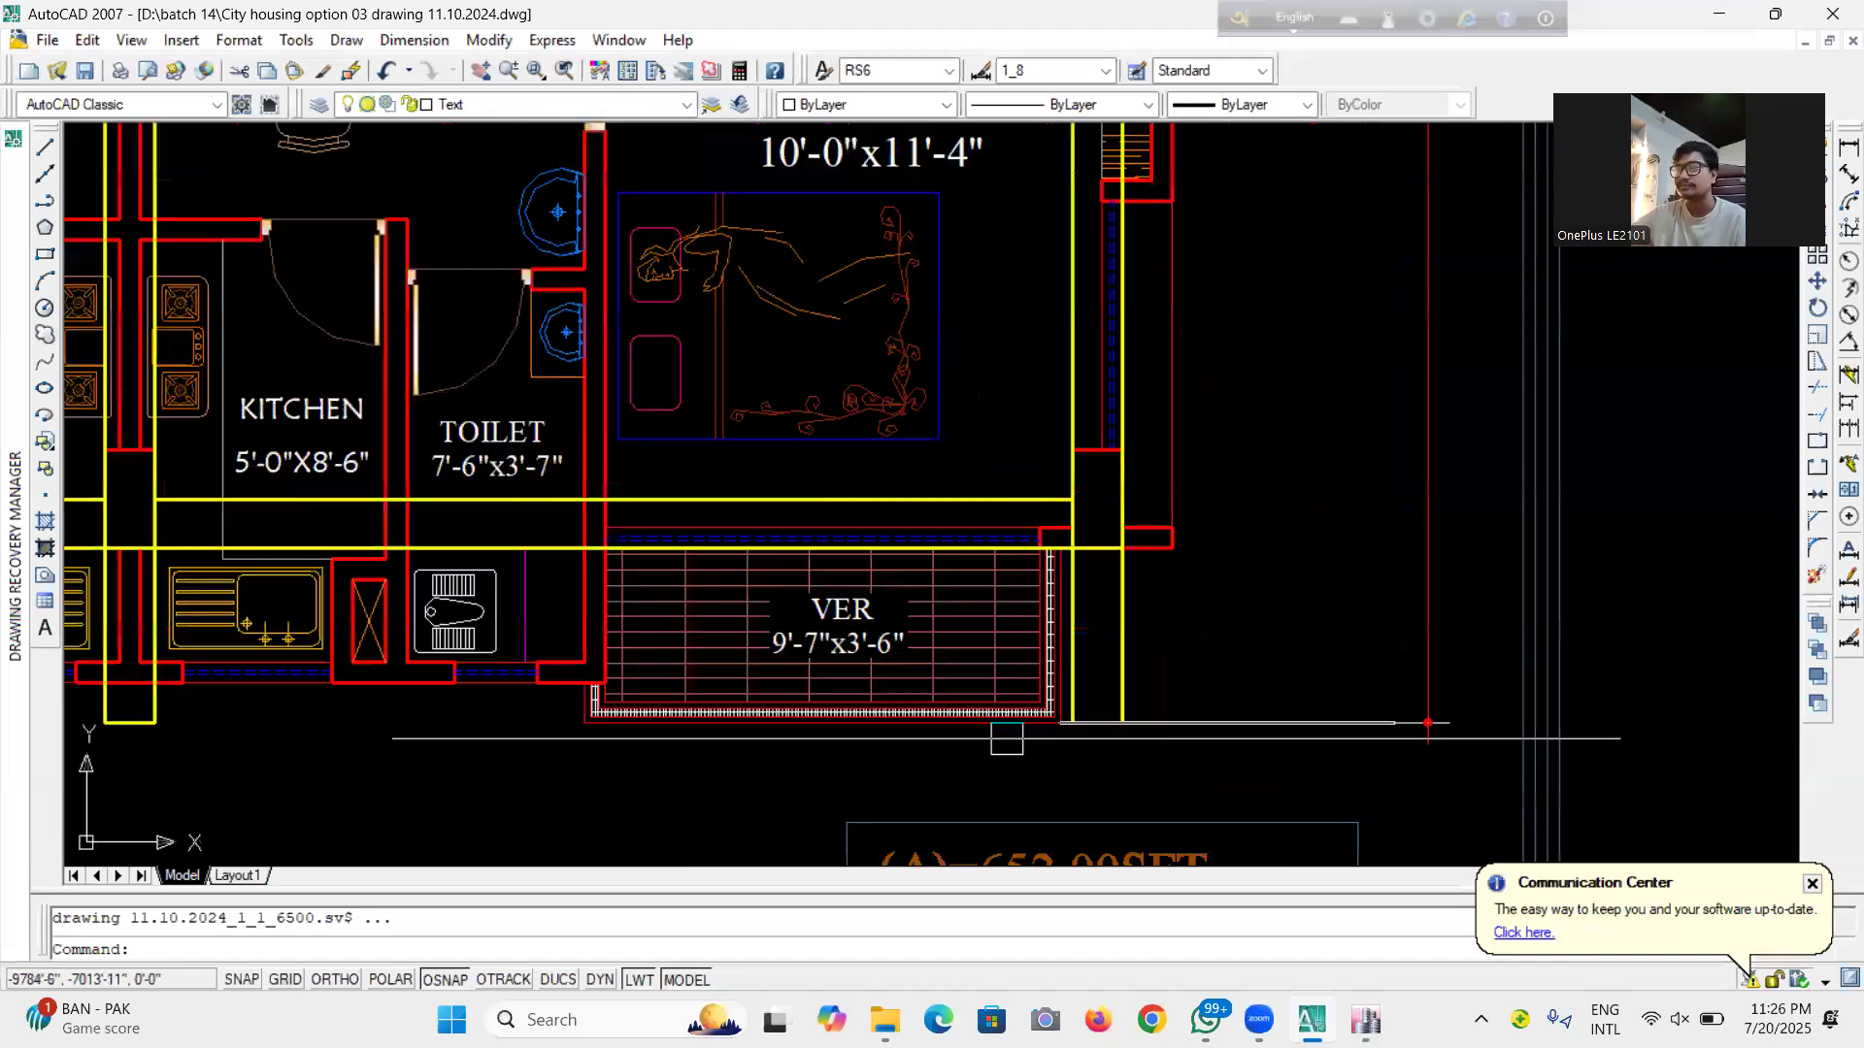
pyautogui.scroll(-3, 1154, 631)
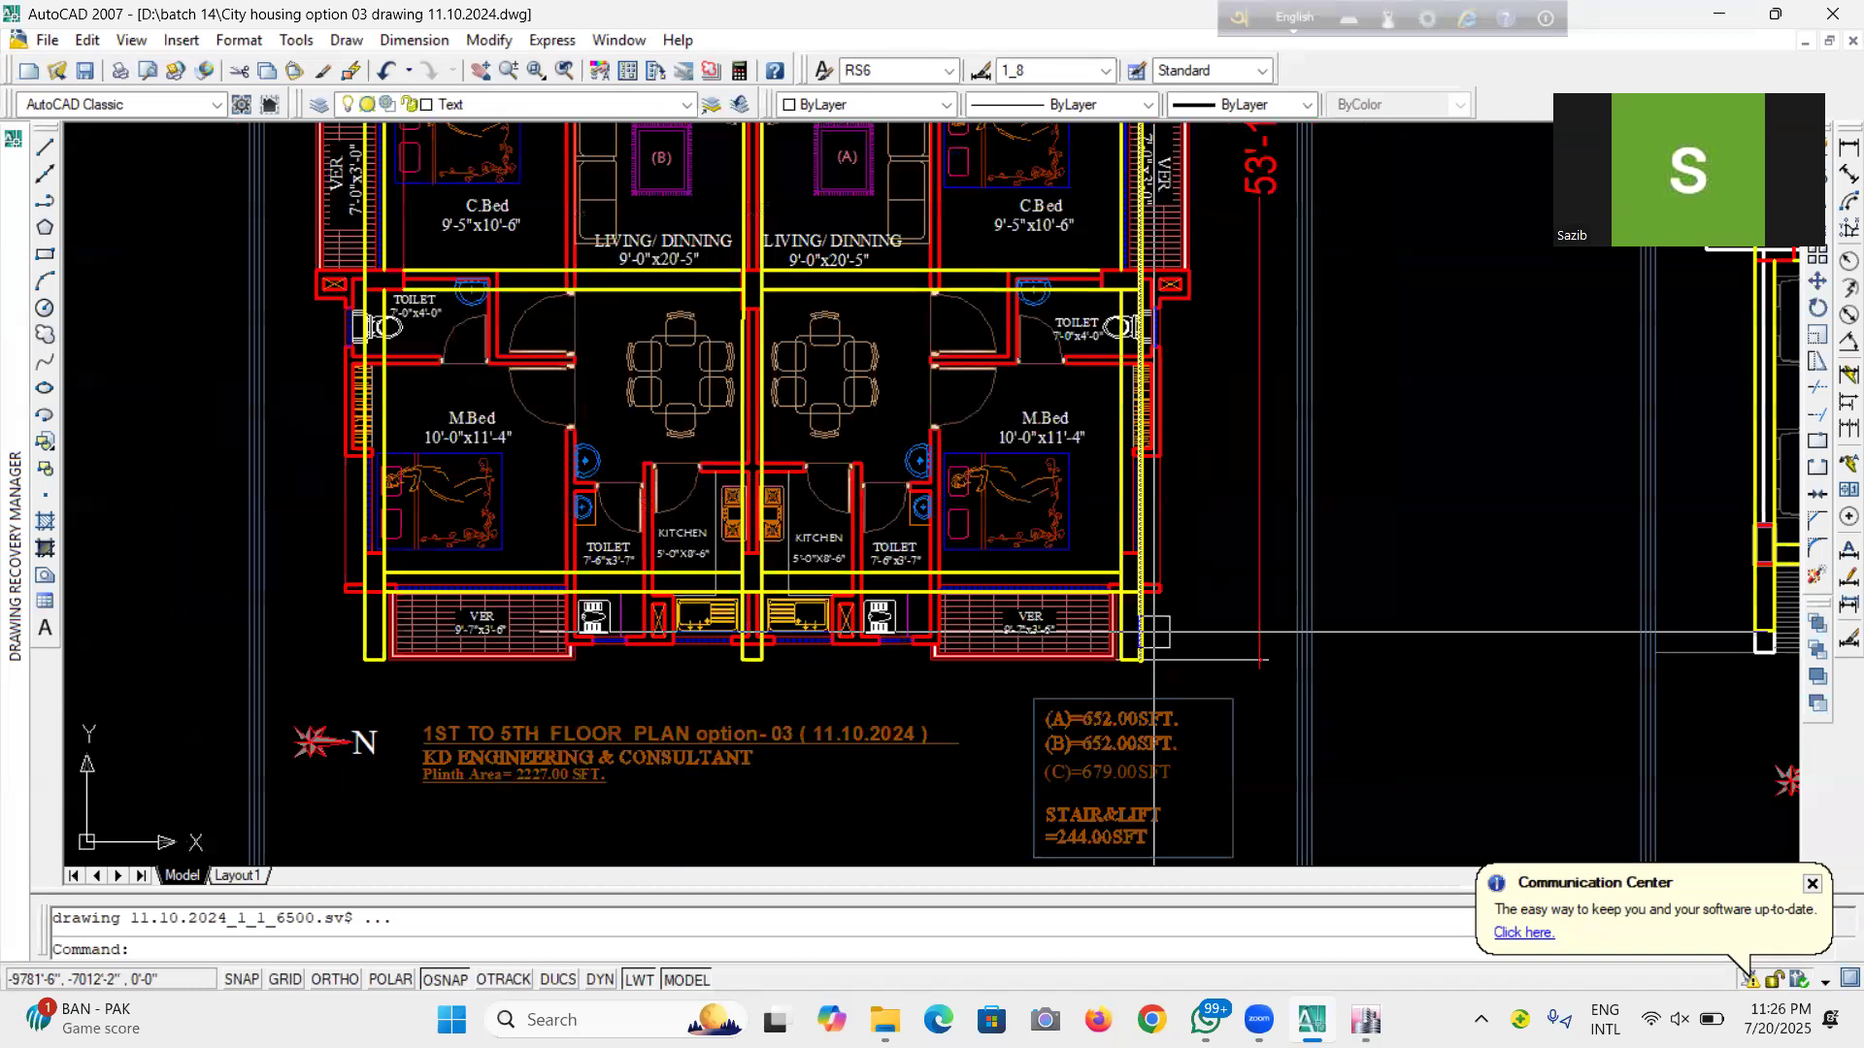
pyautogui.scroll(-2, 767, 723)
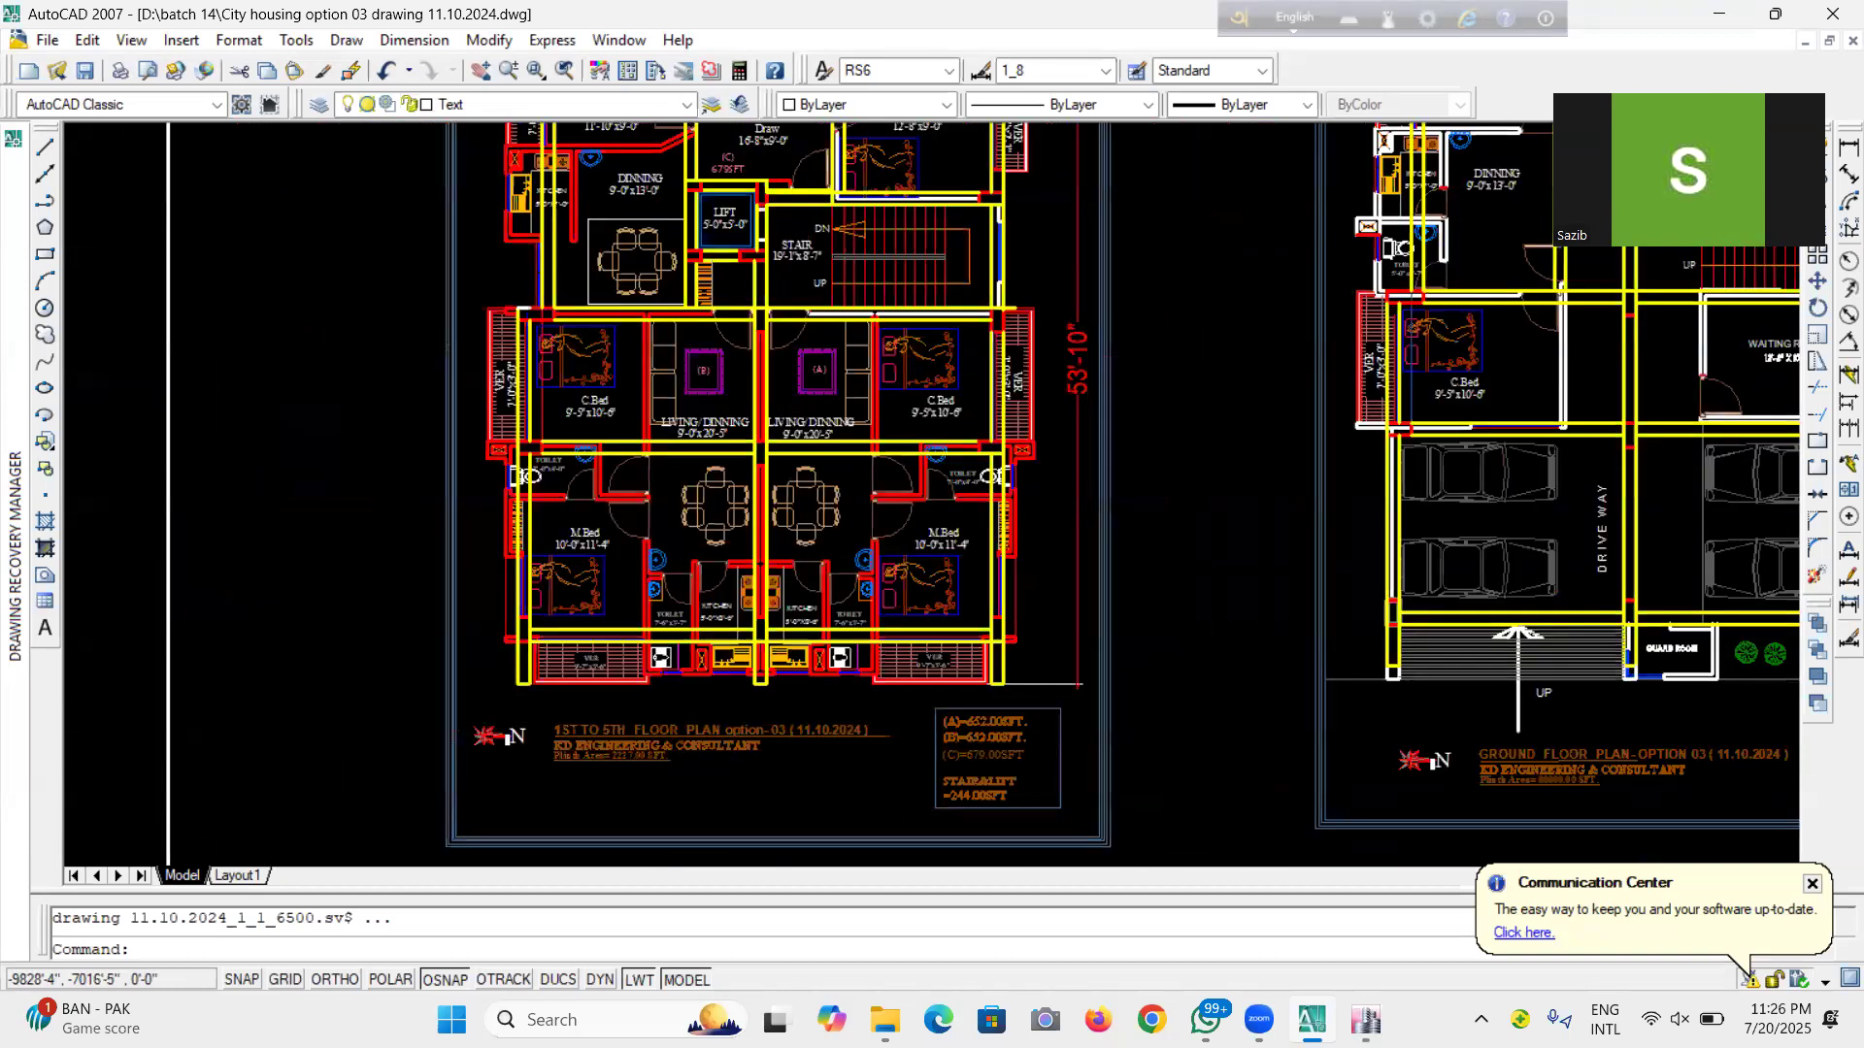
pyautogui.scroll(4, 522, 718)
pyautogui.scroll(-3, 573, 585)
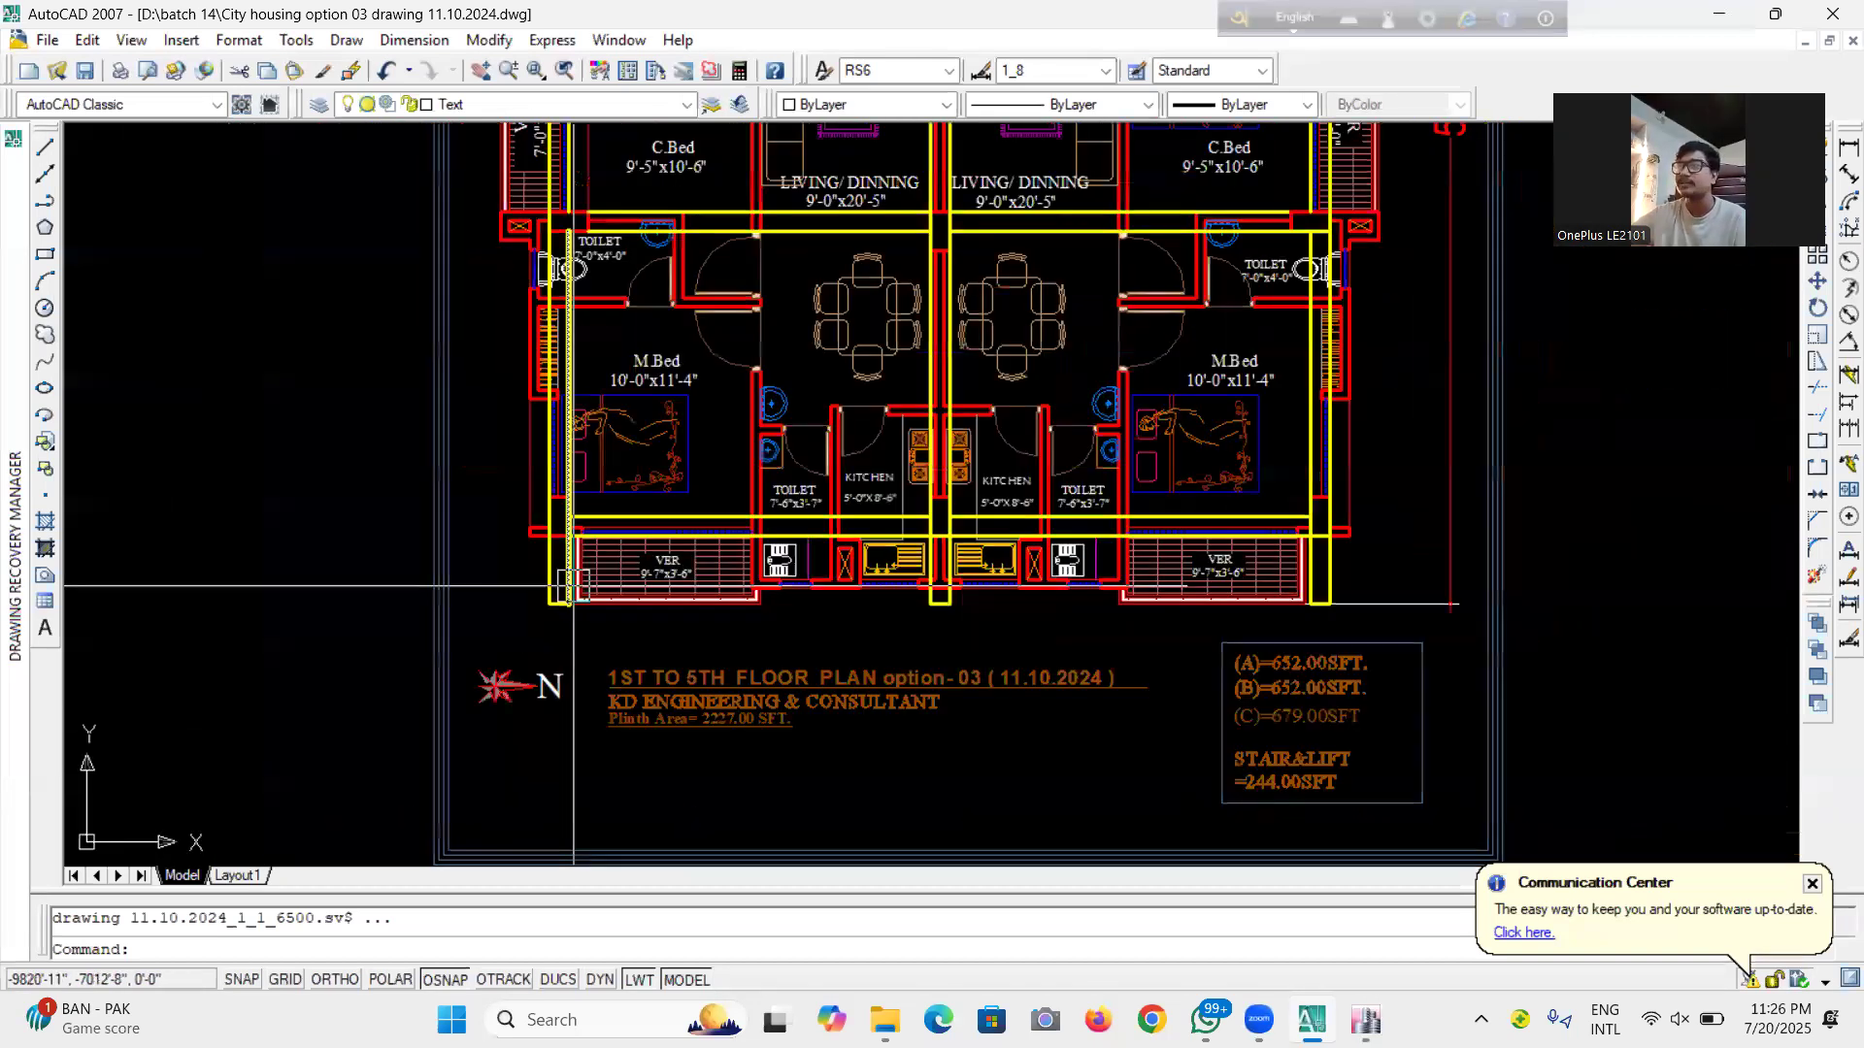
pyautogui.scroll(-3, 573, 585)
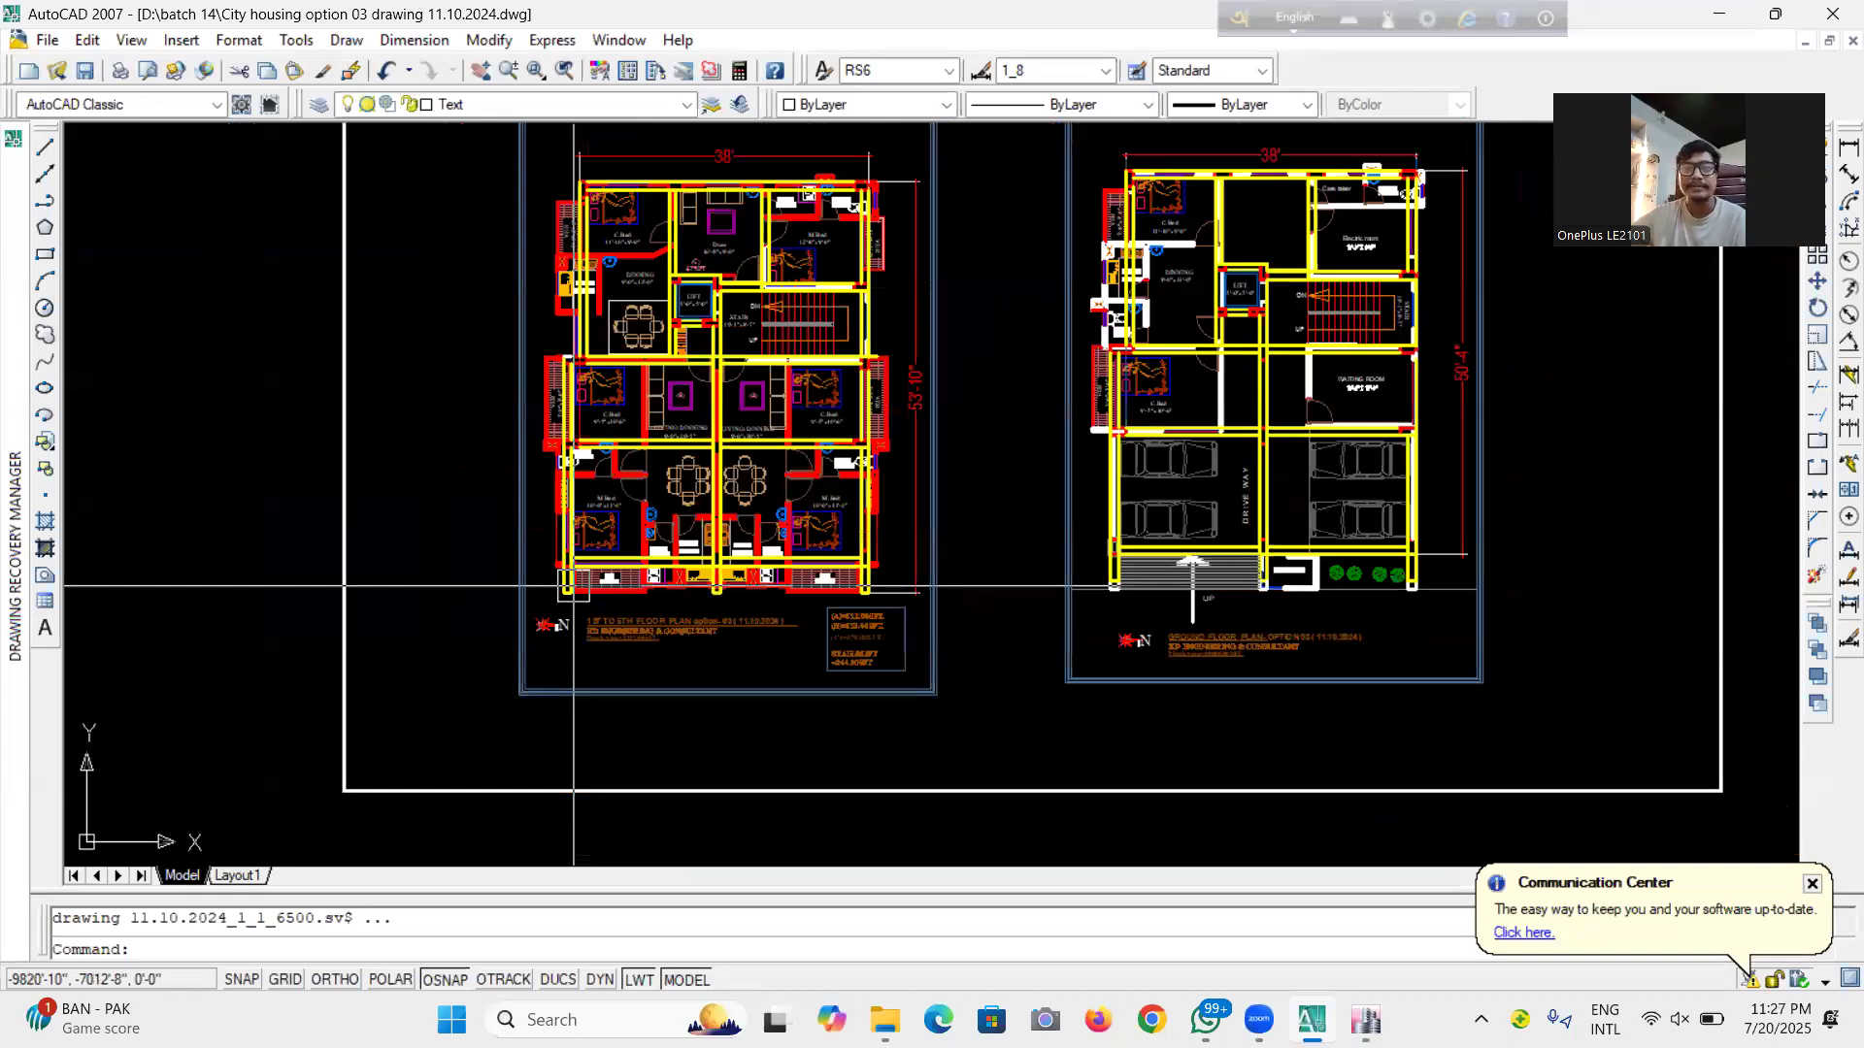
pyautogui.scroll(3, 573, 585)
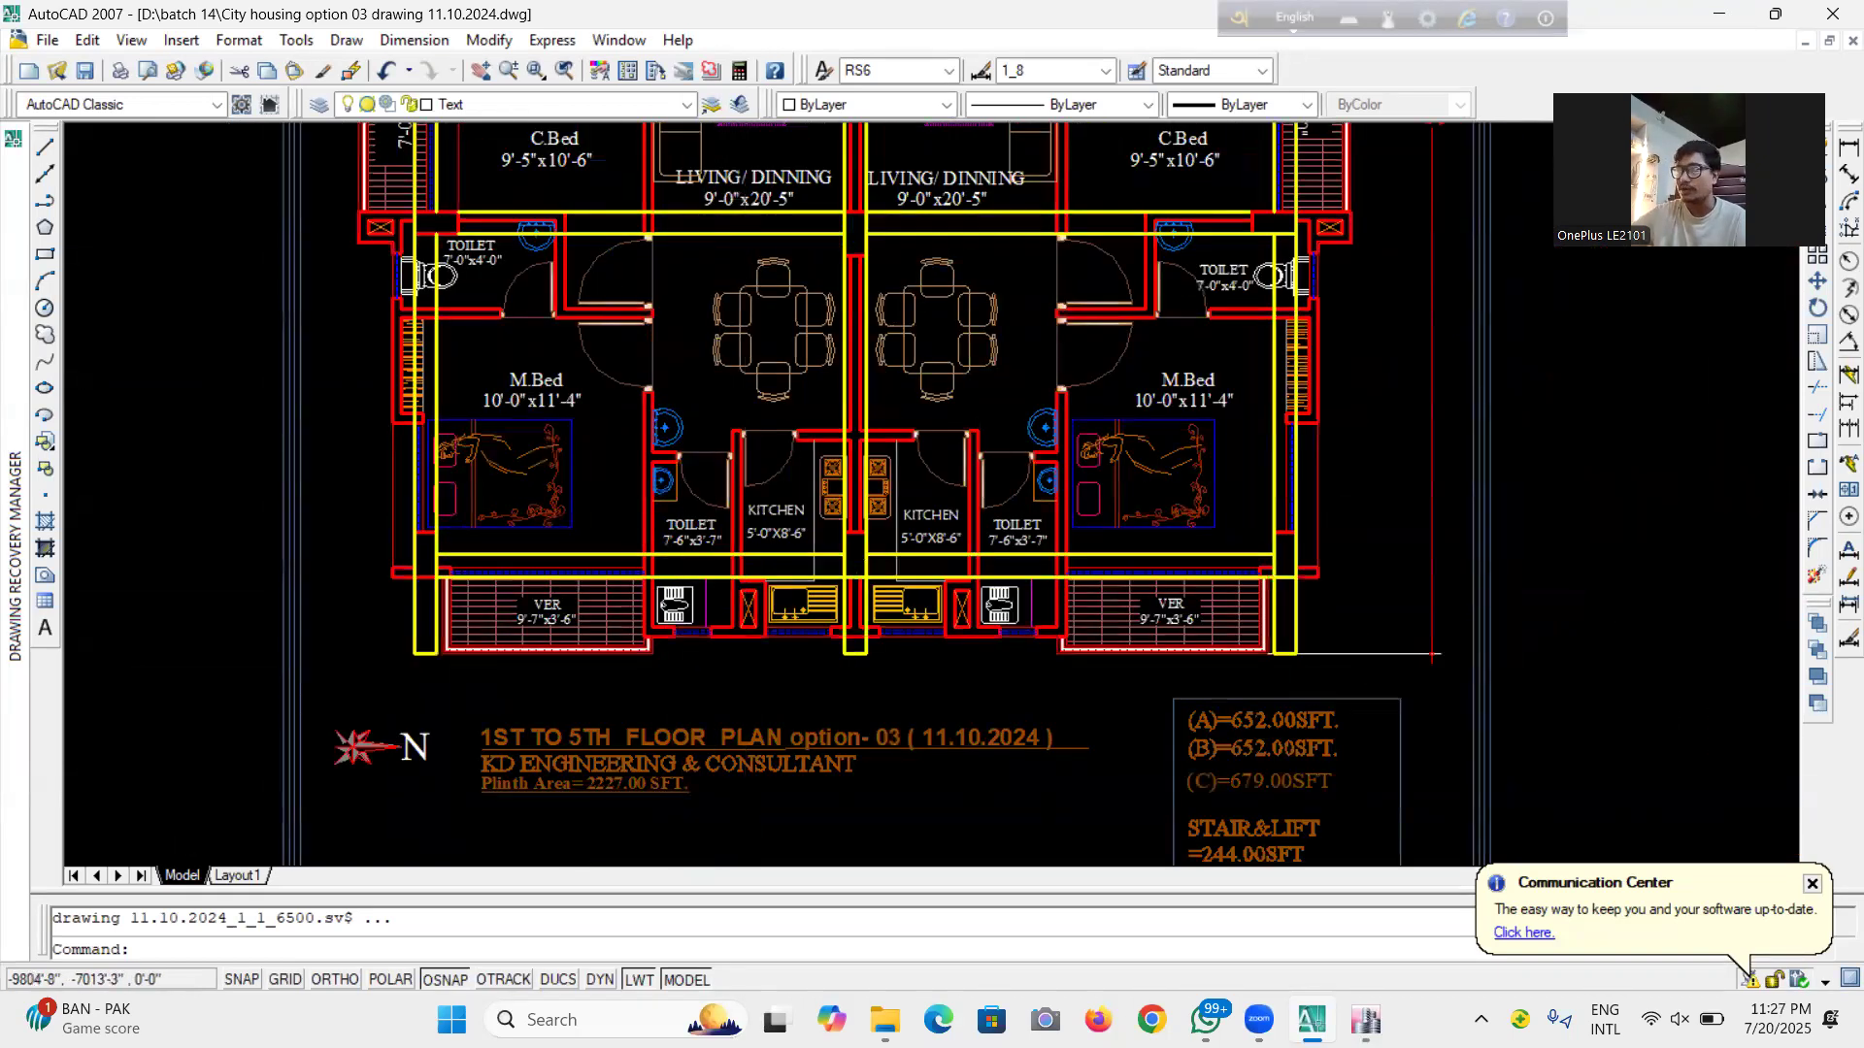
pyautogui.scroll(-3, 795, 645)
pyautogui.scroll(2, 1010, 680)
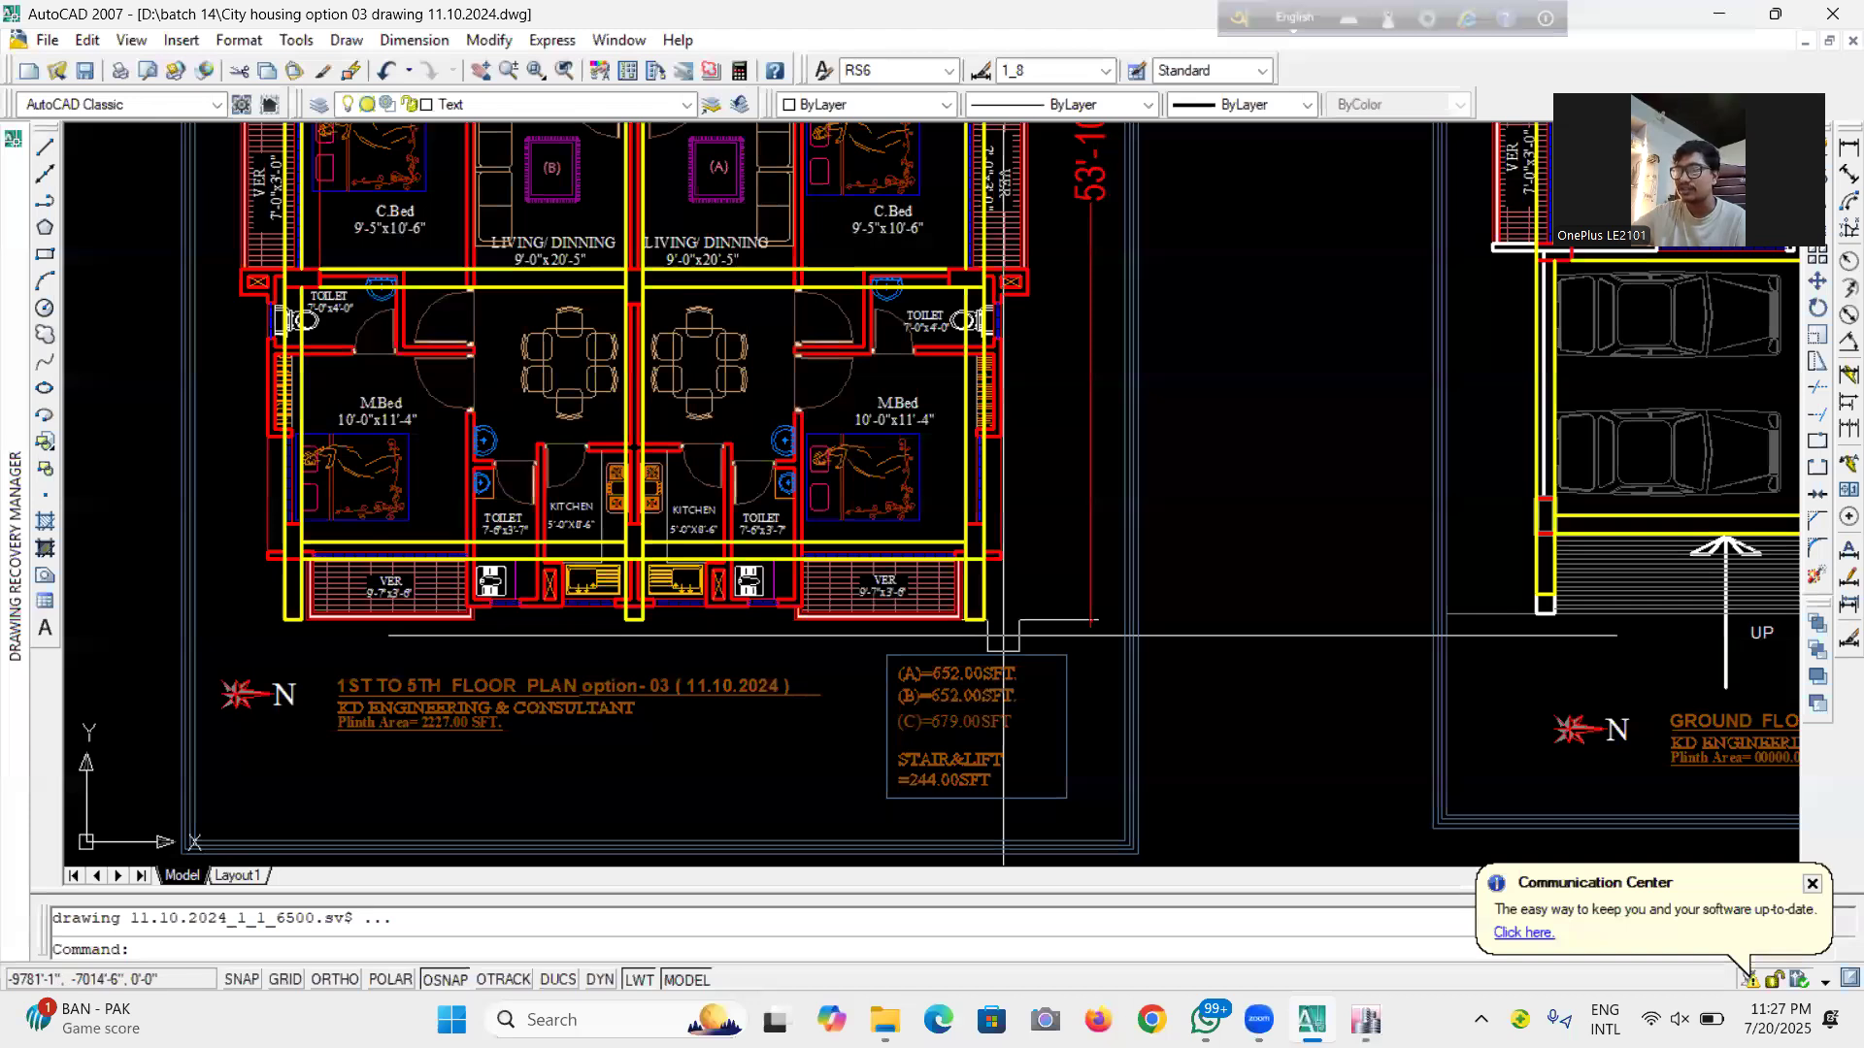
pyautogui.scroll(-3, 238, 610)
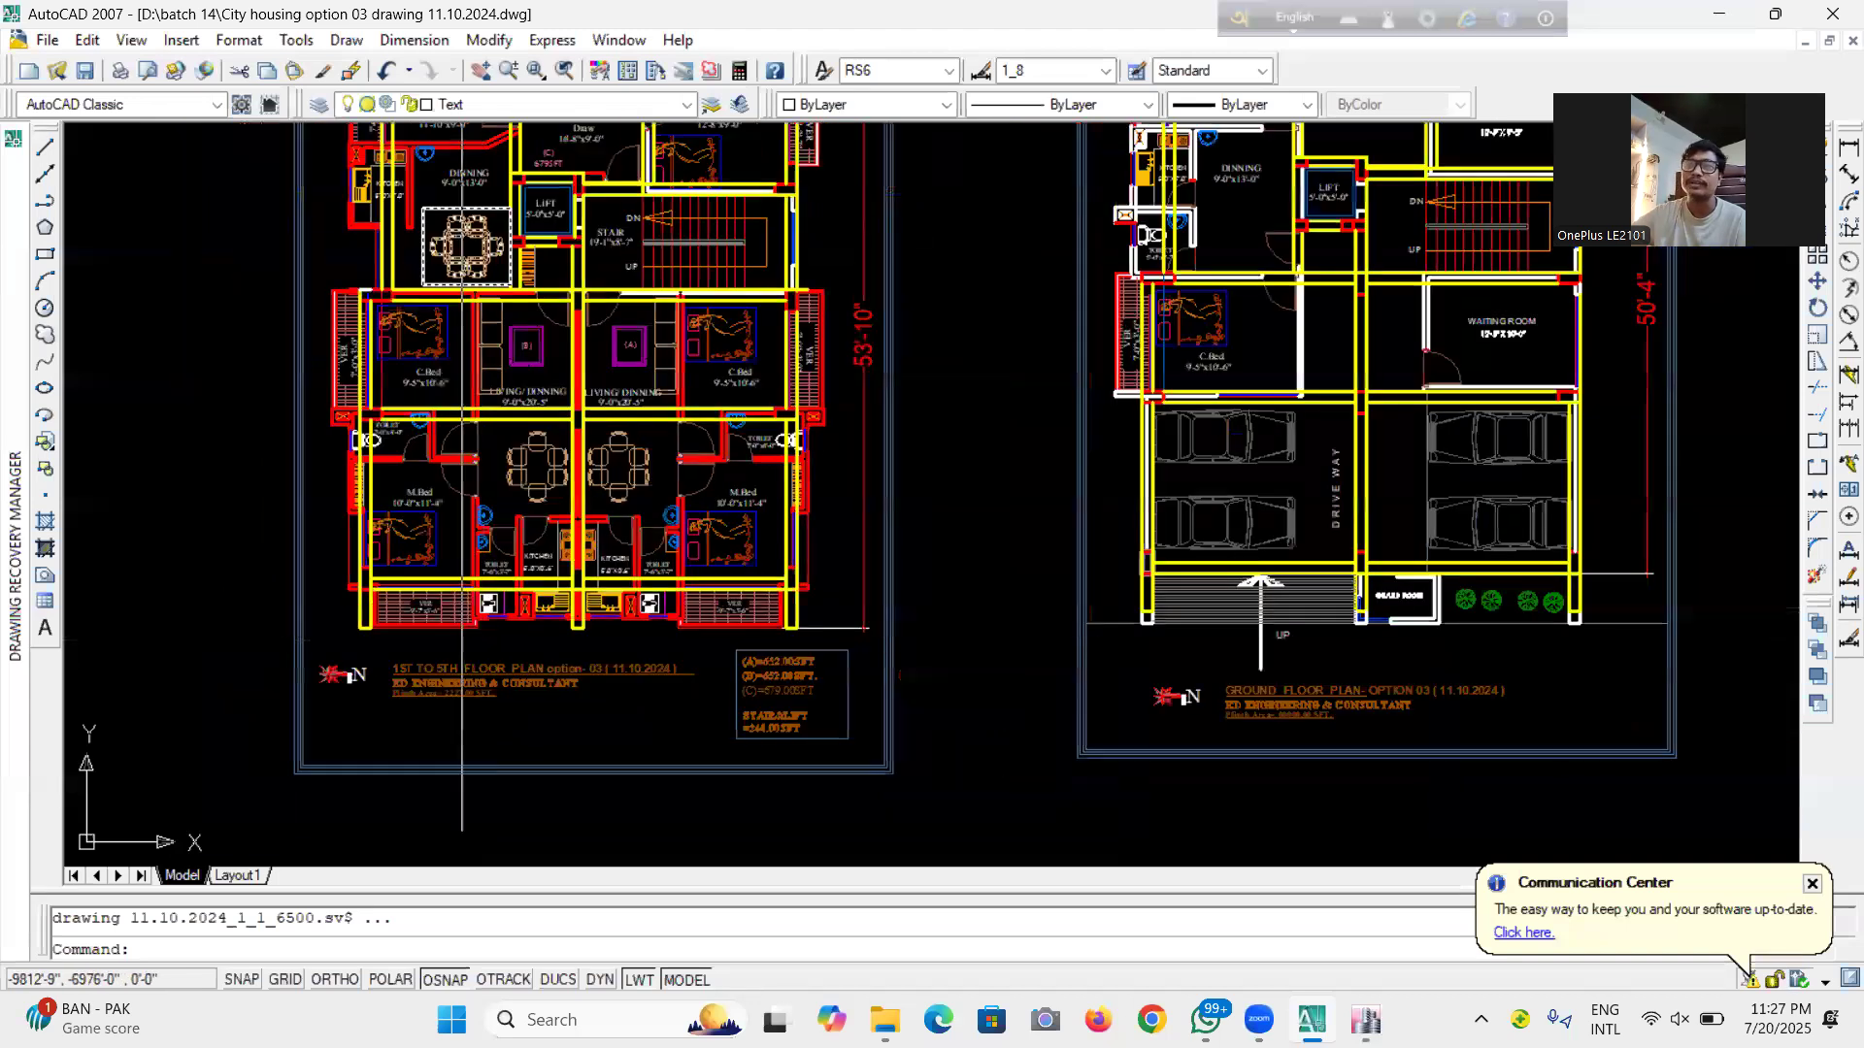
# Compare the floor plan sheets in the drawing and examine the beams around the ground floor plan's parking and entrance
pyautogui.scroll(-3, 571, 303)
pyautogui.scroll(3, 570, 309)
pyautogui.scroll(-5, 572, 388)
pyautogui.scroll(2, 680, 442)
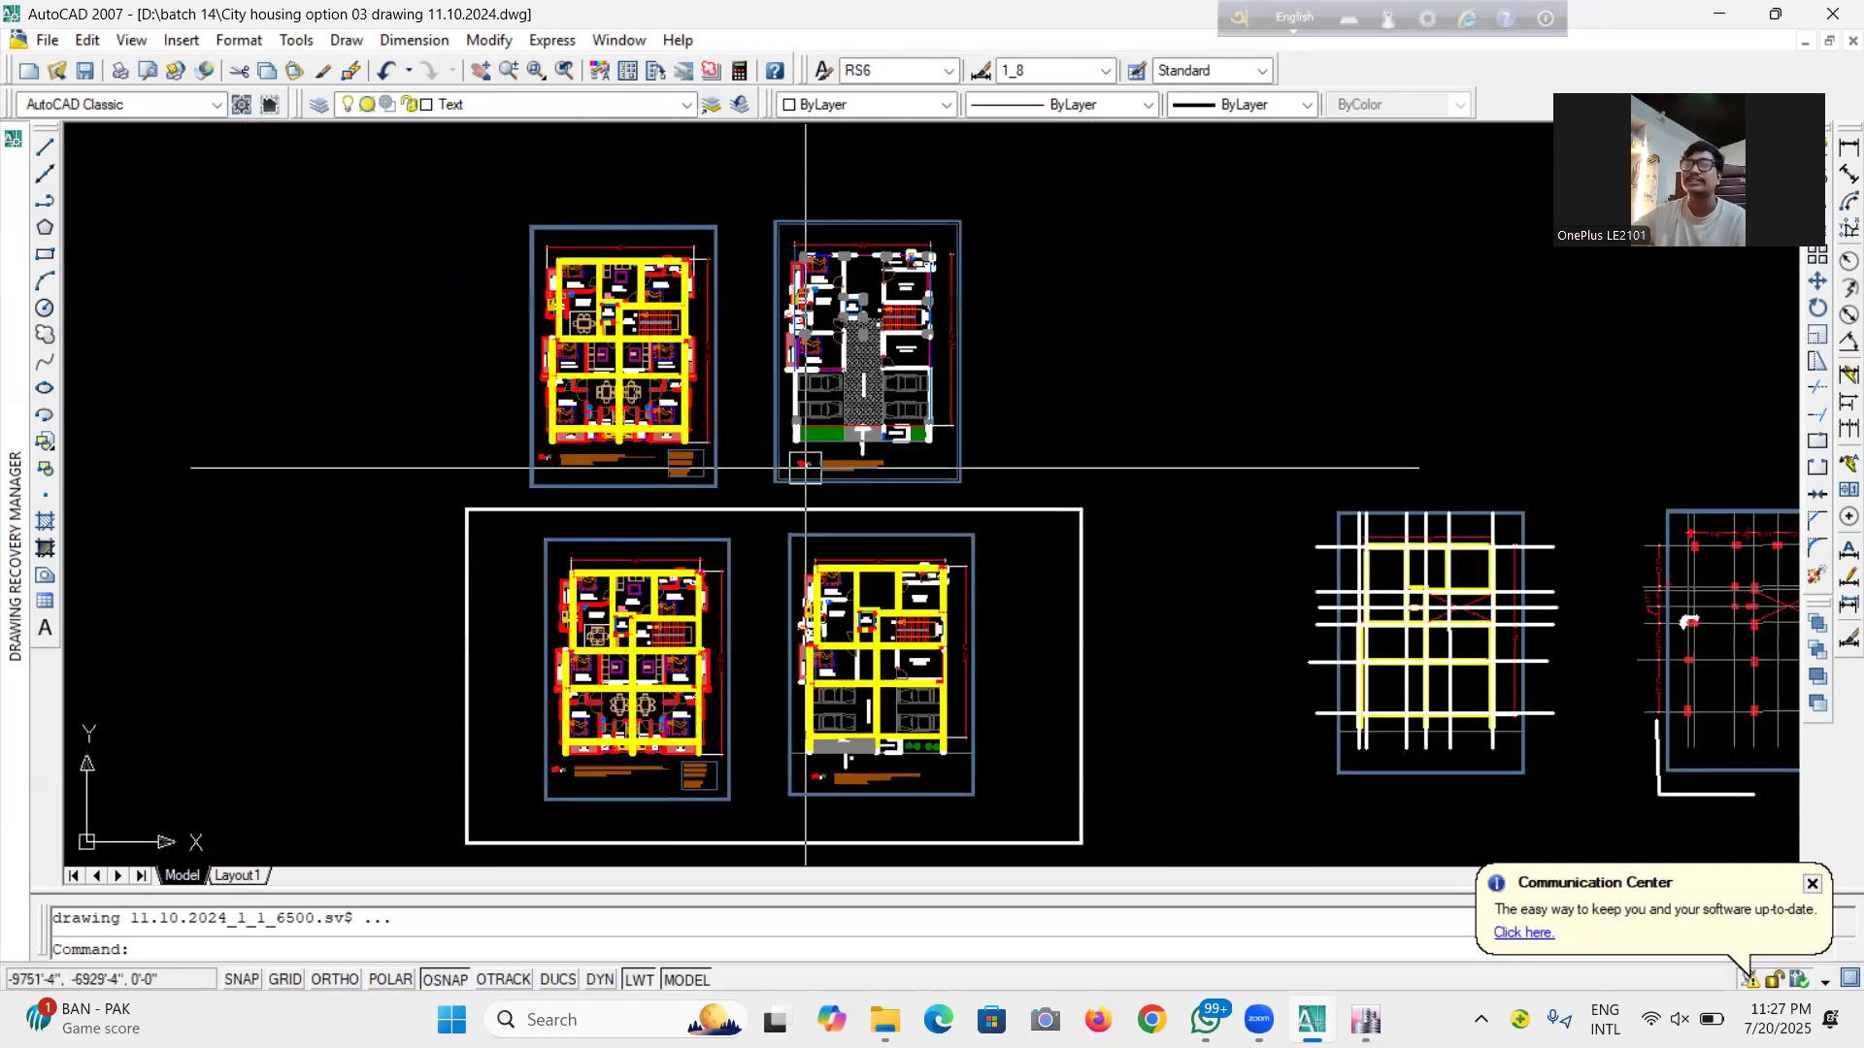
pyautogui.scroll(3, 805, 468)
pyautogui.scroll(-2, 805, 468)
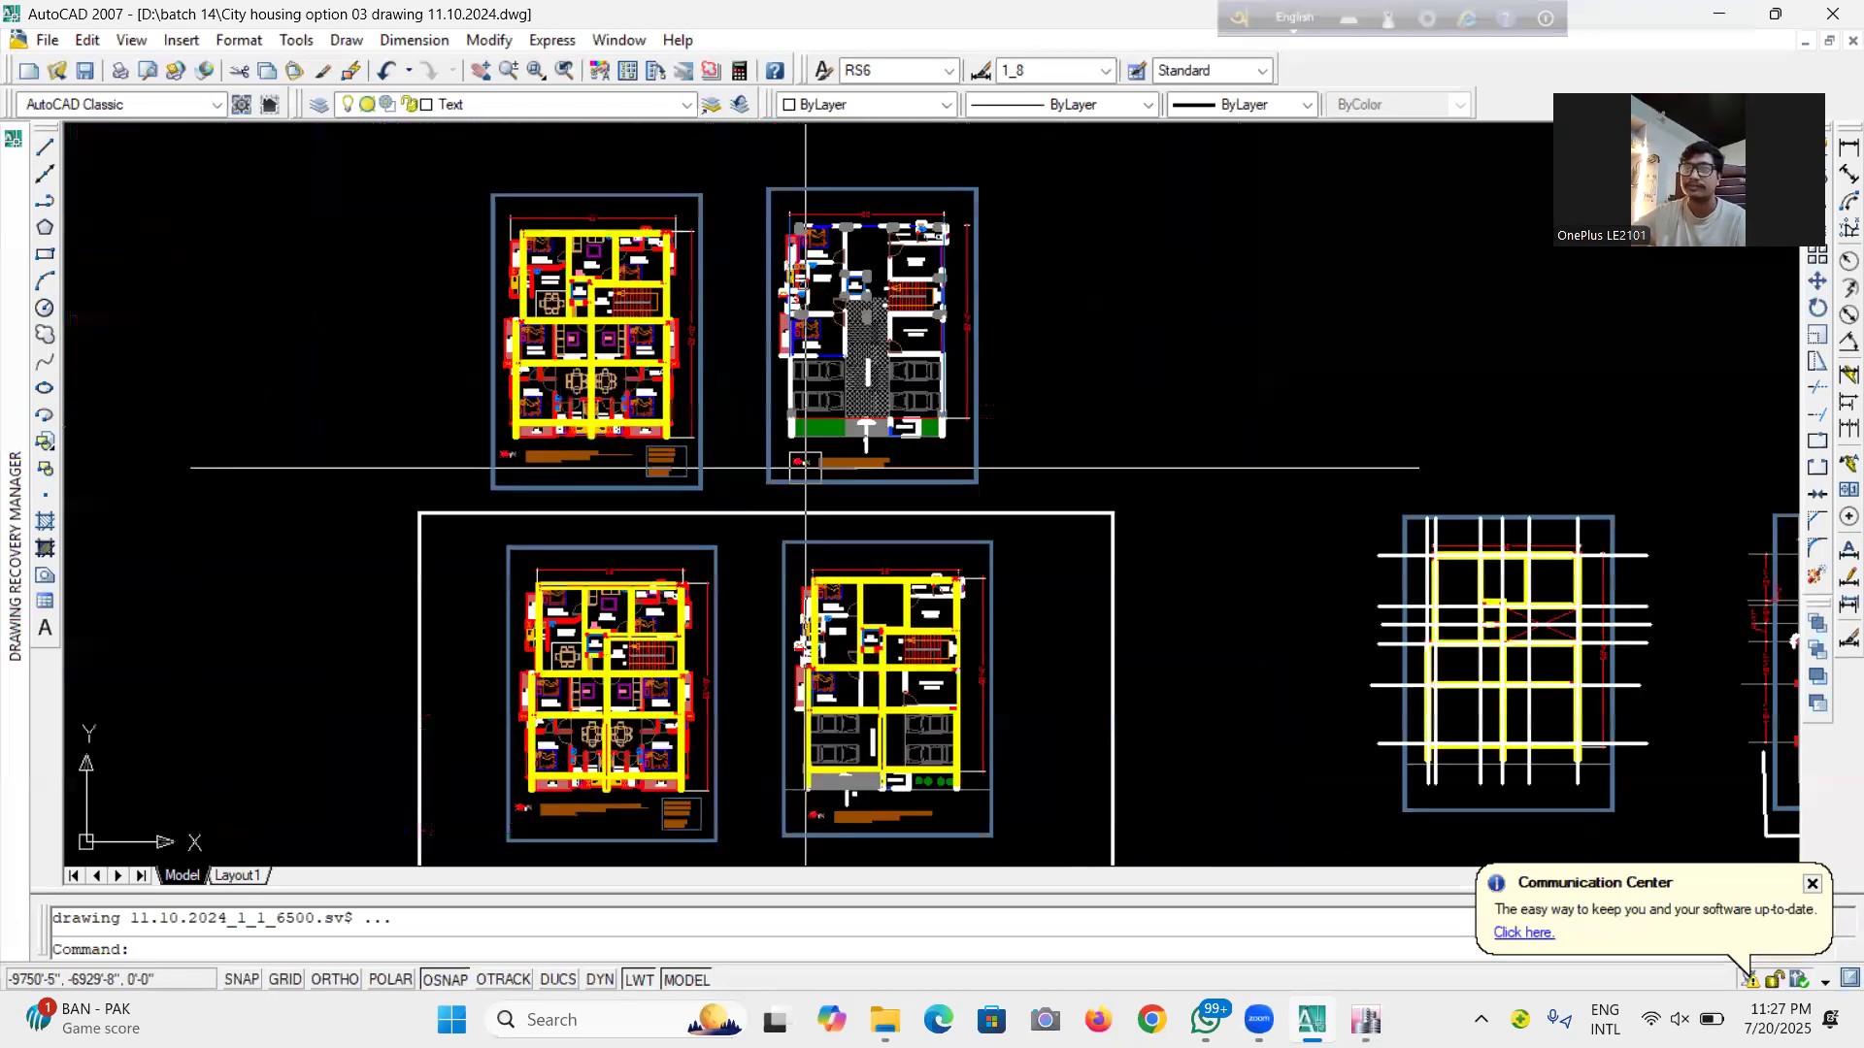
pyautogui.scroll(5, 804, 468)
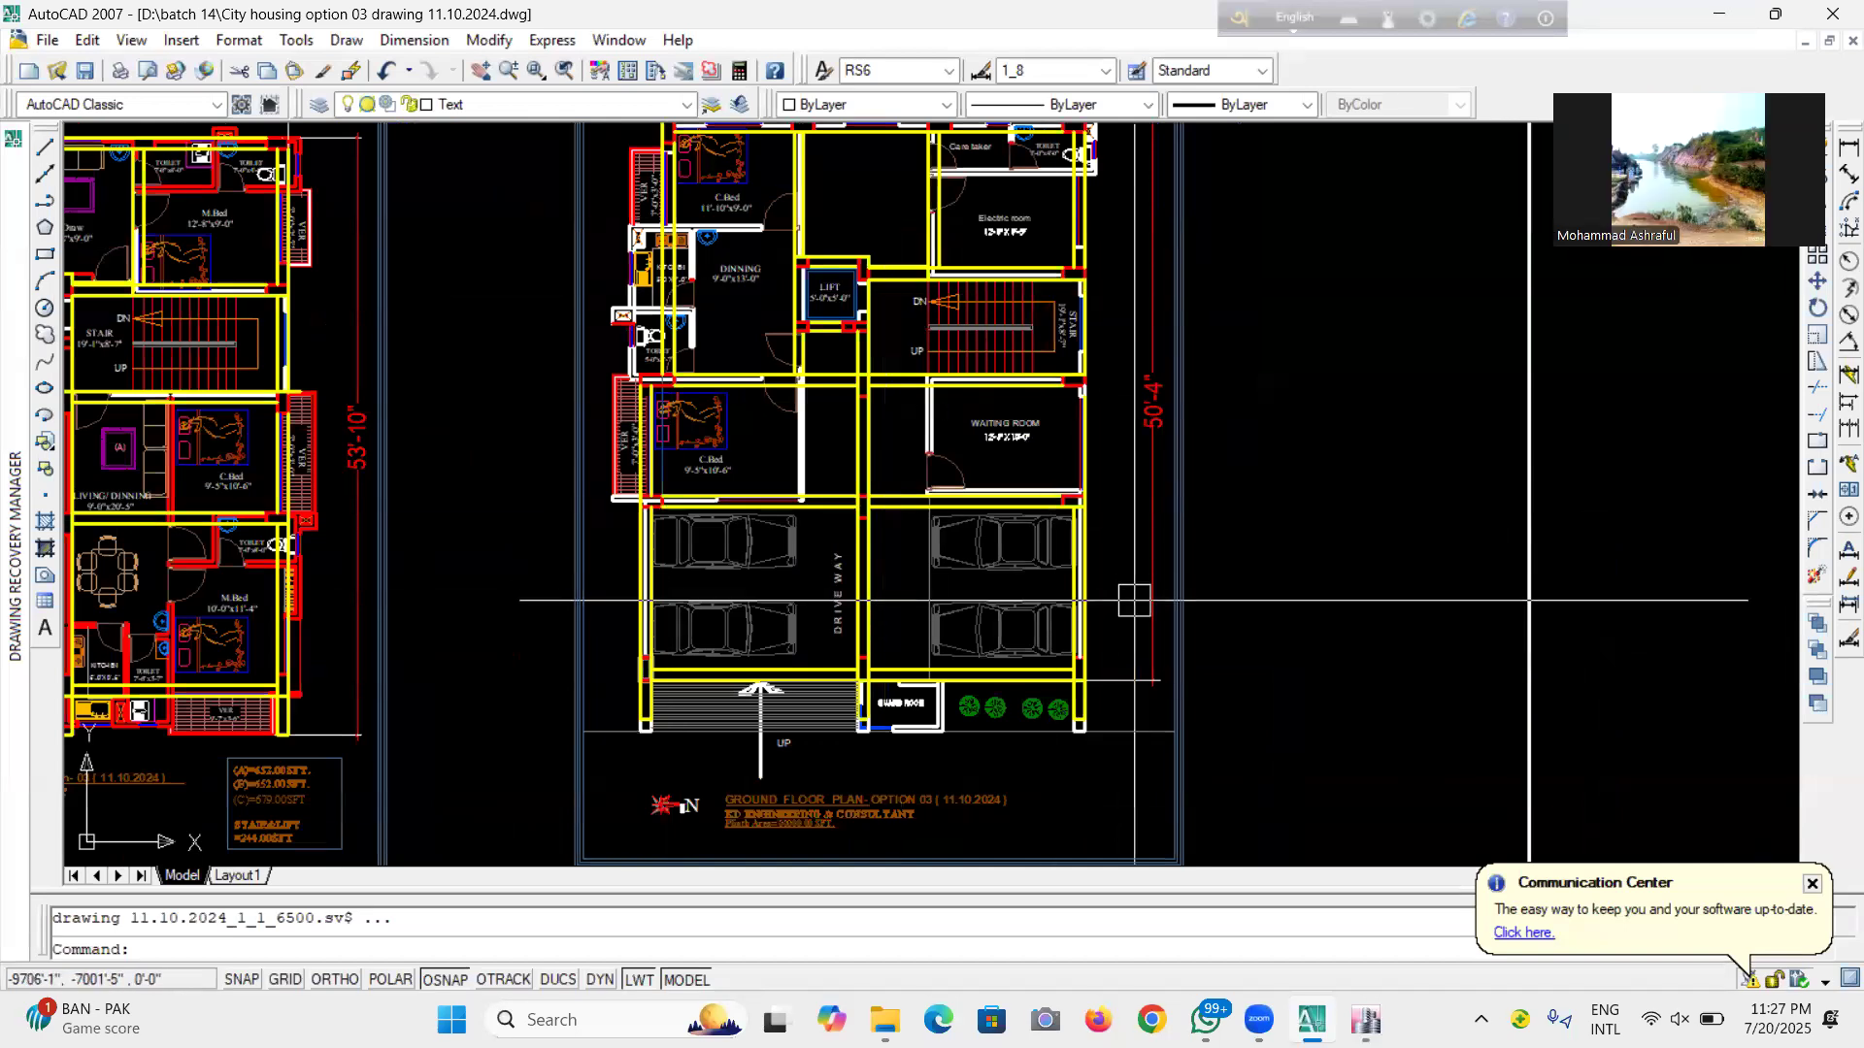
pyautogui.scroll(-5, 1134, 600)
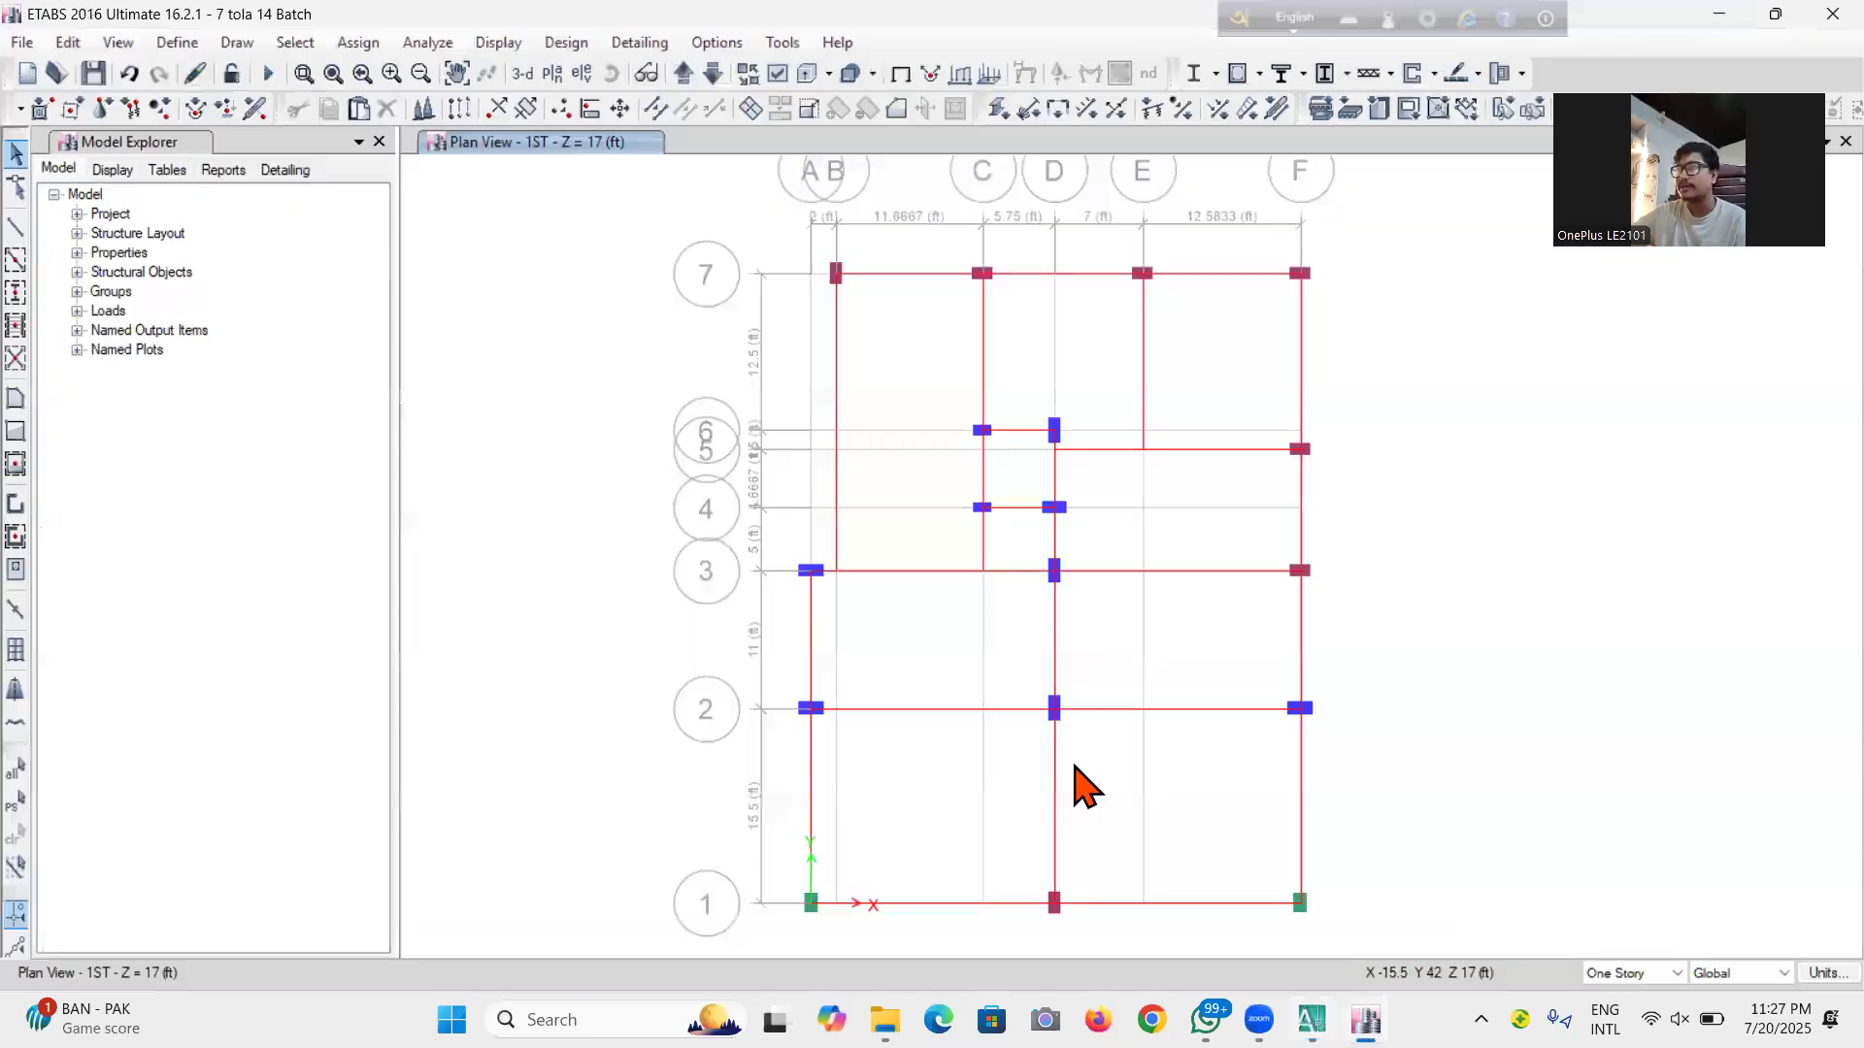
# Return to ETABS and start rectangular area drawing on the 1ST plan with the Slab-5 property, applied to all stories
pyautogui.click(1717, 15)
pyautogui.scroll(-3, 865, 813)
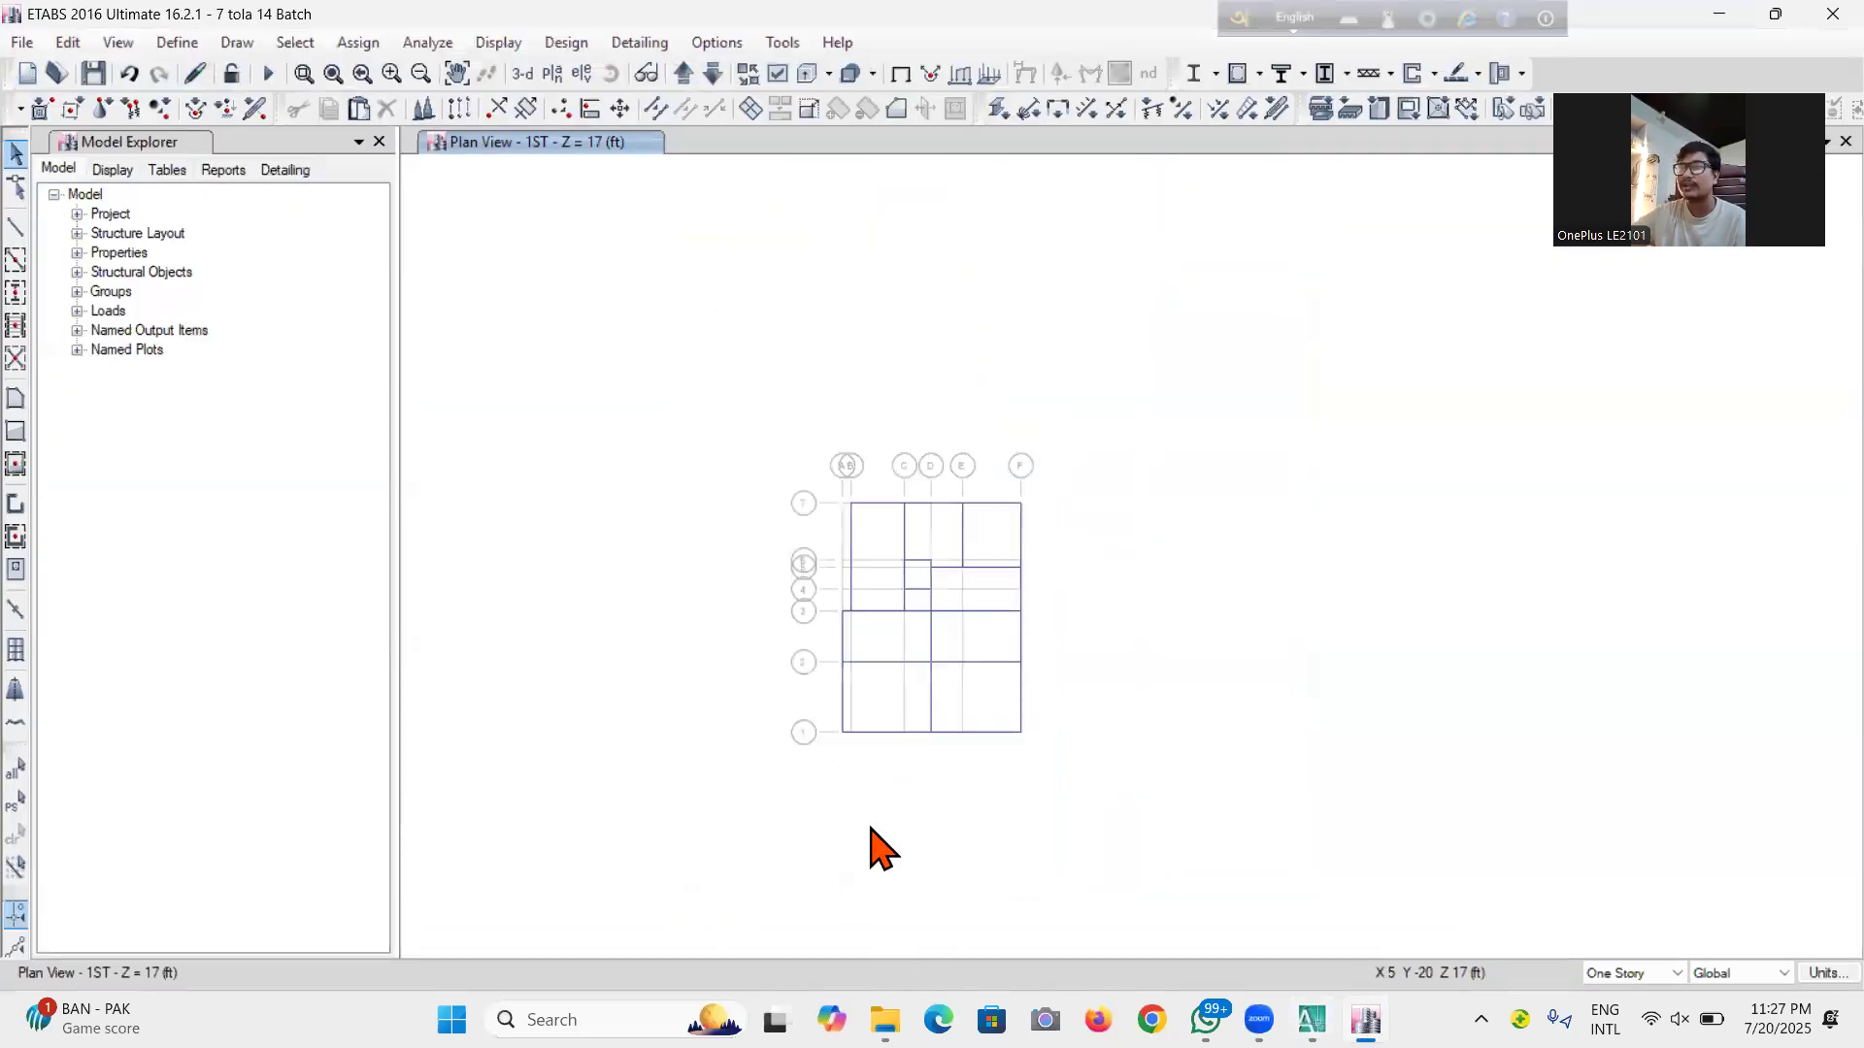
pyautogui.scroll(3, 878, 854)
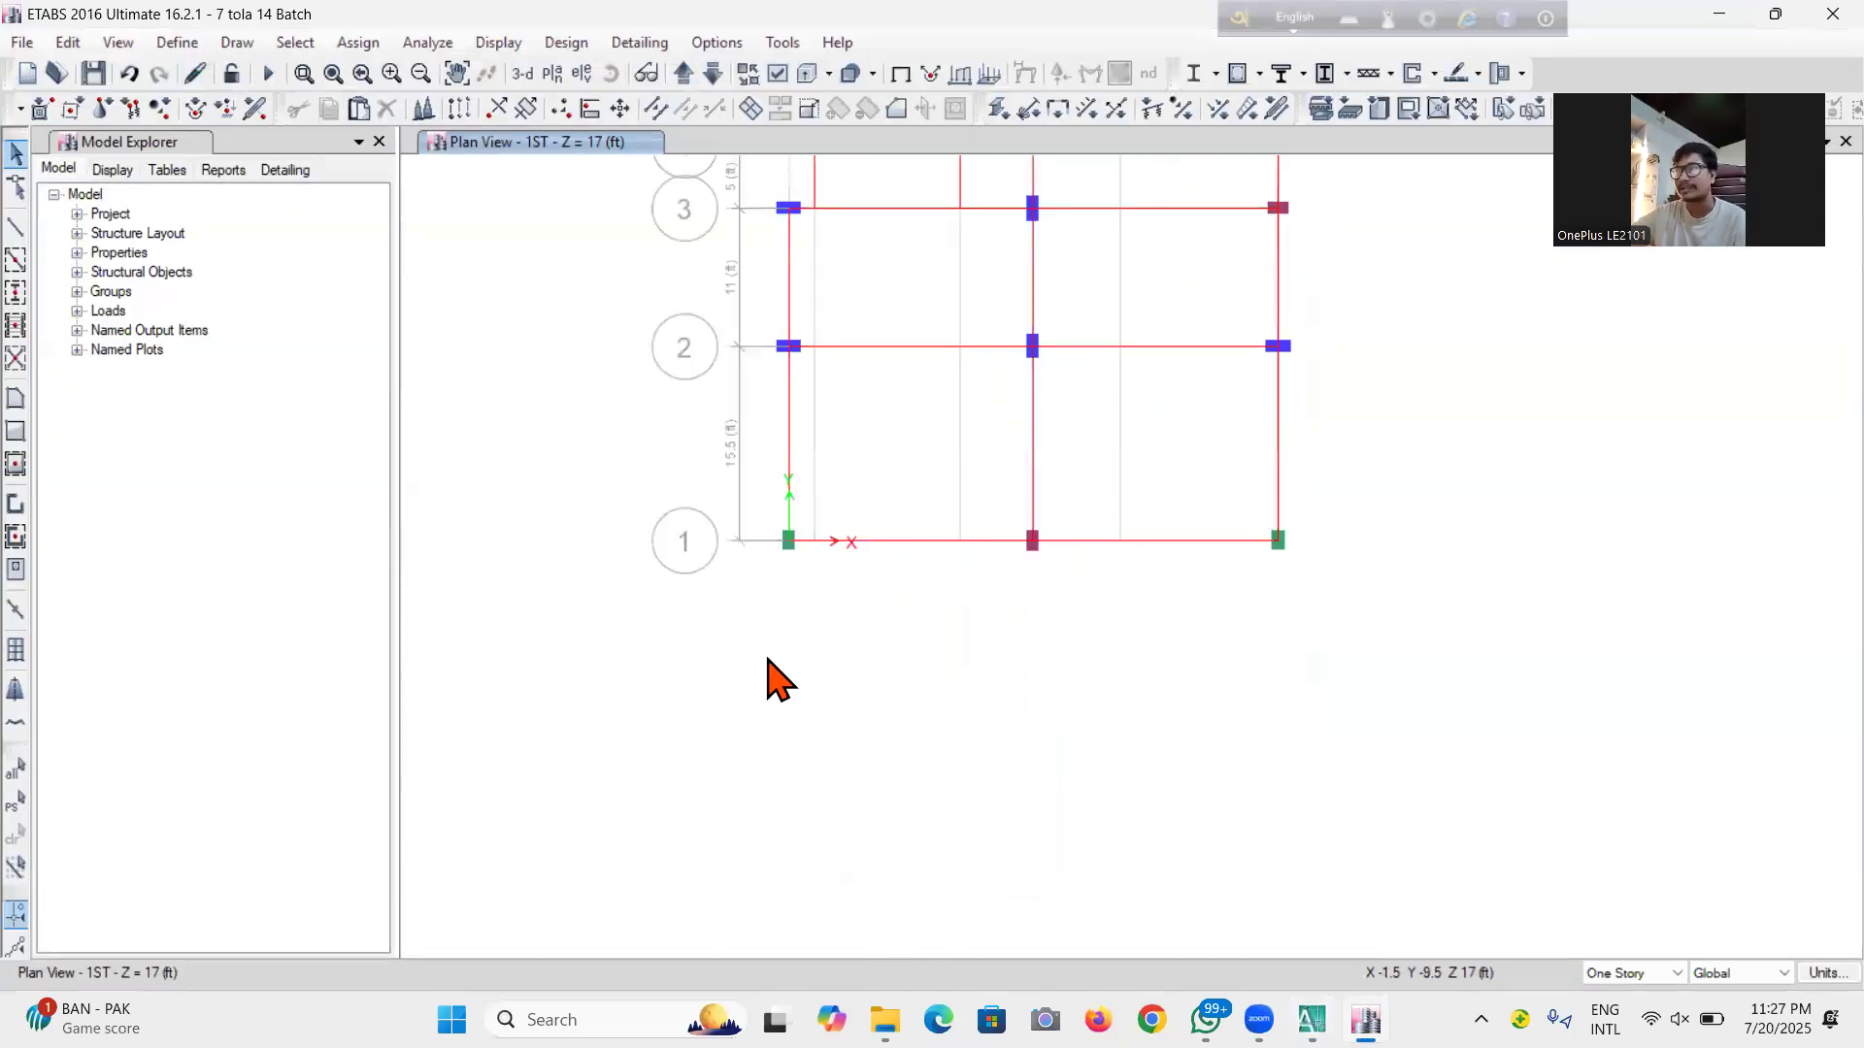
pyautogui.scroll(-2, 861, 865)
pyautogui.scroll(2, 864, 783)
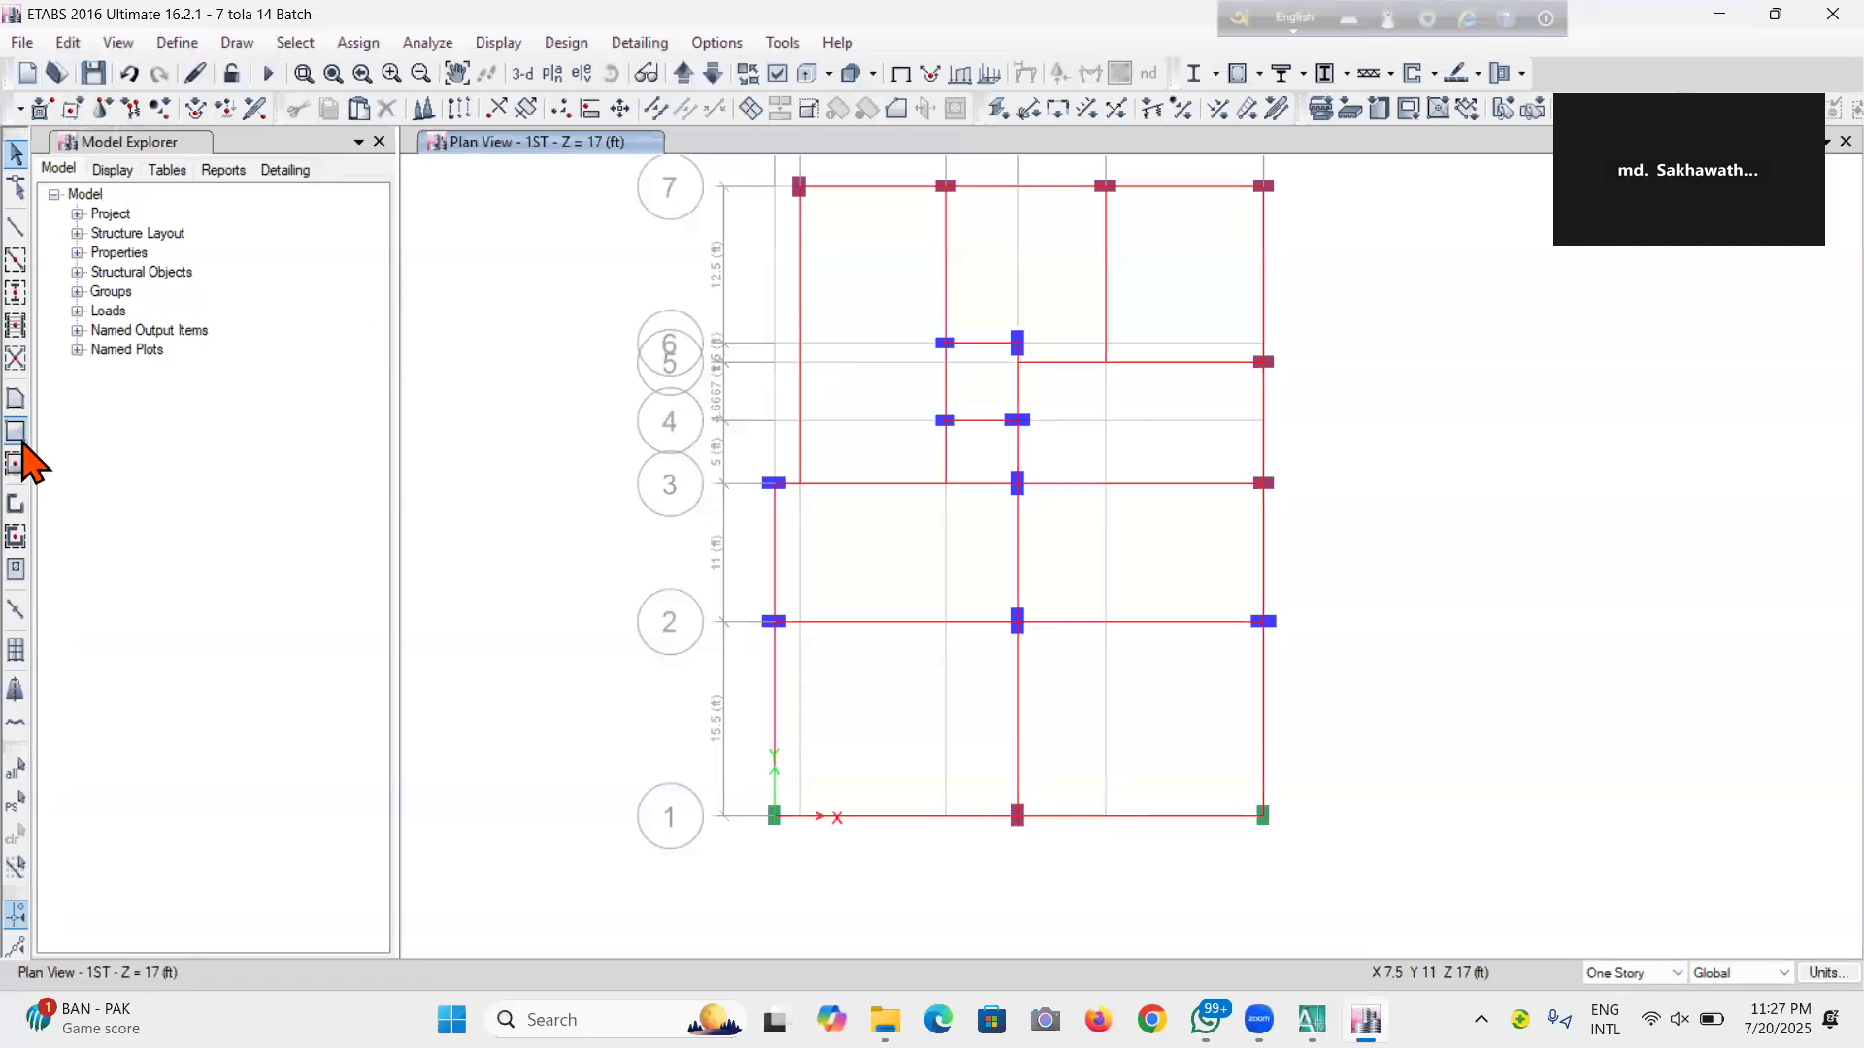
pyautogui.click(17, 433)
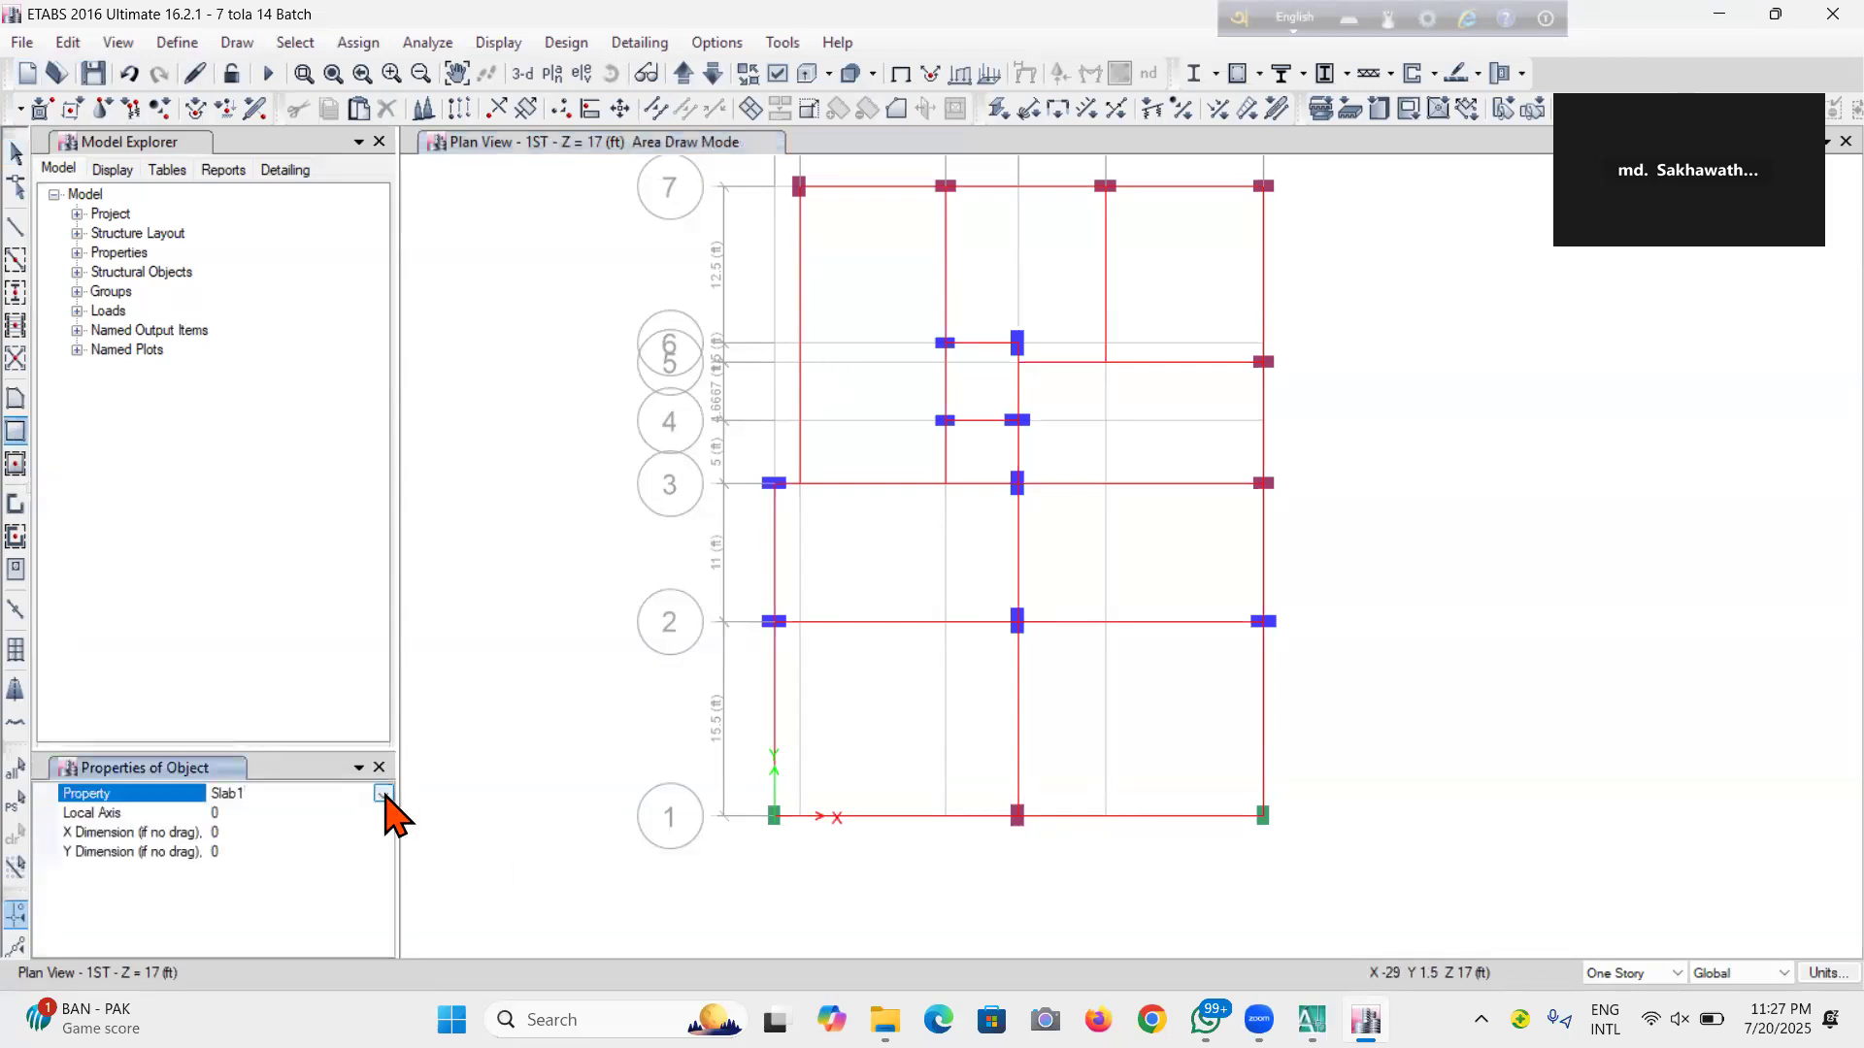
pyautogui.click(383, 794)
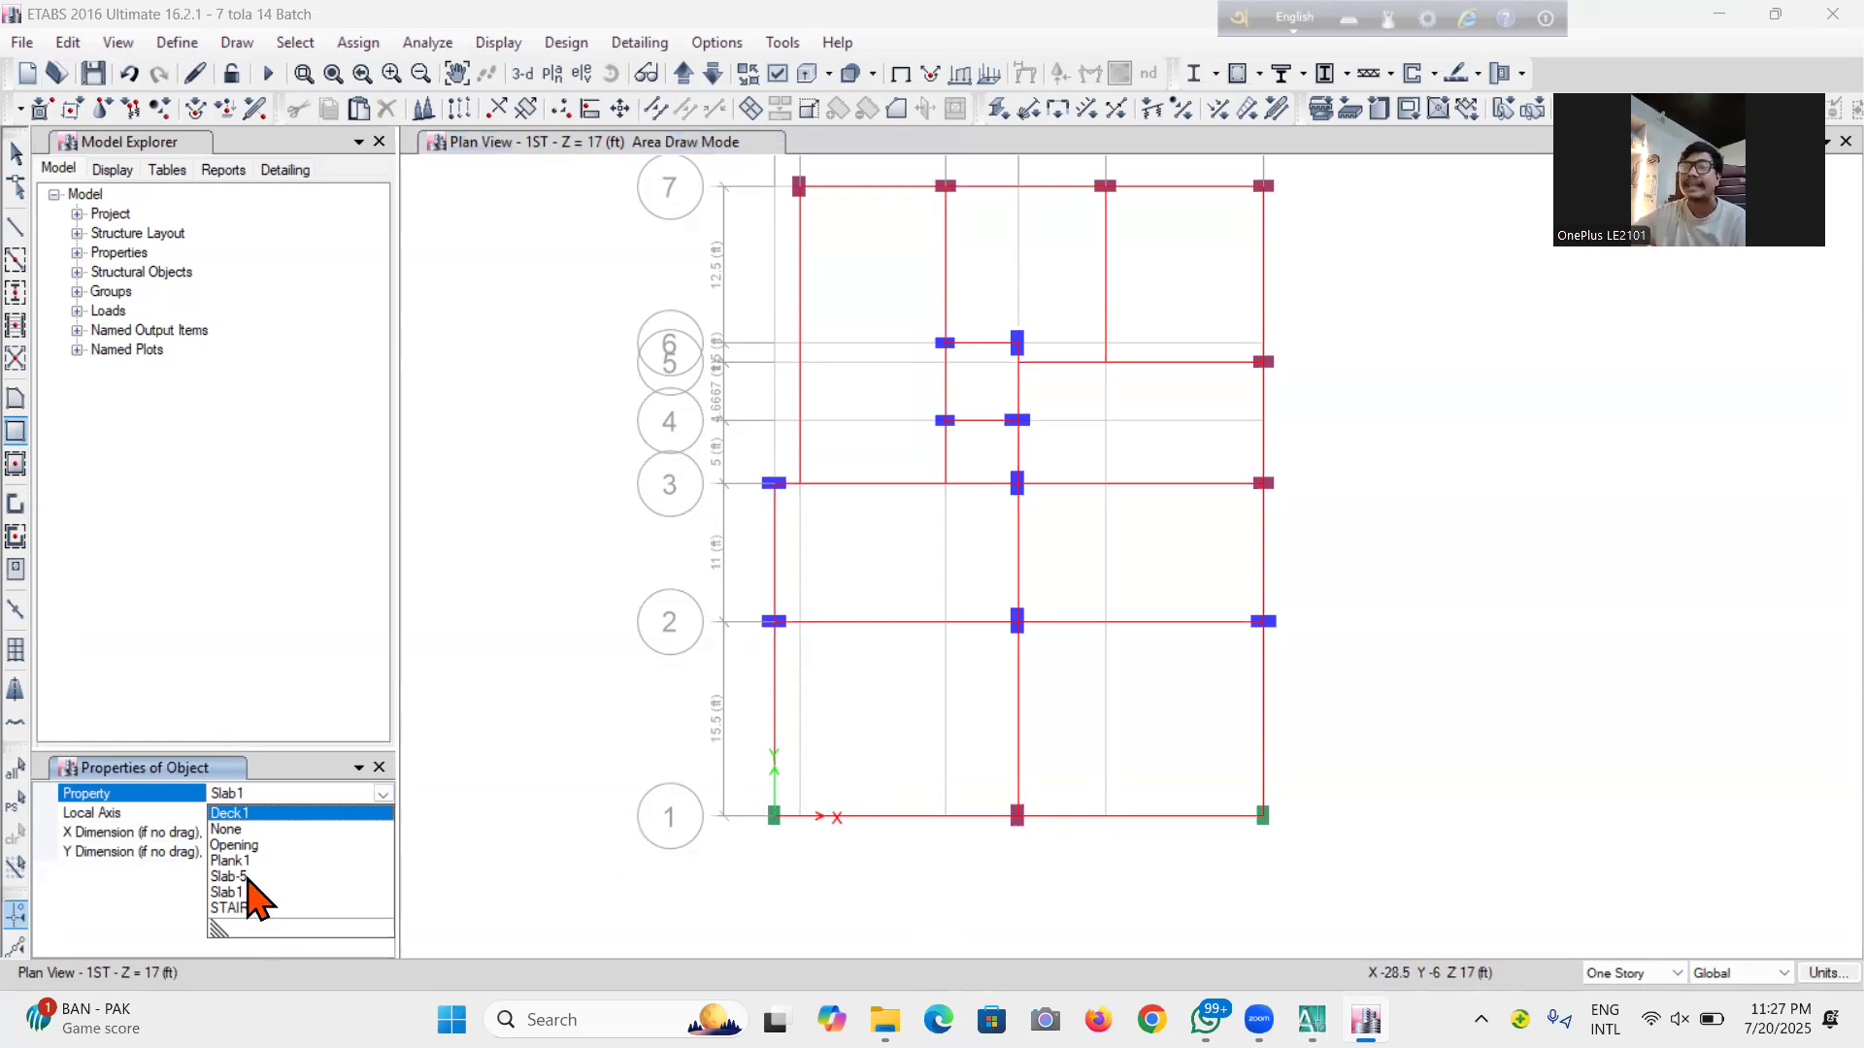
pyautogui.click(248, 880)
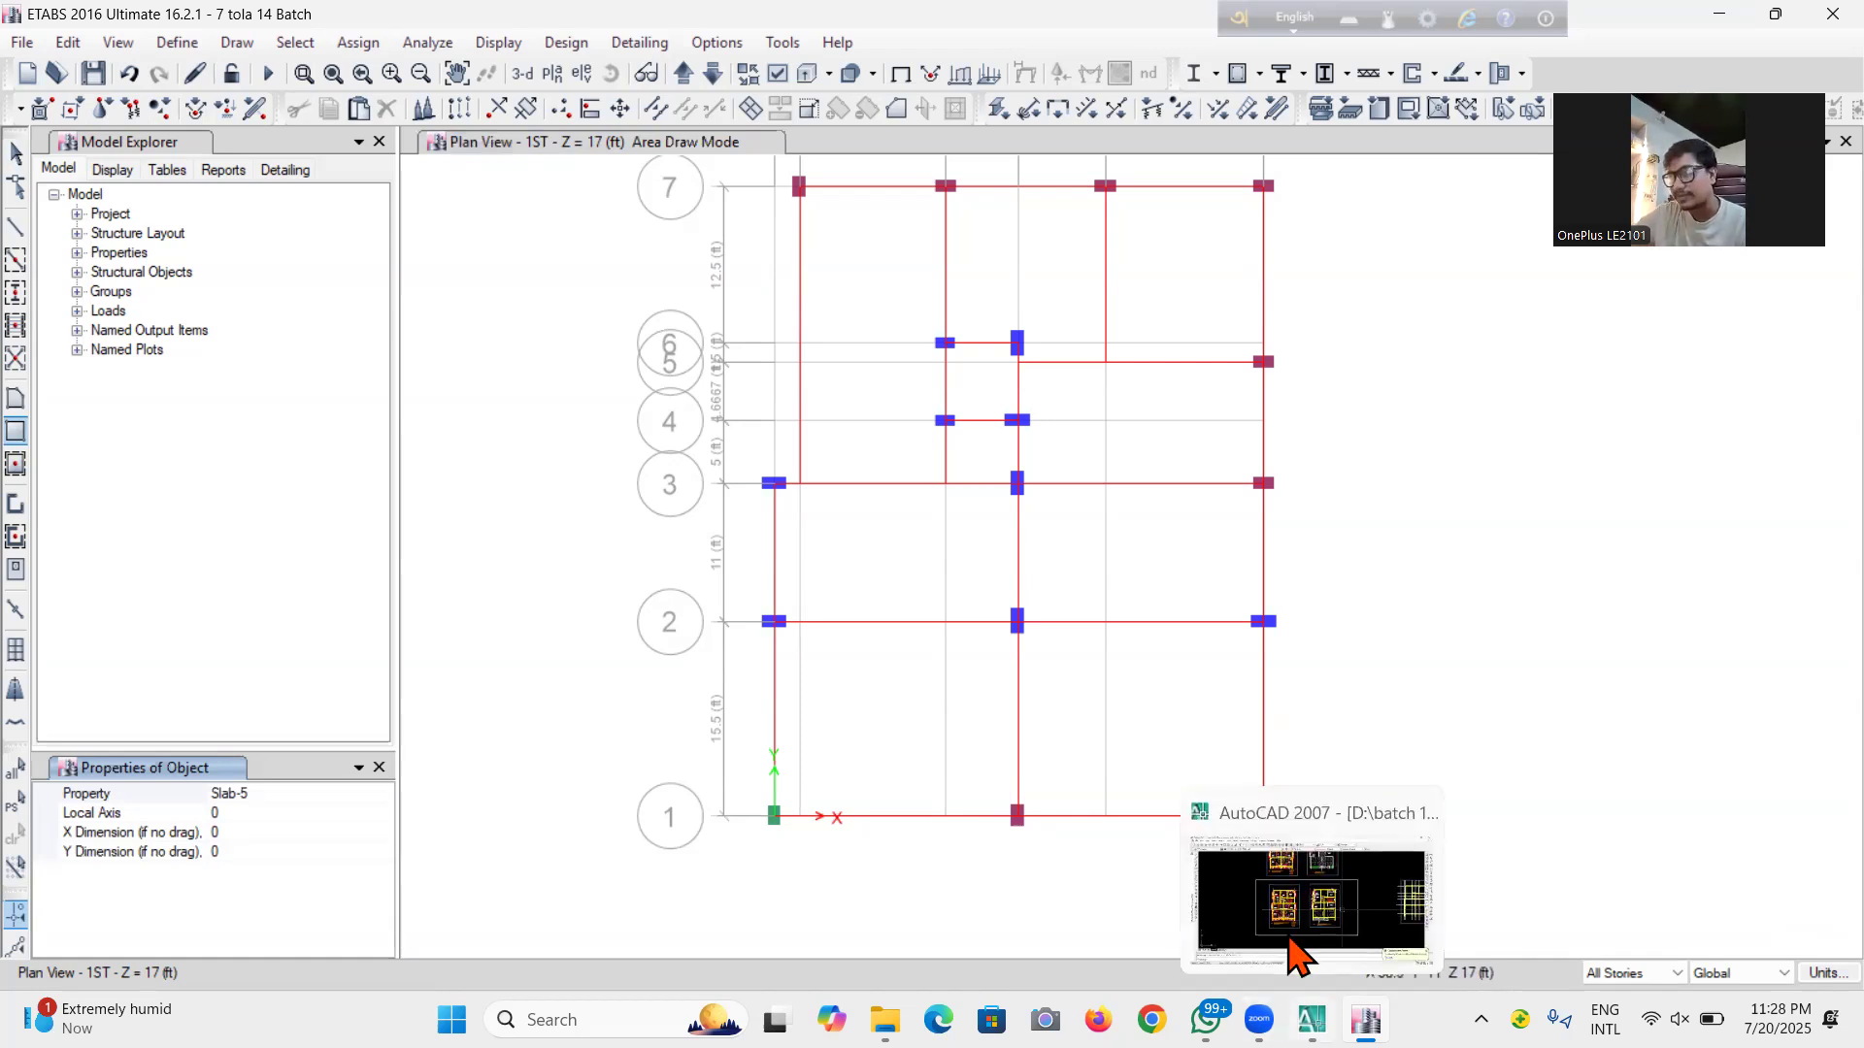
# Switch to AutoCAD and examine the slab panels around the lift, stair and dining area of the 1st to 5th floor plan
pyautogui.click(1291, 943)
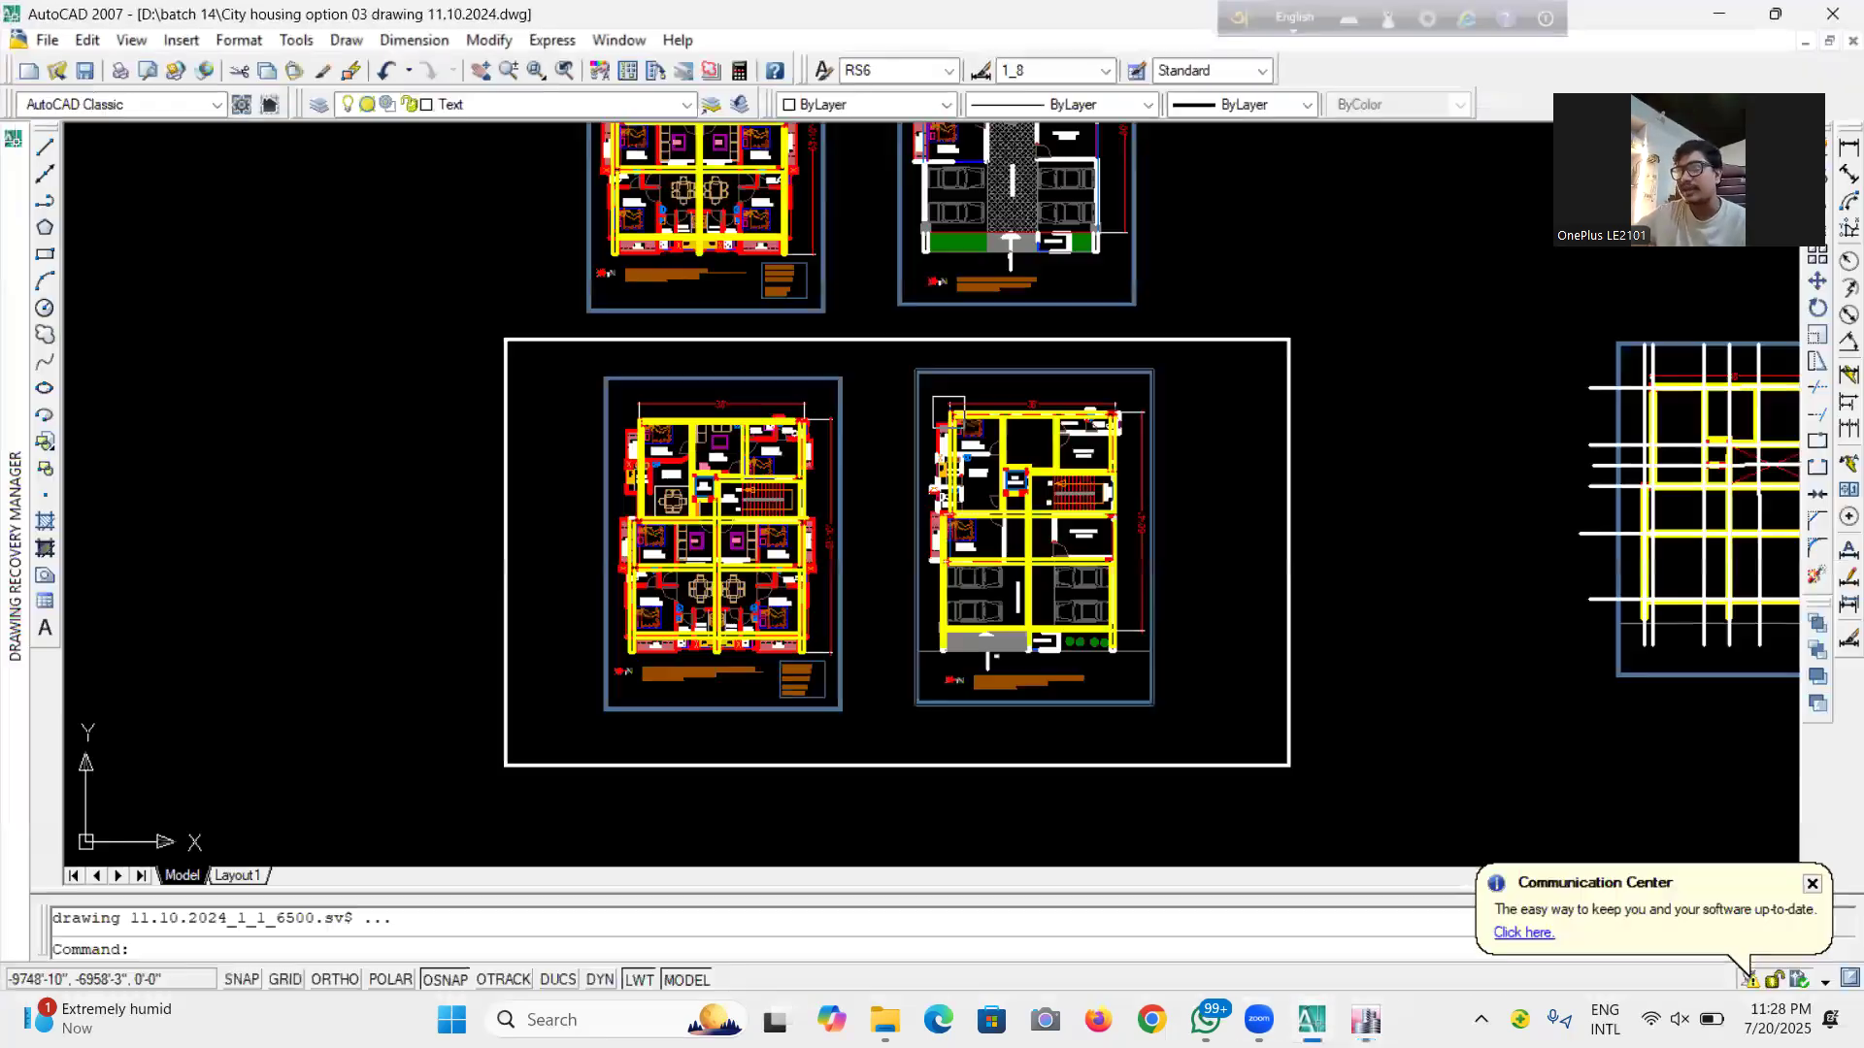
pyautogui.scroll(-1, 584, 700)
pyautogui.scroll(5, 629, 511)
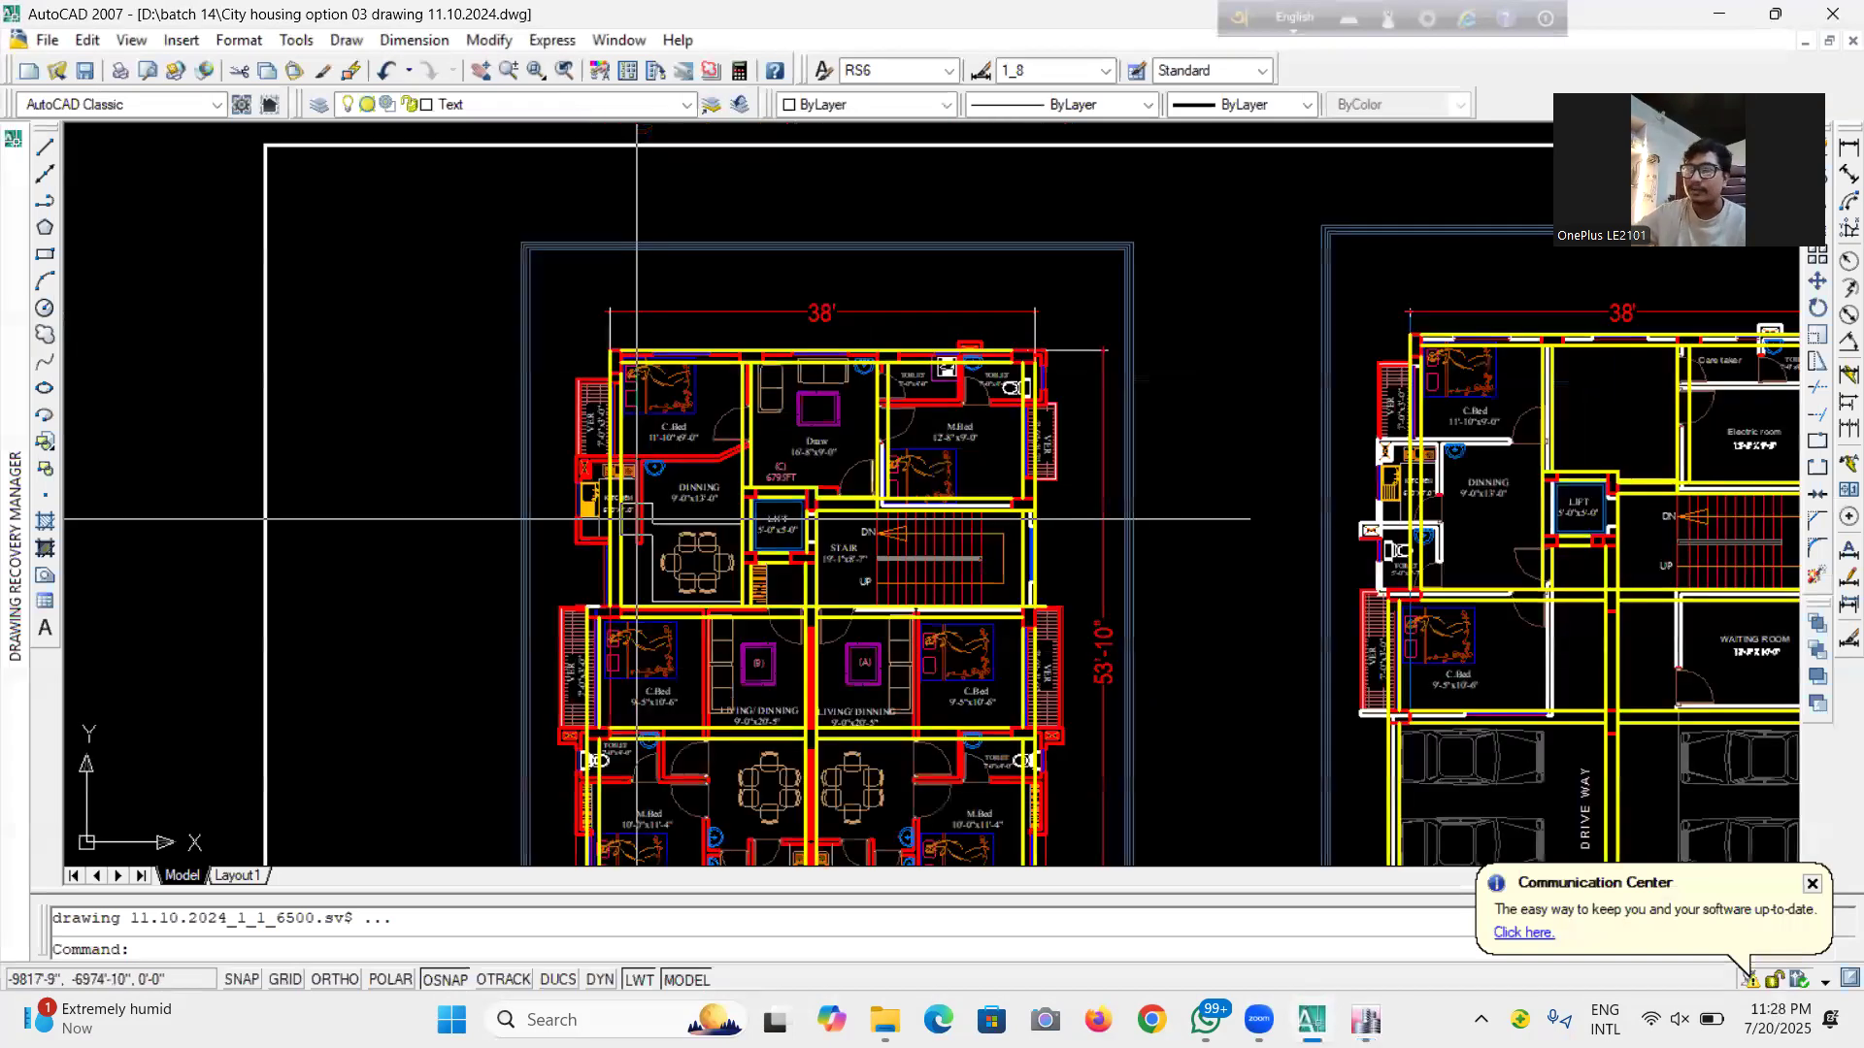
pyautogui.scroll(-4, 689, 514)
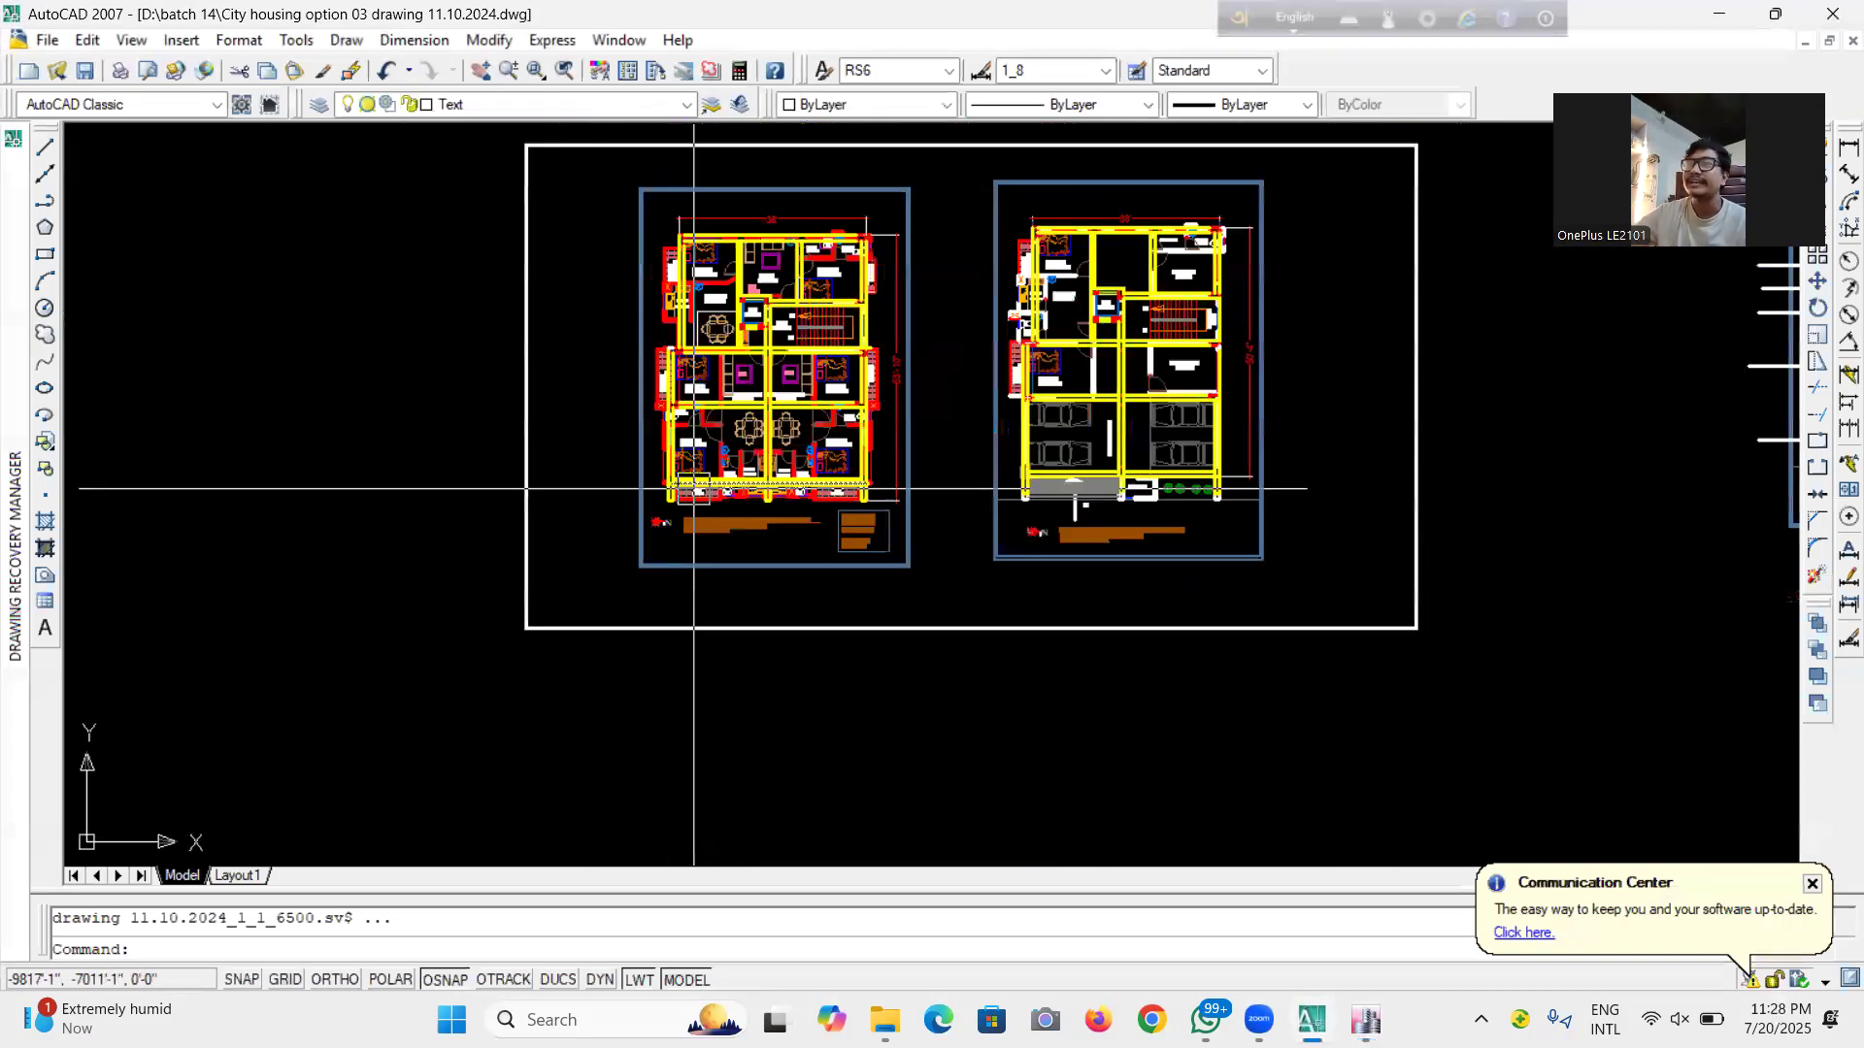
pyautogui.scroll(4, 649, 358)
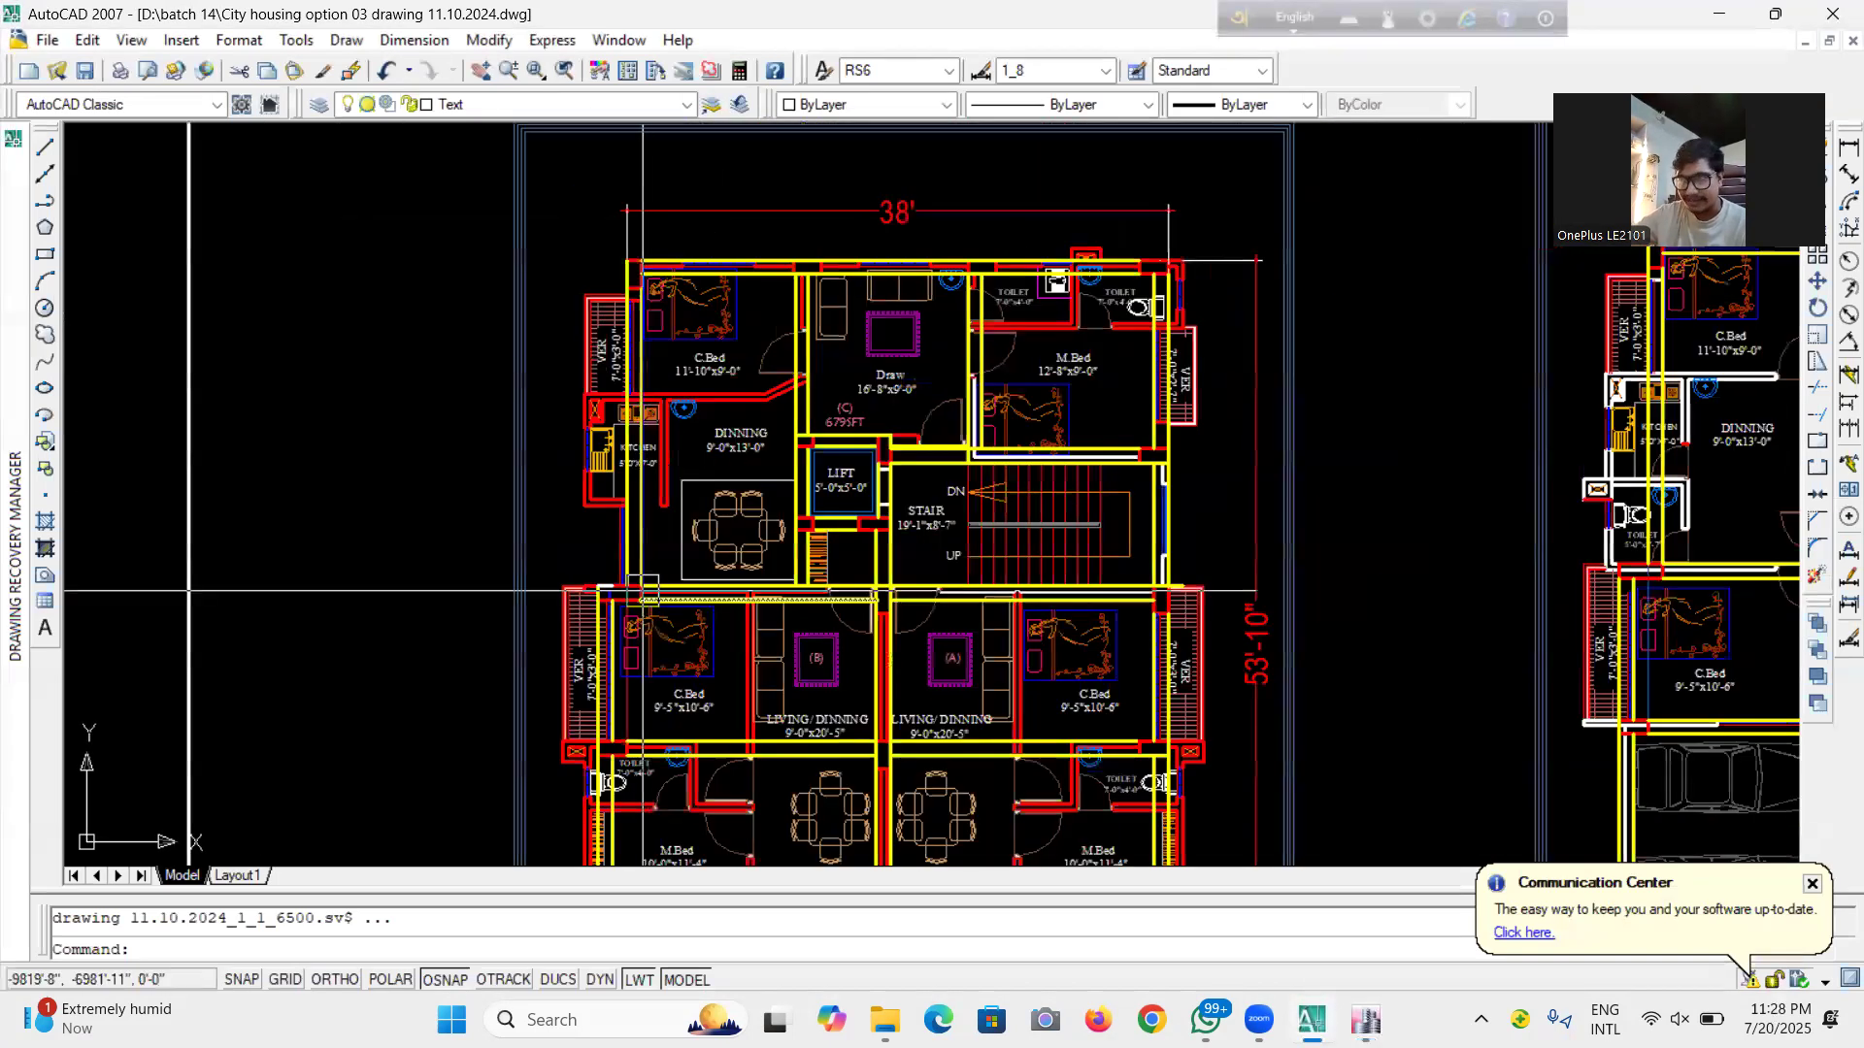
# Add a vertical linear dimension from the lower beam to the column line's end, beside the veranda on the 1st to 5th floor plan
pyautogui.scroll(-4, 670, 583)
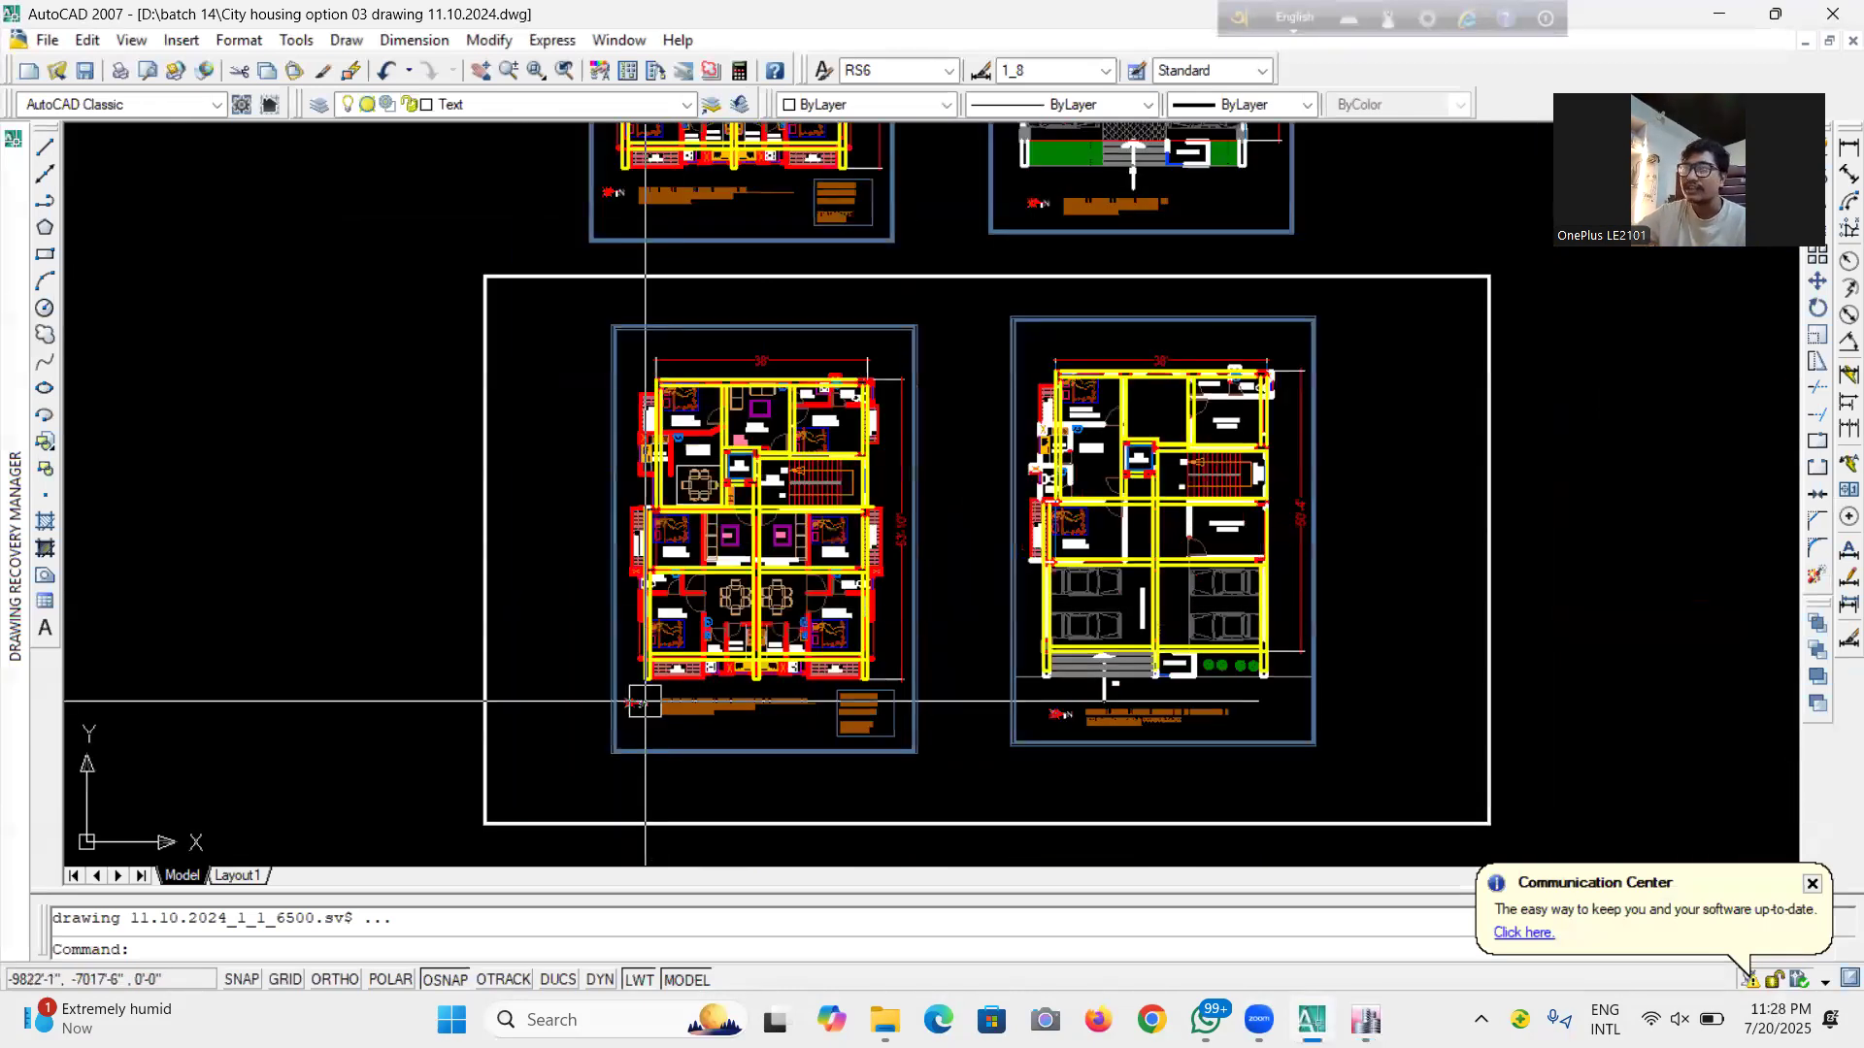
pyautogui.scroll(4, 646, 608)
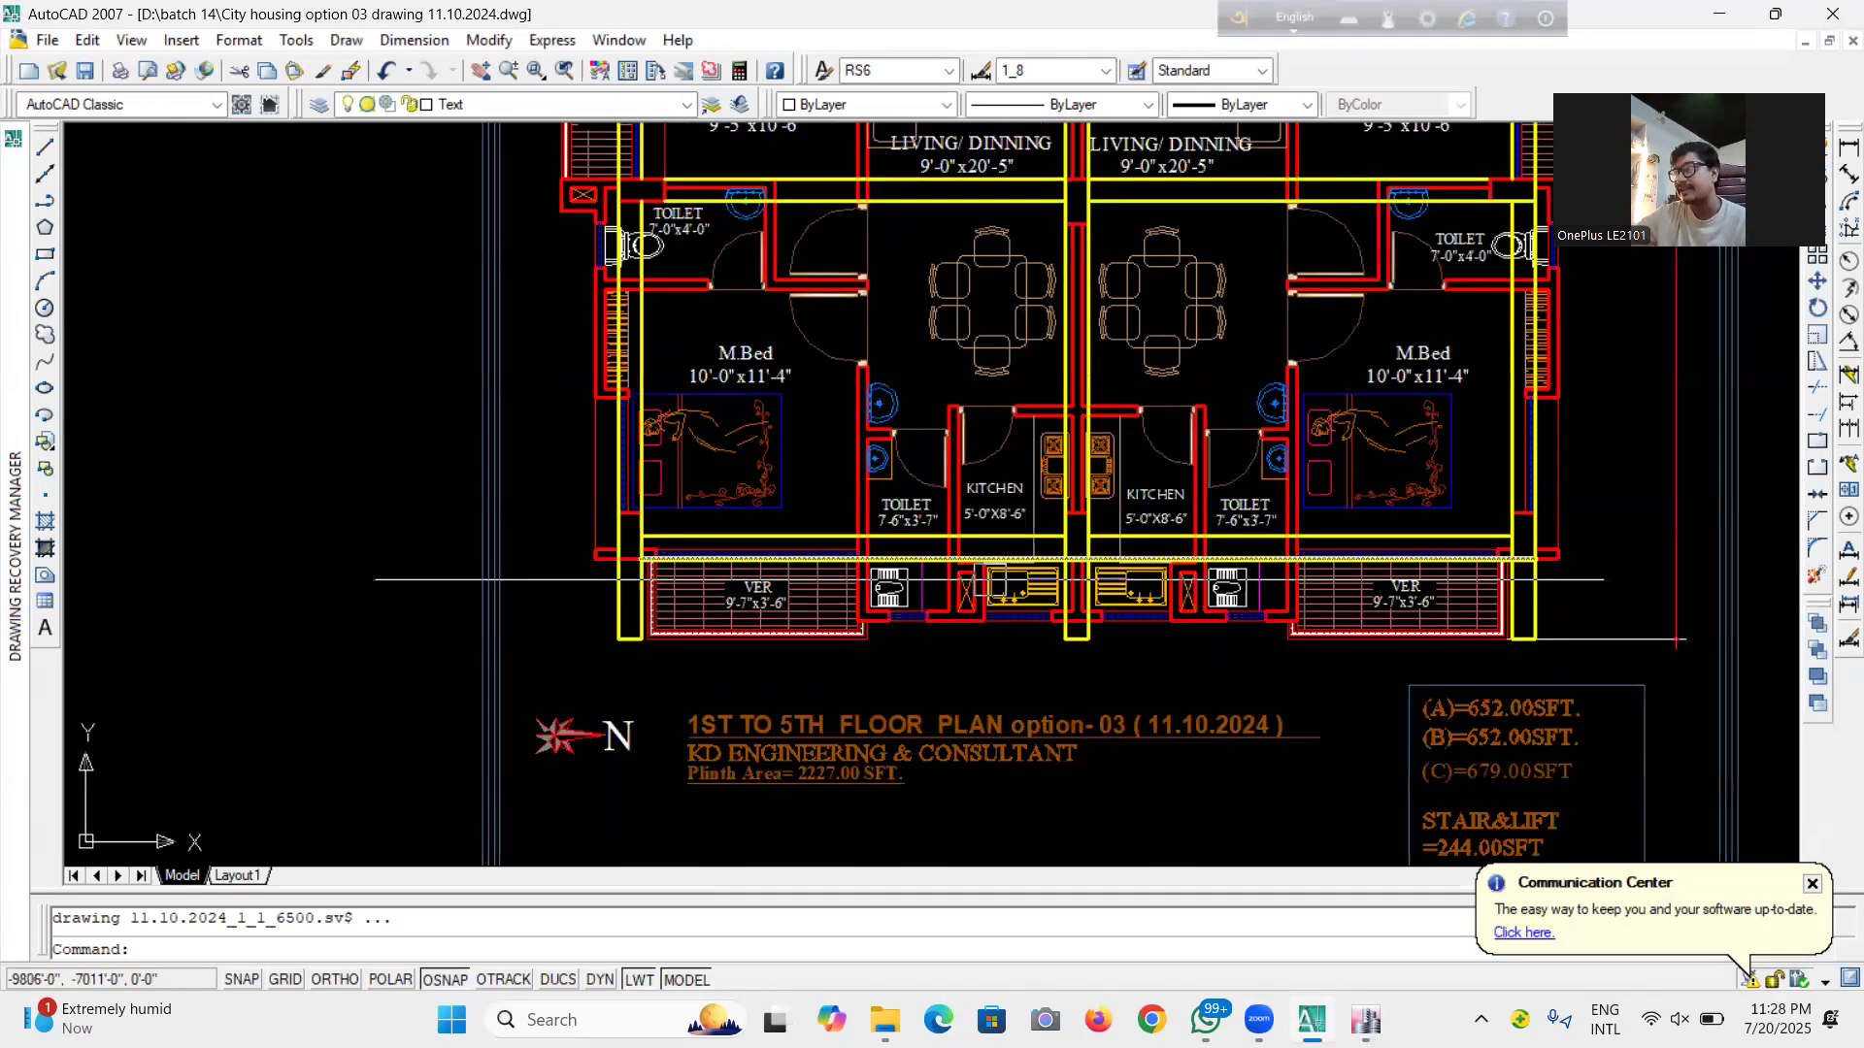
pyautogui.click(1849, 148)
pyautogui.scroll(4, 651, 548)
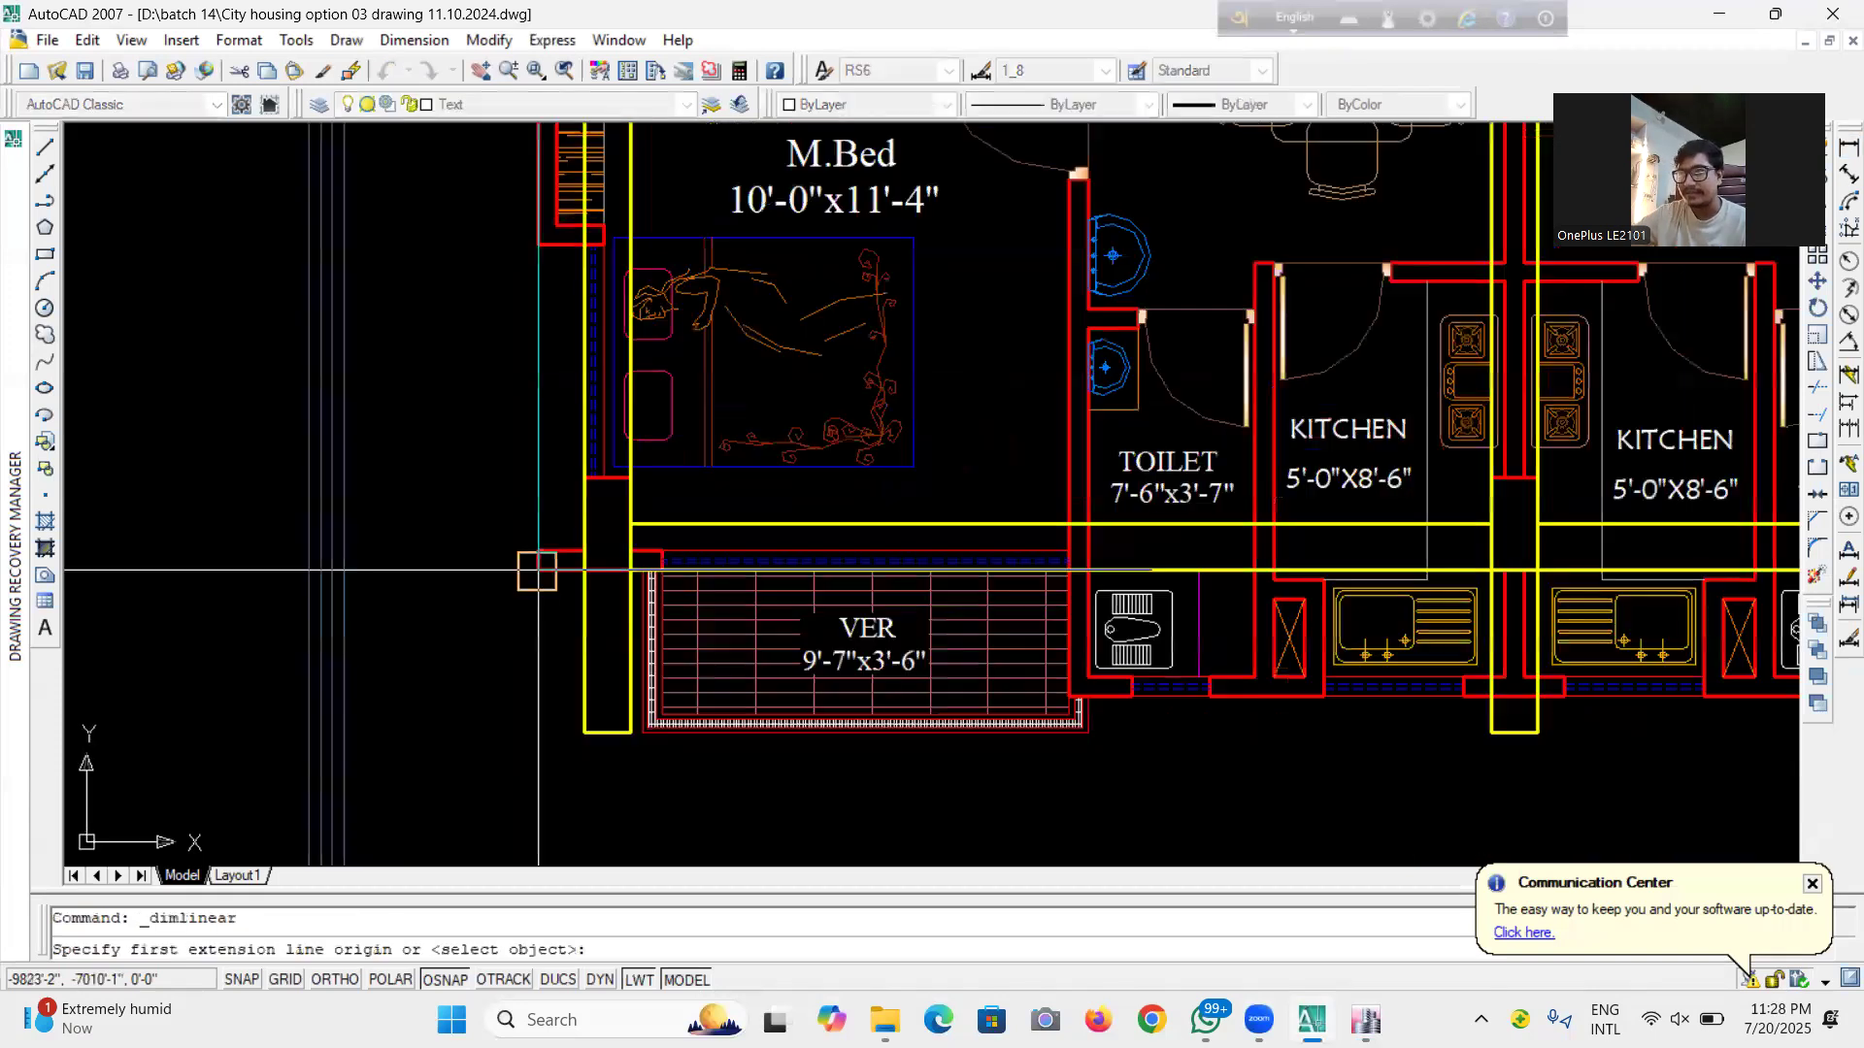
pyautogui.click(584, 524)
pyautogui.click(584, 733)
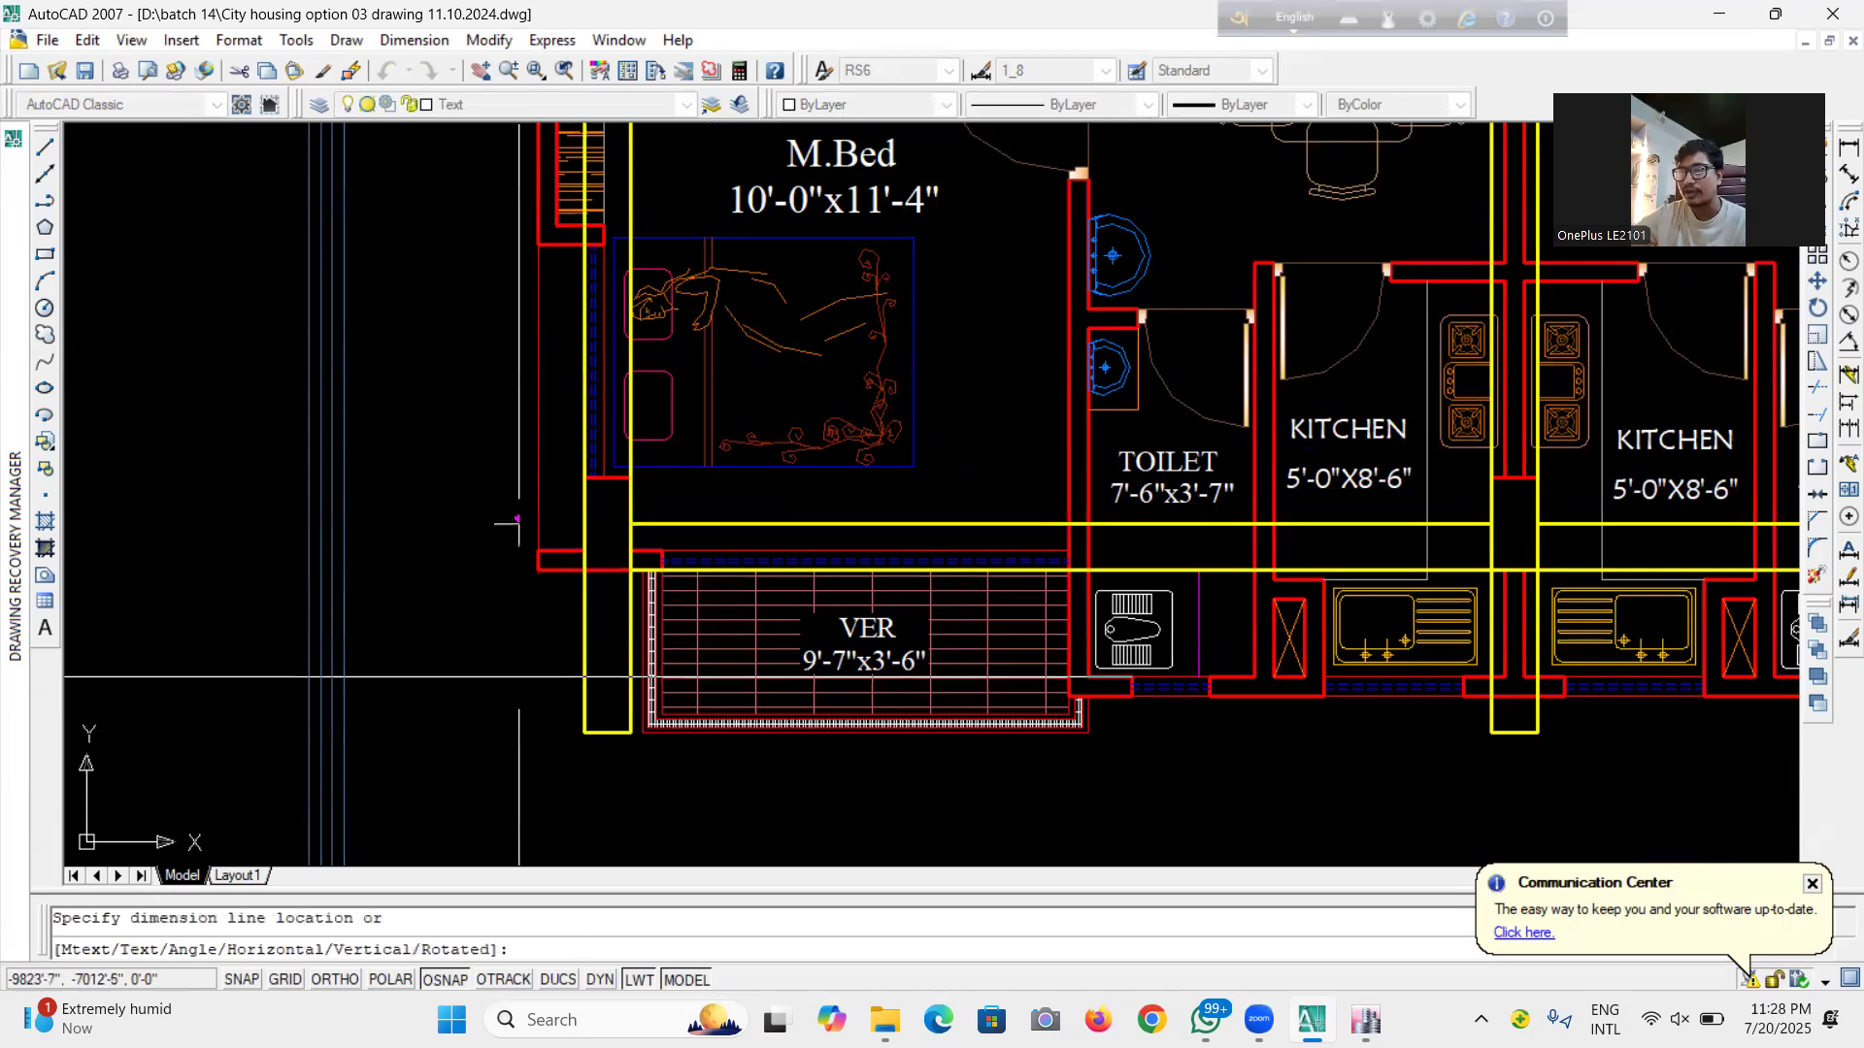
pyautogui.click(487, 630)
pyautogui.scroll(3, 495, 626)
pyautogui.scroll(-6, 568, 614)
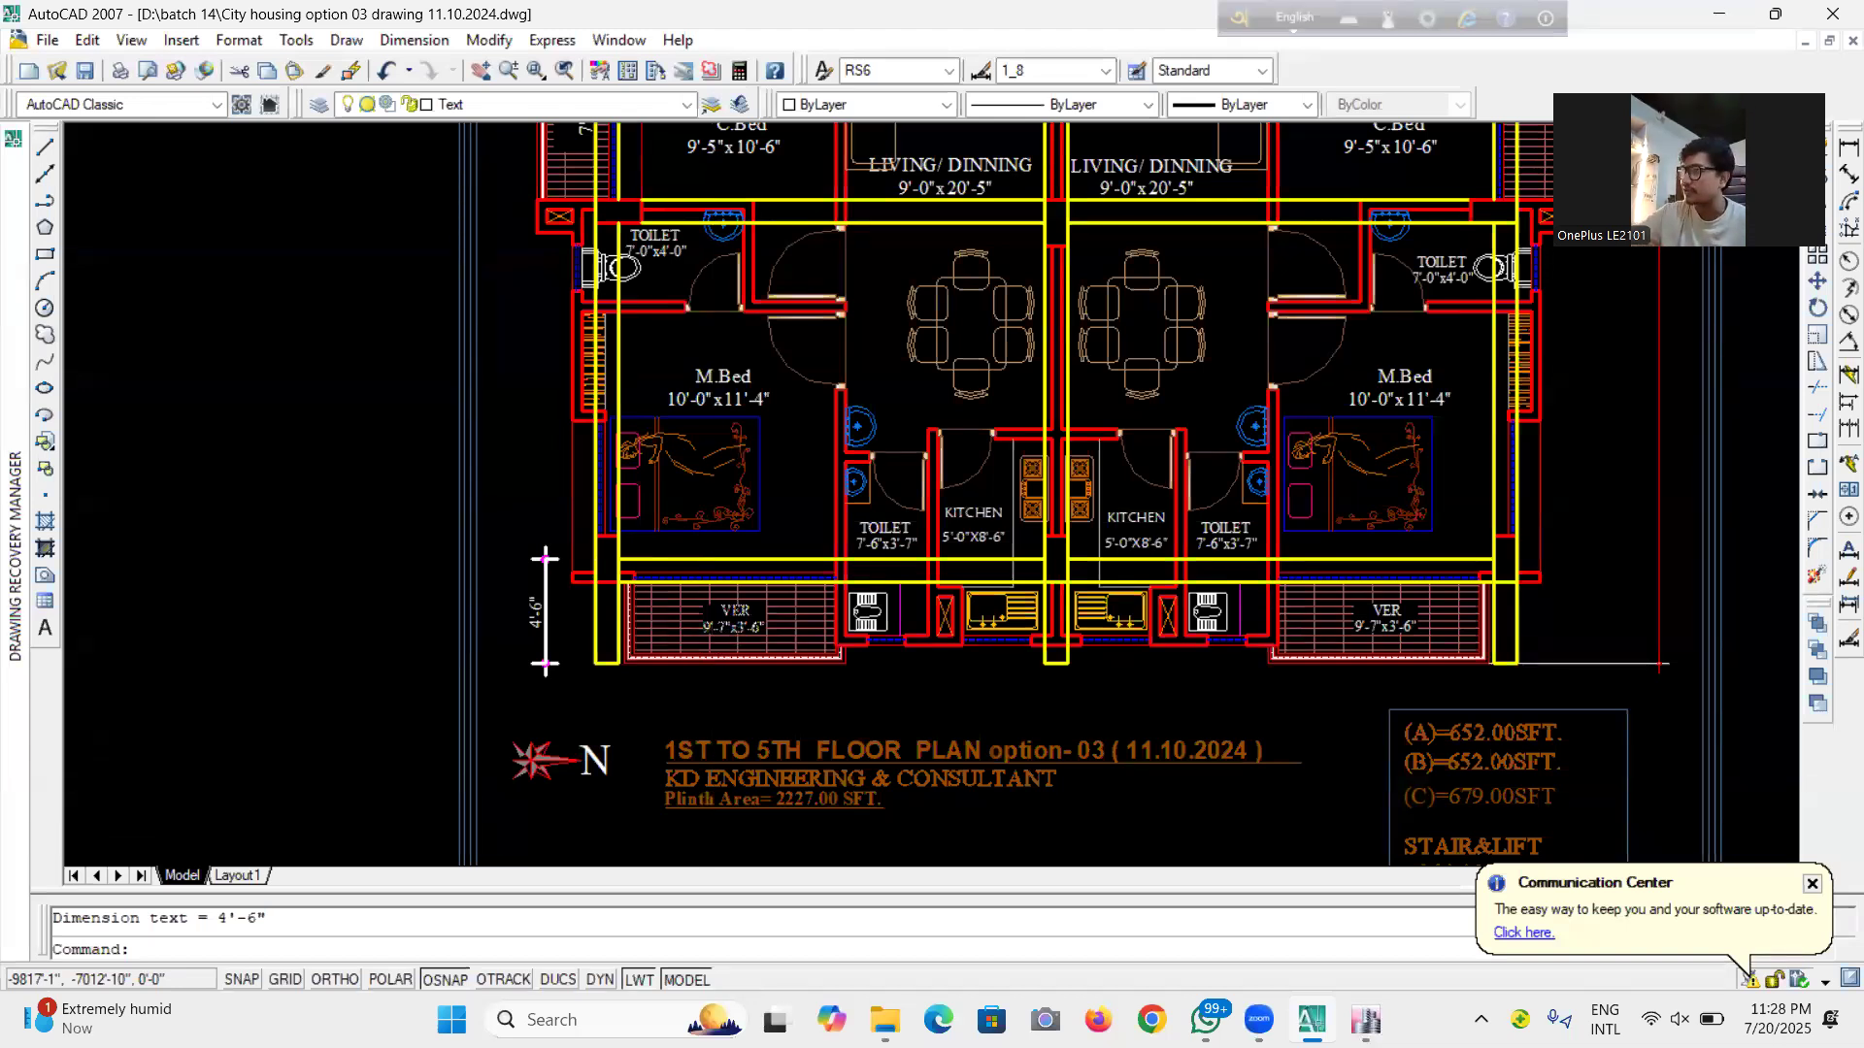
pyautogui.scroll(-4, 712, 645)
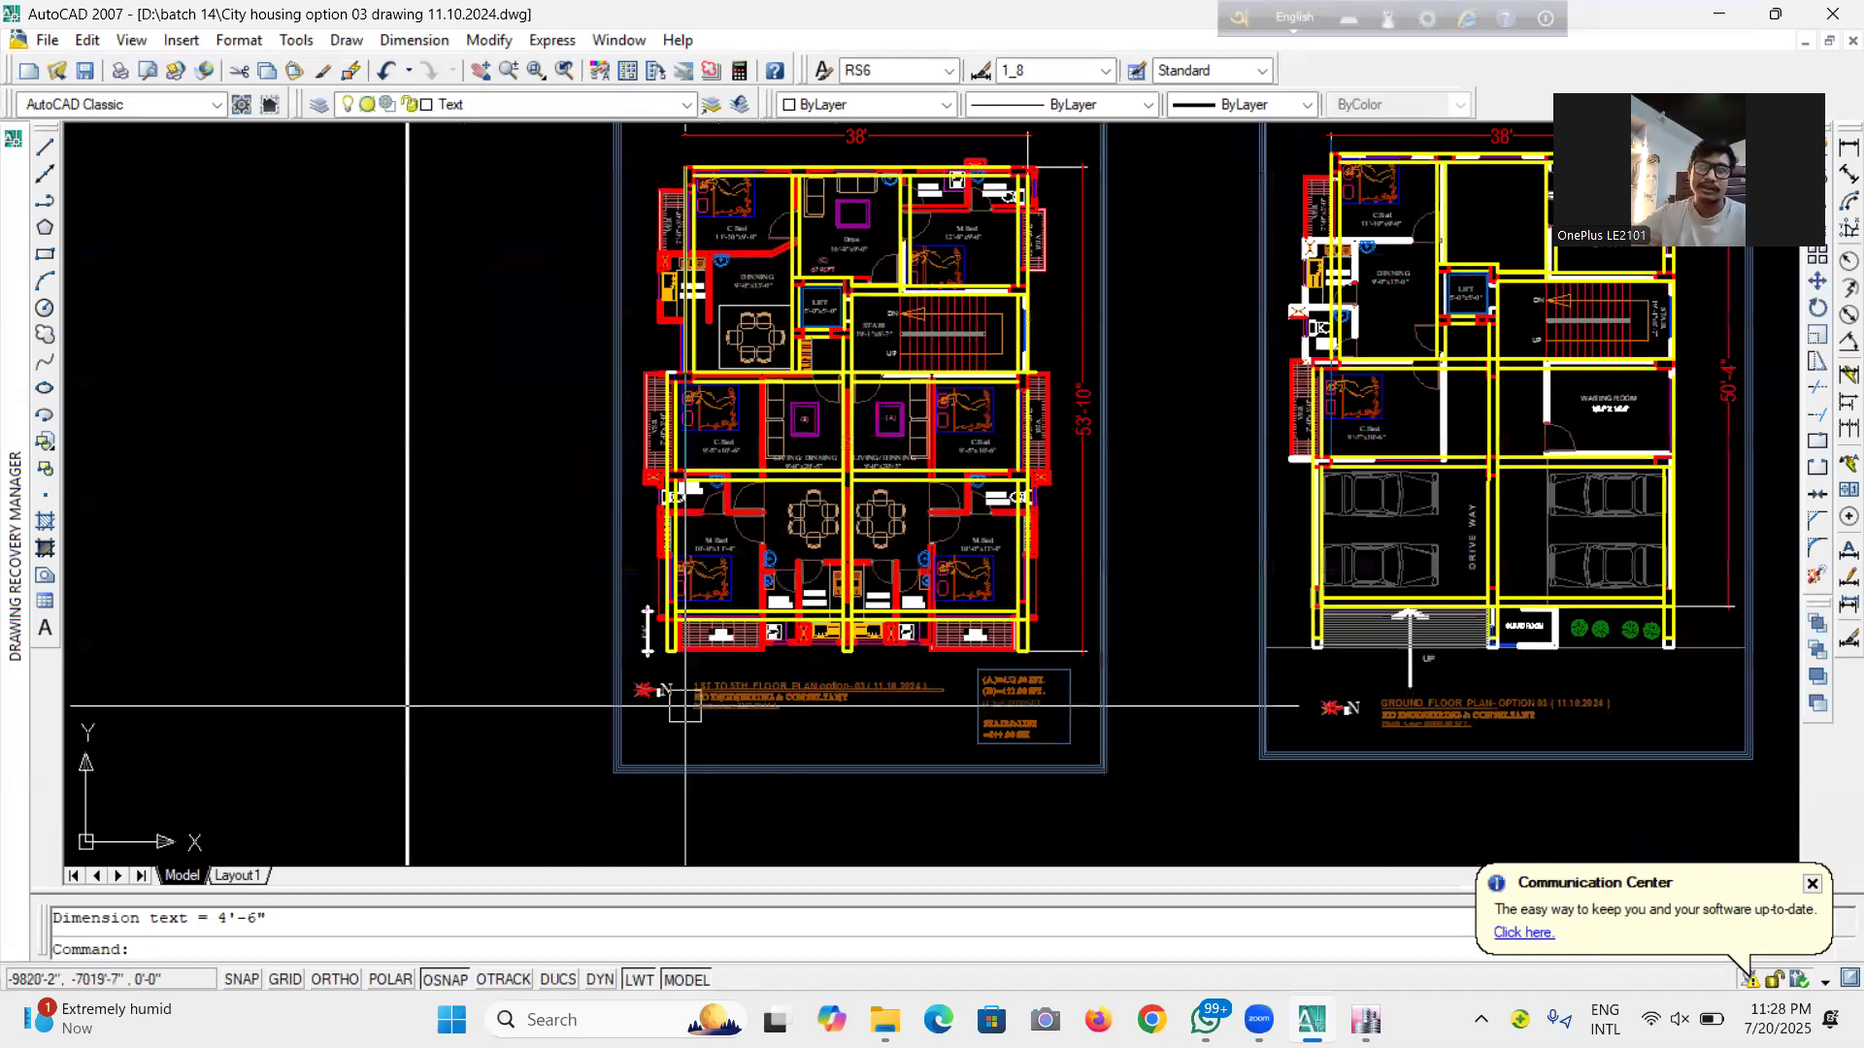
pyautogui.scroll(4, 674, 696)
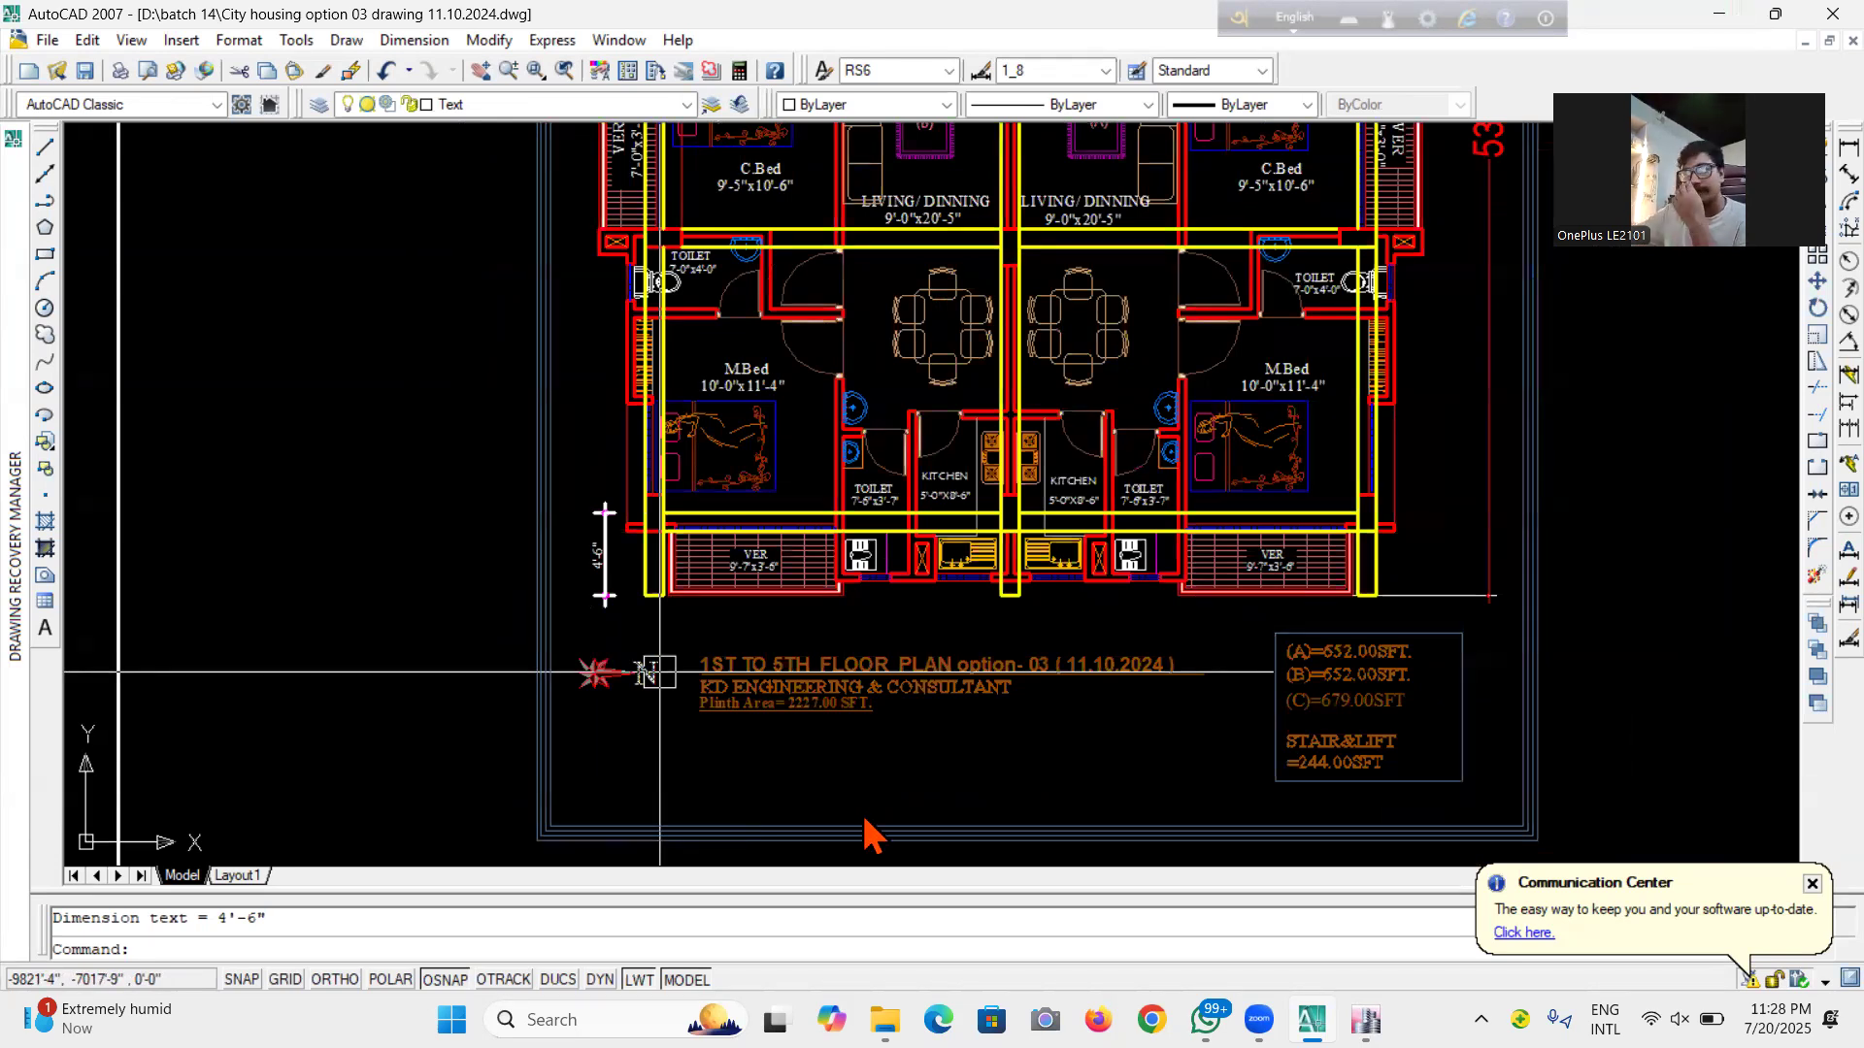
# Switch to ETABS, leave area drawing and save the model
pyautogui.hotkey('alt', 'Tab')
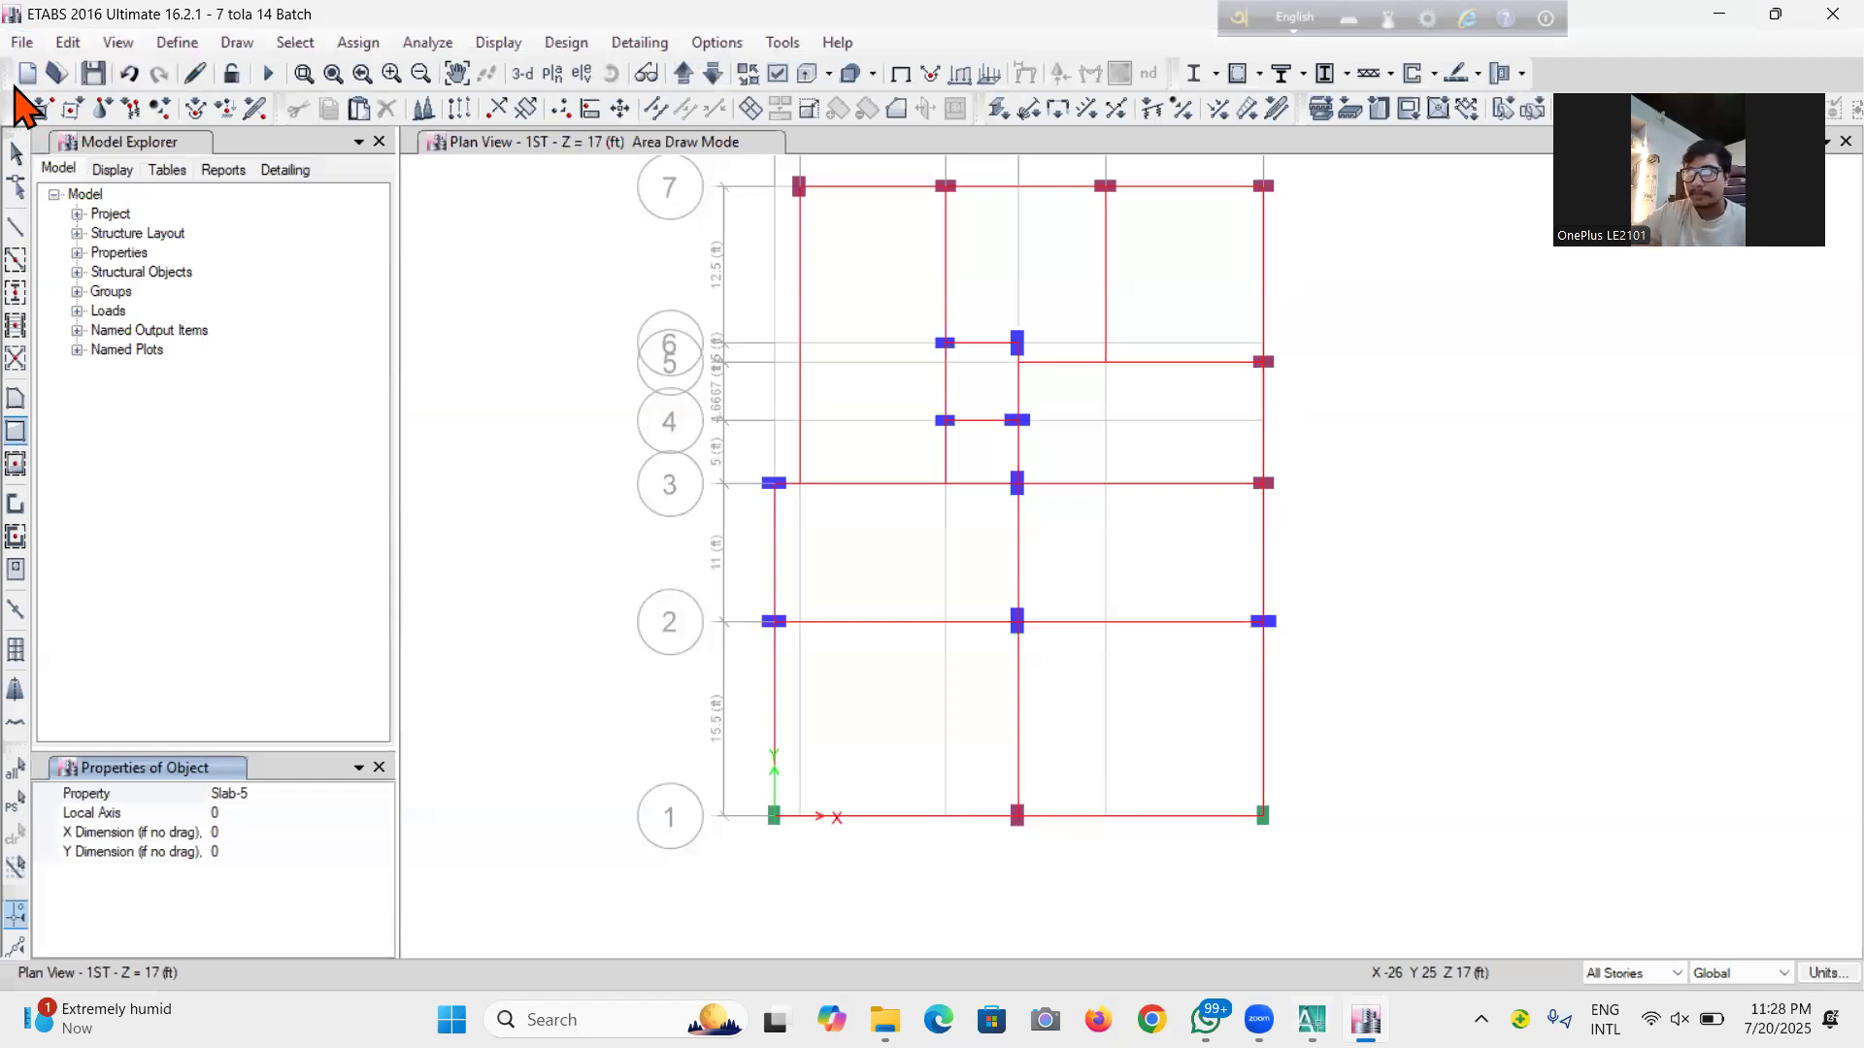
pyautogui.click(17, 153)
pyautogui.click(92, 74)
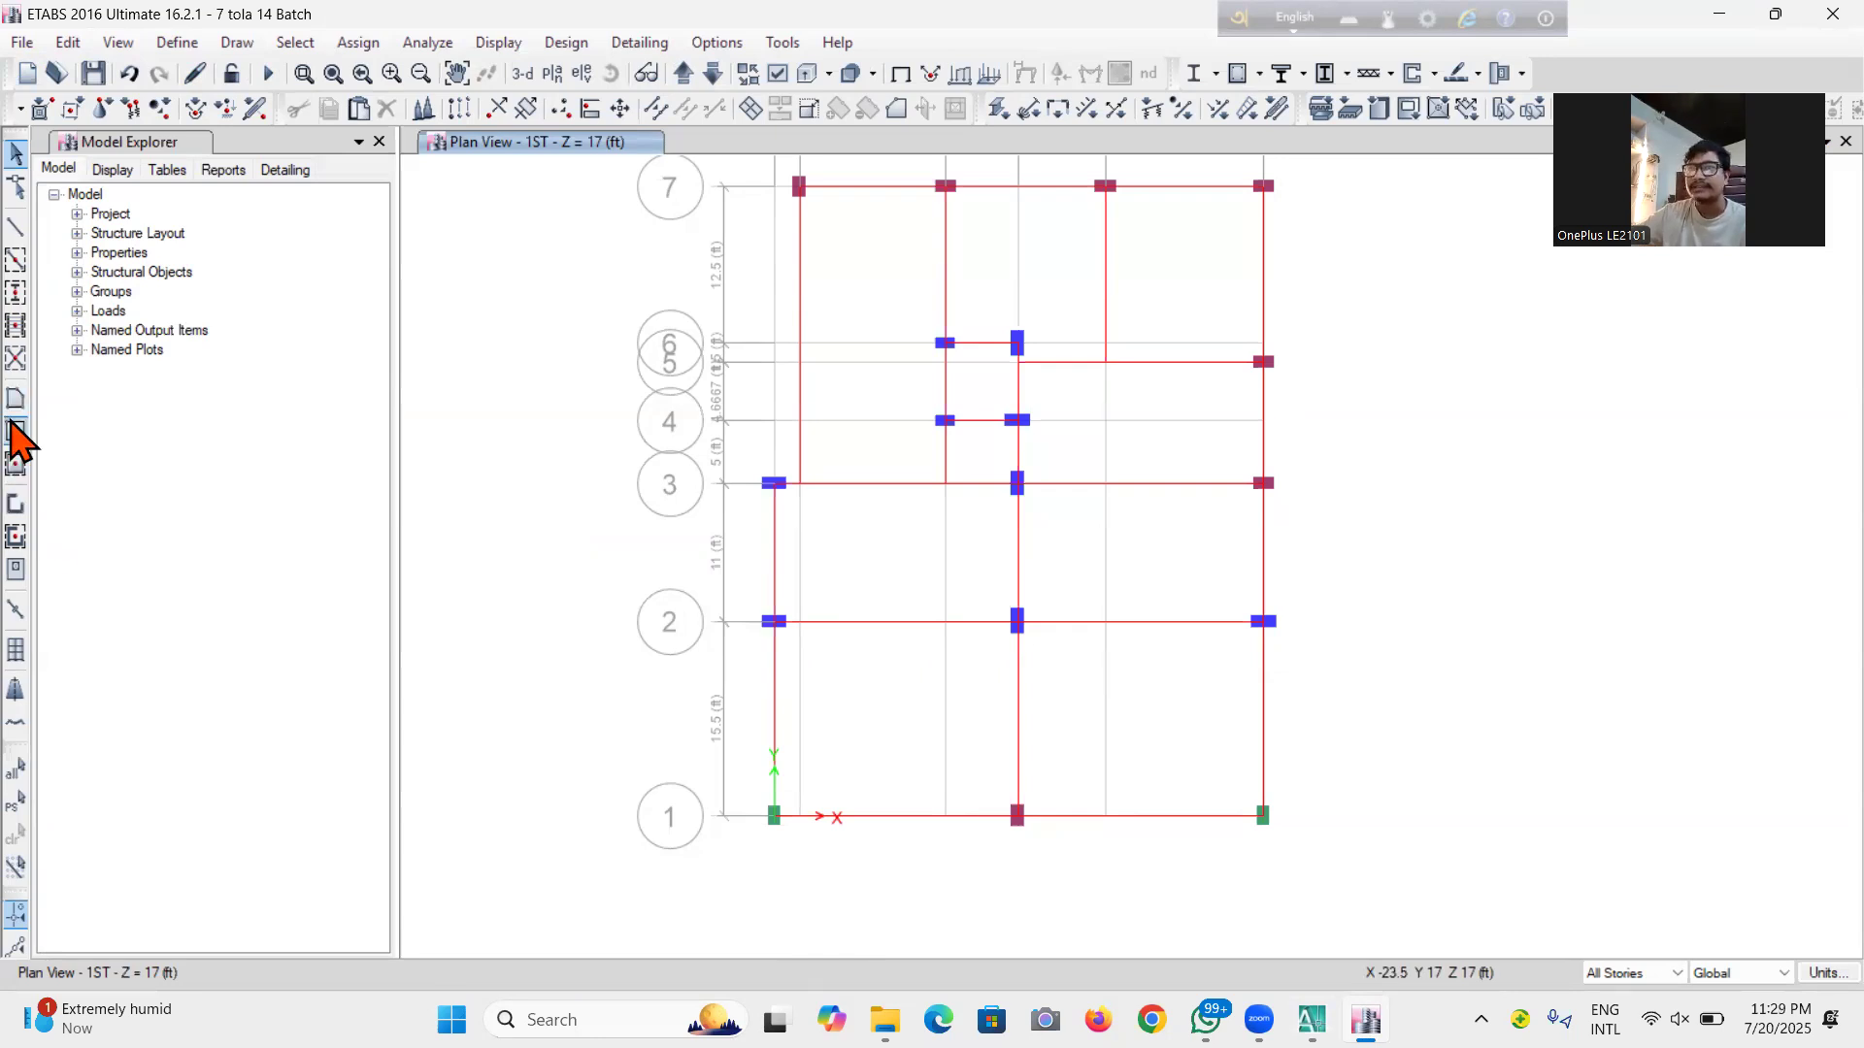
# Draw rectangular Slab-5 panels on all stories between grids 1 and 2, from A to D and from D to F
pyautogui.click(14, 434)
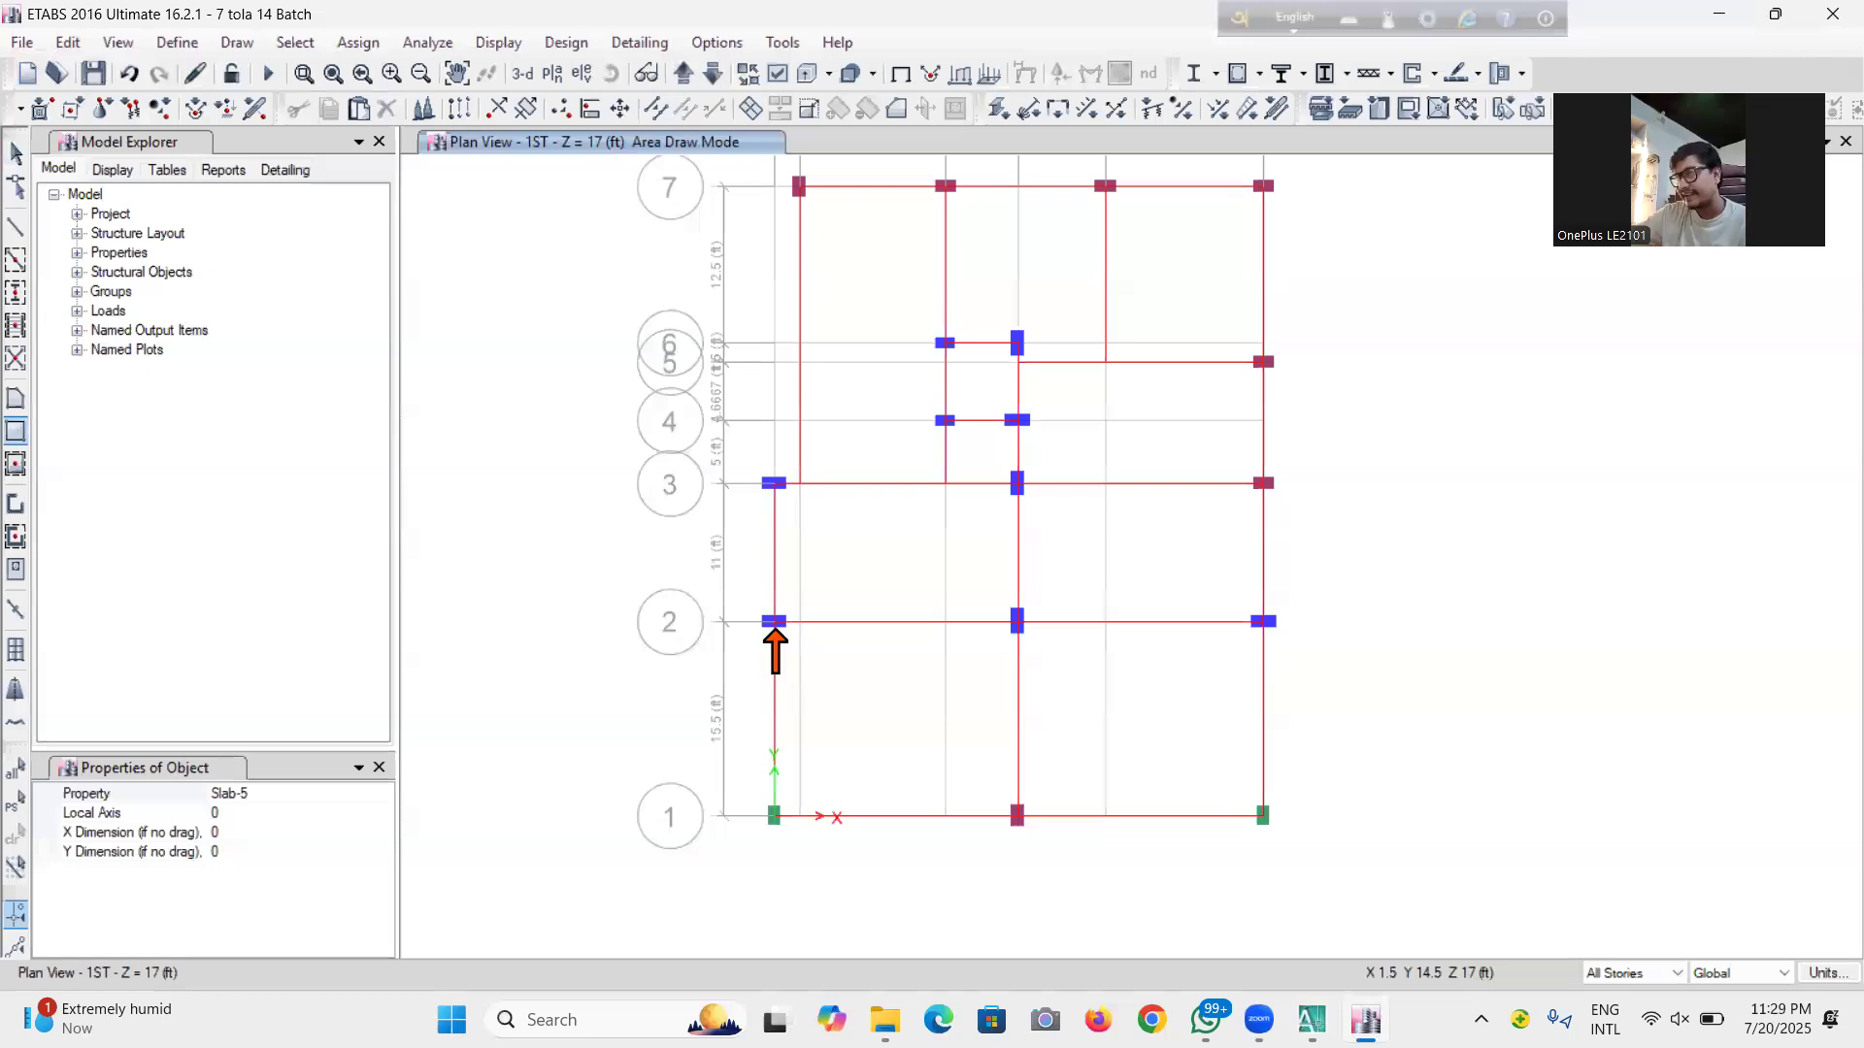
pyautogui.moveTo(776, 623); pyautogui.dragTo(1019, 818)
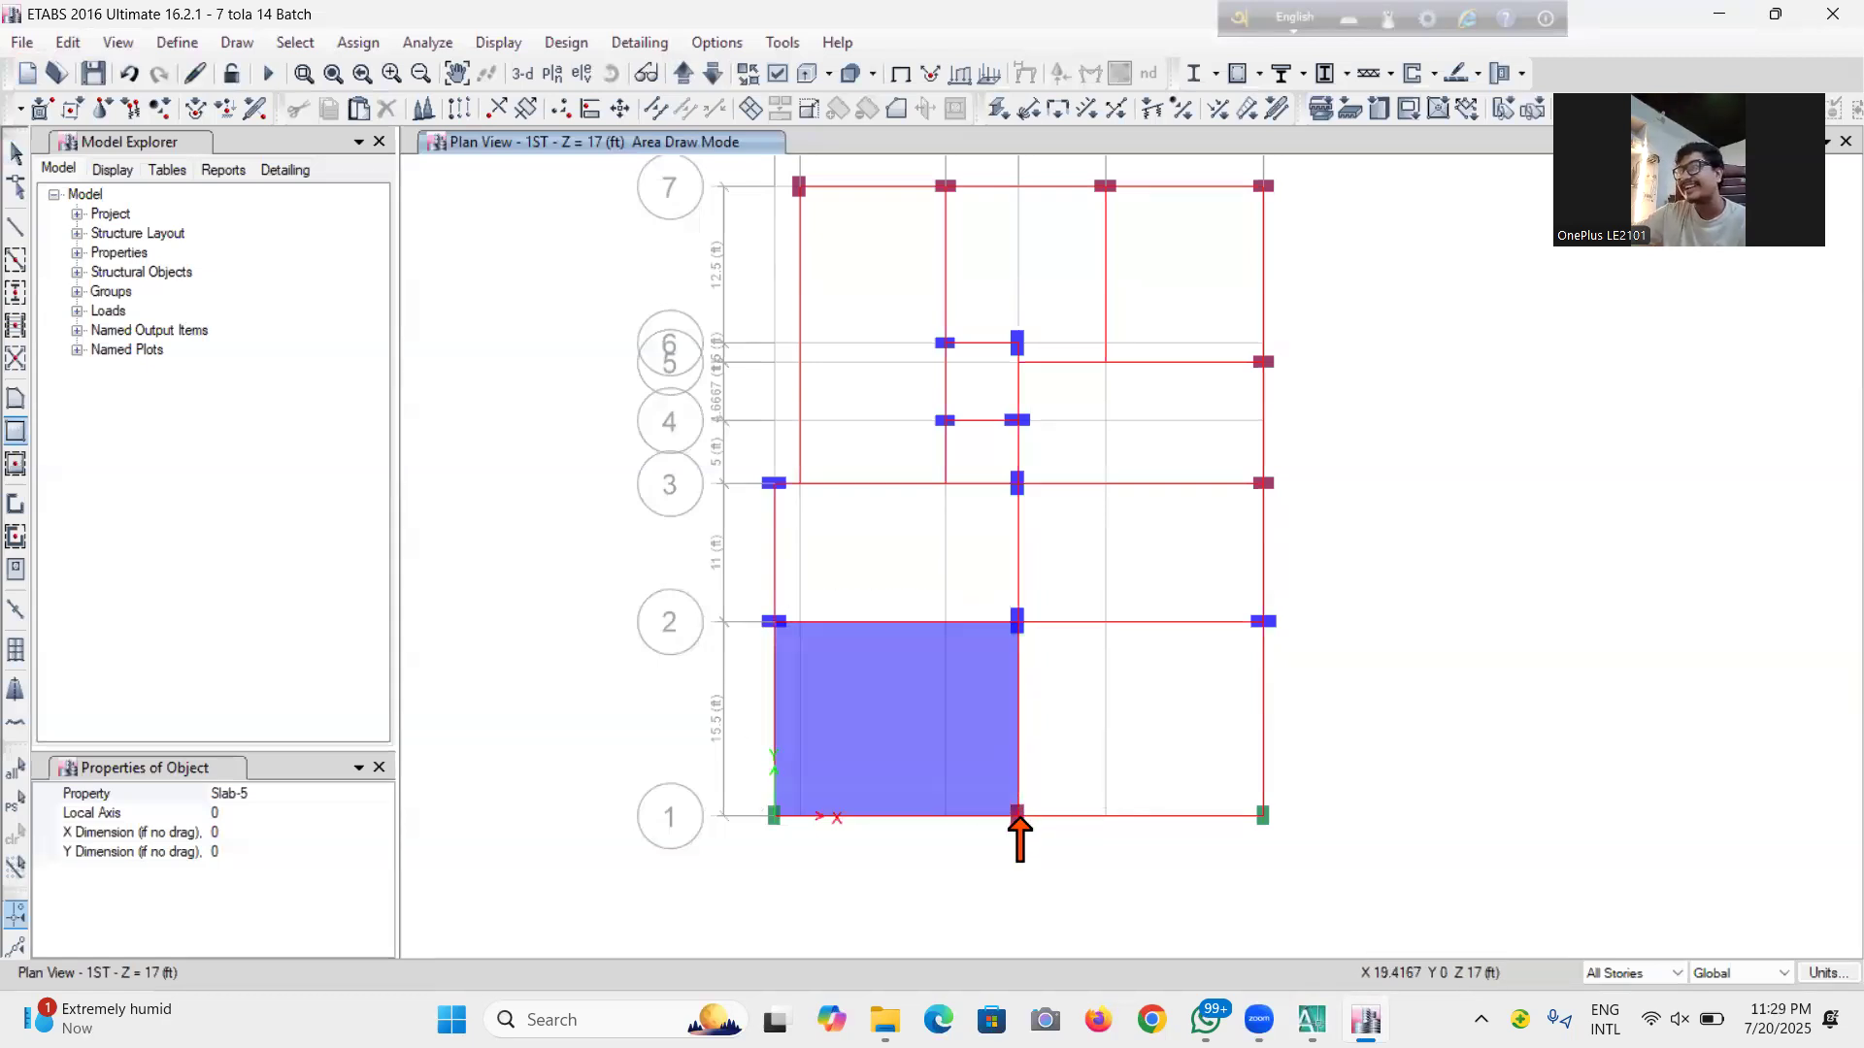
pyautogui.moveTo(1017, 623); pyautogui.dragTo(1260, 815)
# Draw rectangular Slab-5 panels between grids 2 and 3, from A to D and from D to F, and save the model
pyautogui.scroll(3, 790, 528)
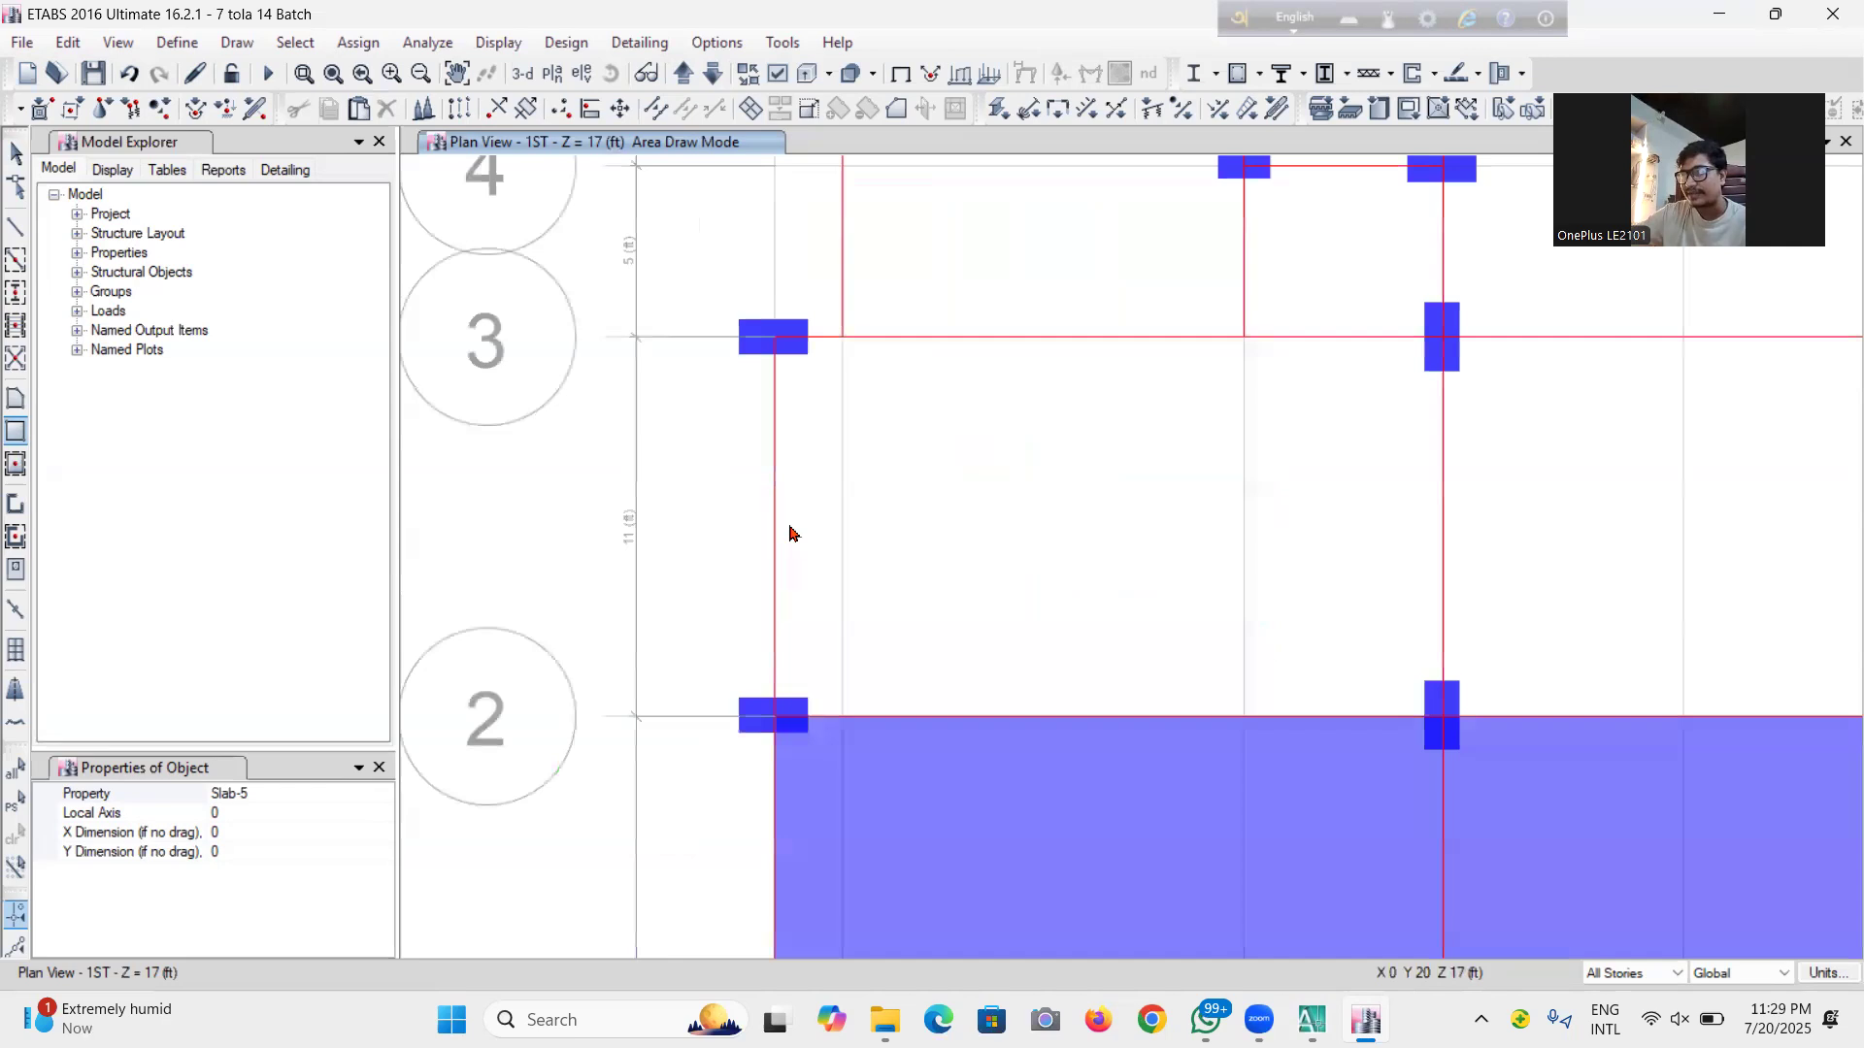
pyautogui.scroll(-3, 856, 527)
pyautogui.scroll(3, 856, 527)
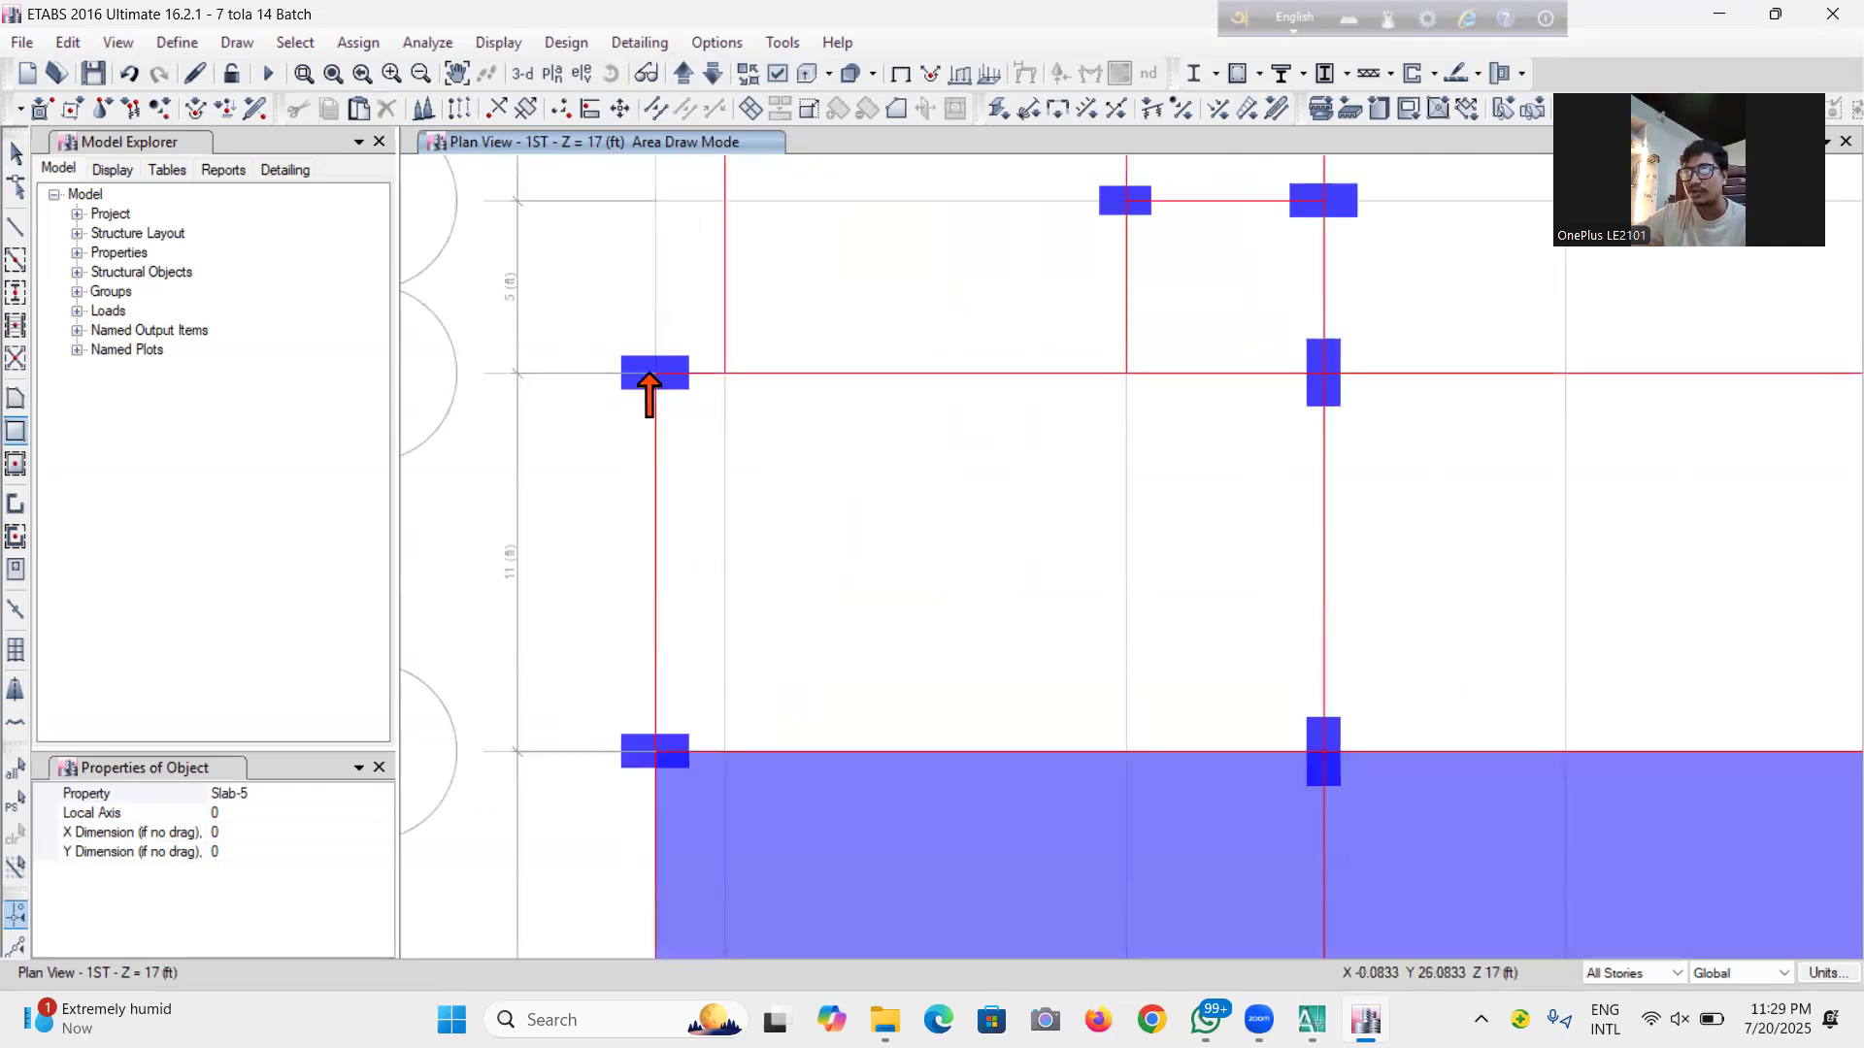
pyautogui.moveTo(655, 373)
pyautogui.mouseDown()
pyautogui.moveTo(1119, 685)
pyautogui.moveTo(1323, 749)
pyautogui.moveTo(1321, 771)
pyautogui.mouseUp()
pyautogui.scroll(-3, 1285, 612)
pyautogui.scroll(3, 1261, 628)
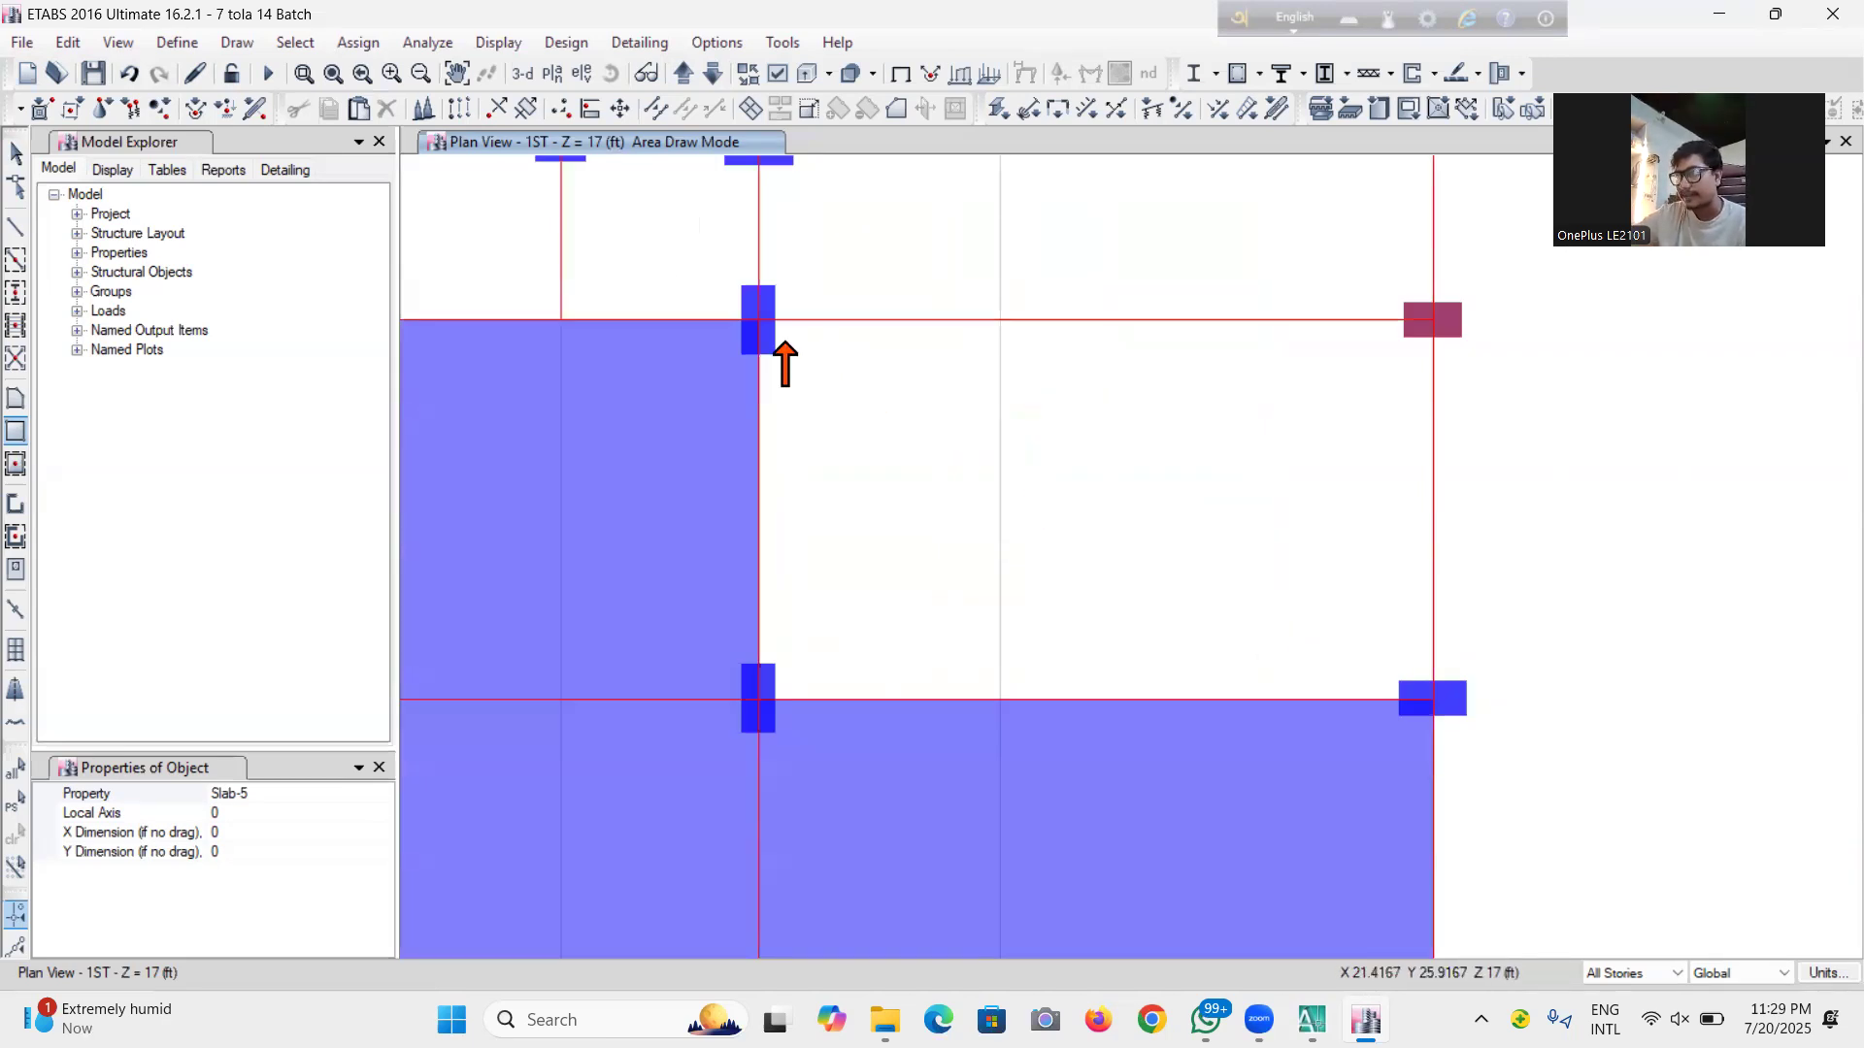
pyautogui.moveTo(758, 321)
pyautogui.mouseDown()
pyautogui.moveTo(1327, 635)
pyautogui.moveTo(1410, 708)
pyautogui.moveTo(1430, 697)
pyautogui.mouseUp()
pyautogui.scroll(-3, 1430, 696)
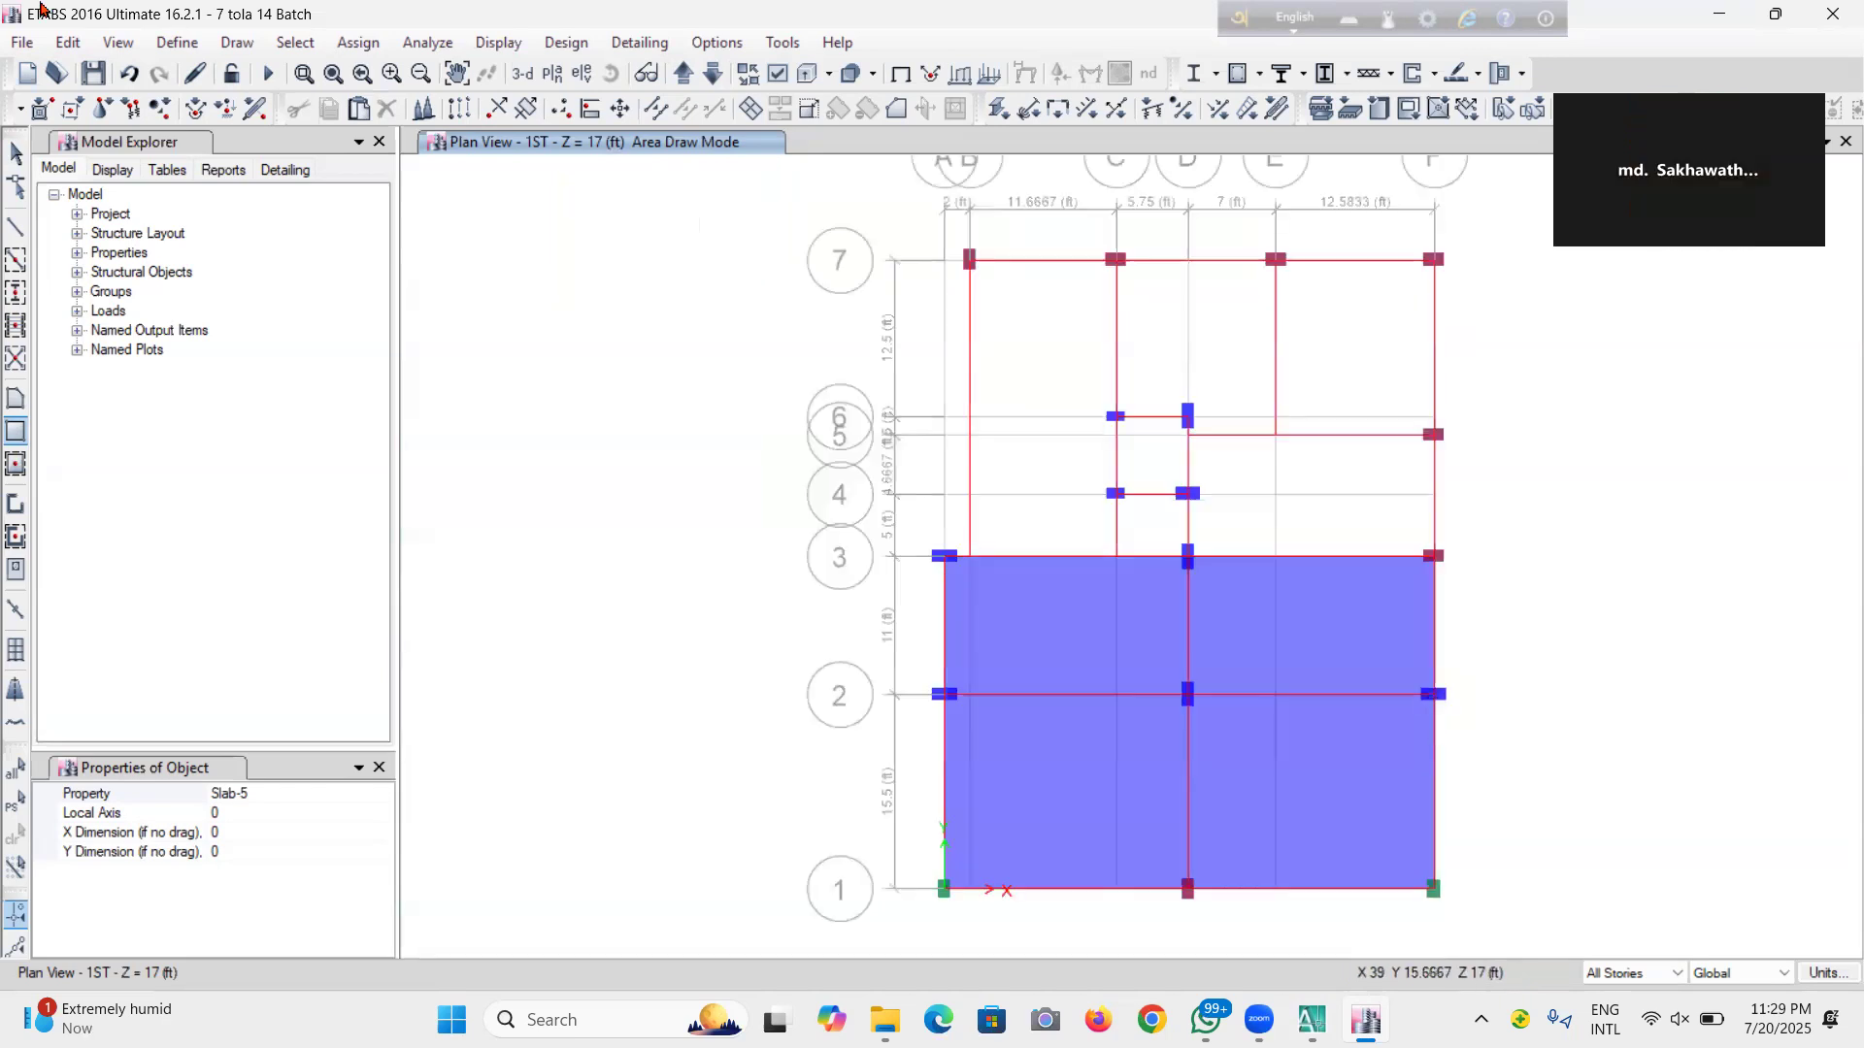
pyautogui.scroll(3, 1104, 313)
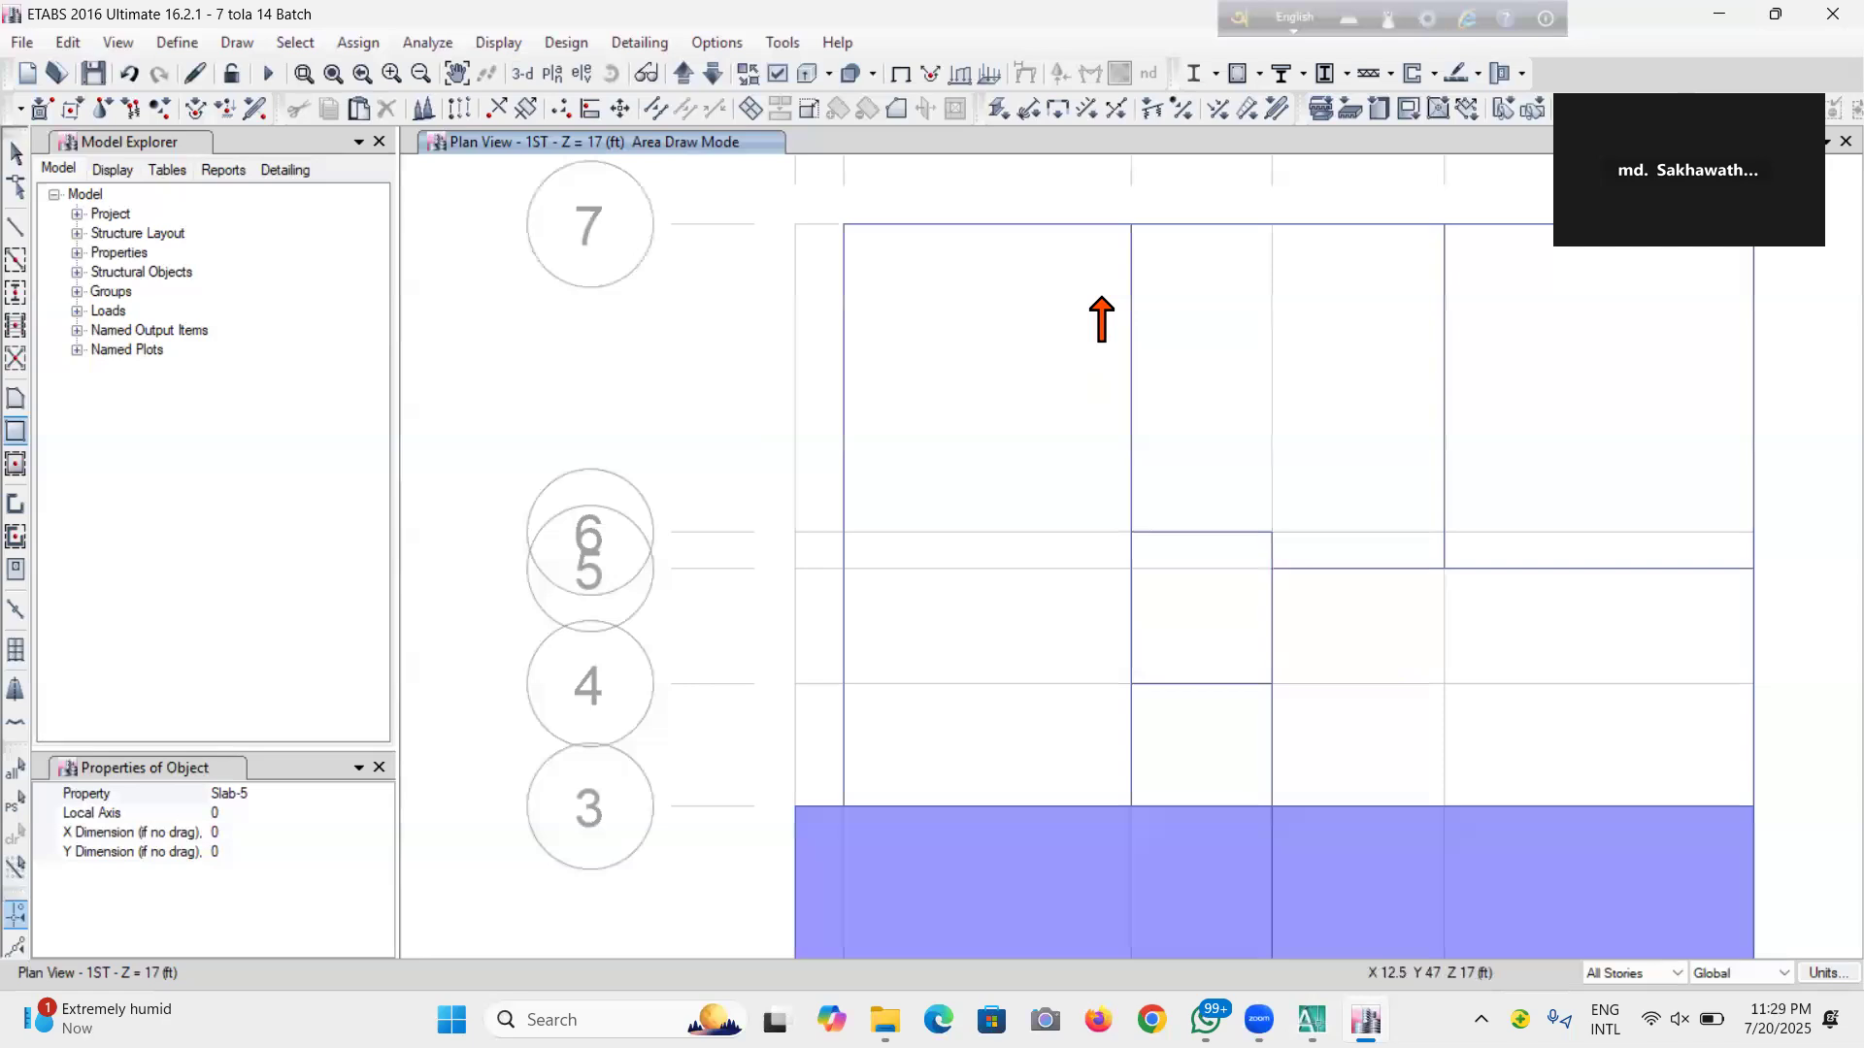
pyautogui.scroll(-3, 1092, 383)
pyautogui.click(93, 73)
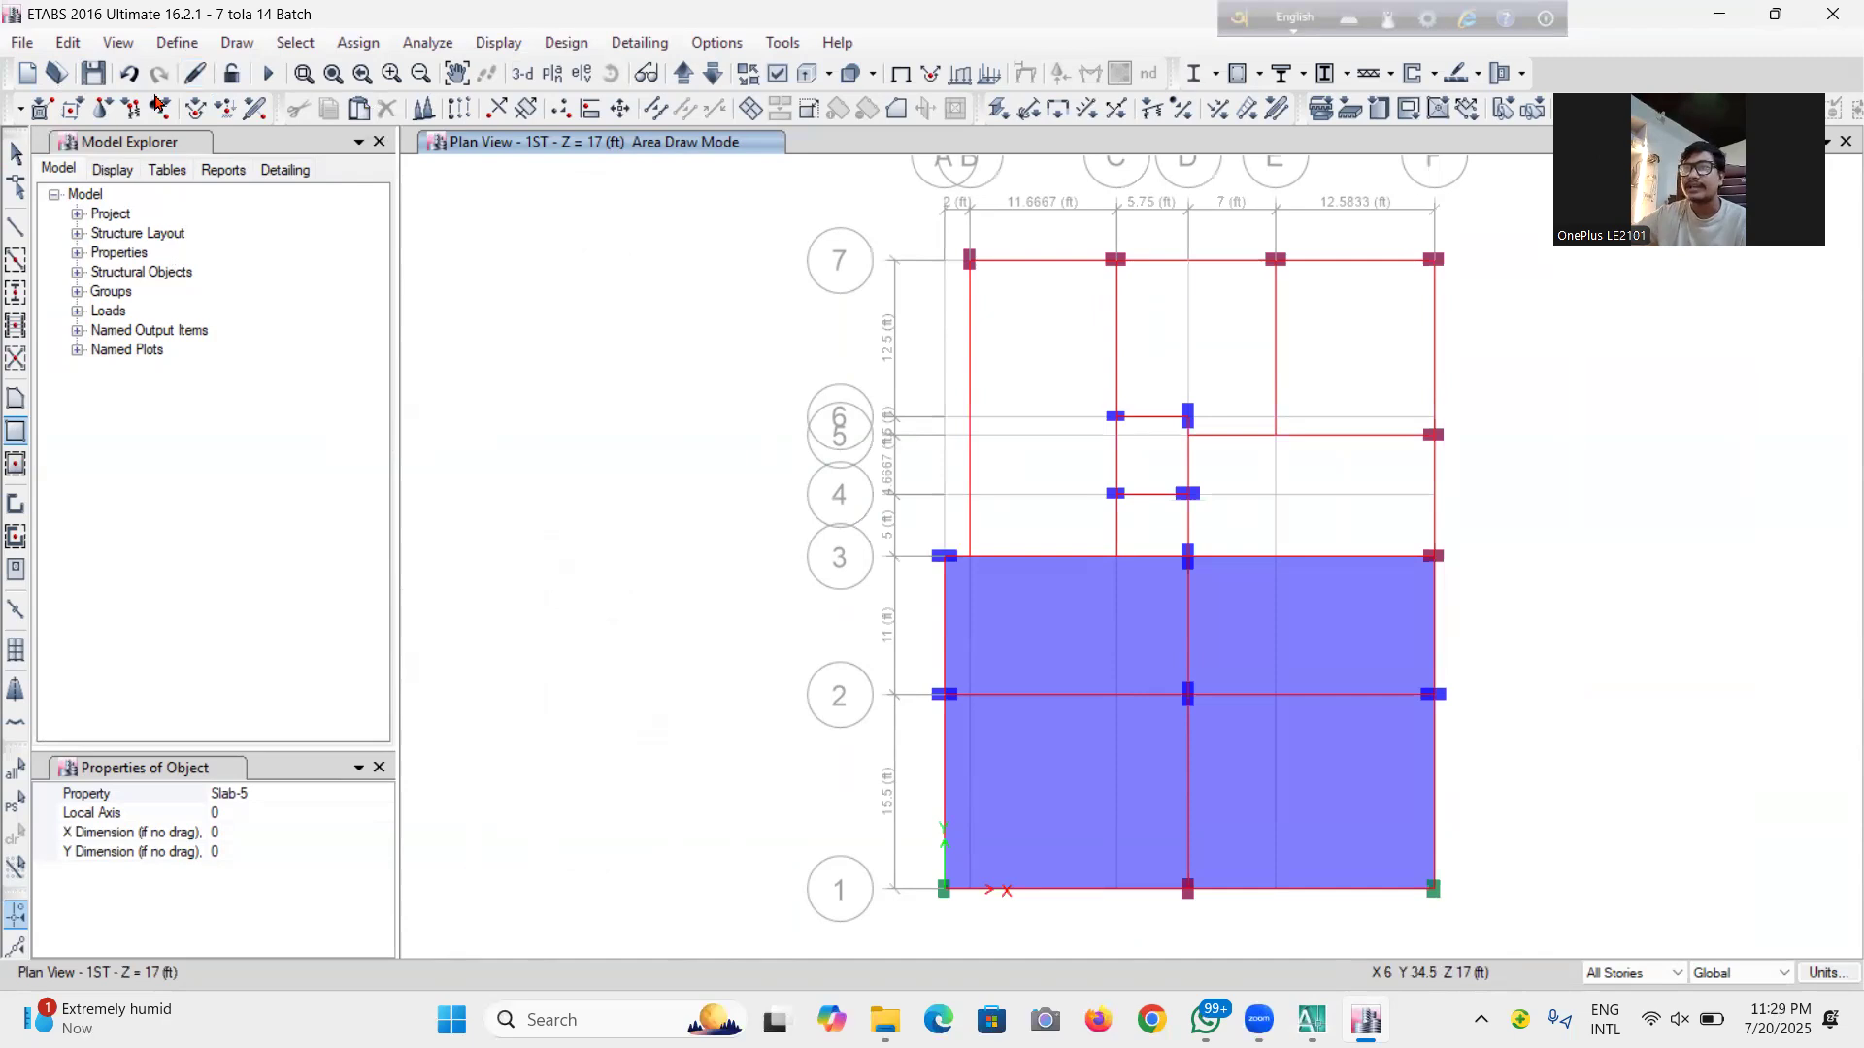
# Change the display color of the Slab-5 slab property to yellow
pyautogui.click(178, 43)
pyautogui.moveTo(320, 111)
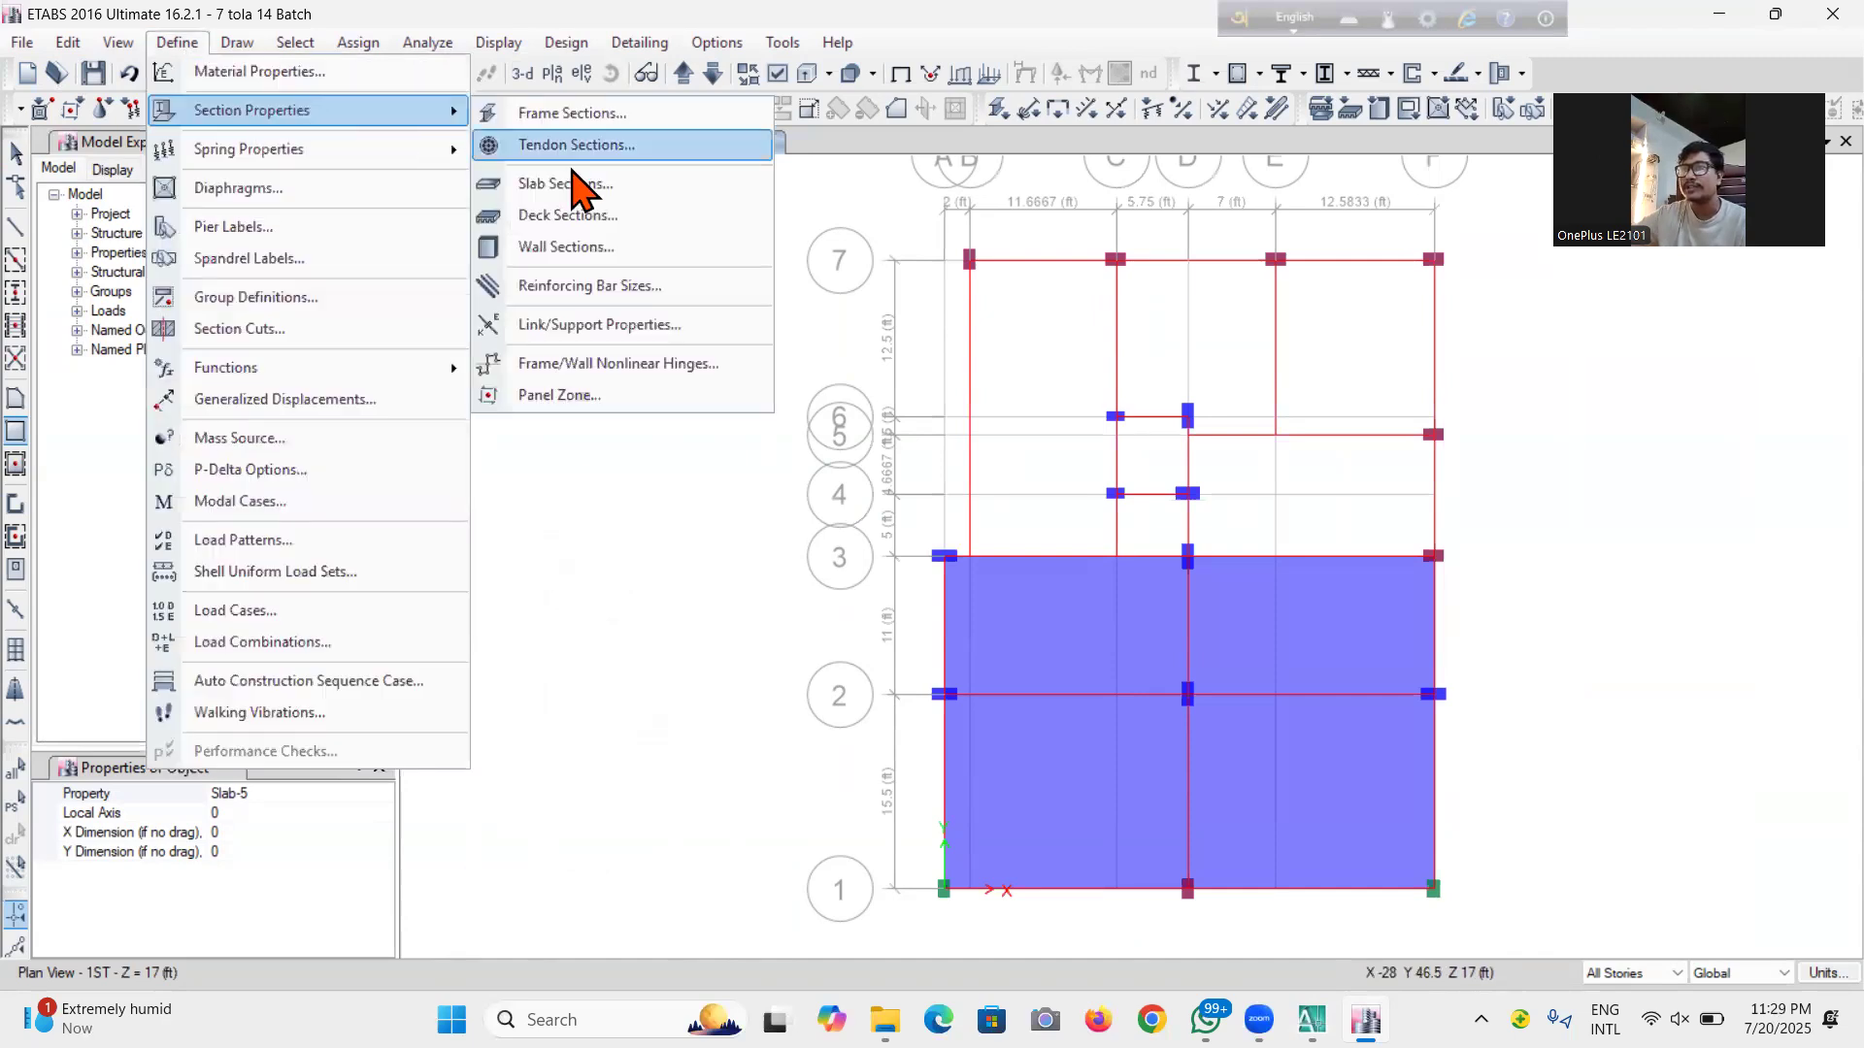
pyautogui.click(566, 192)
pyautogui.click(772, 430)
pyautogui.click(1092, 485)
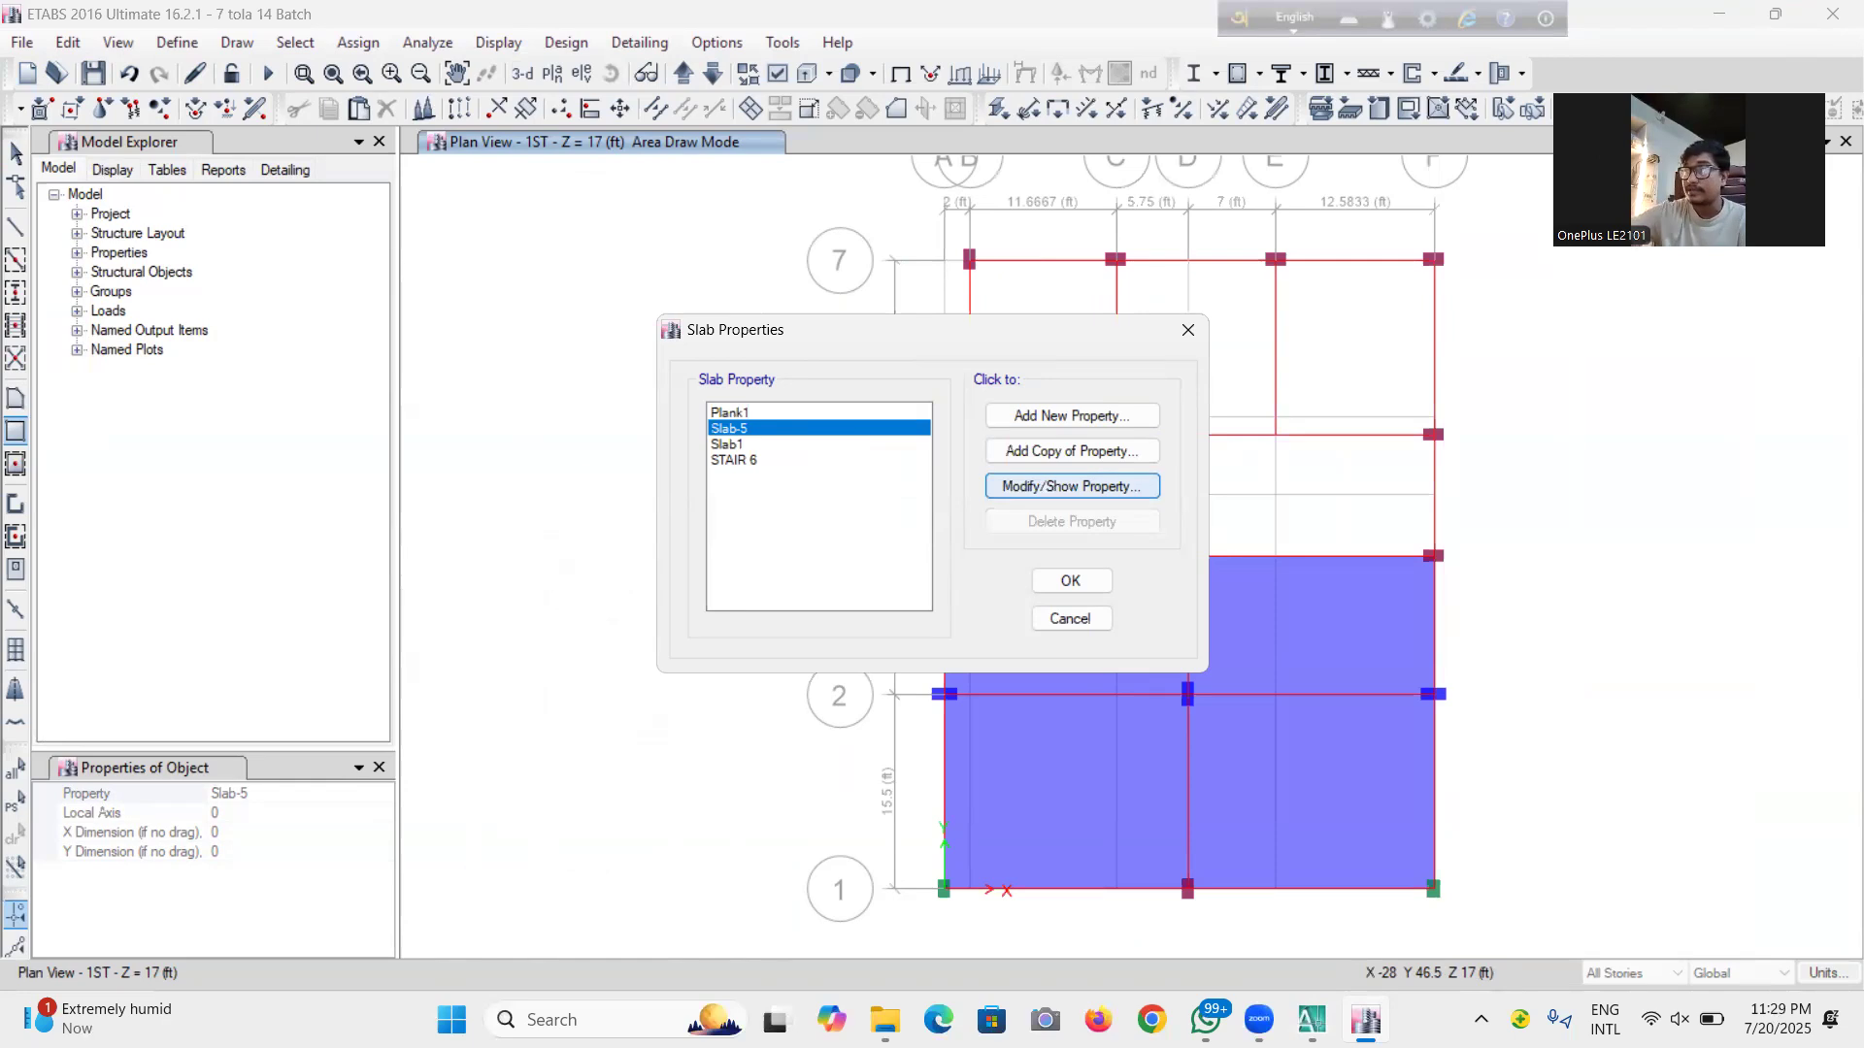
pyautogui.click(1069, 459)
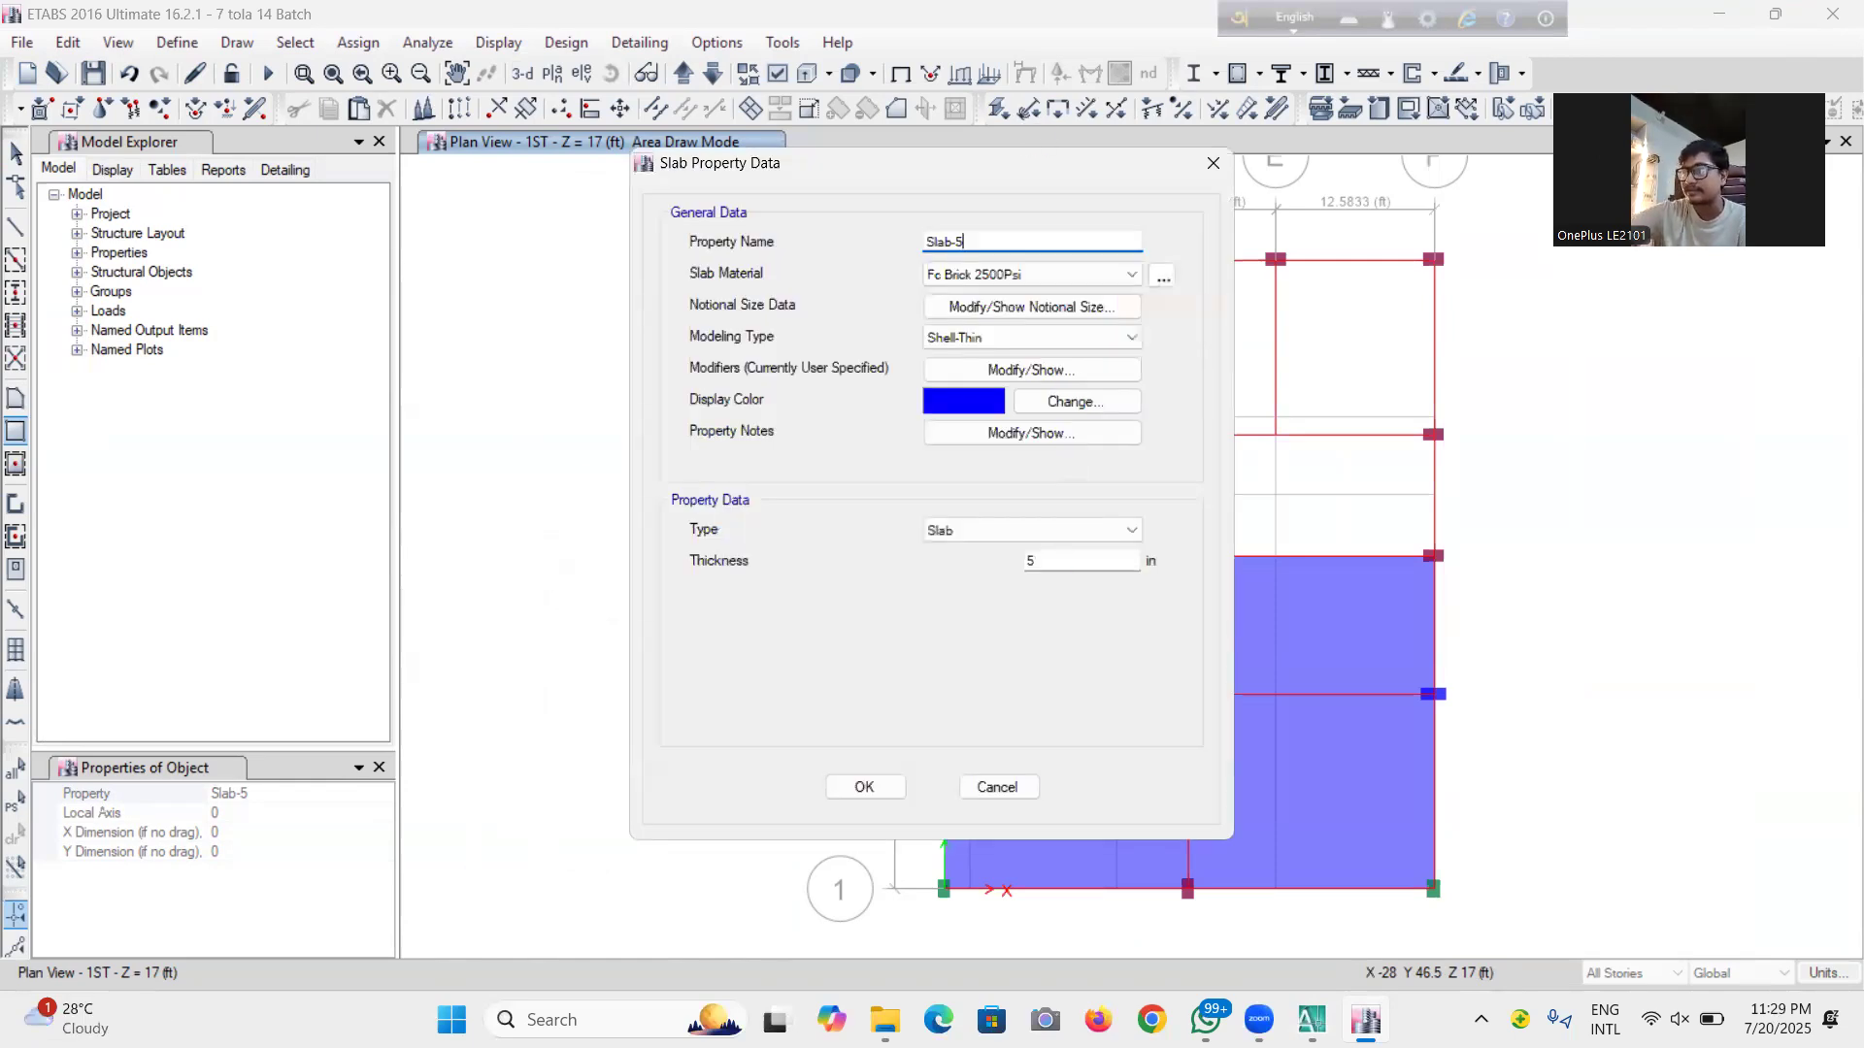
pyautogui.click(961, 398)
pyautogui.click(715, 299)
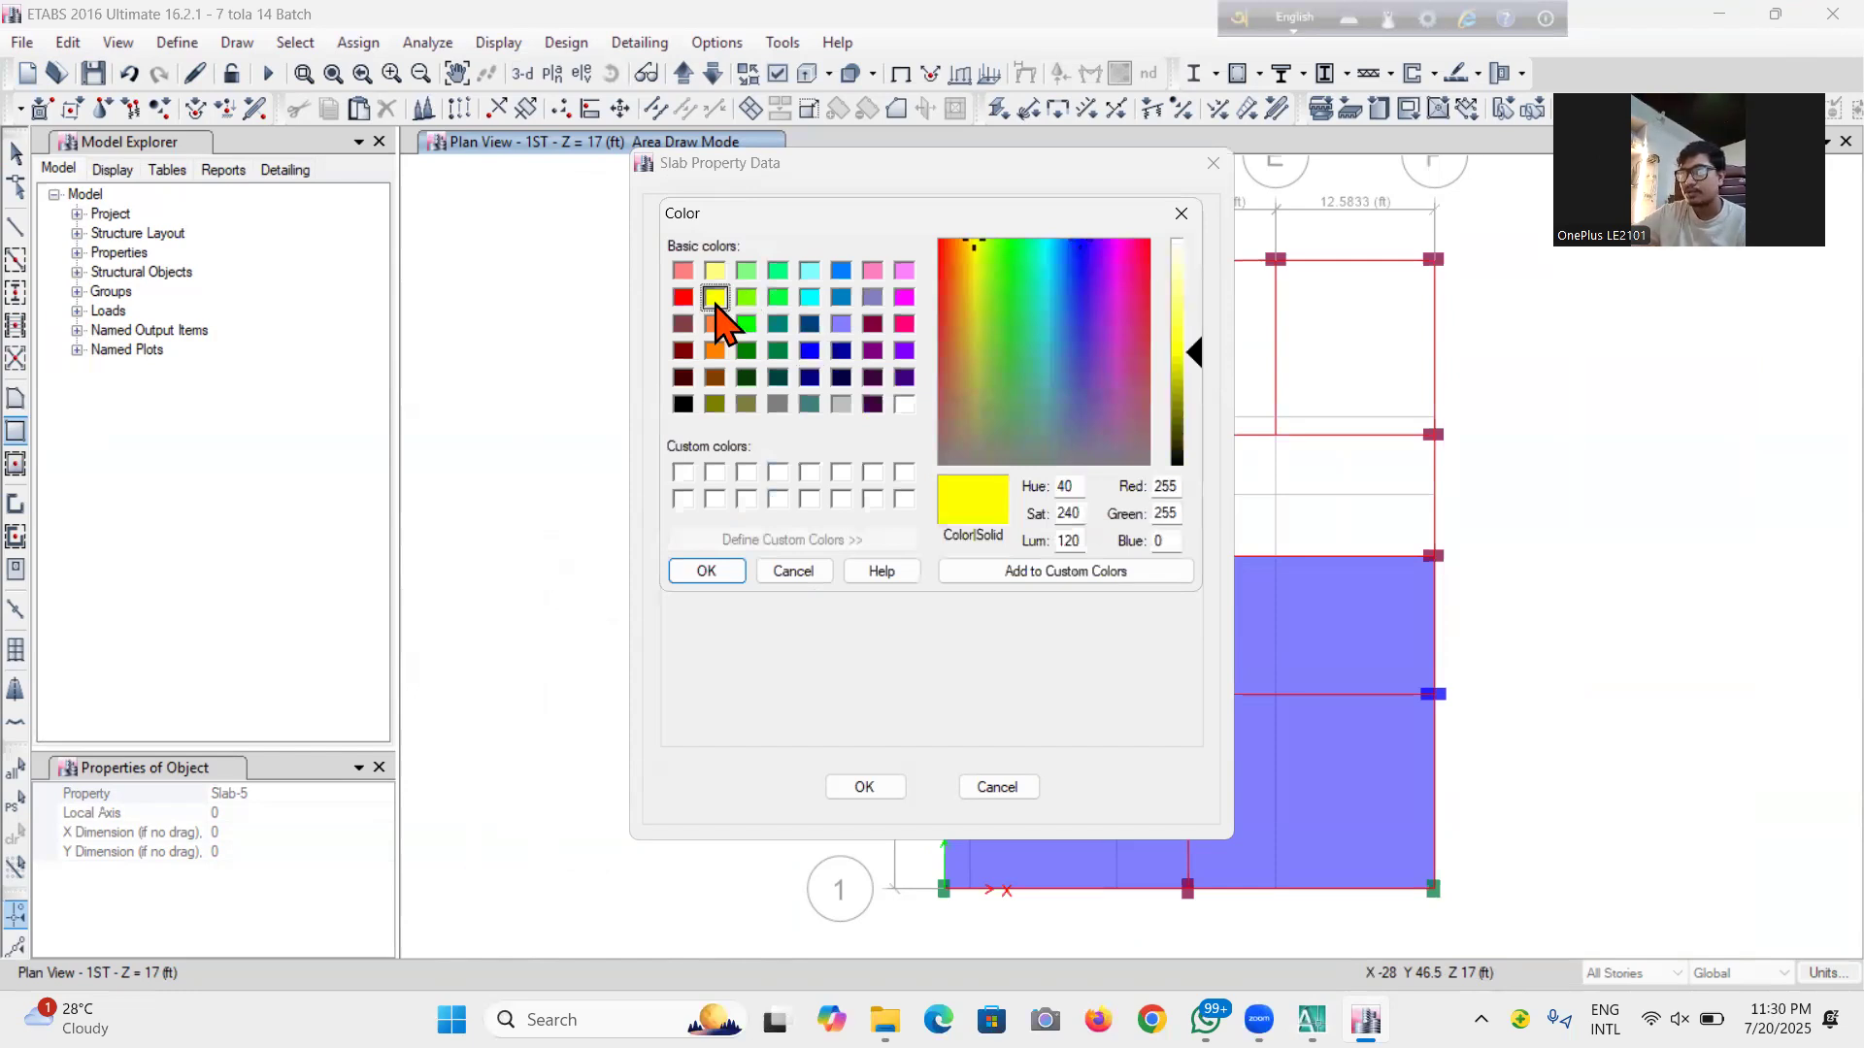
pyautogui.click(706, 571)
pyautogui.click(864, 786)
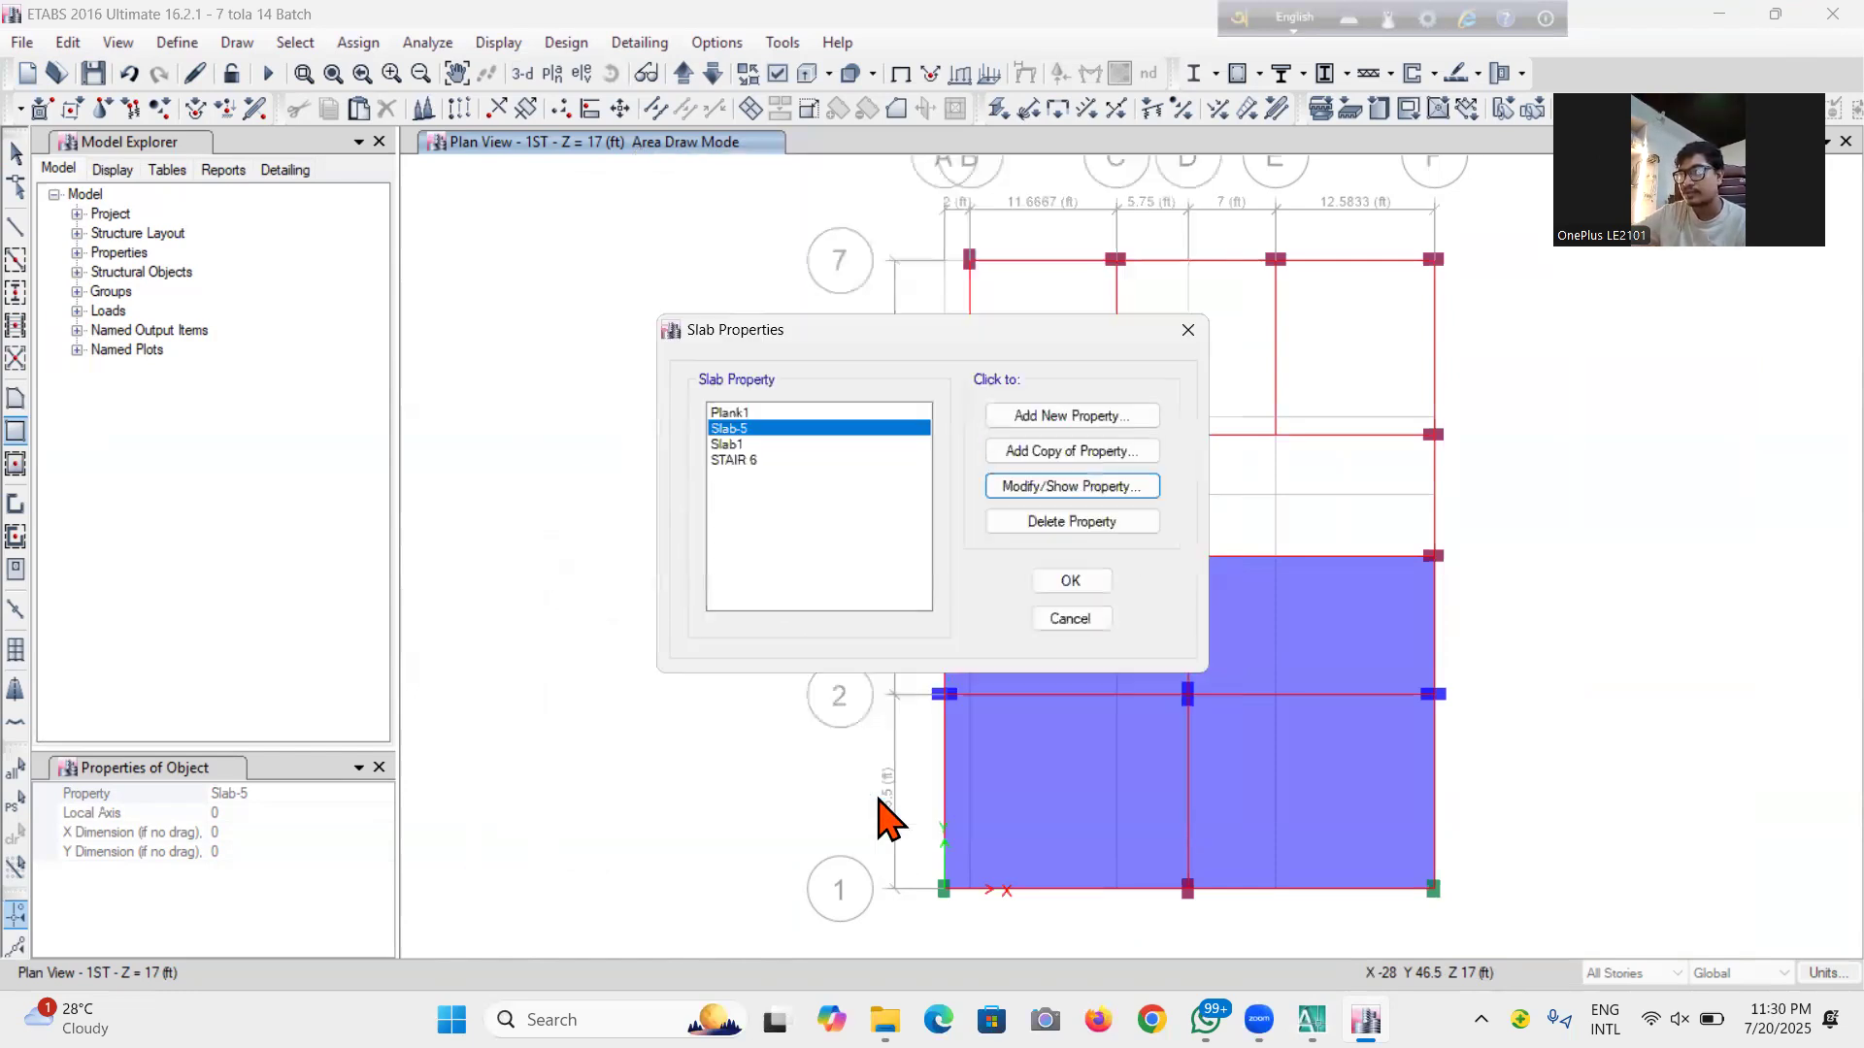
pyautogui.click(1058, 582)
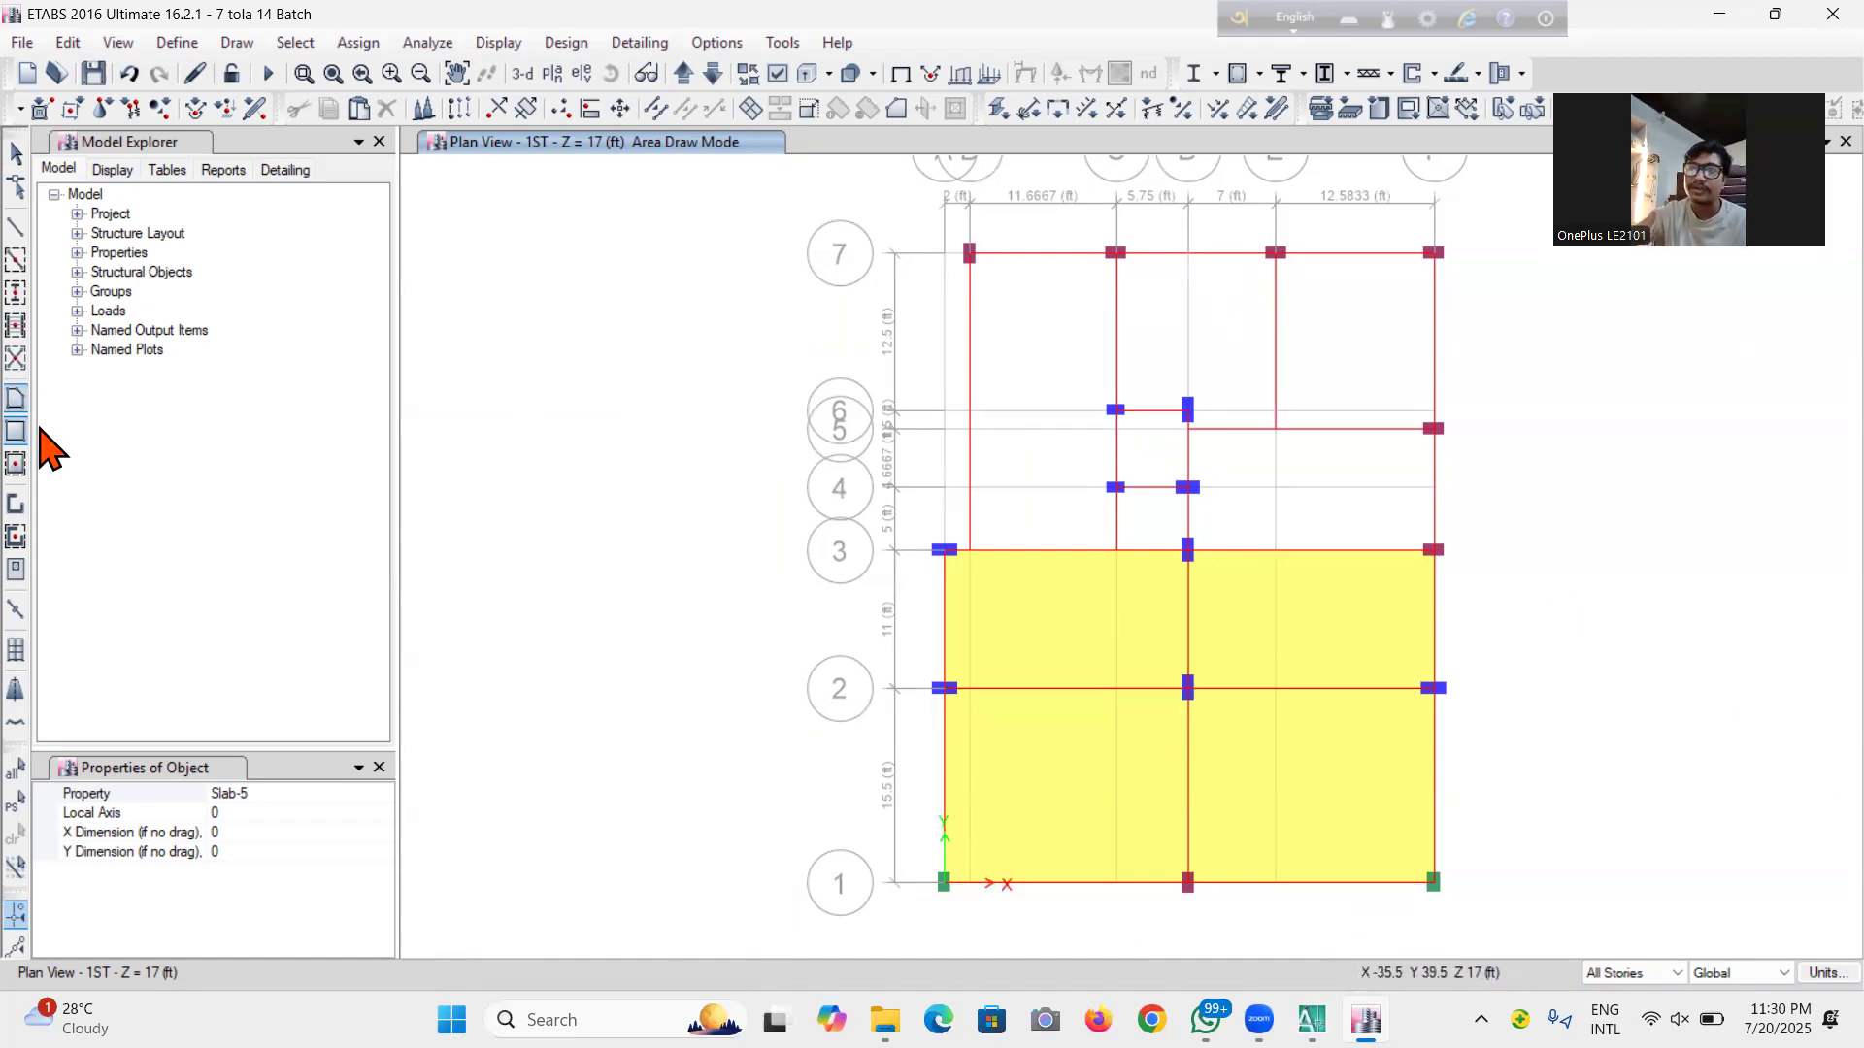
# Draw rectangular Slab-5 panels from B7 to C3 and from E7 to F5
pyautogui.click(968, 254)
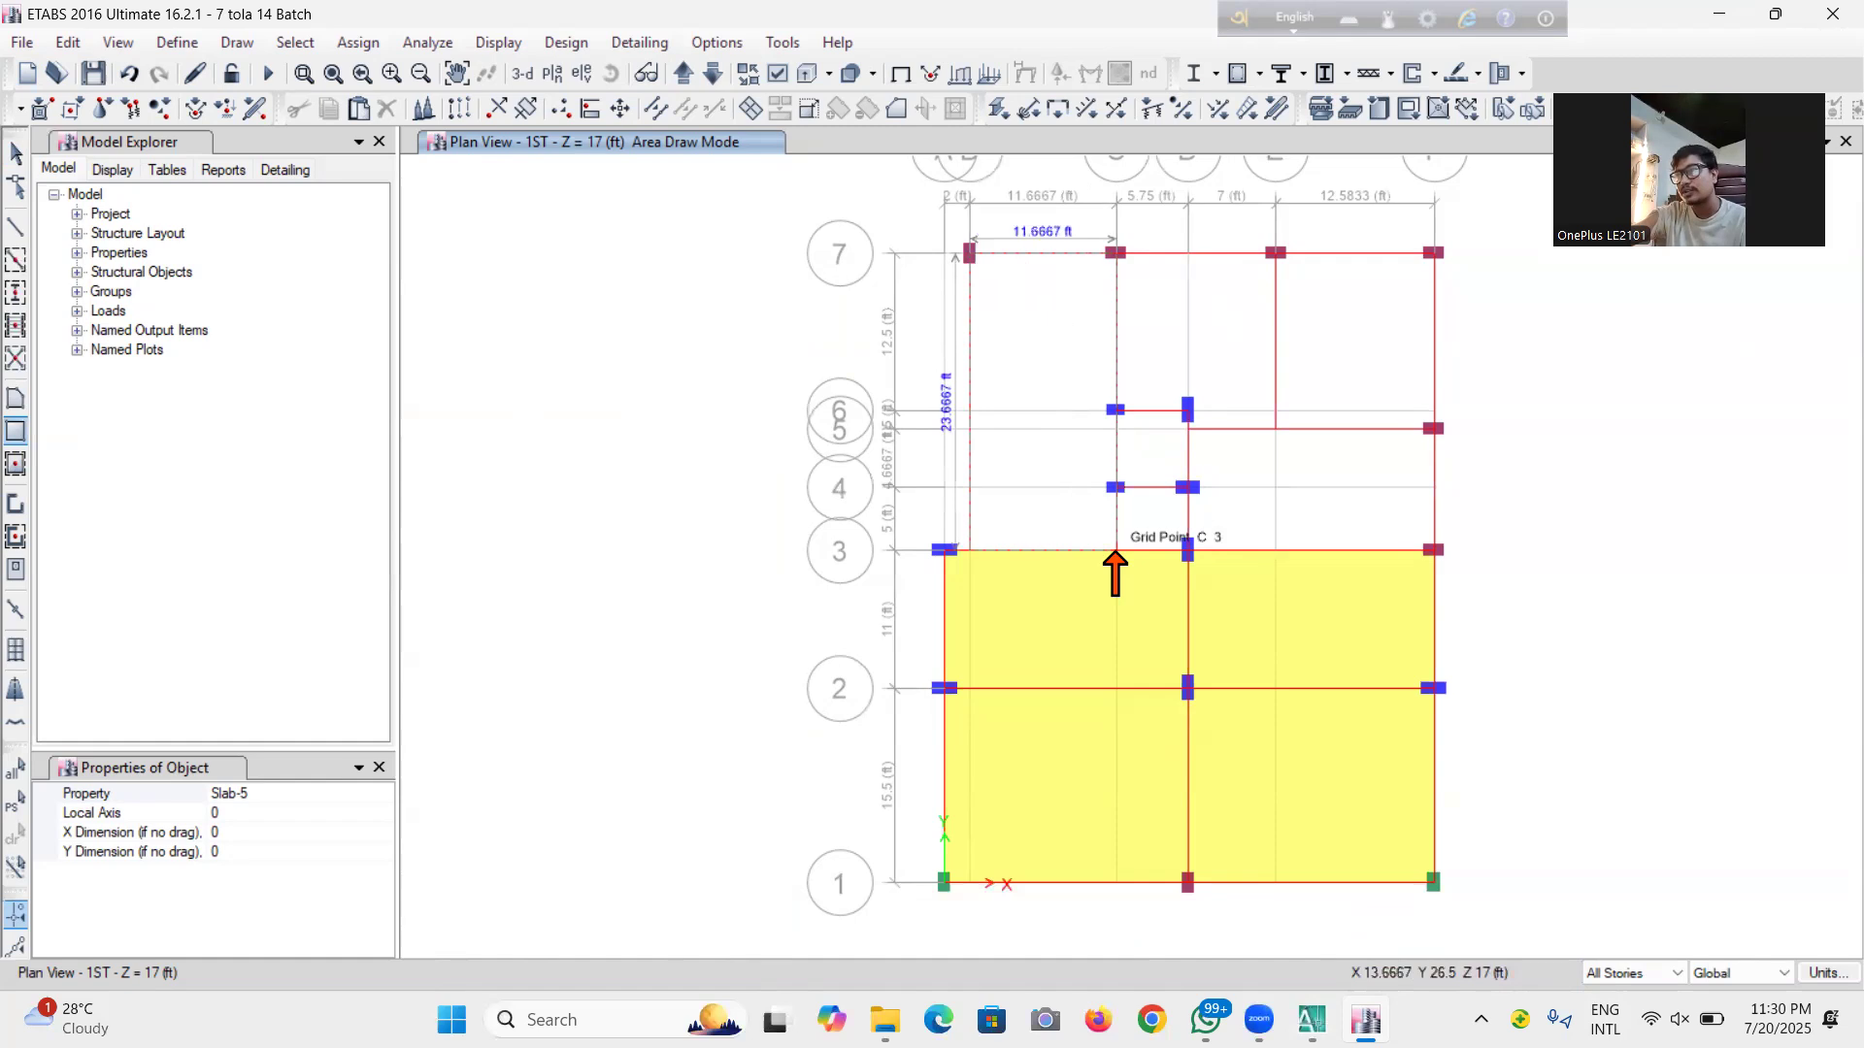
pyautogui.click(1114, 552)
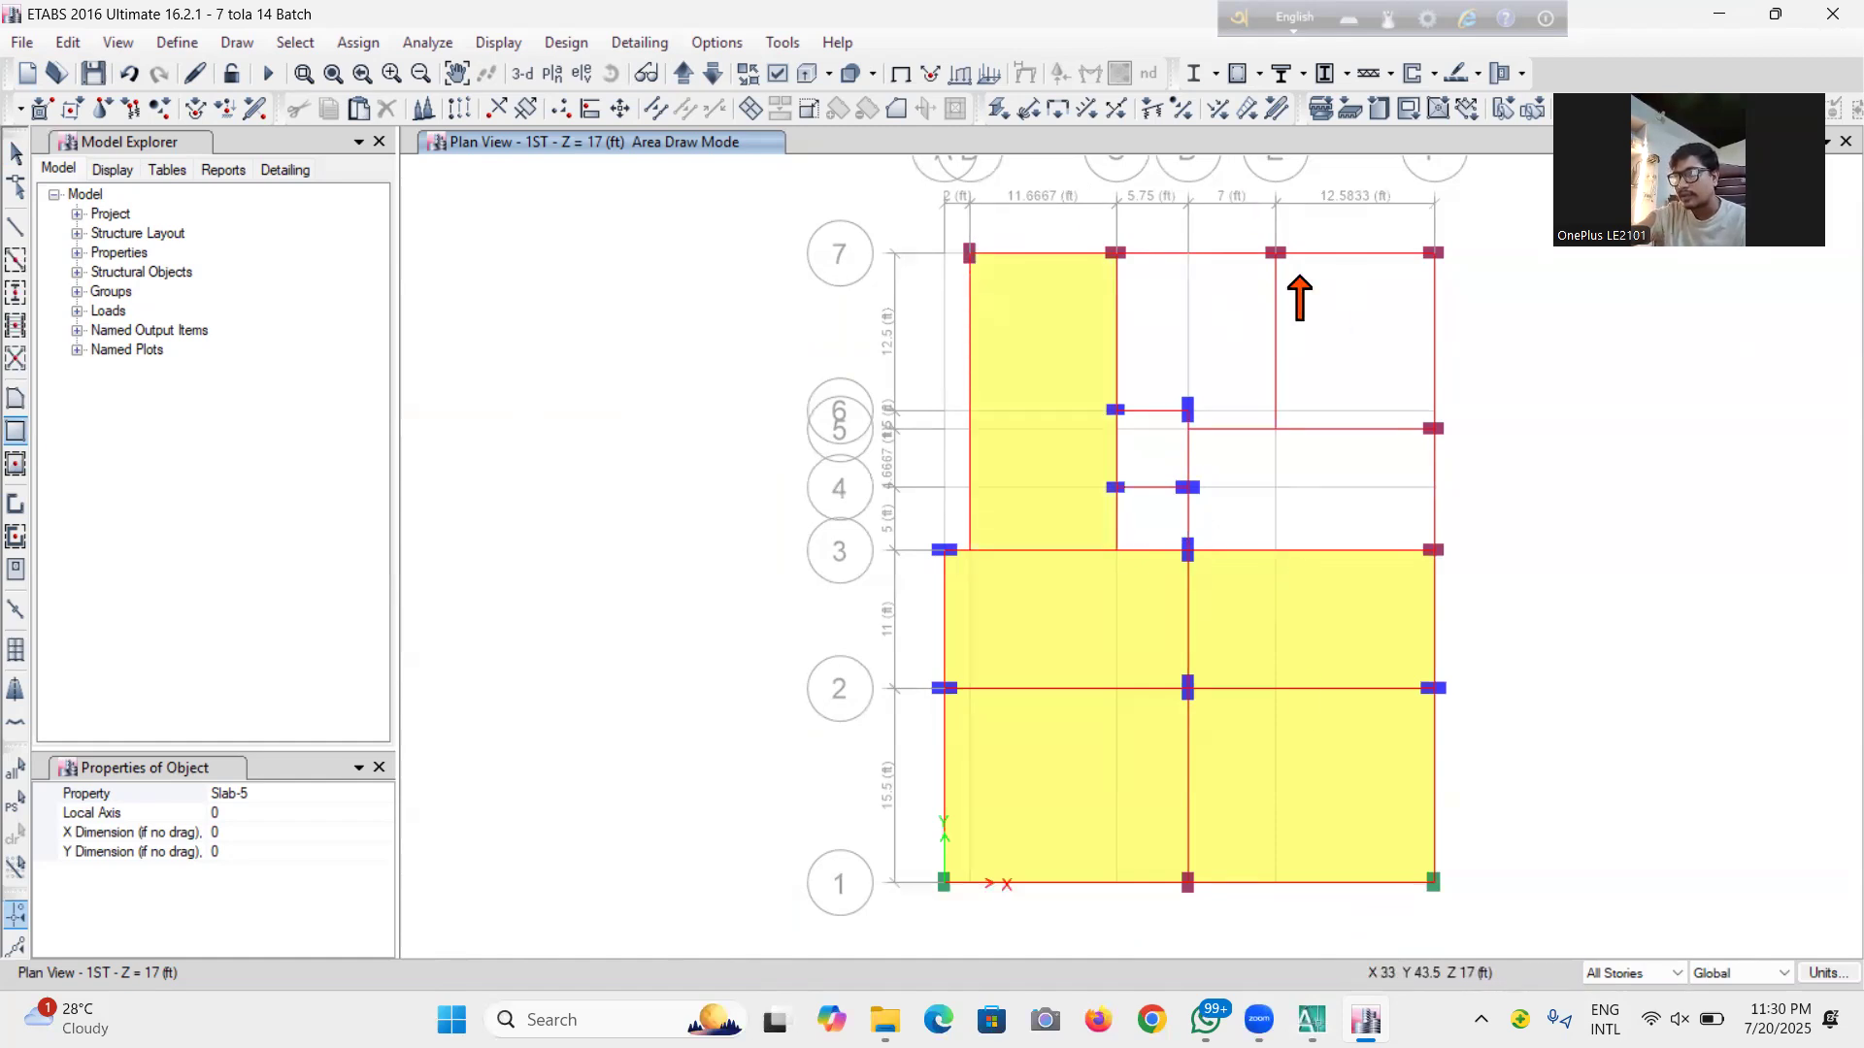
pyautogui.click(1274, 253)
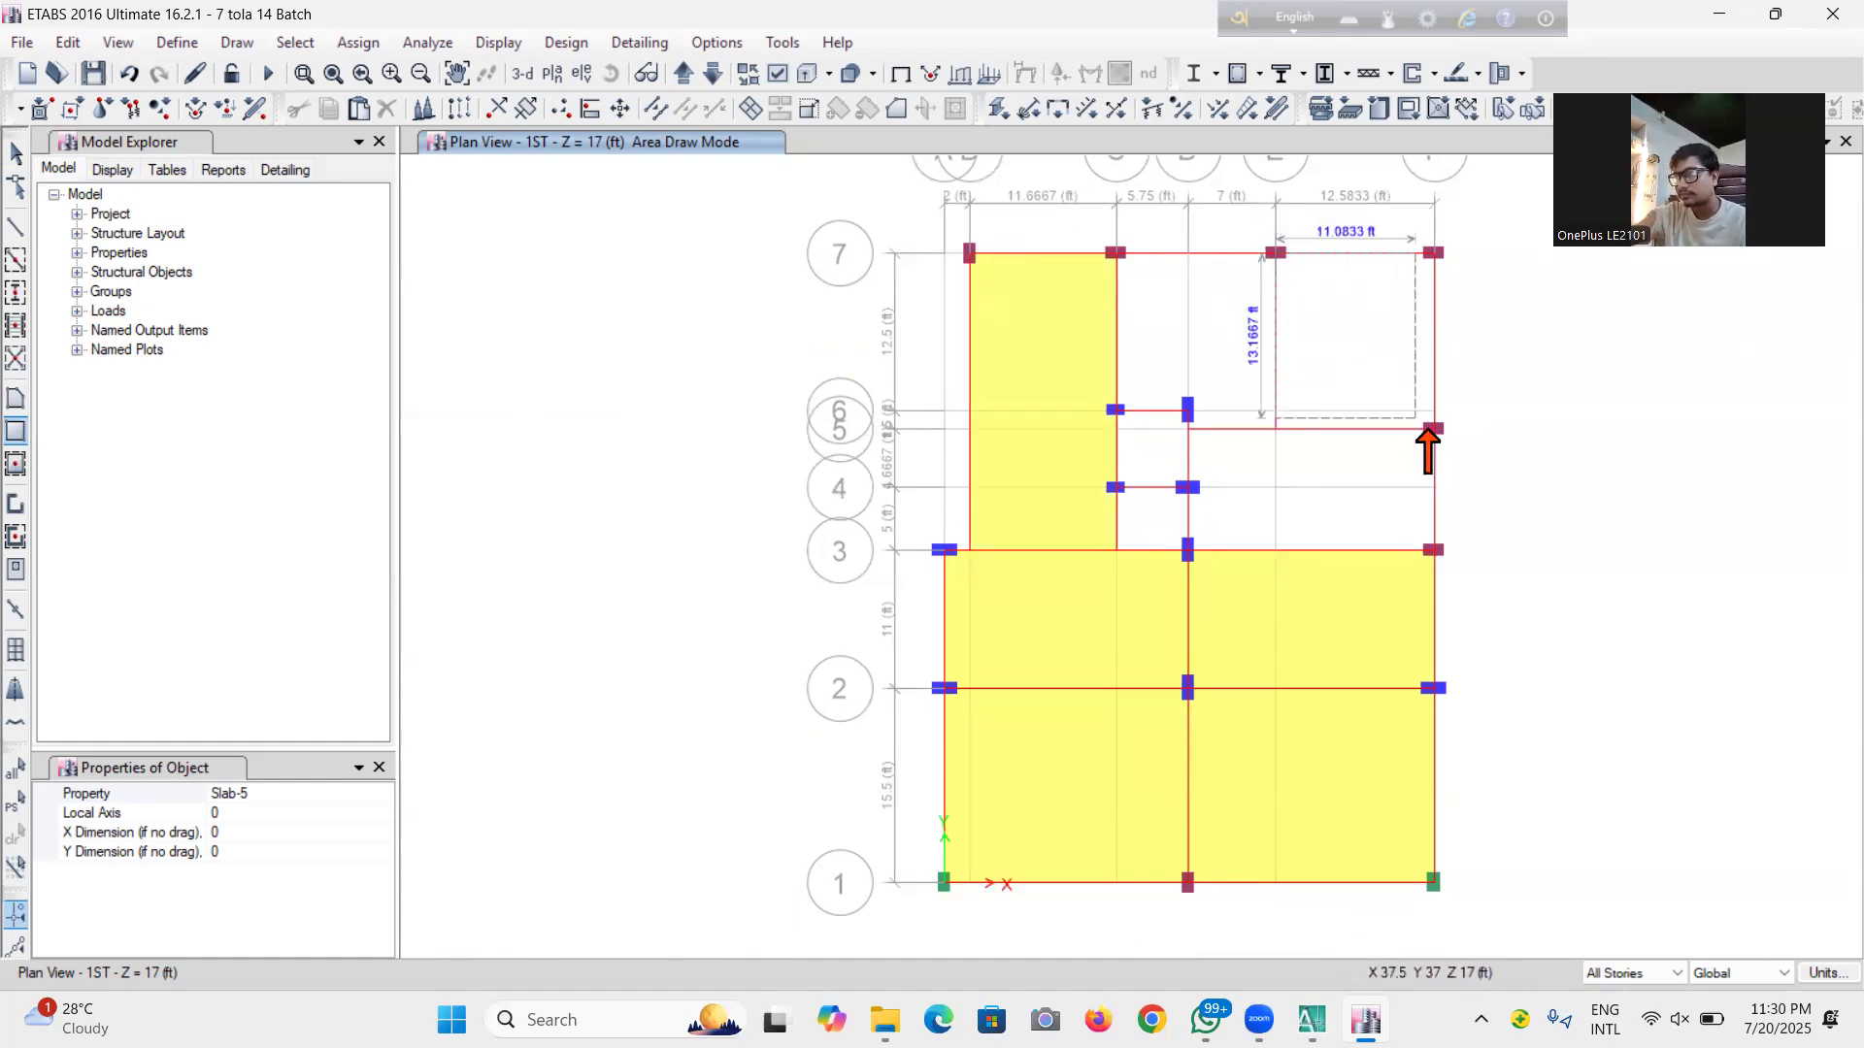
pyautogui.click(1433, 428)
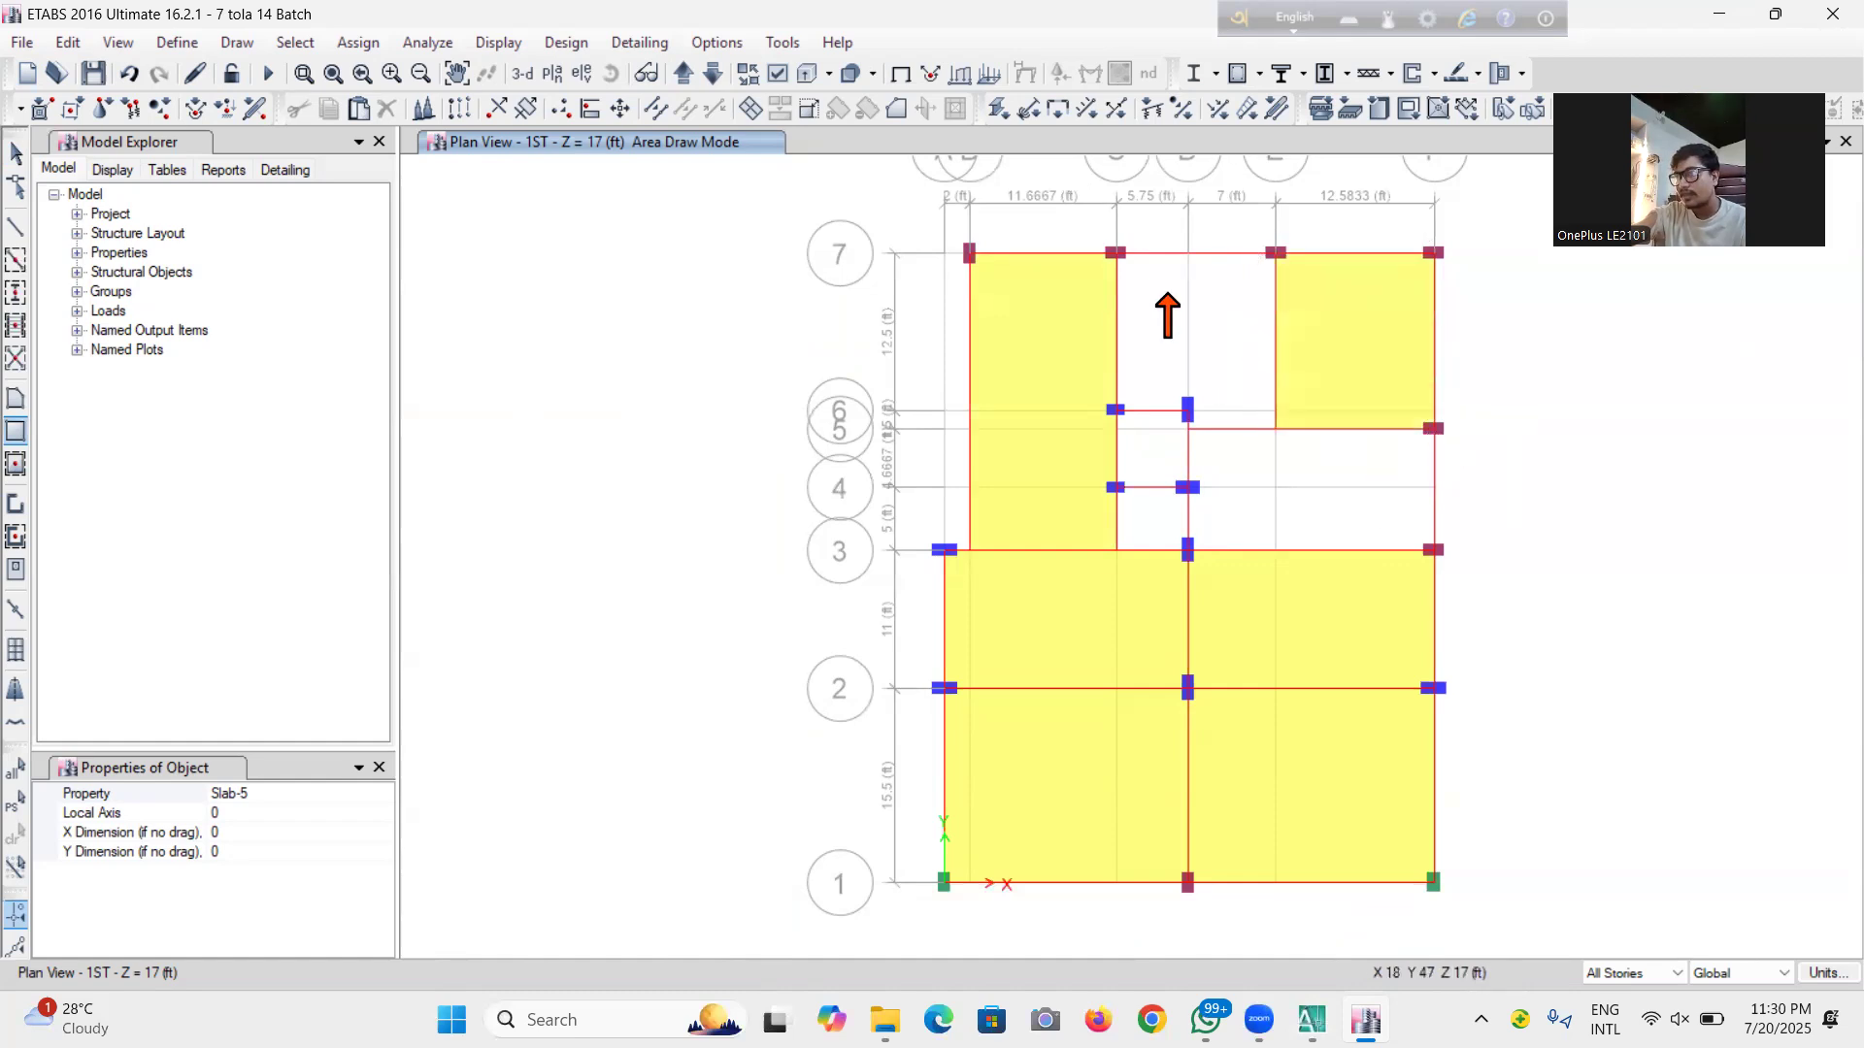
# Draw a polygonal Slab-5 panel above the lift through grid points C7, C6, D6, D5, E5 and E7
pyautogui.click(17, 400)
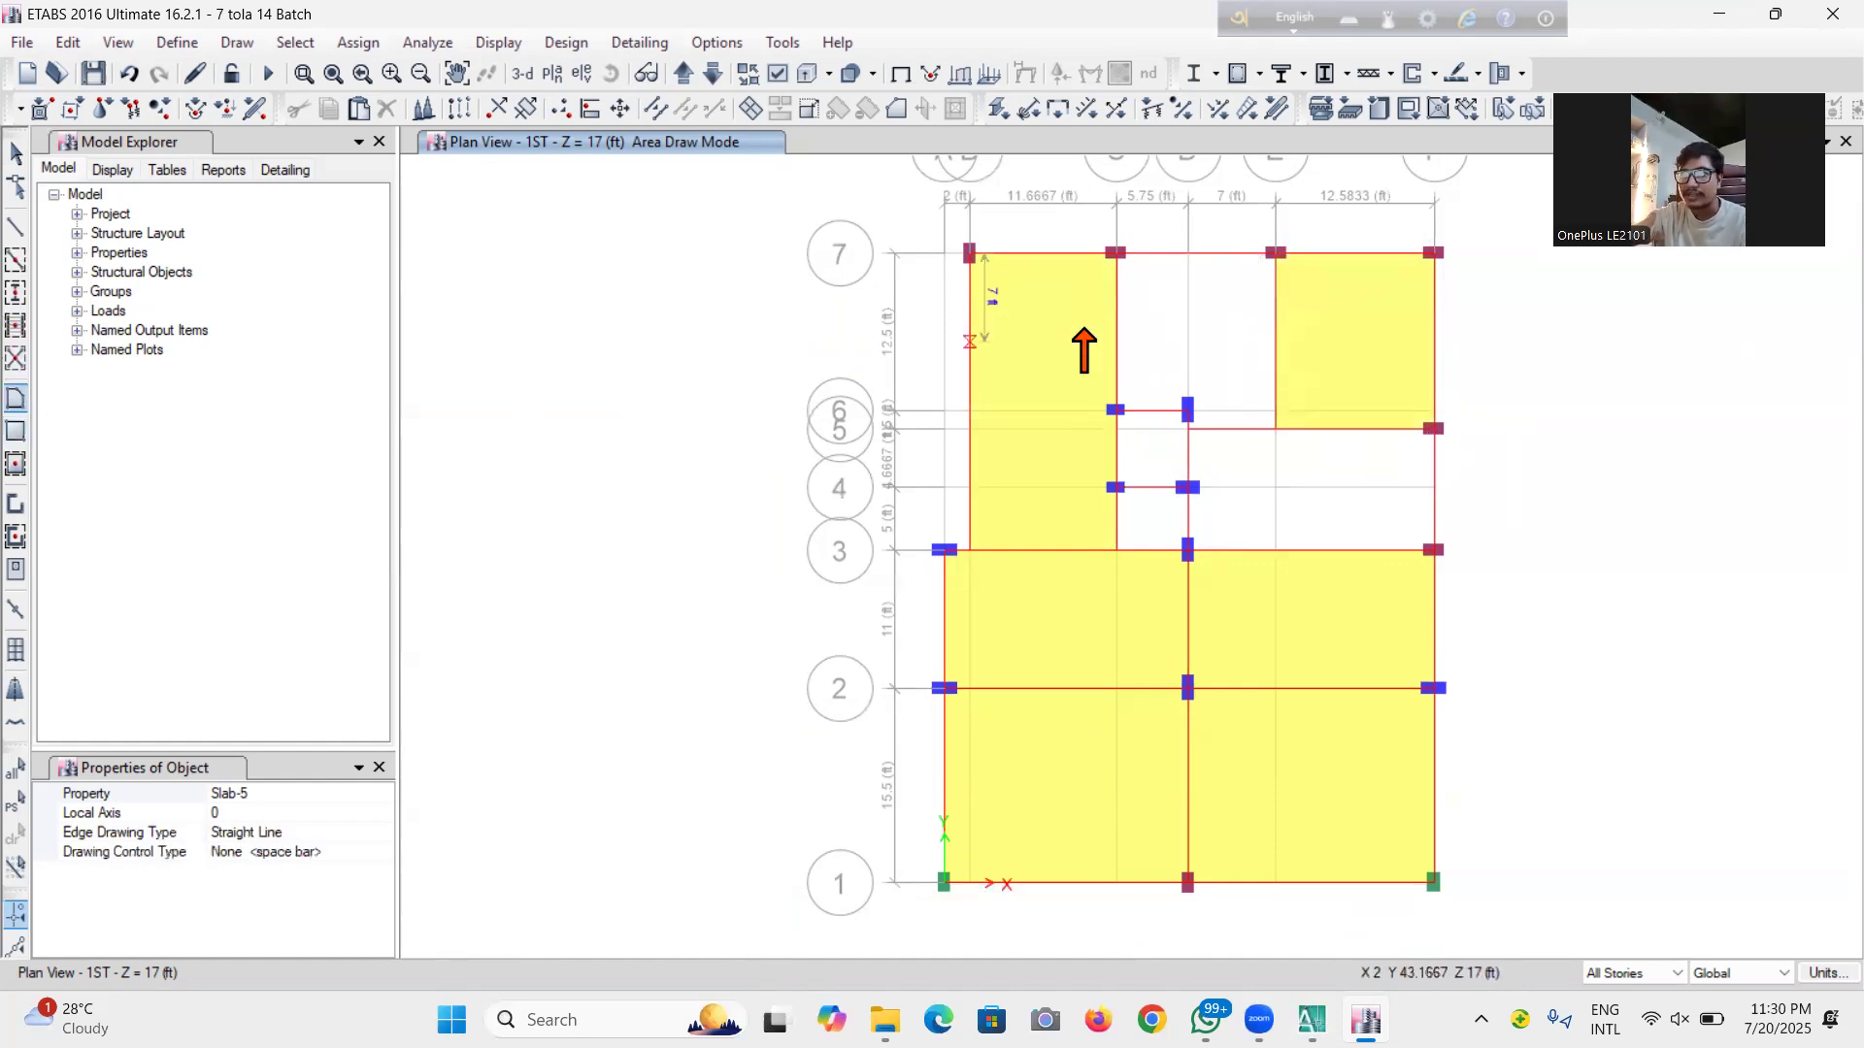
pyautogui.scroll(3, 1327, 283)
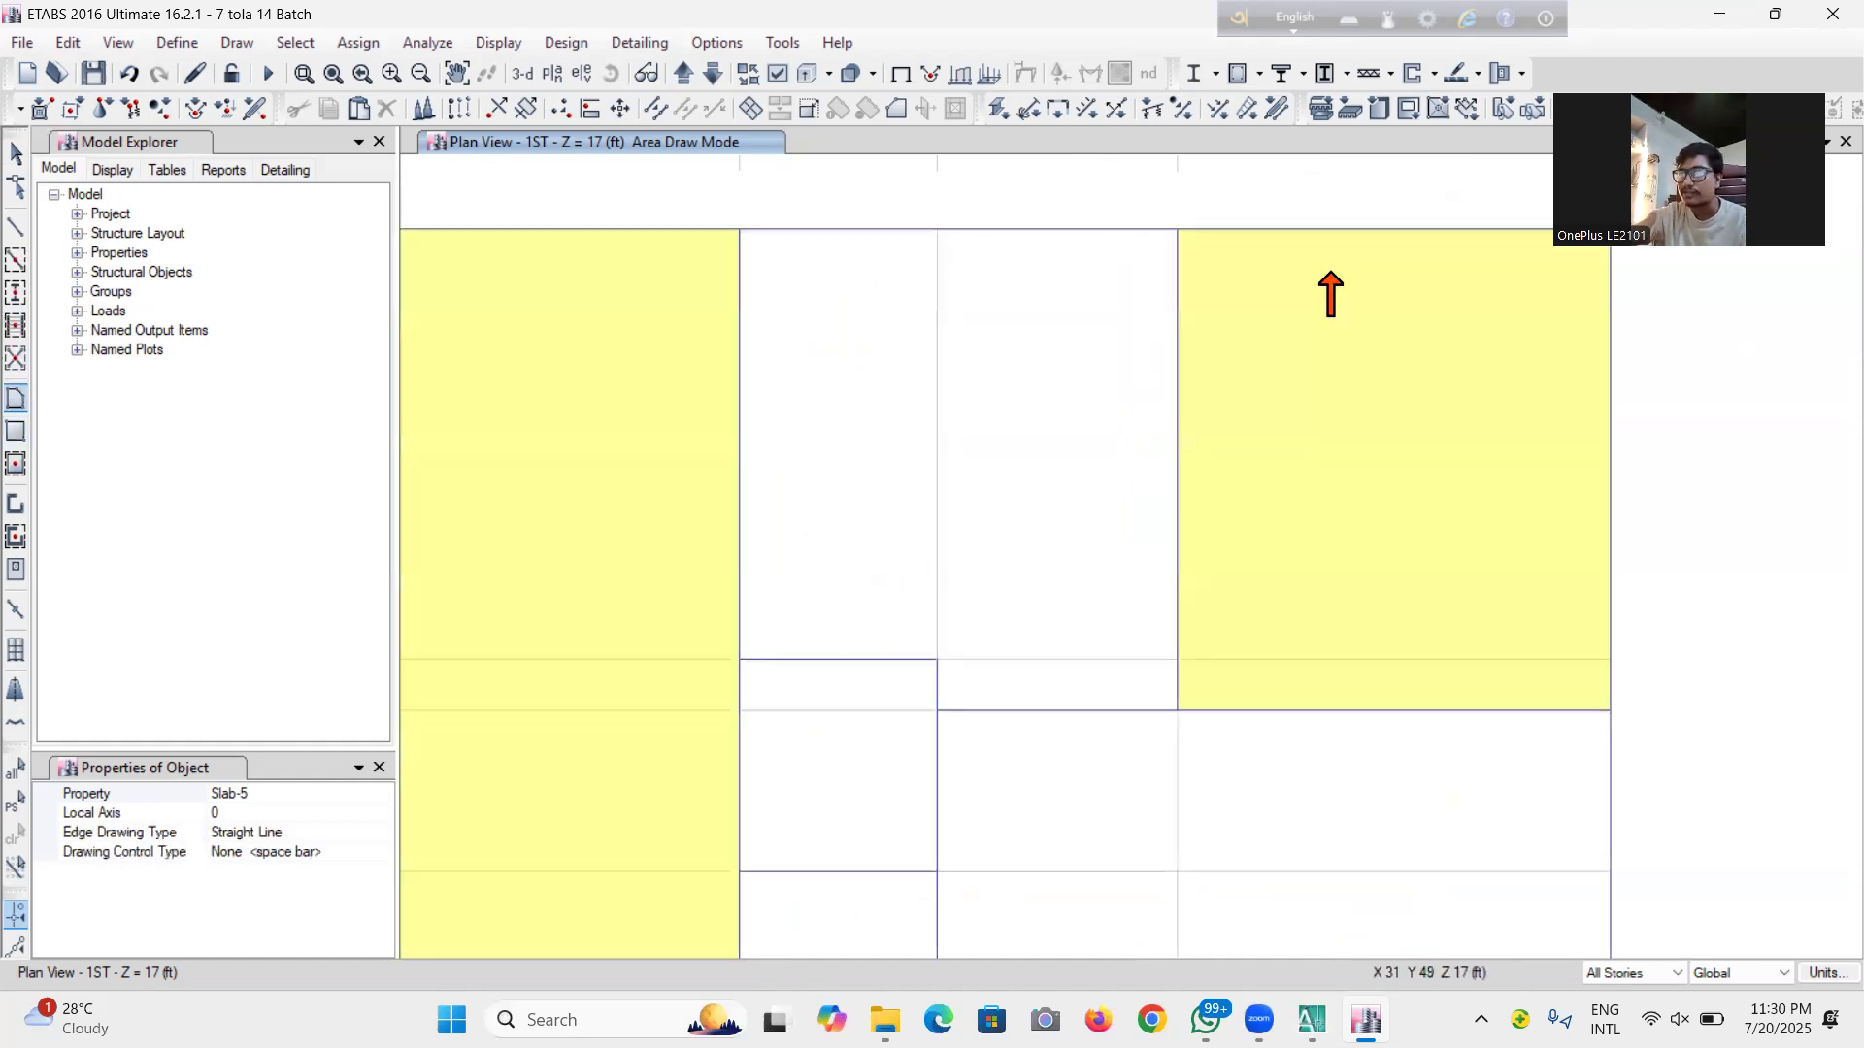
pyautogui.click(743, 233)
pyautogui.click(741, 660)
pyautogui.click(936, 660)
pyautogui.click(937, 709)
pyautogui.click(1177, 710)
pyautogui.click(1179, 231)
pyautogui.press('Return')
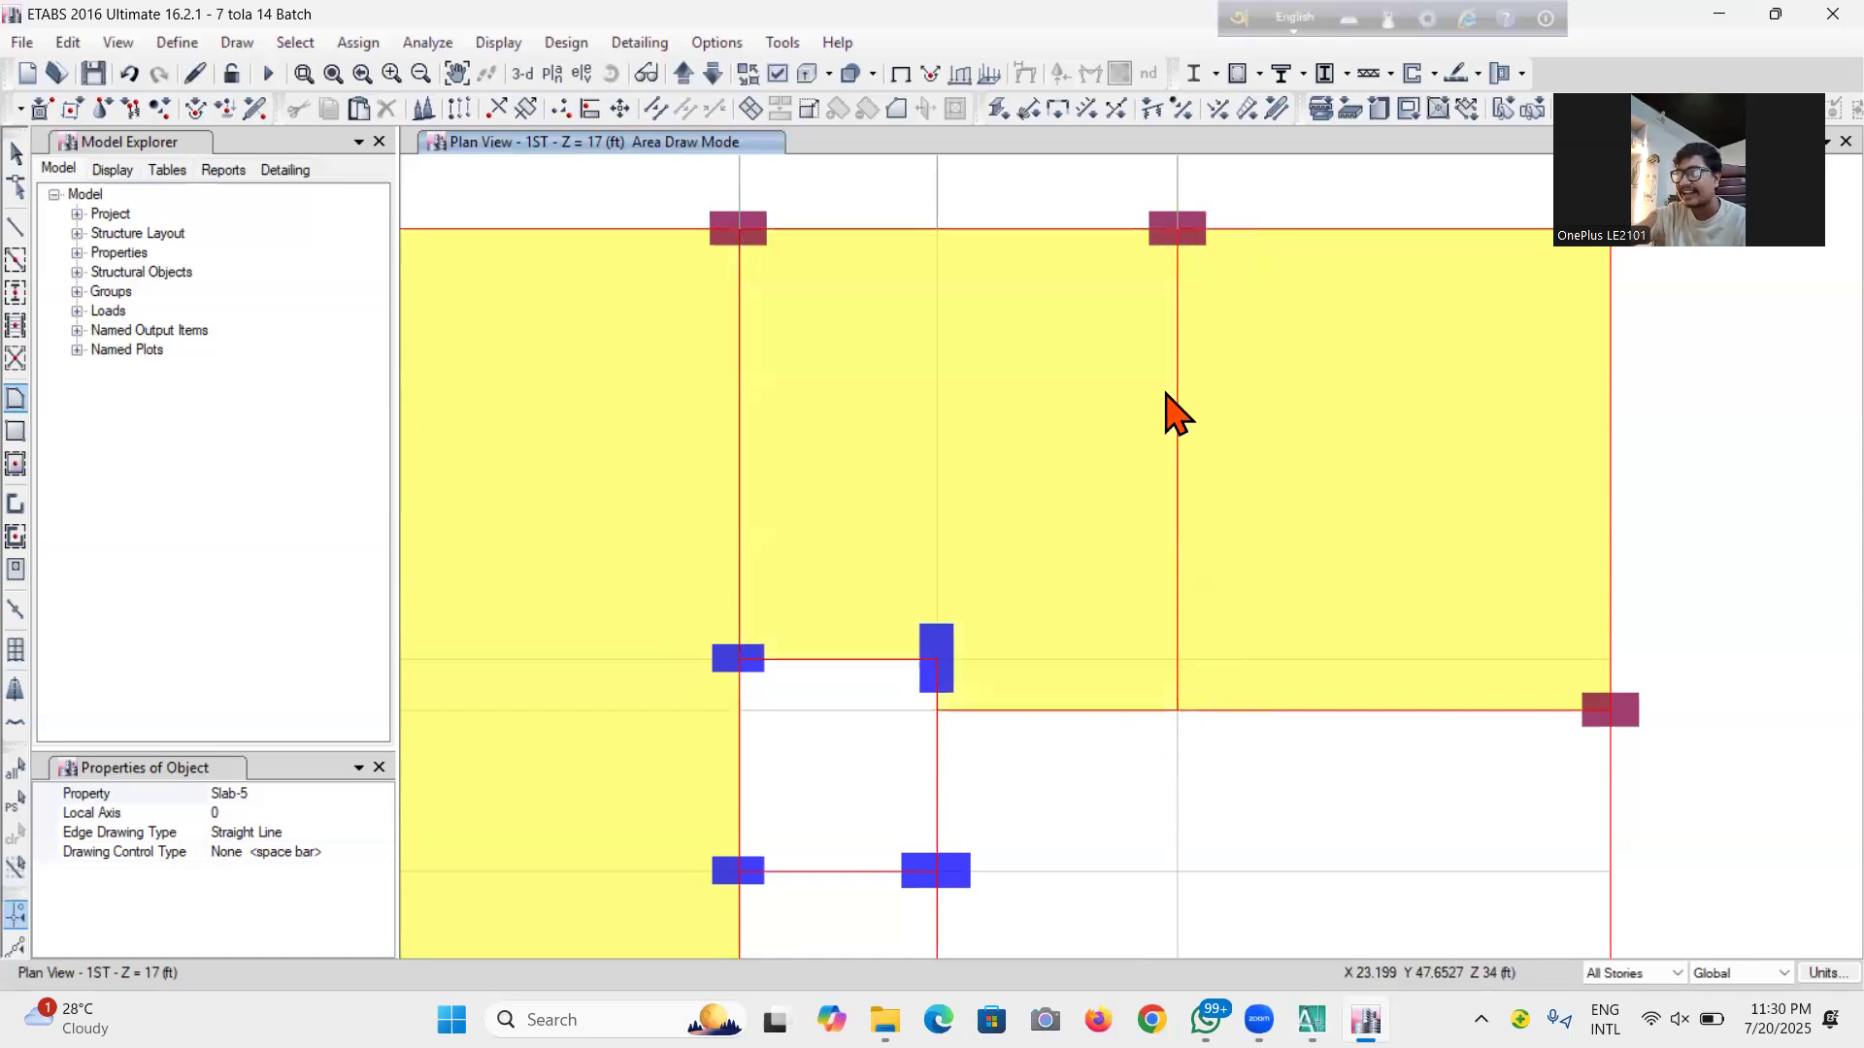
pyautogui.scroll(-4, 1168, 393)
pyautogui.scroll(2, 1027, 533)
pyautogui.scroll(-2, 900, 448)
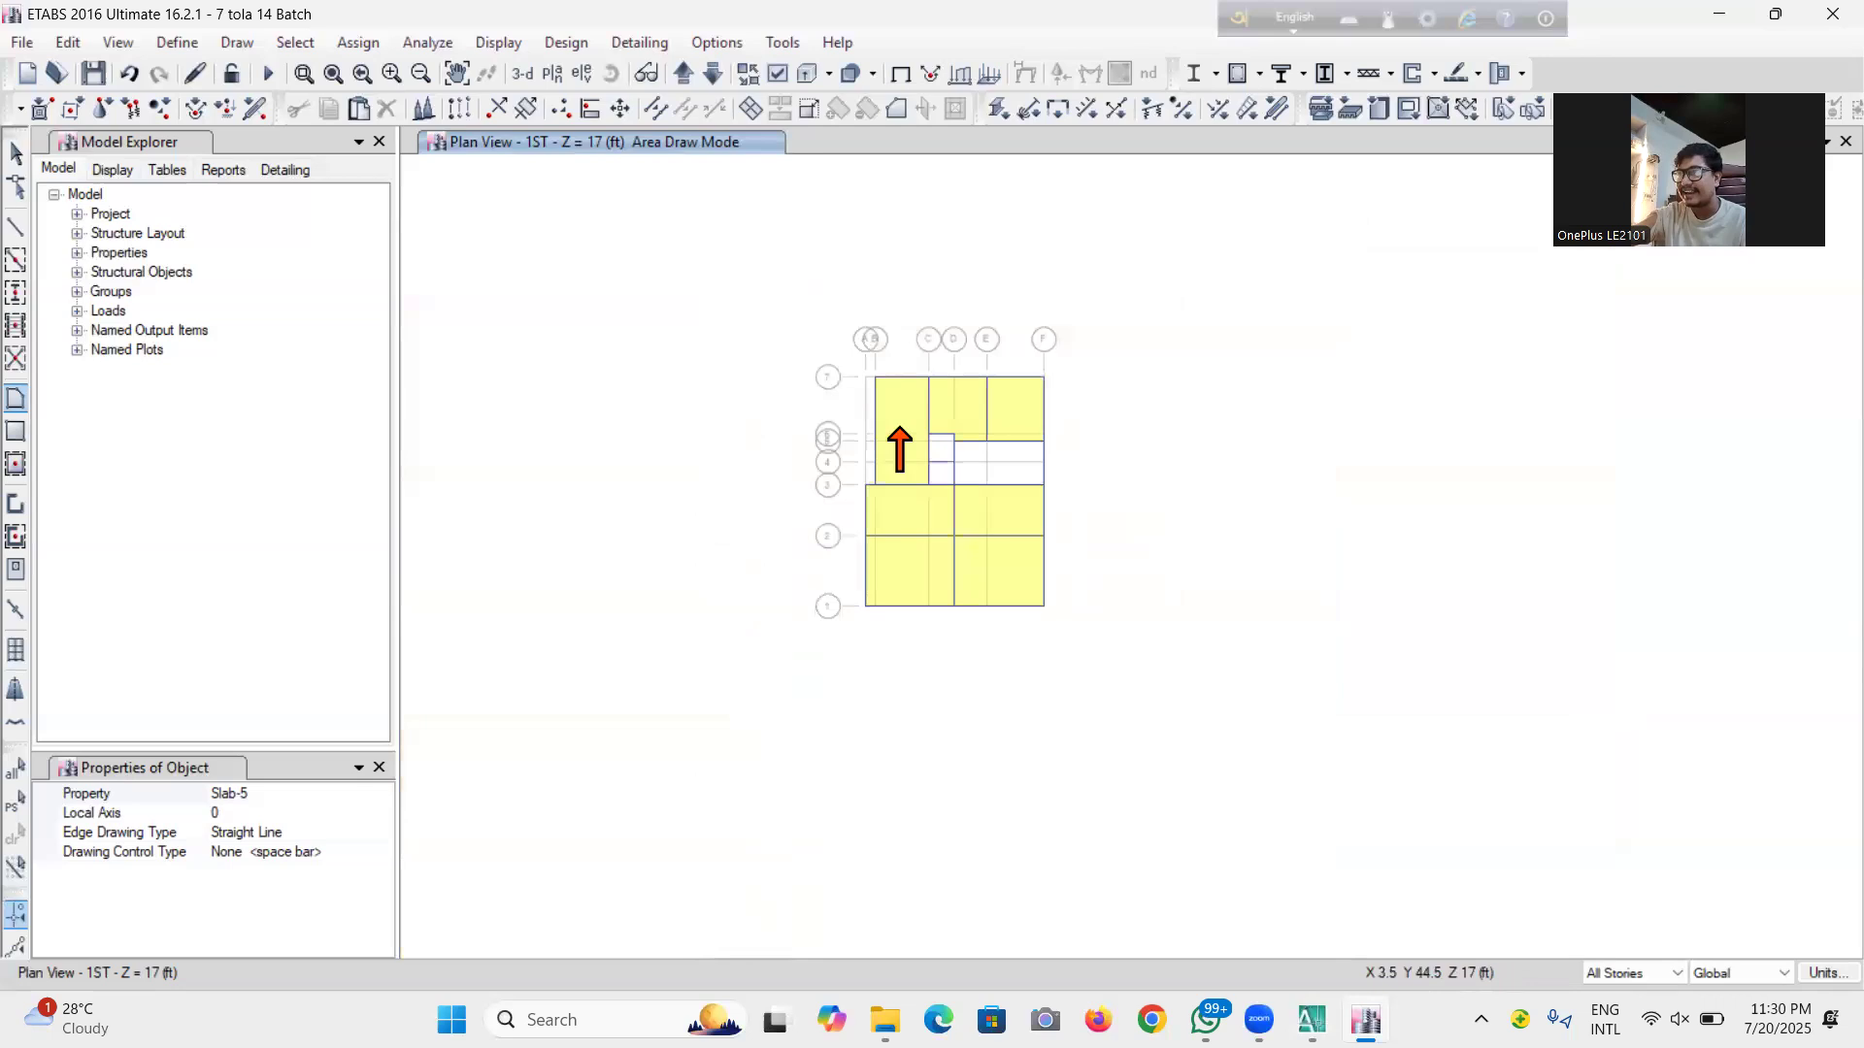
pyautogui.scroll(3, 900, 448)
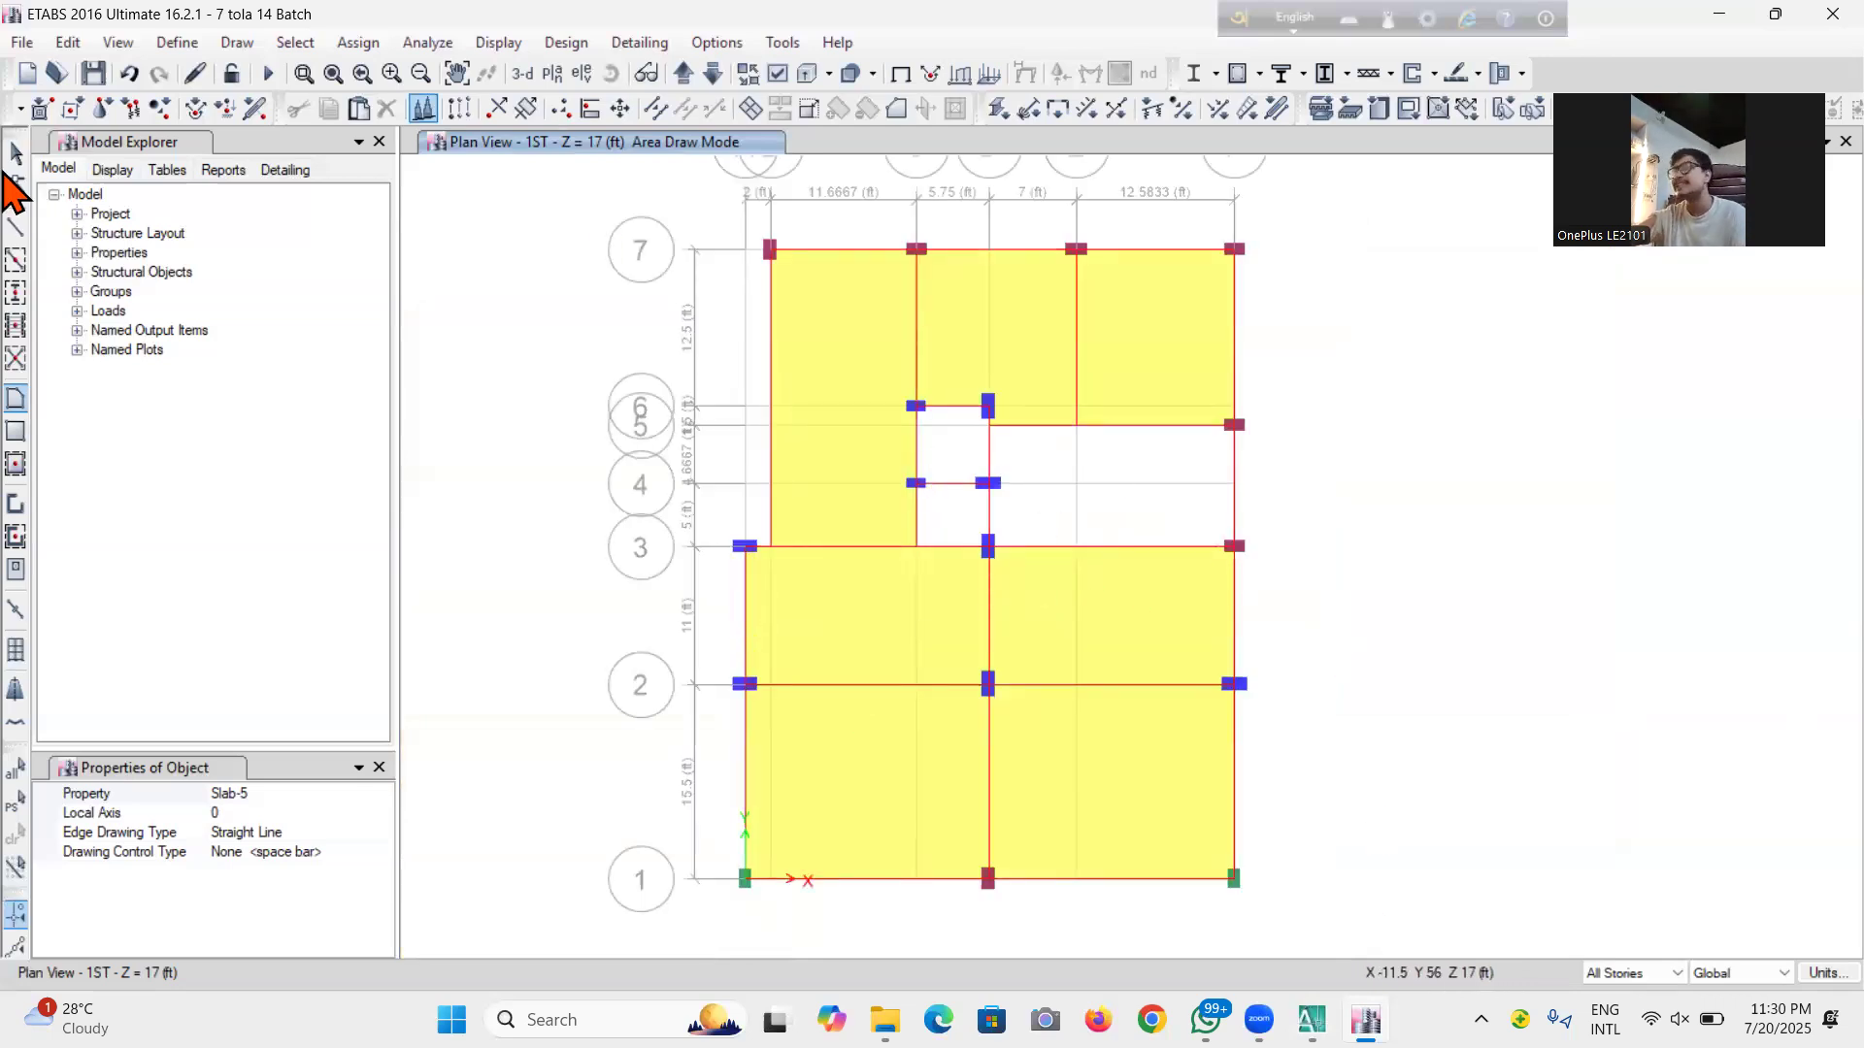
# Leave area drawing and examine the slabs on all stories in a rotated 3-D view
pyautogui.click(17, 155)
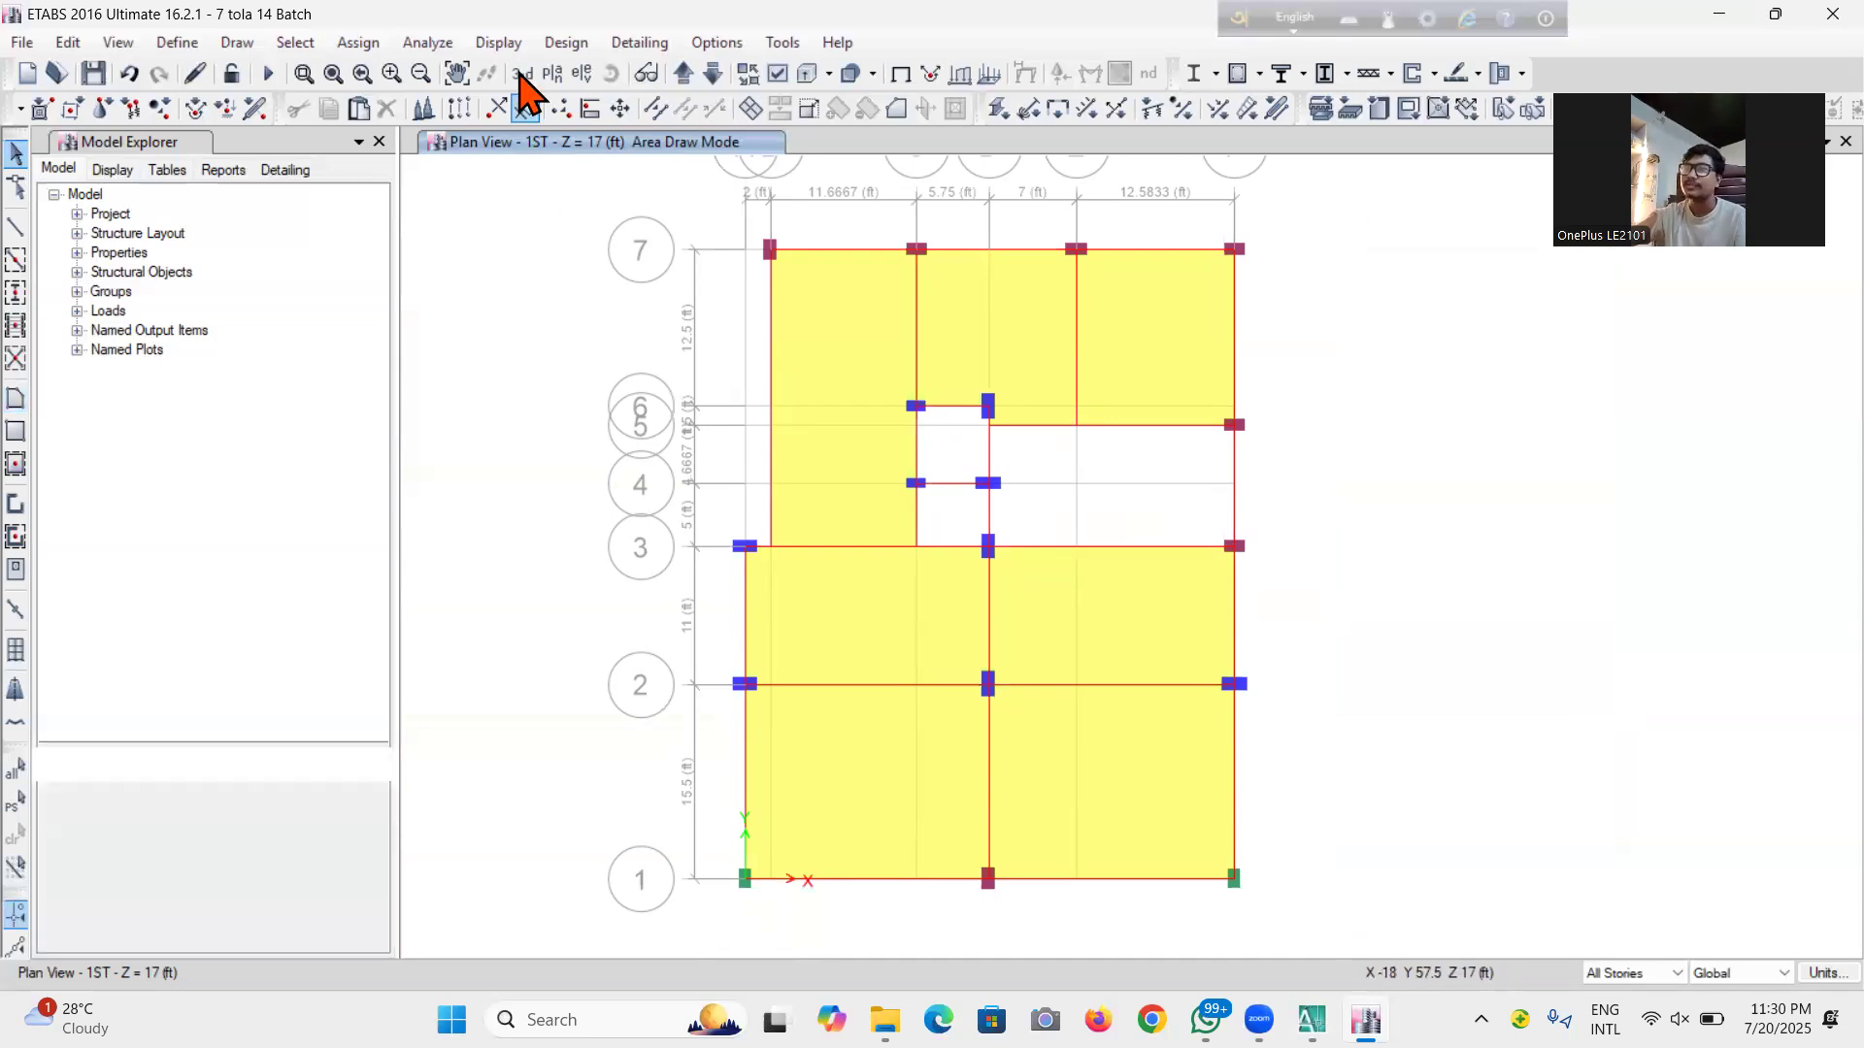
pyautogui.click(524, 78)
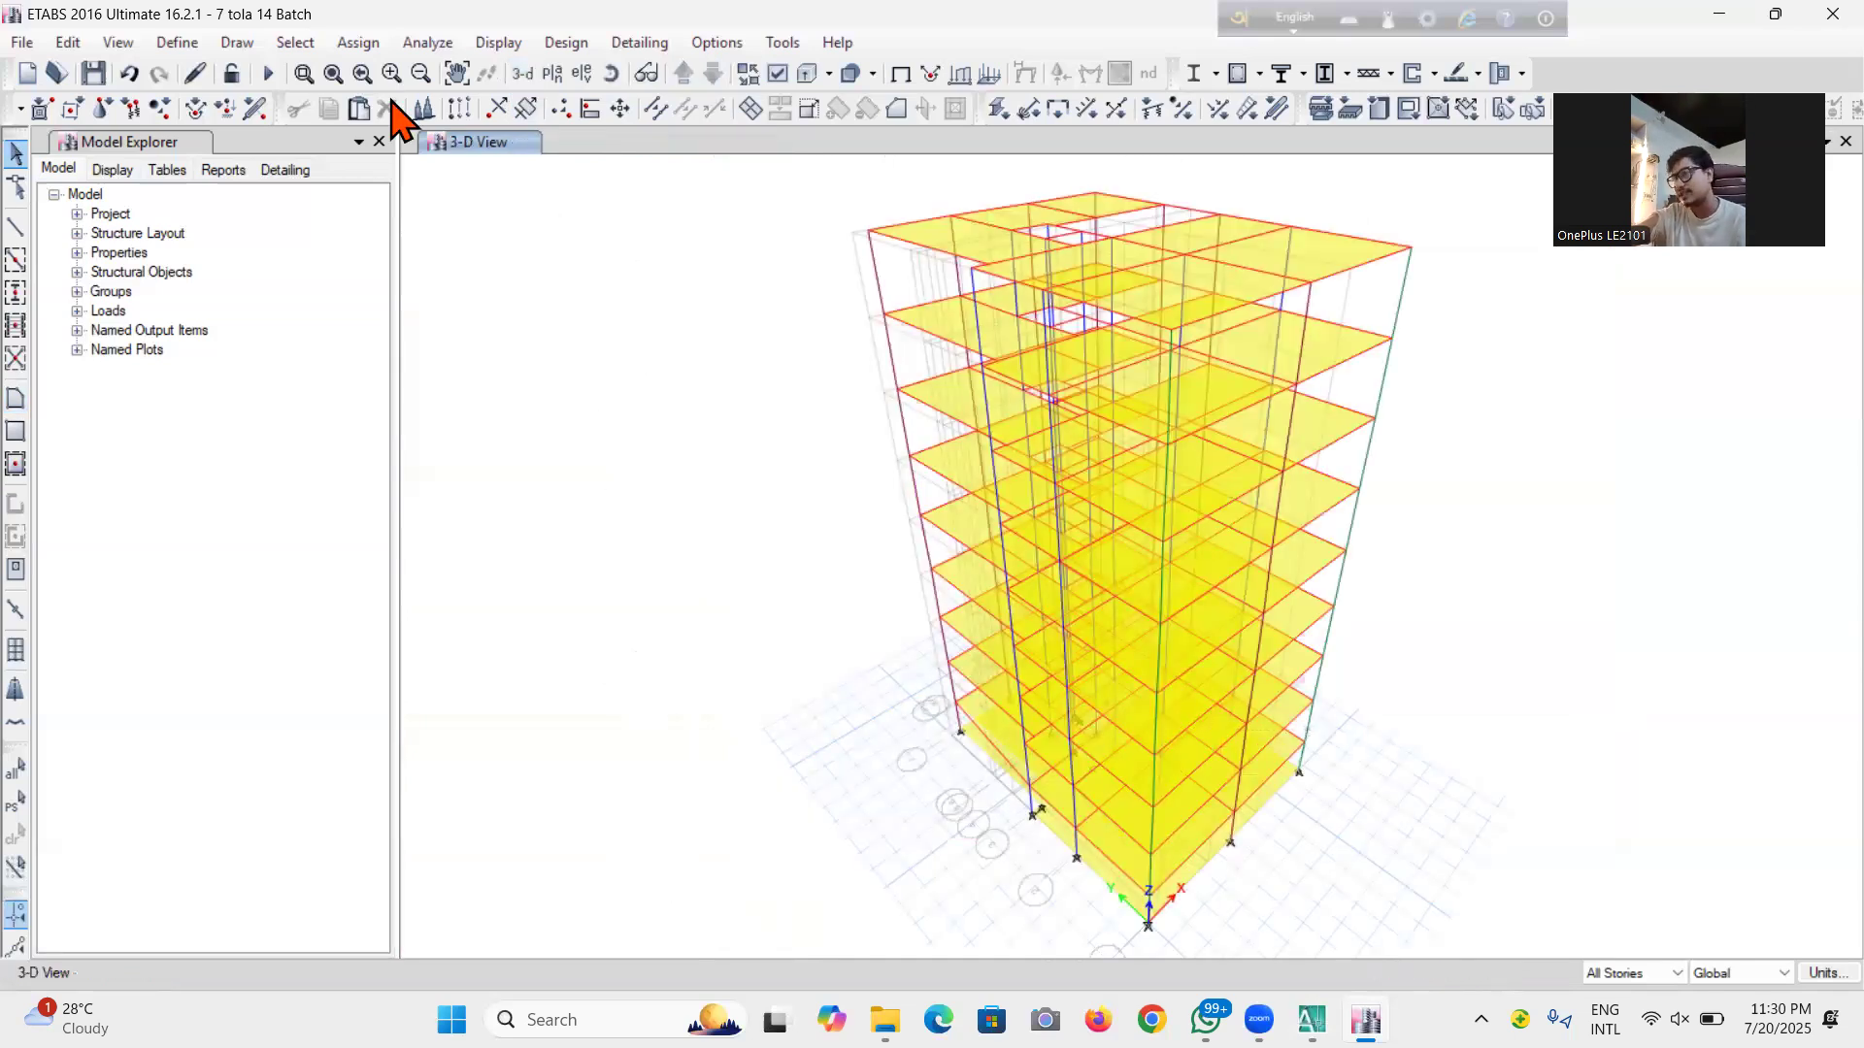
pyautogui.click(614, 77)
pyautogui.moveTo(707, 632); pyautogui.dragTo(1058, 873)
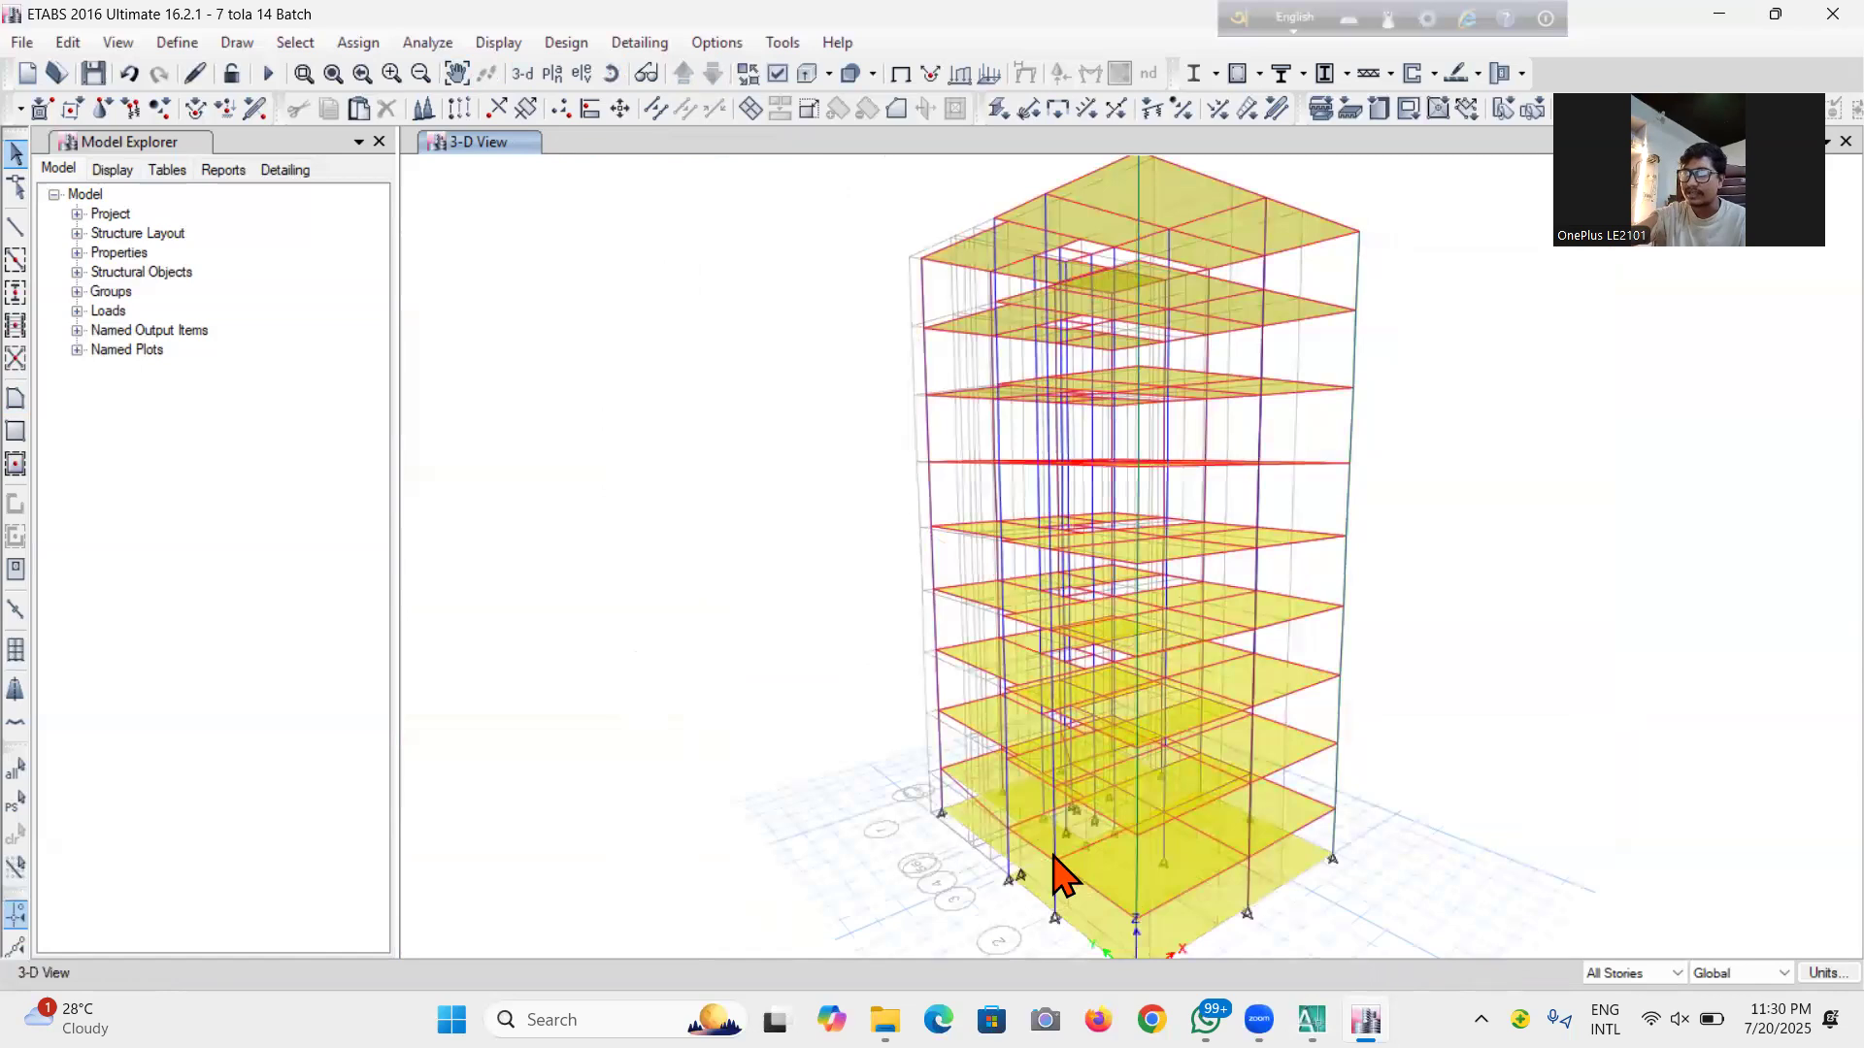
# Examine the slabs at the building's lowest levels in the 3-D view and in the Base and GF plans
pyautogui.scroll(5, 1061, 923)
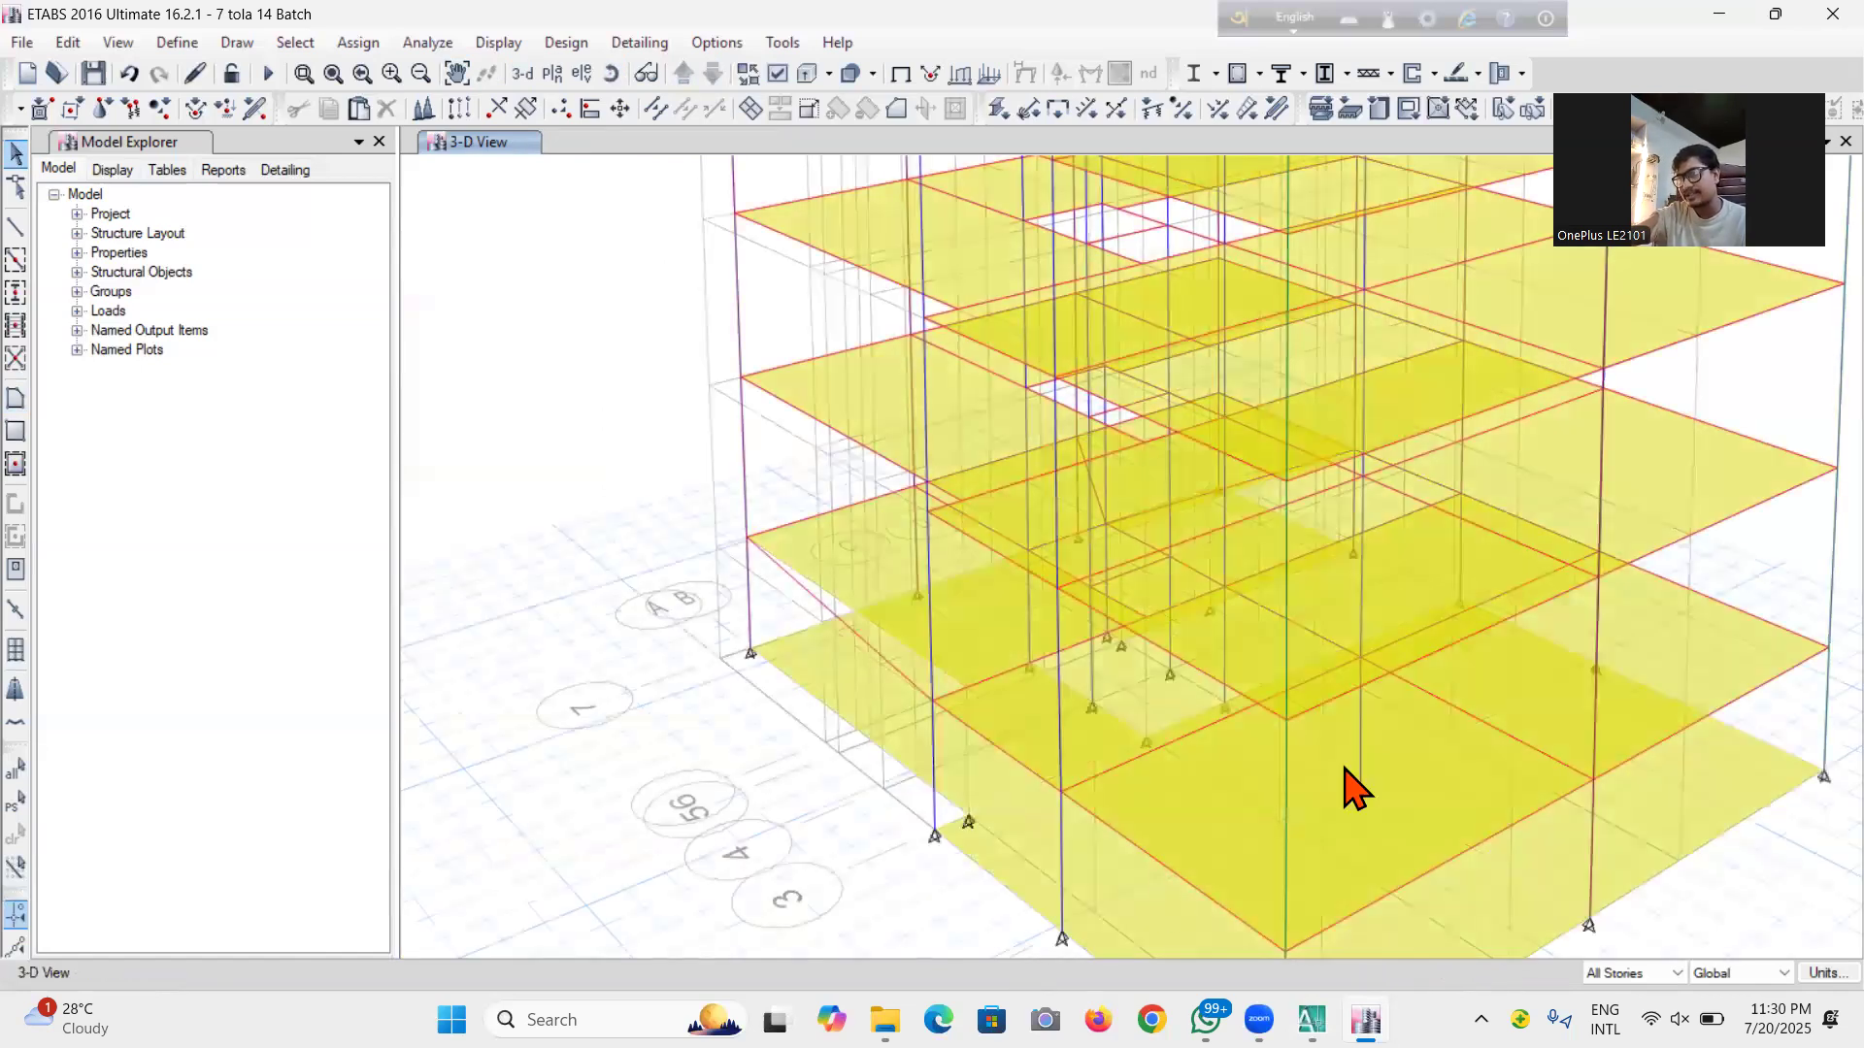
pyautogui.scroll(-7, 1296, 867)
pyautogui.scroll(3, 1152, 566)
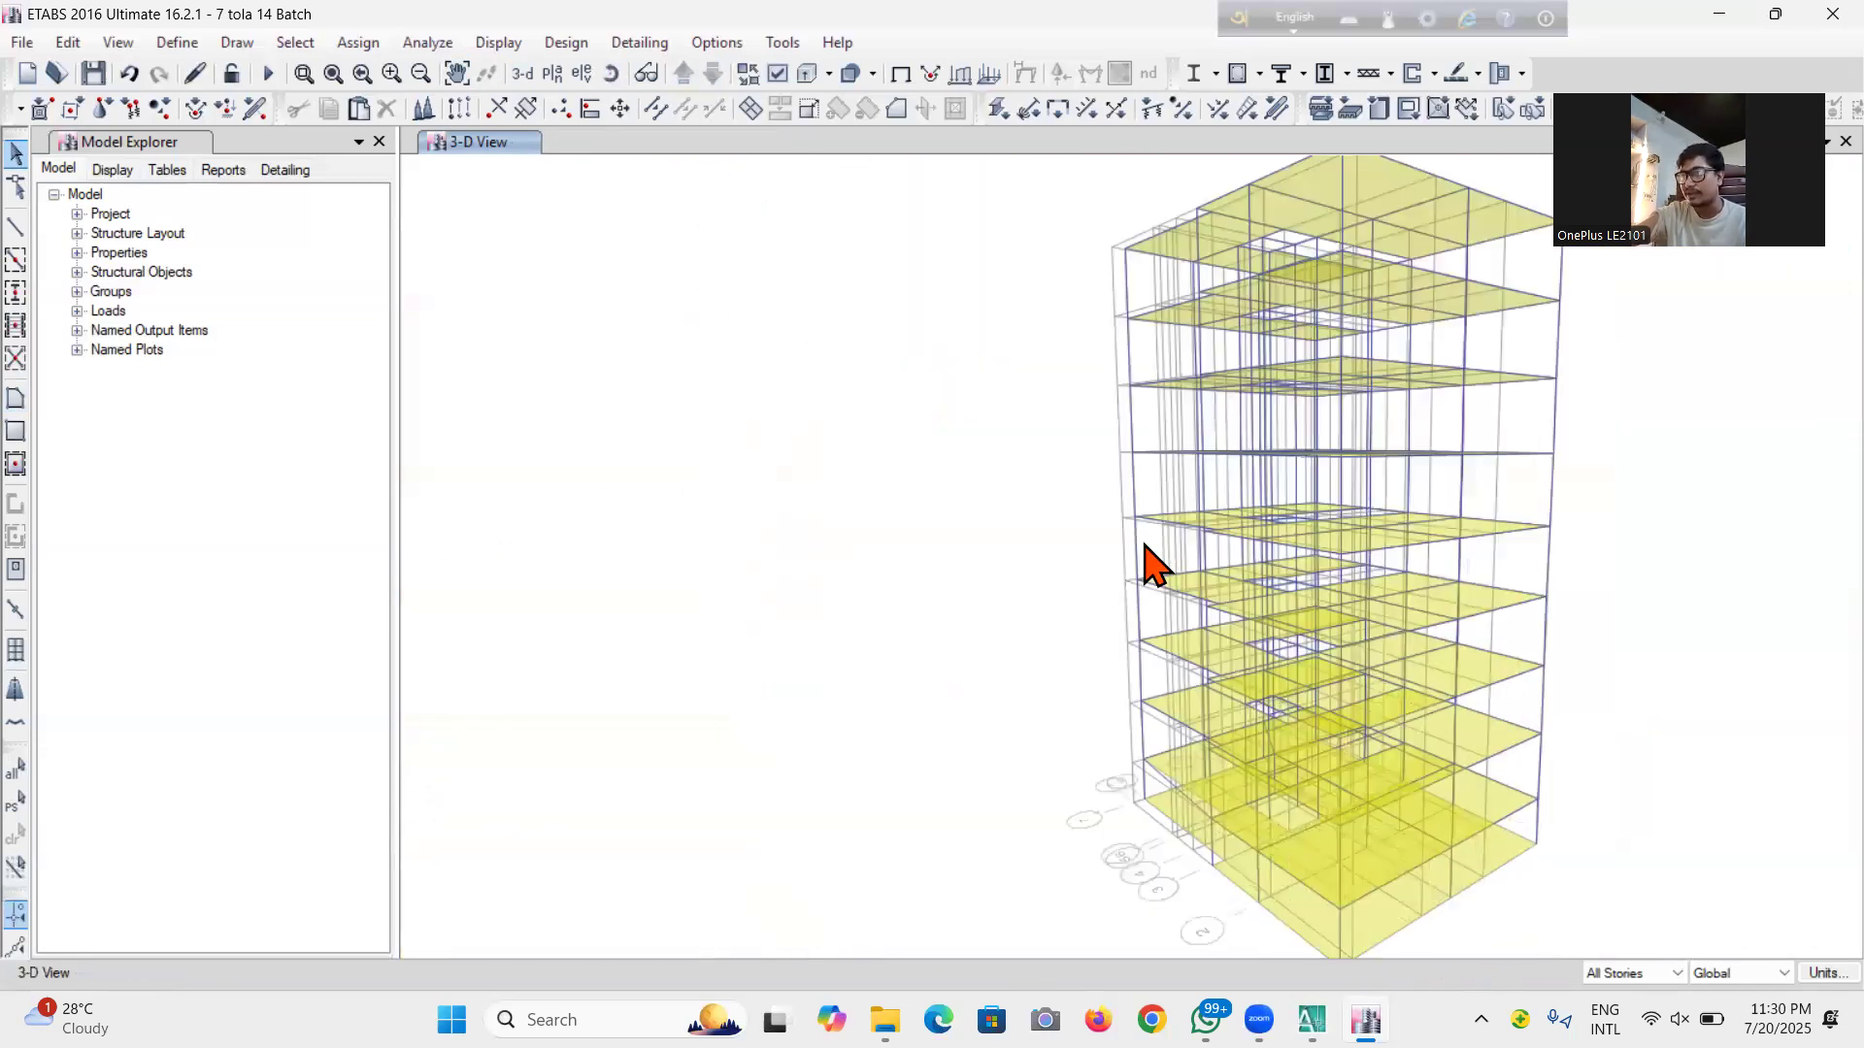
pyautogui.click(553, 76)
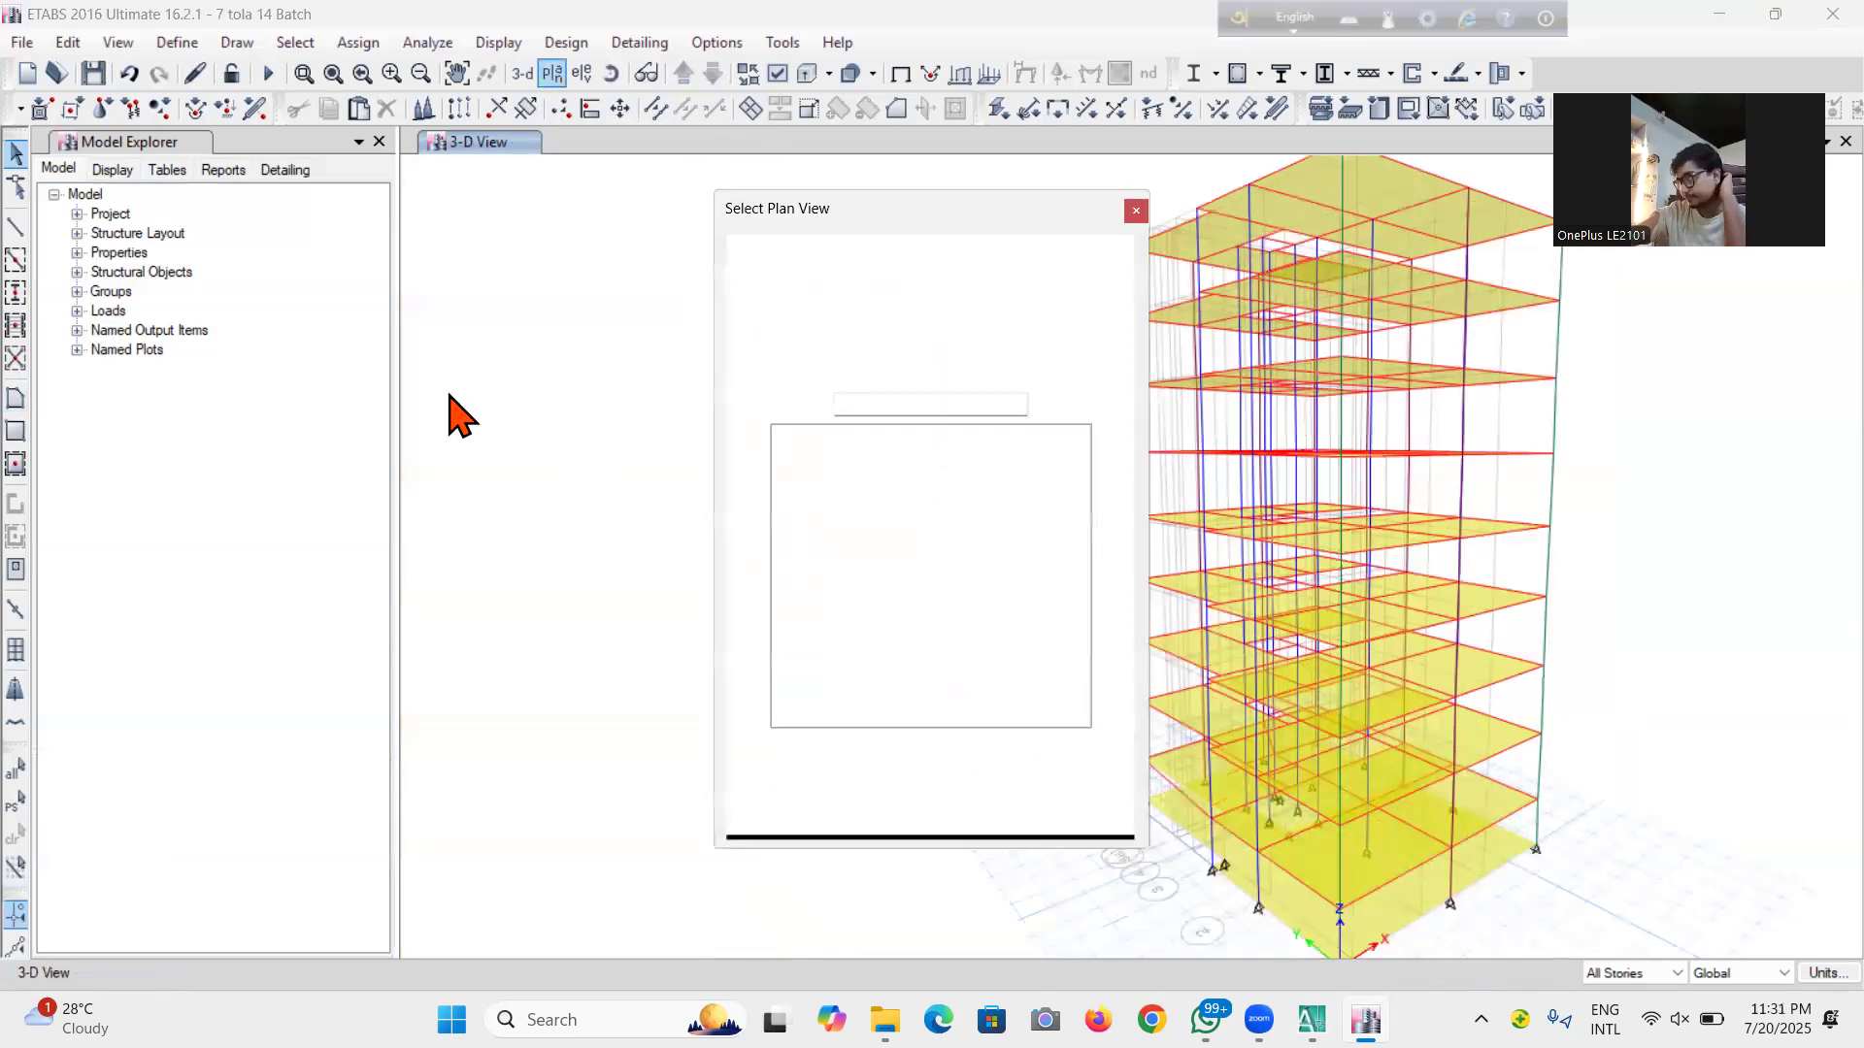
pyautogui.click(811, 577)
pyautogui.click(1019, 804)
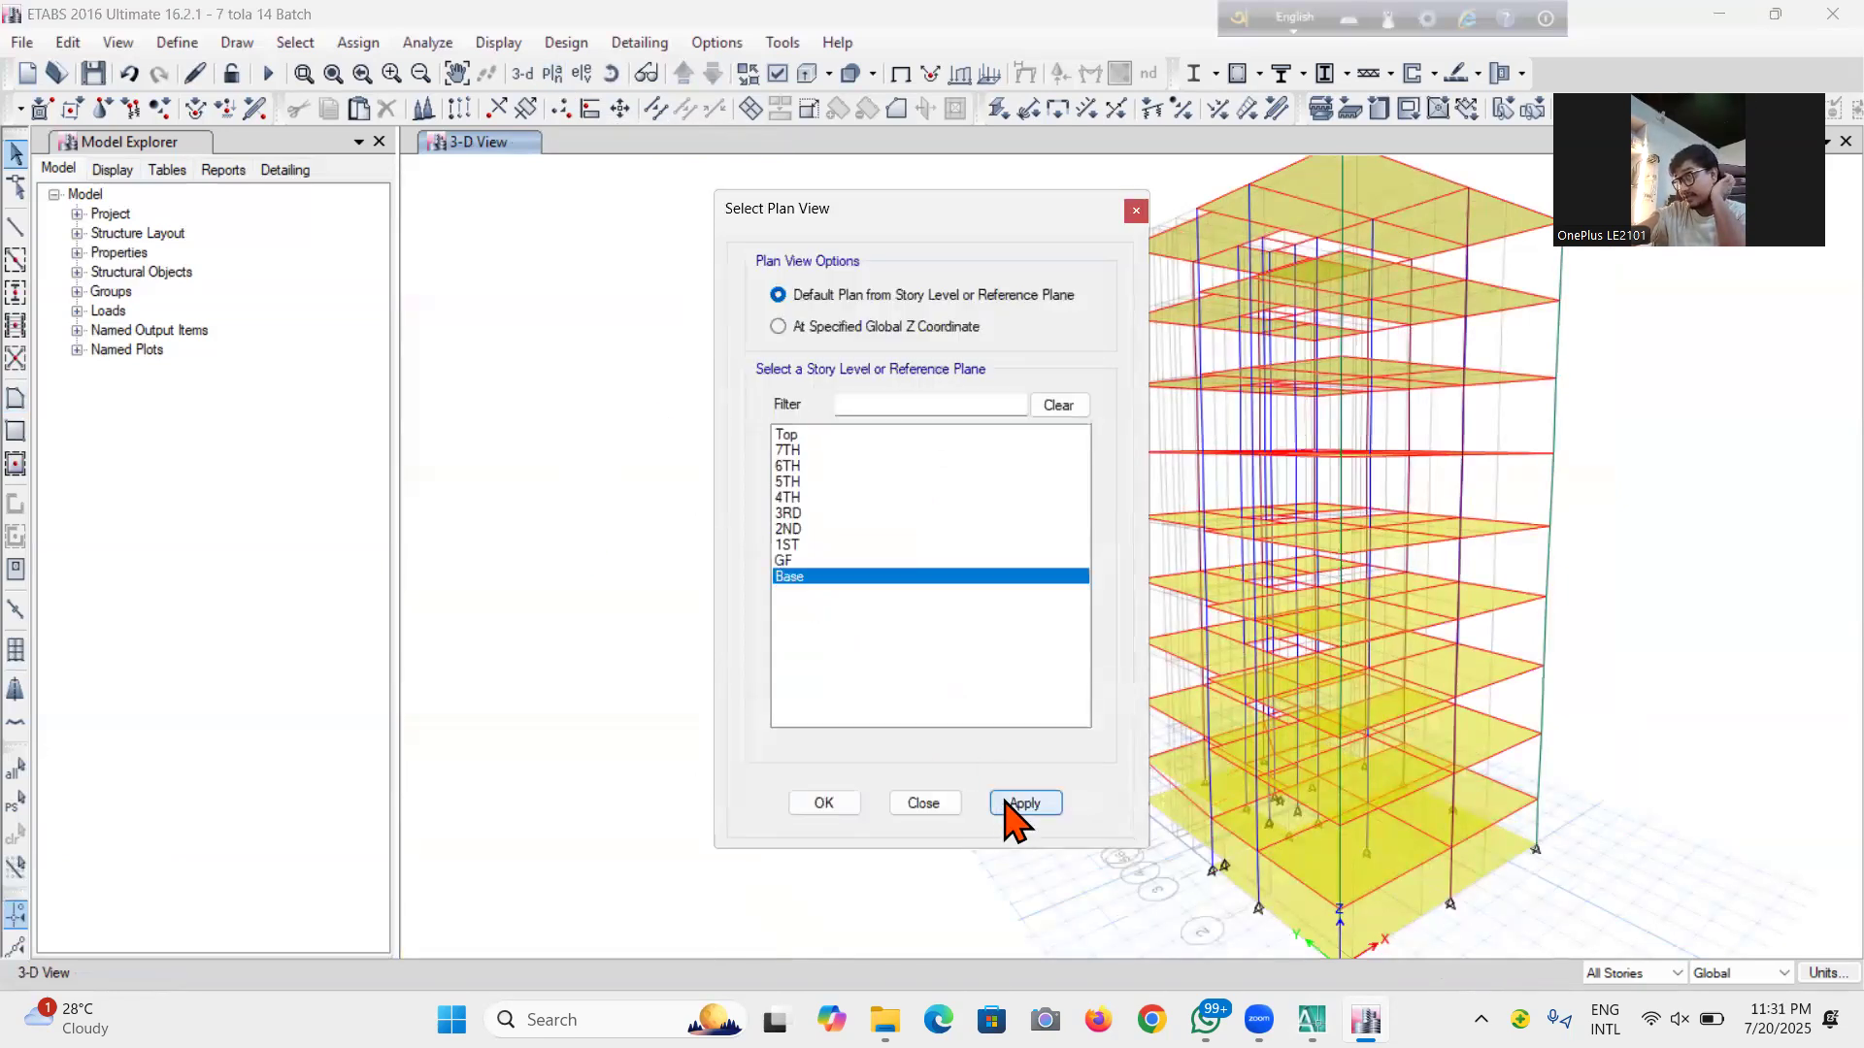
pyautogui.click(824, 803)
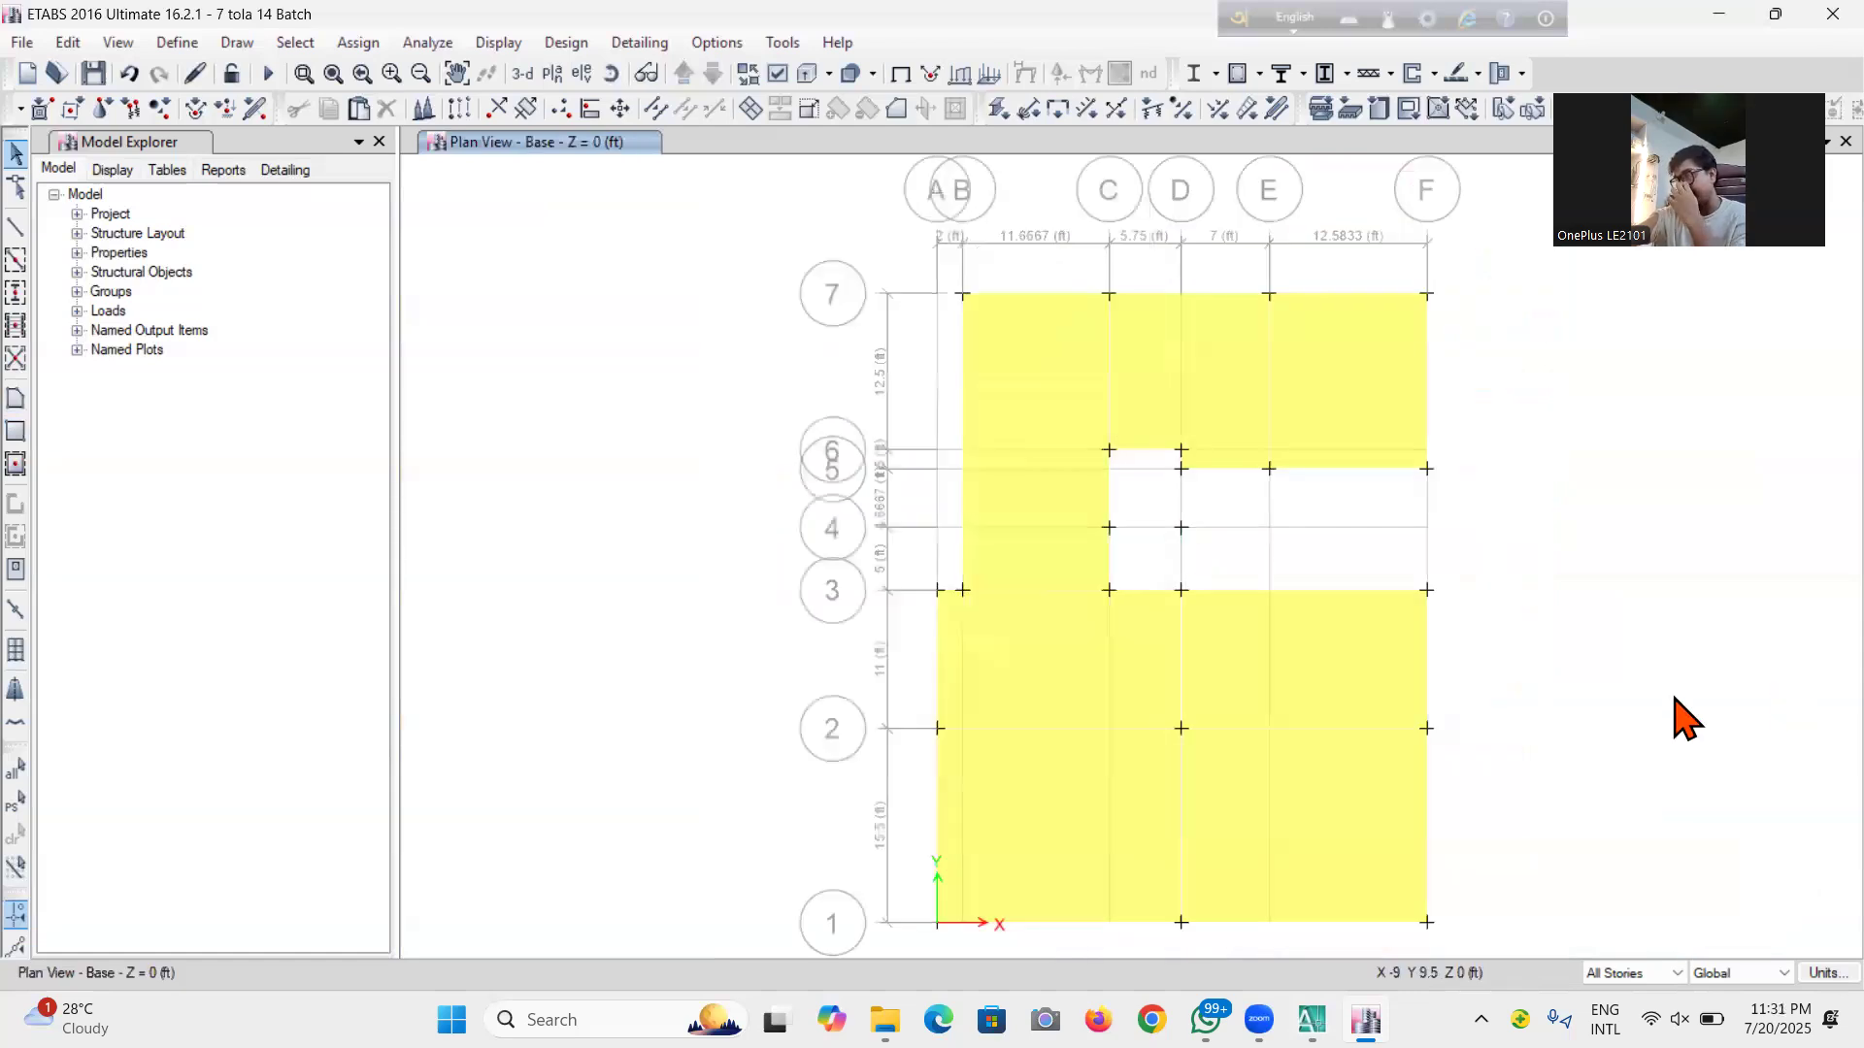
pyautogui.click(683, 73)
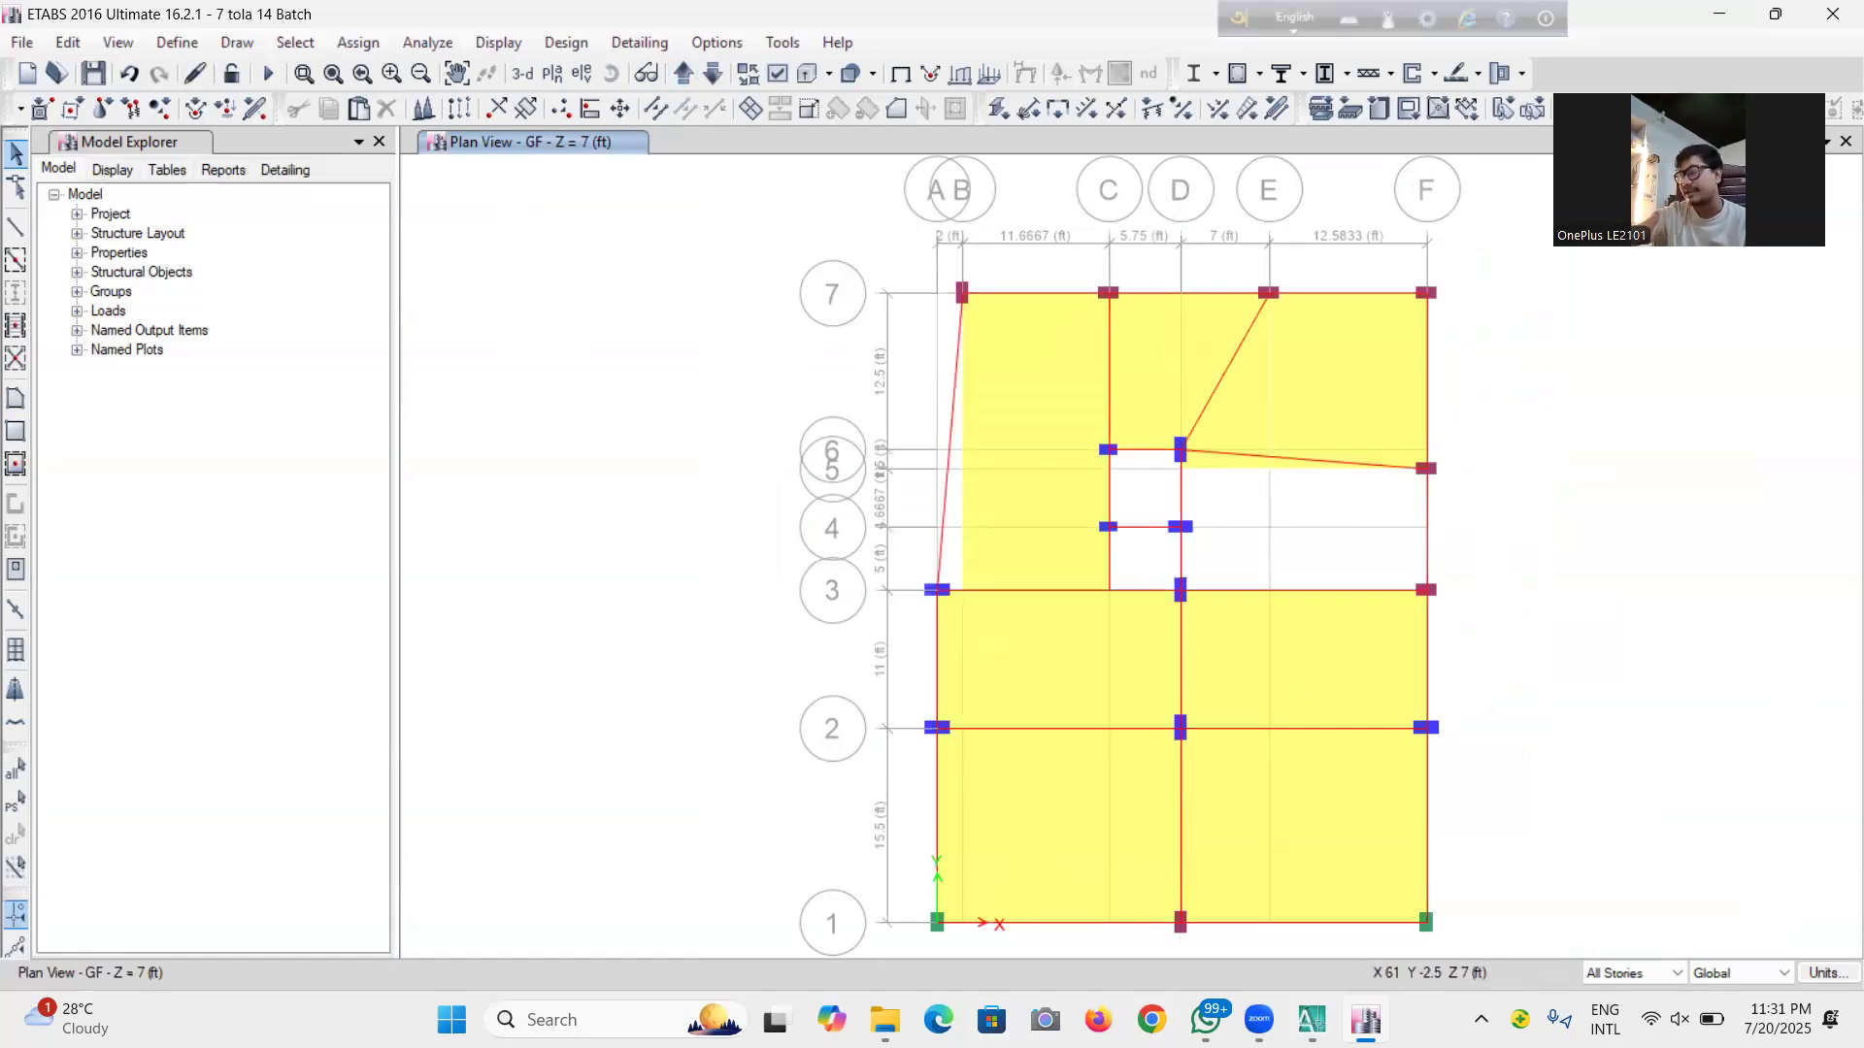
# Limit drawing and selection to One Story and open the Base plan view
pyautogui.click(1676, 974)
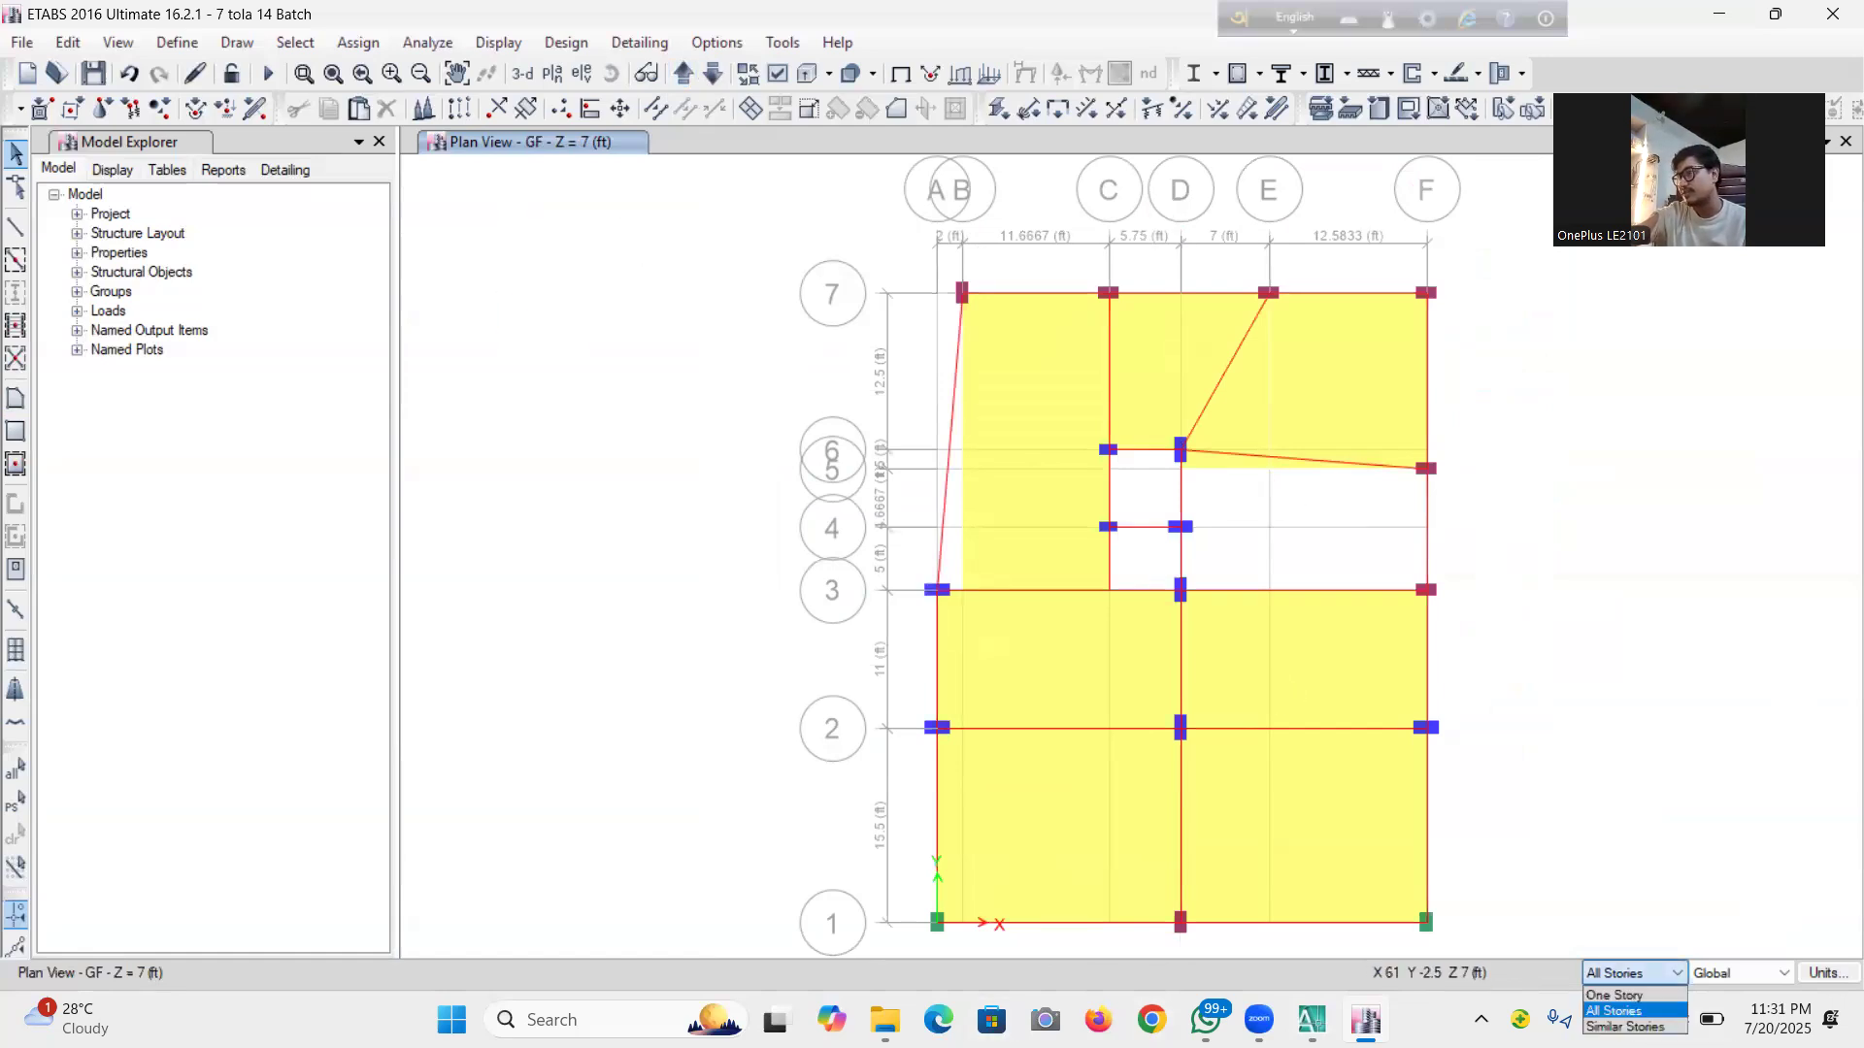
pyautogui.click(1650, 994)
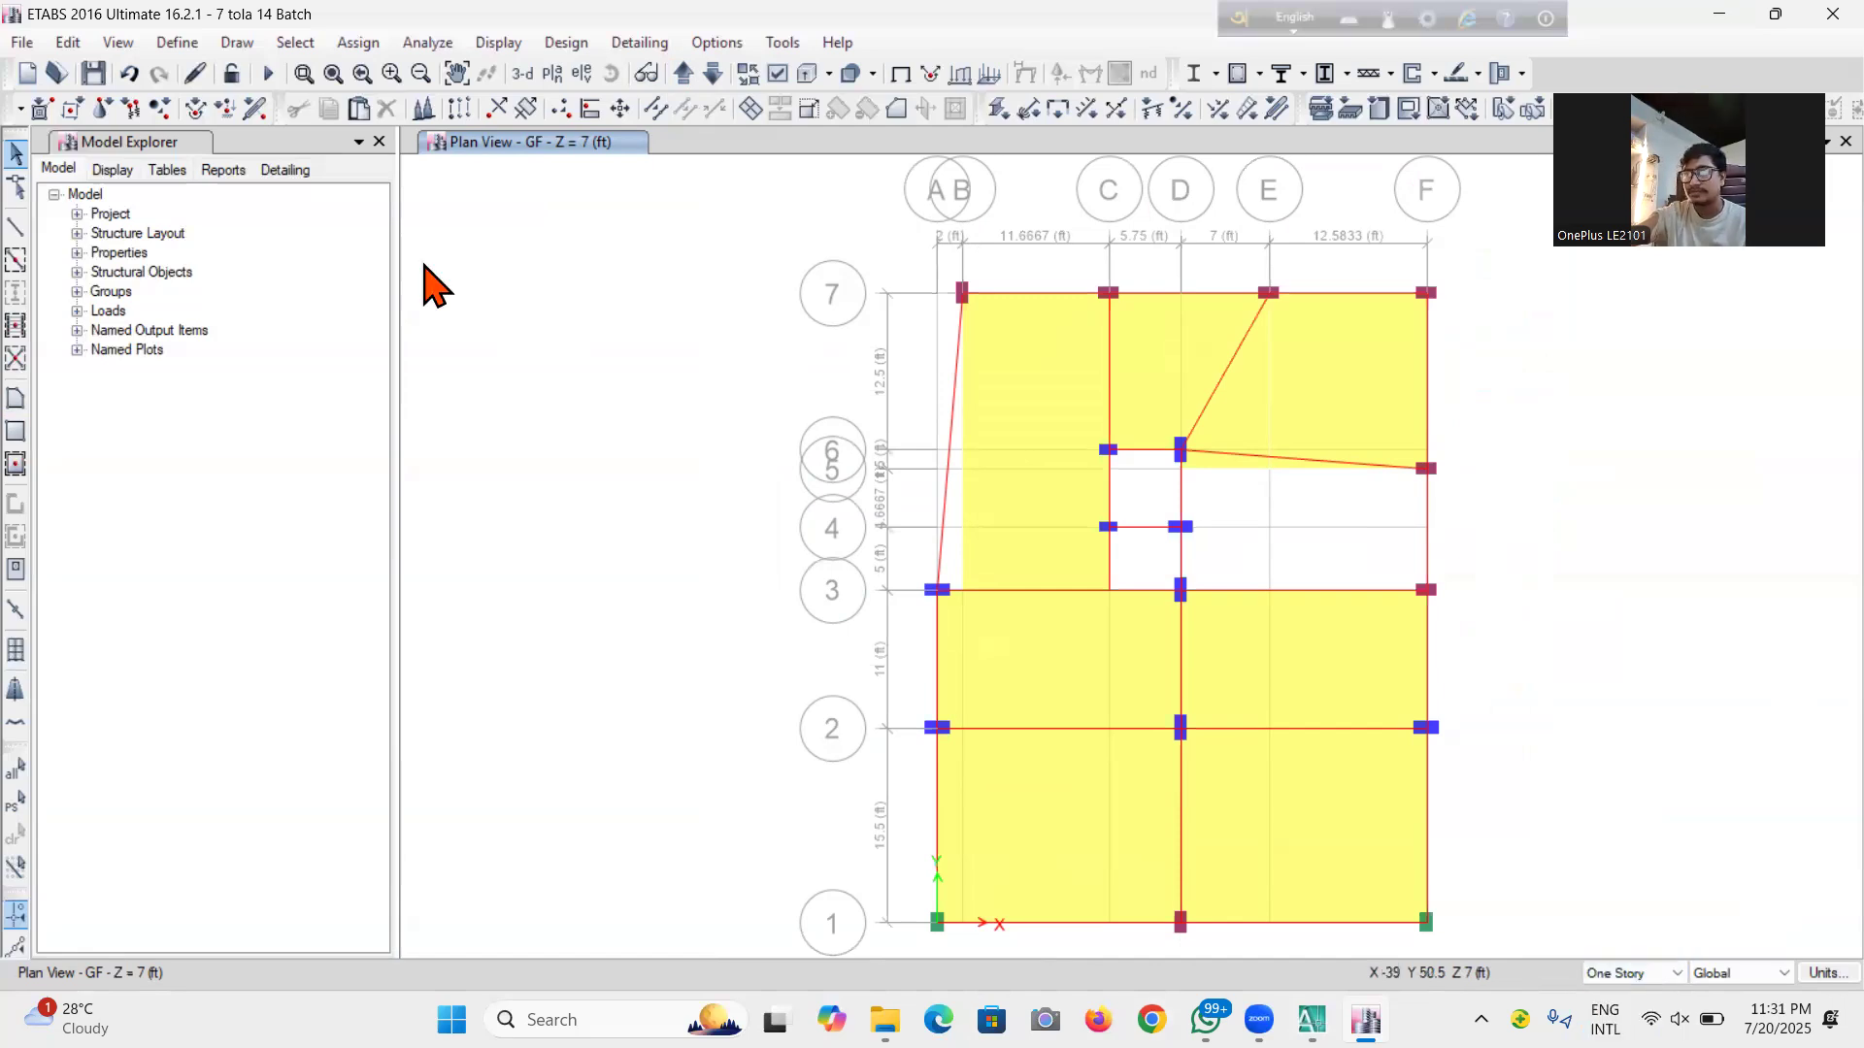
pyautogui.click(554, 76)
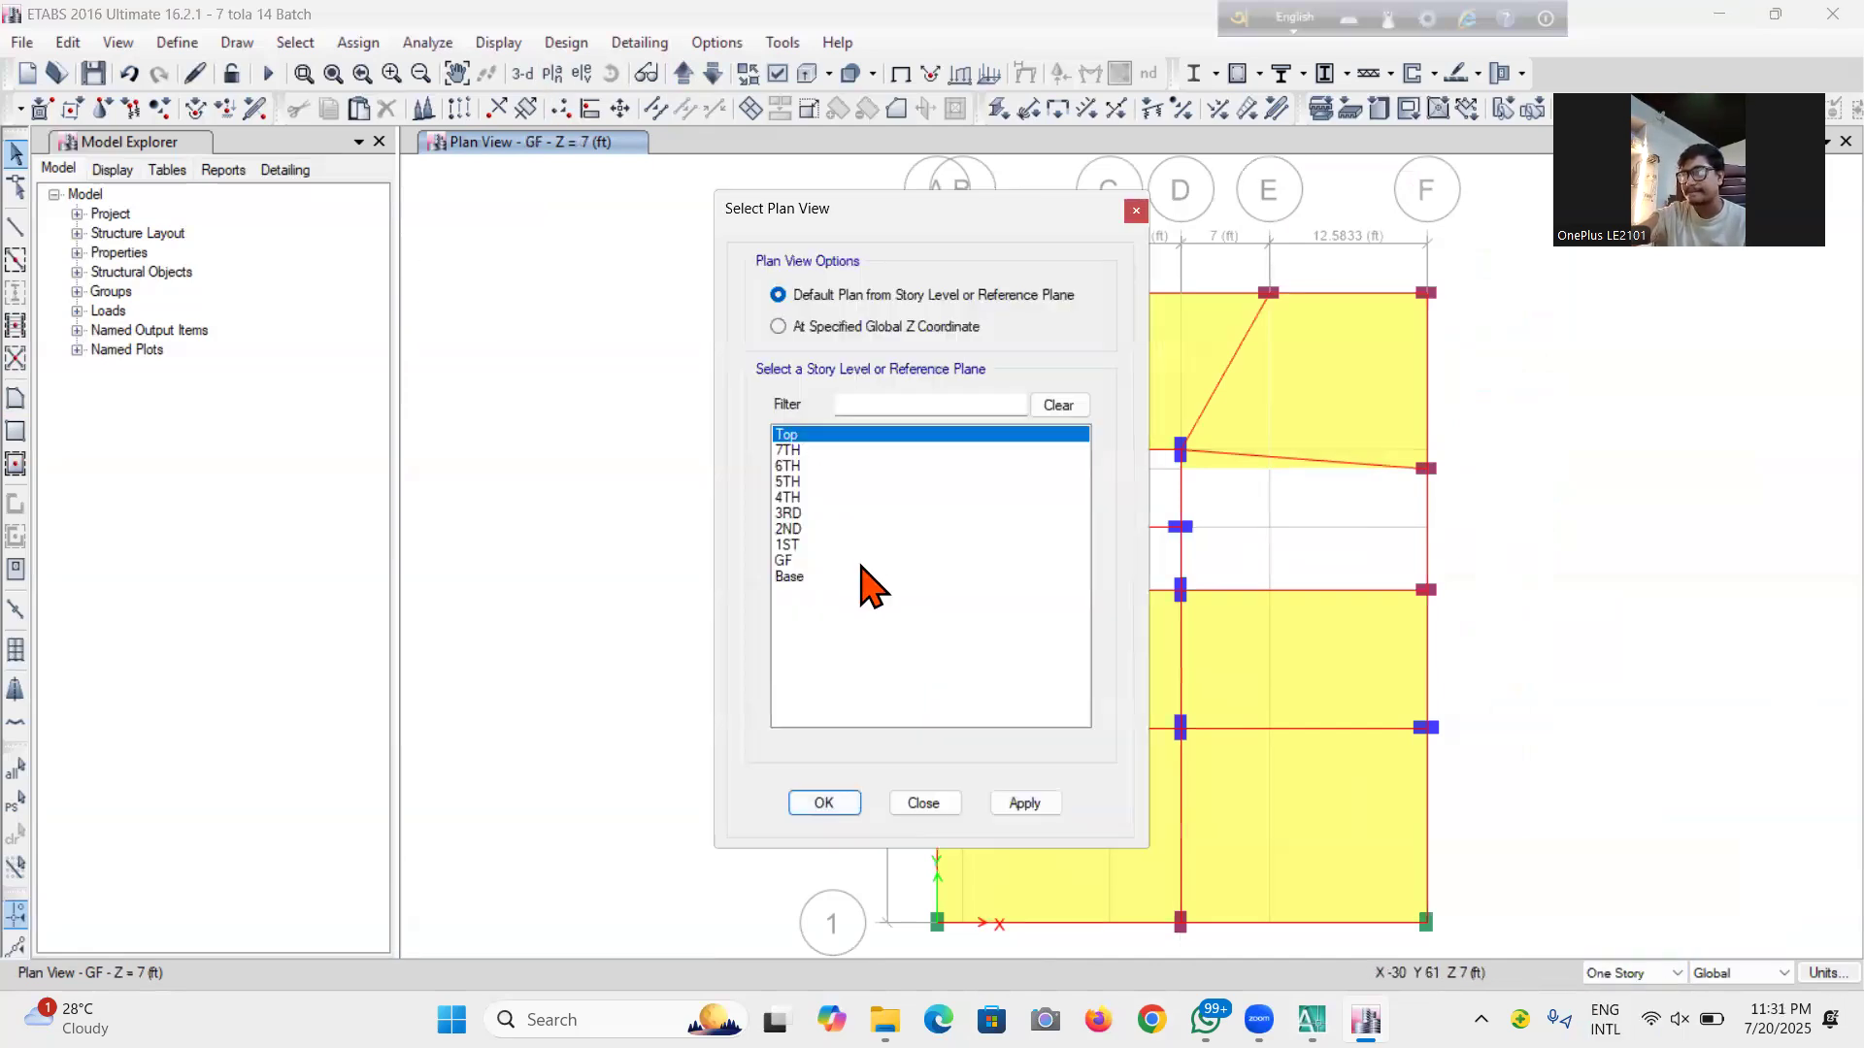
pyautogui.click(839, 576)
pyautogui.click(831, 805)
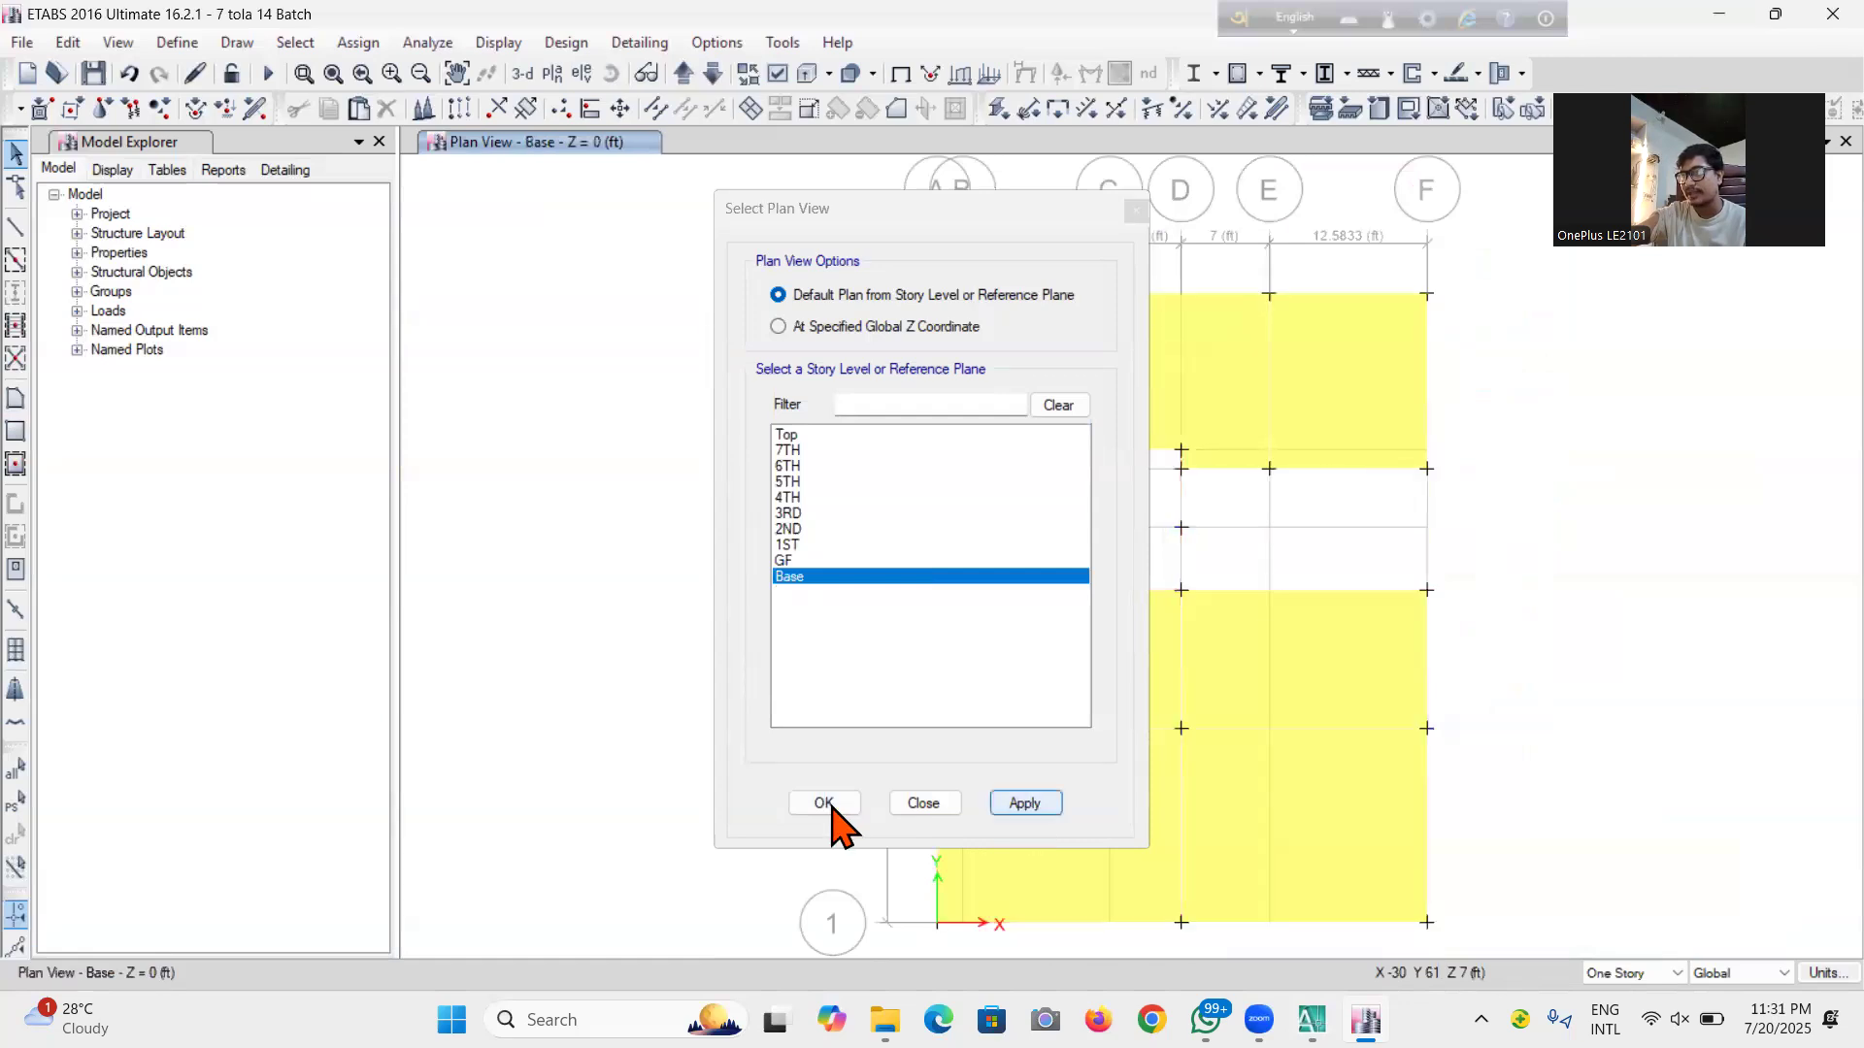
# Select all seven slab panels on the Base level and delete them
pyautogui.click(1365, 832)
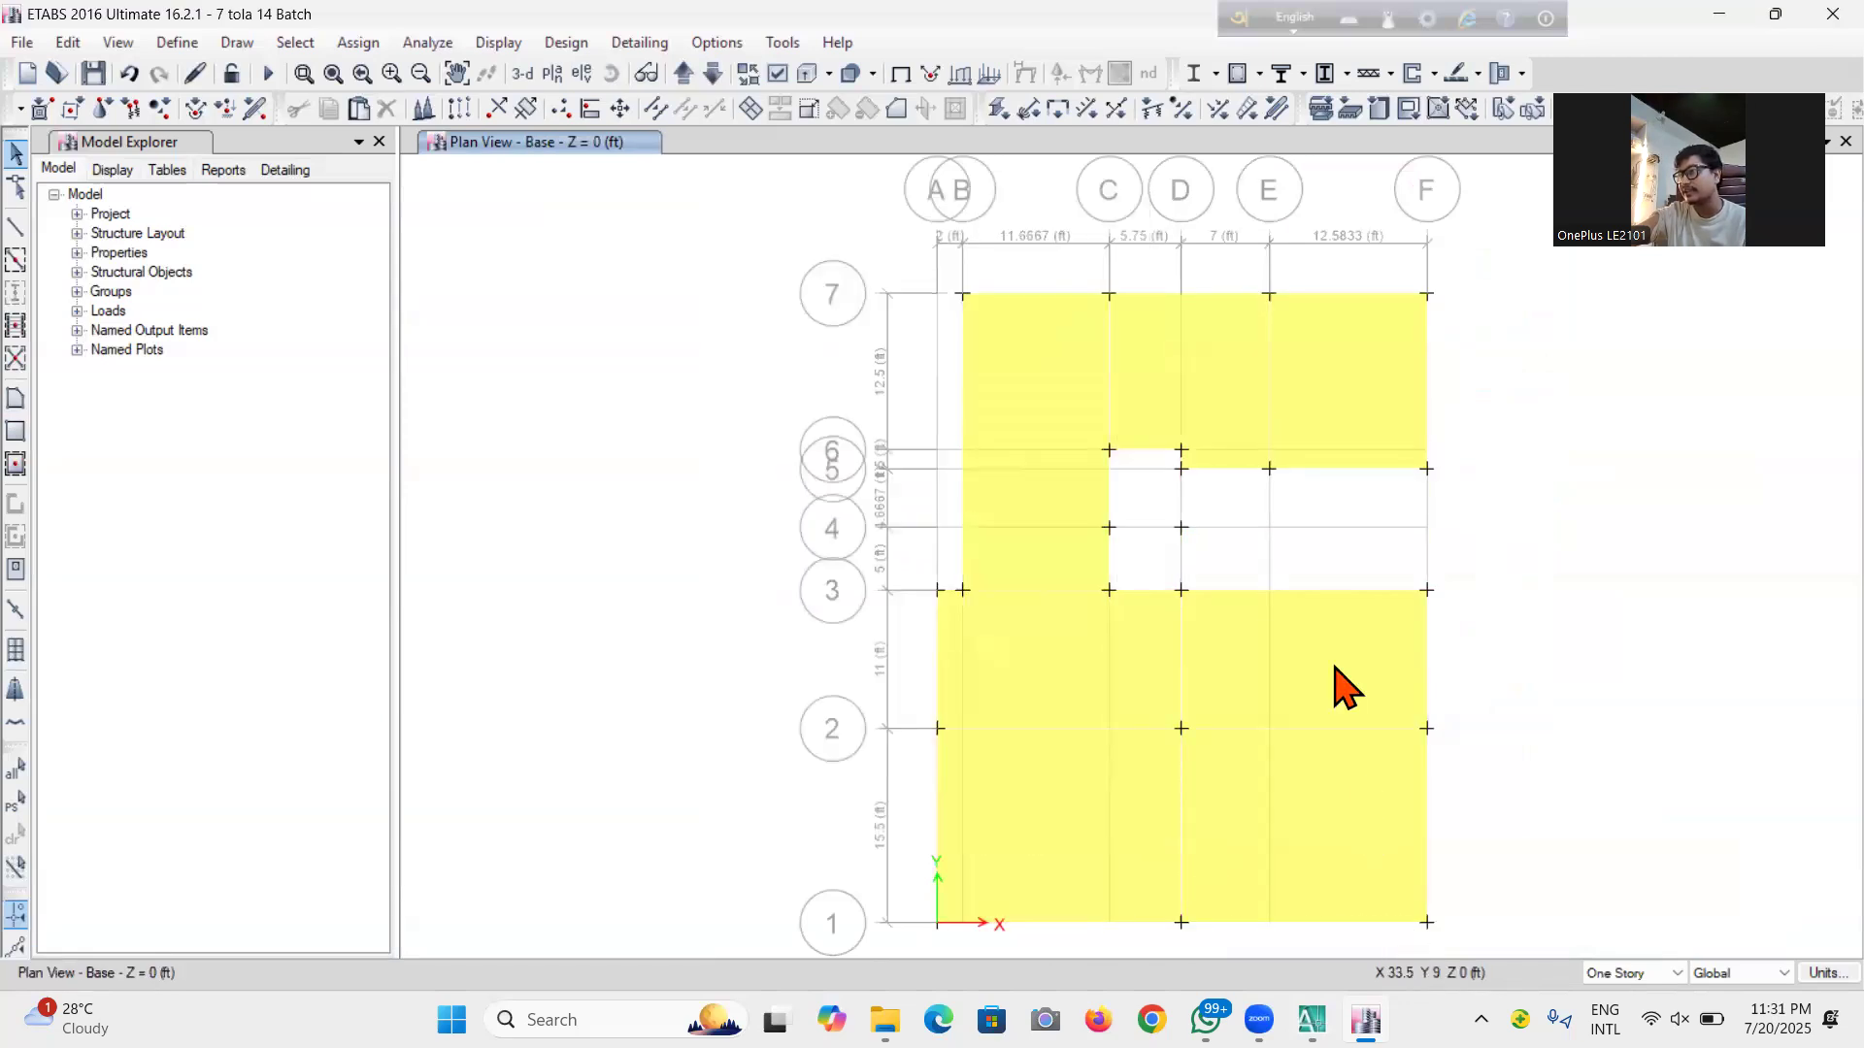
pyautogui.click(1273, 406)
pyautogui.click(1229, 402)
pyautogui.click(987, 417)
pyautogui.click(1032, 806)
pyautogui.click(1035, 668)
pyautogui.click(67, 43)
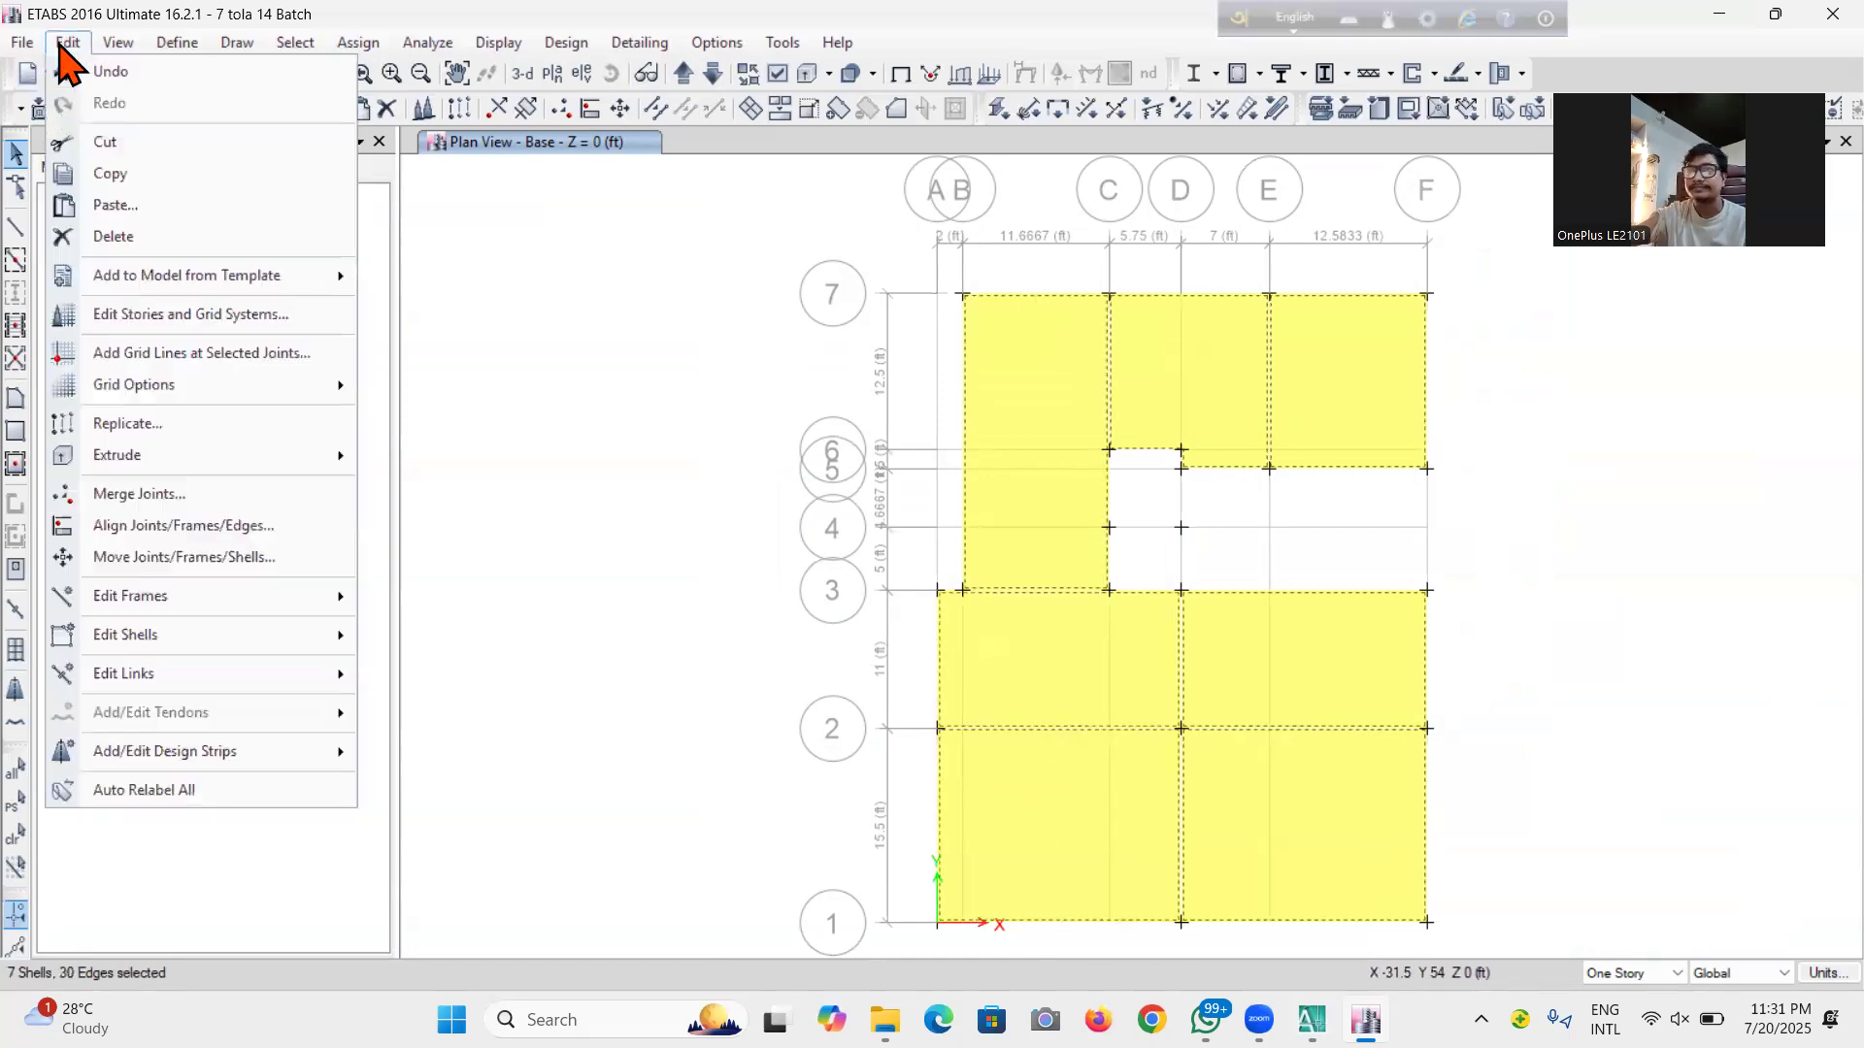
pyautogui.click(179, 236)
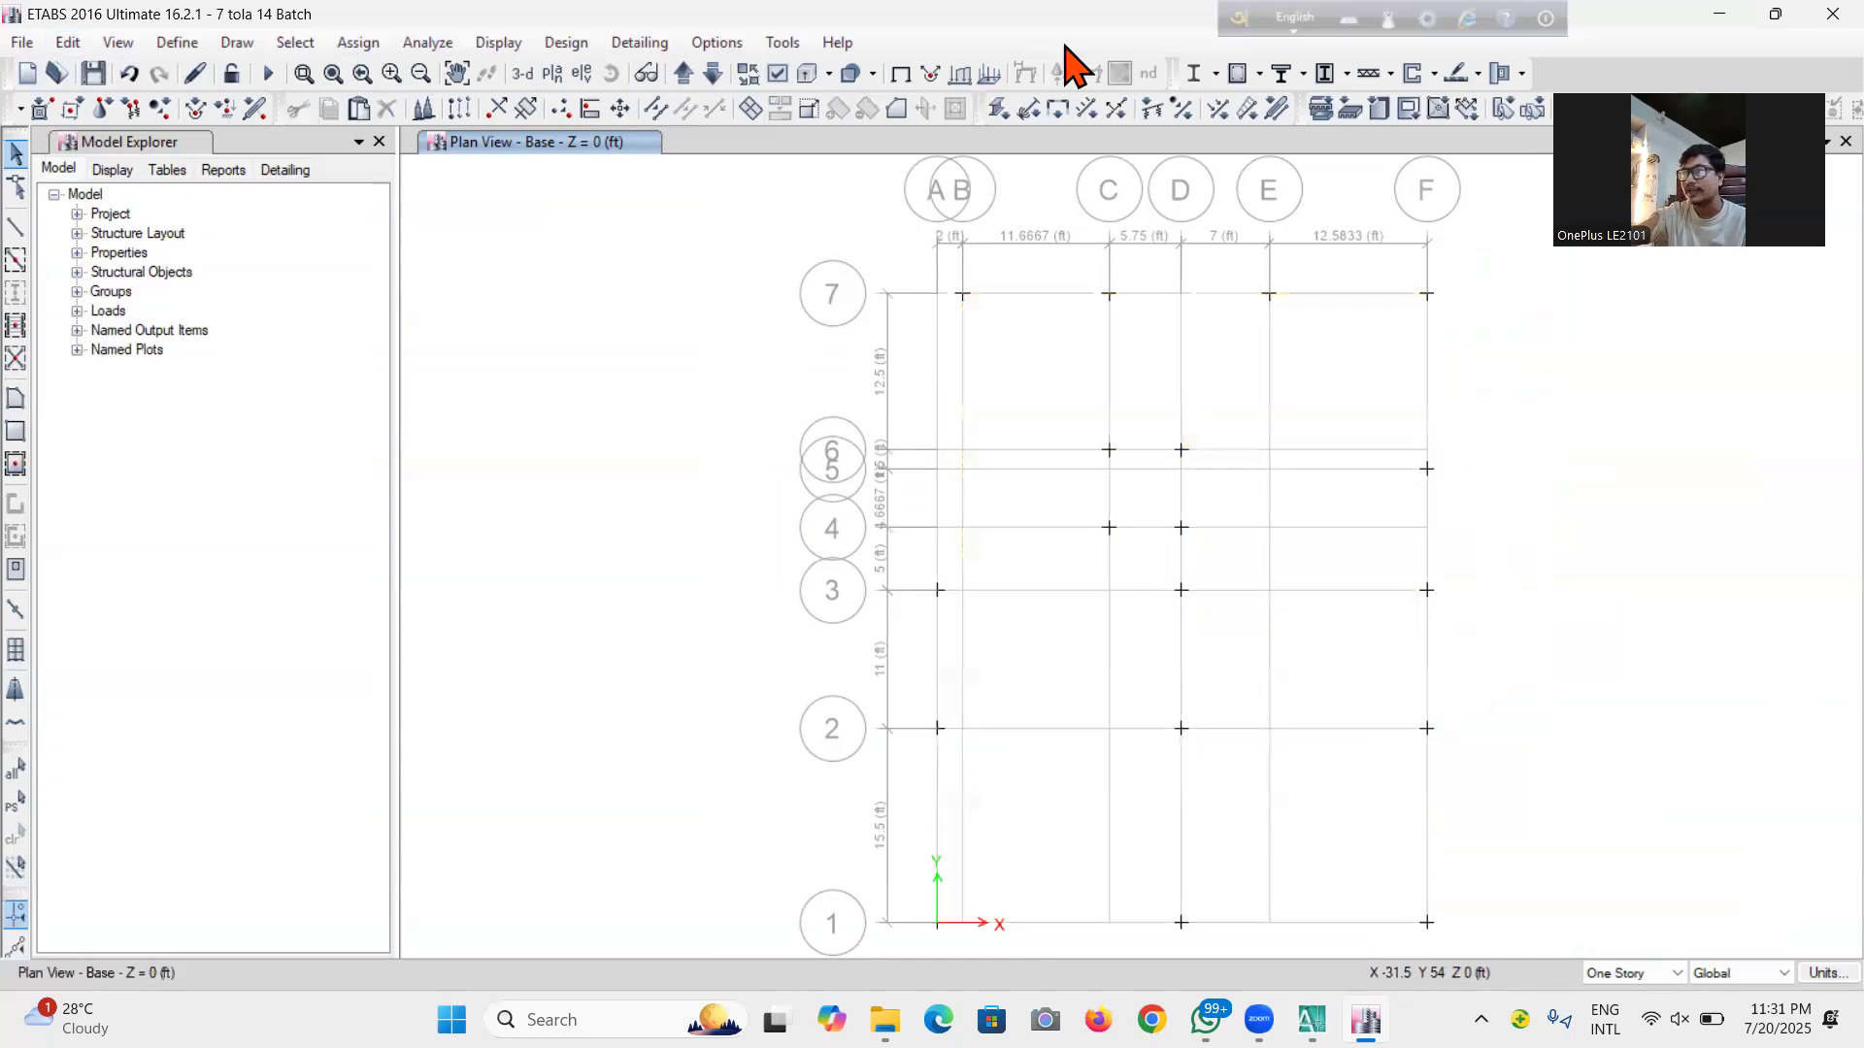
# On the GF plan, delete the three slab panels between gridlines 3 and 7
pyautogui.click(681, 82)
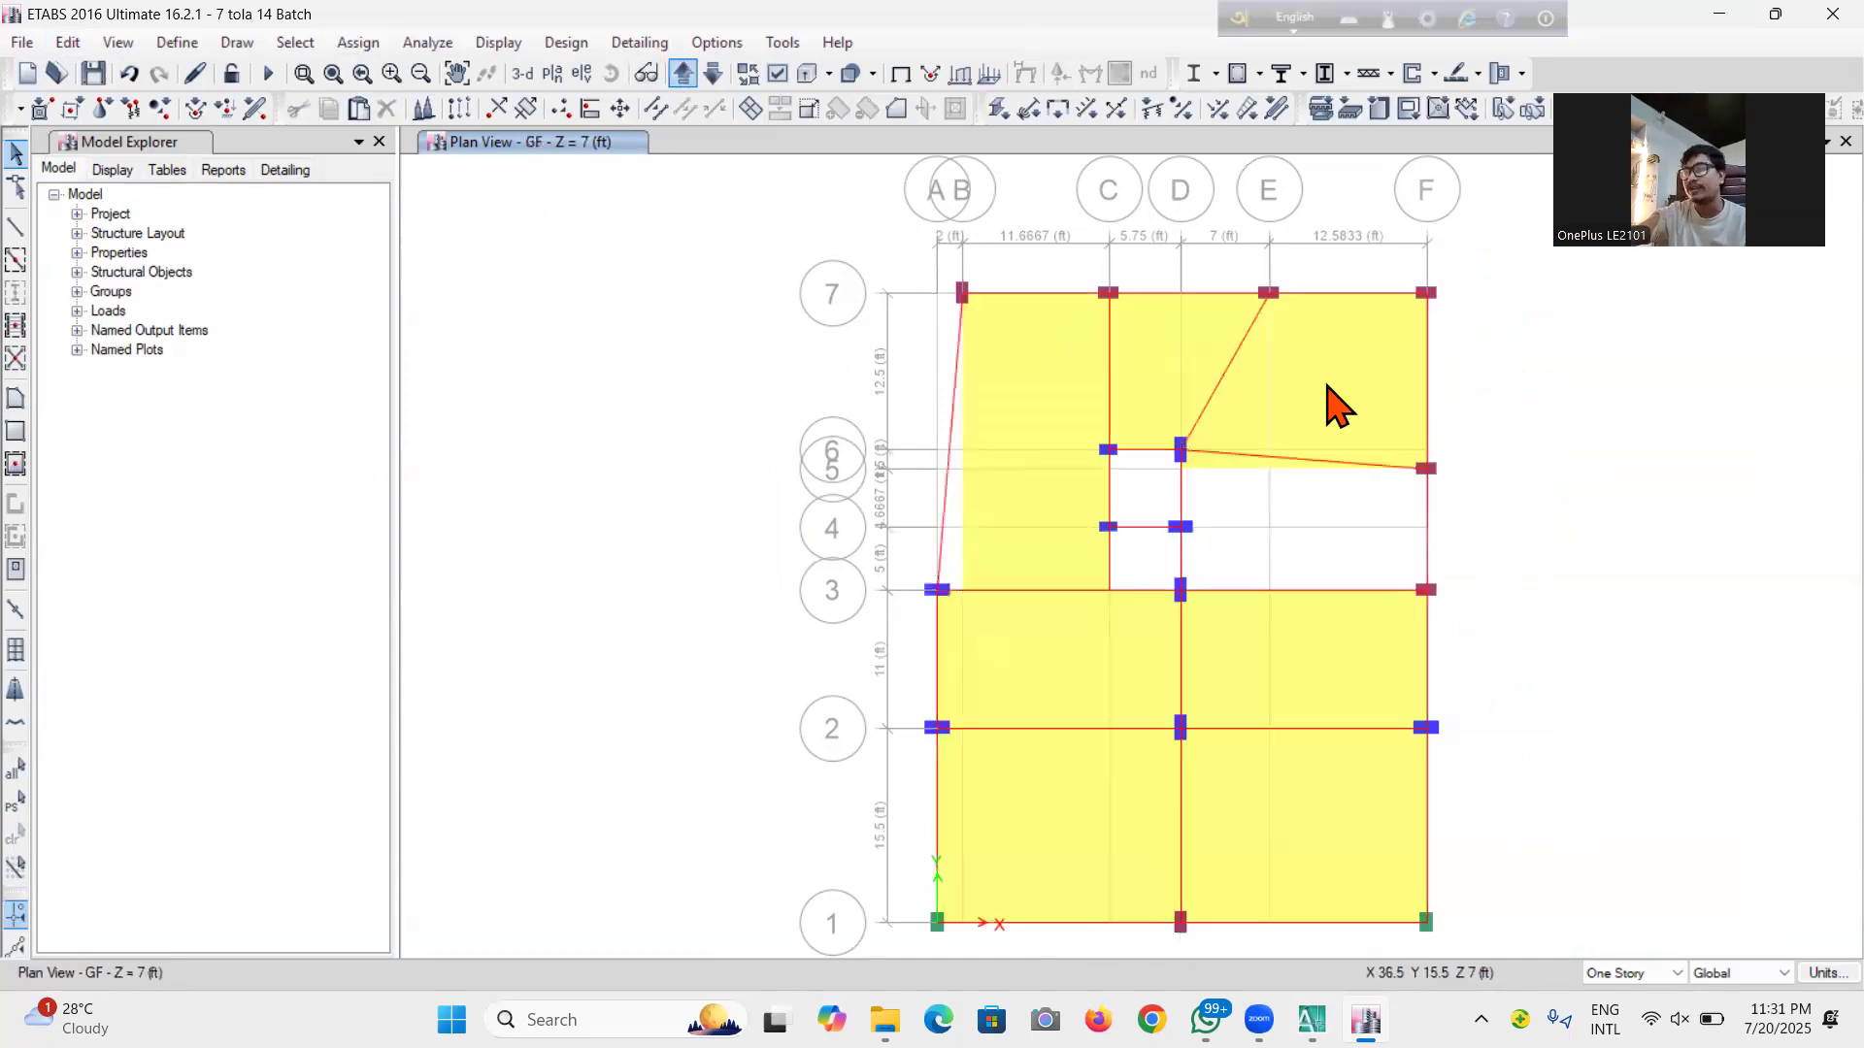
pyautogui.click(1293, 424)
pyautogui.click(1187, 361)
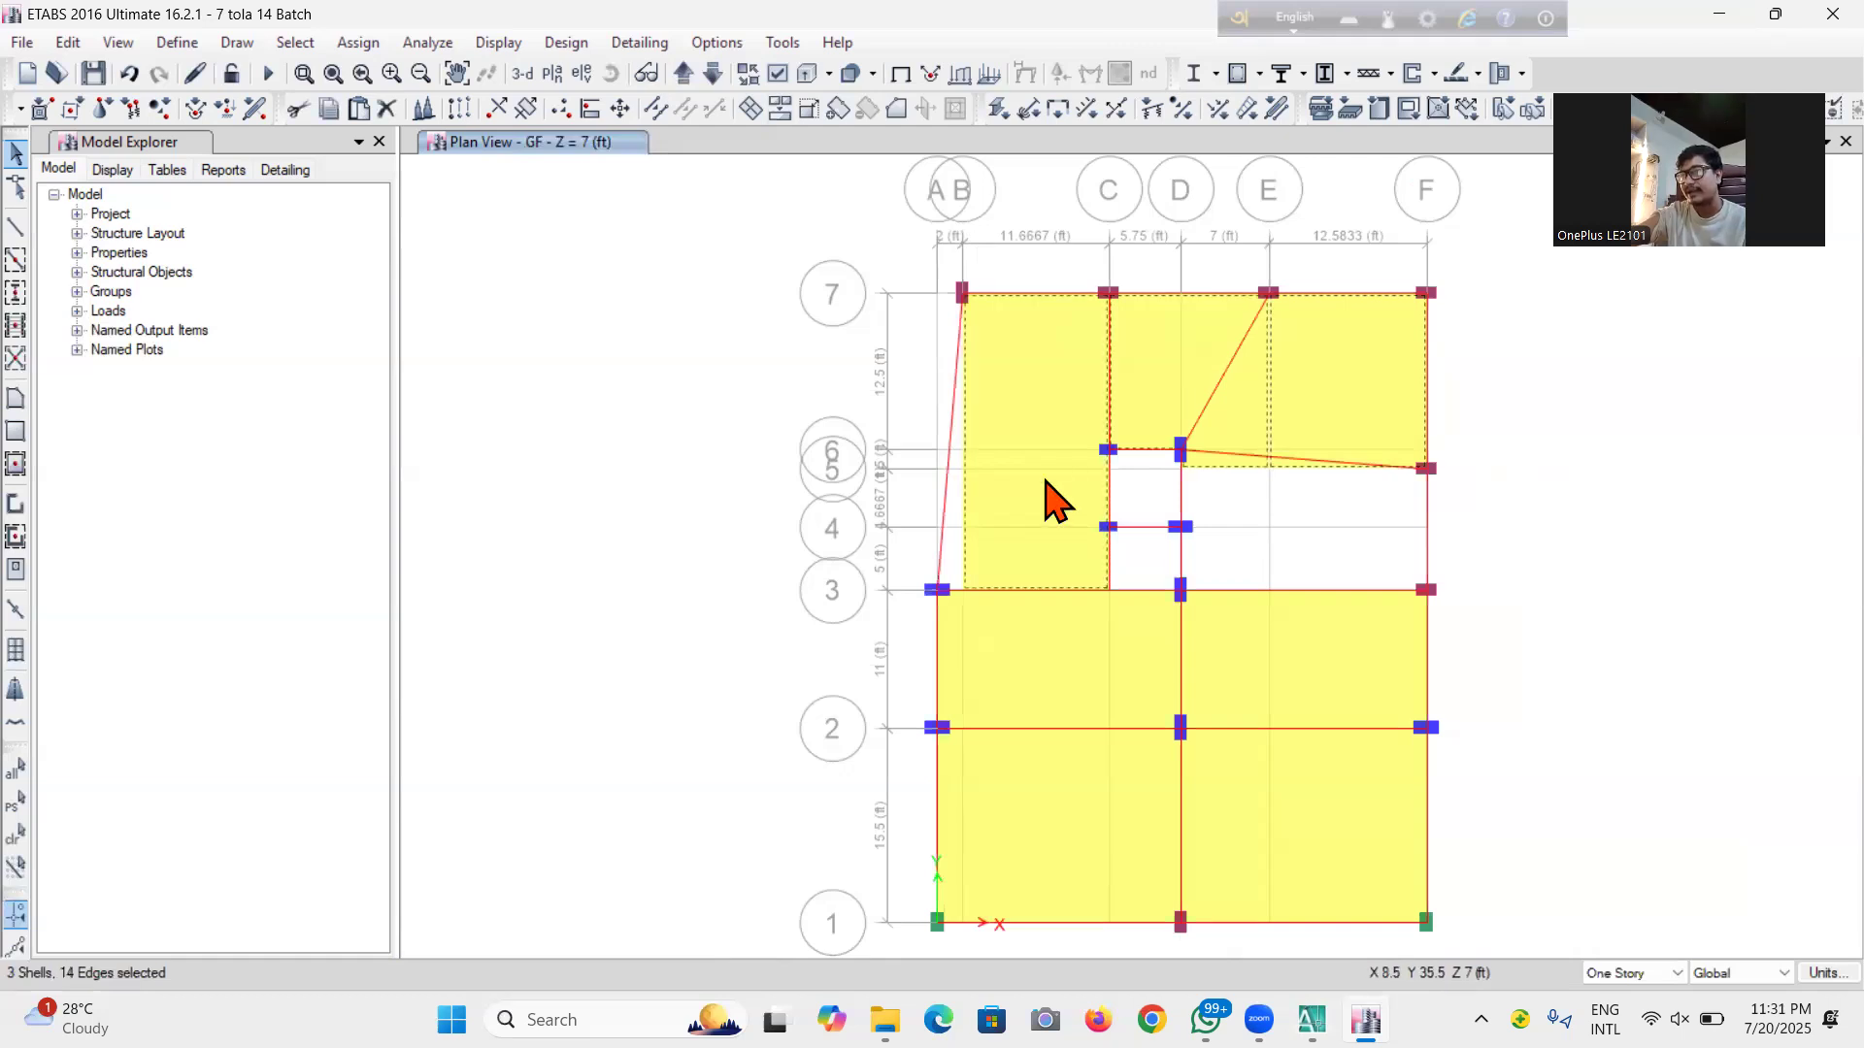
pyautogui.click(69, 44)
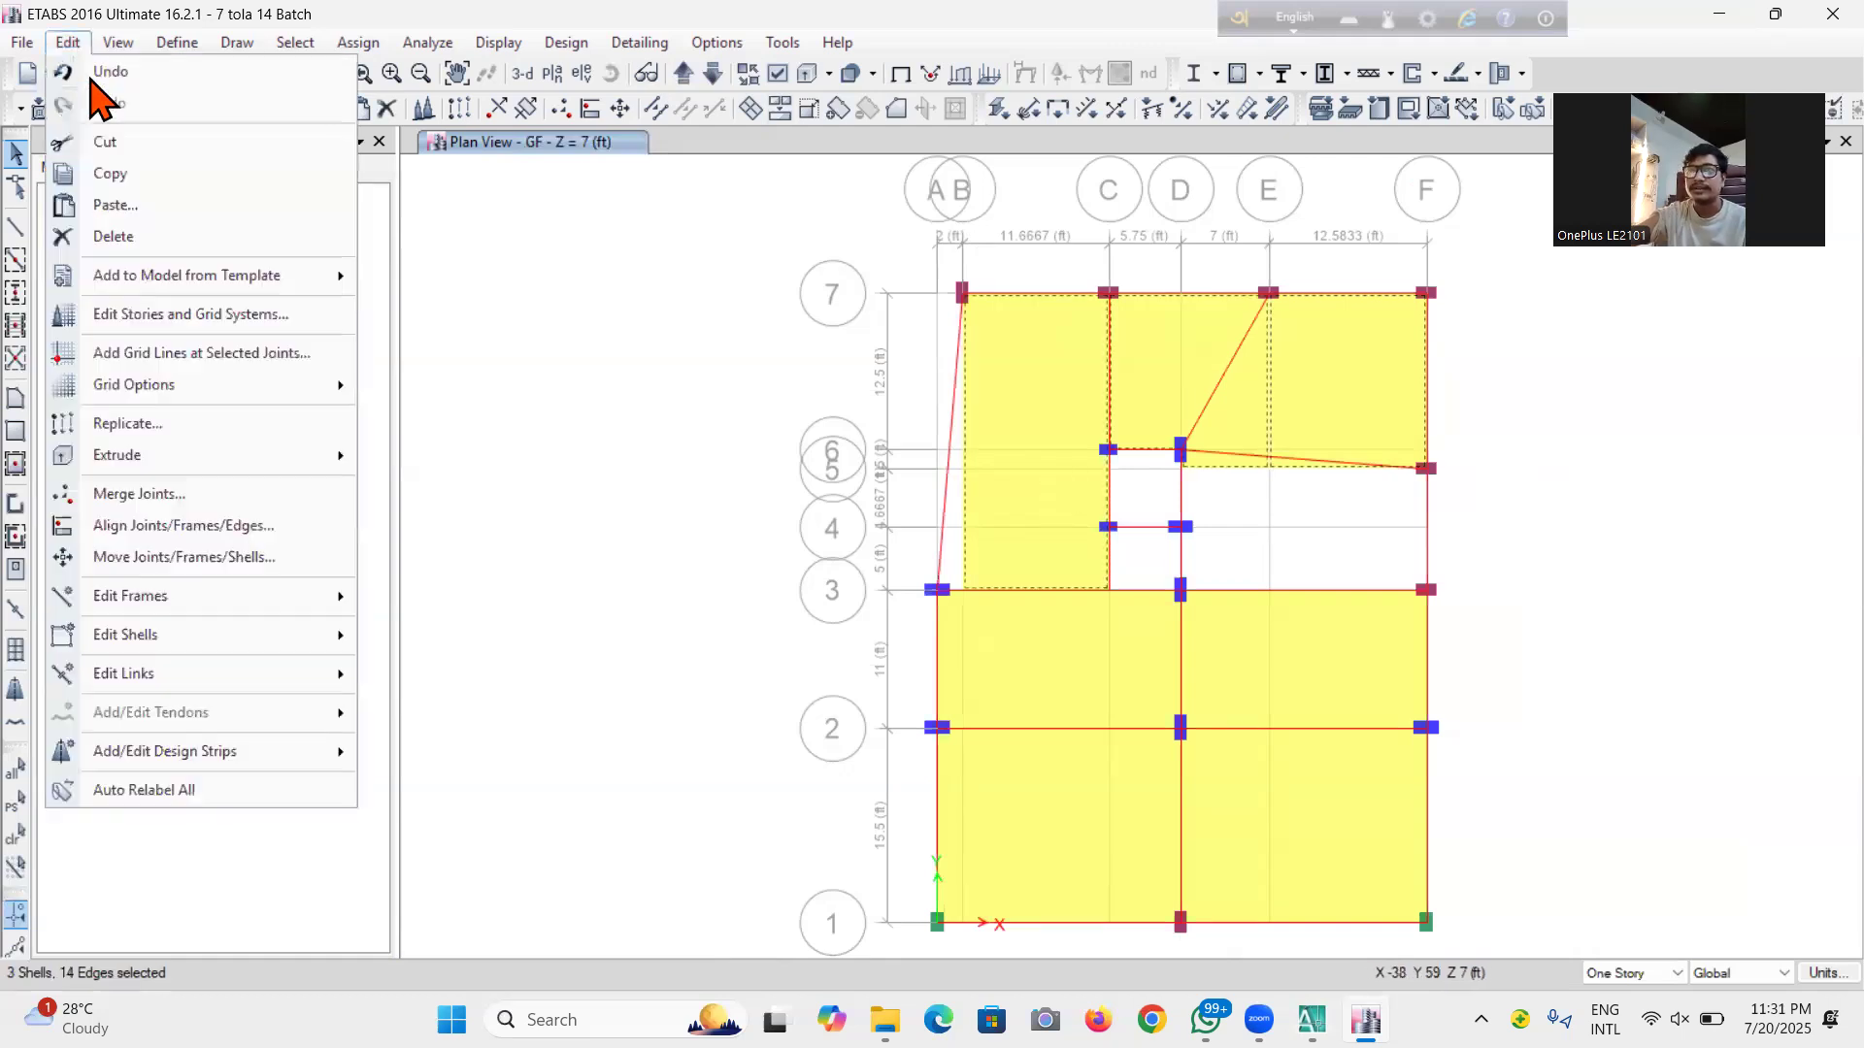
pyautogui.click(113, 237)
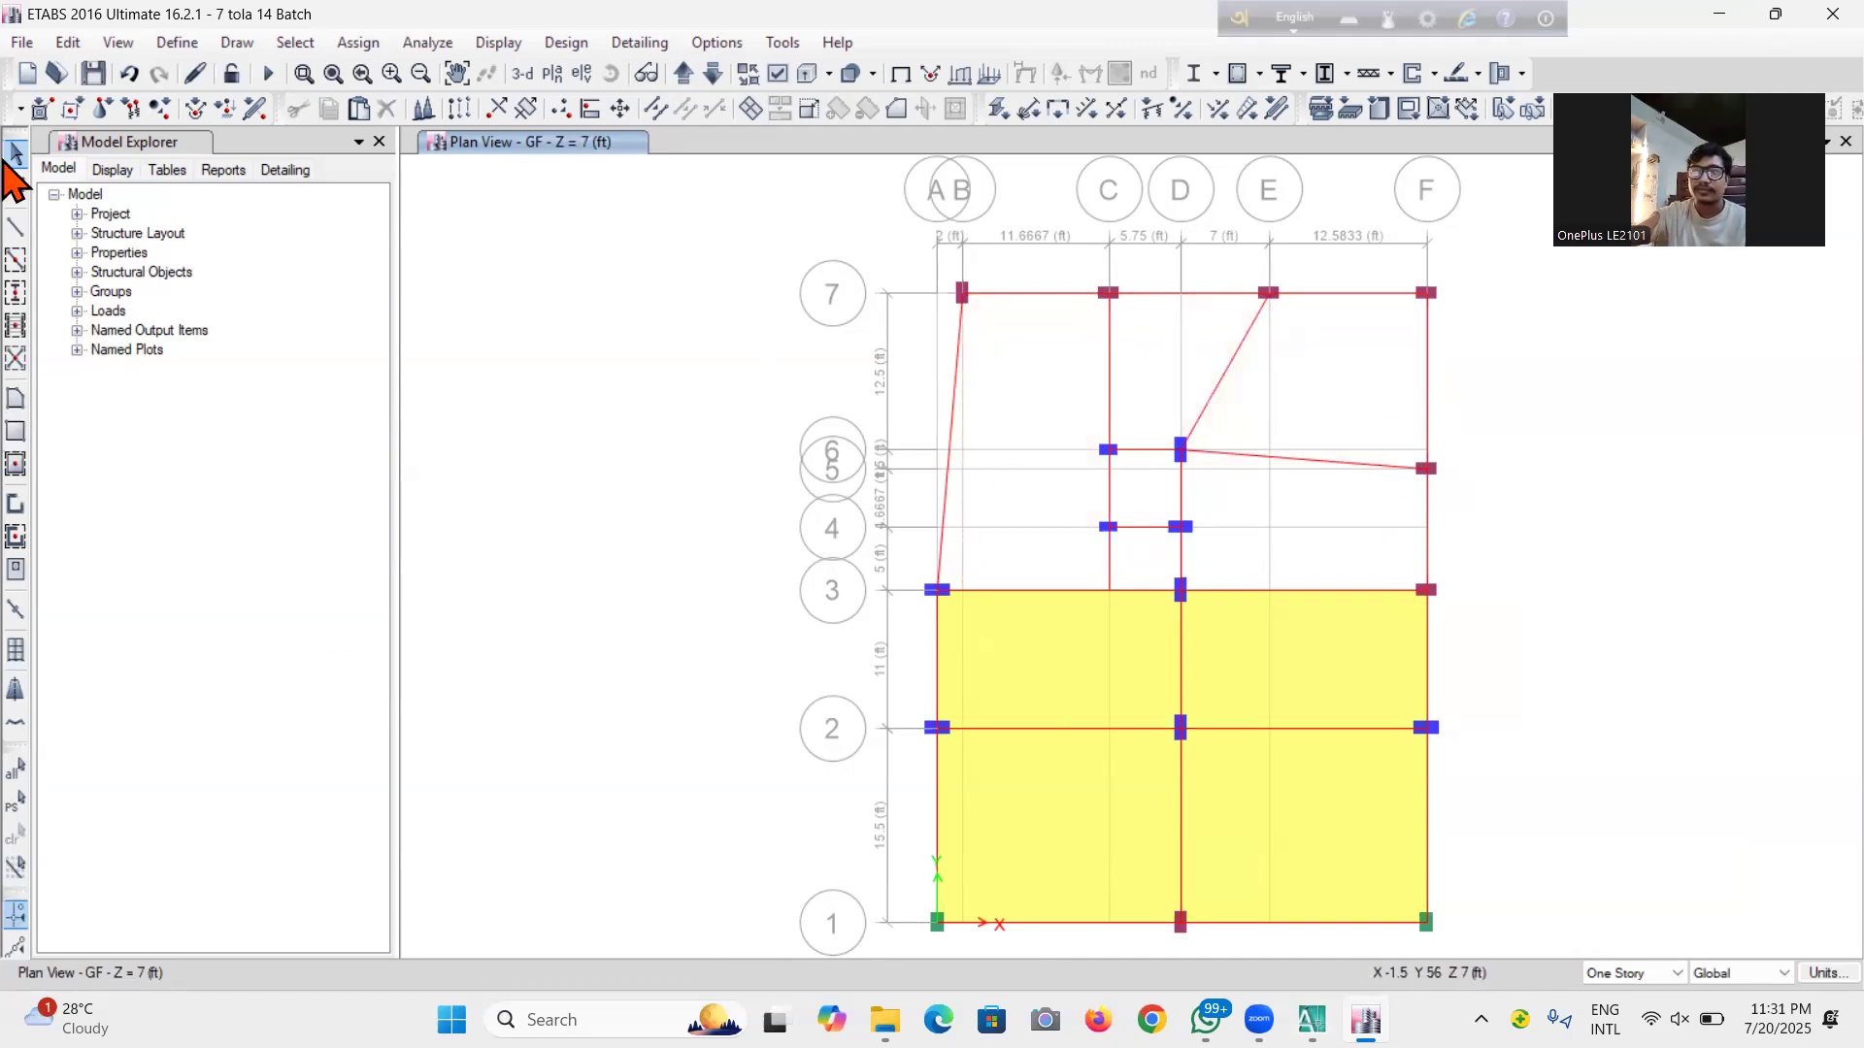
# Draw a polygonal Slab-5 panel on GF through grid points B7, C7, C3 and A3, following the slanted edge beam
pyautogui.click(15, 402)
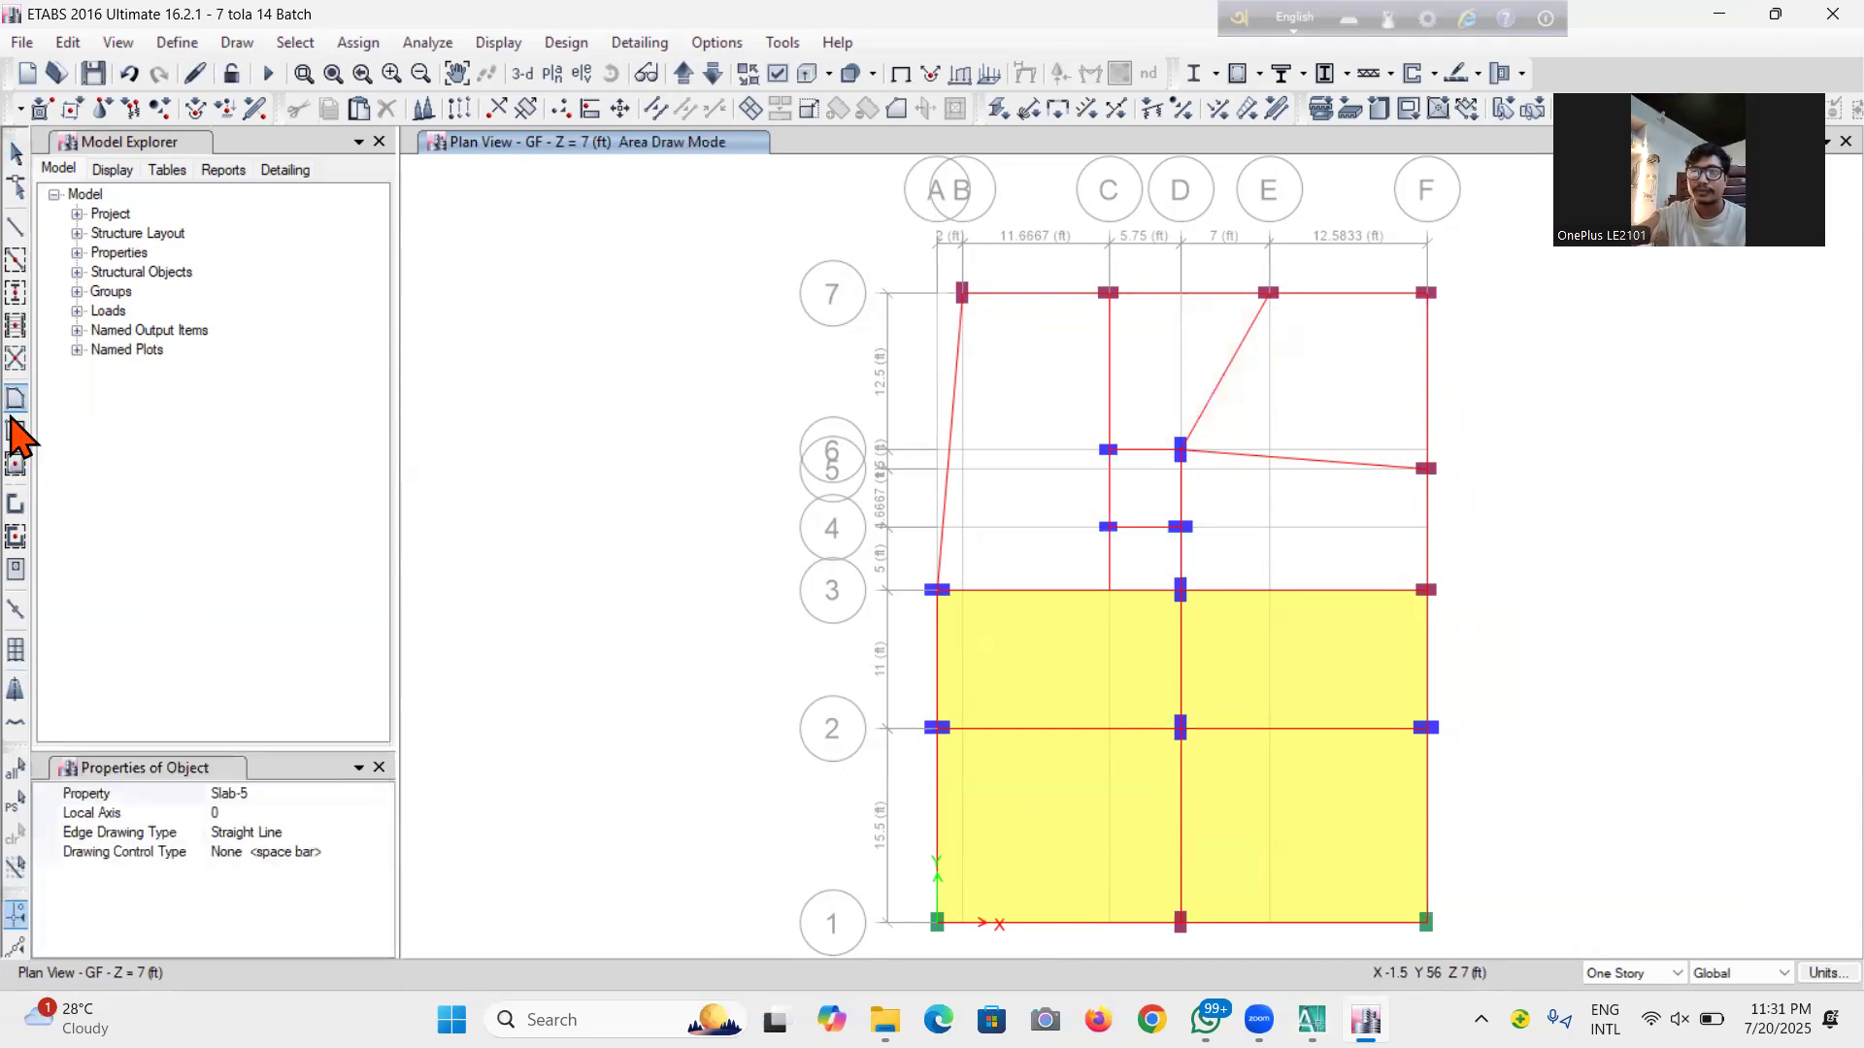
pyautogui.click(962, 293)
pyautogui.click(1107, 293)
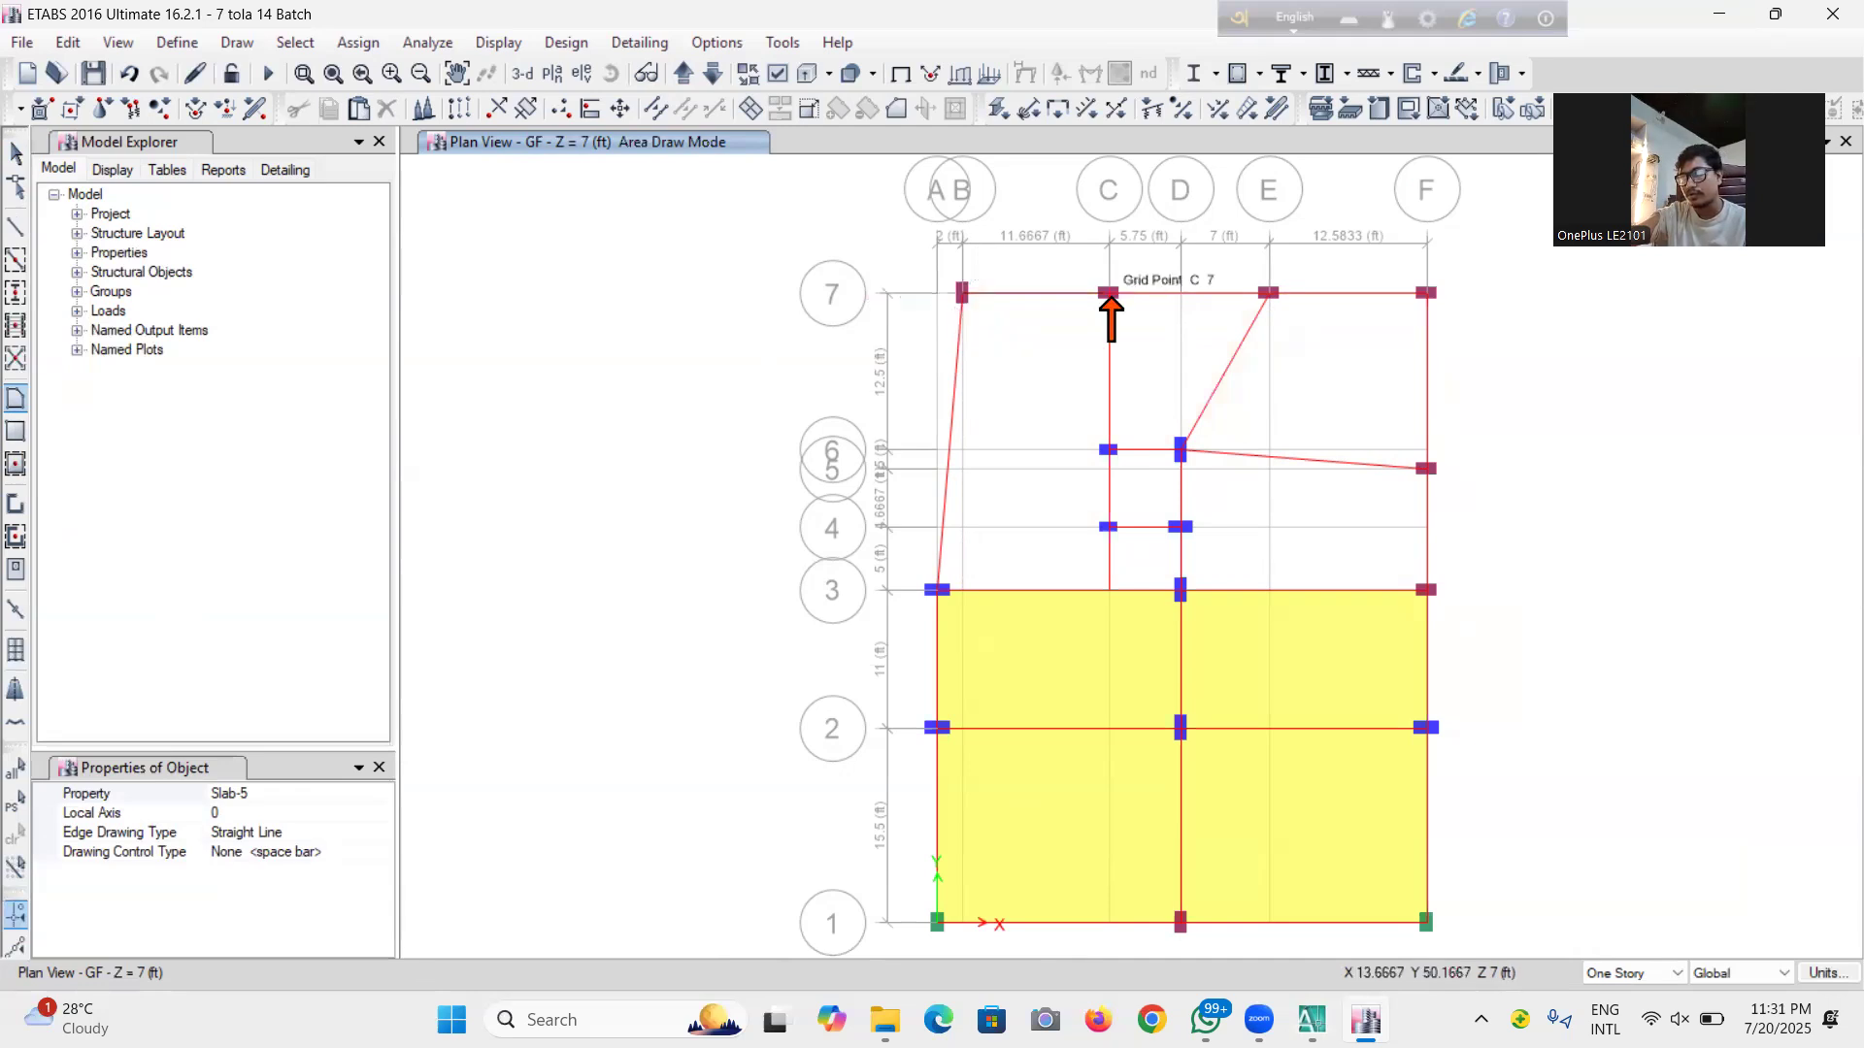
pyautogui.click(1110, 589)
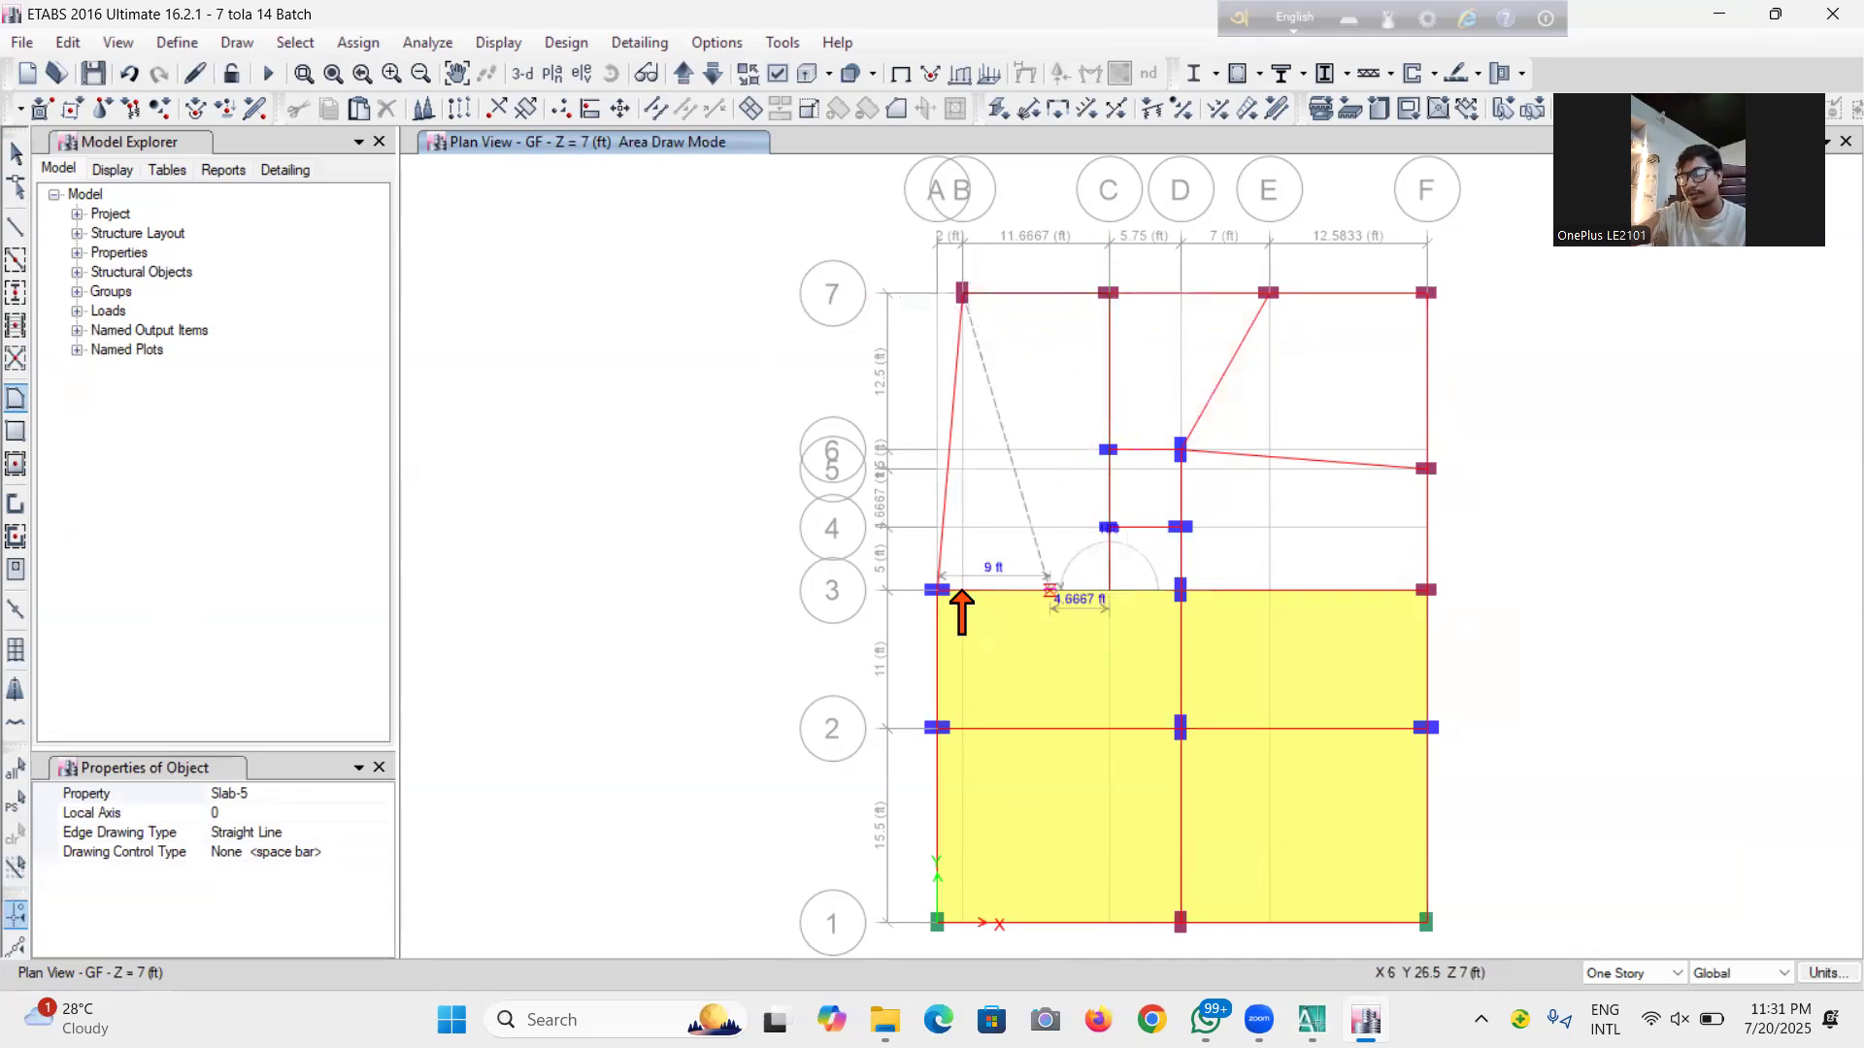
pyautogui.click(938, 589)
pyautogui.press('Return')
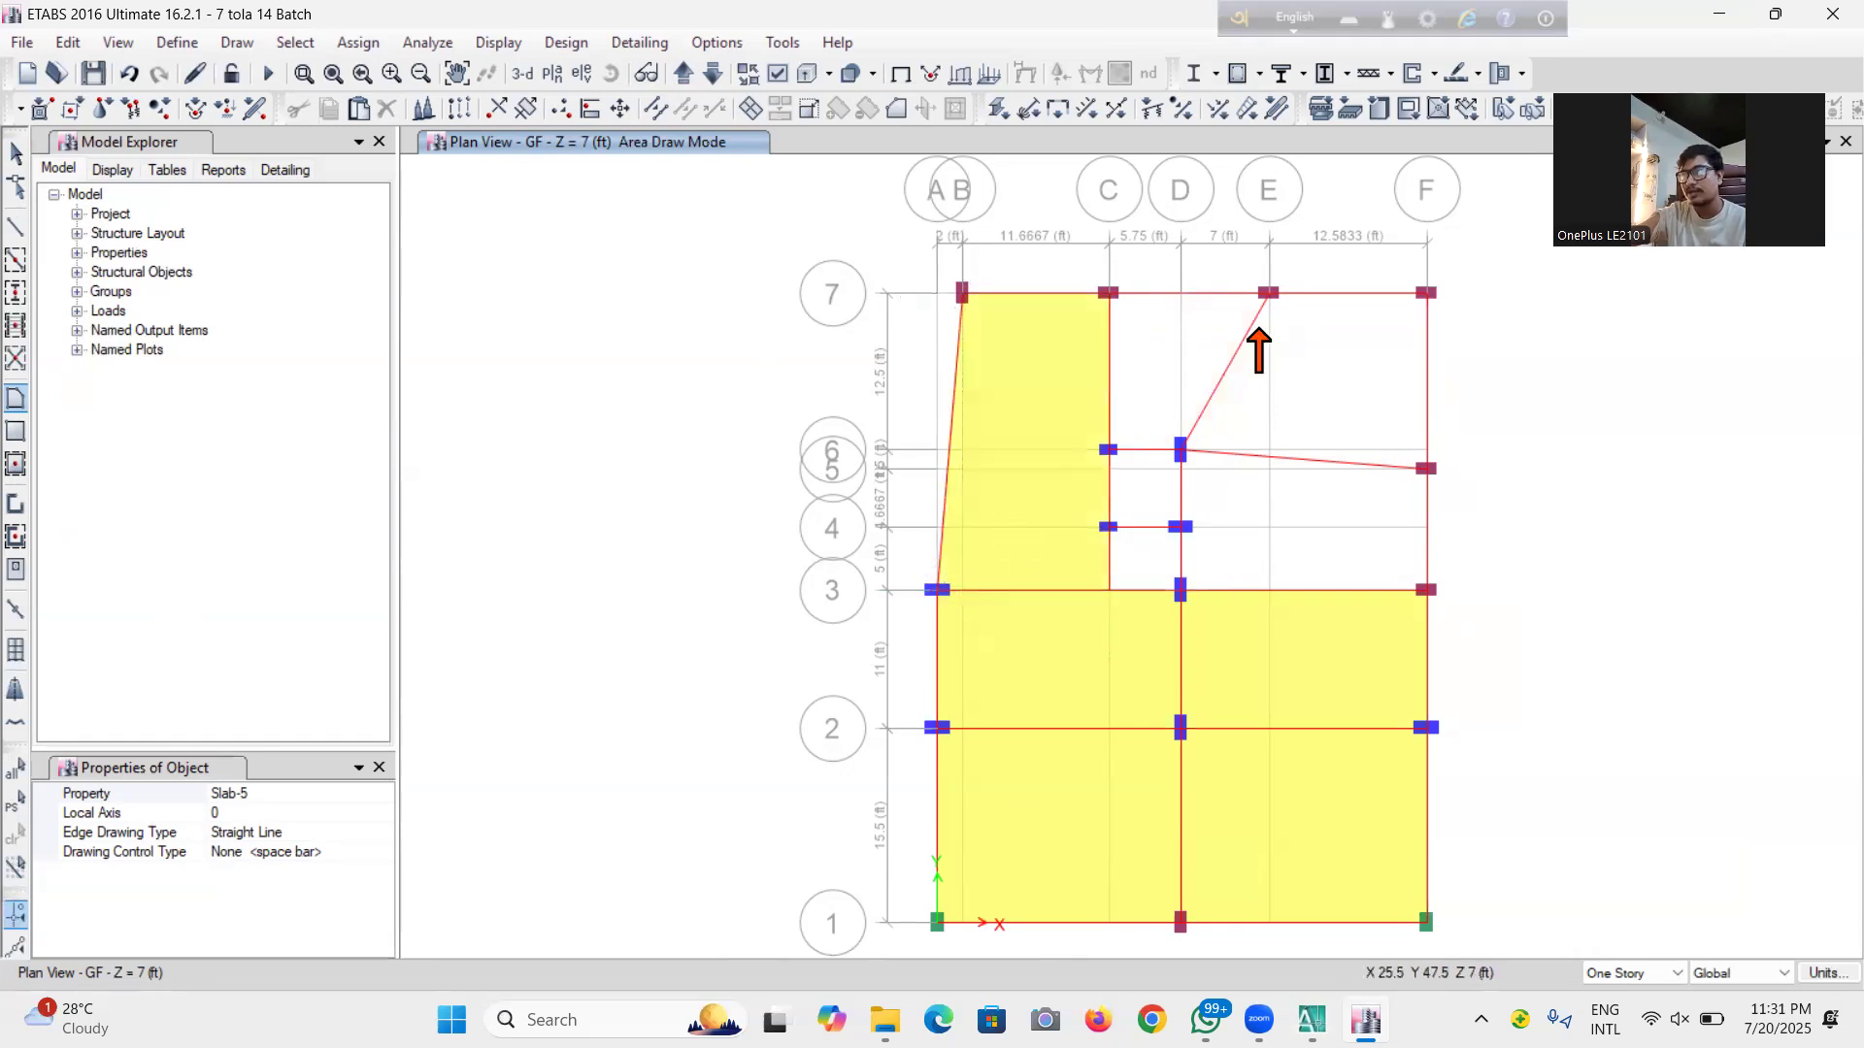
# Draw a polygonal Slab-5 panel on GF through grid points C7, E7, D6 and C6
pyautogui.scroll(5, 1160, 346)
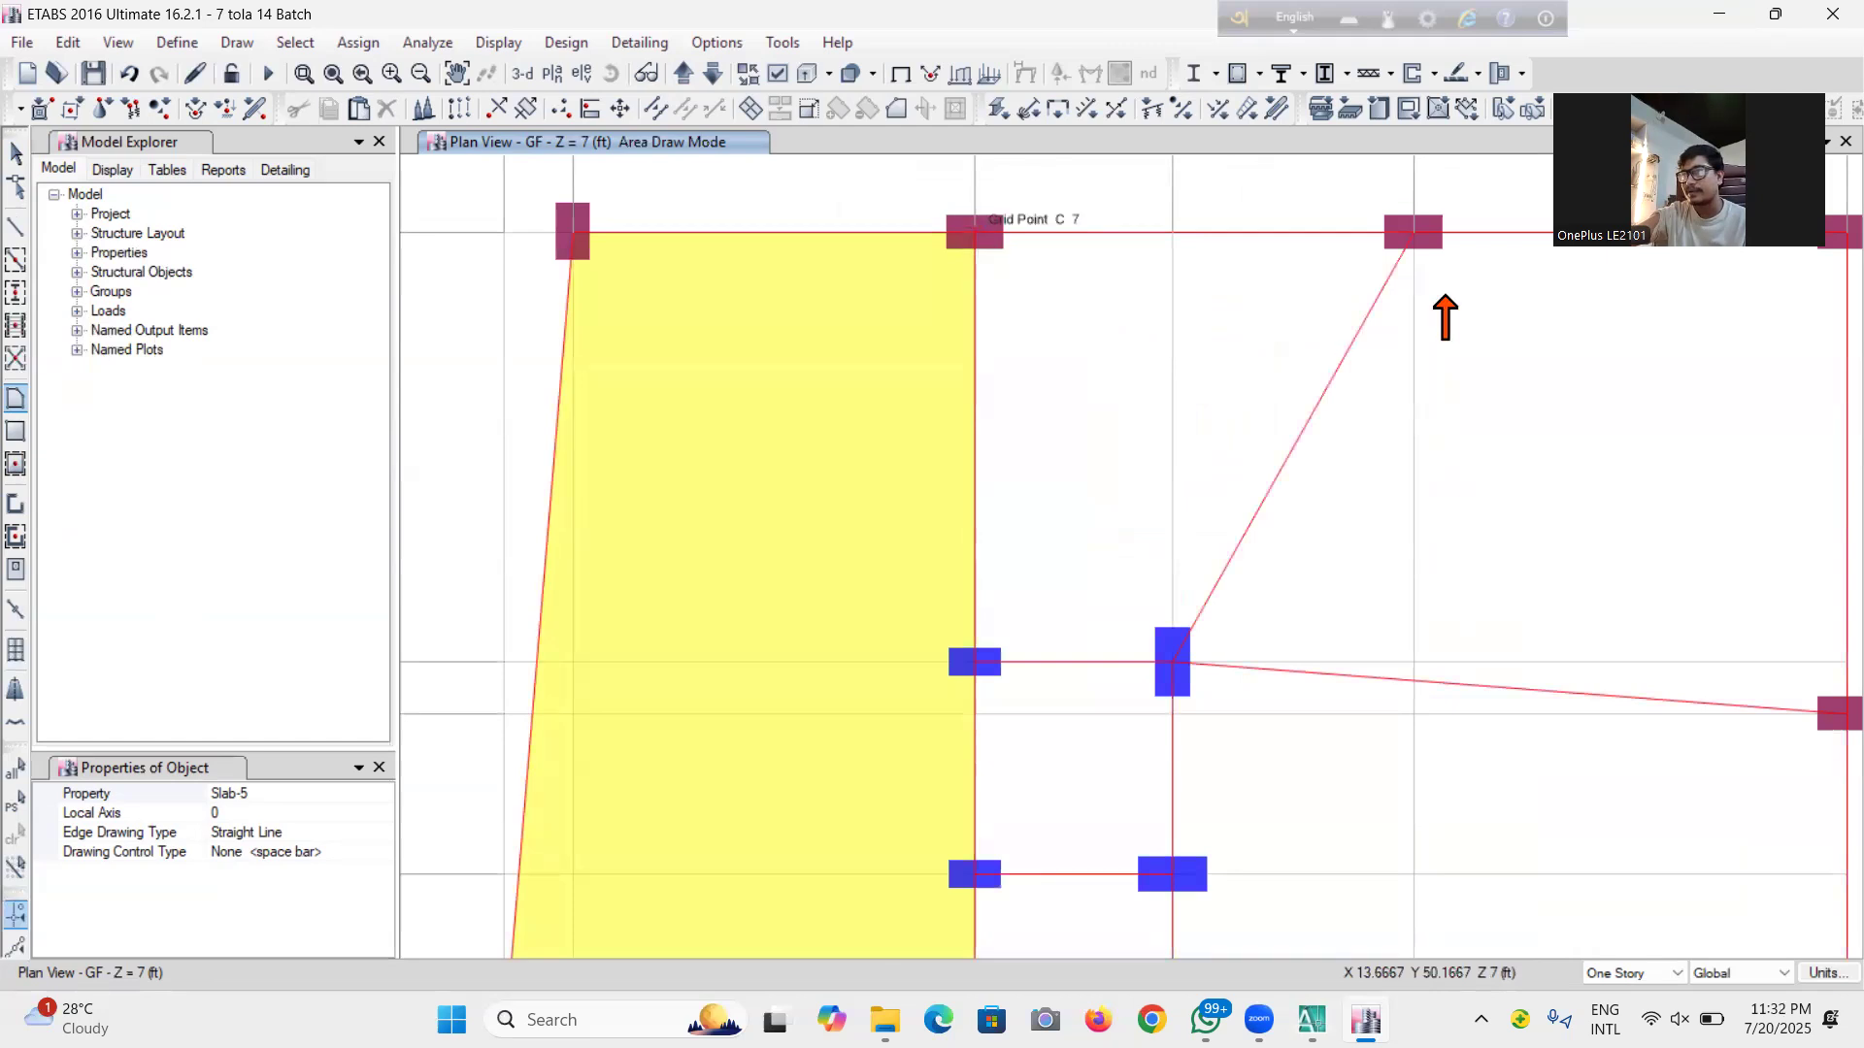
pyautogui.click(1412, 233)
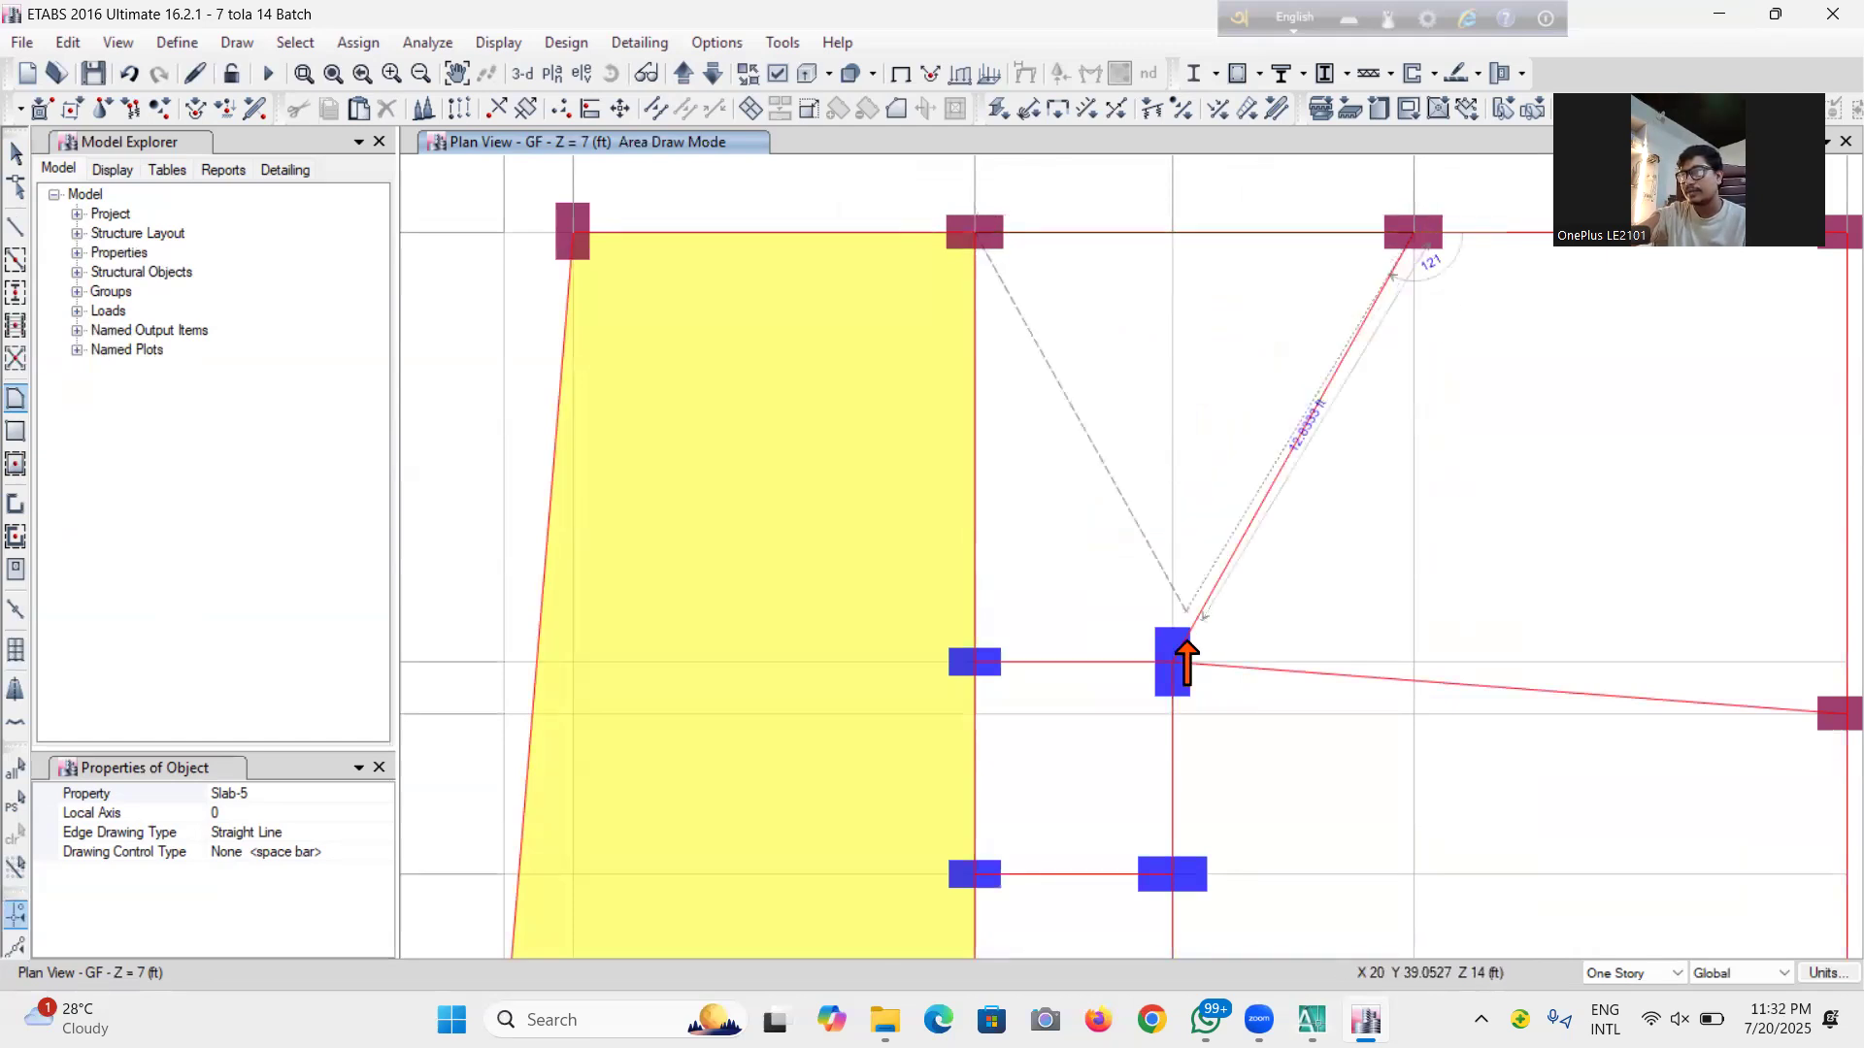
pyautogui.click(1172, 662)
pyautogui.click(975, 664)
pyautogui.press('Return')
pyautogui.scroll(-4, 877, 578)
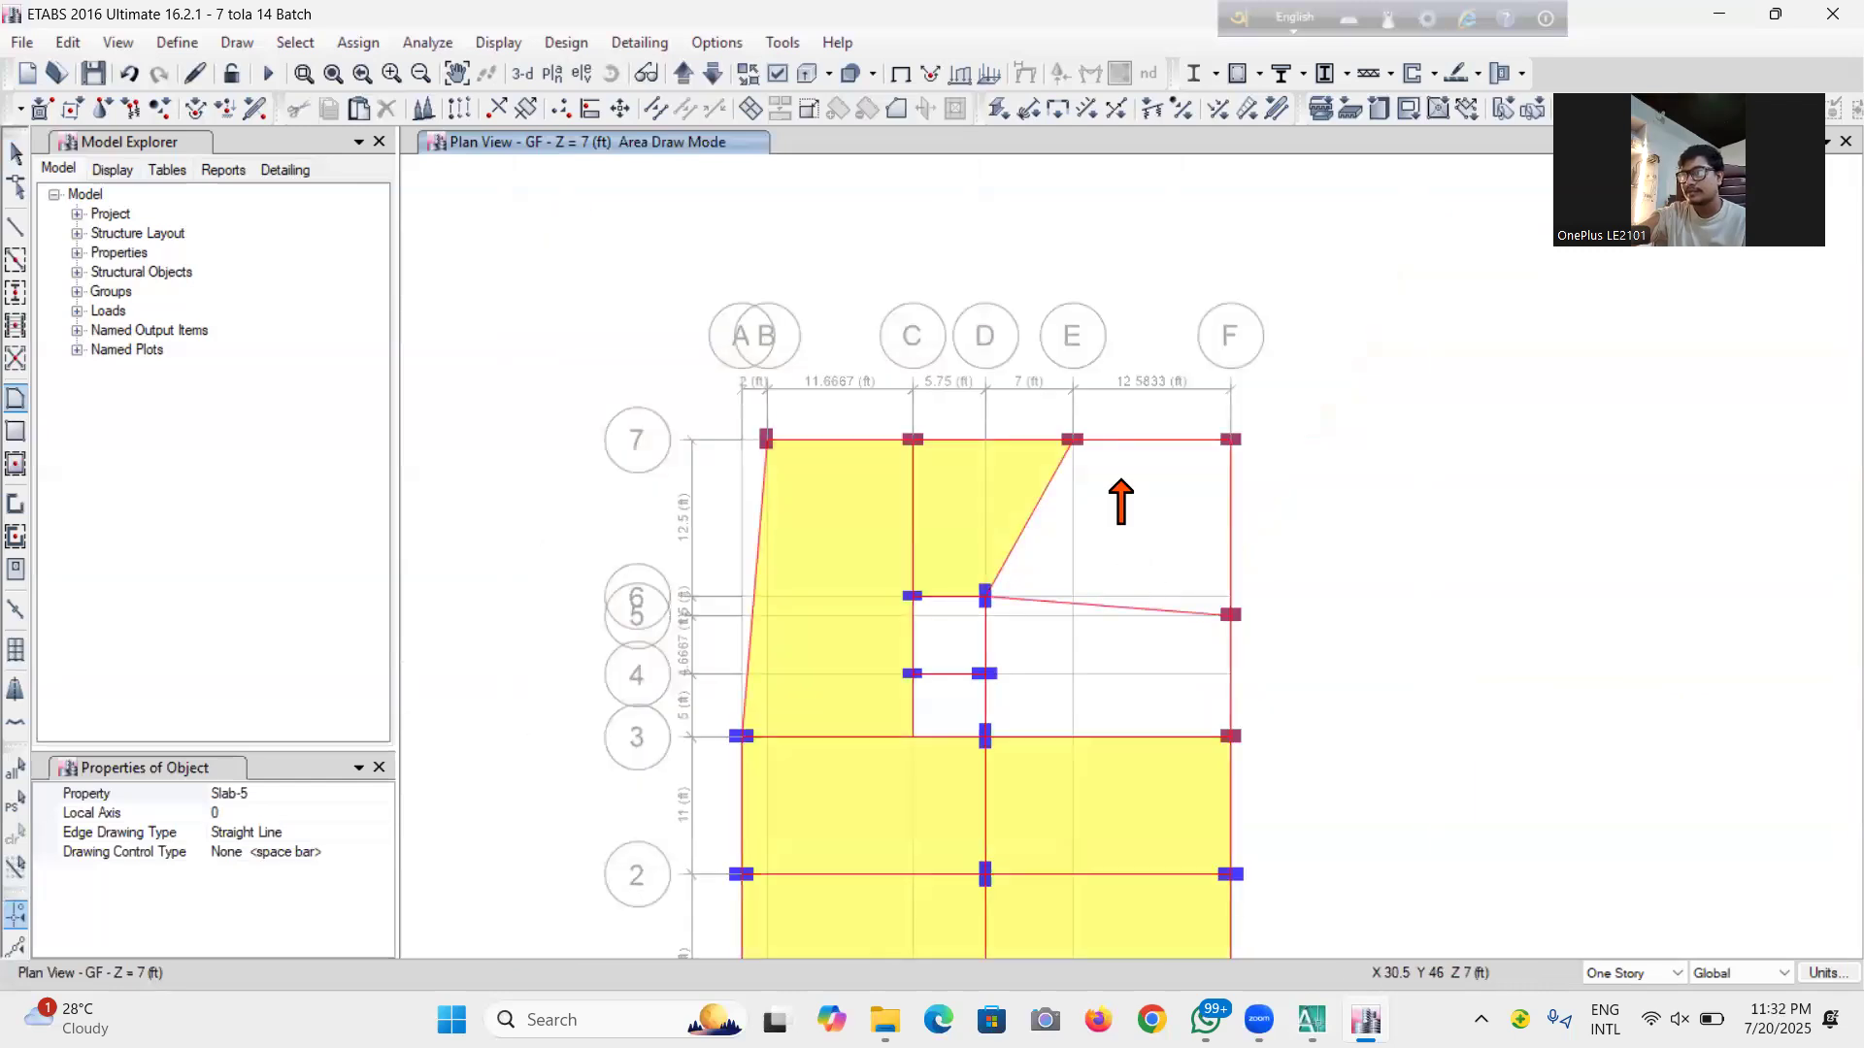
# Draw a polygonal Slab-5 panel on GF through grid points E7, F7, F5 and D6
pyautogui.scroll(3, 1121, 502)
pyautogui.click(990, 374)
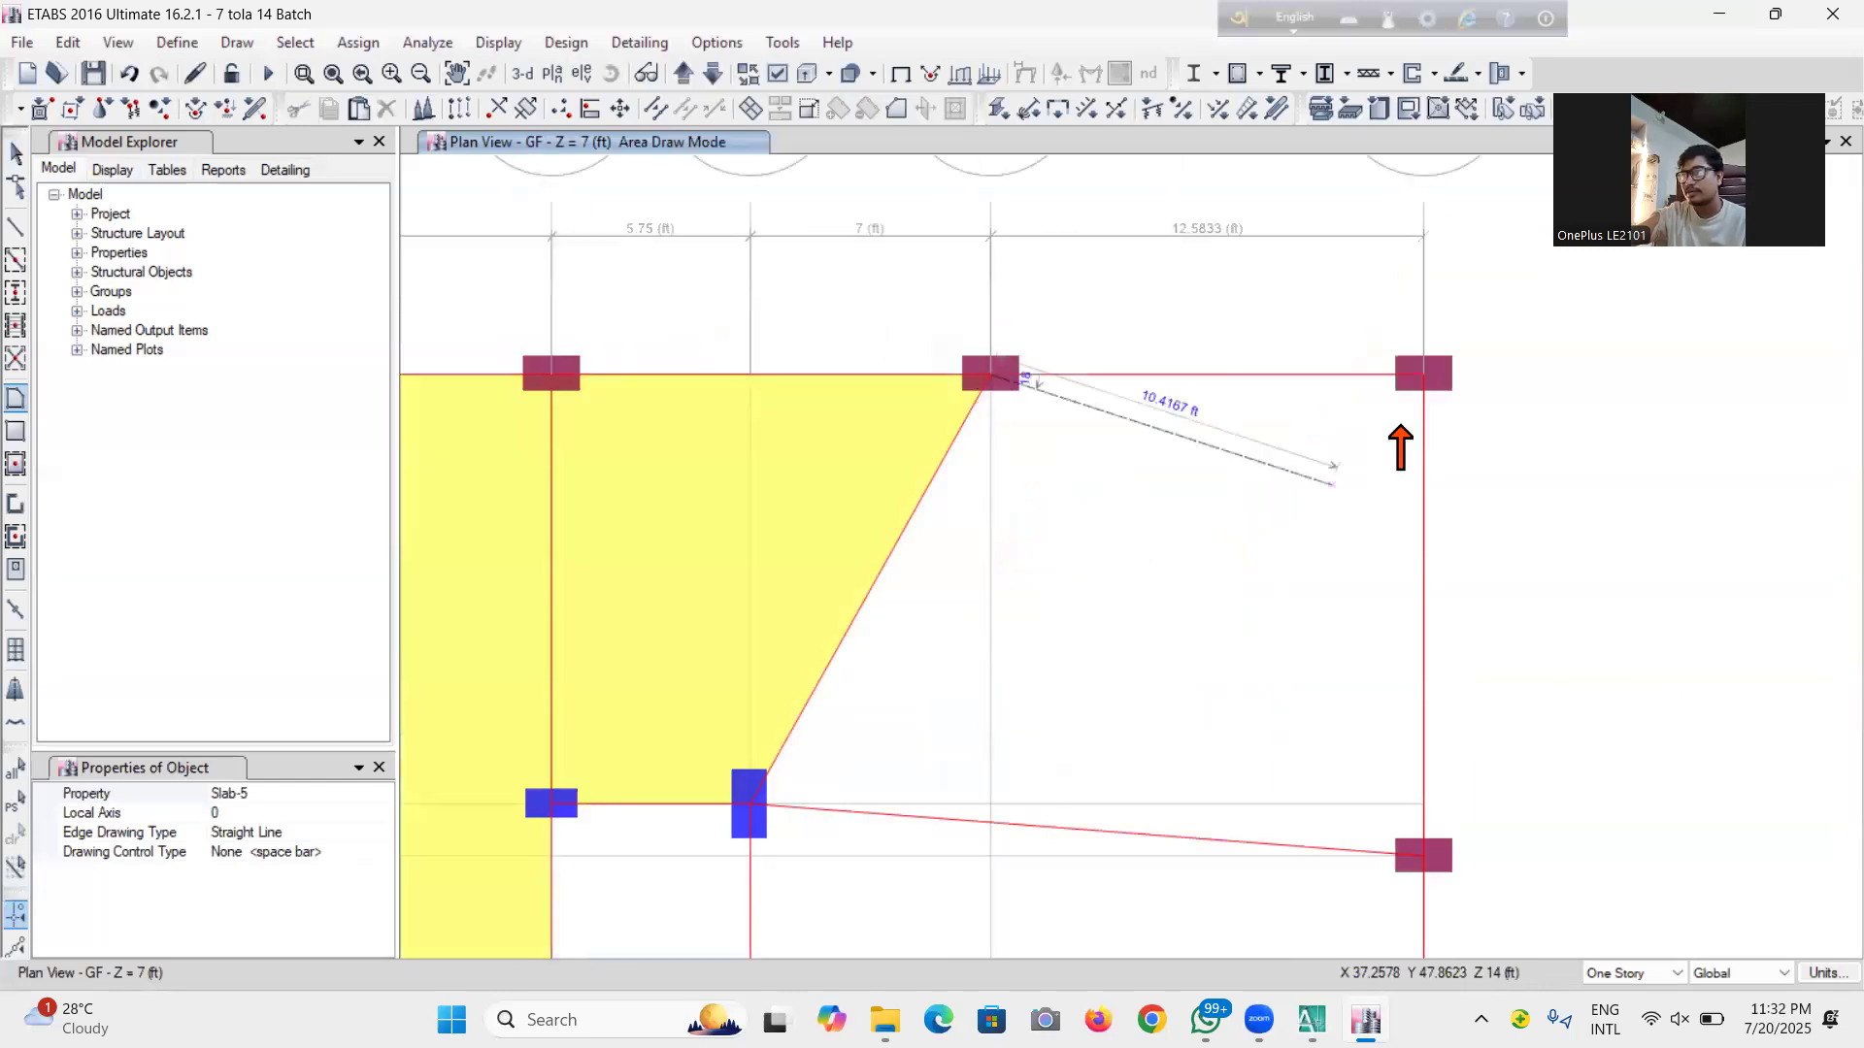
pyautogui.click(1423, 373)
pyautogui.click(1423, 855)
pyautogui.click(748, 803)
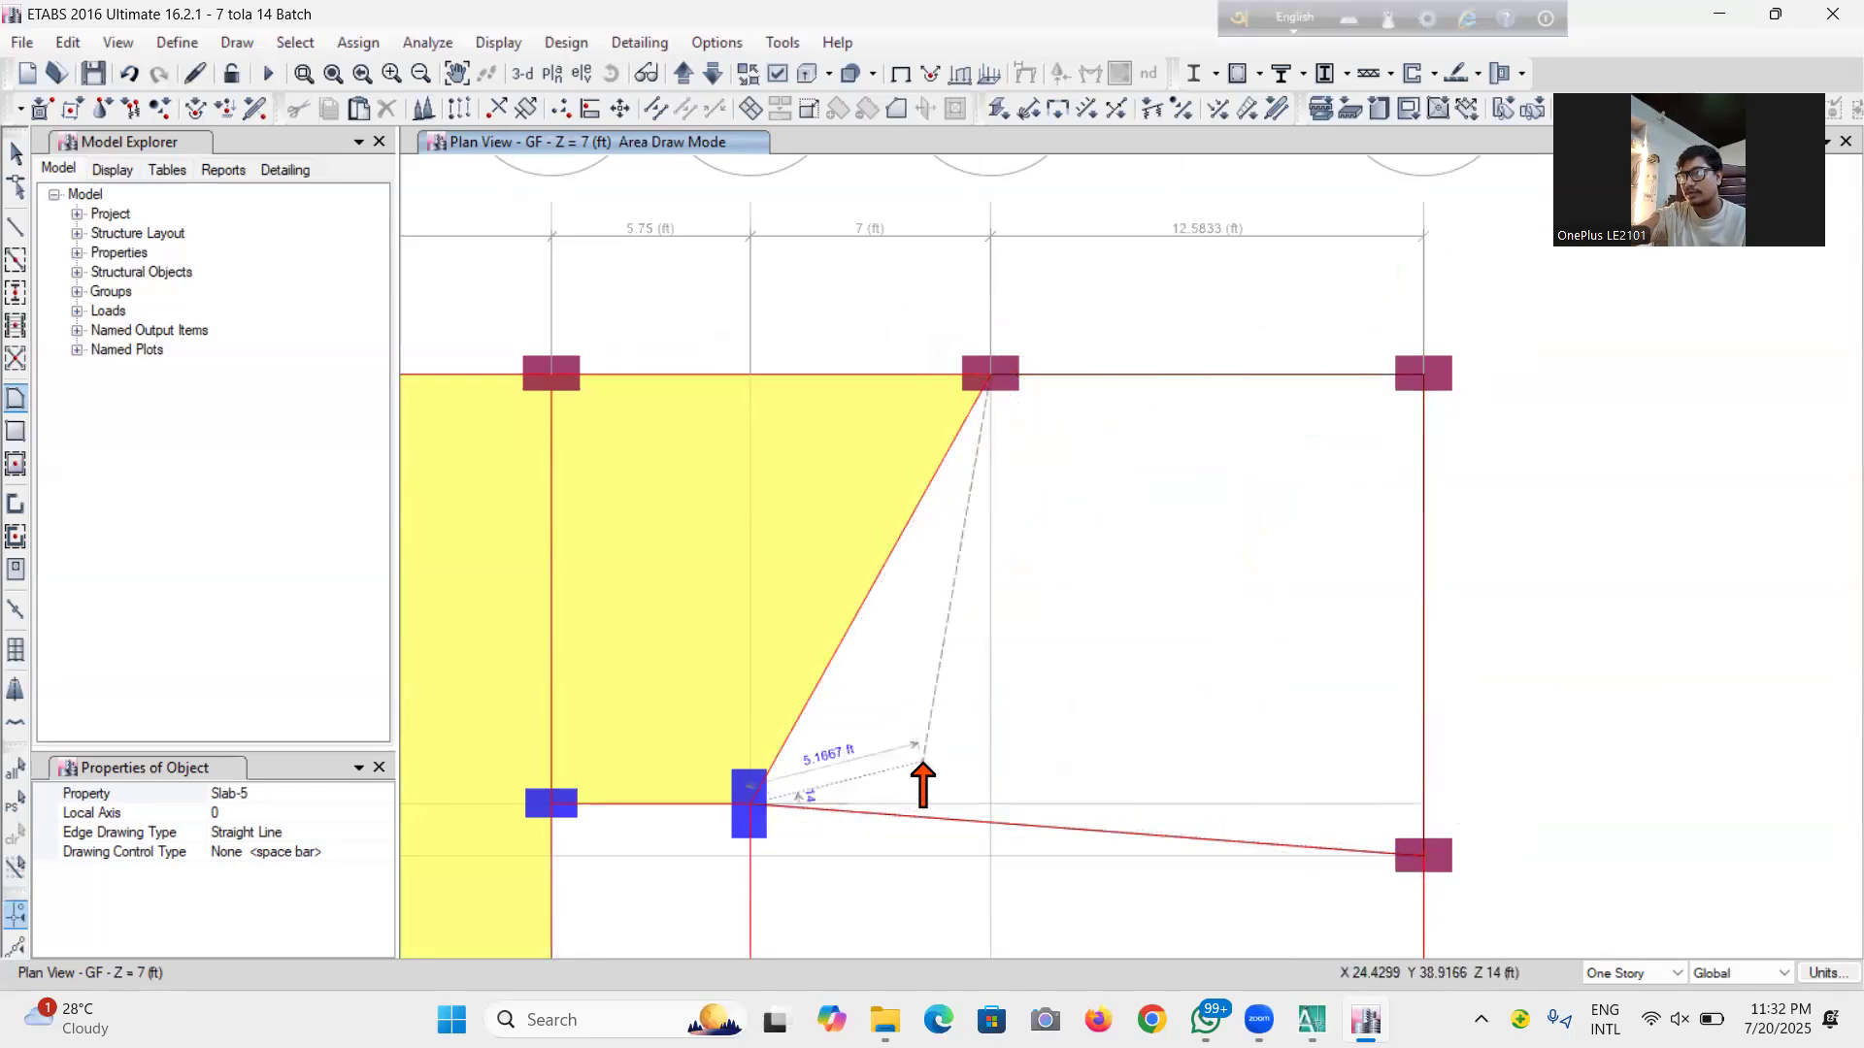
pyautogui.press('Return')
# Draw a small Slab-5 panel on GF through grid points C4, D4, D3 and C3
pyautogui.scroll(-3, 1198, 524)
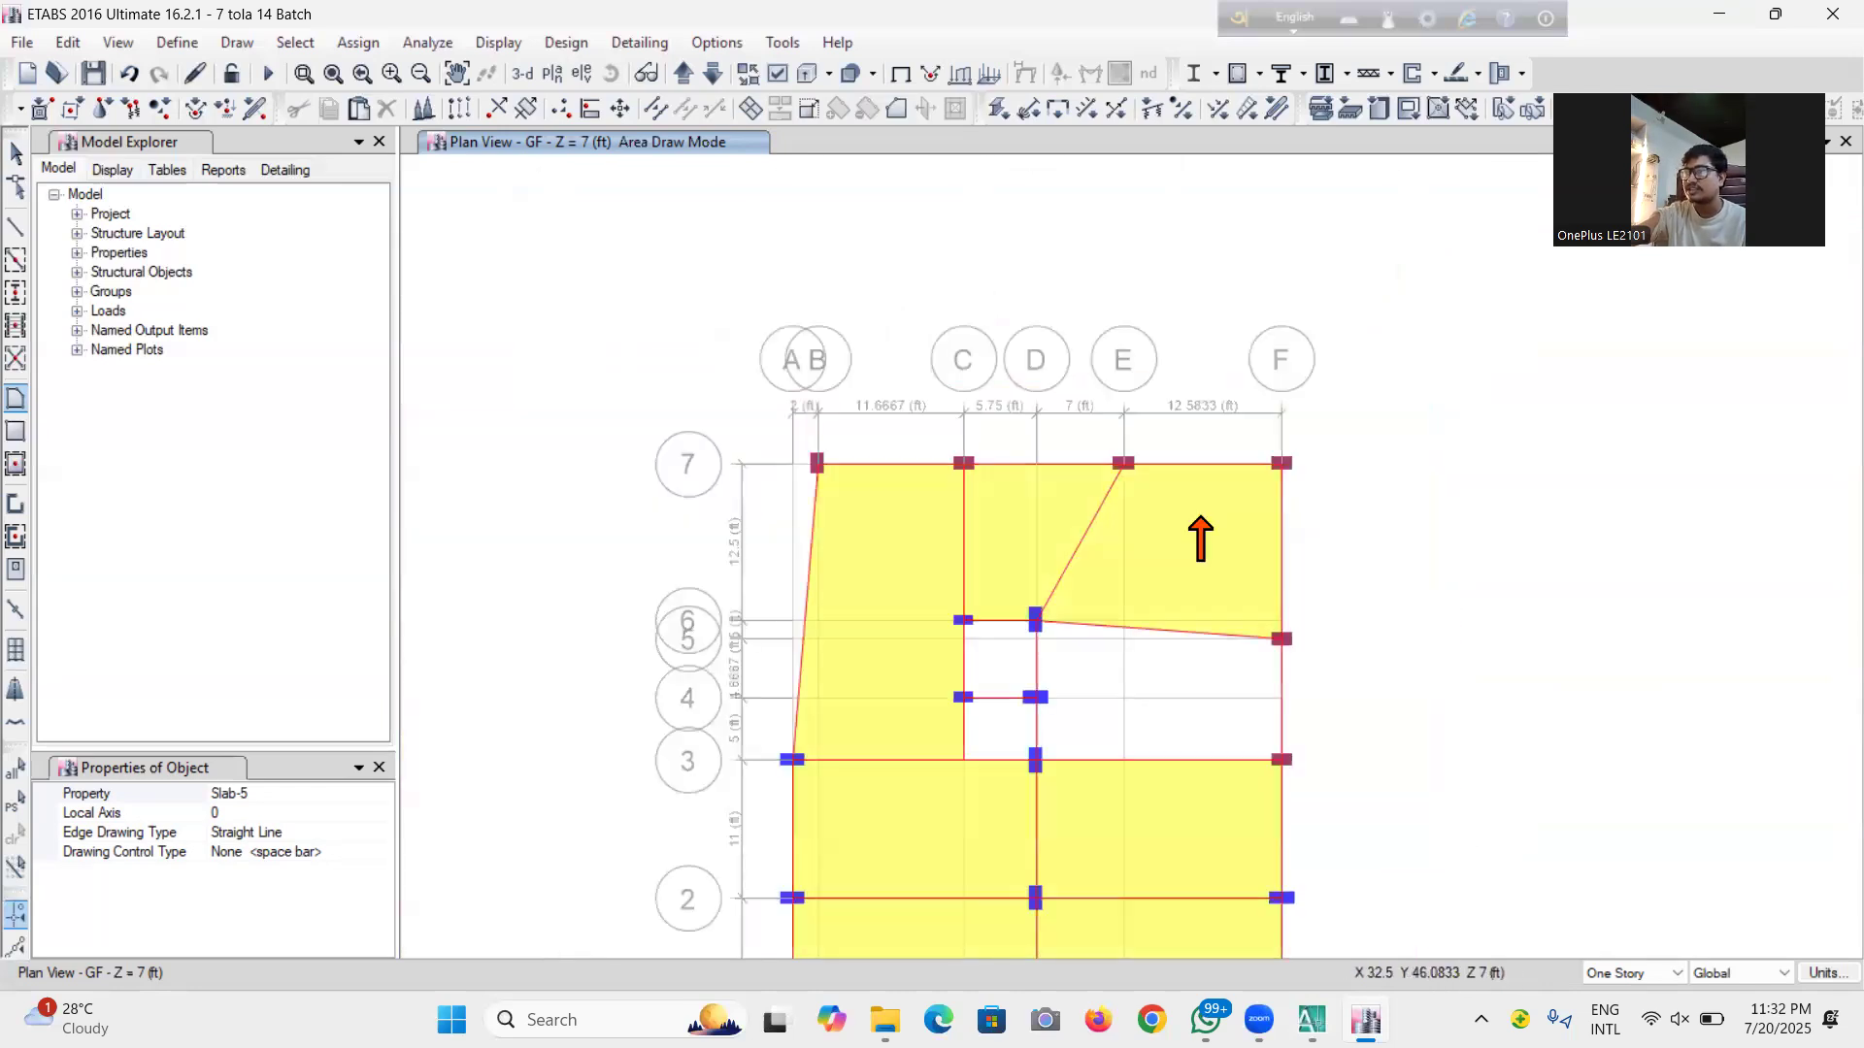
pyautogui.scroll(-2, 1181, 550)
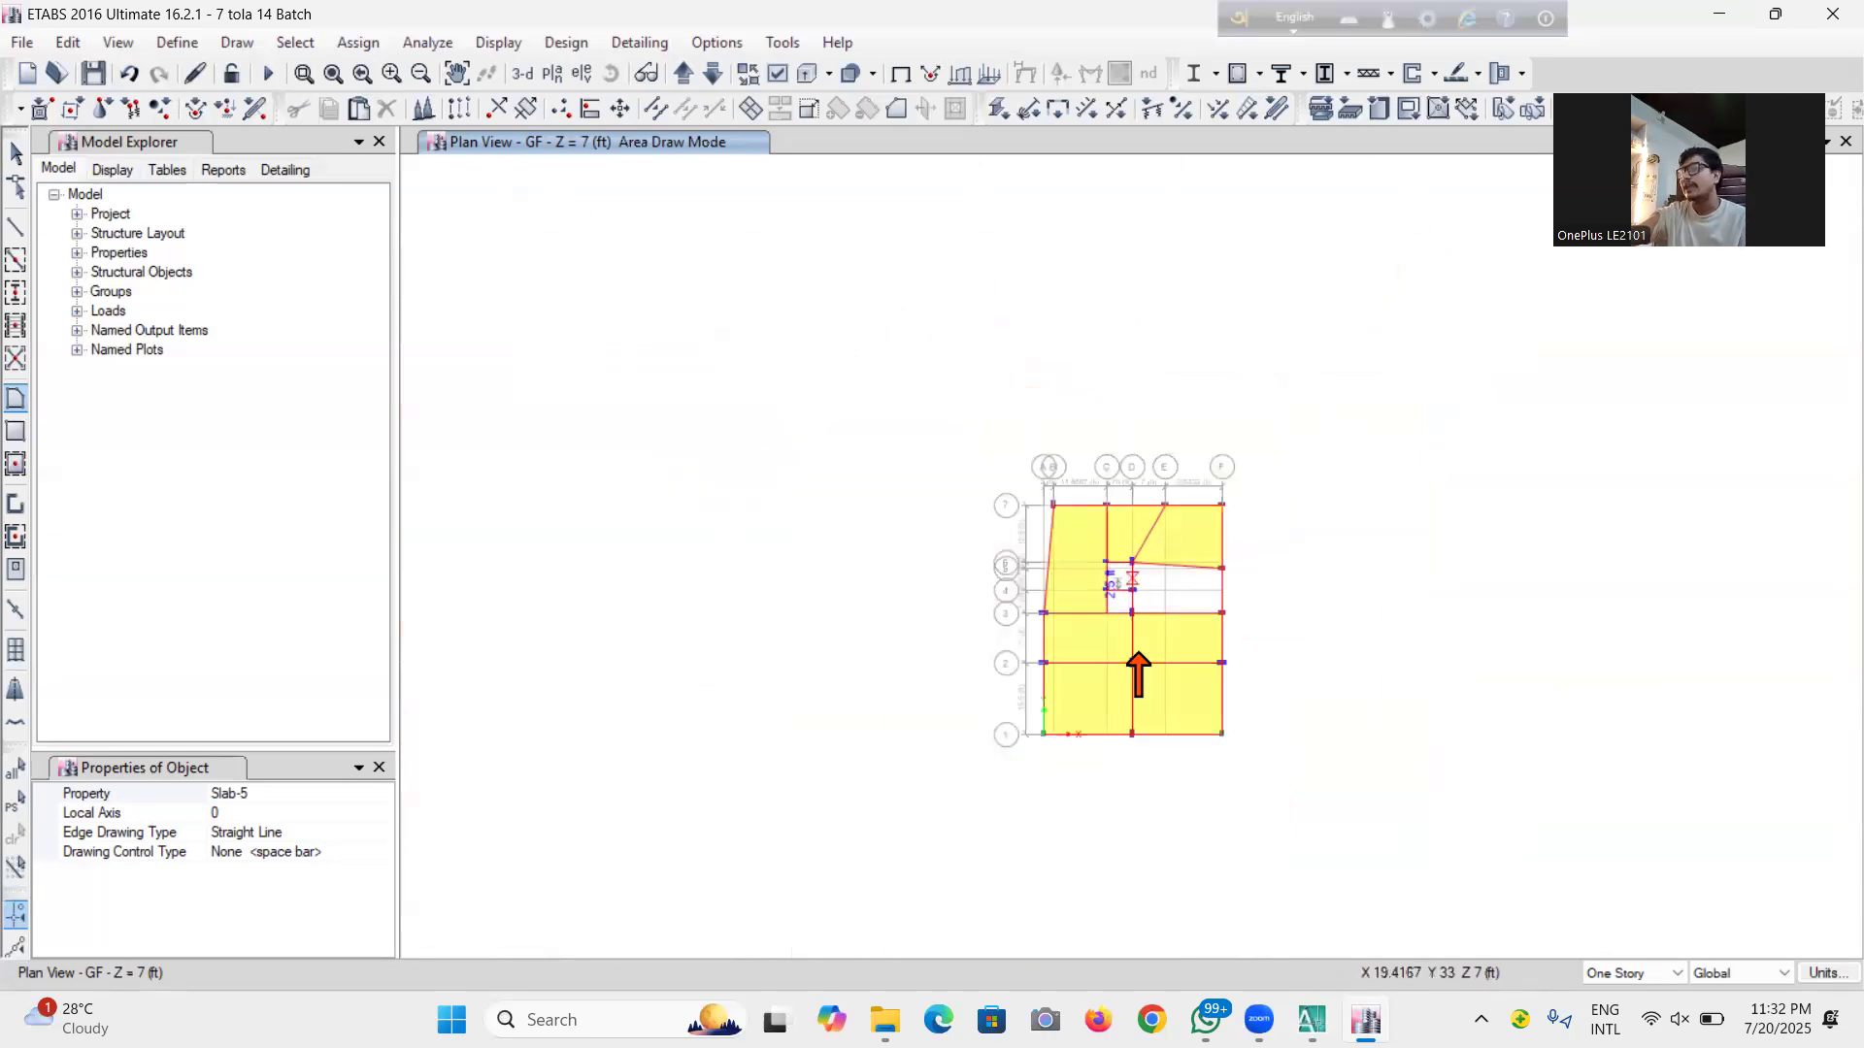
pyautogui.scroll(6, 1067, 675)
pyautogui.click(1053, 515)
pyautogui.click(1252, 684)
pyautogui.click(1053, 683)
pyautogui.press('Return')
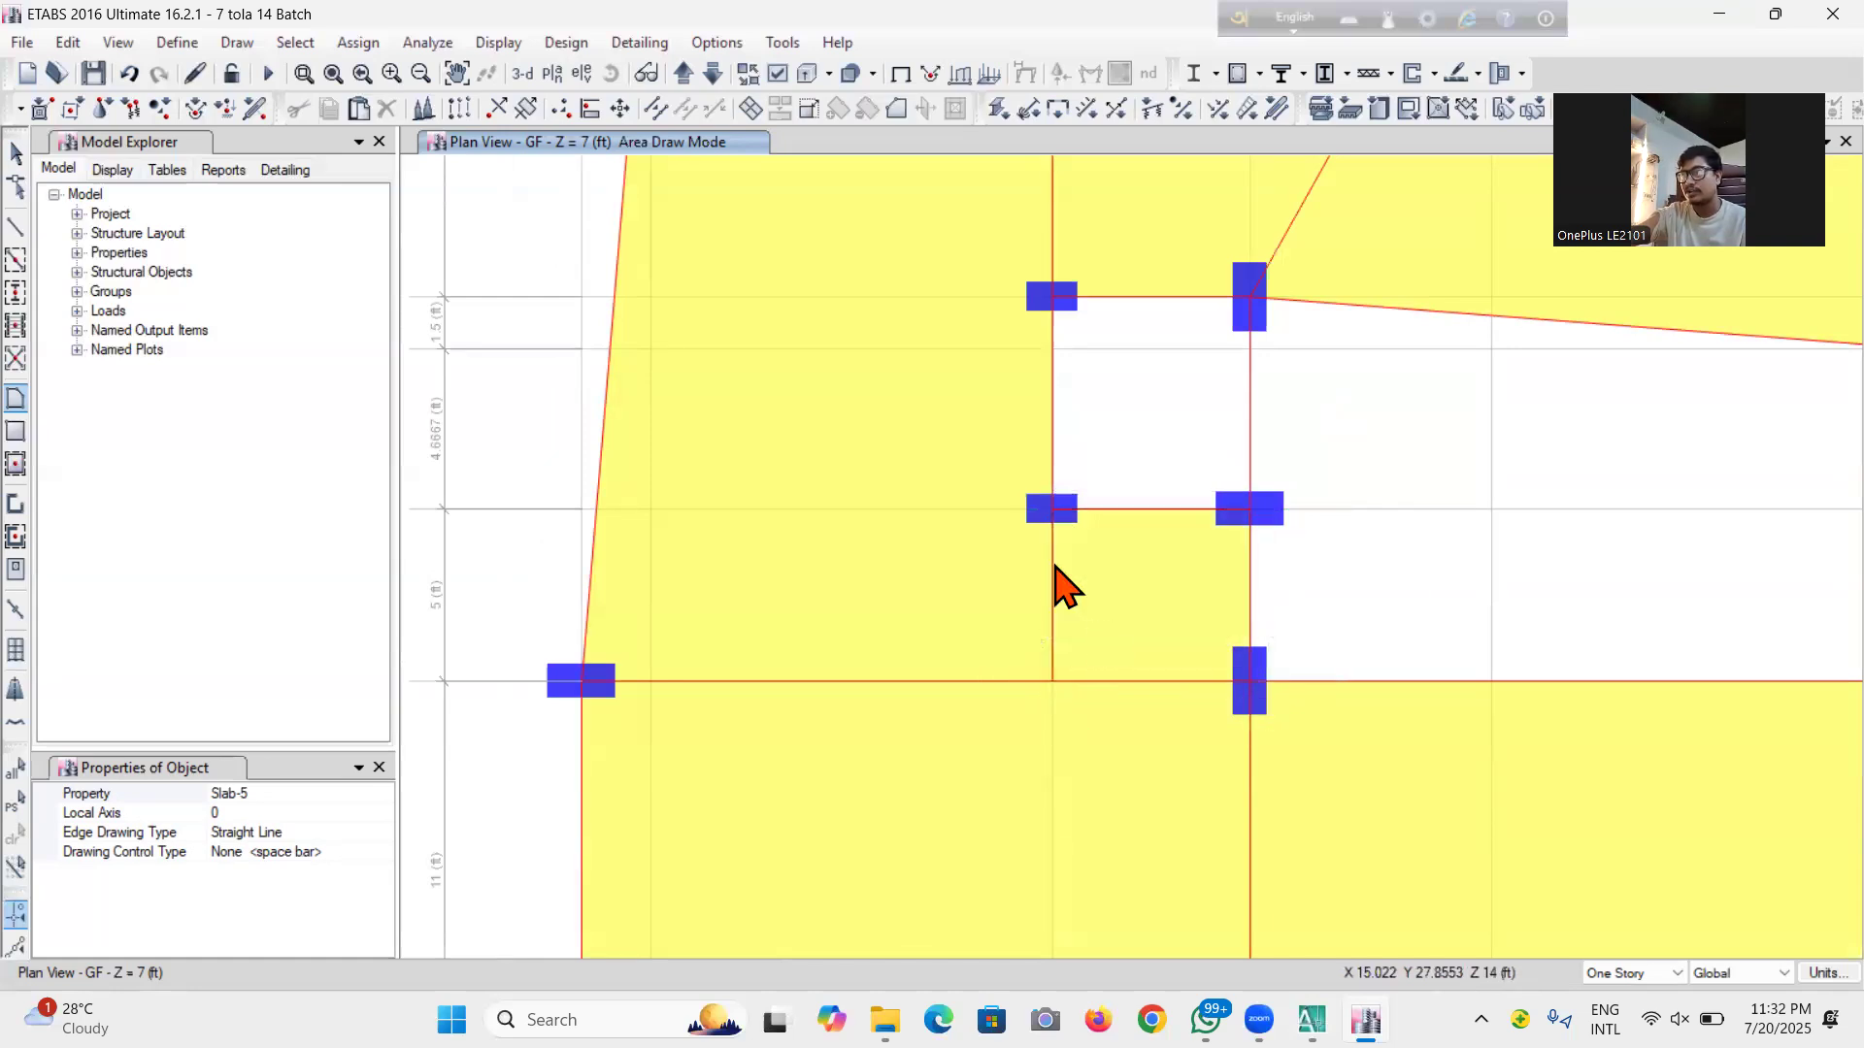
# Leave area drawing on the GF plan and save the model
pyautogui.scroll(-5, 1052, 565)
pyautogui.moveTo(1089, 751); pyautogui.dragTo(1045, 696, button='middle')
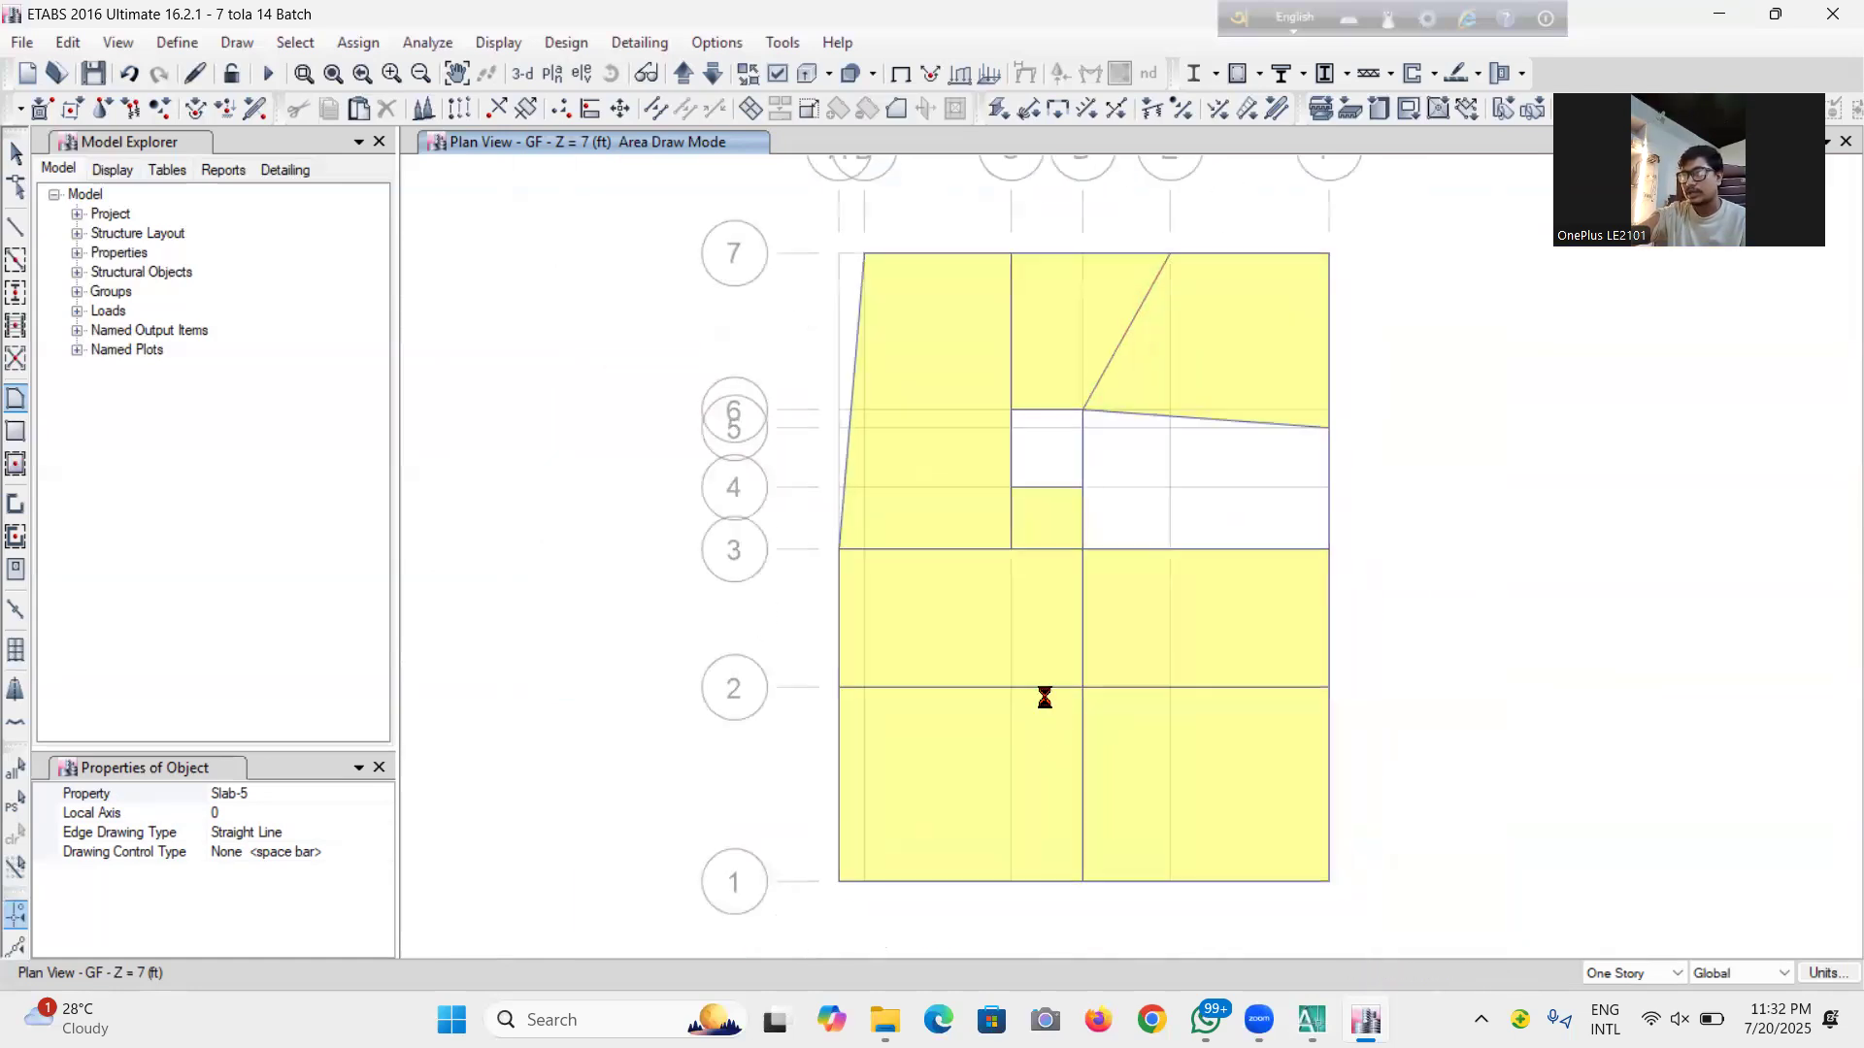
pyautogui.press('Escape')
pyautogui.click(17, 155)
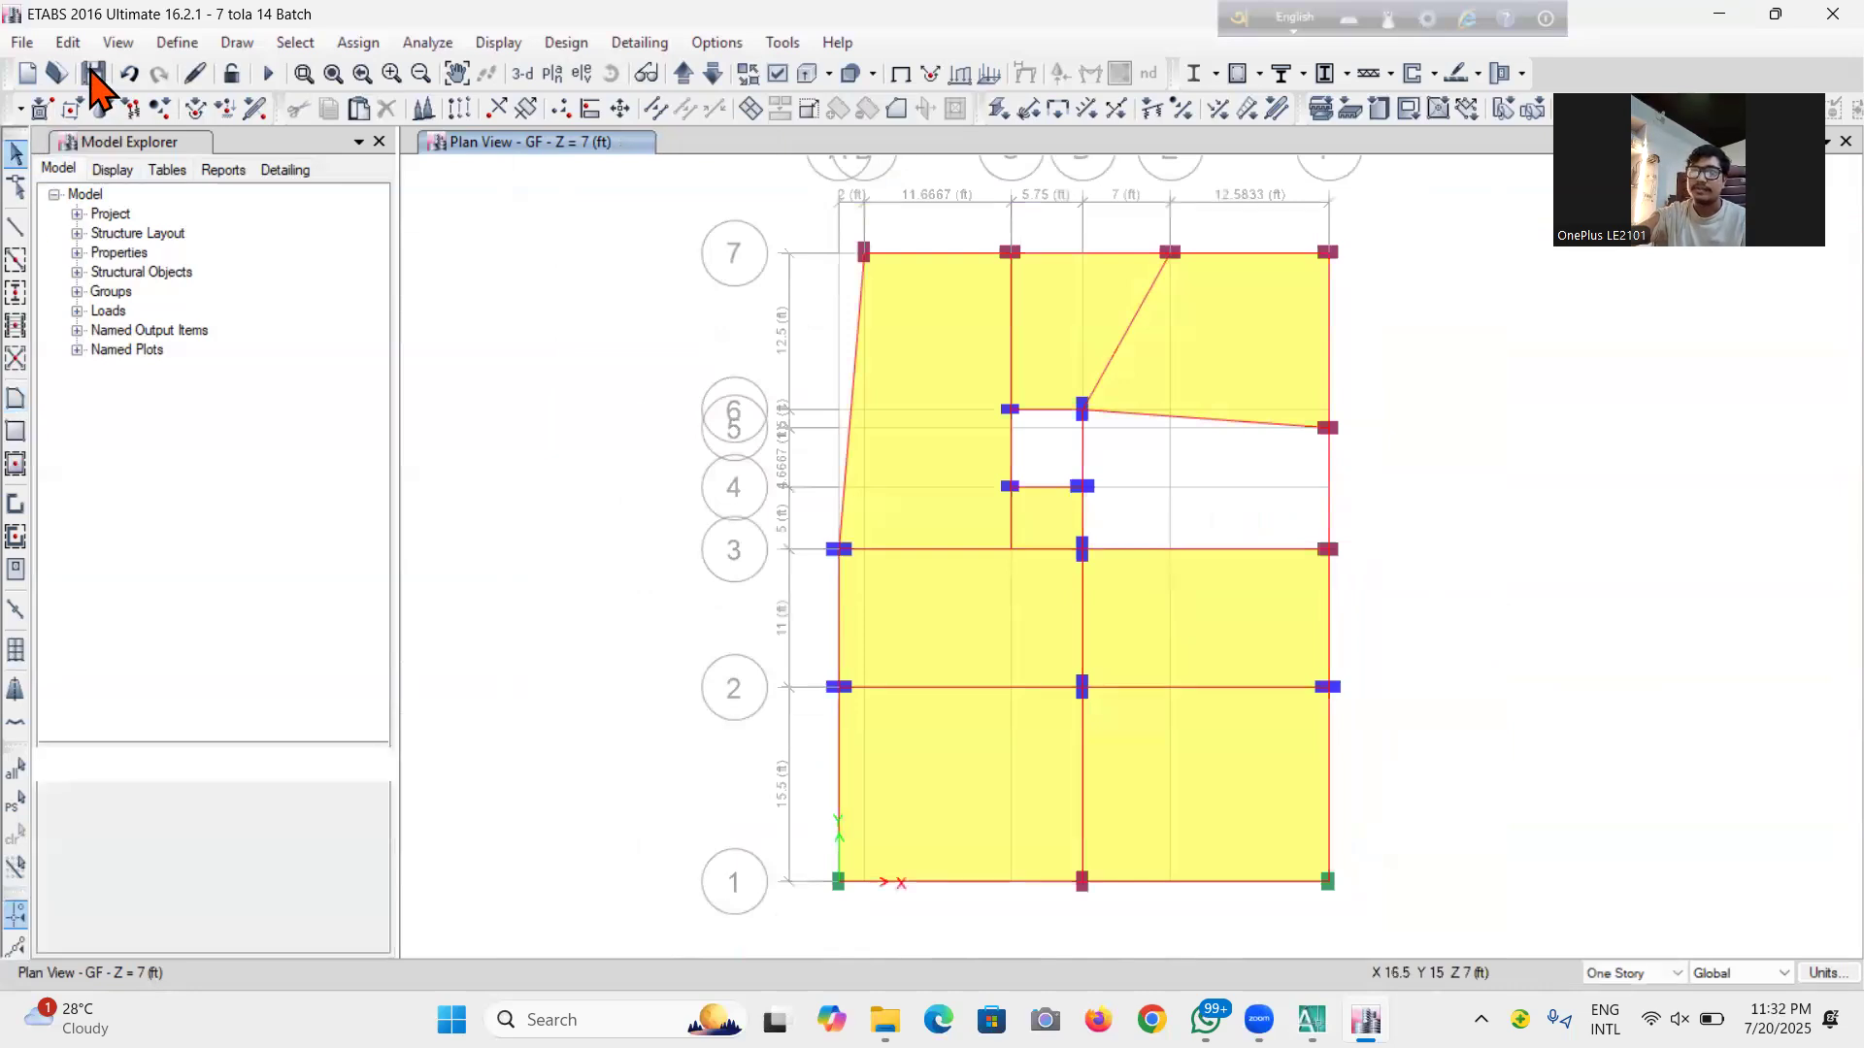
pyautogui.click(93, 73)
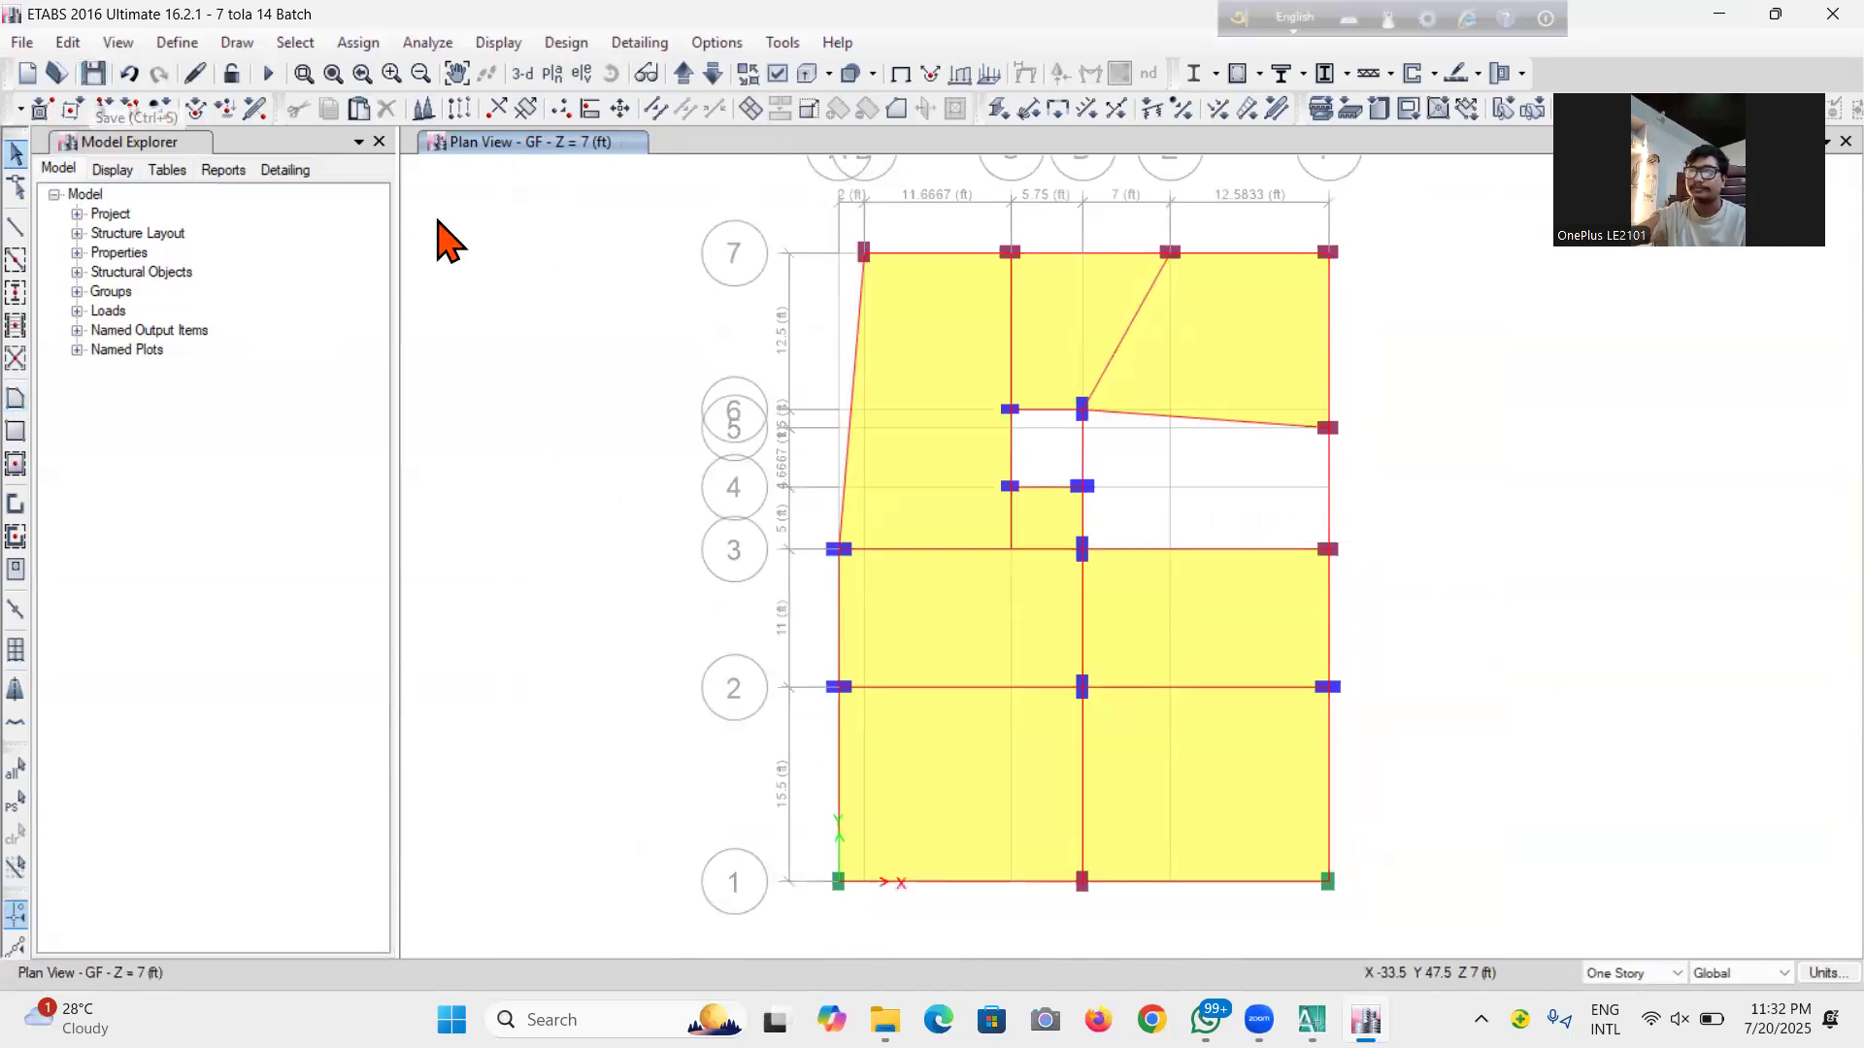
# Look at the slabs on the 1ST story plan and in the default 3-D view
pyautogui.click(683, 73)
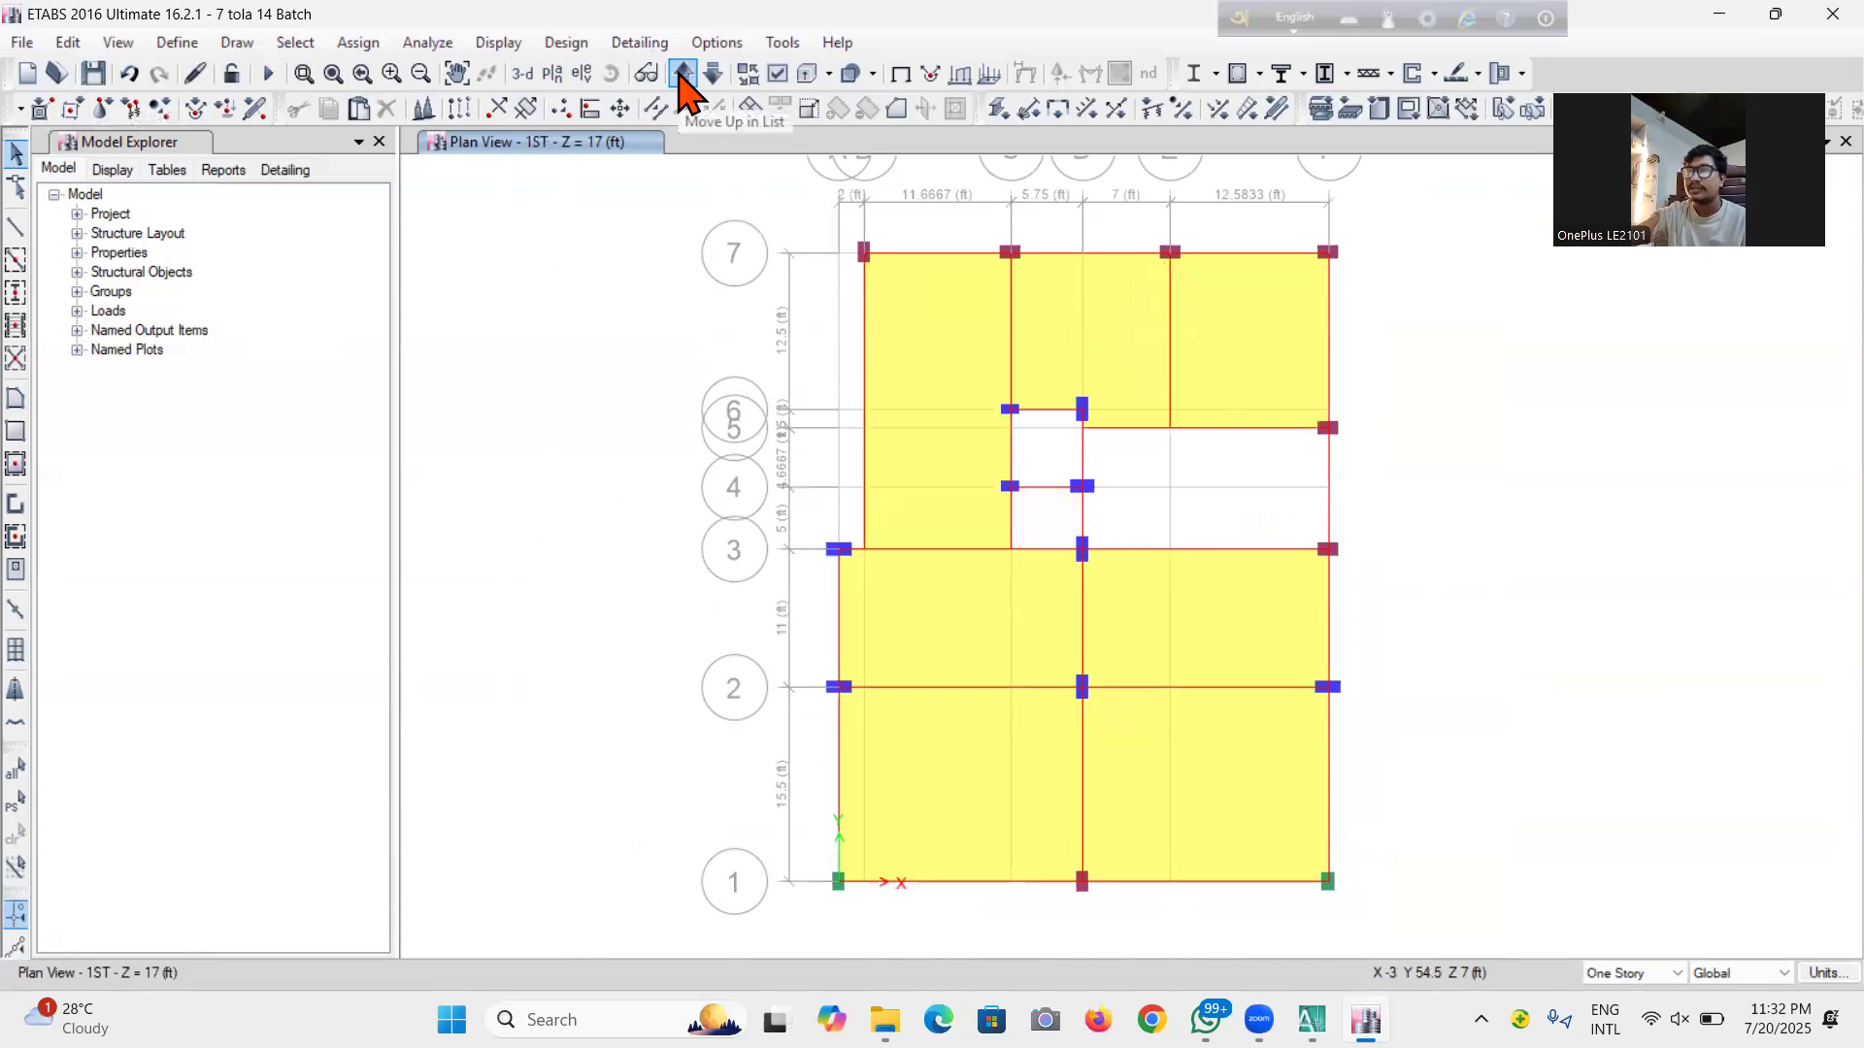
pyautogui.click(523, 75)
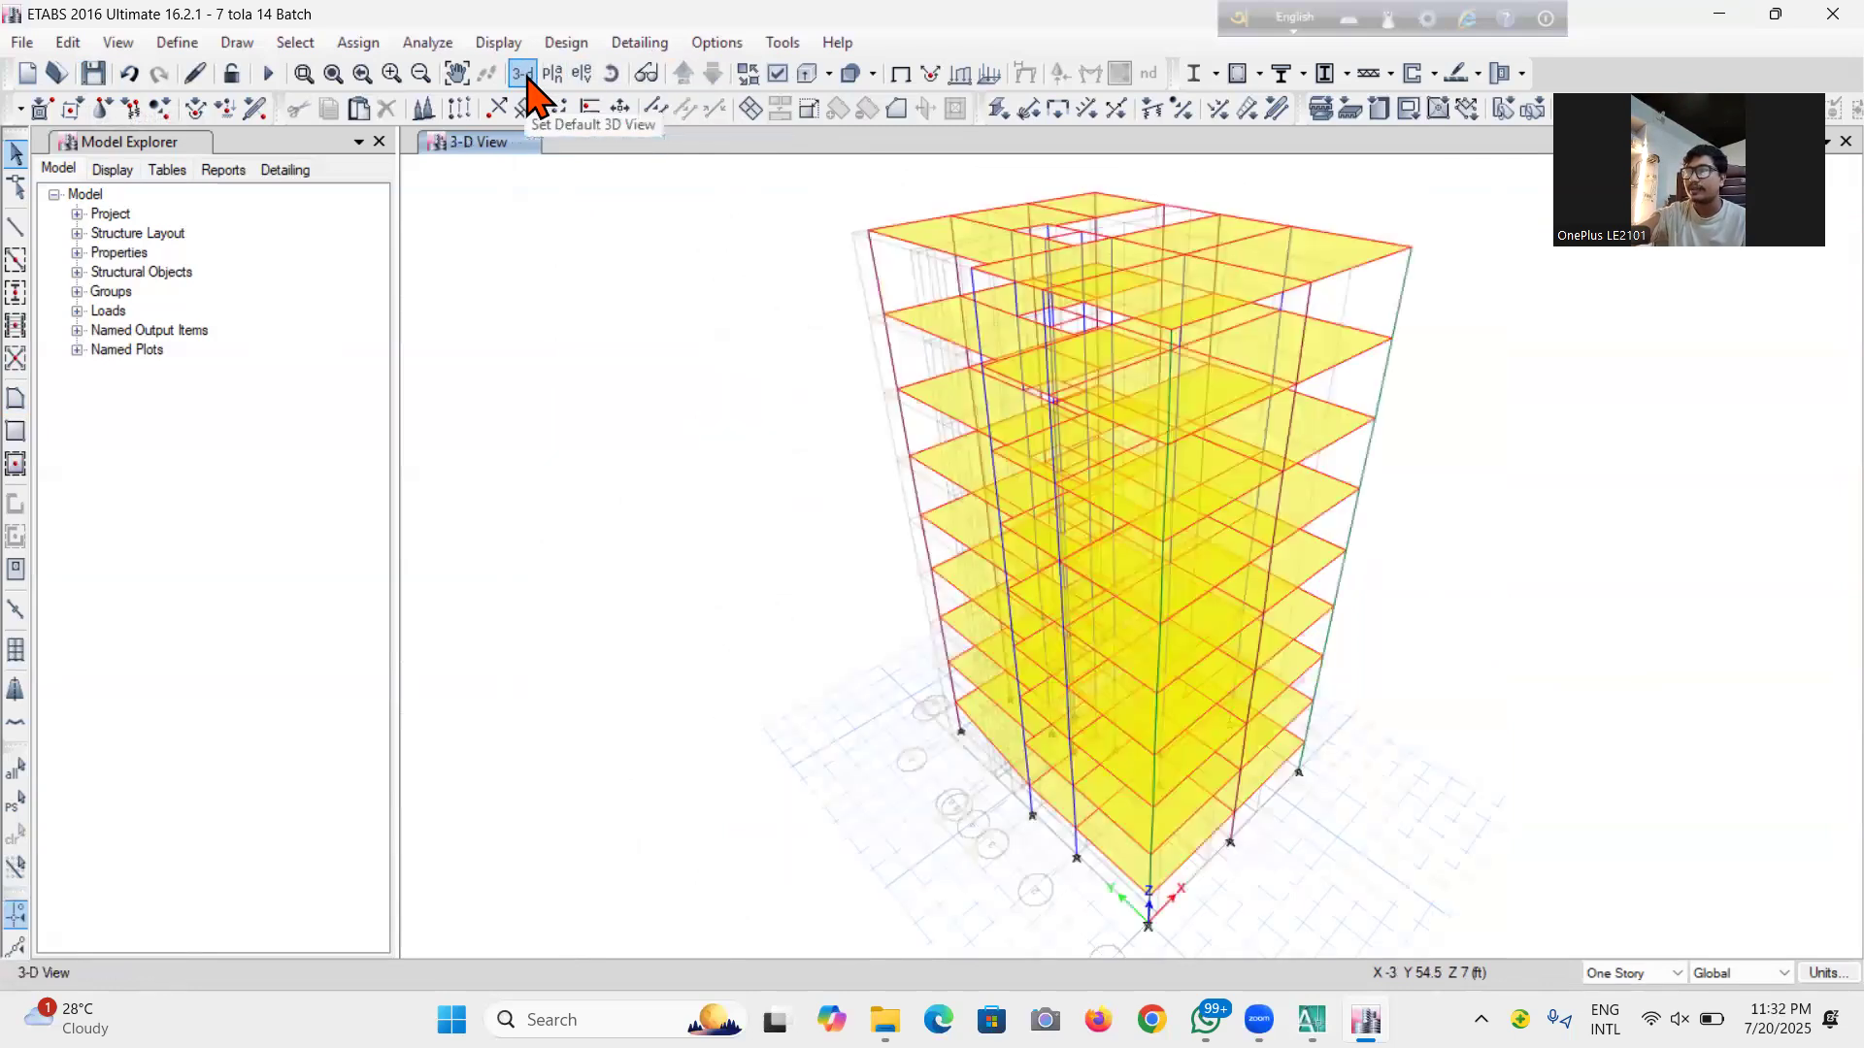